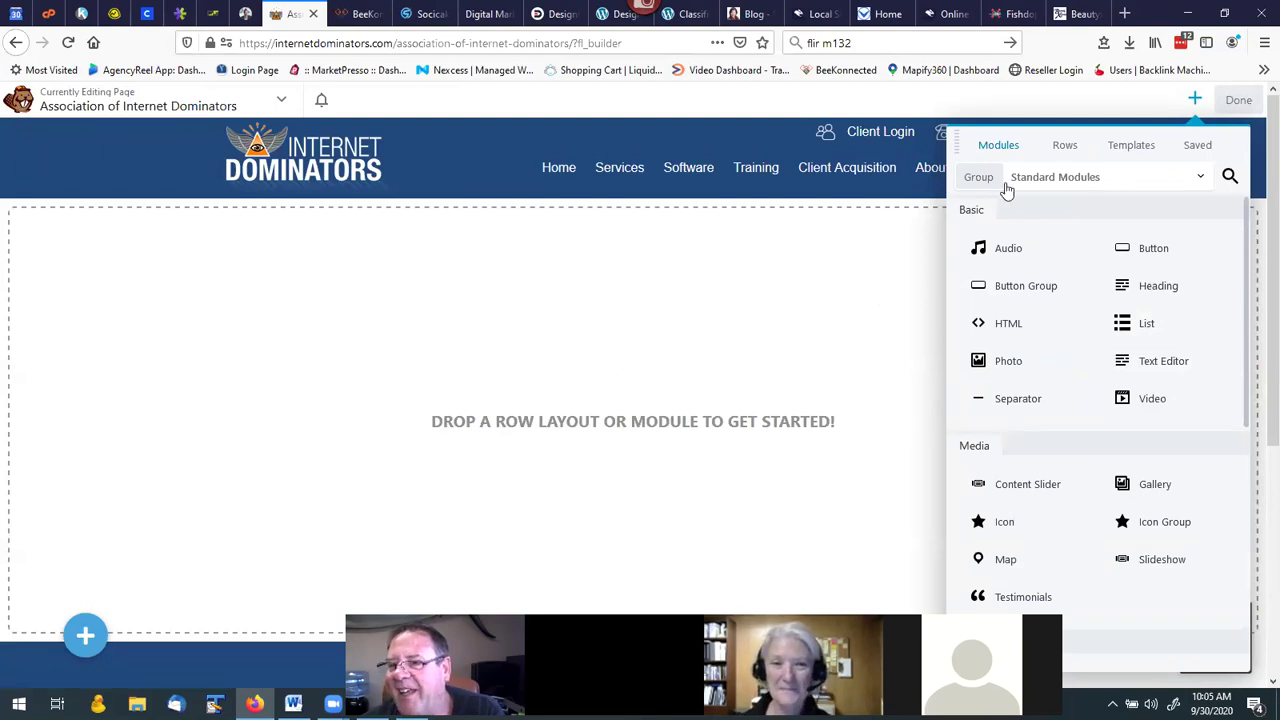
# Add a one-column row holding a Heading module that reads 'Test Page', and save it.
pyautogui.click(1064, 150)
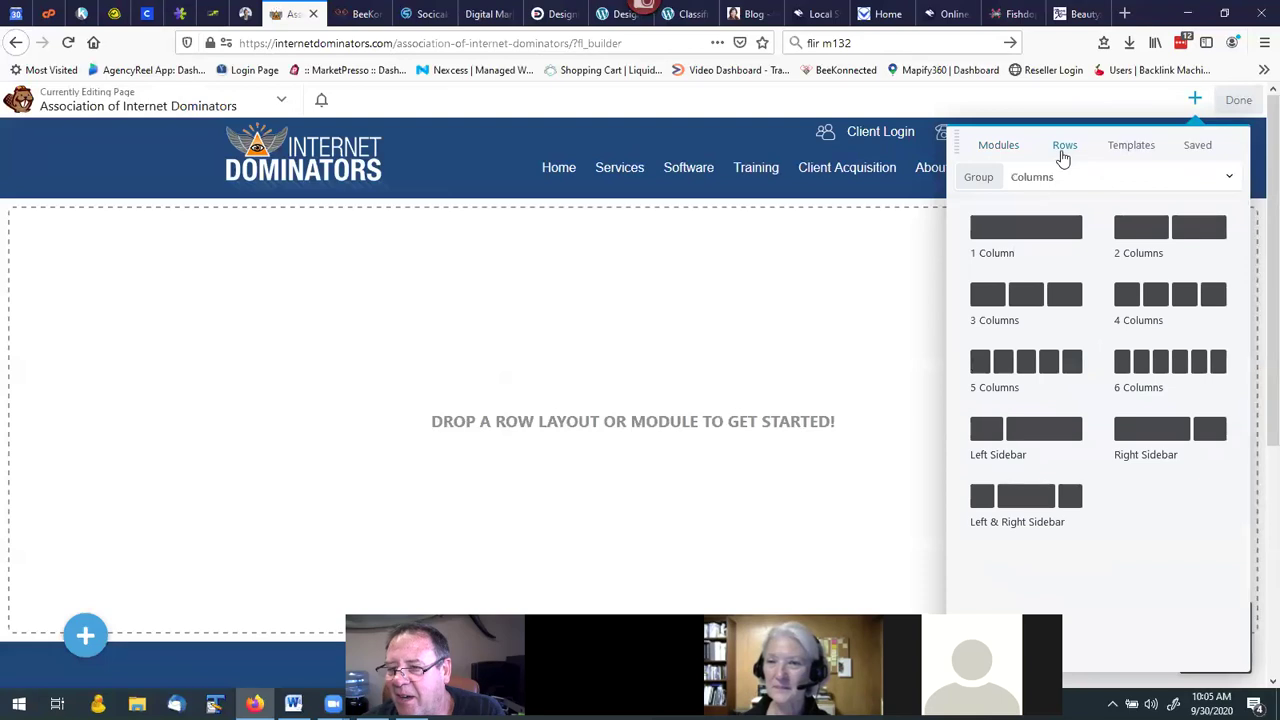
pyautogui.moveTo(1039, 227); pyautogui.dragTo(658, 247)
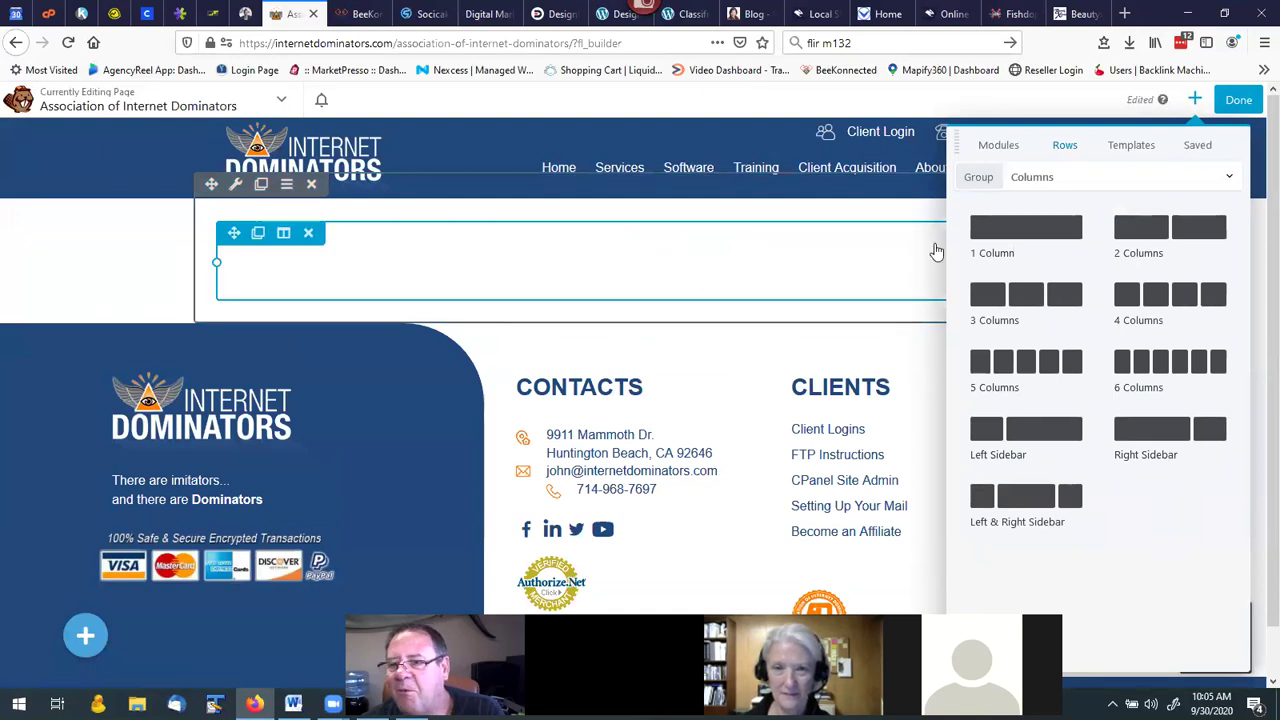
pyautogui.click(997, 147)
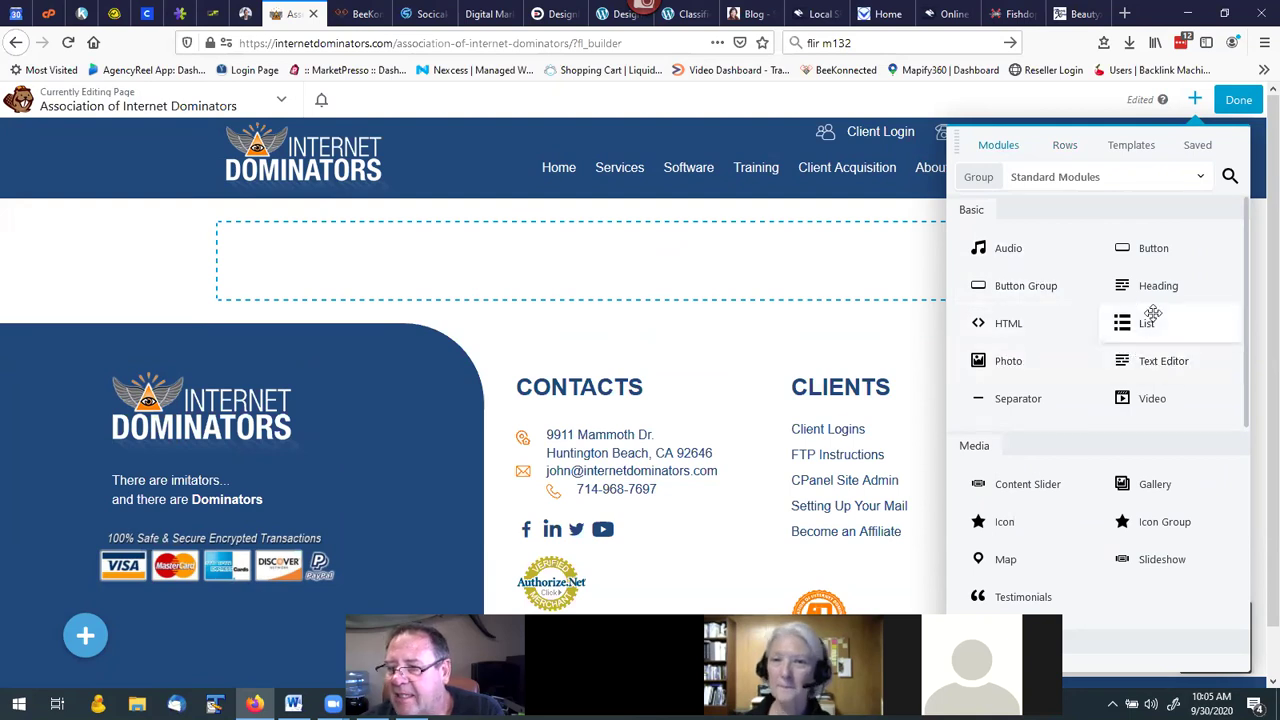
pyautogui.moveTo(1150, 287); pyautogui.dragTo(677, 280)
pyautogui.click(735, 252)
pyautogui.click(735, 252)
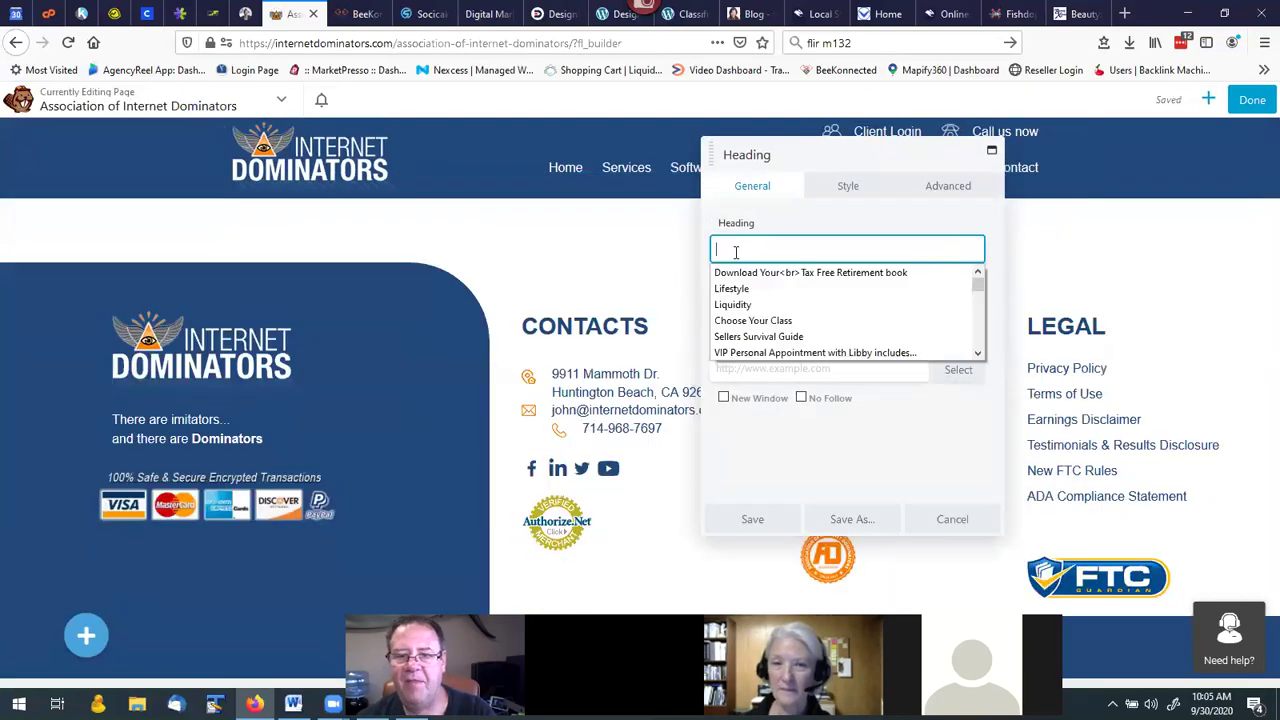
pyautogui.write('Test Page')
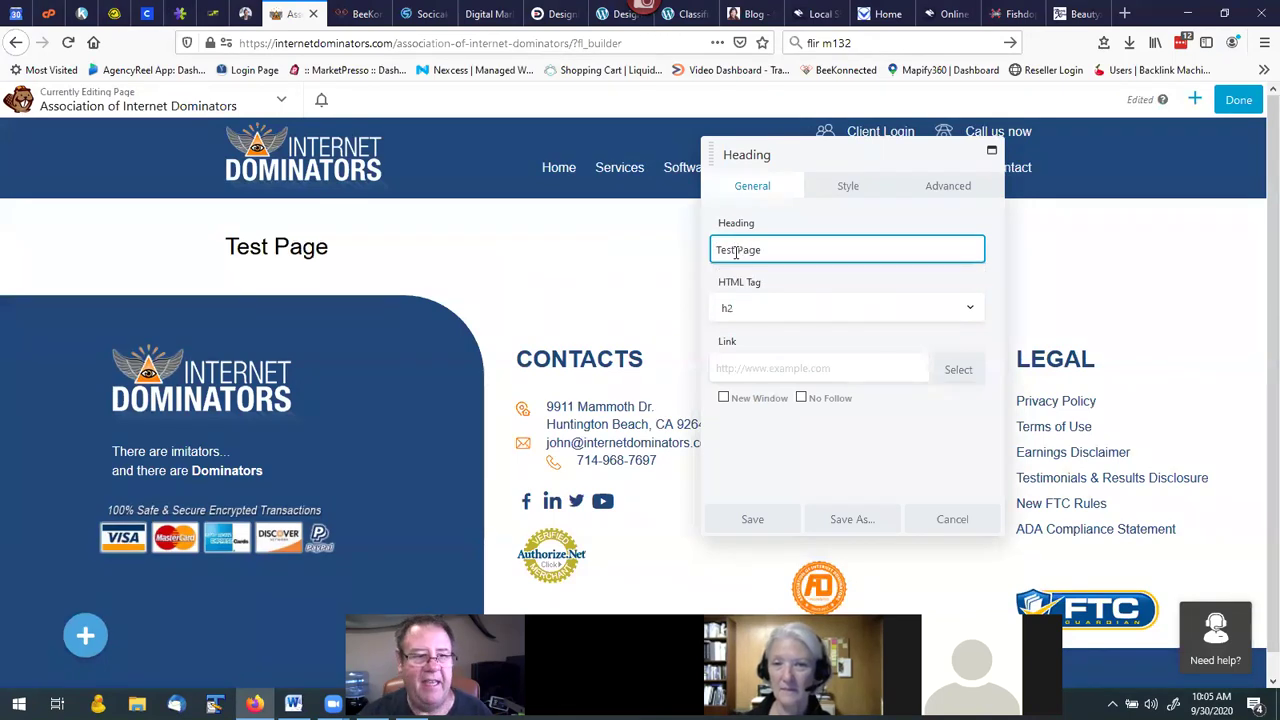
pyautogui.click(760, 517)
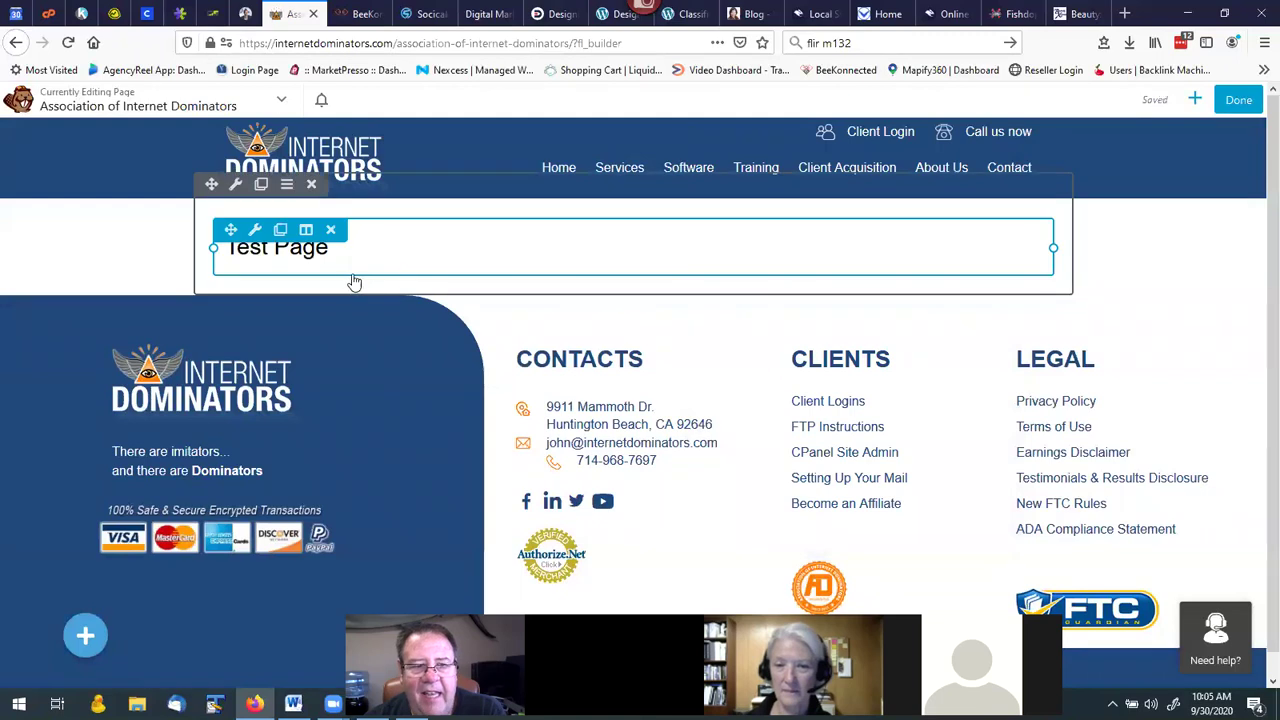
# Add a Text Editor module with placeholder text beneath the Test Page heading.
pyautogui.click(1195, 100)
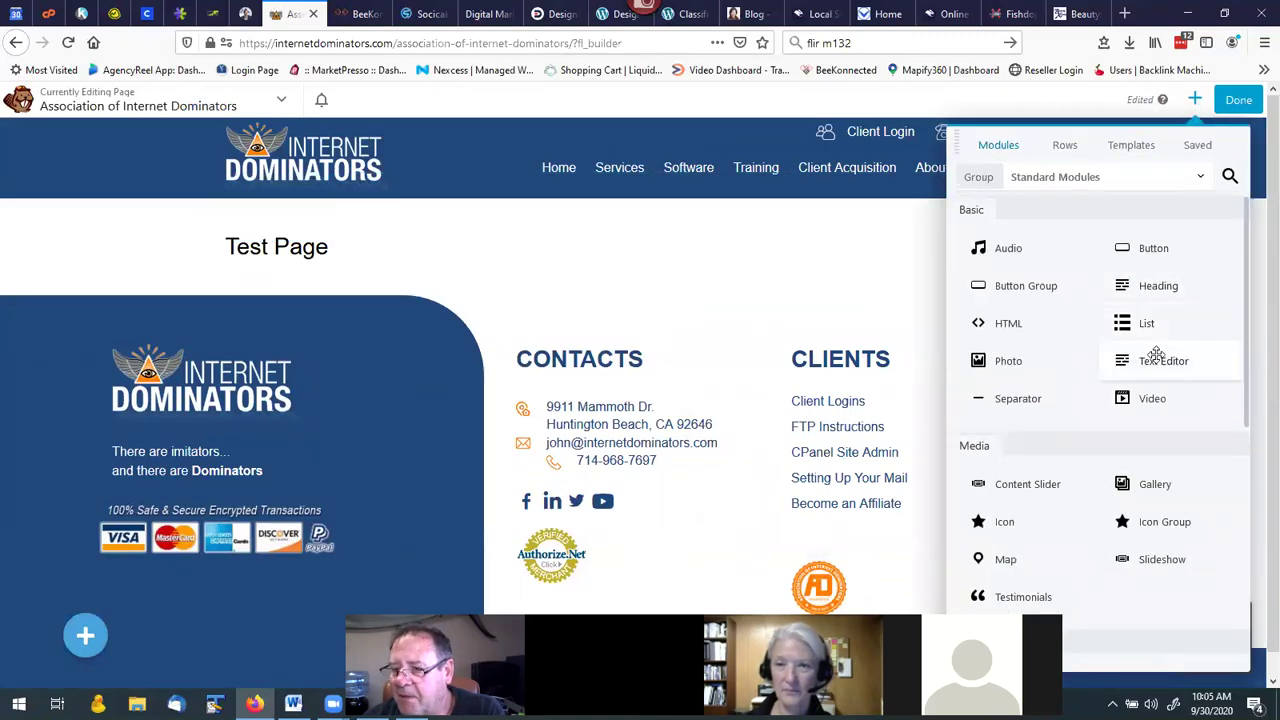
pyautogui.moveTo(1155, 366); pyautogui.dragTo(411, 333)
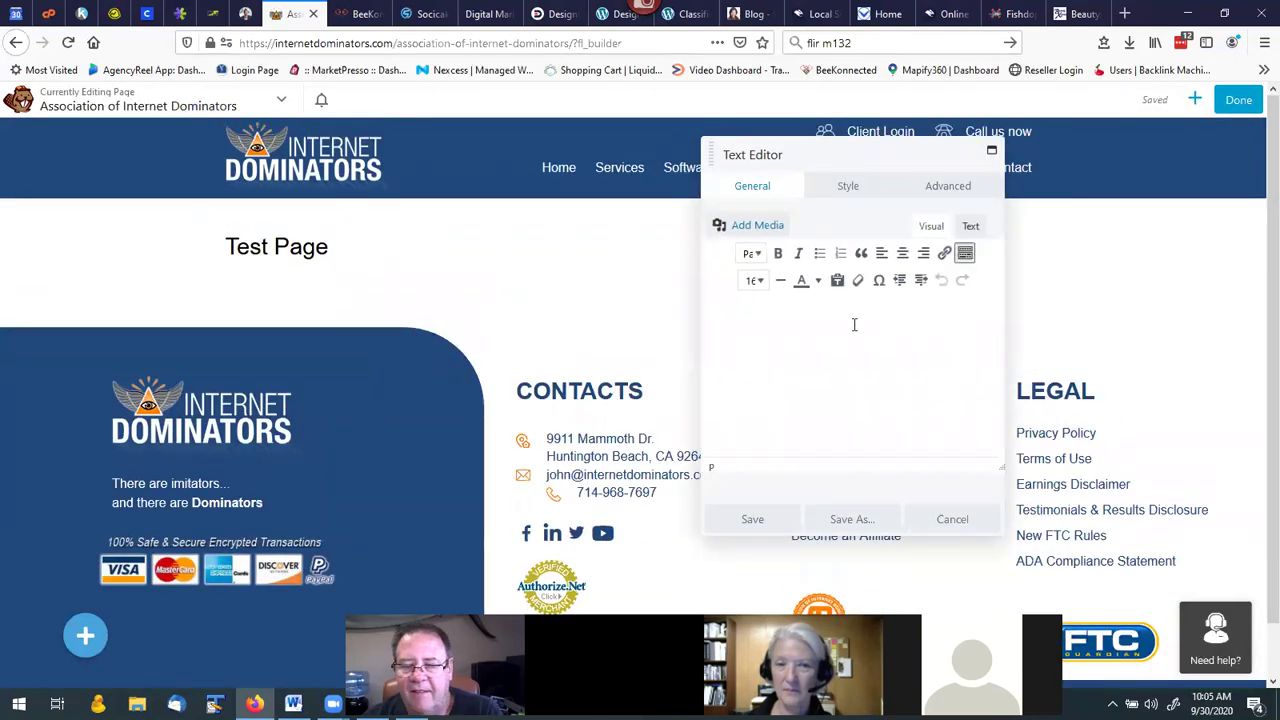
pyautogui.write('sgfhsugfhsuggugauvga')
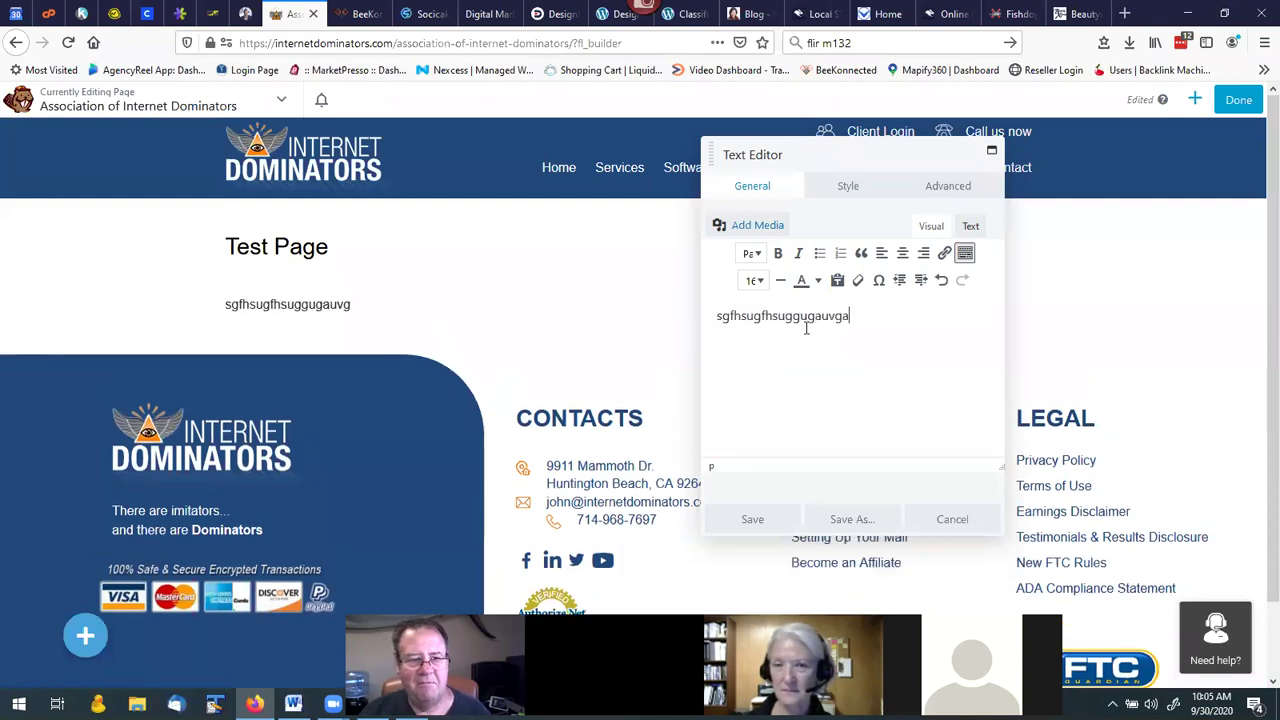
pyautogui.write('gvnbhi  i')
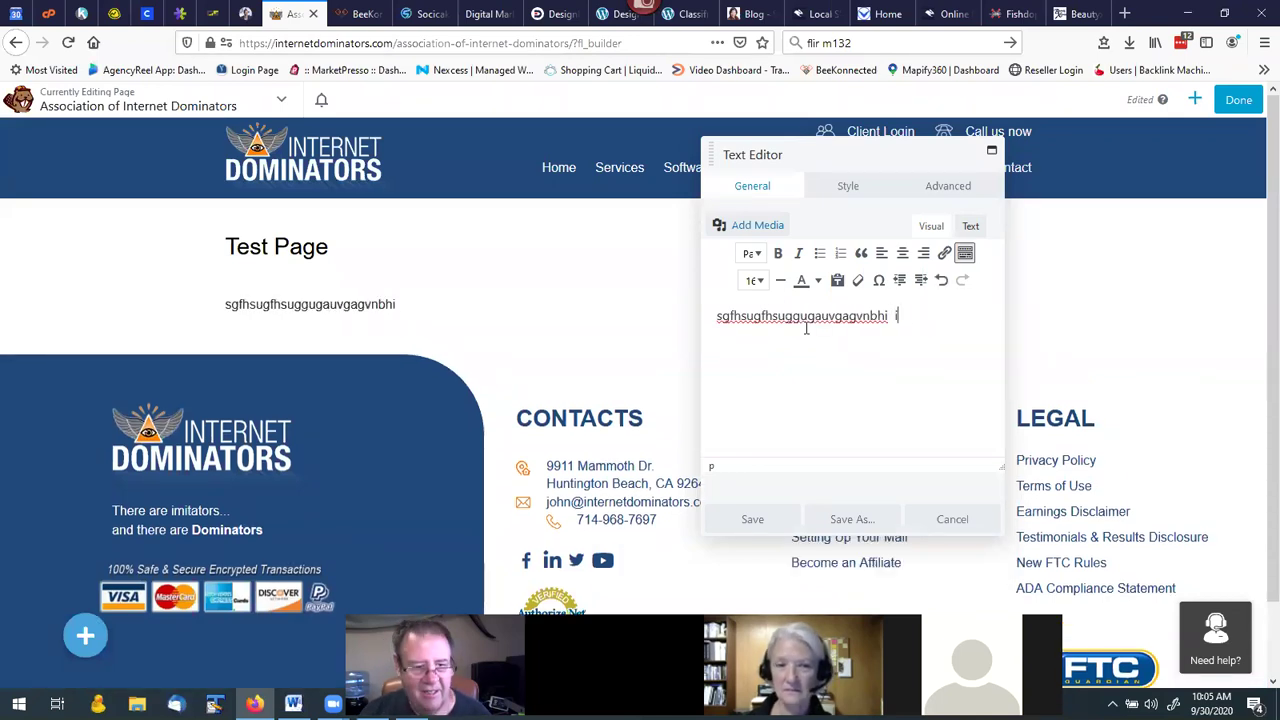
pyautogui.write('hjoip h oih oho hoo [ho[phop')
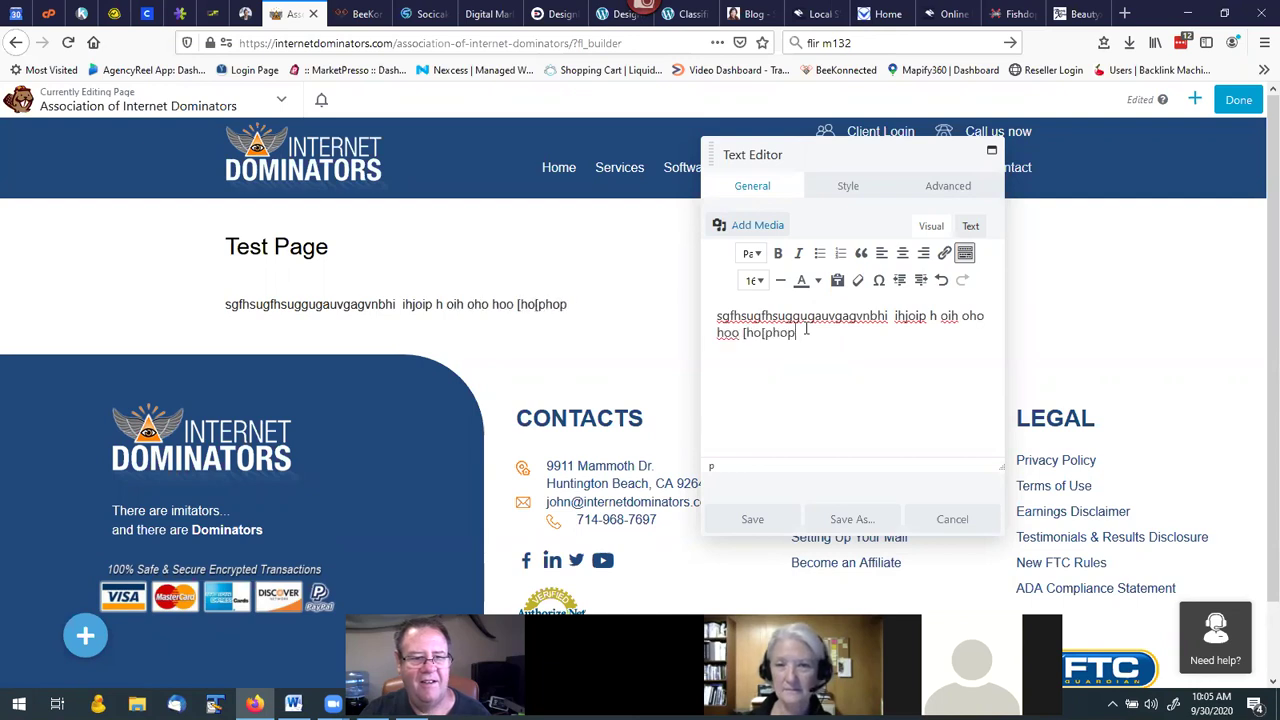
pyautogui.write('hophouiph[oui h[ioh[oi h[oh oi[')
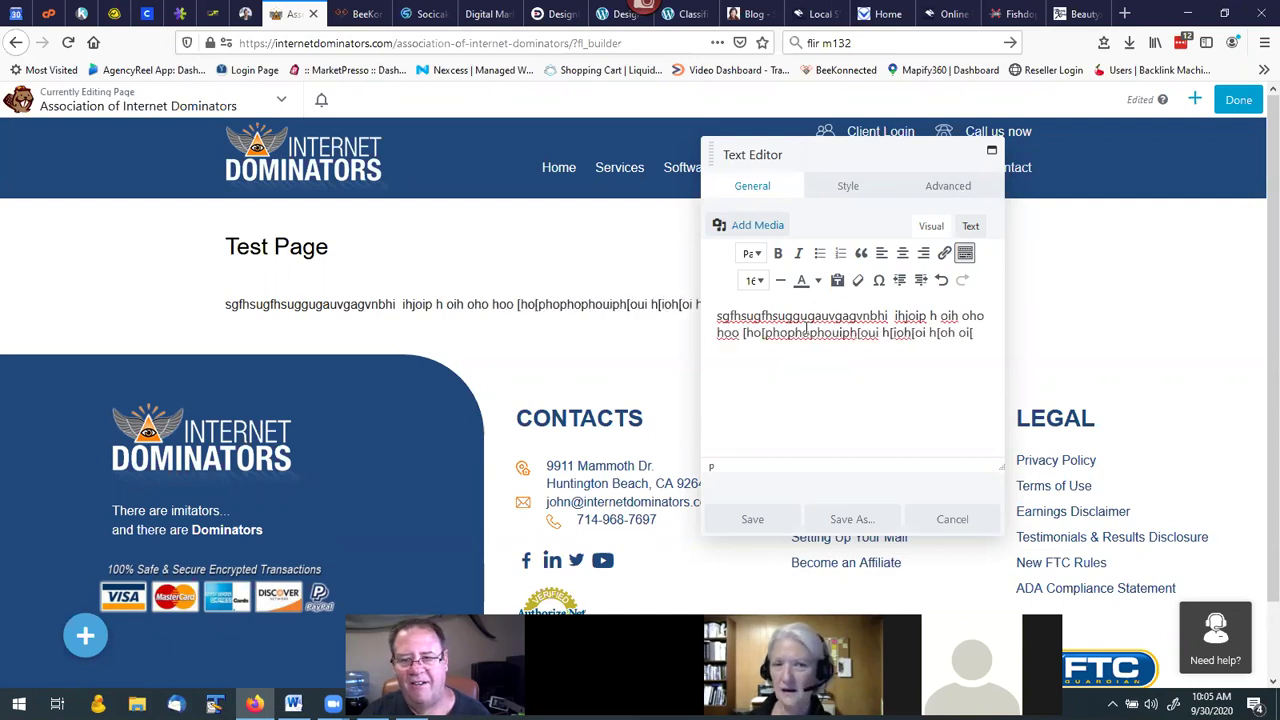
pyautogui.click(749, 519)
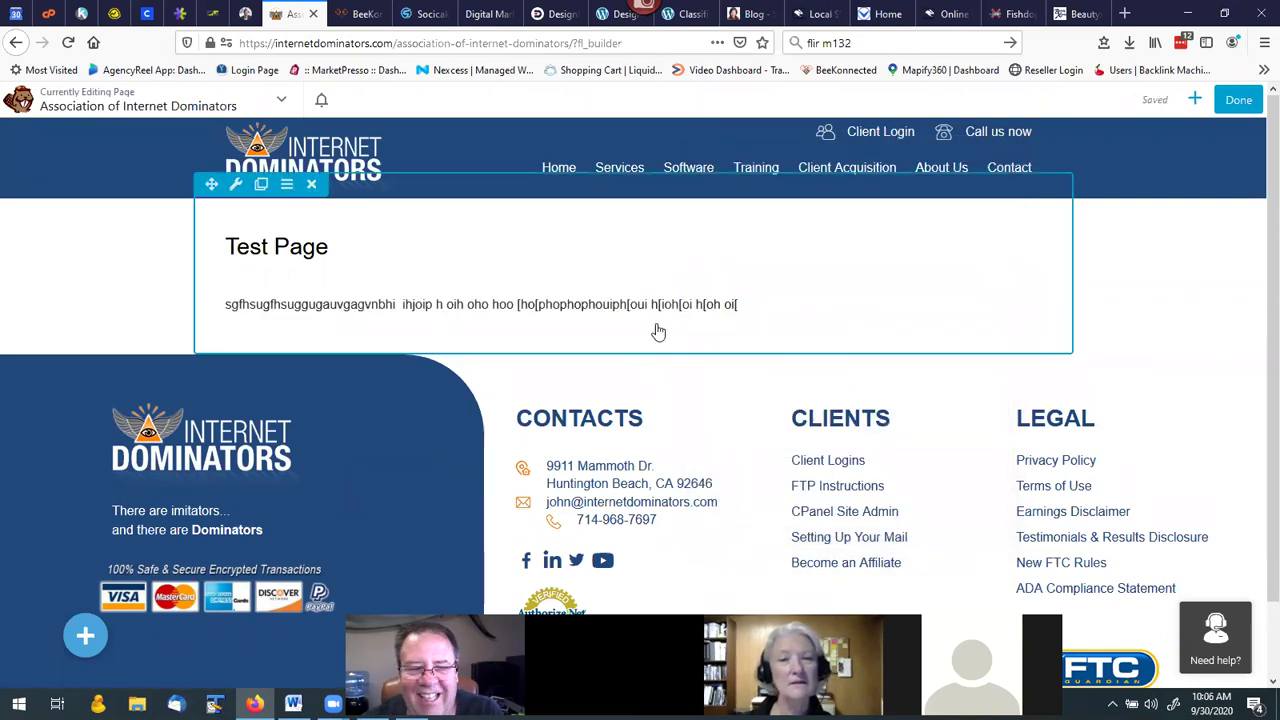
# Reopen the text block's settings, save them again, and switch to the Kartra dashboard.
pyautogui.click(1194, 101)
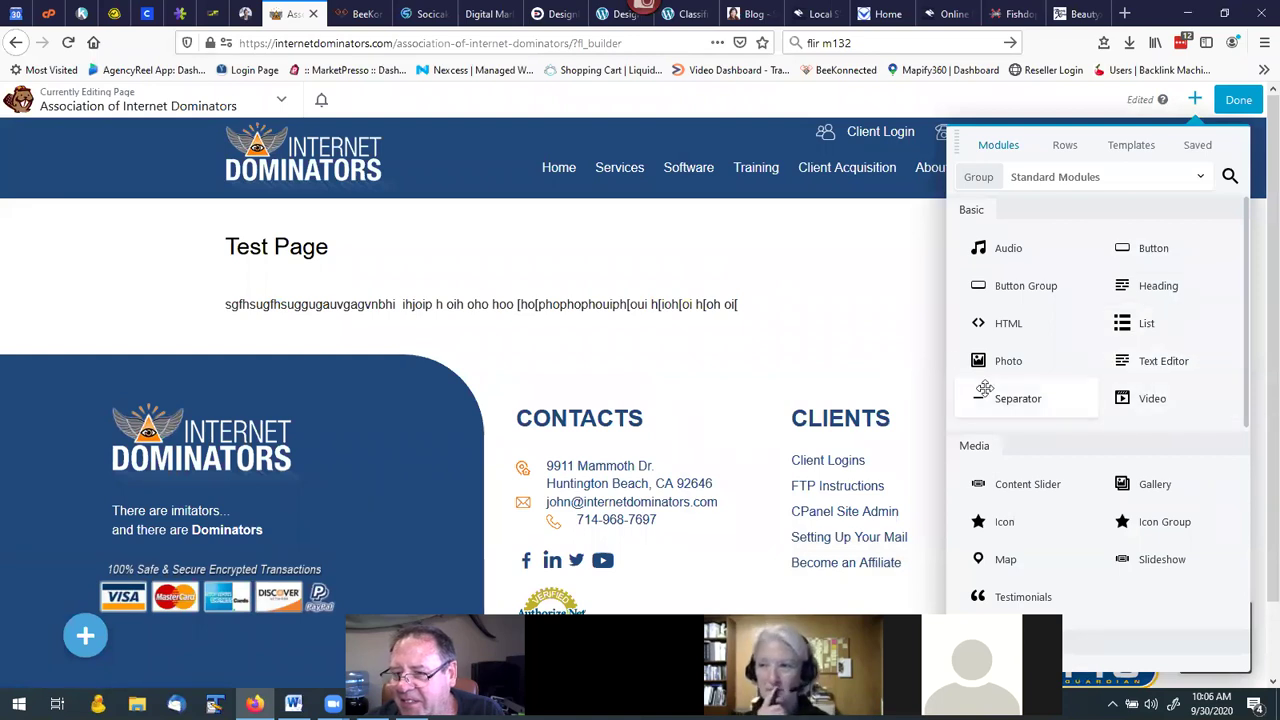
pyautogui.click(722, 321)
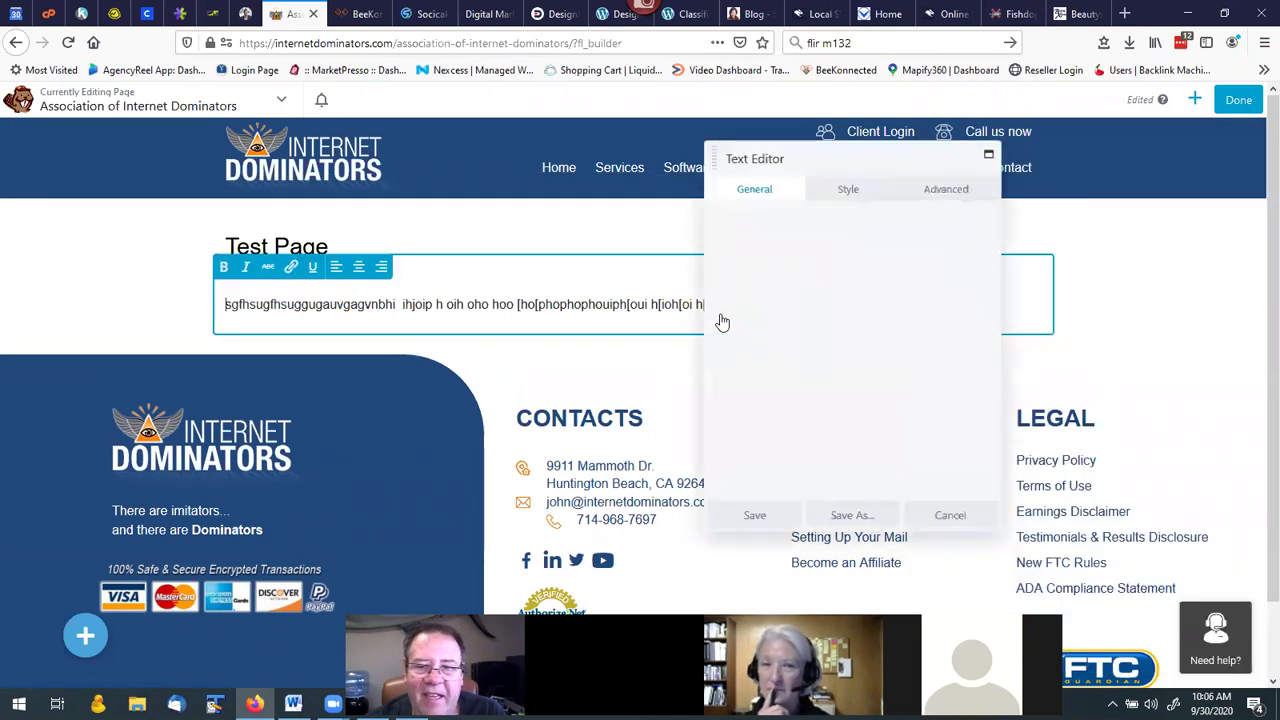
pyautogui.click(752, 519)
pyautogui.click(82, 16)
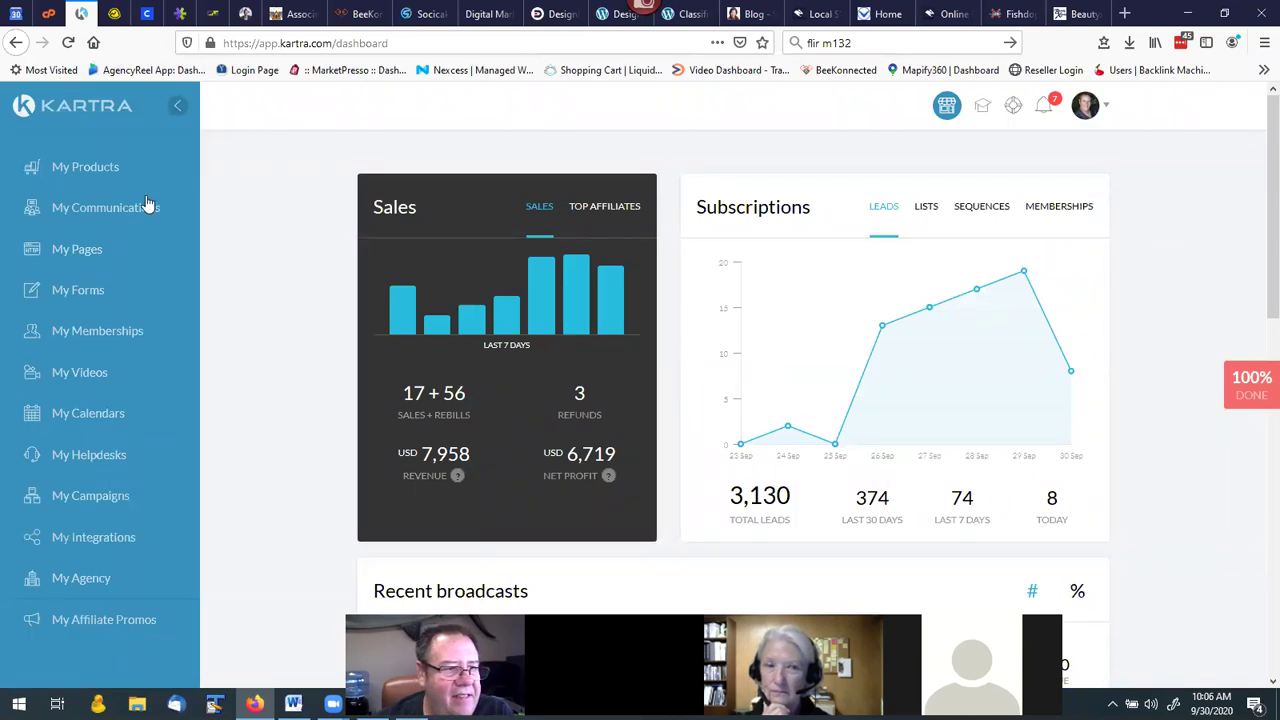
# Set up a single-price checkout link for the ACT Program in Kartra's product list.
pyautogui.click(87, 168)
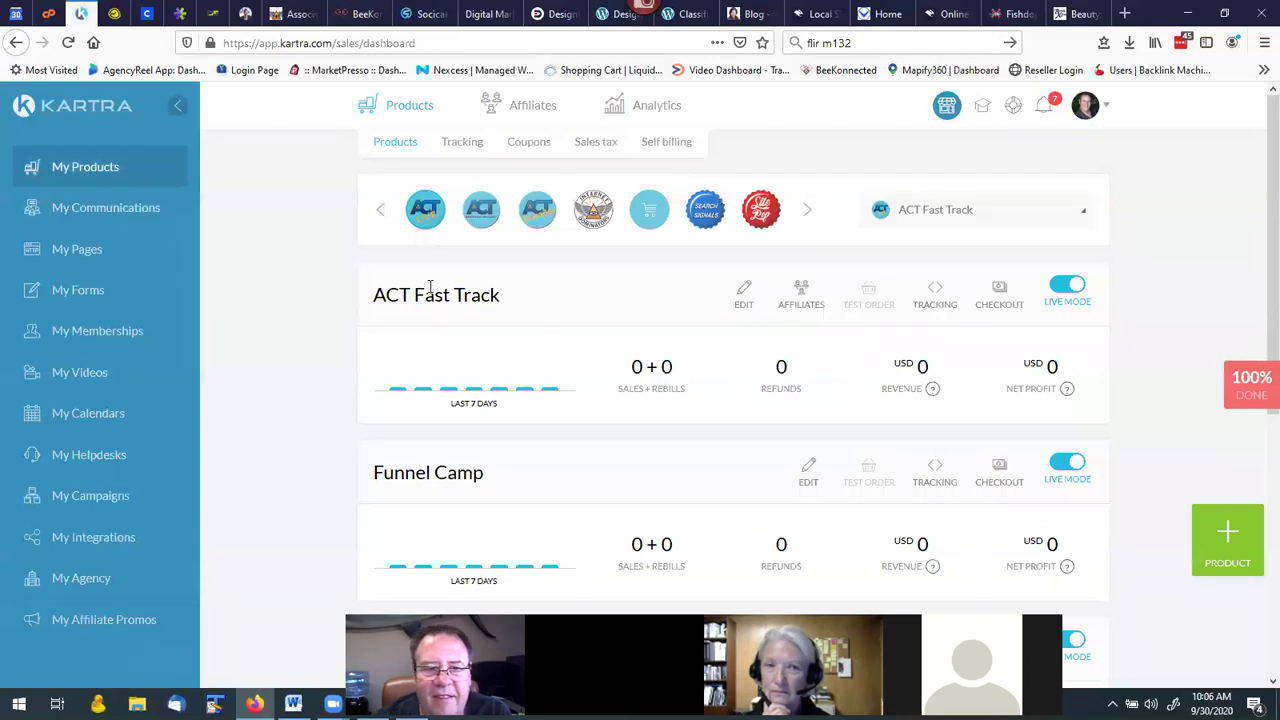
pyautogui.click(481, 220)
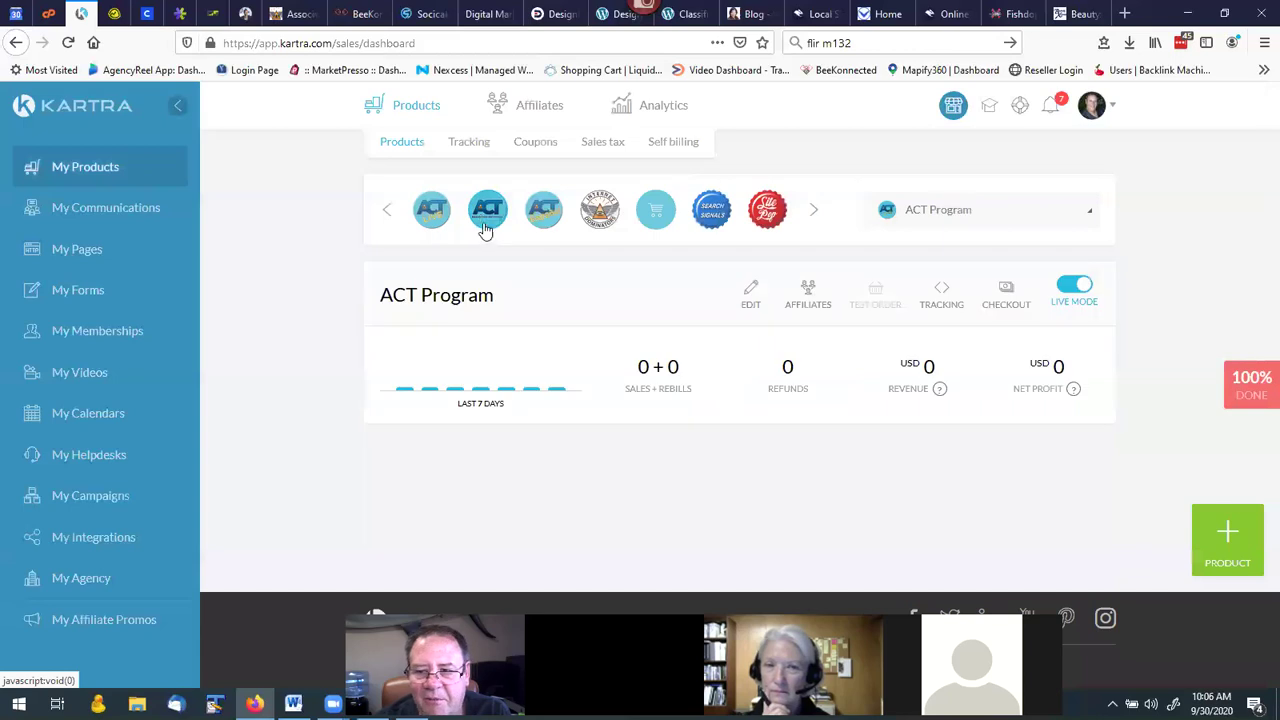
pyautogui.click(1007, 290)
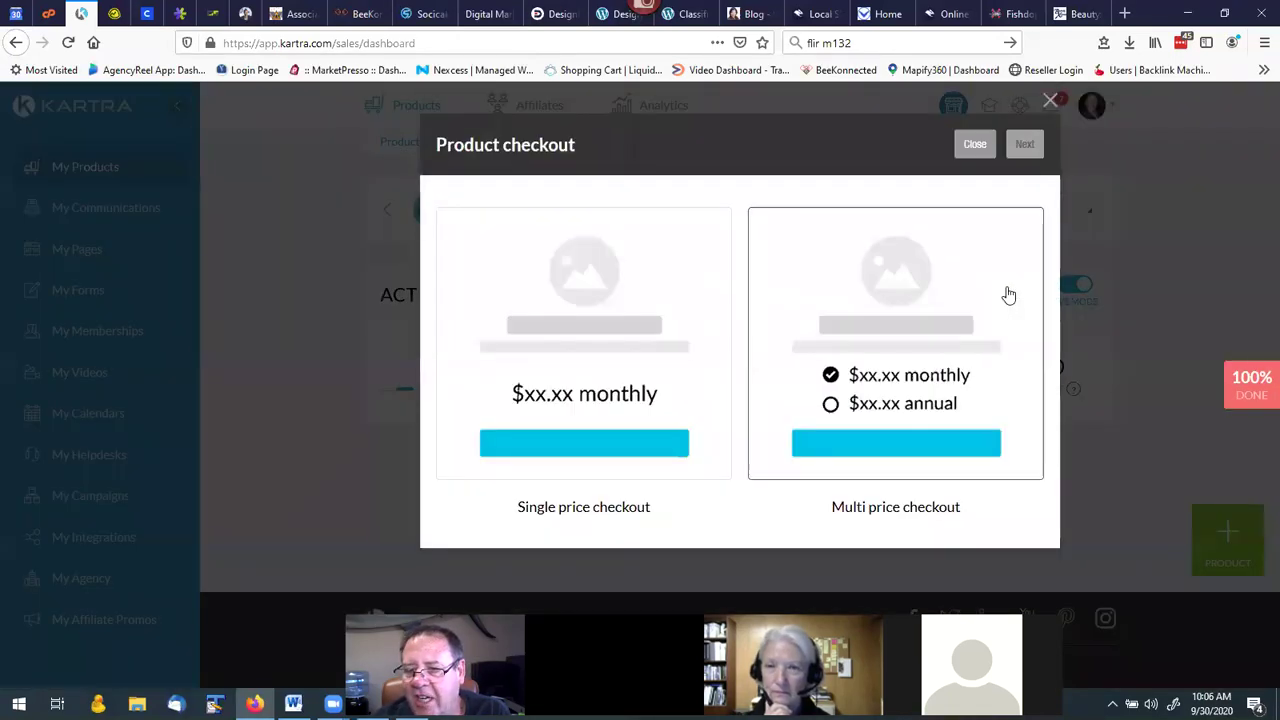
pyautogui.click(594, 332)
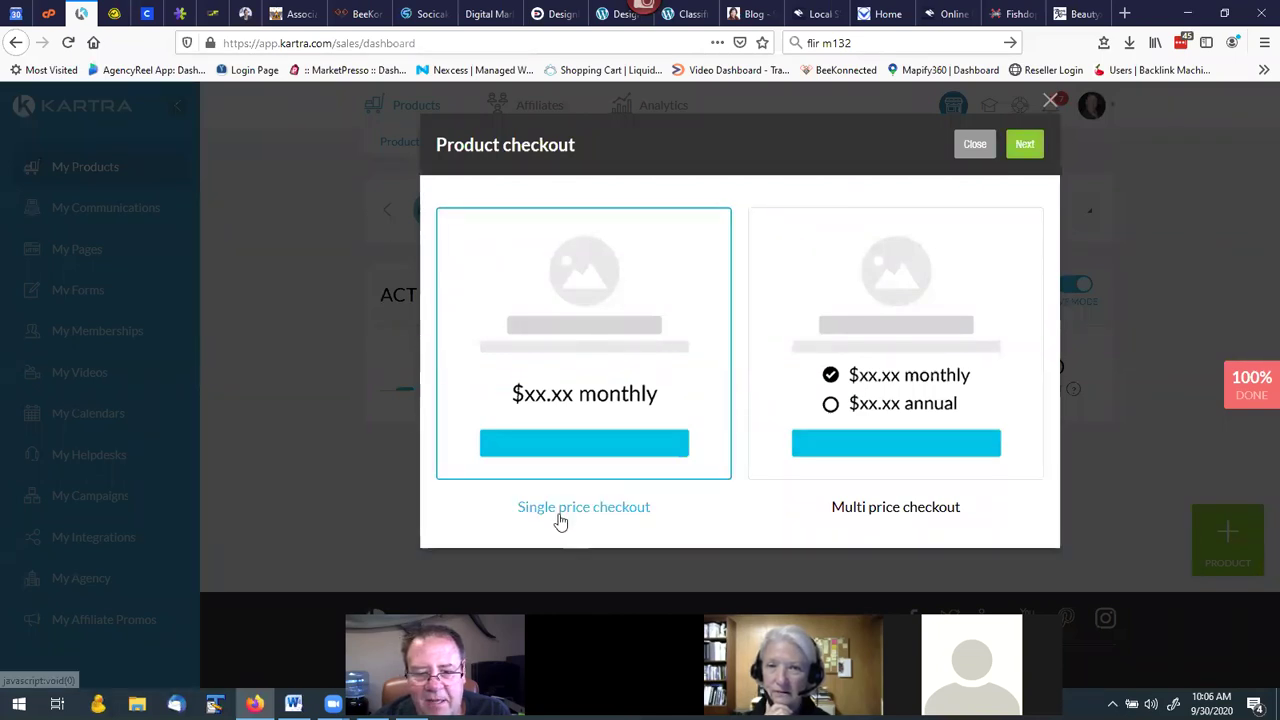
pyautogui.click(1024, 146)
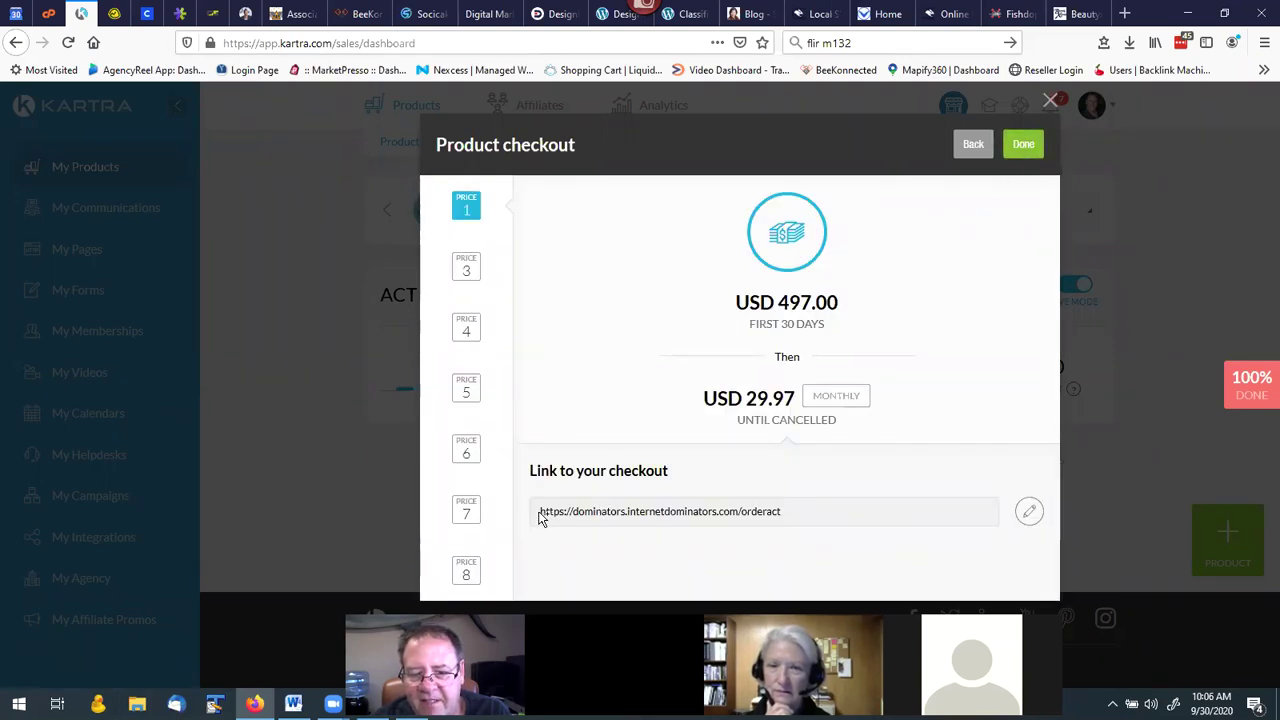
# Copy the ACT Program checkout URL, close the dialog and return to the page builder.
pyautogui.moveTo(539, 516); pyautogui.dragTo(786, 519)
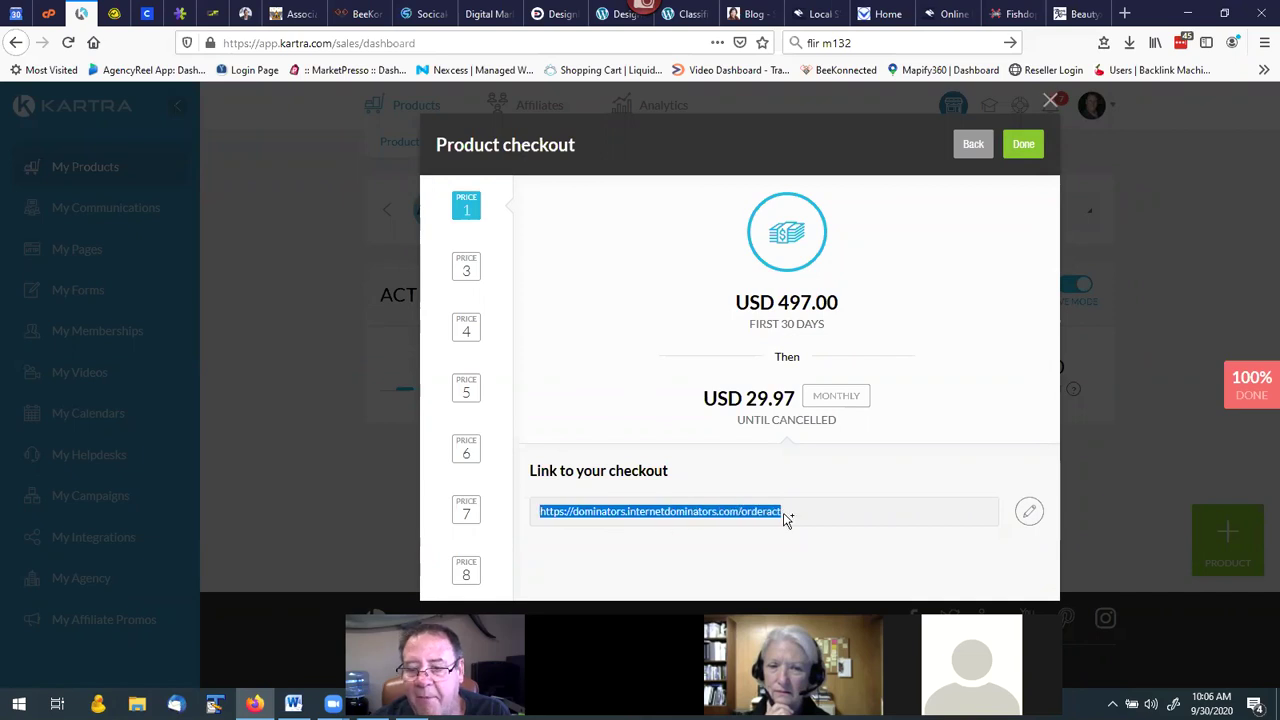
pyautogui.rightClick(770, 514)
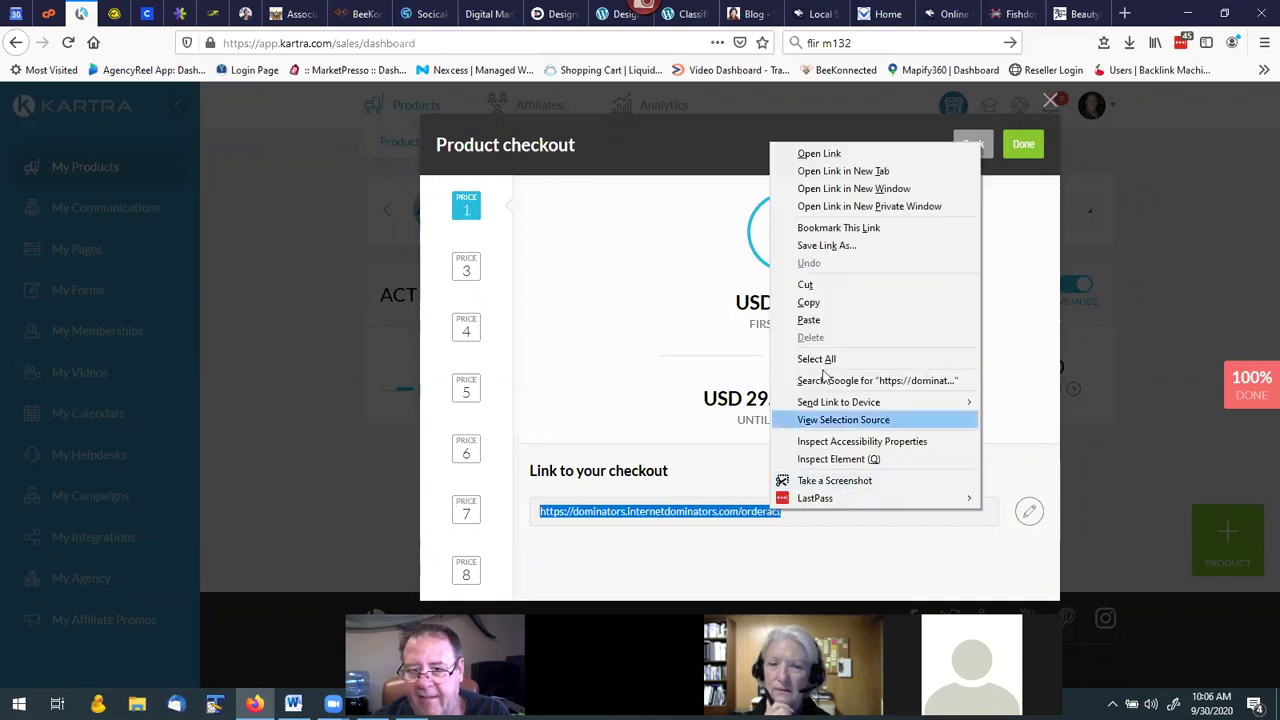
pyautogui.click(815, 303)
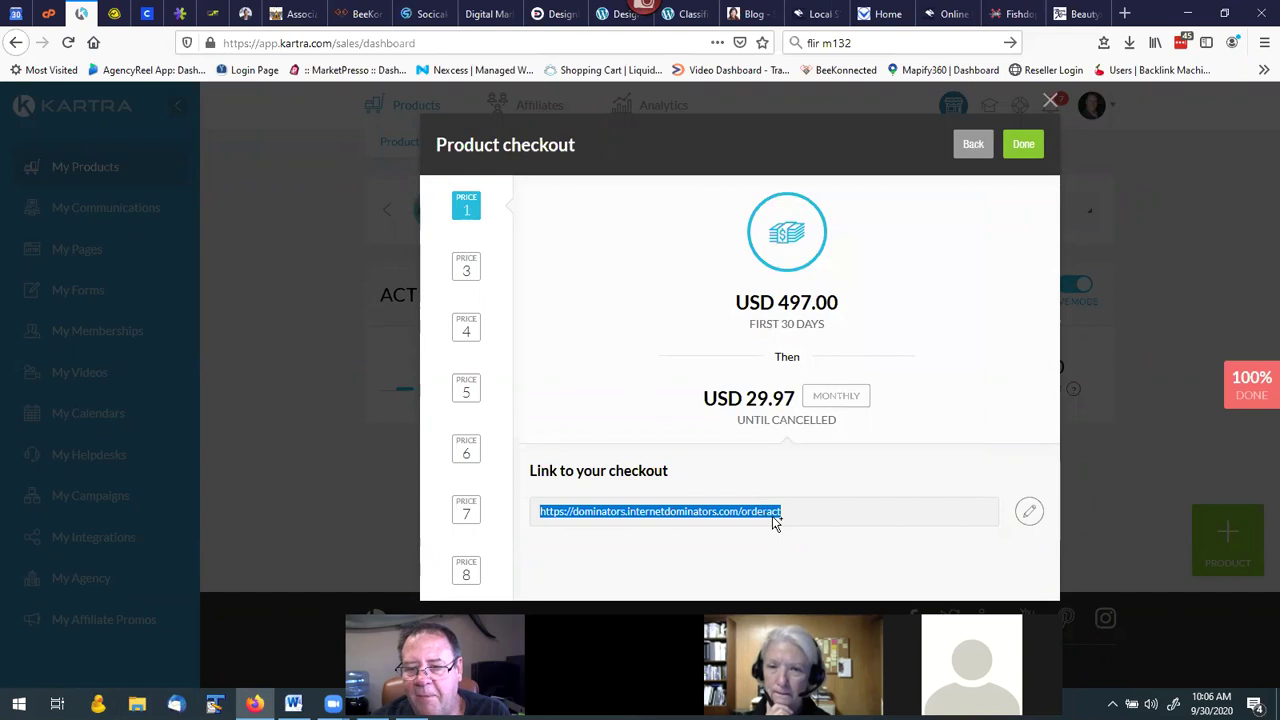
pyautogui.click(1021, 145)
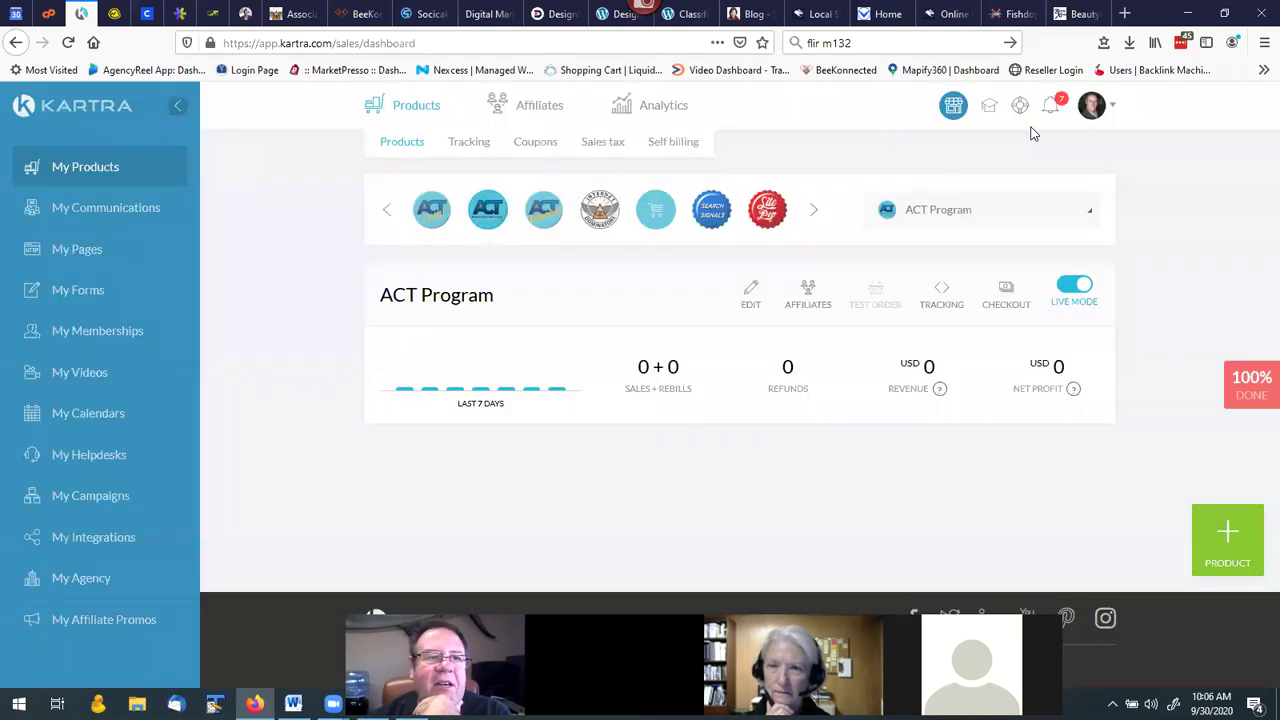
pyautogui.click(305, 17)
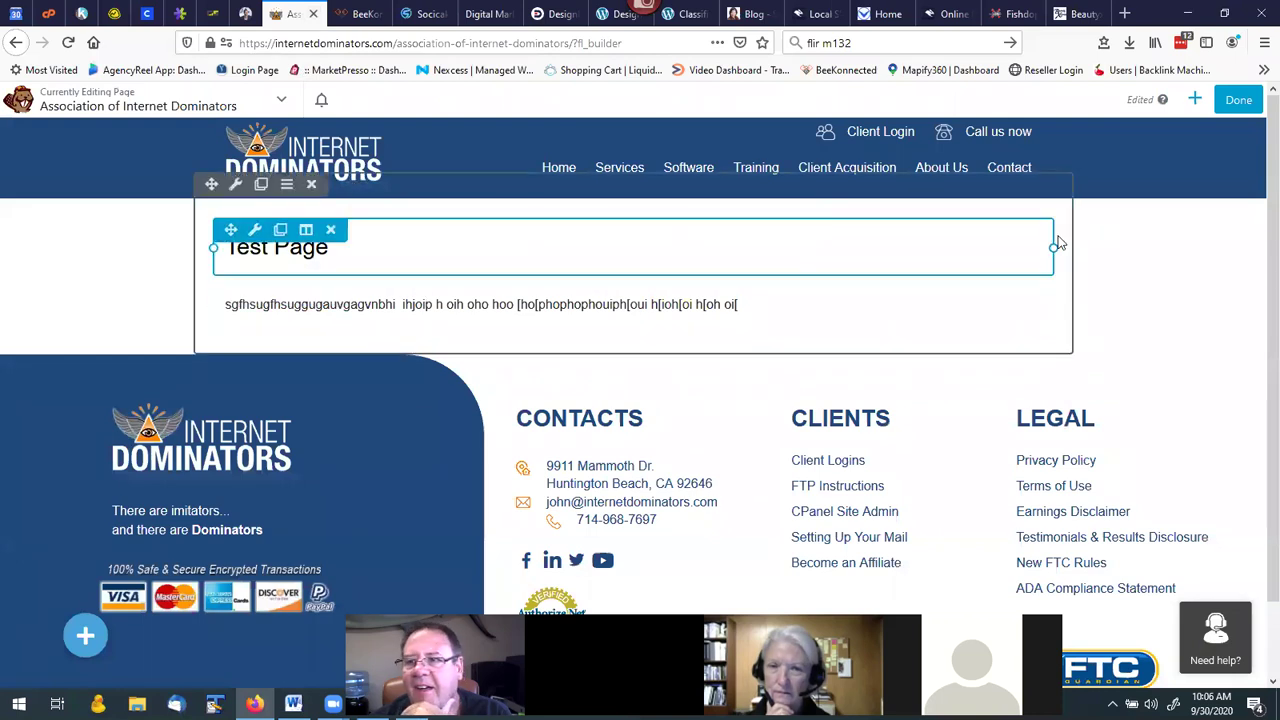
# Add a Button module below the page text with the label 'Order Now'.
pyautogui.click(1195, 101)
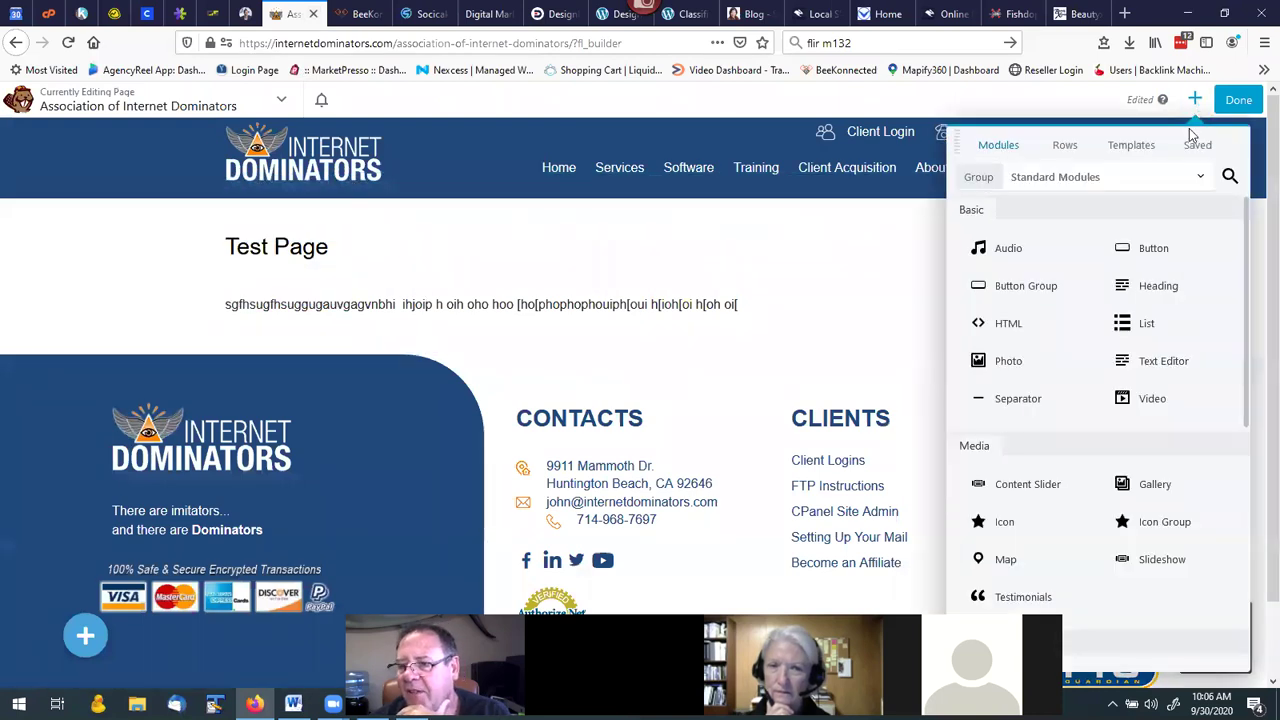
pyautogui.moveTo(1155, 247); pyautogui.dragTo(363, 381)
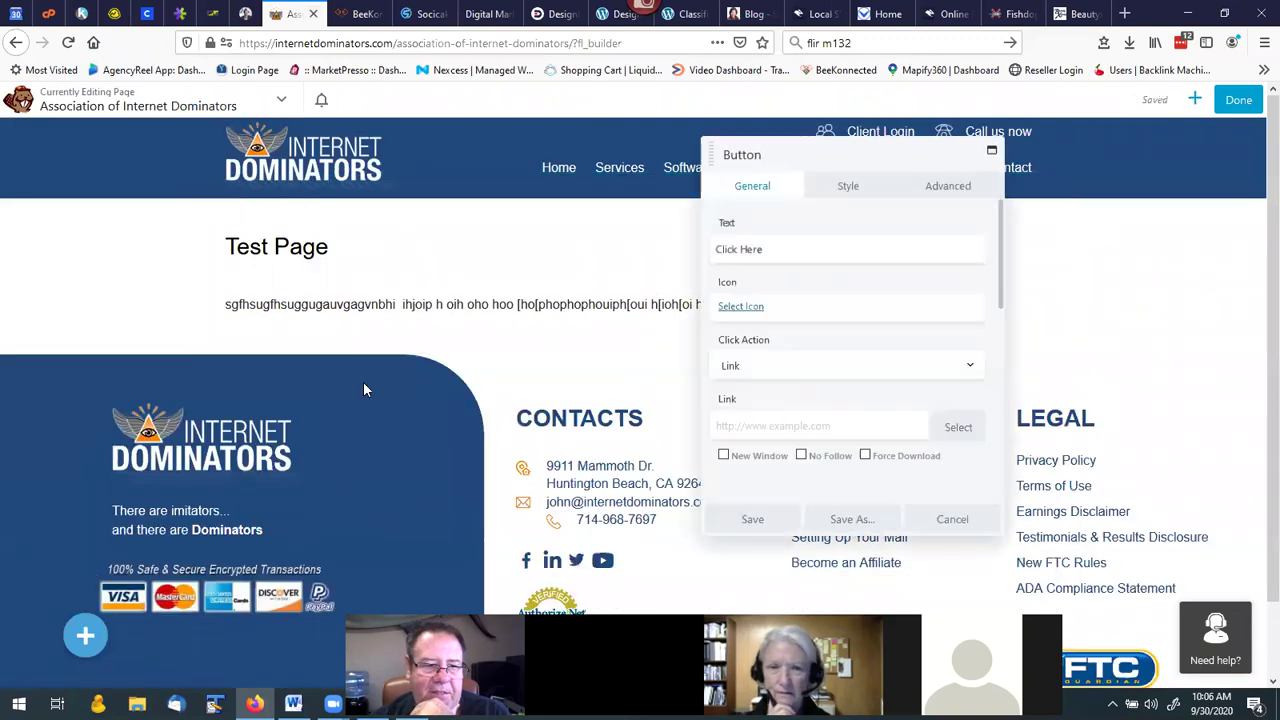
pyautogui.moveTo(777, 249); pyautogui.dragTo(697, 250)
pyautogui.write('Or')
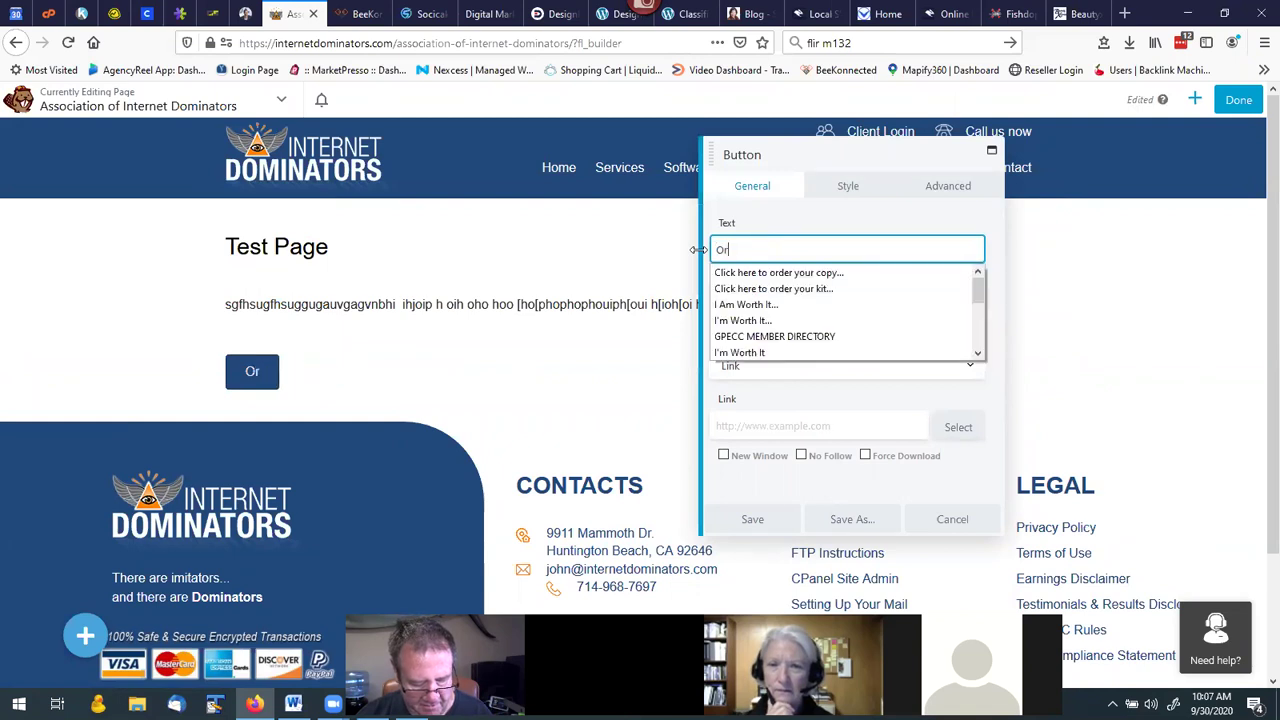
pyautogui.write('der Now')
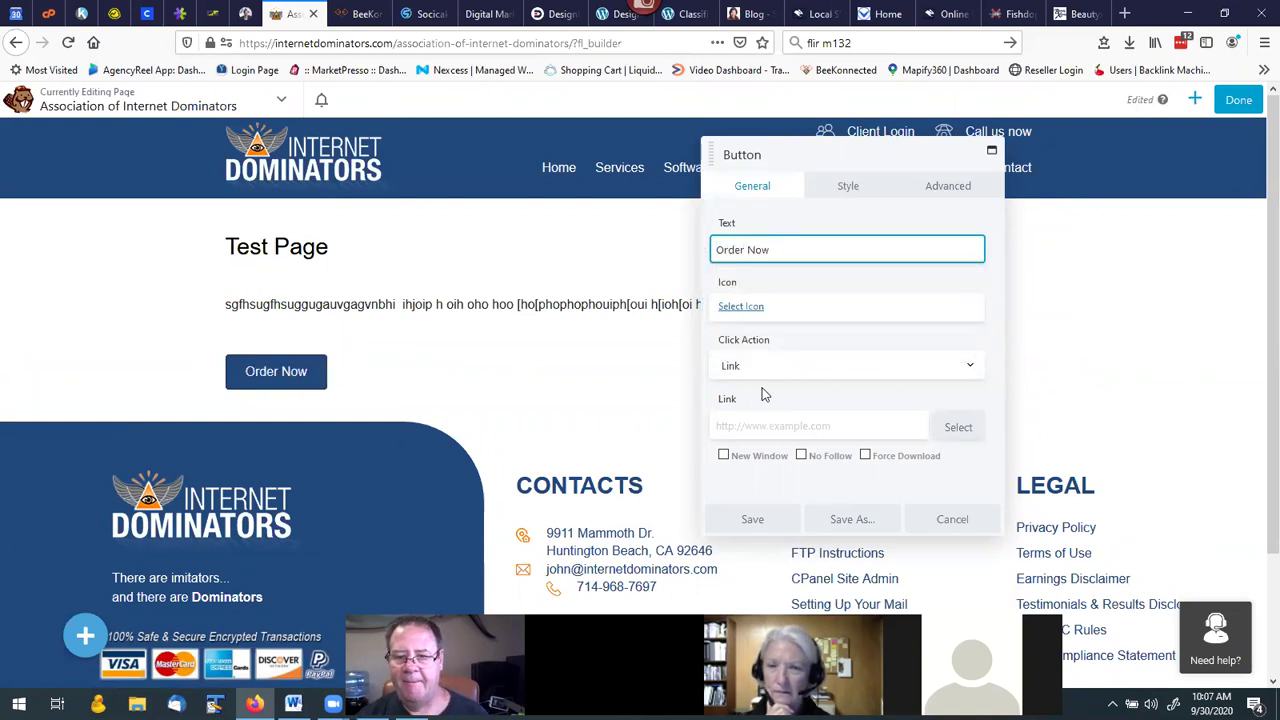
# Link the button to the orderact checkout URL, opening in a new window, and save.
pyautogui.click(751, 425)
pyautogui.rightClick(748, 424)
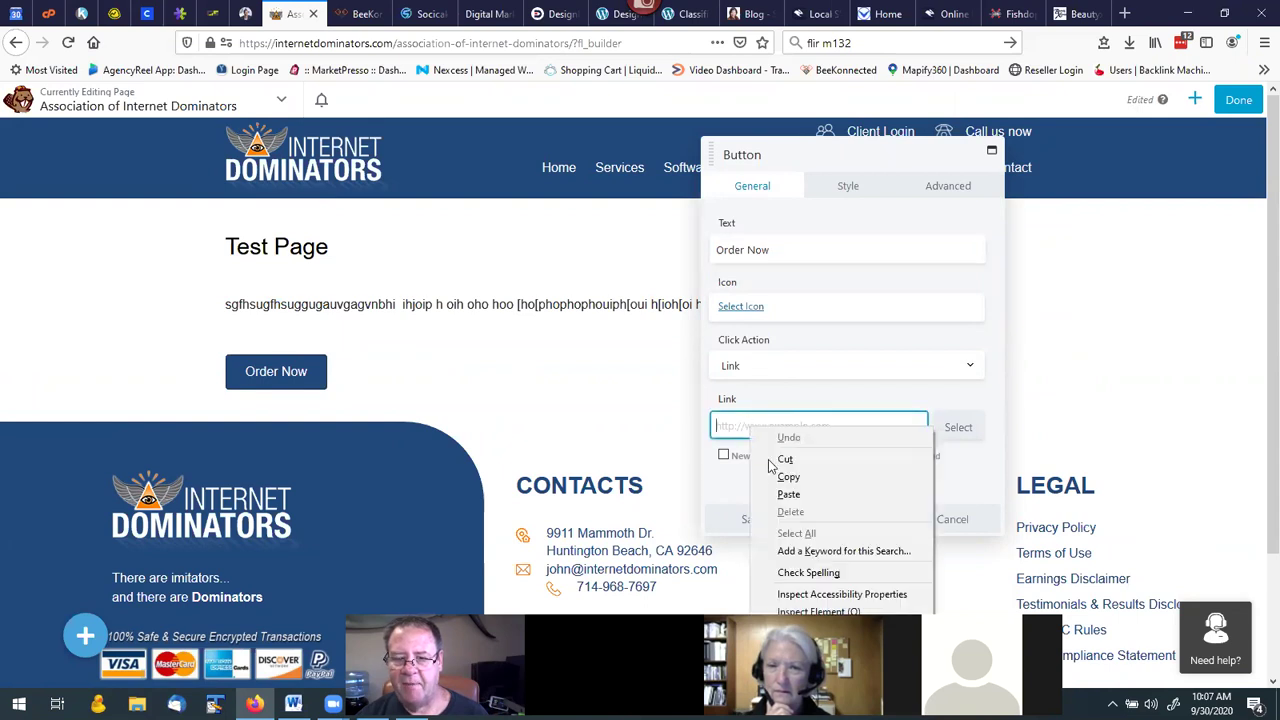
pyautogui.click(790, 478)
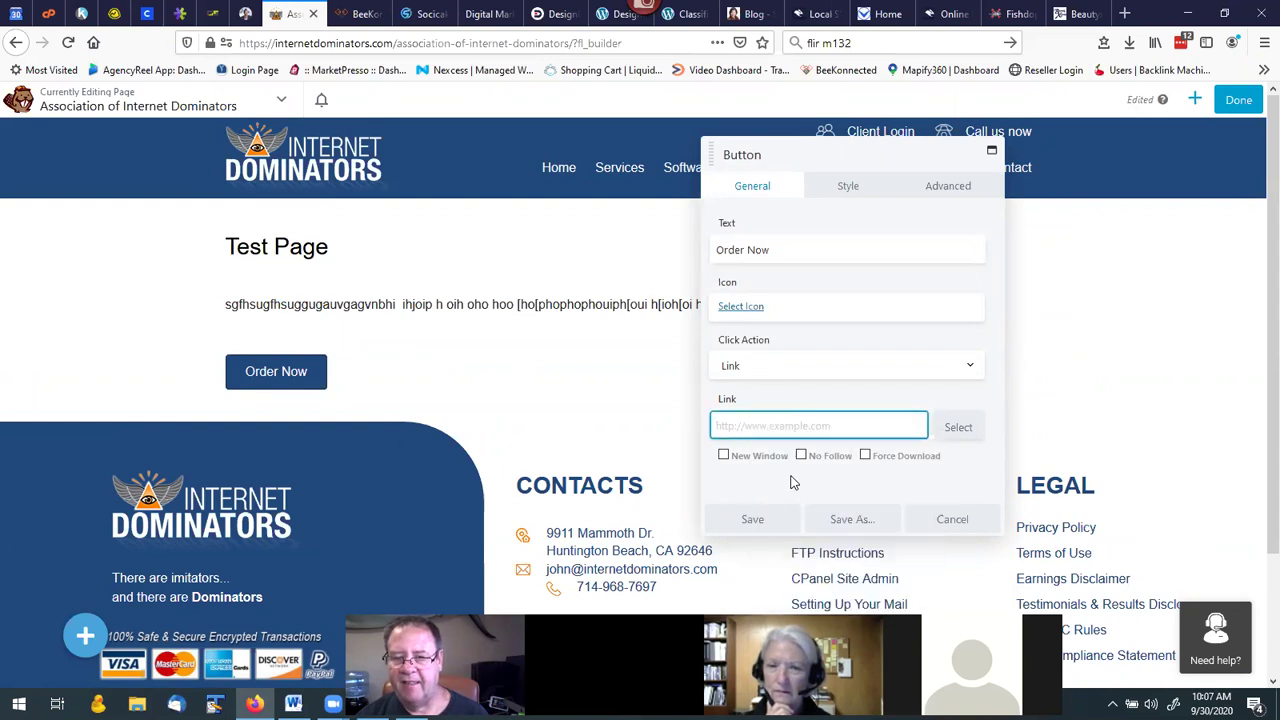
pyautogui.click(763, 428)
pyautogui.hotkey('ctrl', 'v')
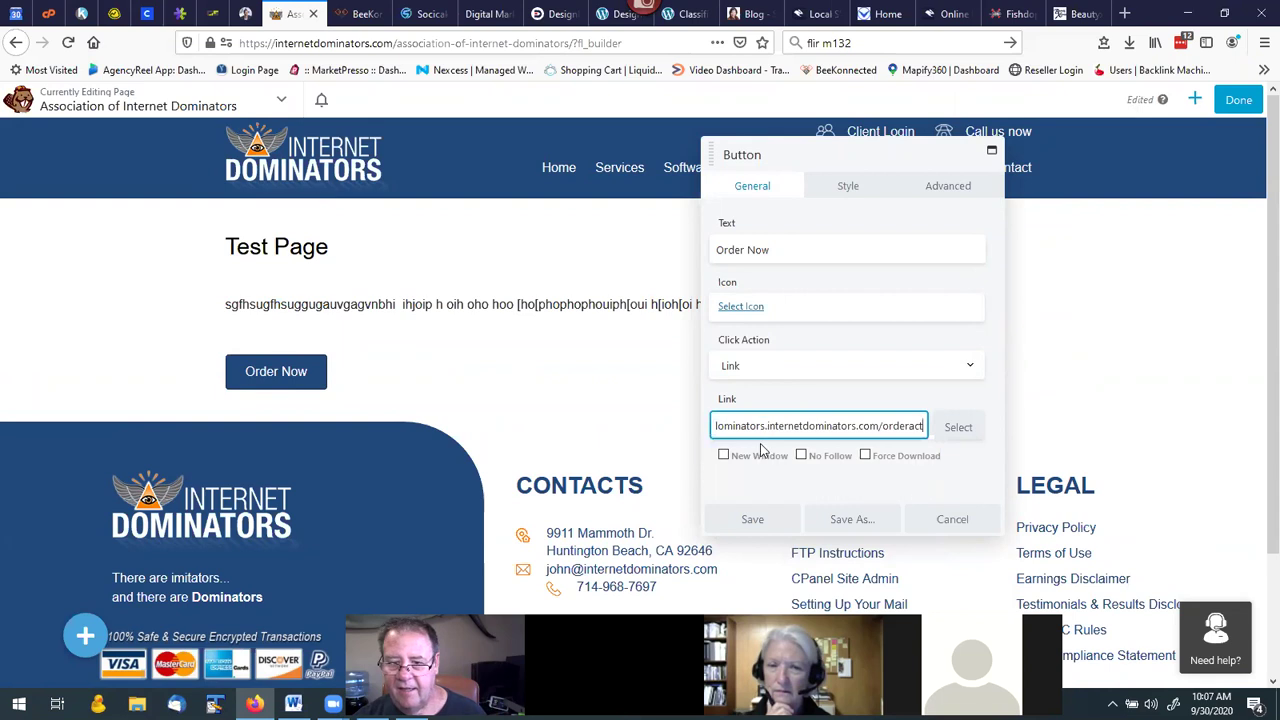
pyautogui.click(723, 456)
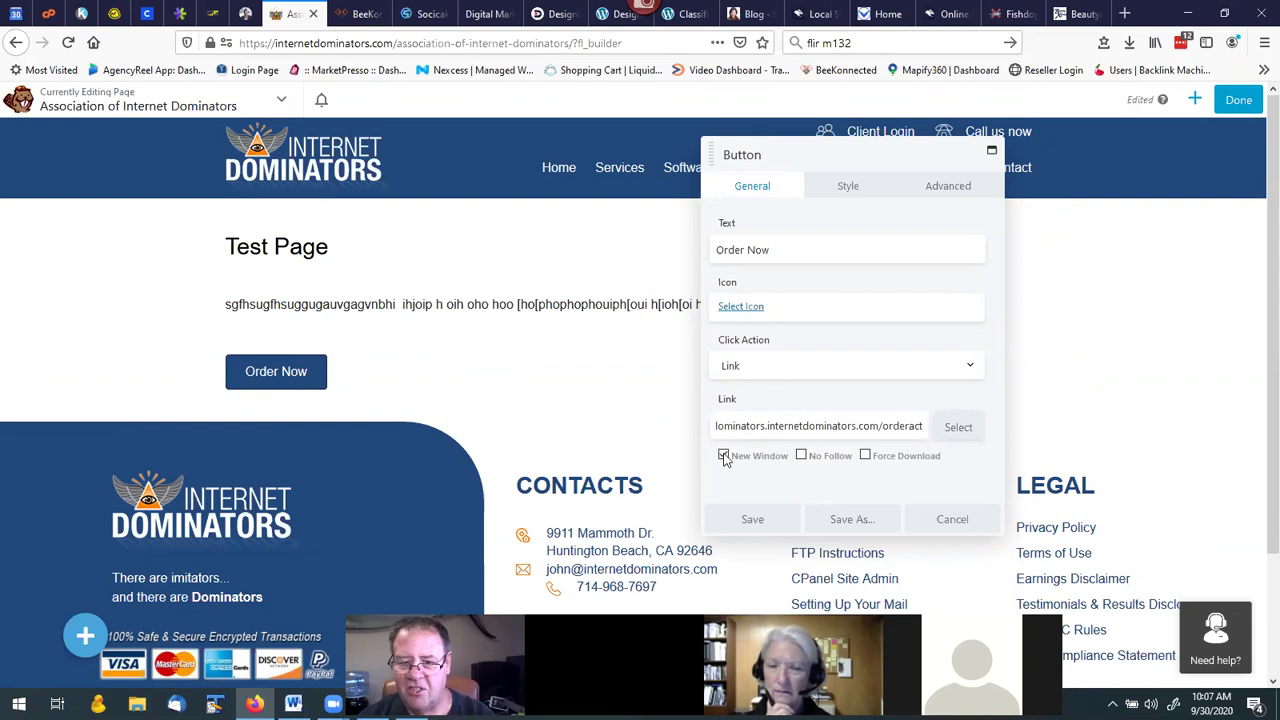
pyautogui.click(752, 524)
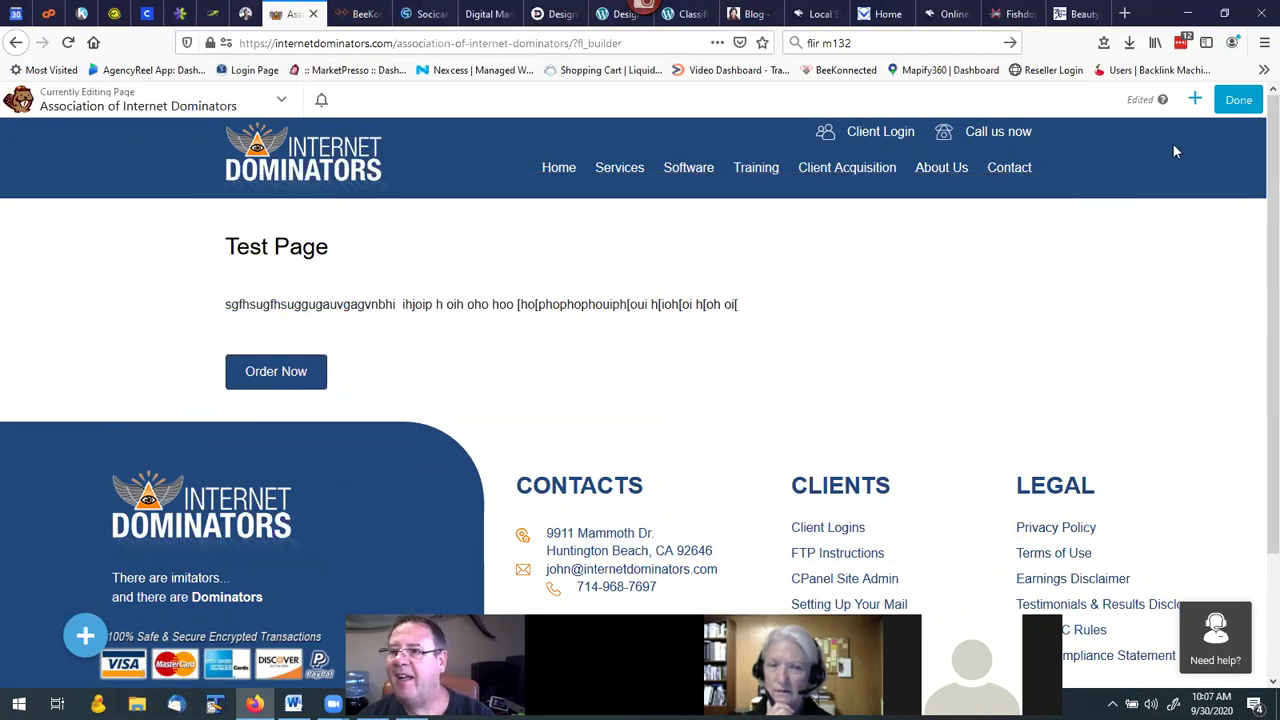
# Publish the test page, then follow Order Now to the ACT Marketing Protocol checkout showing USD 497.00.
pyautogui.click(1236, 100)
pyautogui.click(1192, 100)
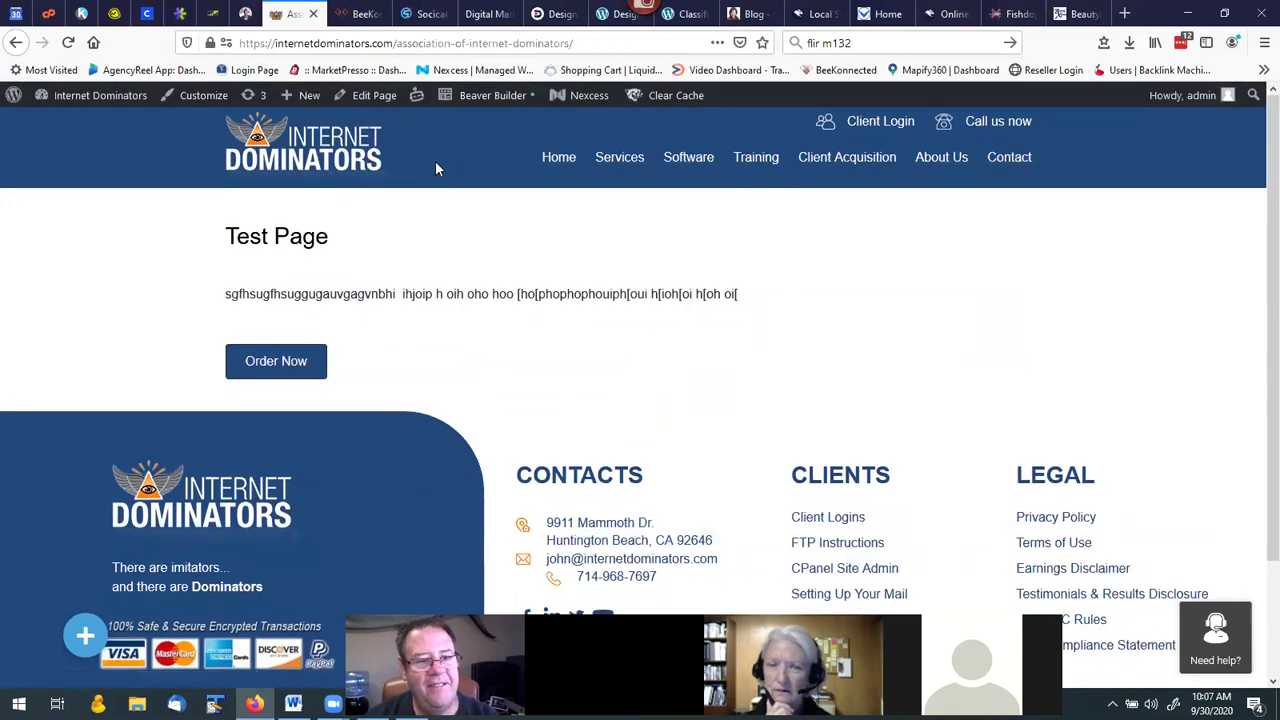
pyautogui.click(283, 370)
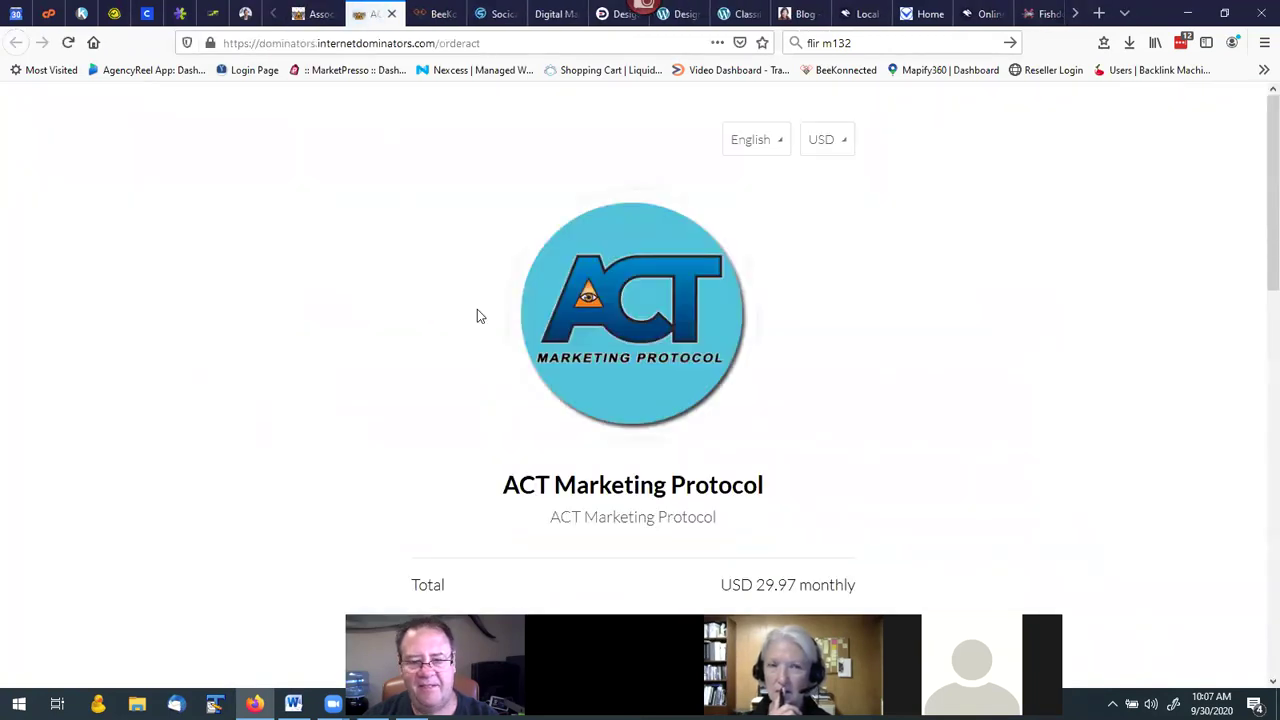
pyautogui.scroll(-3, 477, 309)
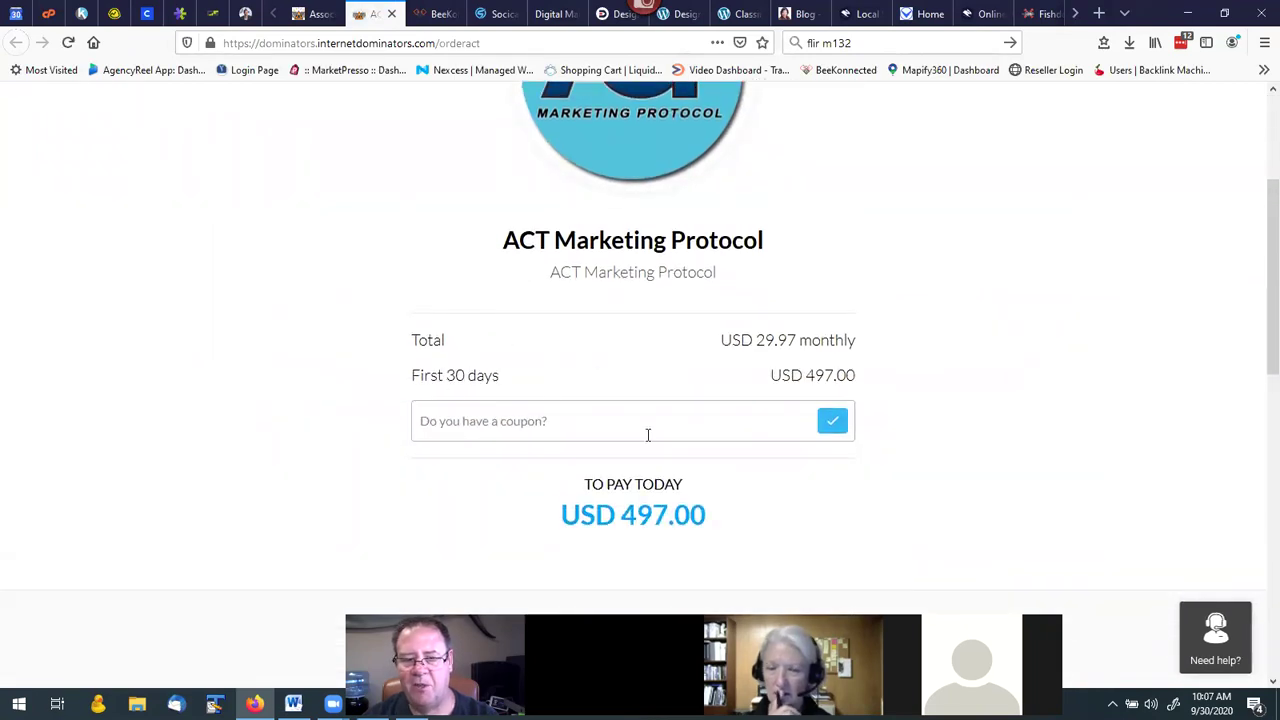
pyautogui.scroll(-3, 648, 435)
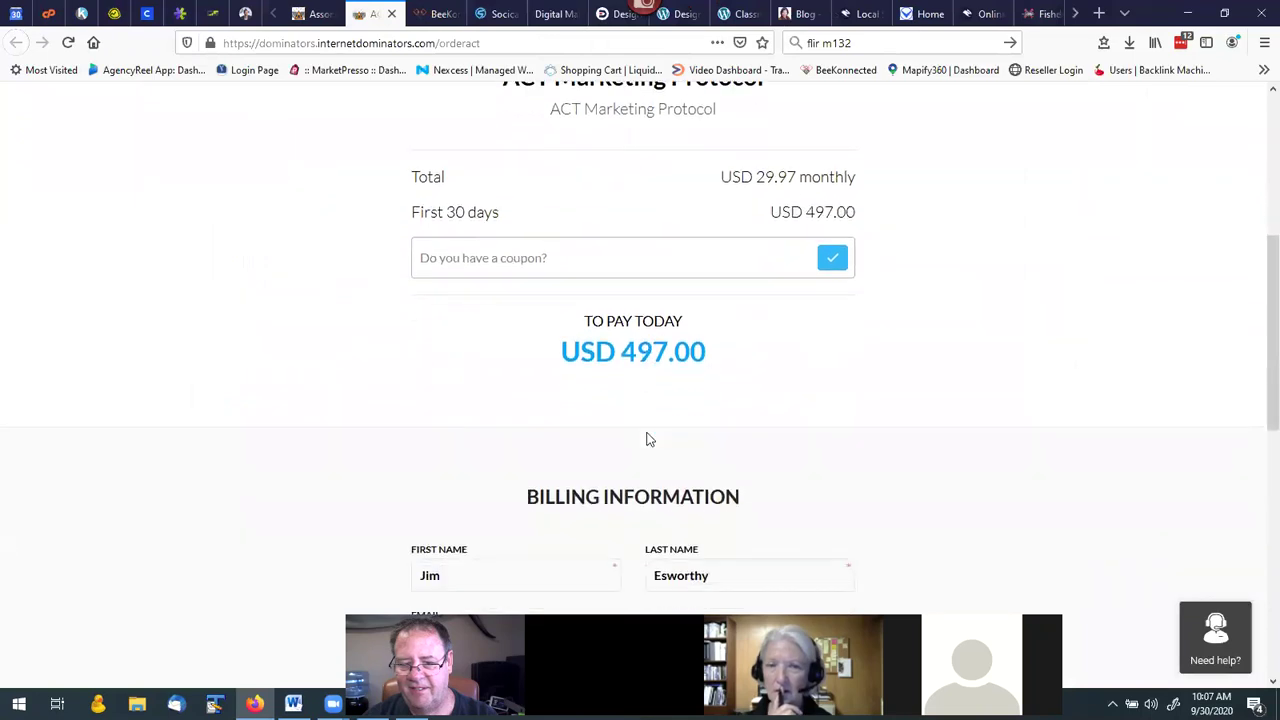
pyautogui.scroll(-2, 648, 435)
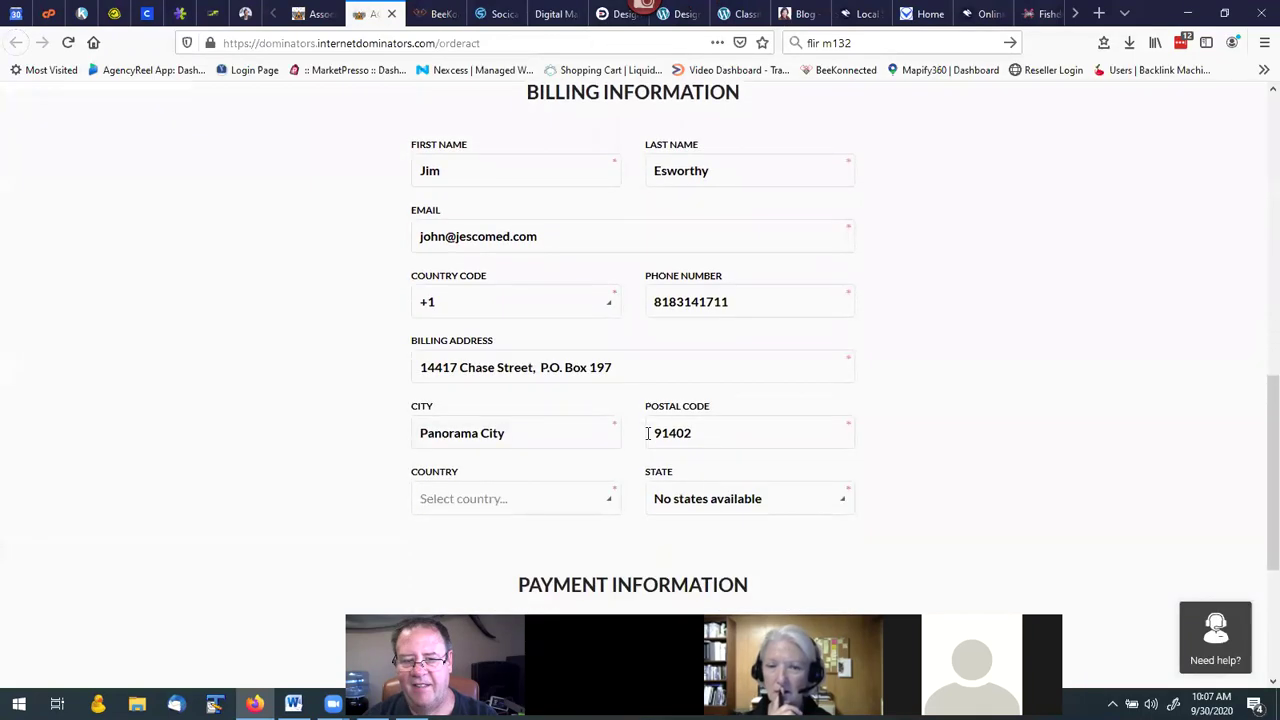
pyautogui.scroll(5, 648, 432)
pyautogui.scroll(3, 648, 435)
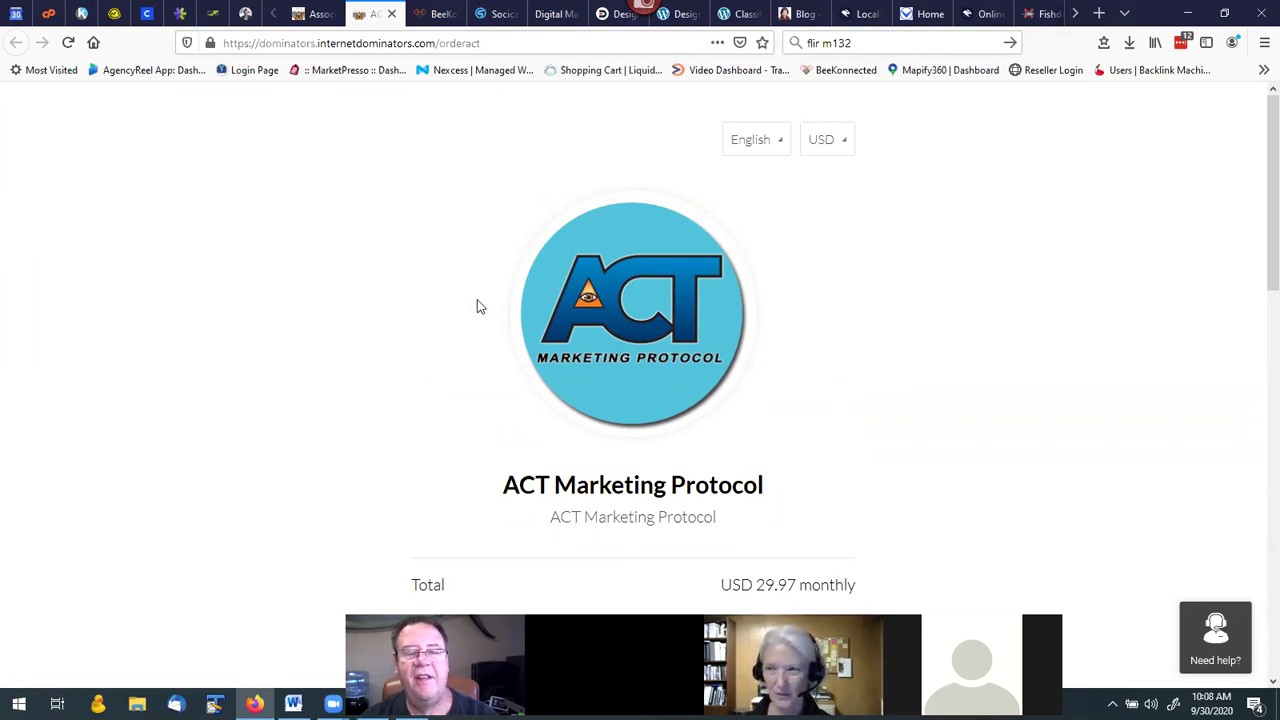
# Submit the homepage's Get Yours Today! strategy session form to reach TimeTrade scheduling, then go back.
pyautogui.click(310, 14)
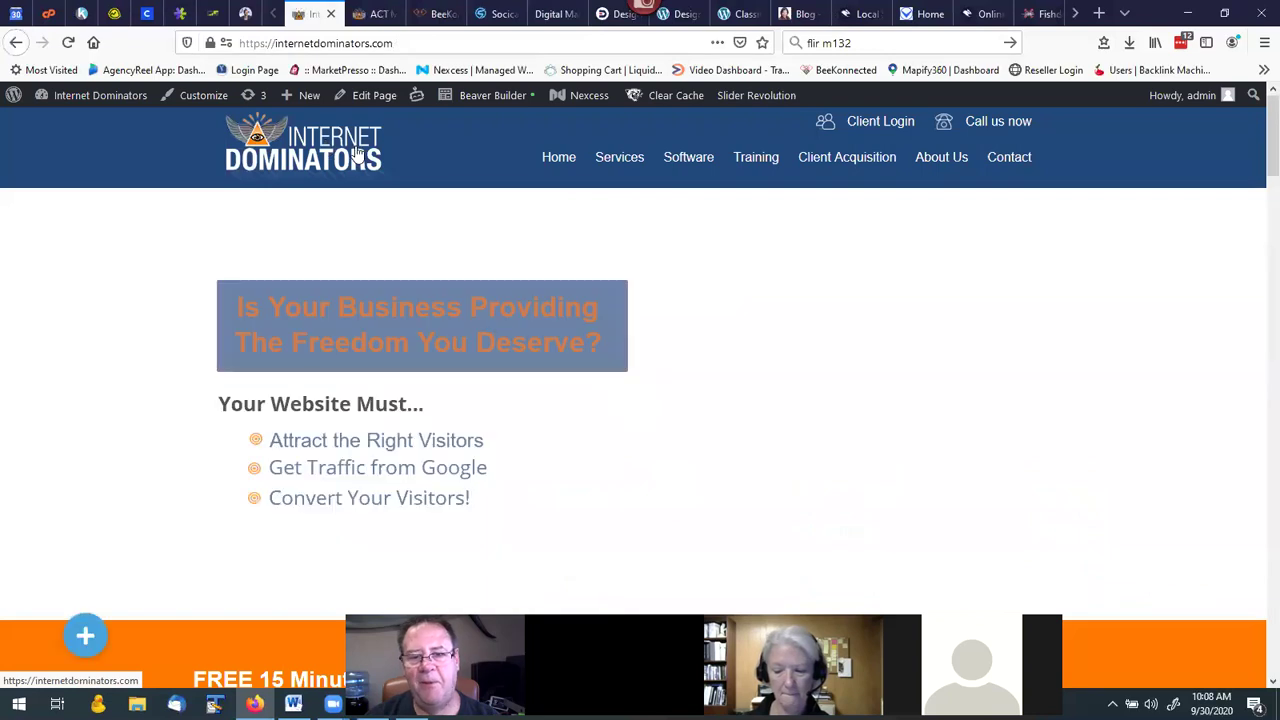
pyautogui.scroll(-1, 760, 404)
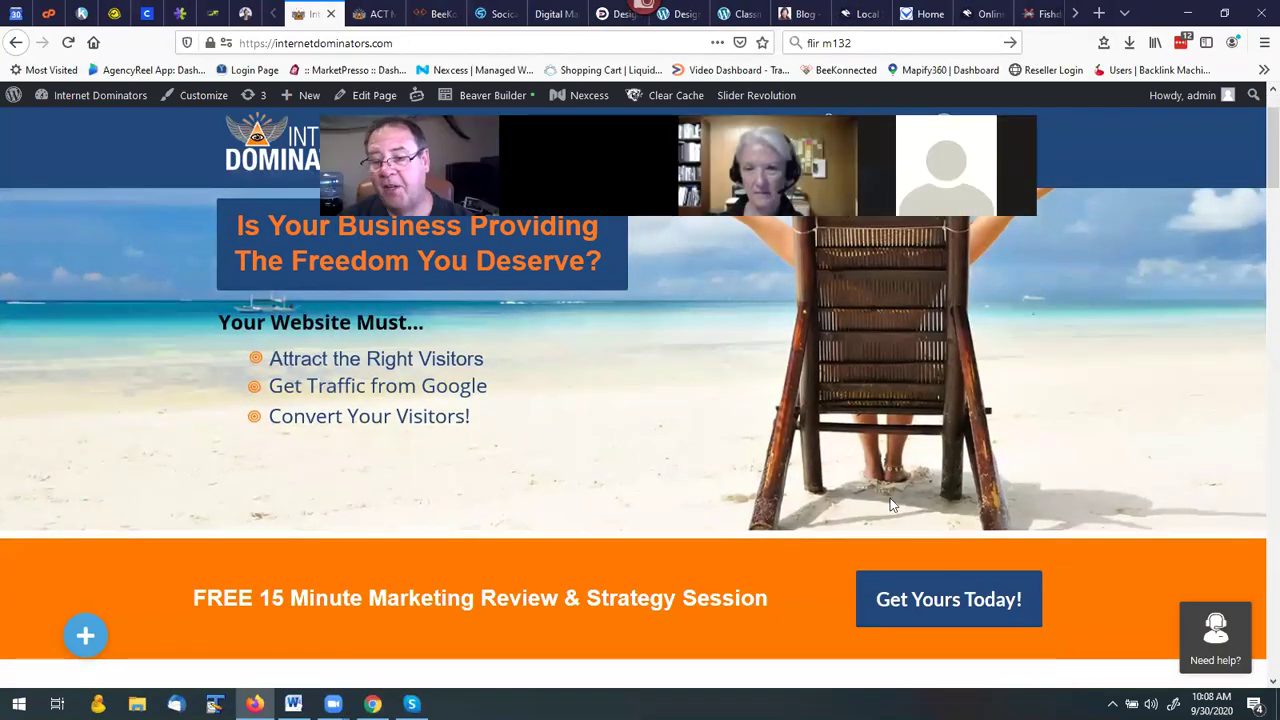
pyautogui.click(933, 600)
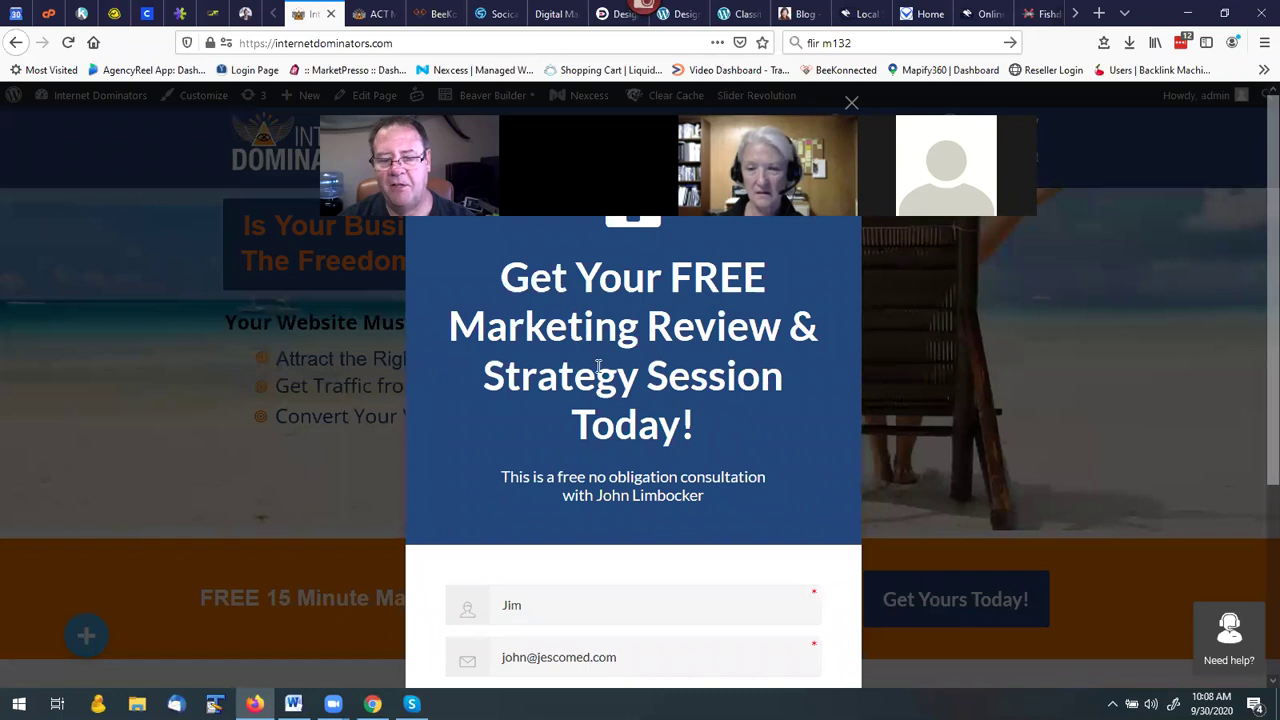
pyautogui.scroll(-3, 598, 370)
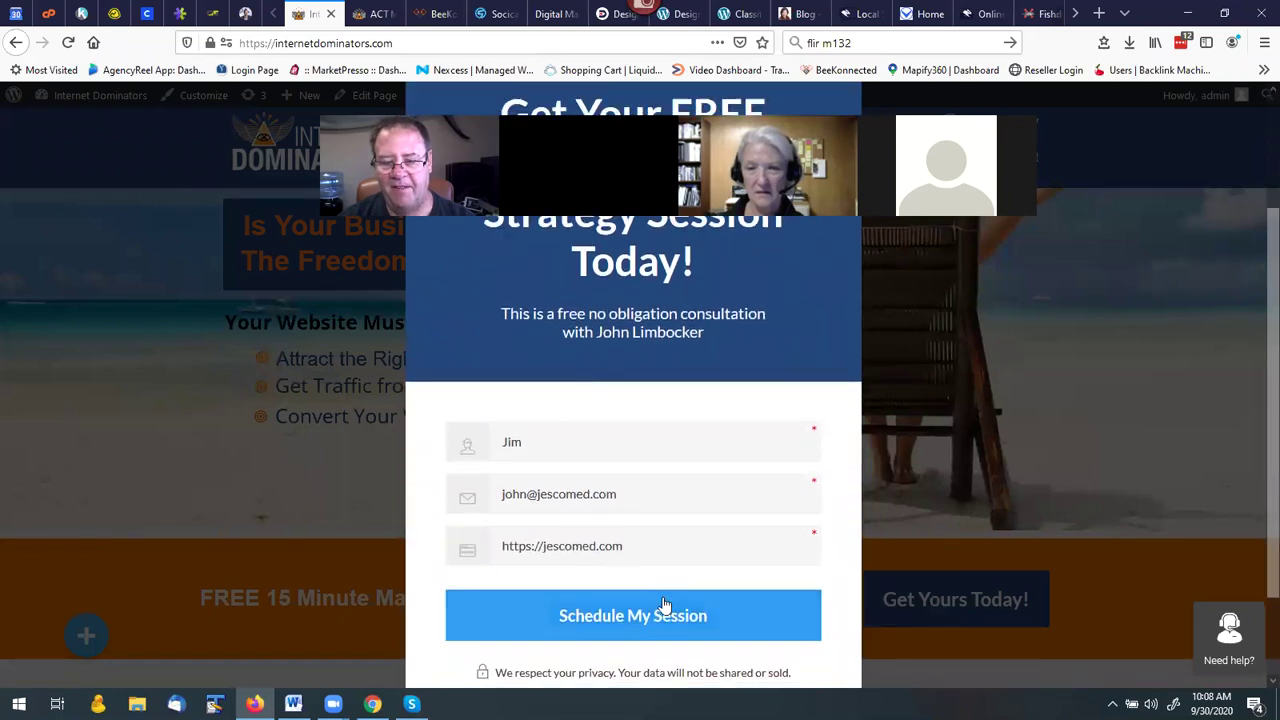
pyautogui.click(648, 626)
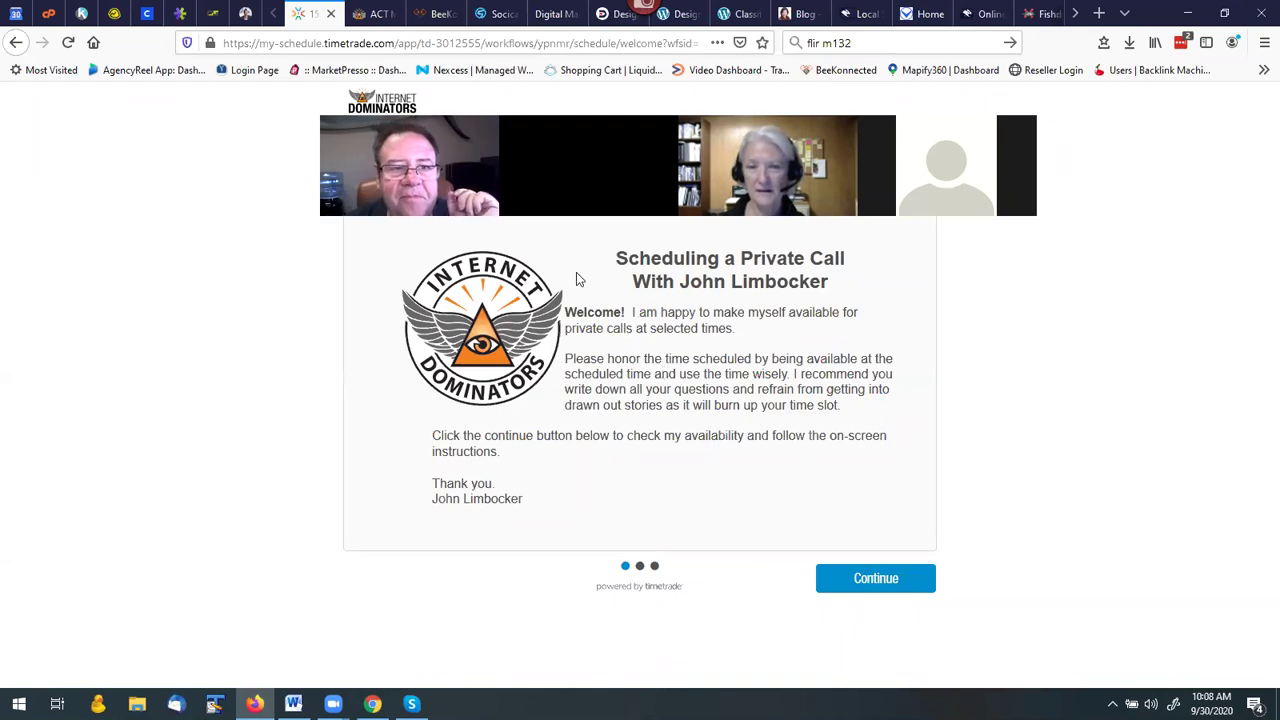
pyautogui.click(15, 45)
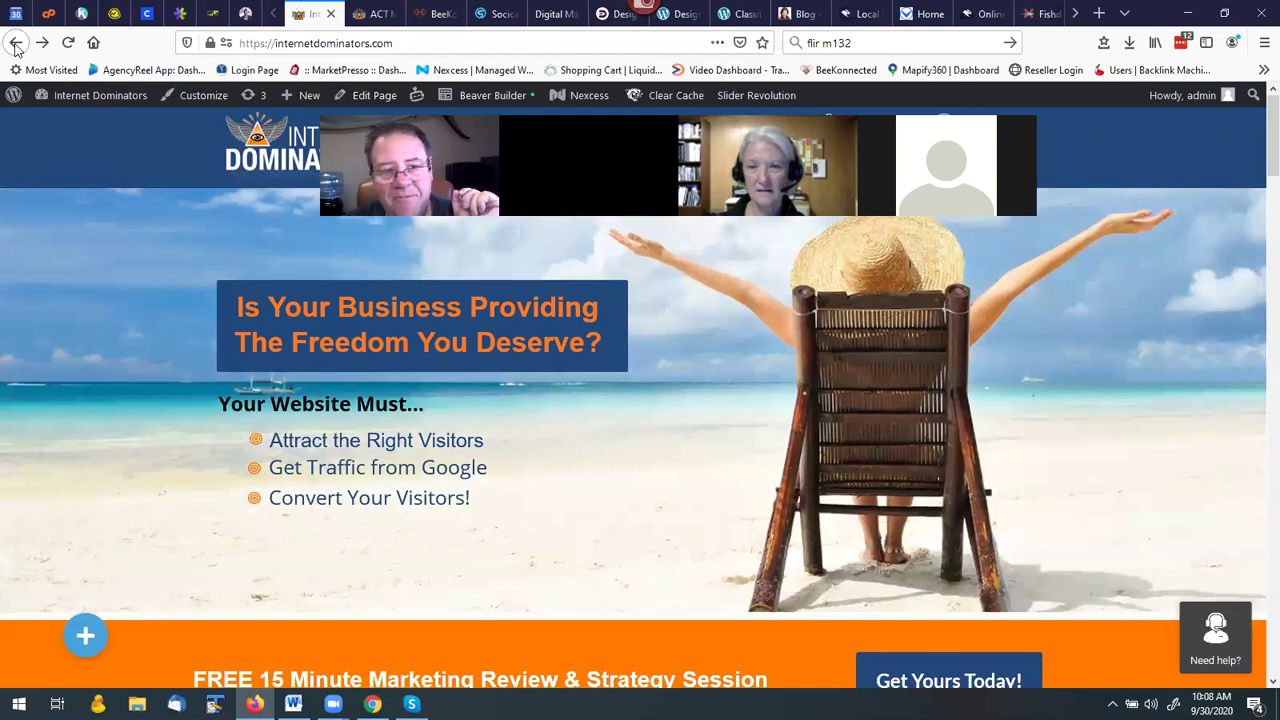
# Edit the homepage in Beaver Builder and confirm the opt-in HTML code is wrapped in center tags.
pyautogui.click(355, 85)
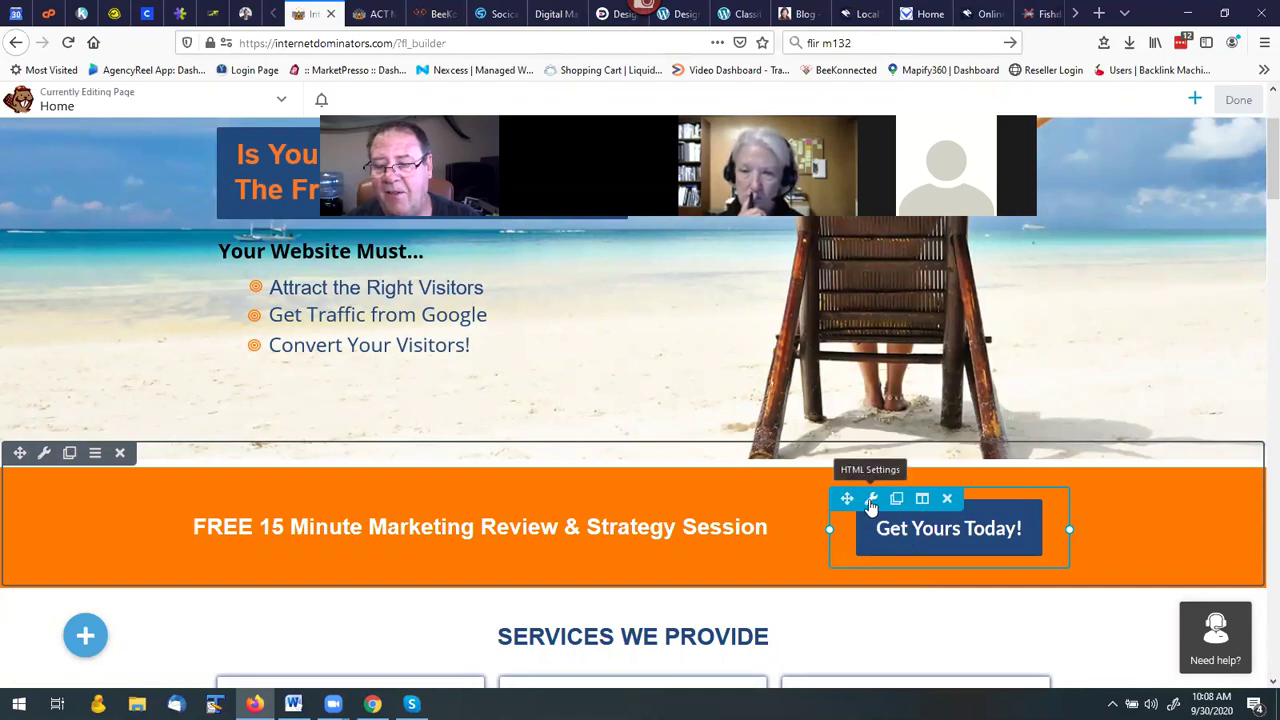
pyautogui.click(871, 500)
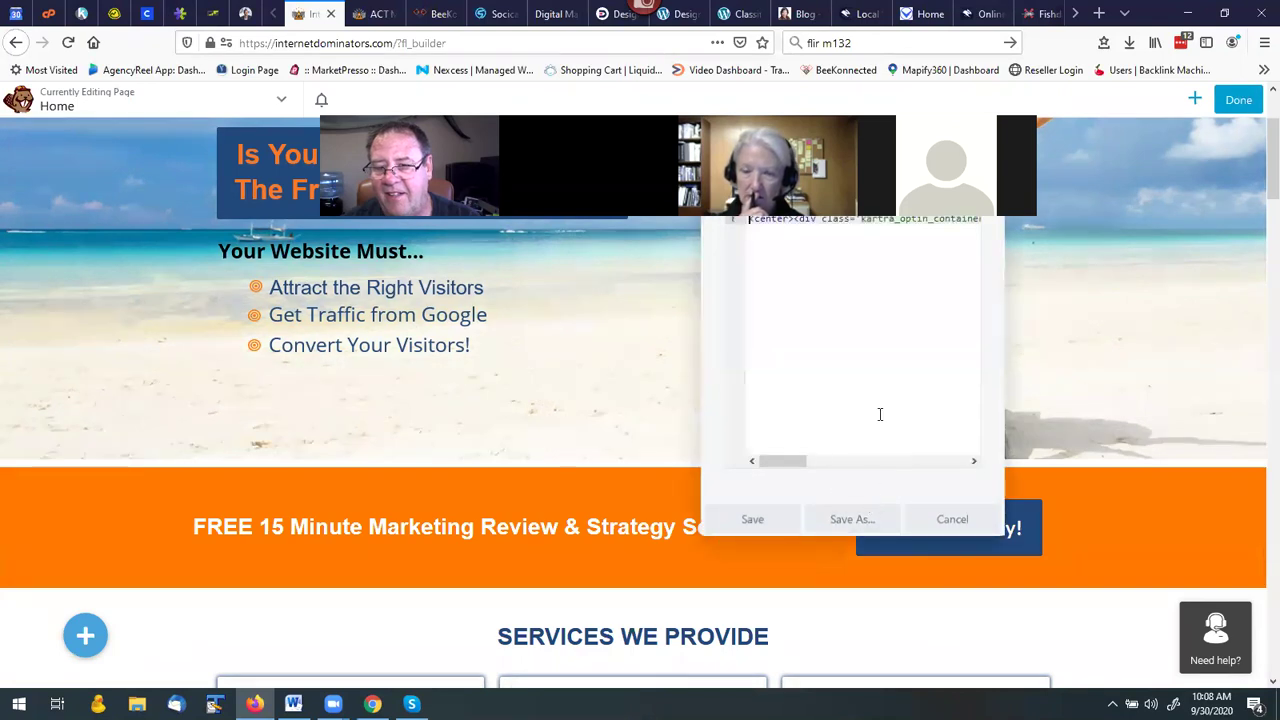
pyautogui.scroll(3, 864, 390)
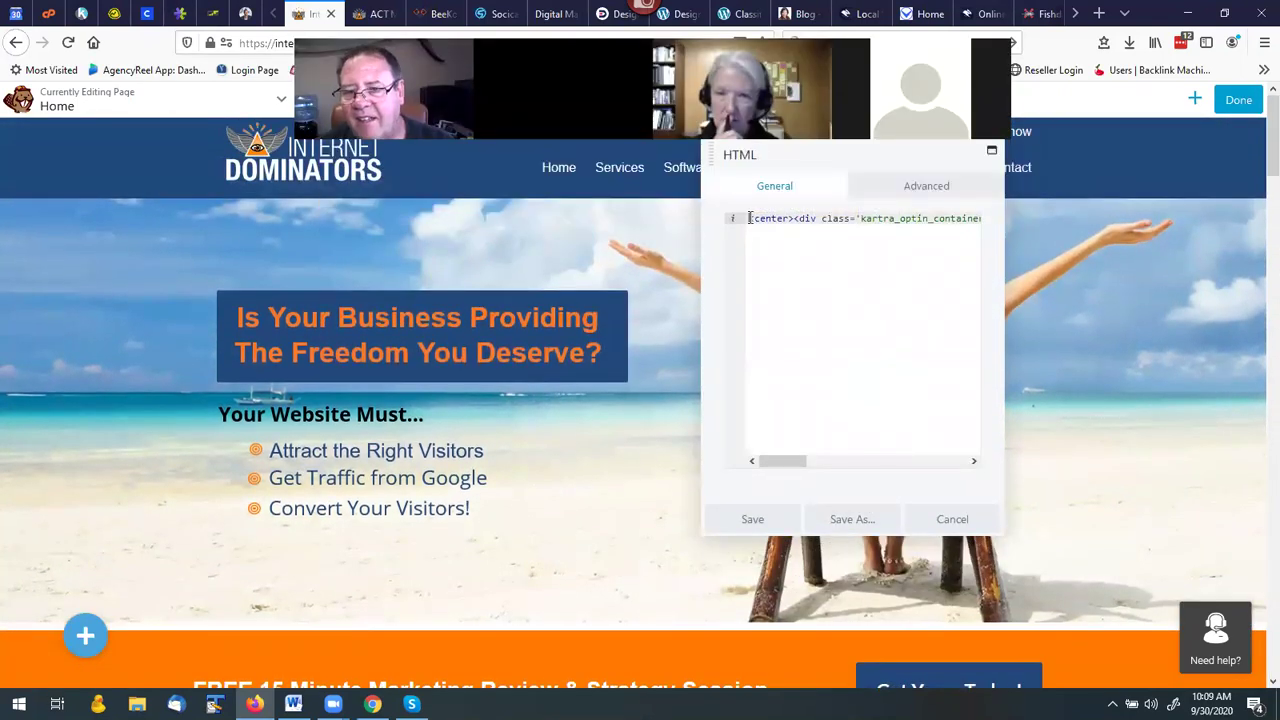
pyautogui.moveTo(779, 219); pyautogui.dragTo(980, 220)
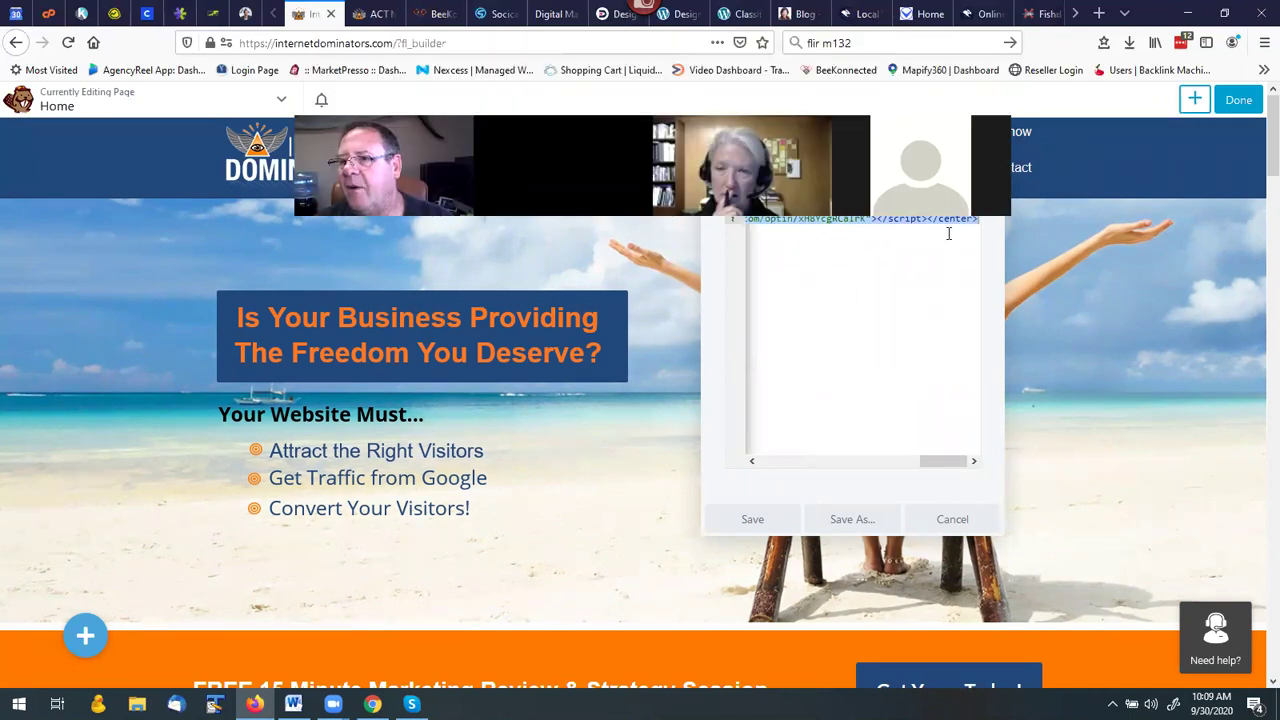
pyautogui.press('Escape')
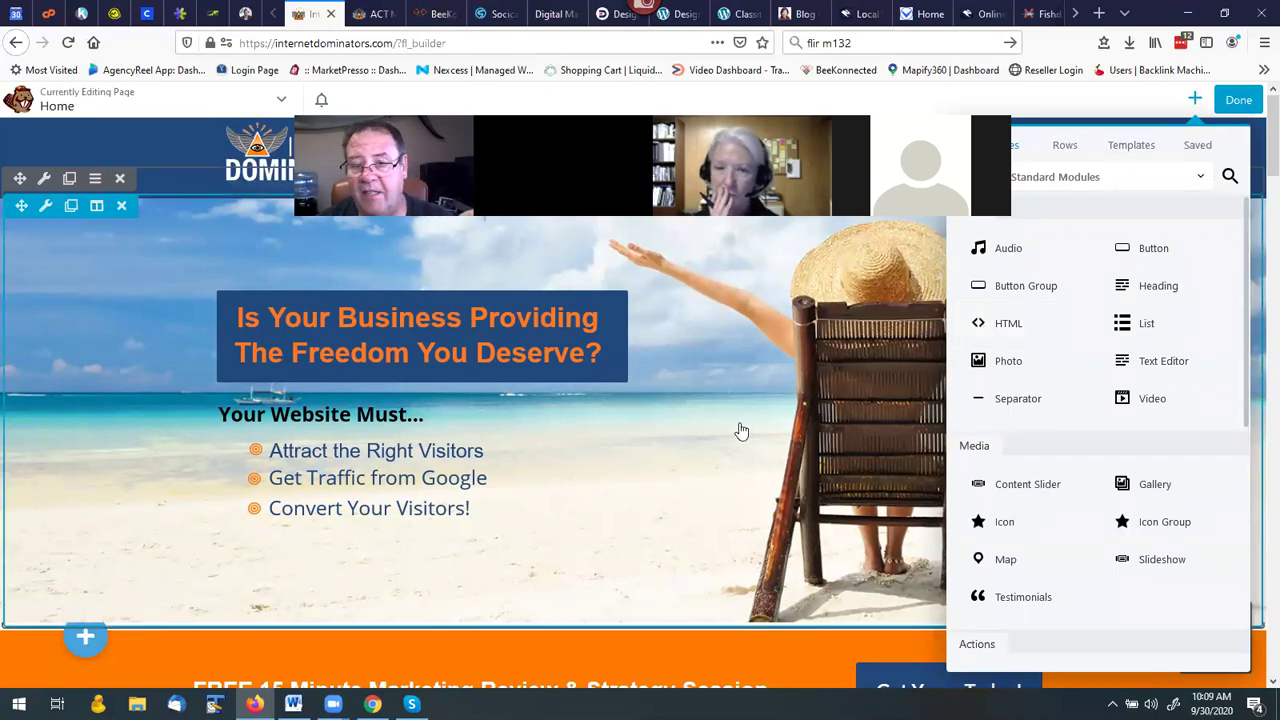
pyautogui.scroll(-3, 770, 450)
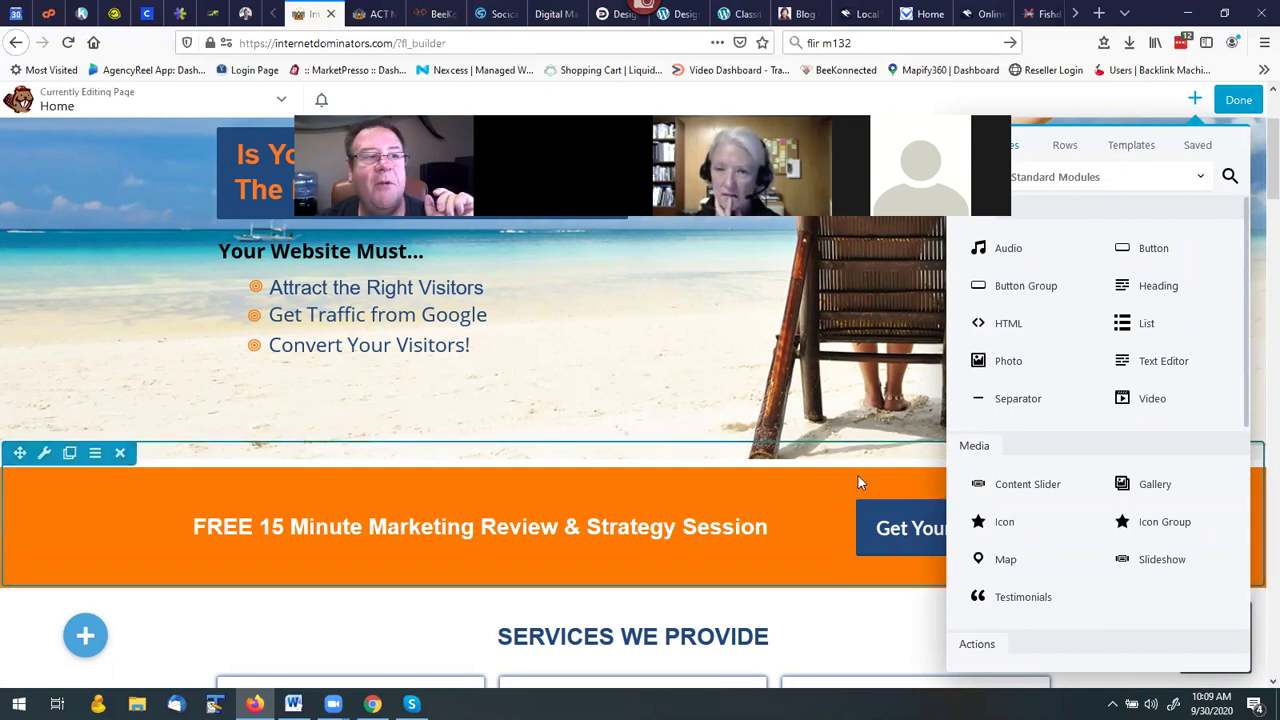
# Browse the opt-in form cards in Kartra's My Forms, then view My Helpdesks.
pyautogui.click(81, 13)
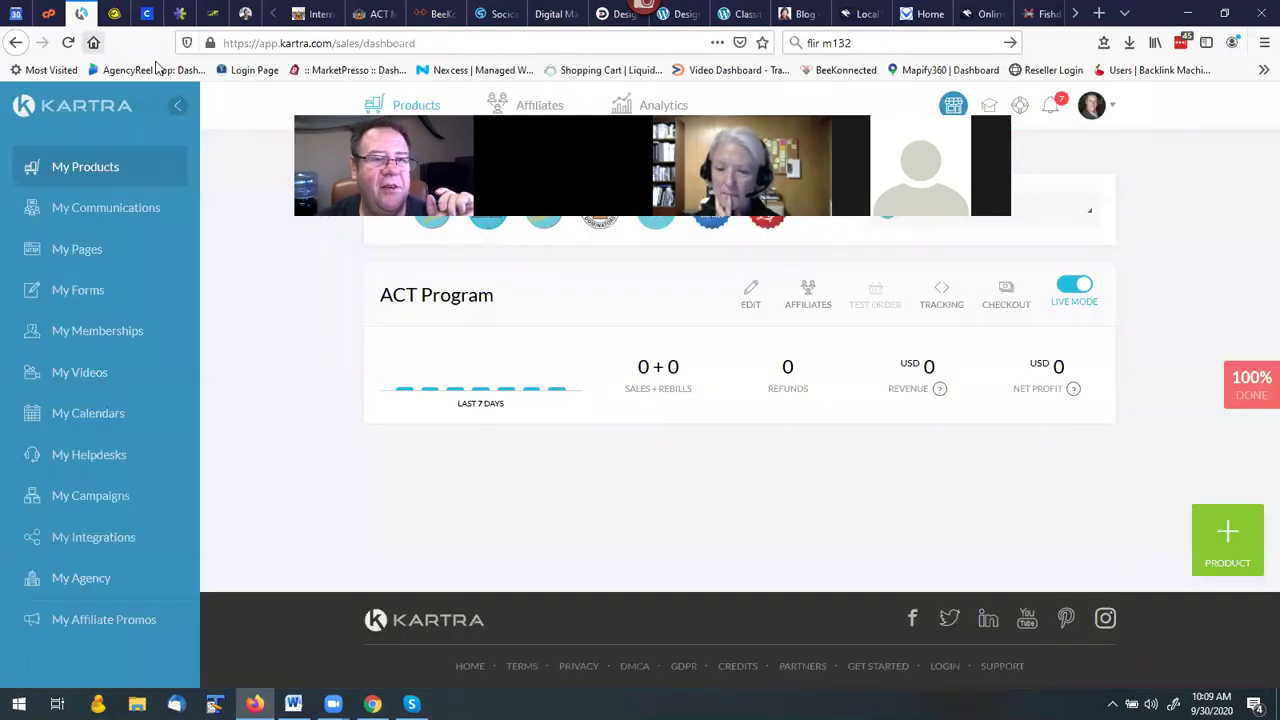
pyautogui.click(91, 298)
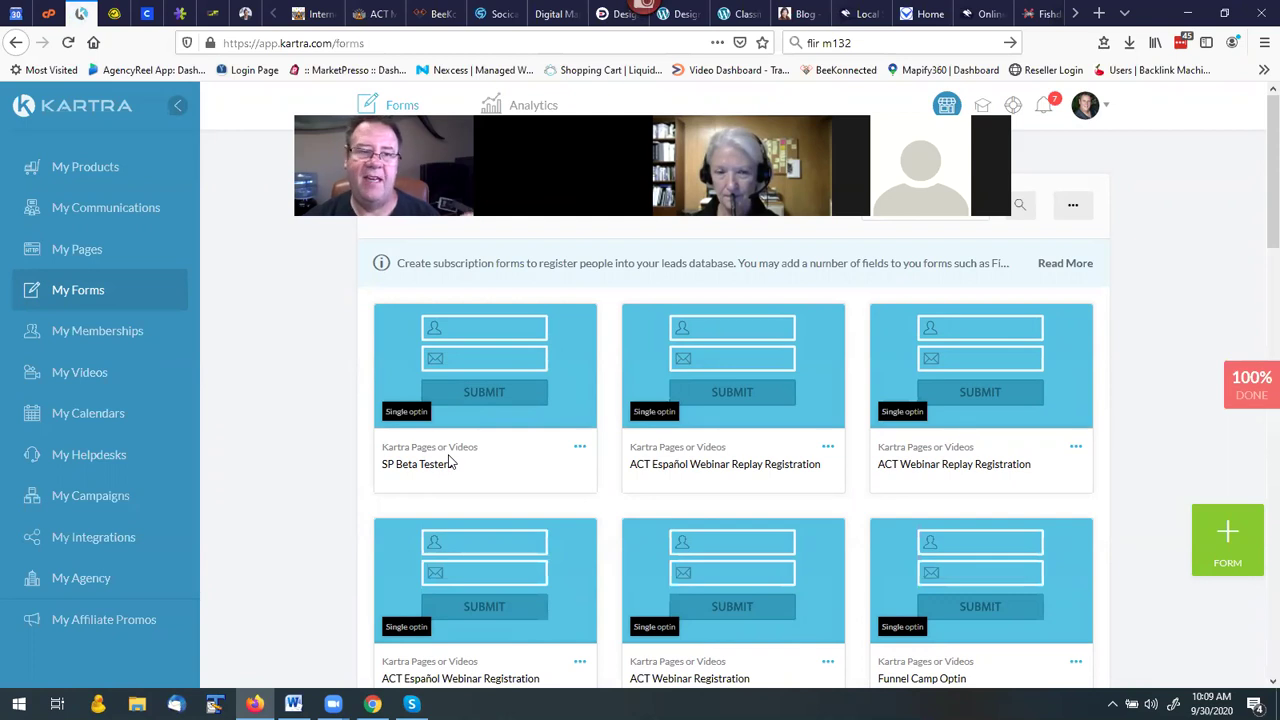
pyautogui.scroll(-3, 474, 429)
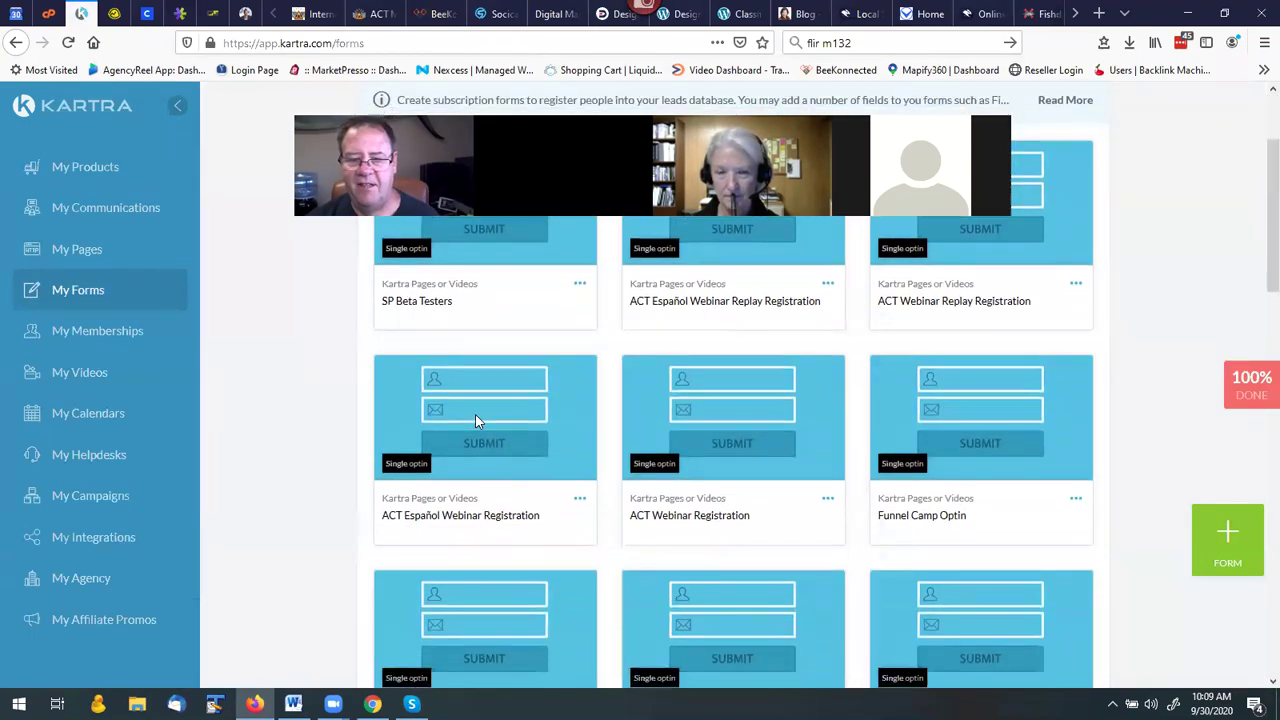
pyautogui.scroll(-3, 330, 449)
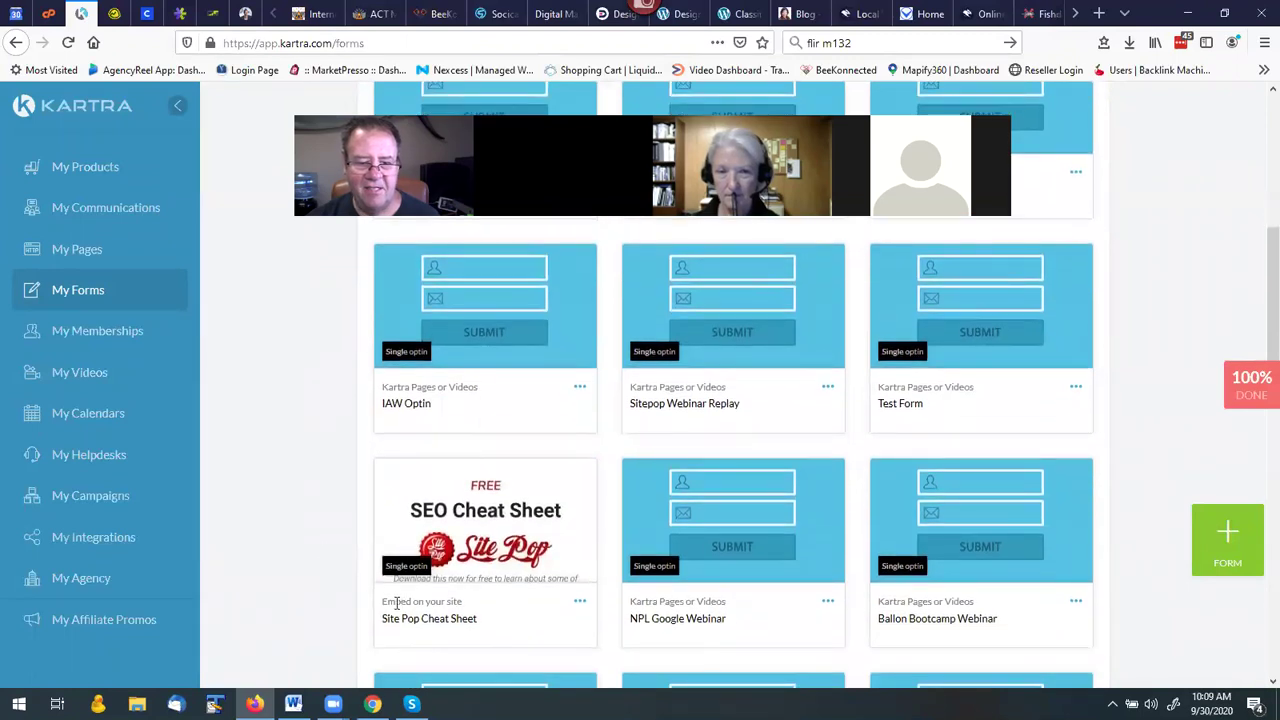
pyautogui.click(473, 605)
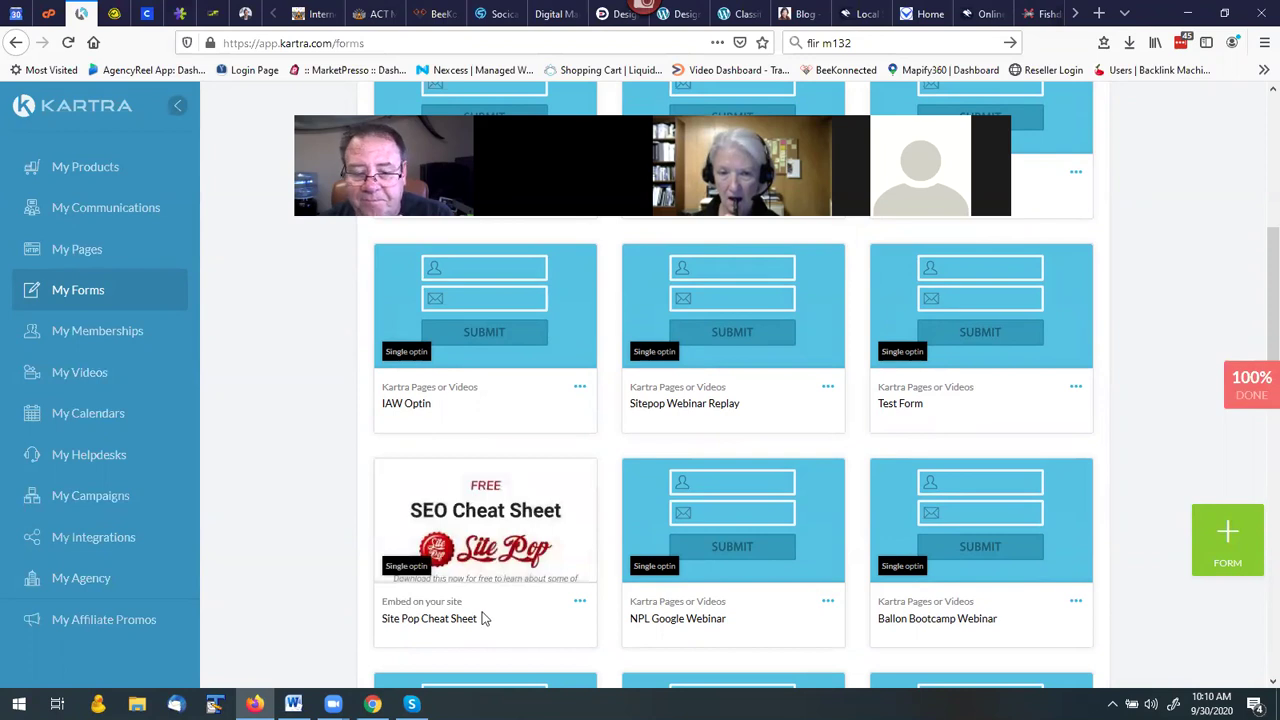
pyautogui.scroll(-3, 485, 618)
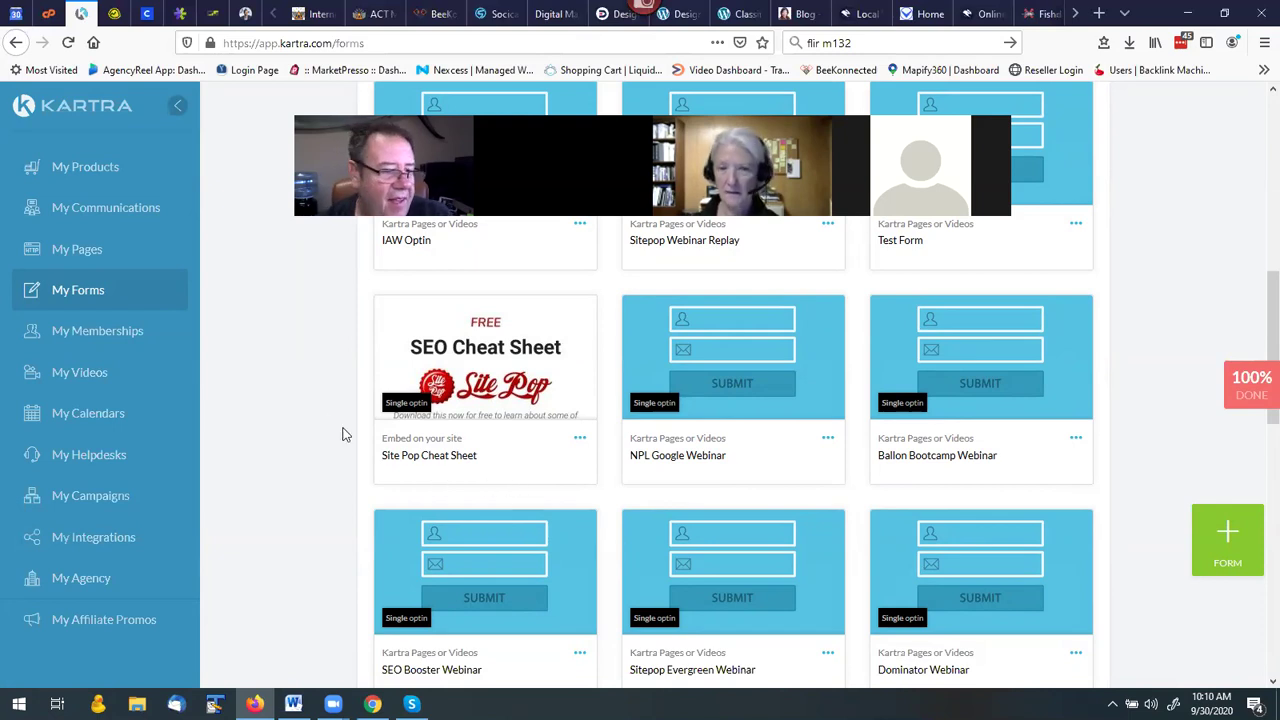
pyautogui.click(99, 456)
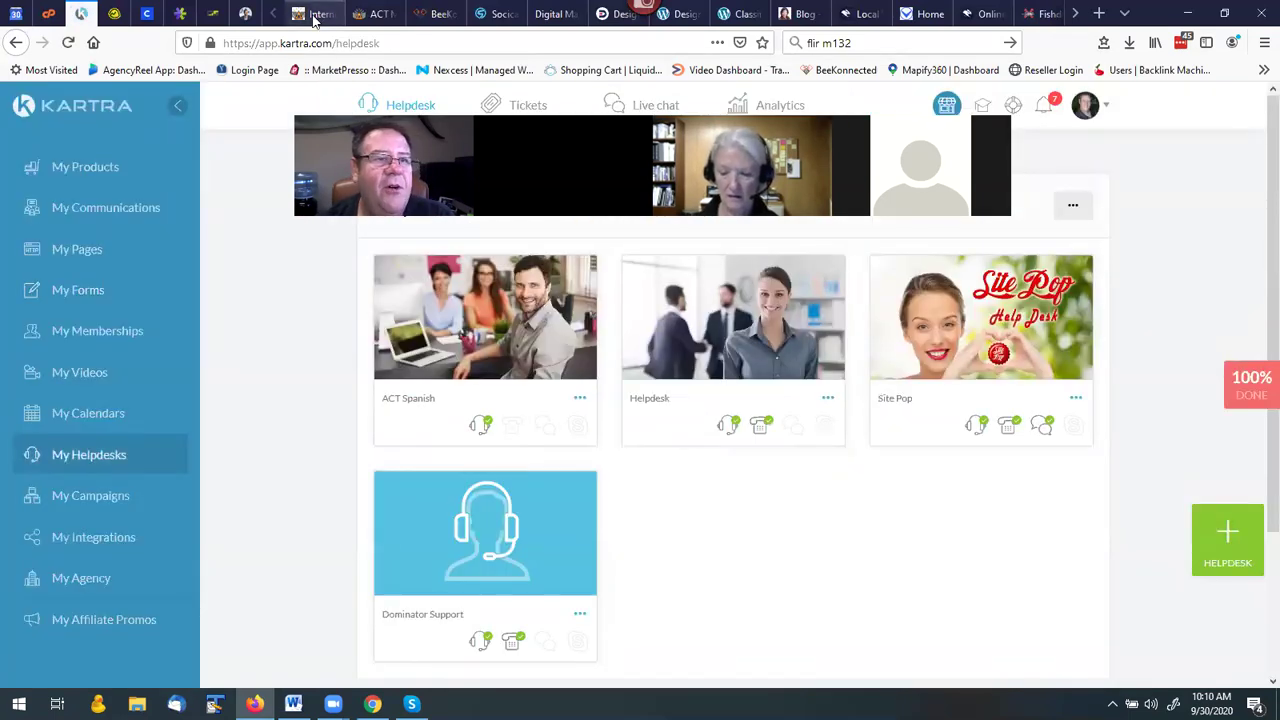
# Exit the builder discarding unpublished changes, then open the live page's Need help? support panel.
pyautogui.click(314, 14)
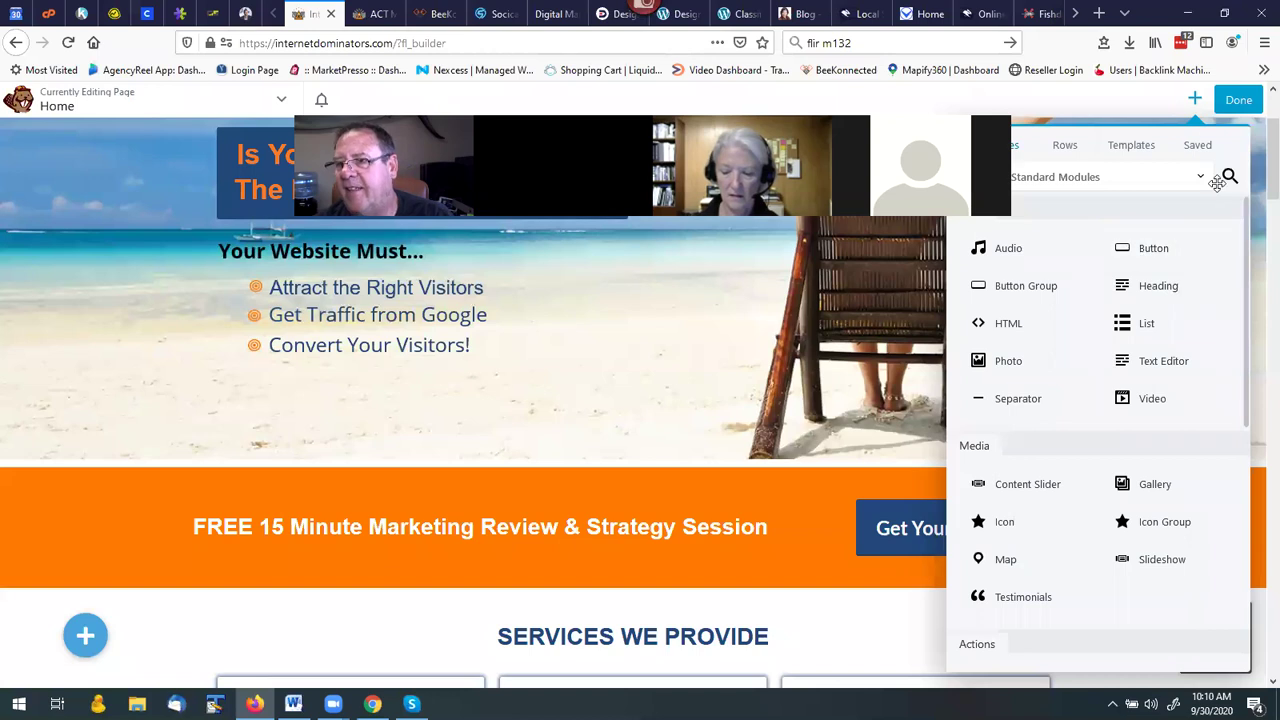
pyautogui.click(1237, 101)
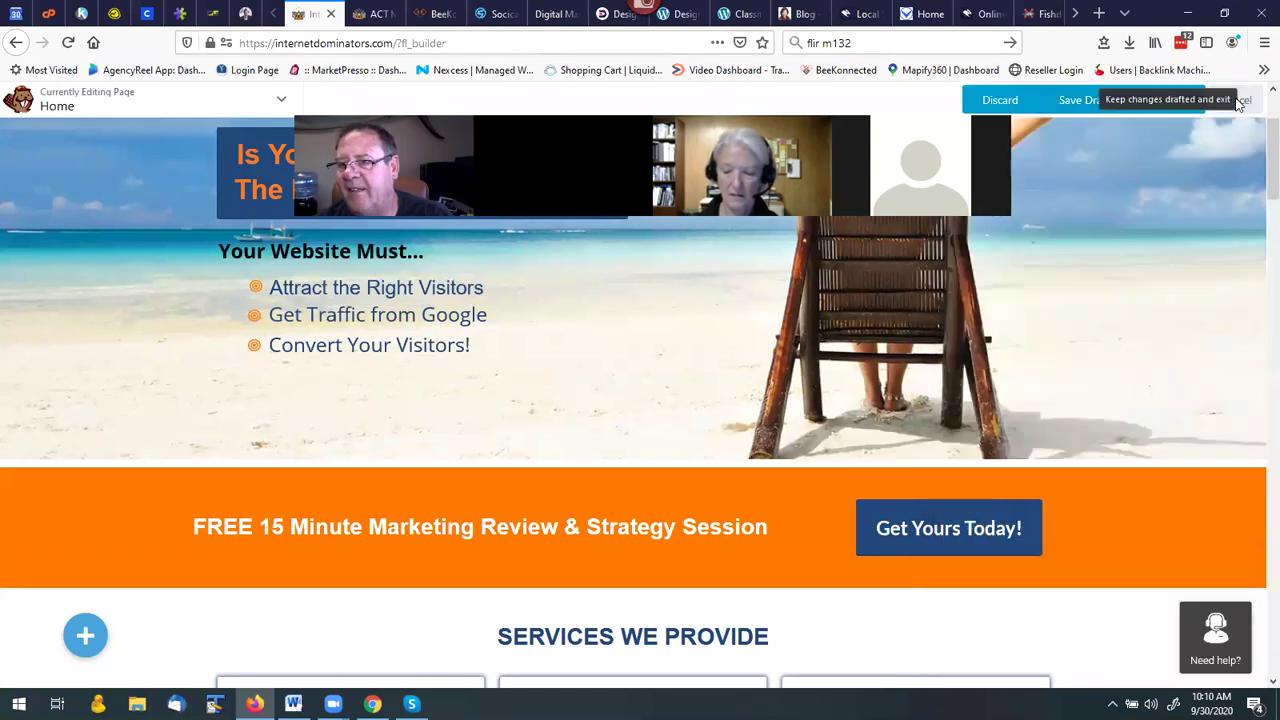
pyautogui.click(1214, 108)
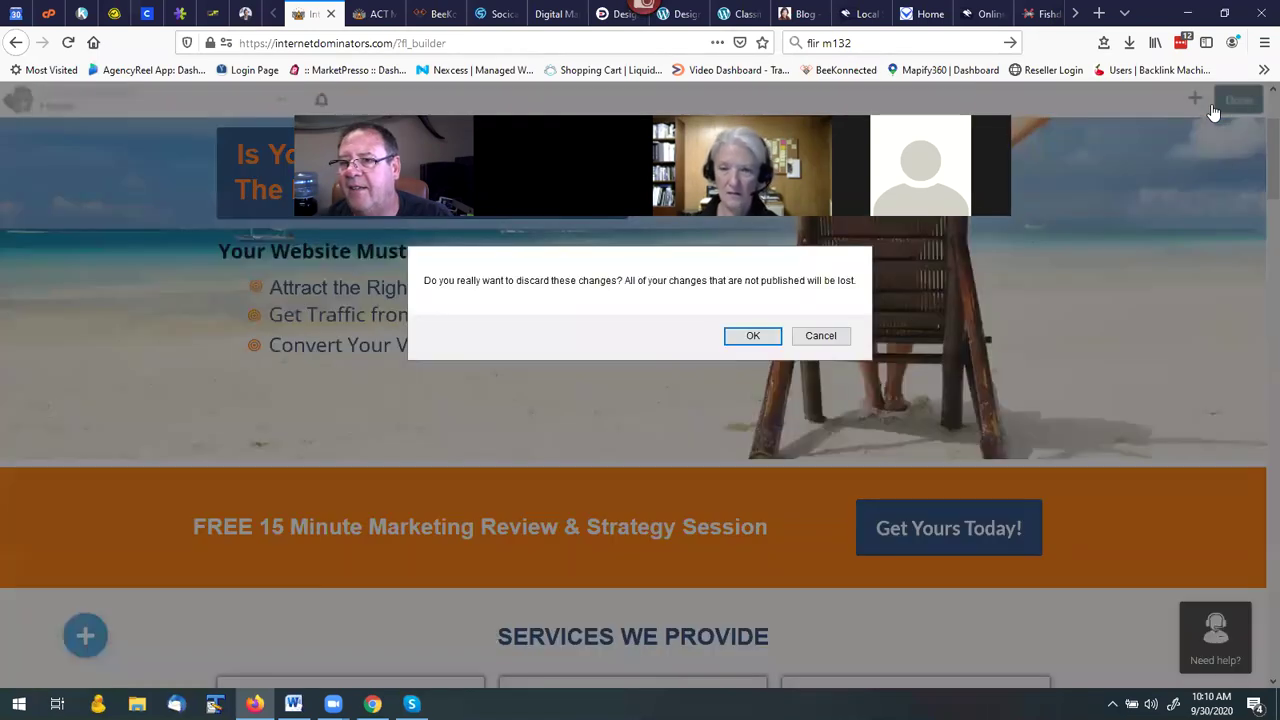
pyautogui.click(752, 336)
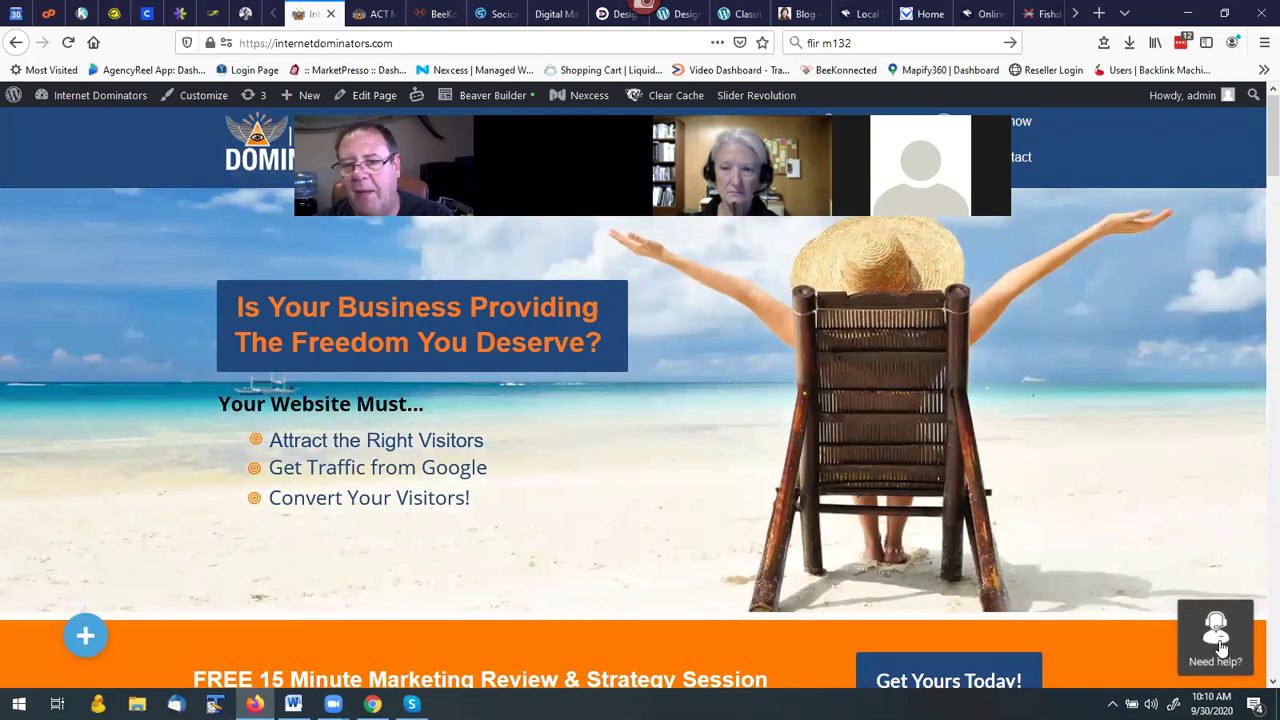
pyautogui.click(1218, 640)
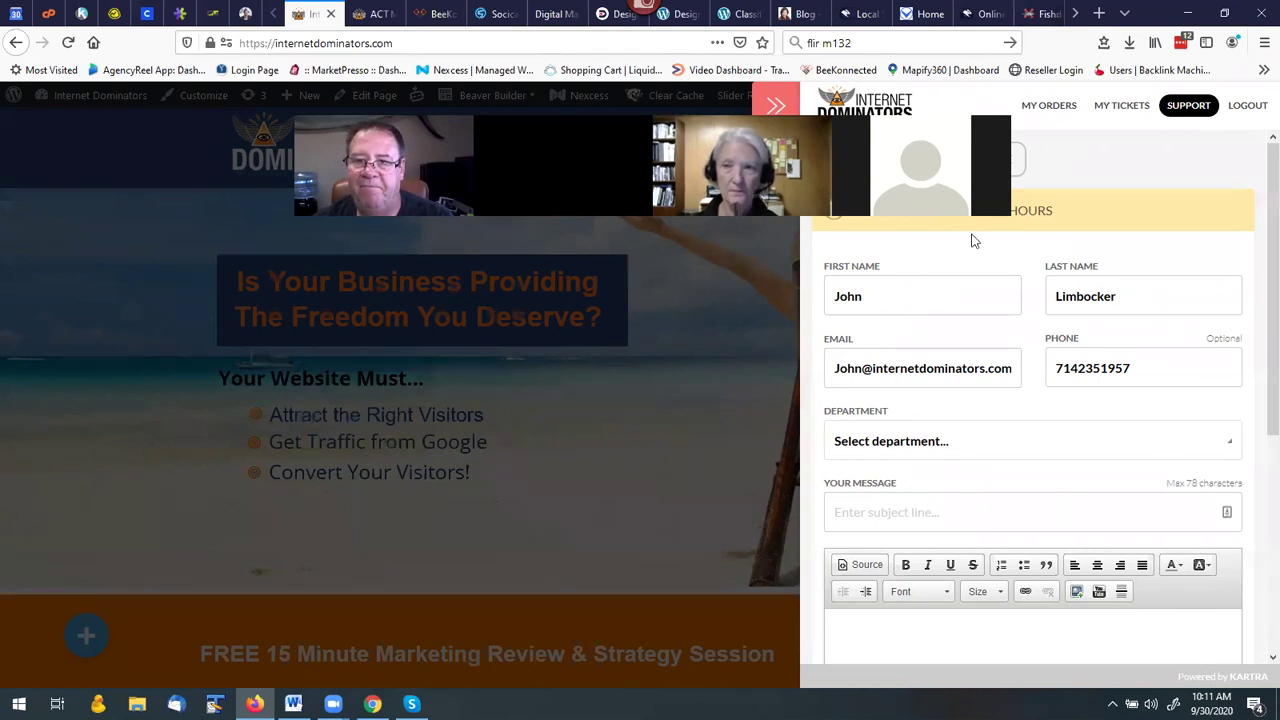
# Close the support panel and get the Dominator Support helpdesk's embed code in Kartra.
pyautogui.click(776, 105)
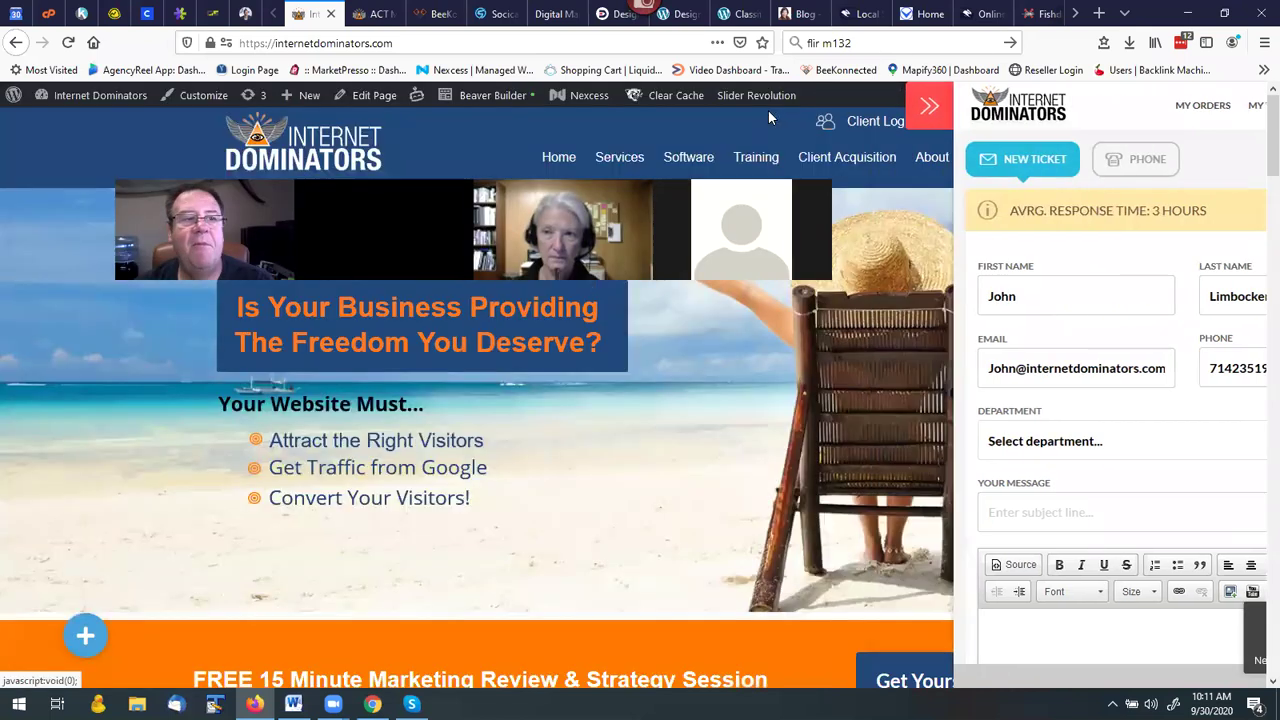
pyautogui.click(81, 16)
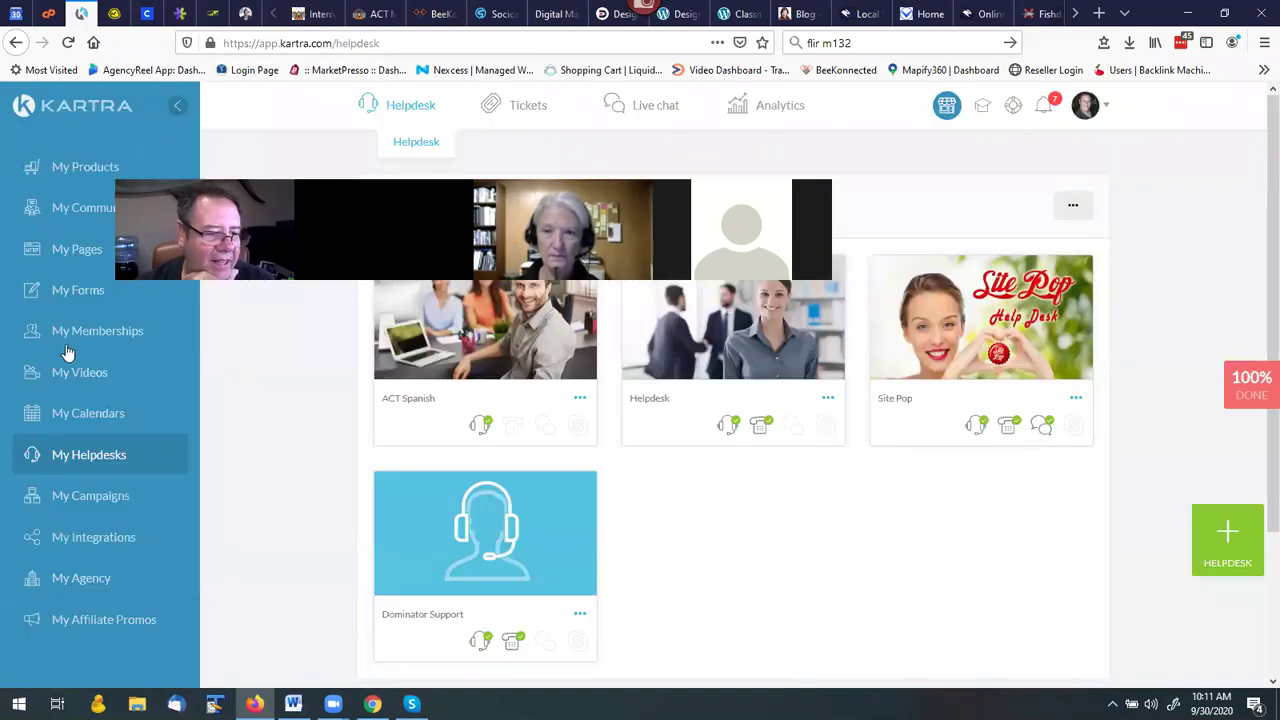
pyautogui.click(80, 455)
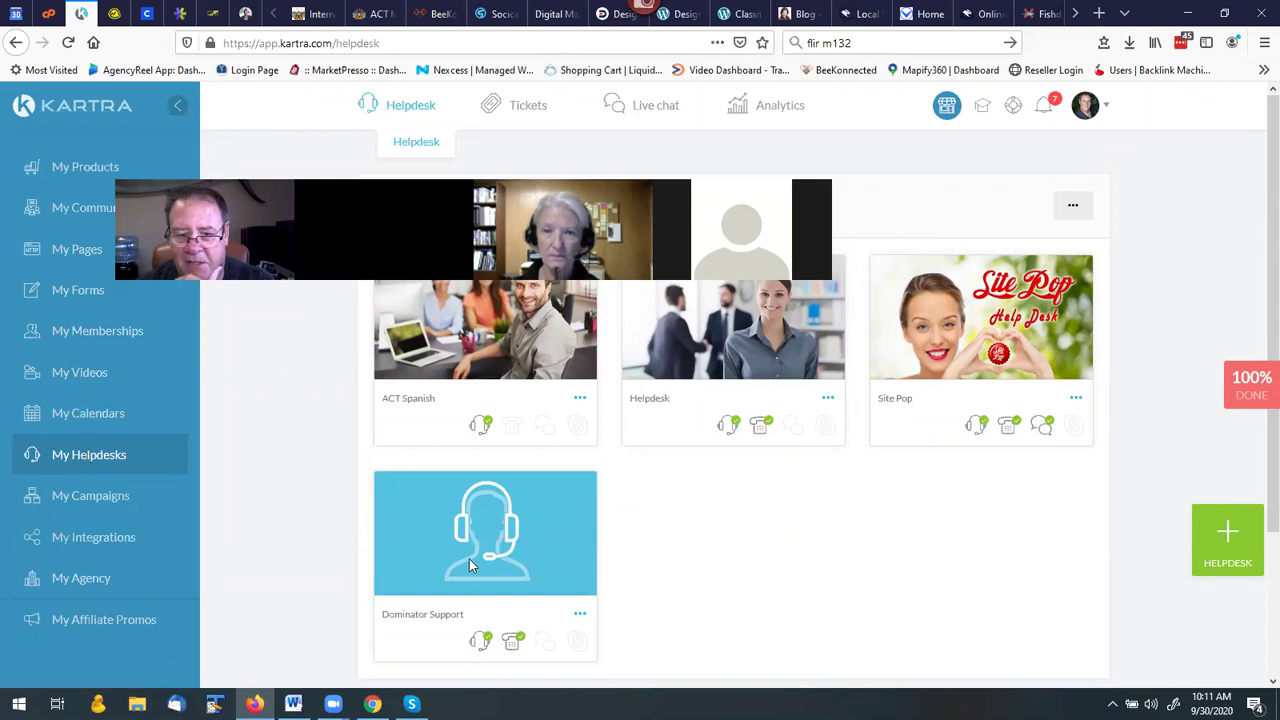
pyautogui.click(579, 615)
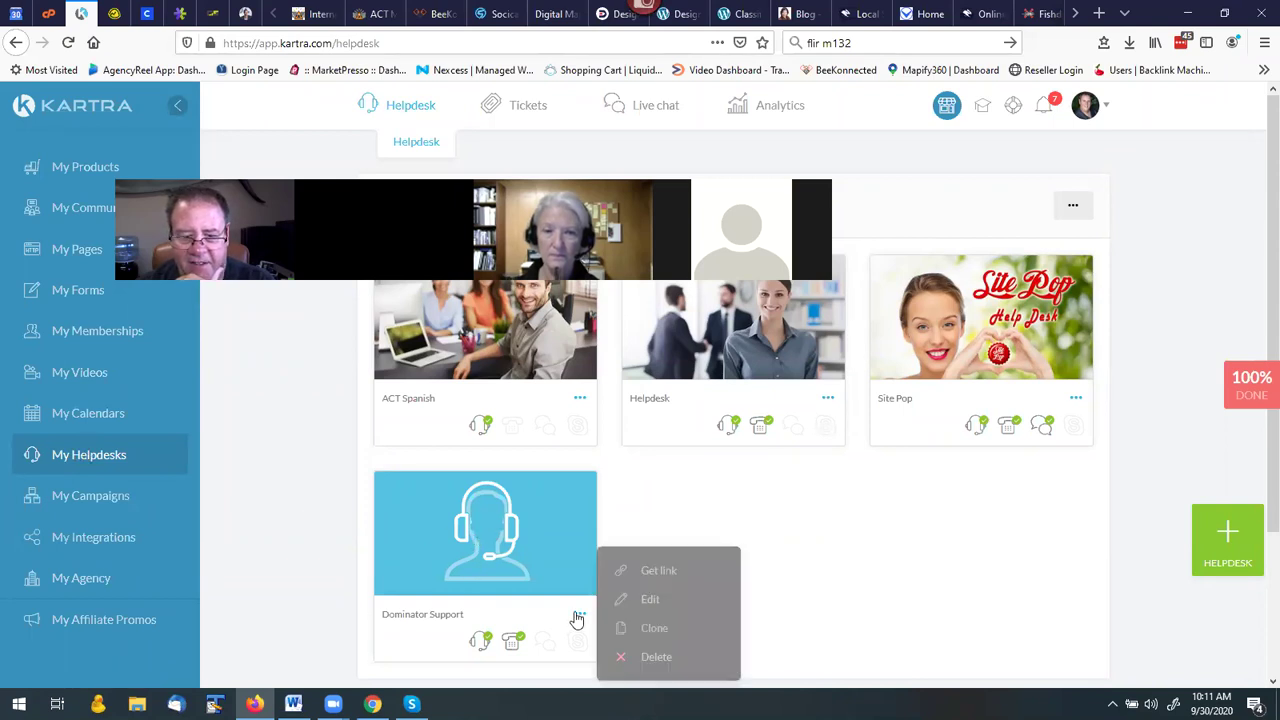
pyautogui.click(659, 571)
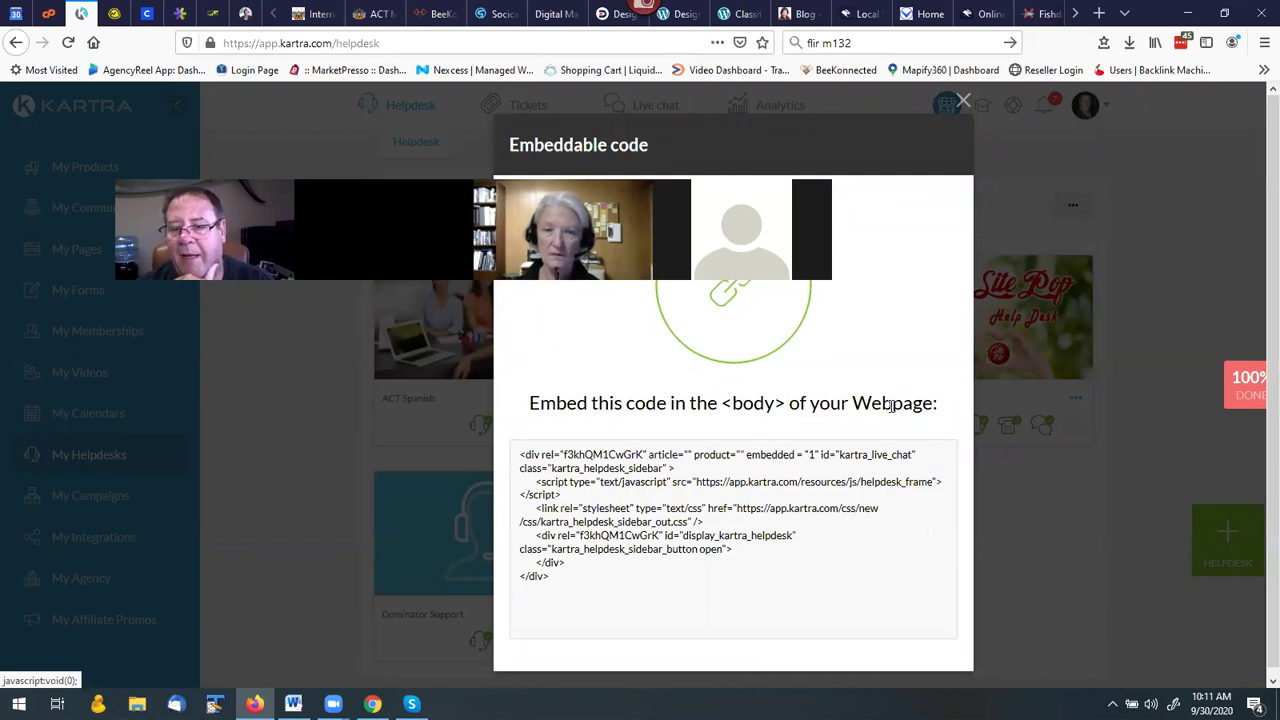
# Copy the Dominator Support embed code and switch back to the Internet Dominators site.
pyautogui.moveTo(526, 460); pyautogui.dragTo(586, 591)
pyautogui.rightClick(583, 541)
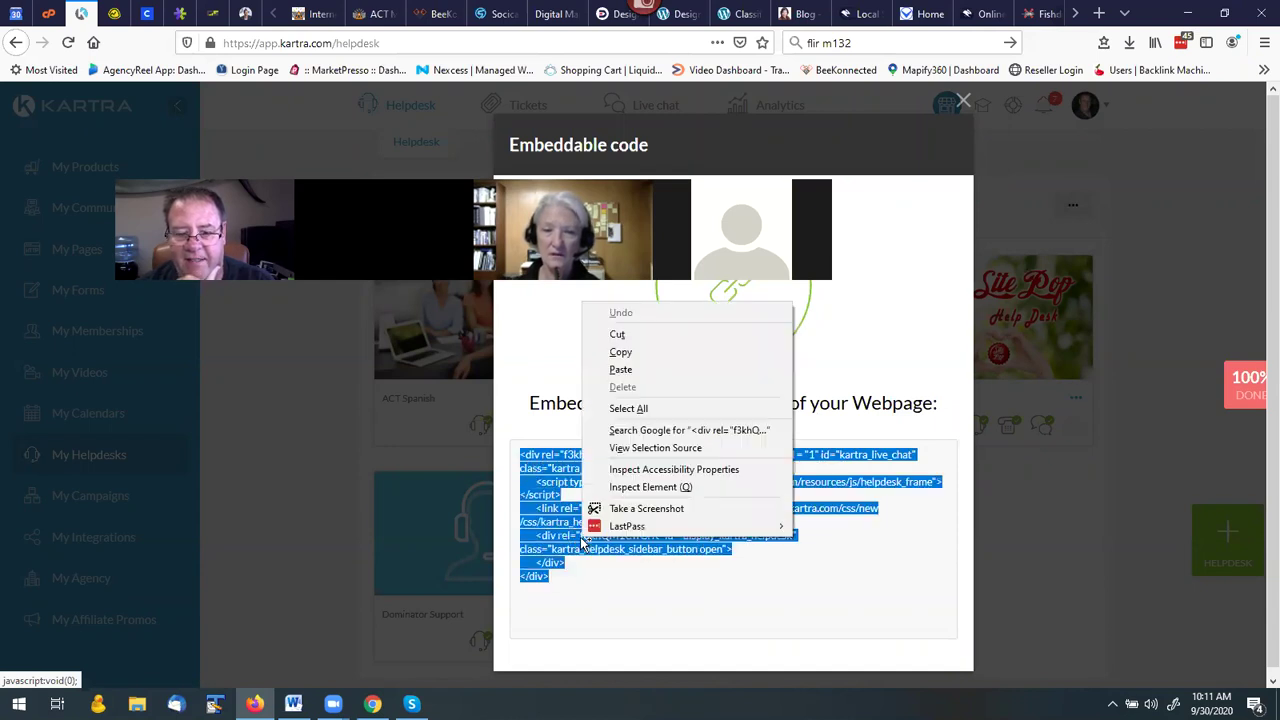
pyautogui.click(620, 353)
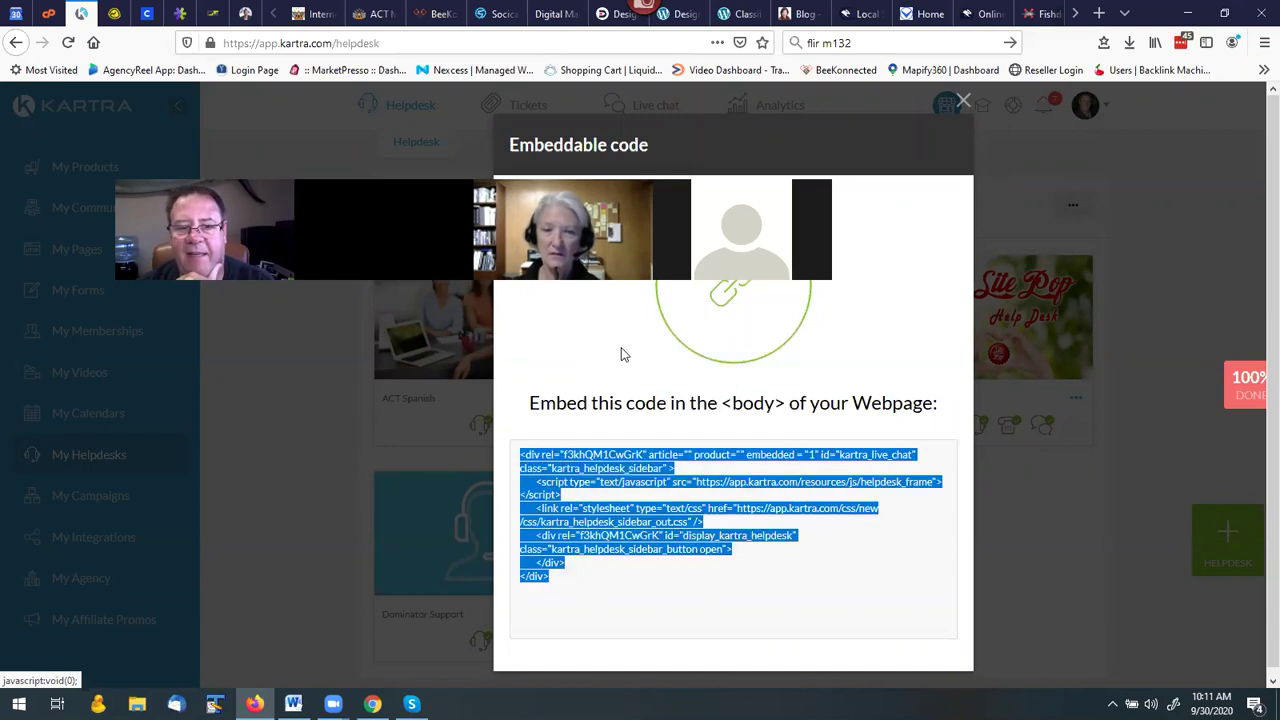
pyautogui.click(321, 459)
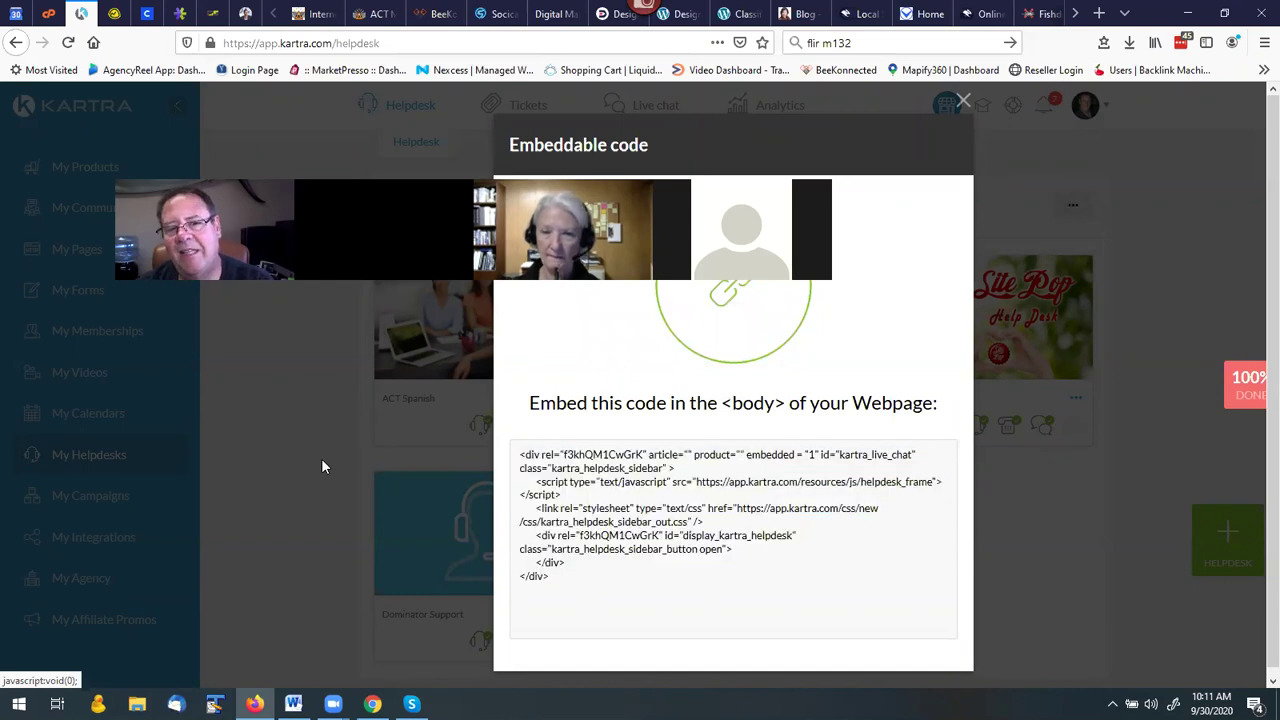
pyautogui.click(316, 15)
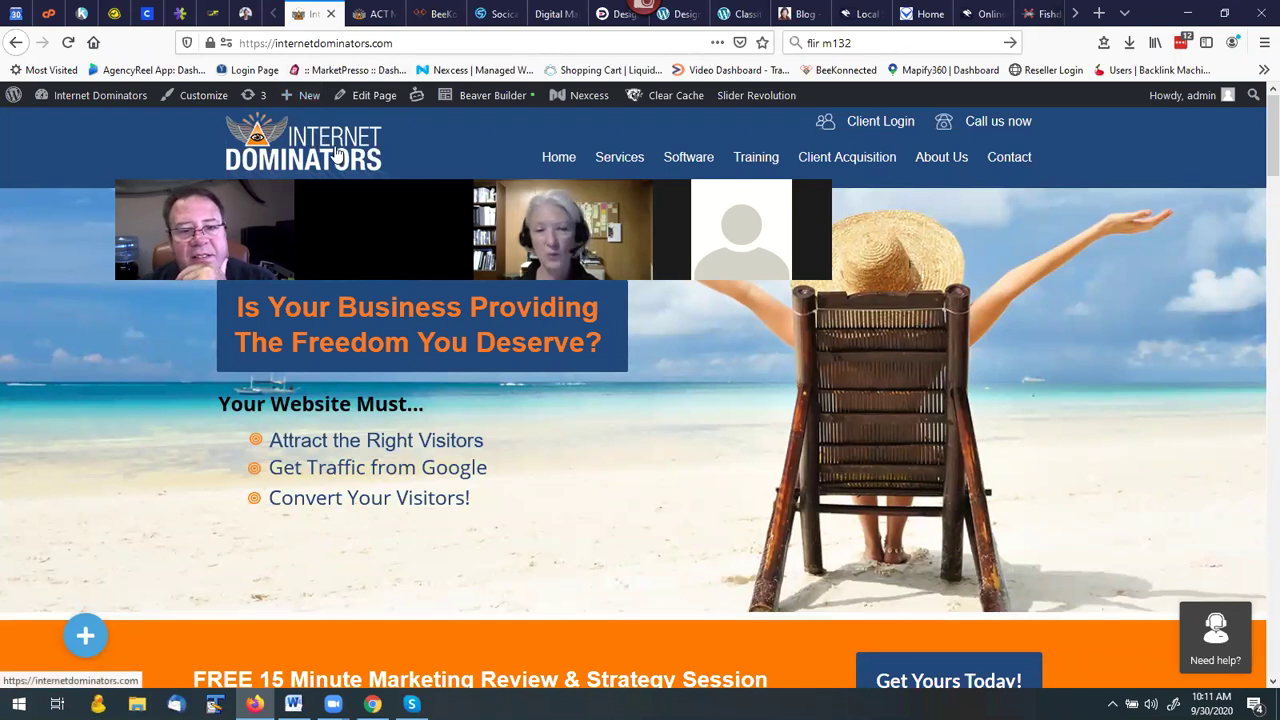
# Open the WordPress All Pages list, showing the site's 35 pages.
pyautogui.moveTo(110, 103)
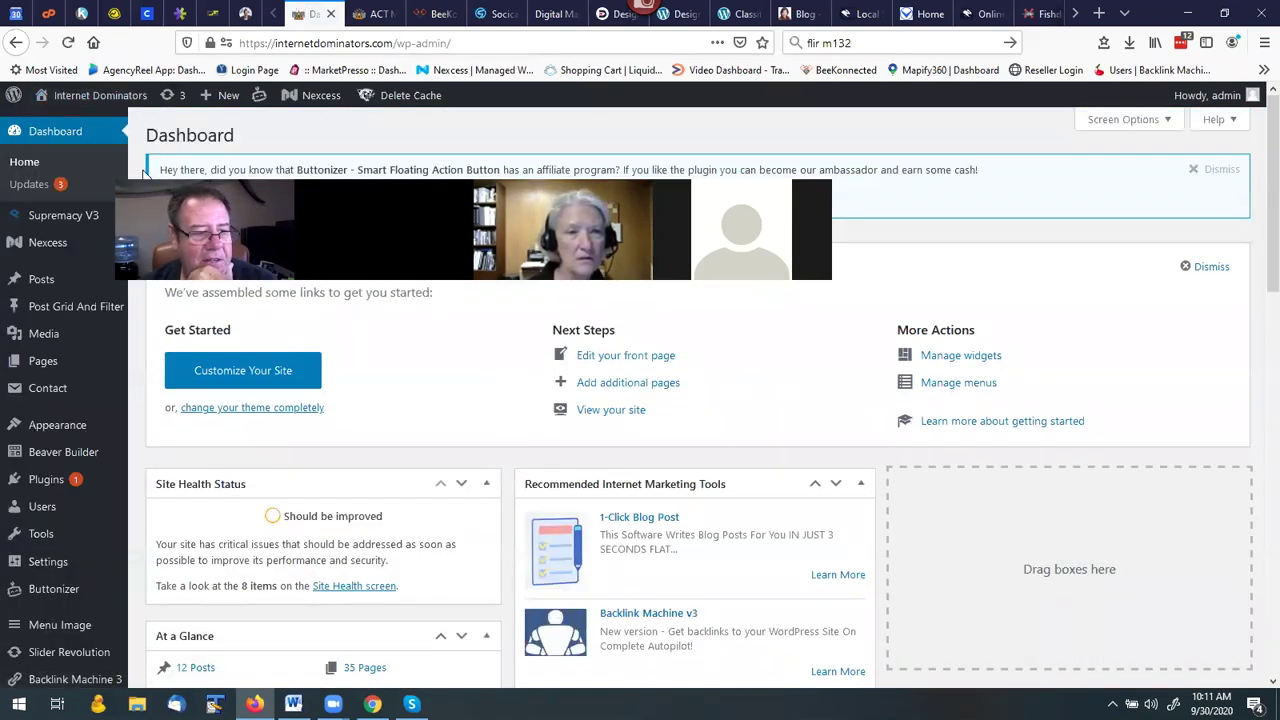
pyautogui.moveTo(51, 354)
pyautogui.click(47, 364)
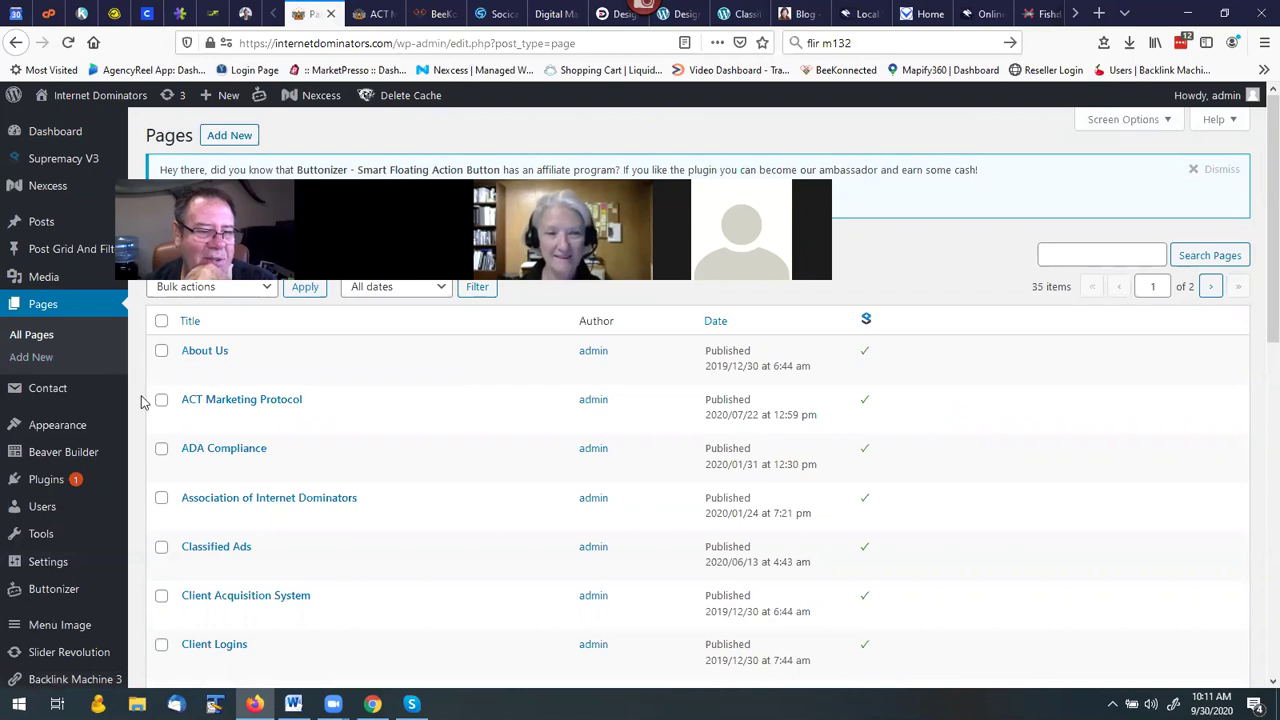
# Go to Settings > Insert Headers and Footers, with empty header and body script boxes.
pyautogui.scroll(-4, 137, 420)
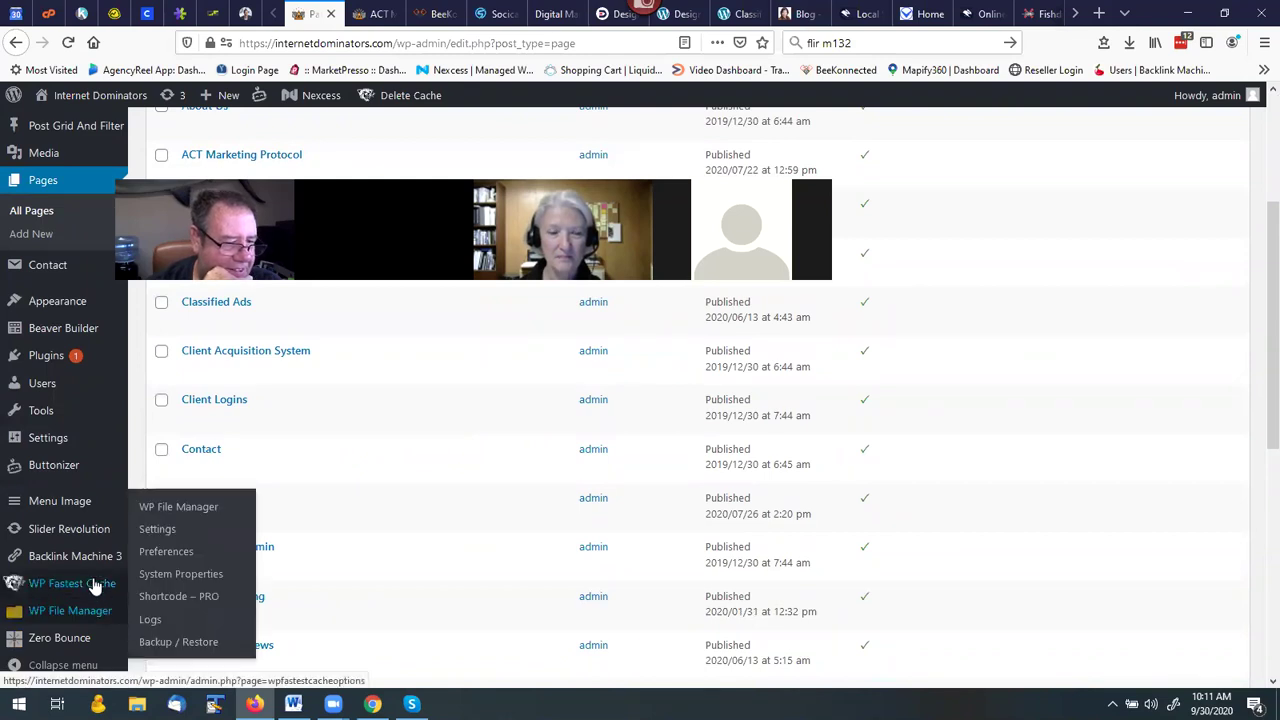
pyautogui.moveTo(86, 556)
pyautogui.moveTo(68, 440)
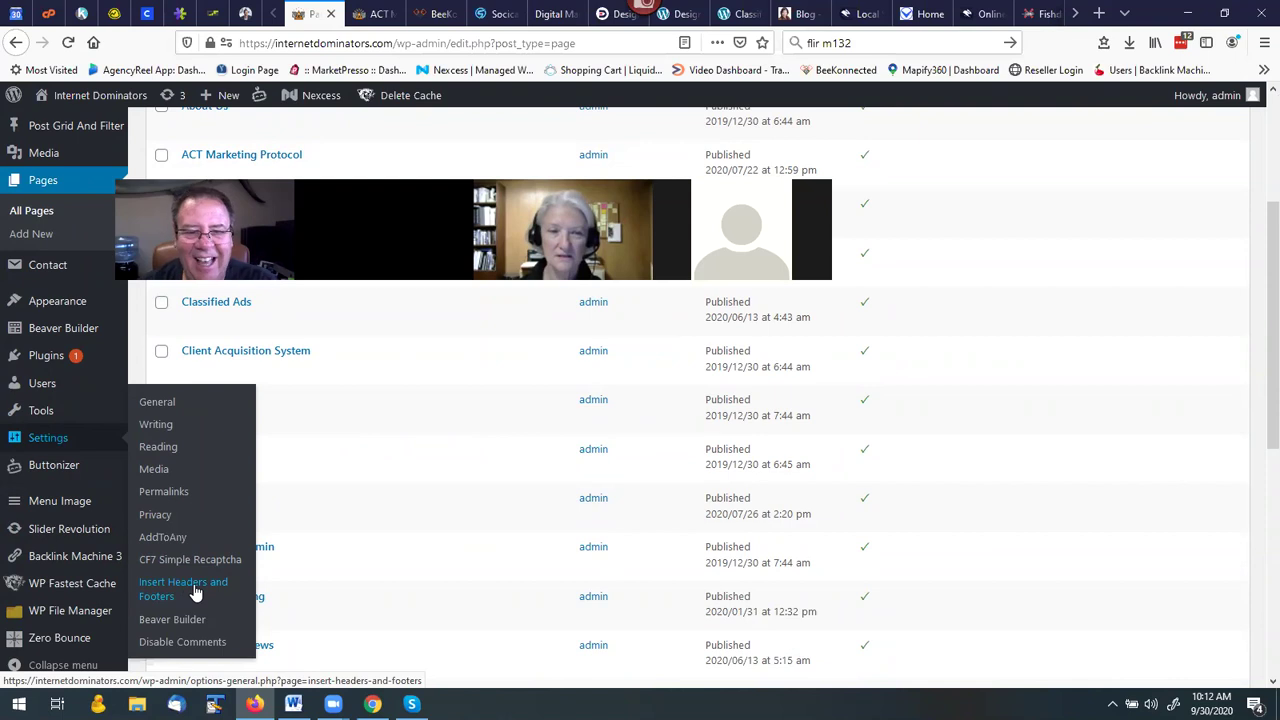
pyautogui.click(195, 591)
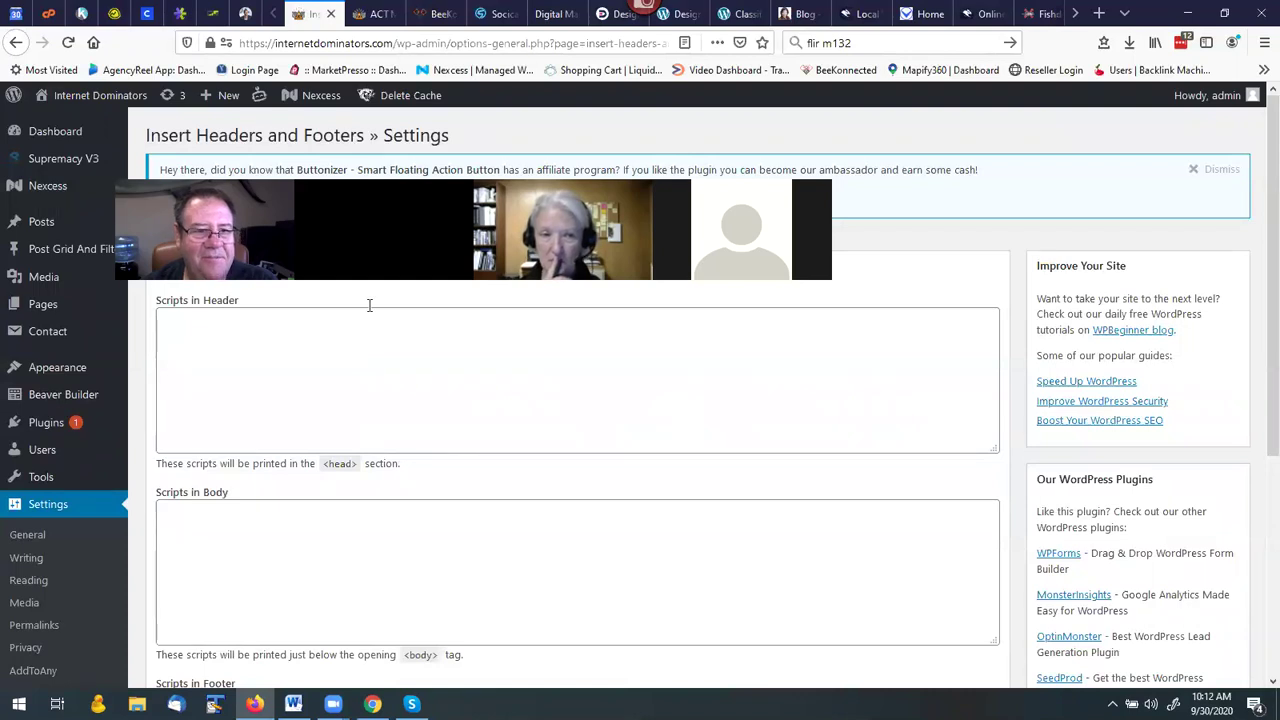
pyautogui.scroll(-5, 350, 440)
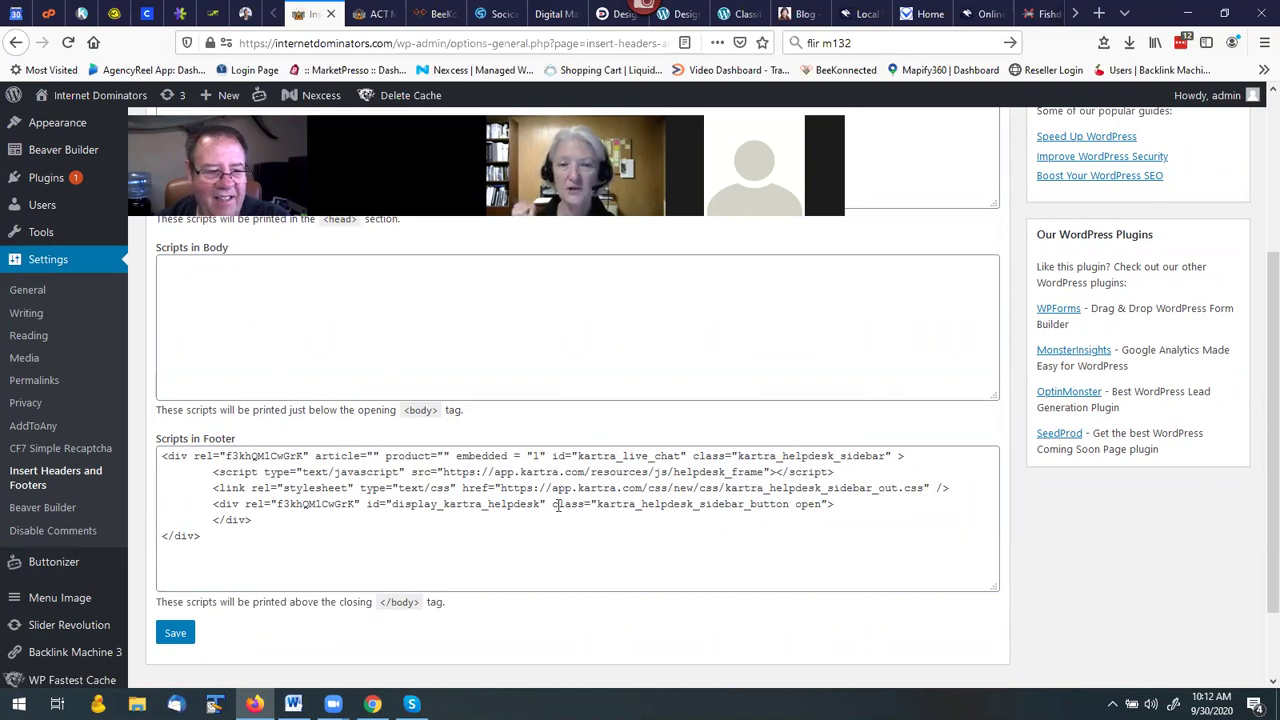
pyautogui.scroll(-2, 530, 510)
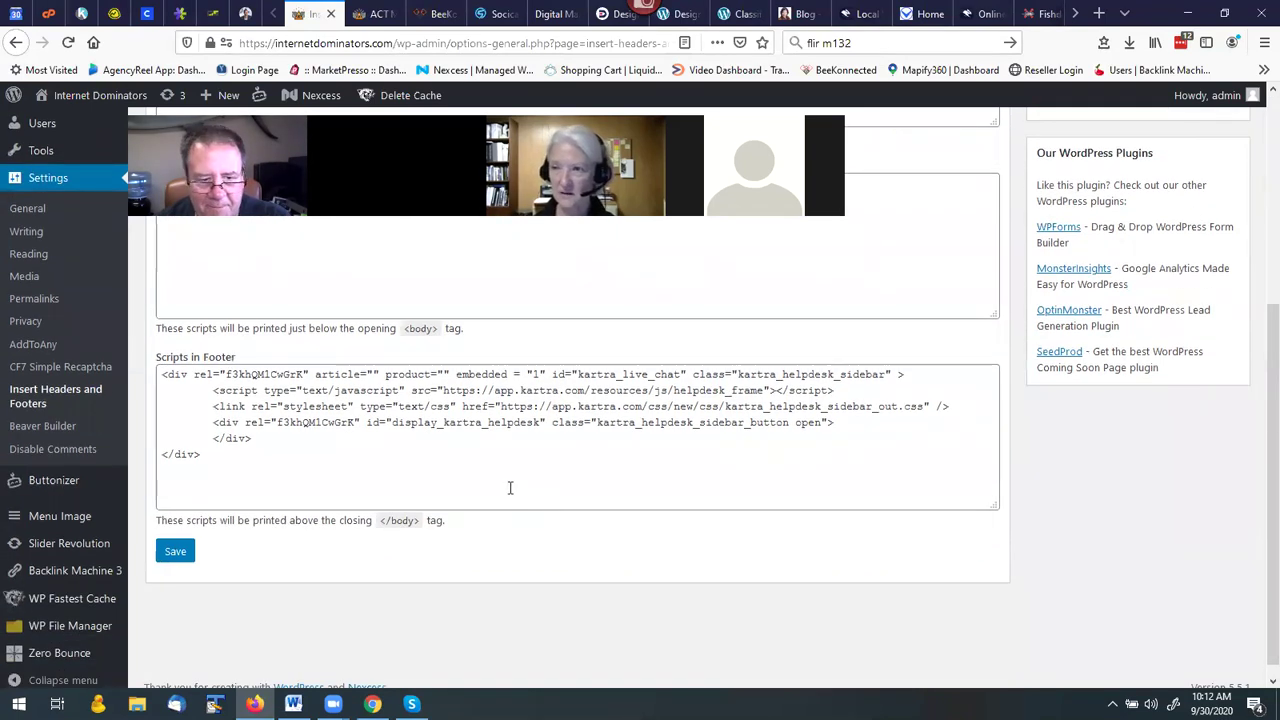
pyautogui.scroll(5, 484, 481)
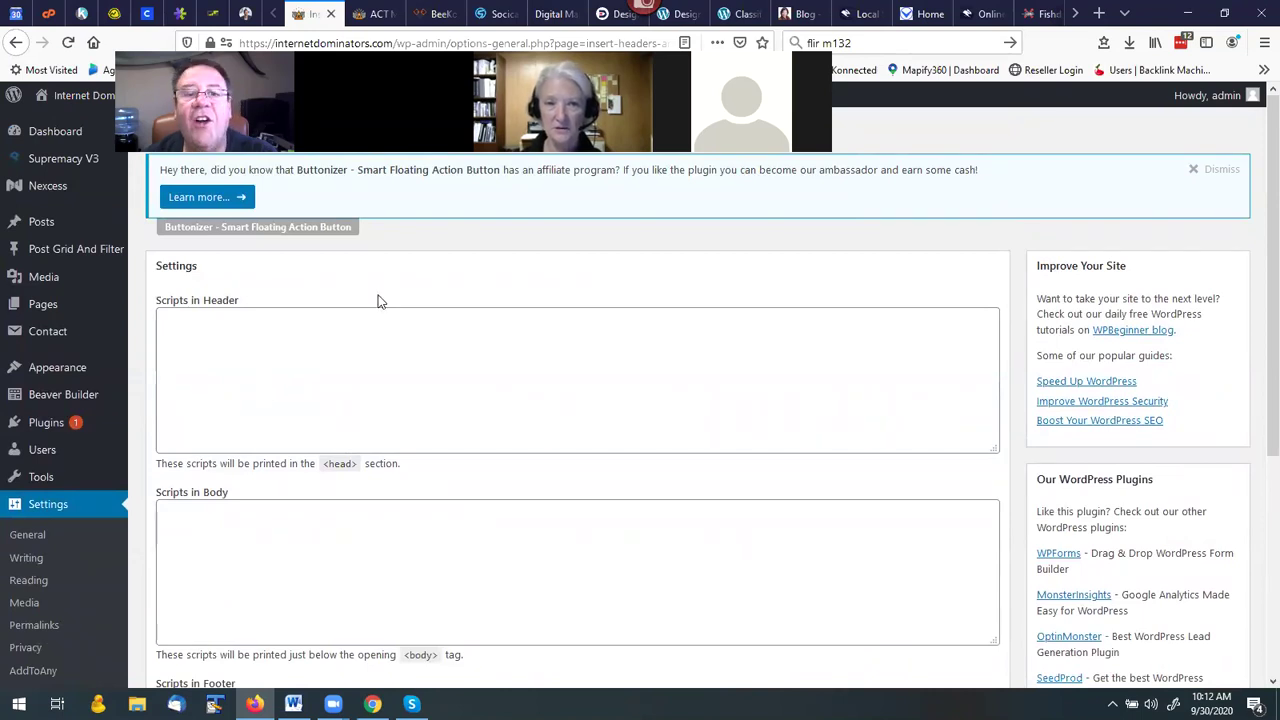
pyautogui.scroll(-1, 380, 334)
pyautogui.scroll(-1, 382, 334)
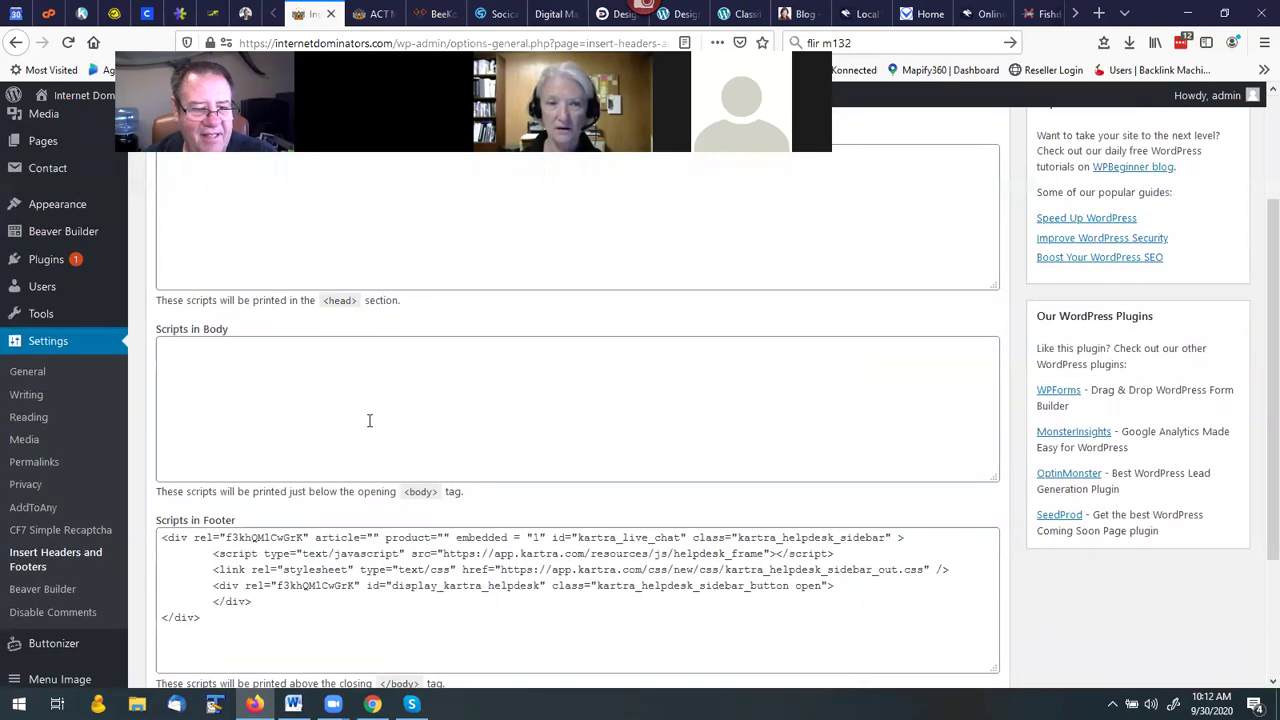
pyautogui.scroll(-2, 369, 421)
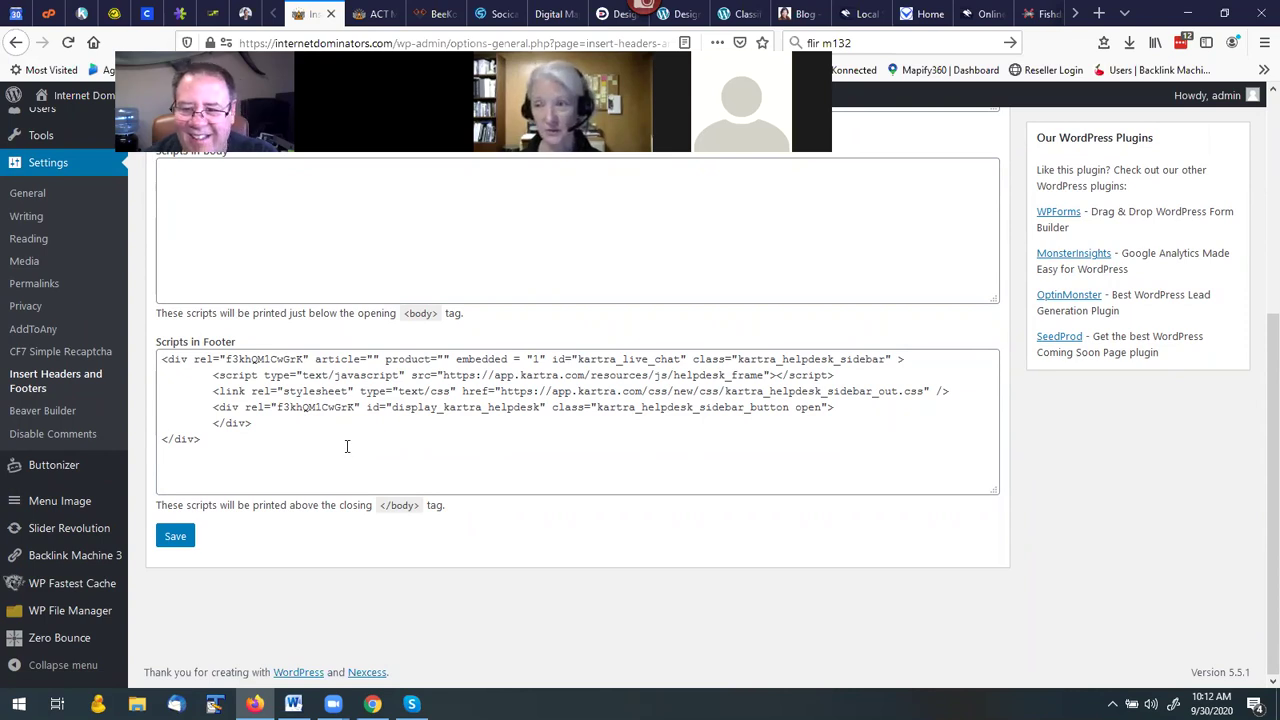
pyautogui.scroll(3, 347, 446)
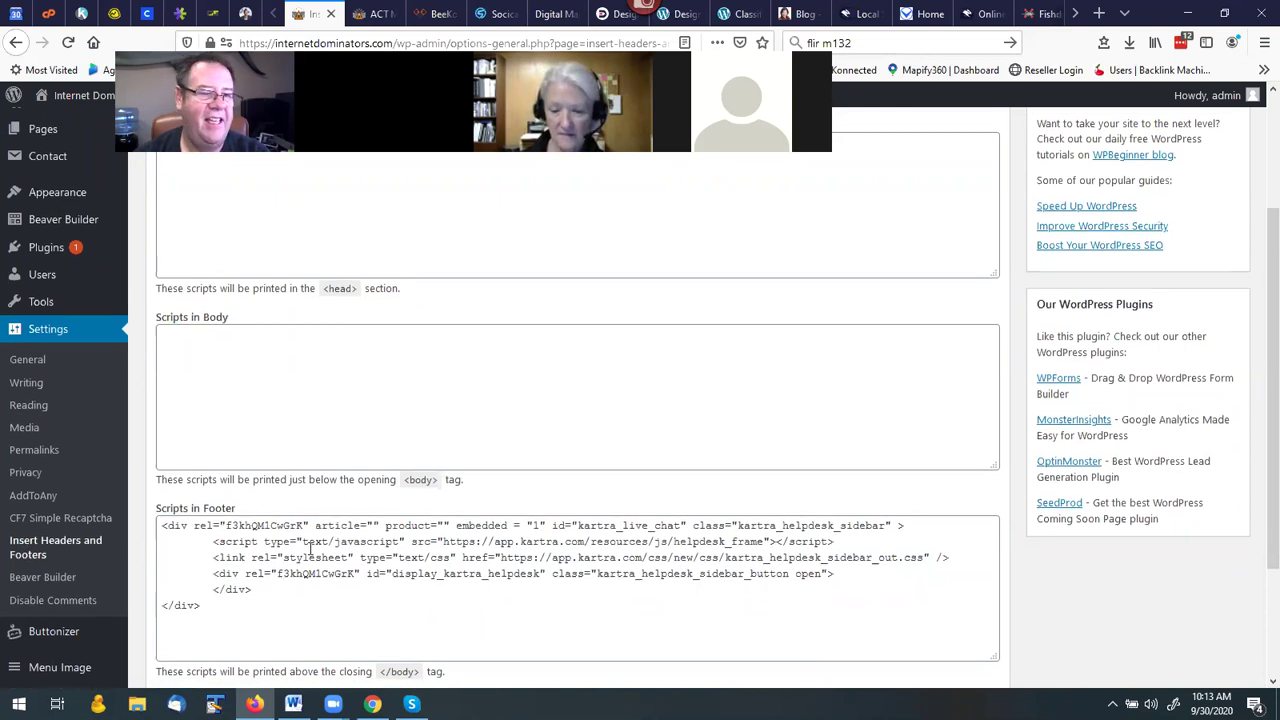
pyautogui.scroll(2, 305, 540)
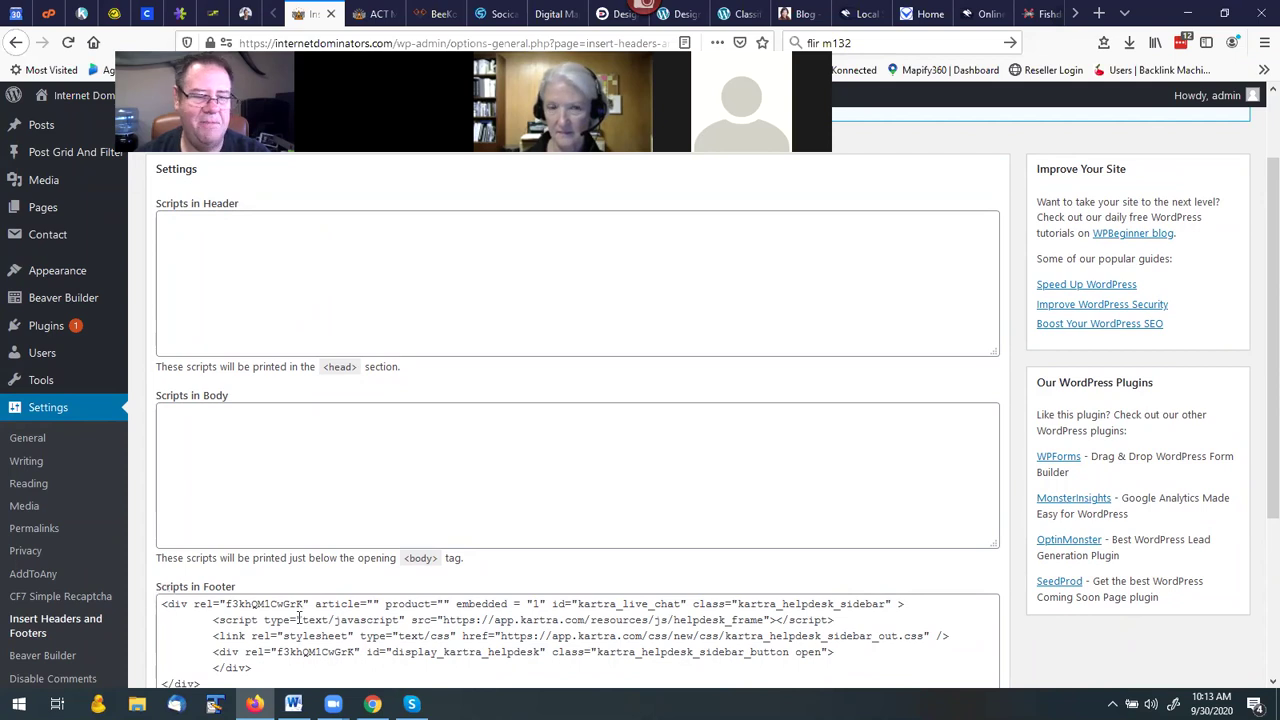
pyautogui.scroll(-3, 320, 615)
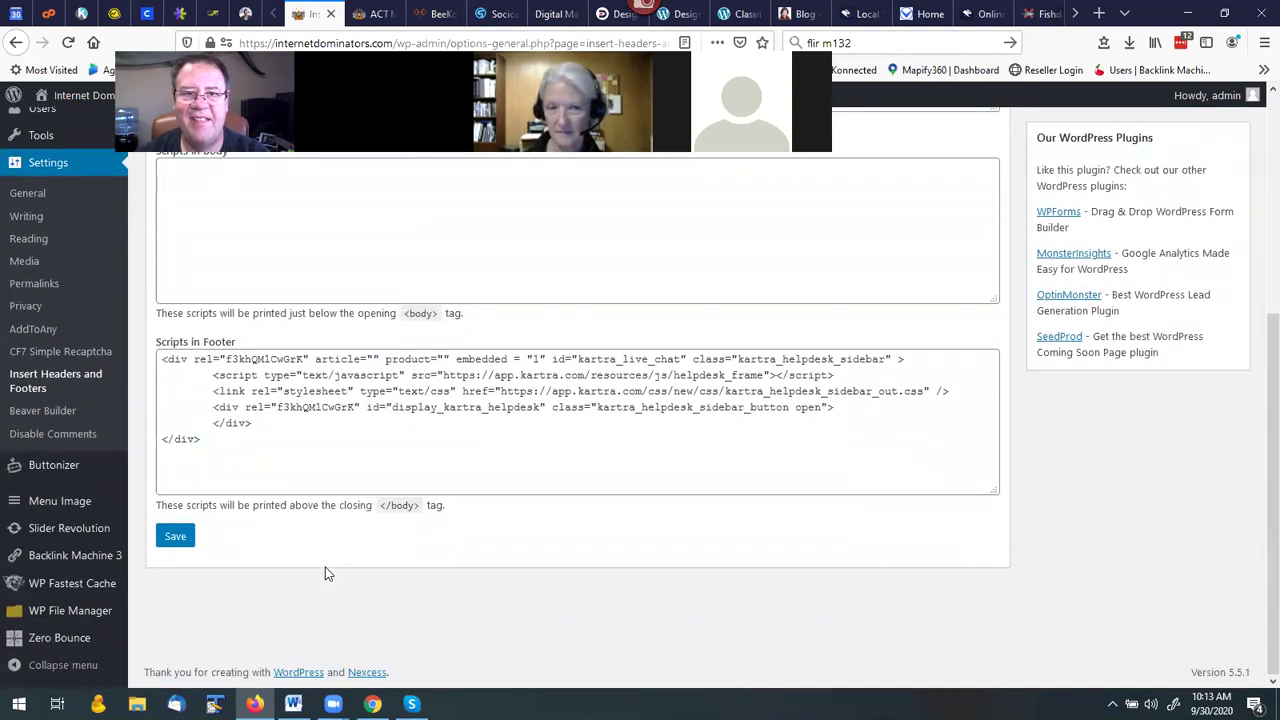
pyautogui.scroll(2, 325, 573)
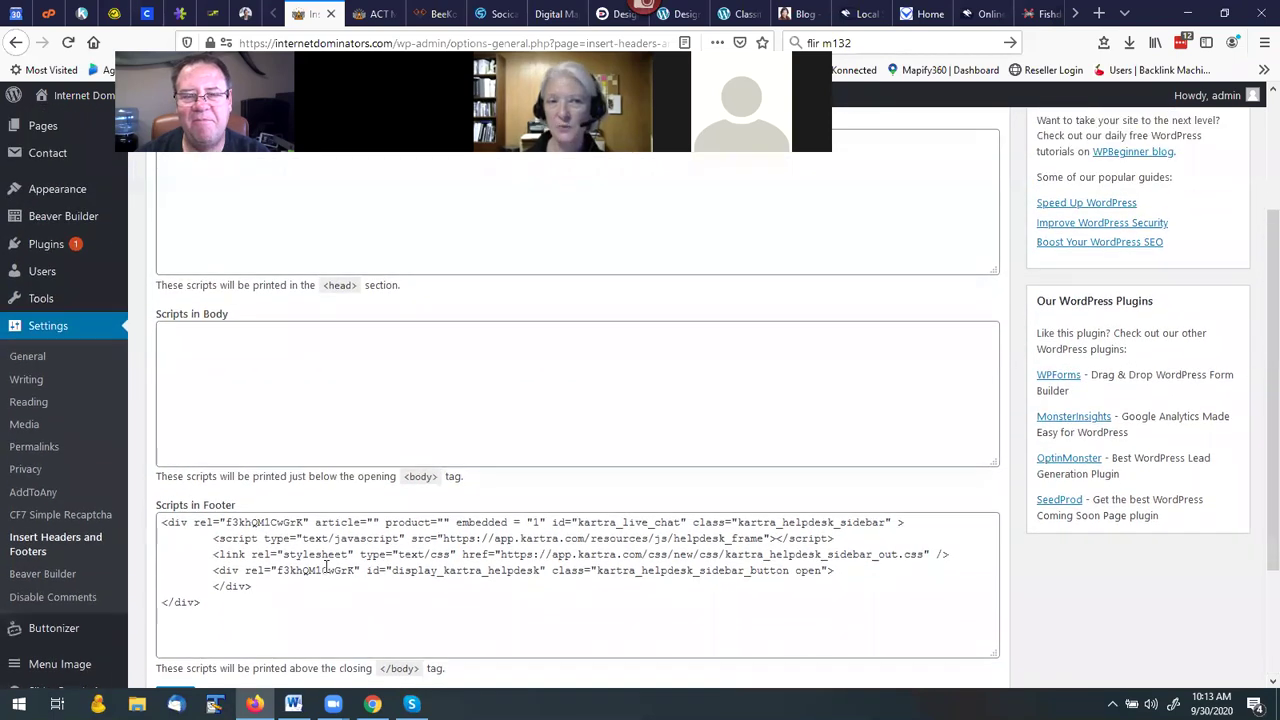
pyautogui.scroll(1, 338, 514)
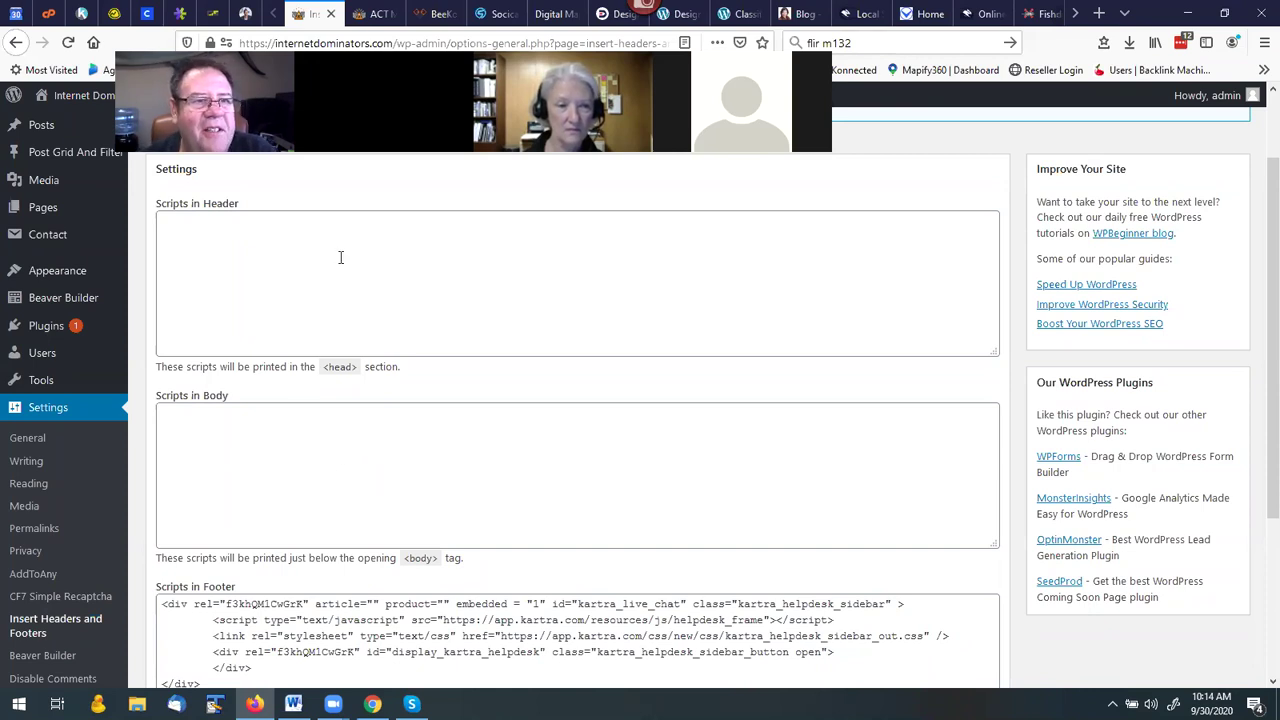
pyautogui.moveTo(66, 103)
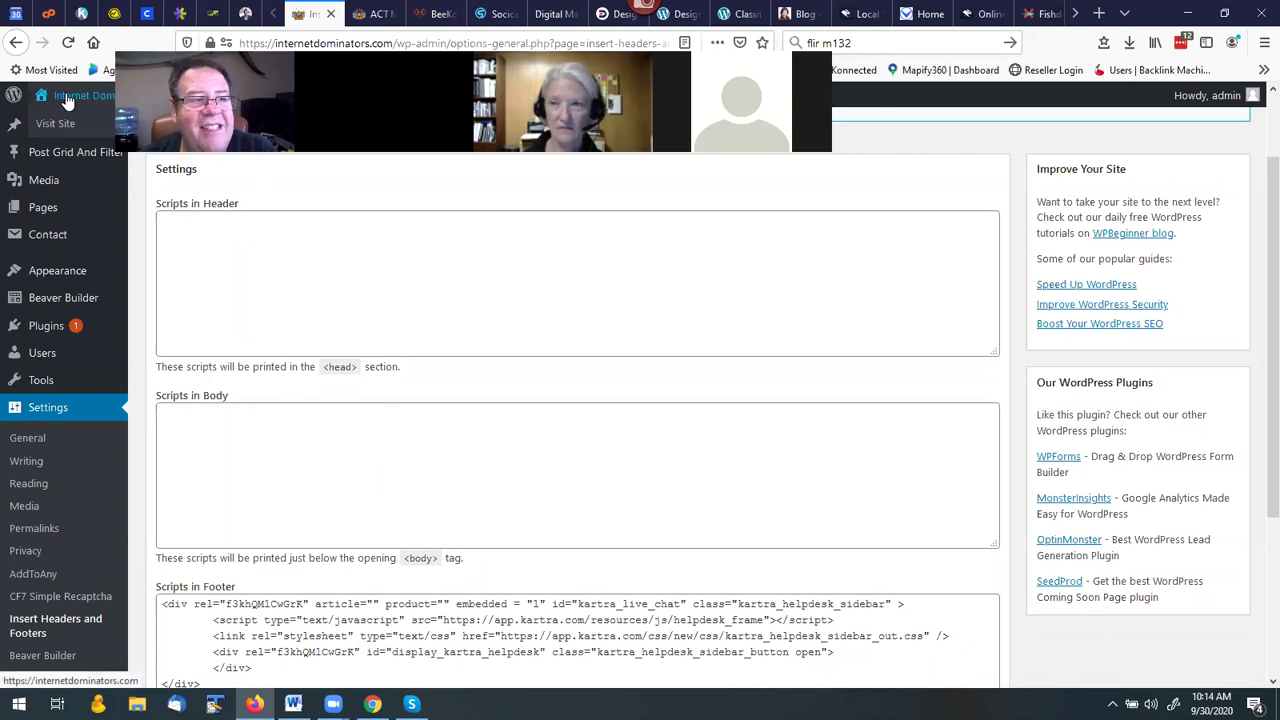
# Visit the live Internet Dominators homepage, where the Kartra helpdesk widget now appears.
pyautogui.click(66, 103)
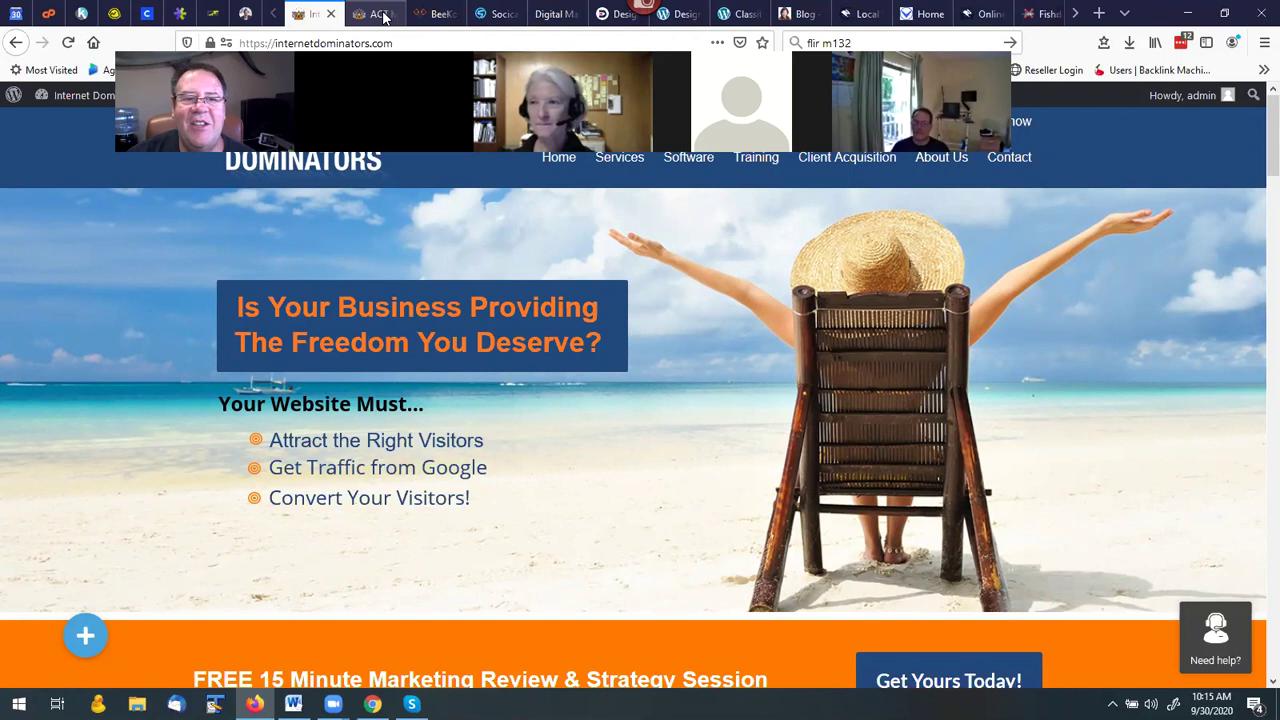
# Back in Kartra, close the helpdesk embed code and go to My Calendars.
pyautogui.click(83, 15)
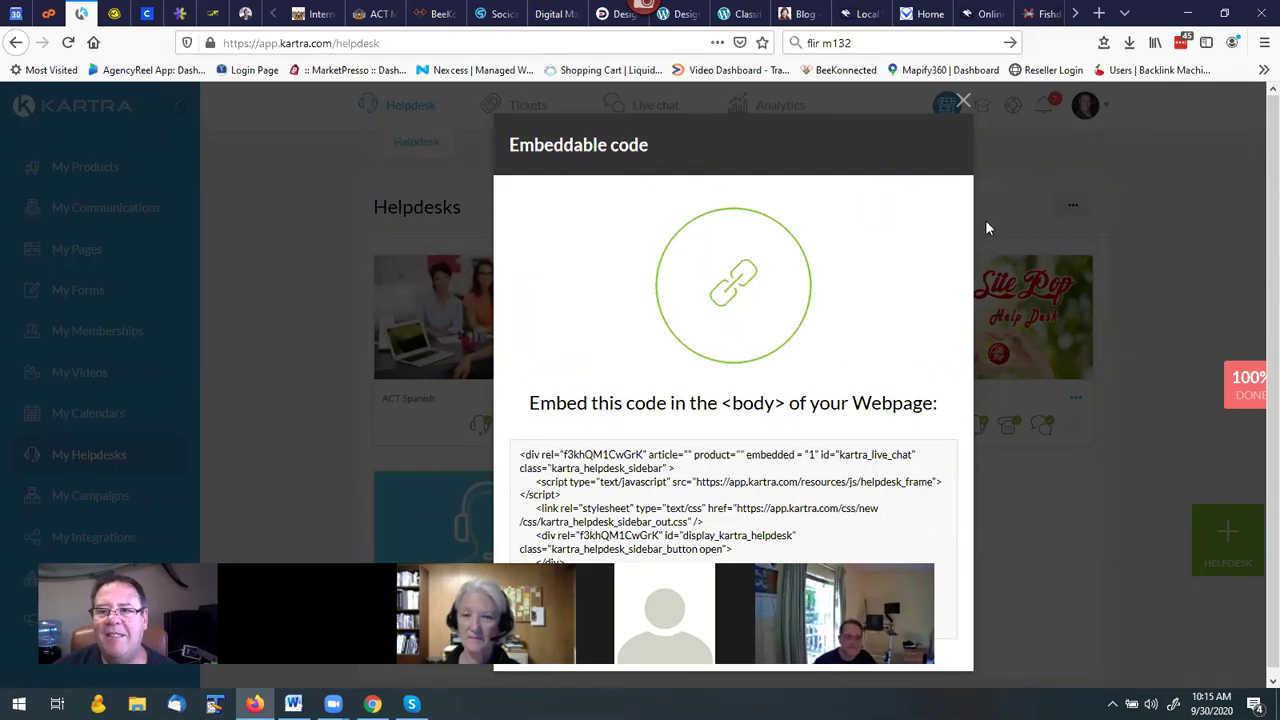
pyautogui.click(963, 102)
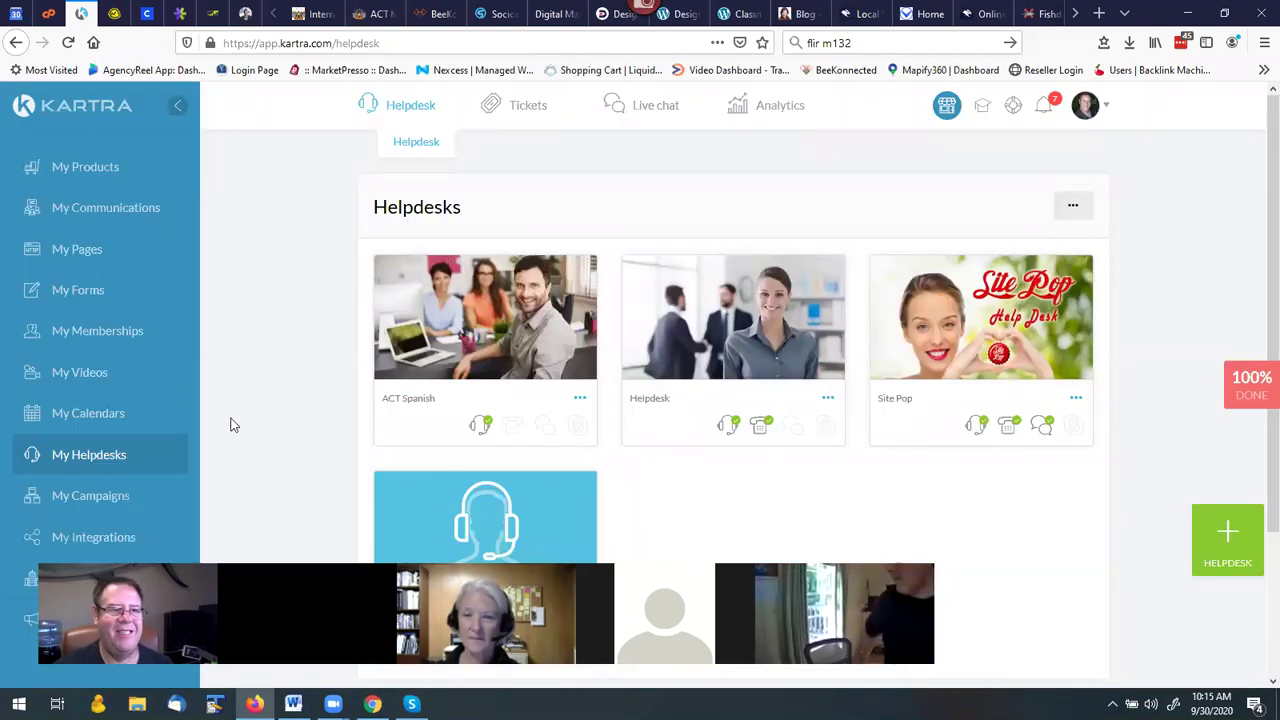
pyautogui.click(92, 416)
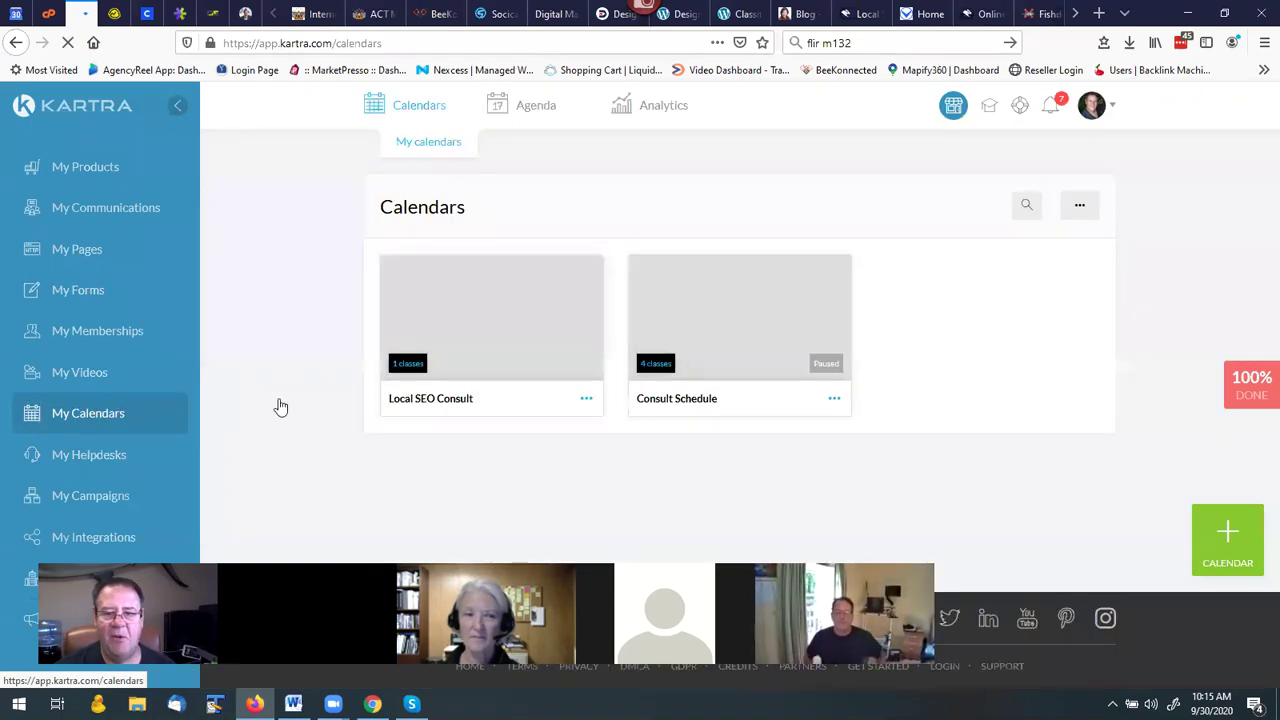
pyautogui.click(588, 403)
pyautogui.click(674, 340)
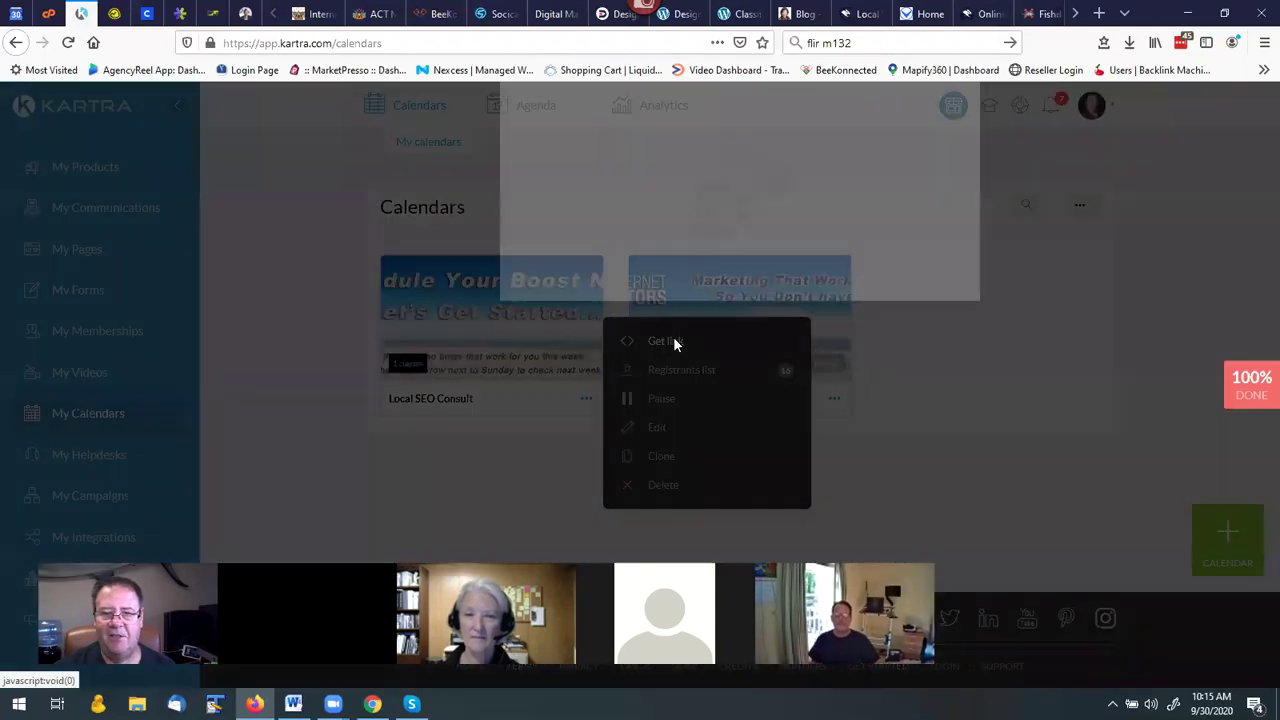
pyautogui.moveTo(822, 448); pyautogui.dragTo(527, 426)
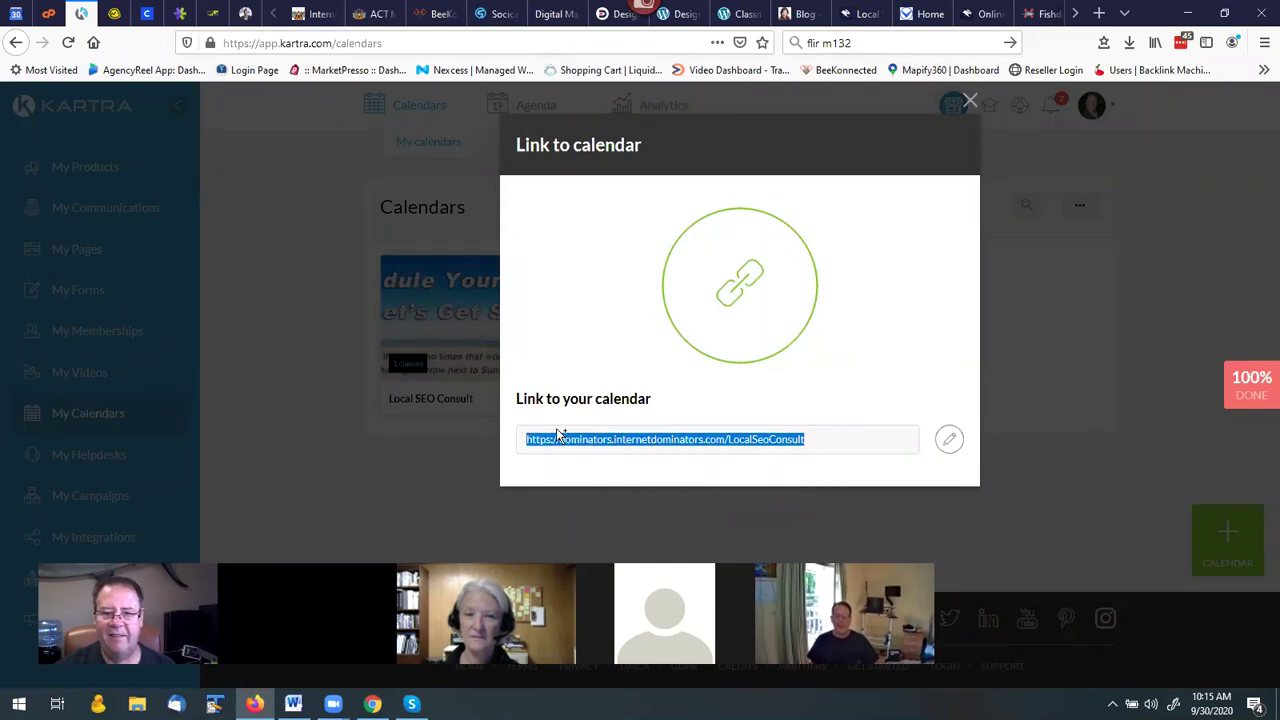
pyautogui.click(971, 102)
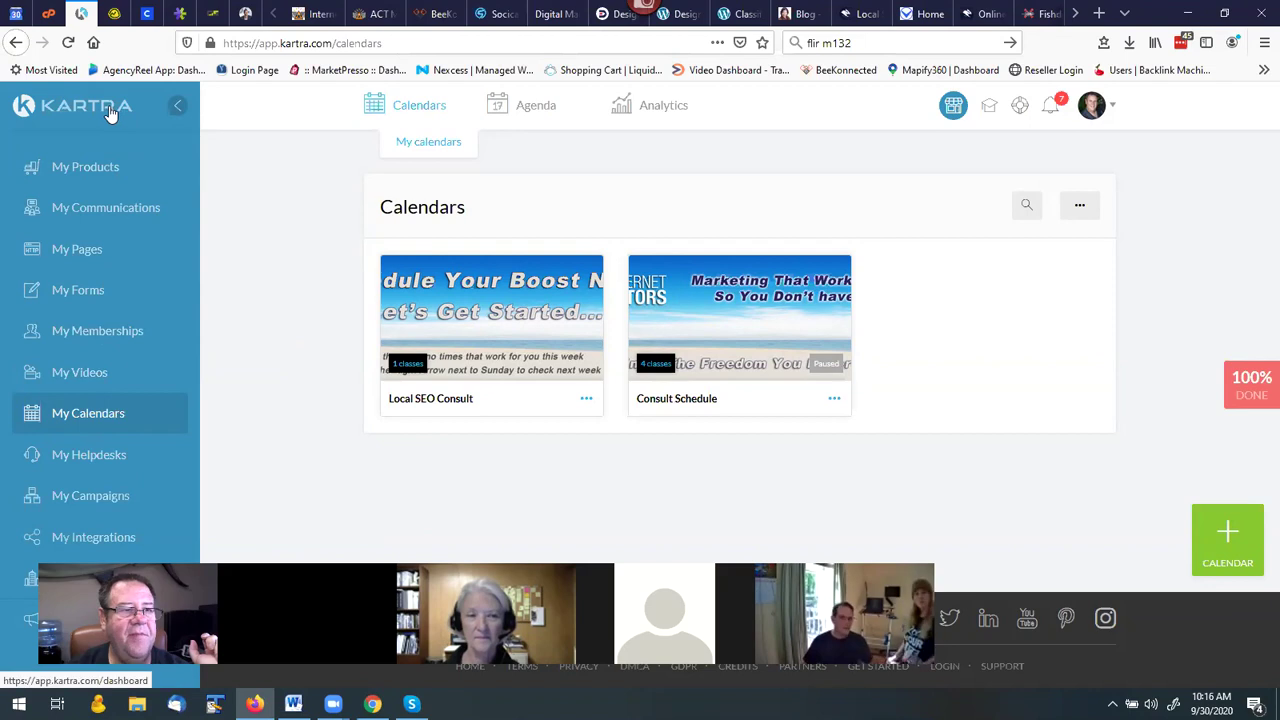
# Go via My Products to the My Communications Leads page listing 3,130 contacts.
pyautogui.click(91, 168)
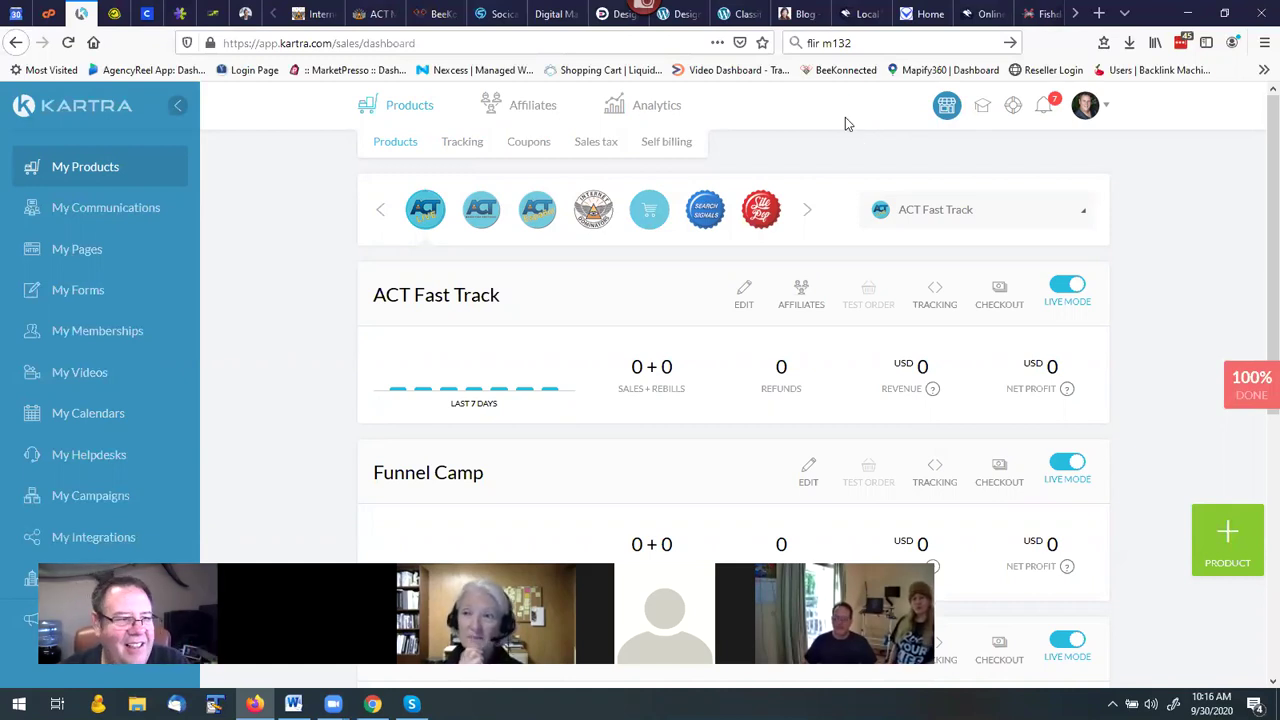
pyautogui.click(140, 209)
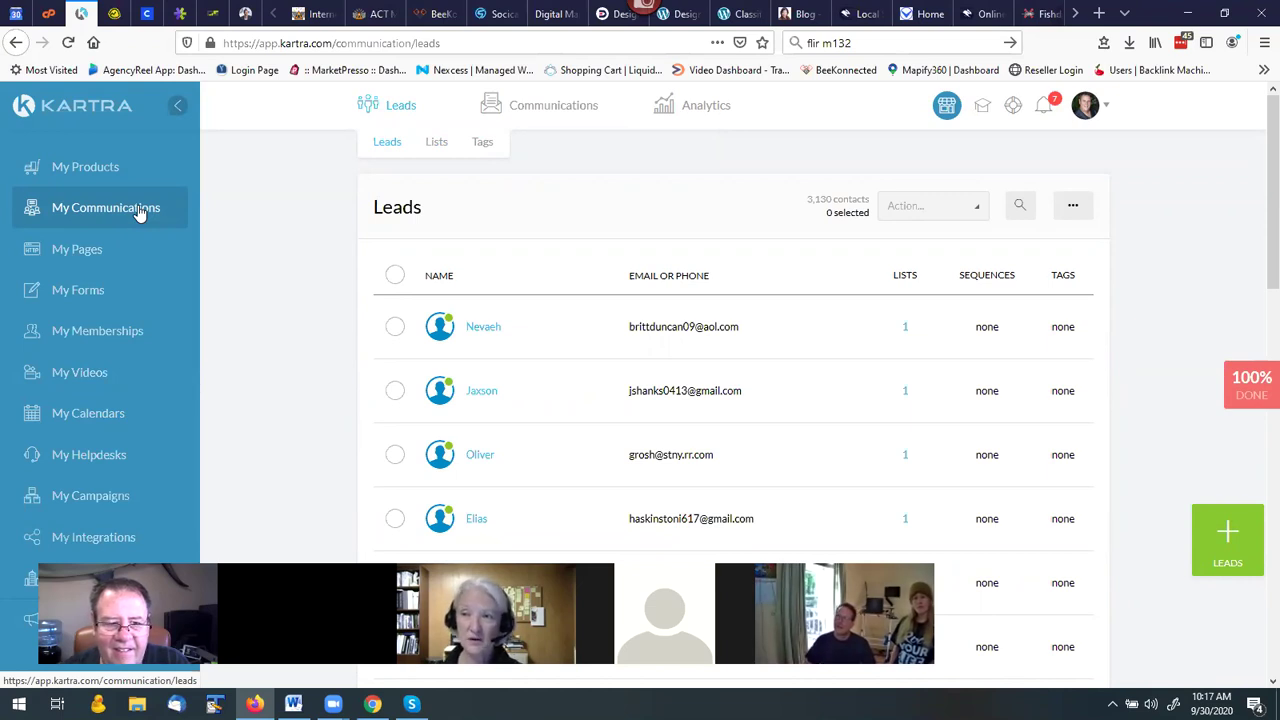
# Scroll through the leads list, then go to the My Campaigns page.
pyautogui.scroll(-3, 278, 298)
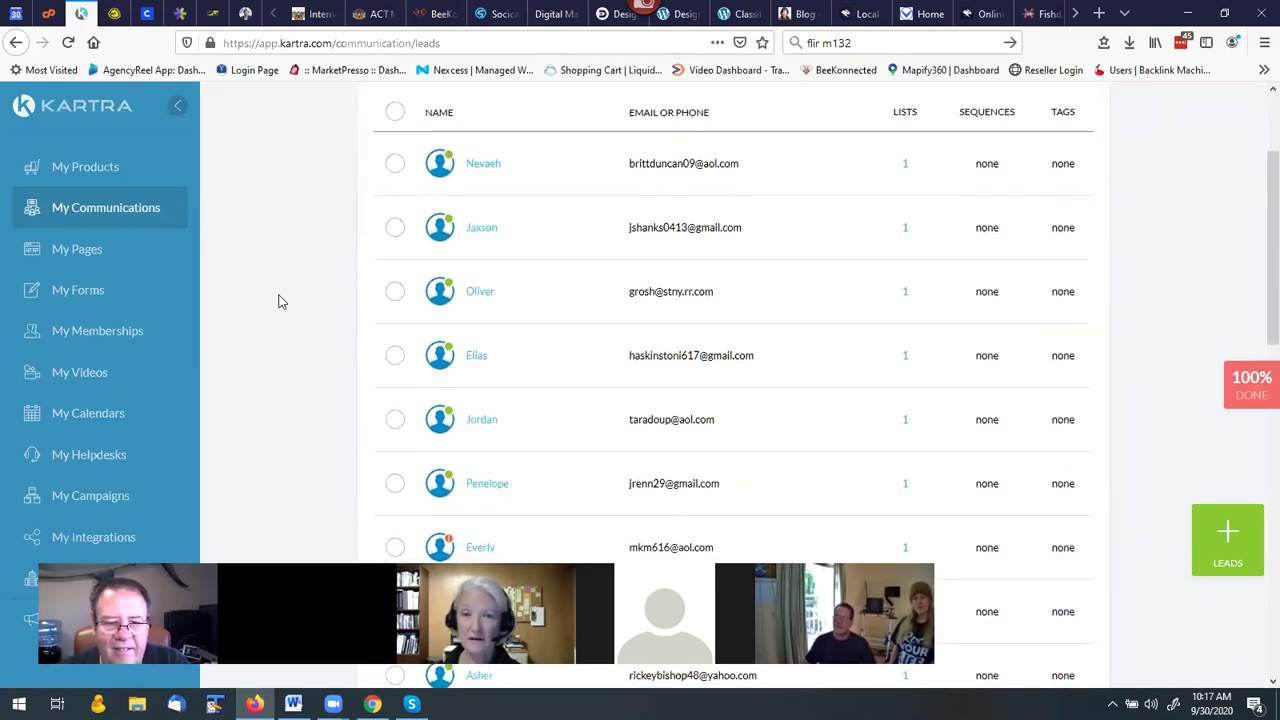
pyautogui.scroll(-2, 278, 302)
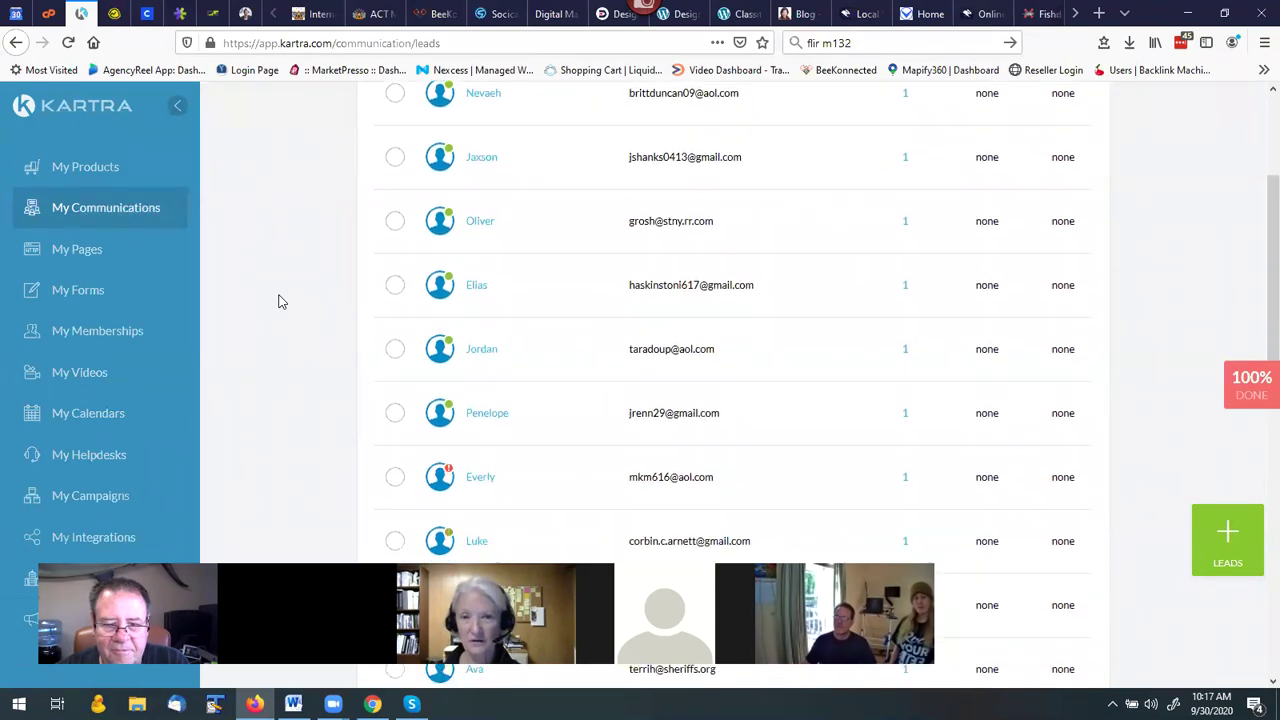
pyautogui.scroll(-2, 280, 302)
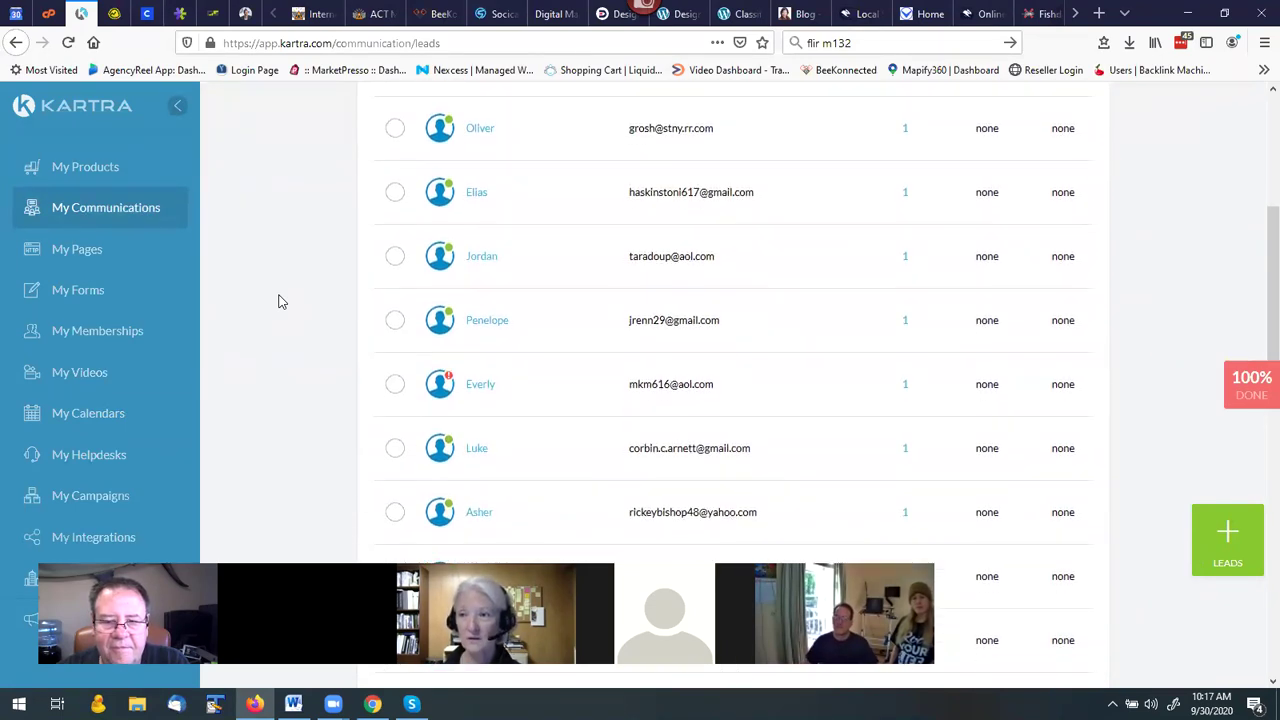
pyautogui.scroll(-4, 280, 302)
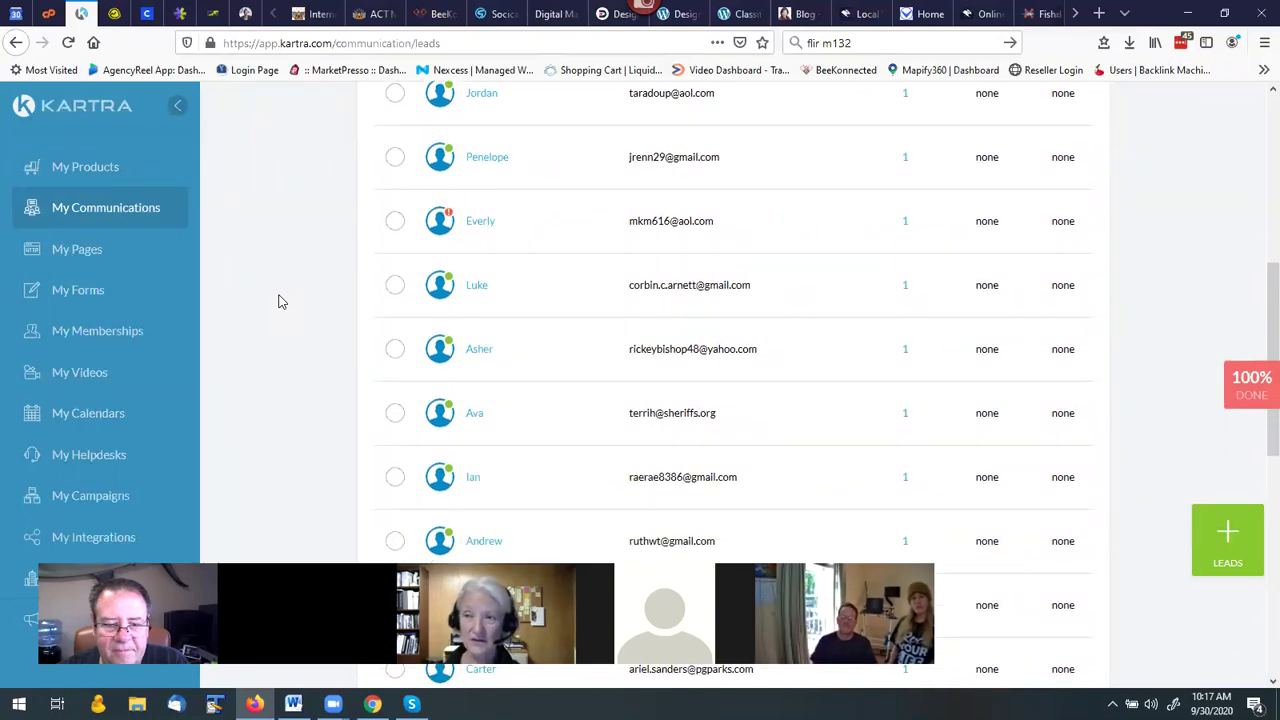
pyautogui.scroll(8, 280, 302)
pyautogui.scroll(4, 280, 302)
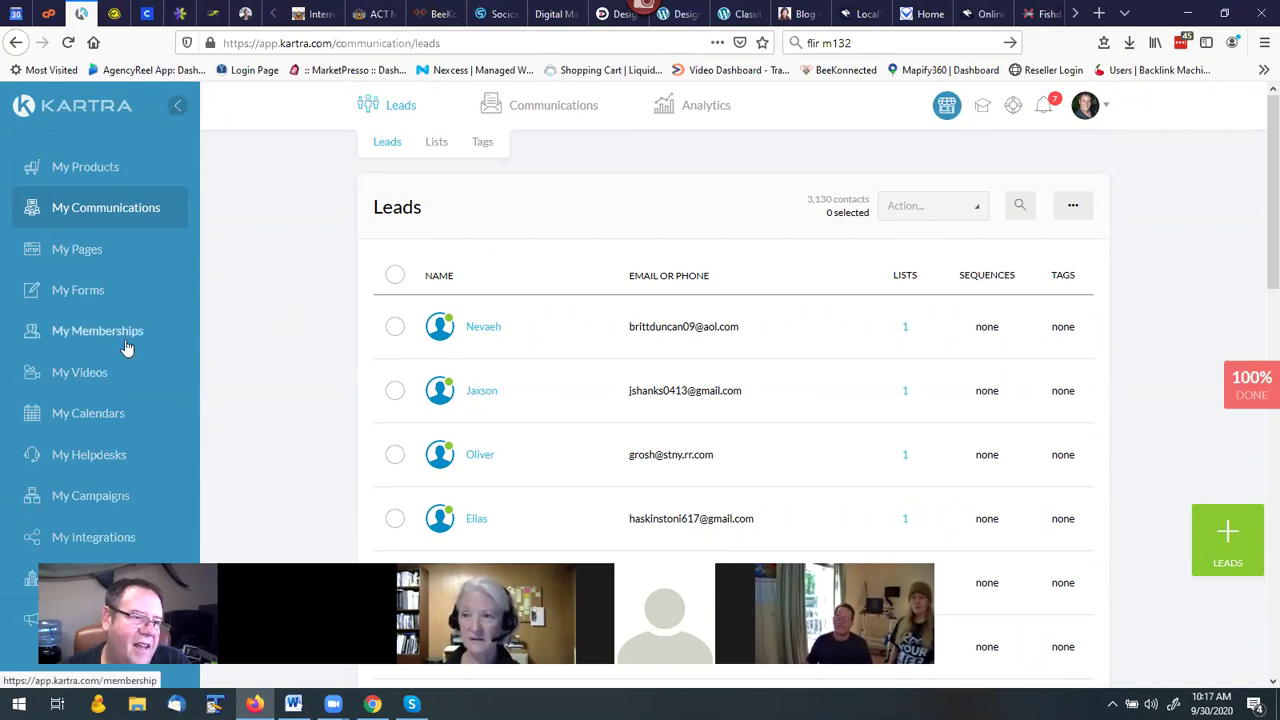
pyautogui.click(91, 503)
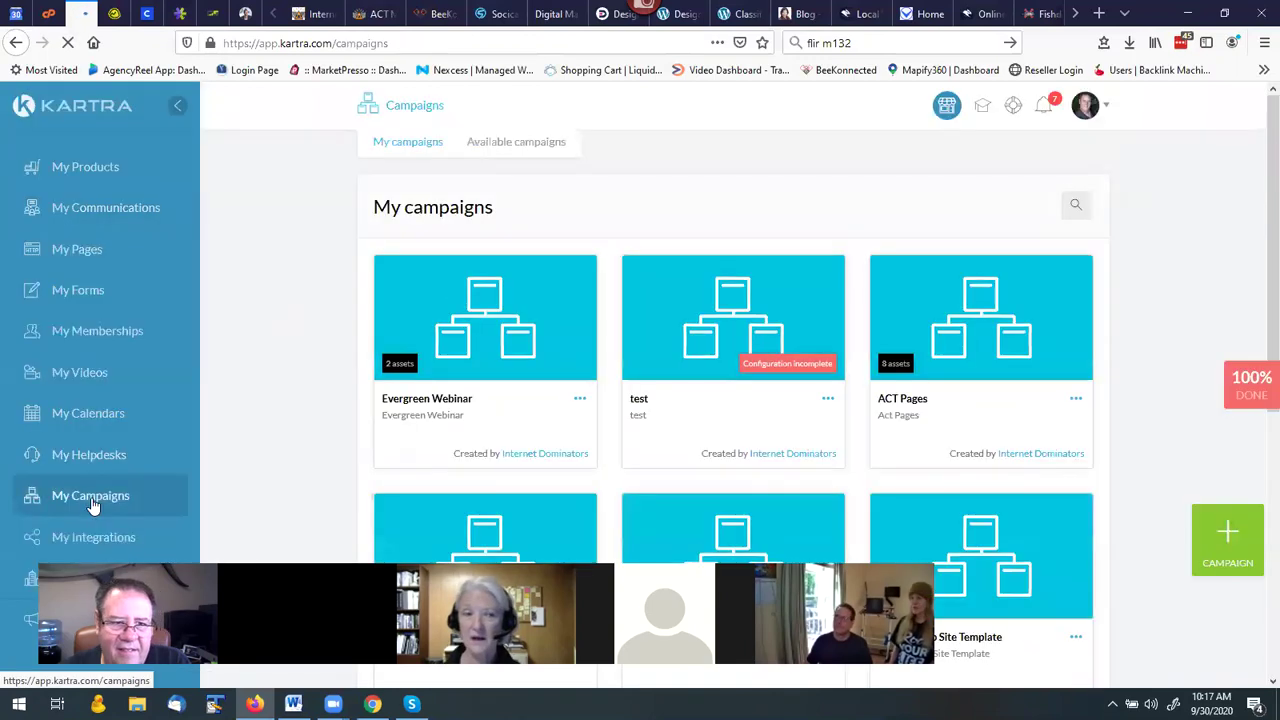
# Browse Available done-for-you campaigns, load more, and open Simple List Builder's options menu.
pyautogui.click(545, 153)
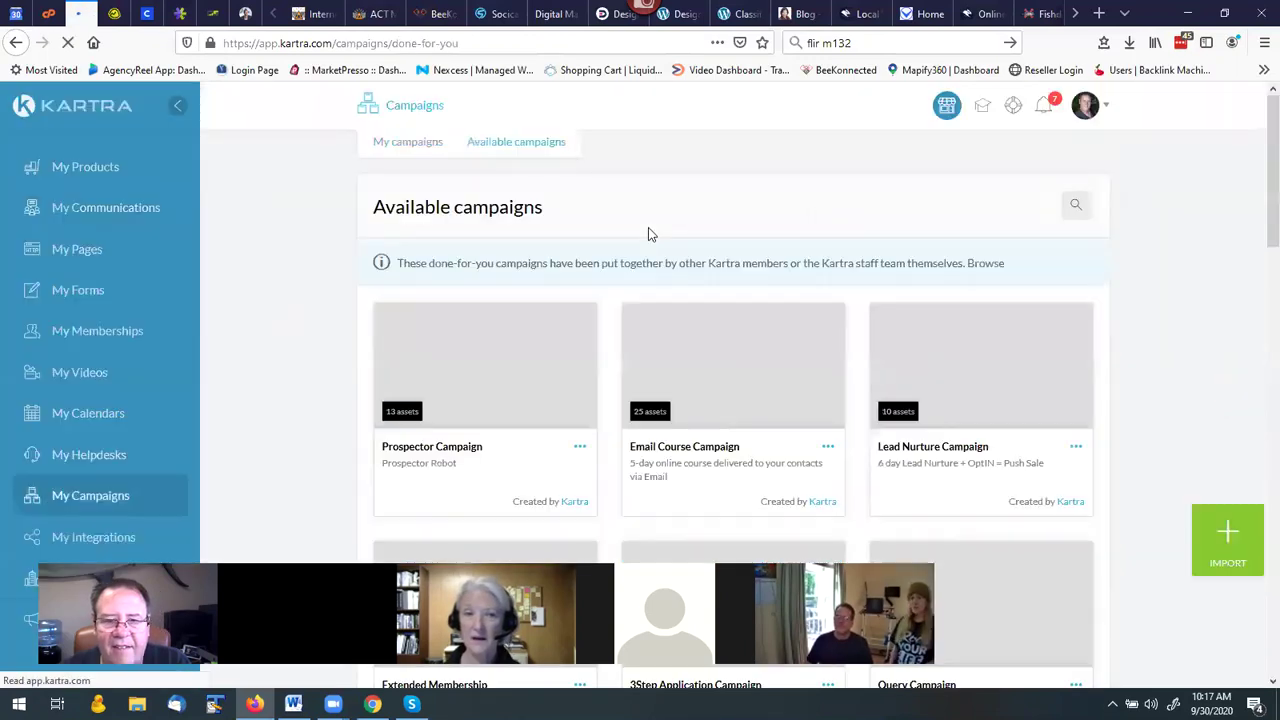
pyautogui.scroll(-3, 640, 286)
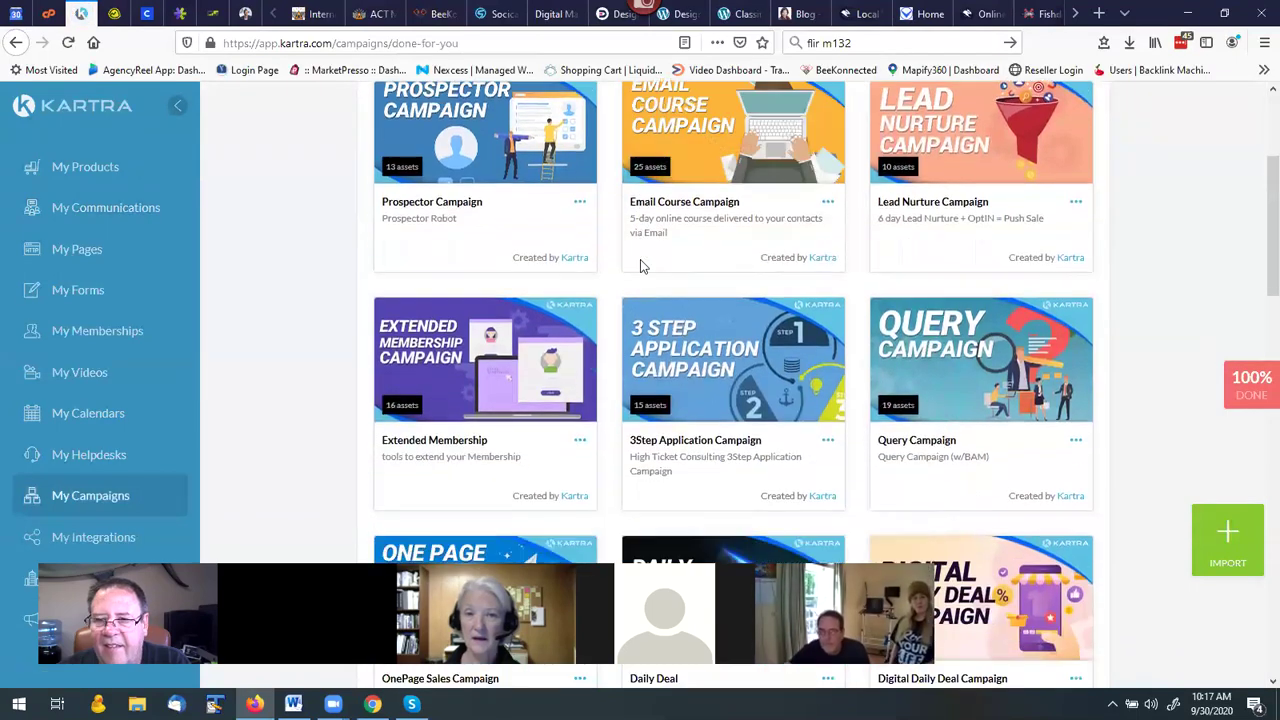
pyautogui.scroll(-5, 638, 268)
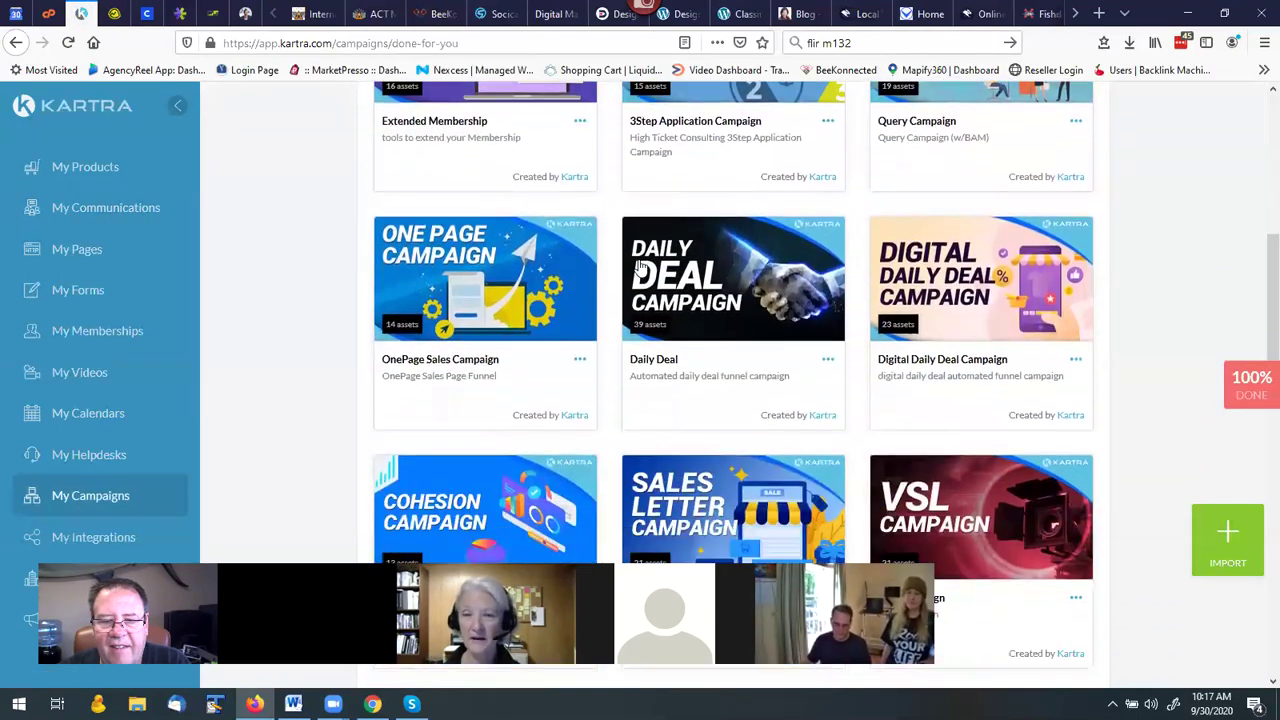
pyautogui.scroll(-4, 640, 265)
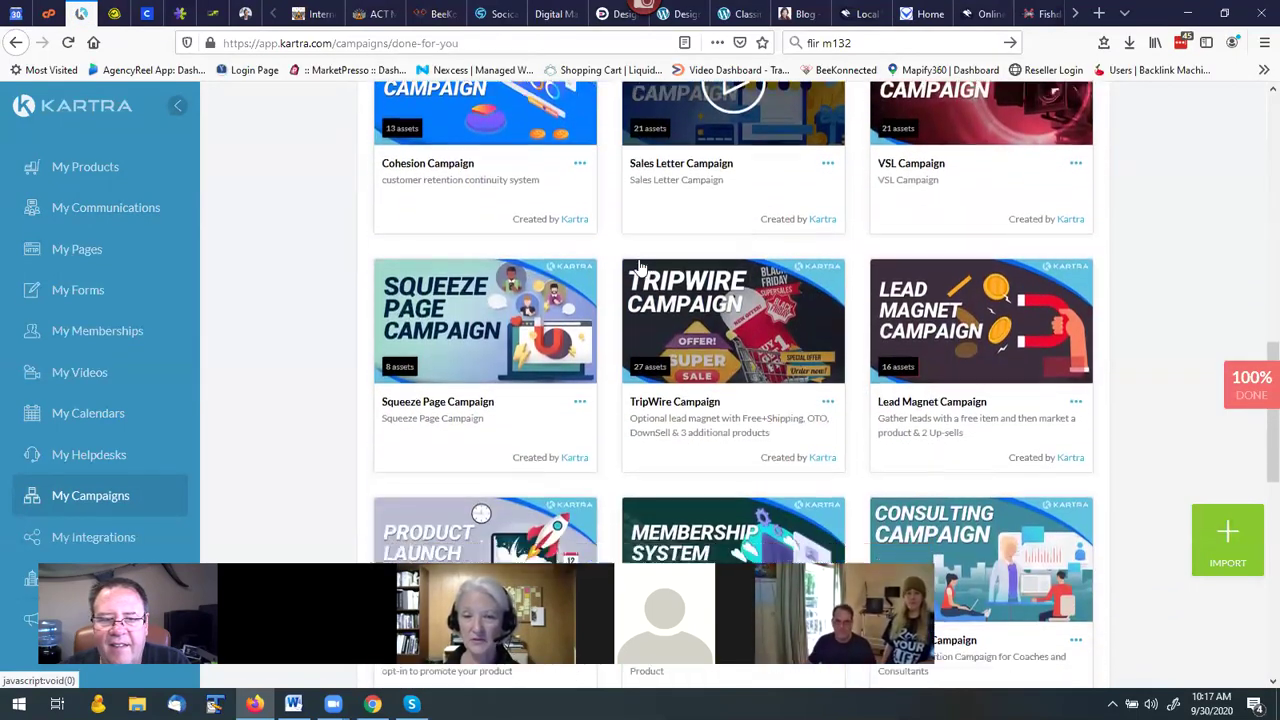
pyautogui.scroll(-5, 640, 260)
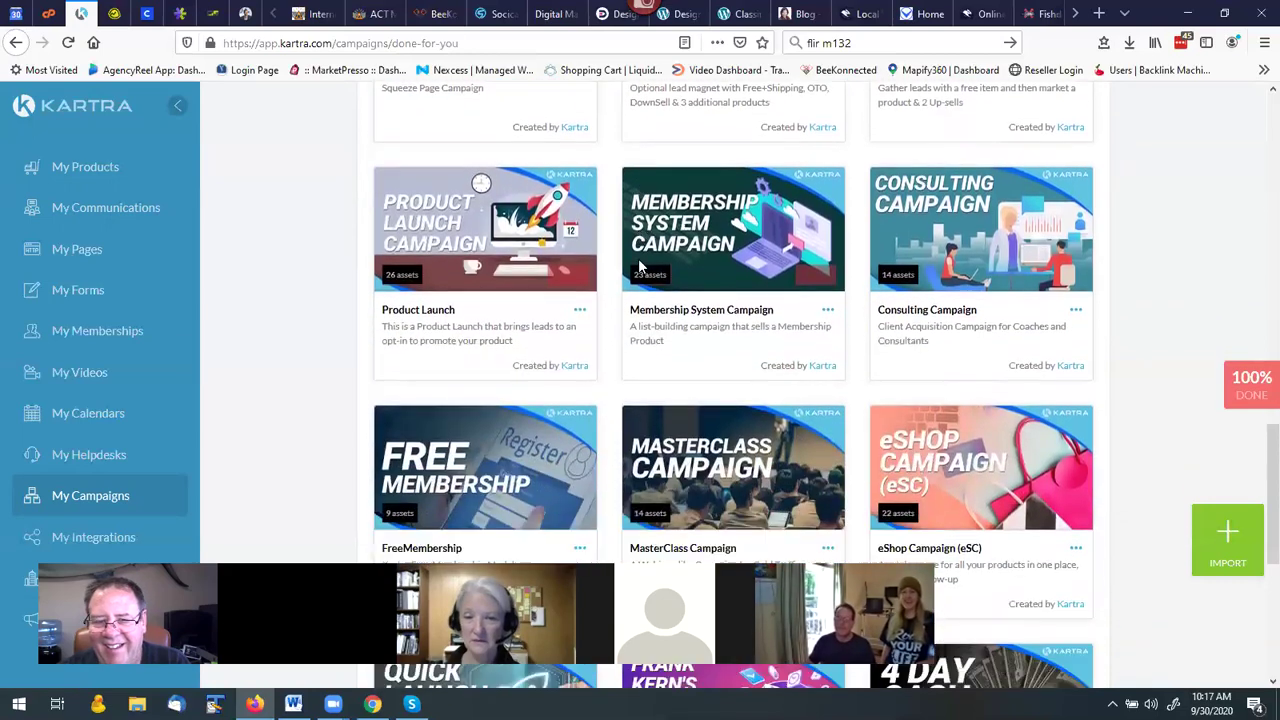
pyautogui.scroll(-3, 640, 265)
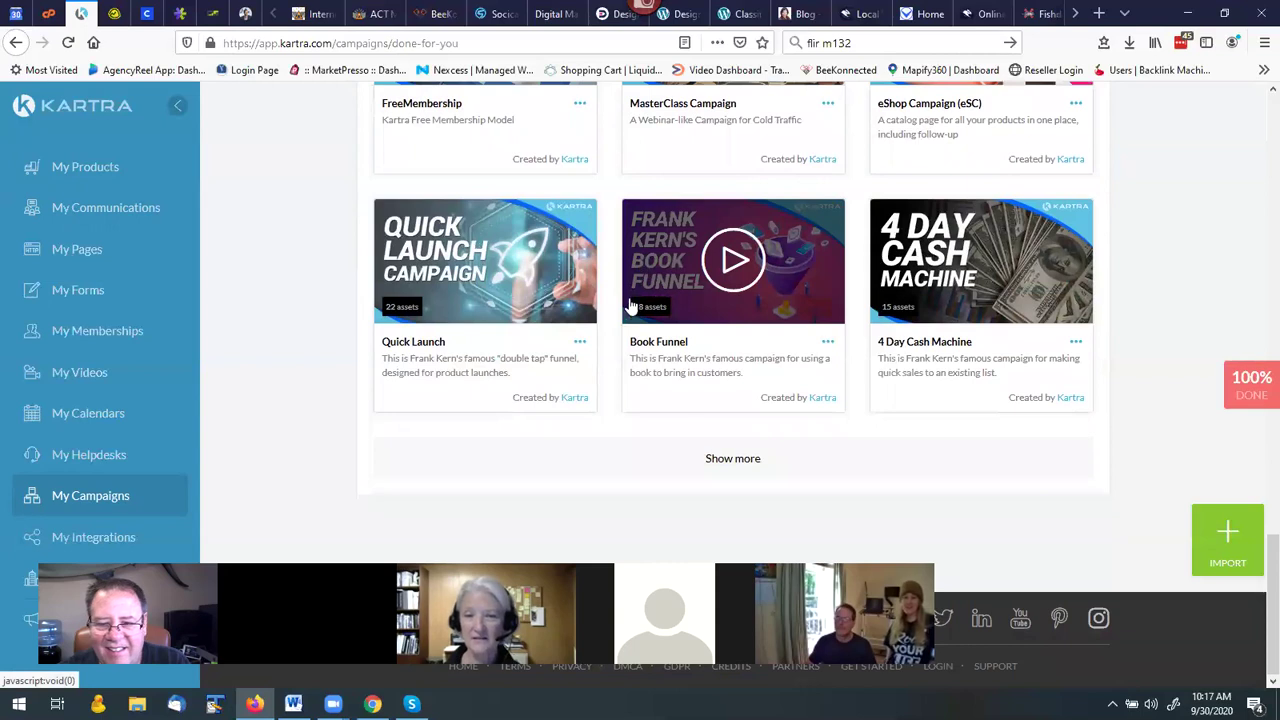
pyautogui.click(733, 455)
pyautogui.scroll(-3, 629, 381)
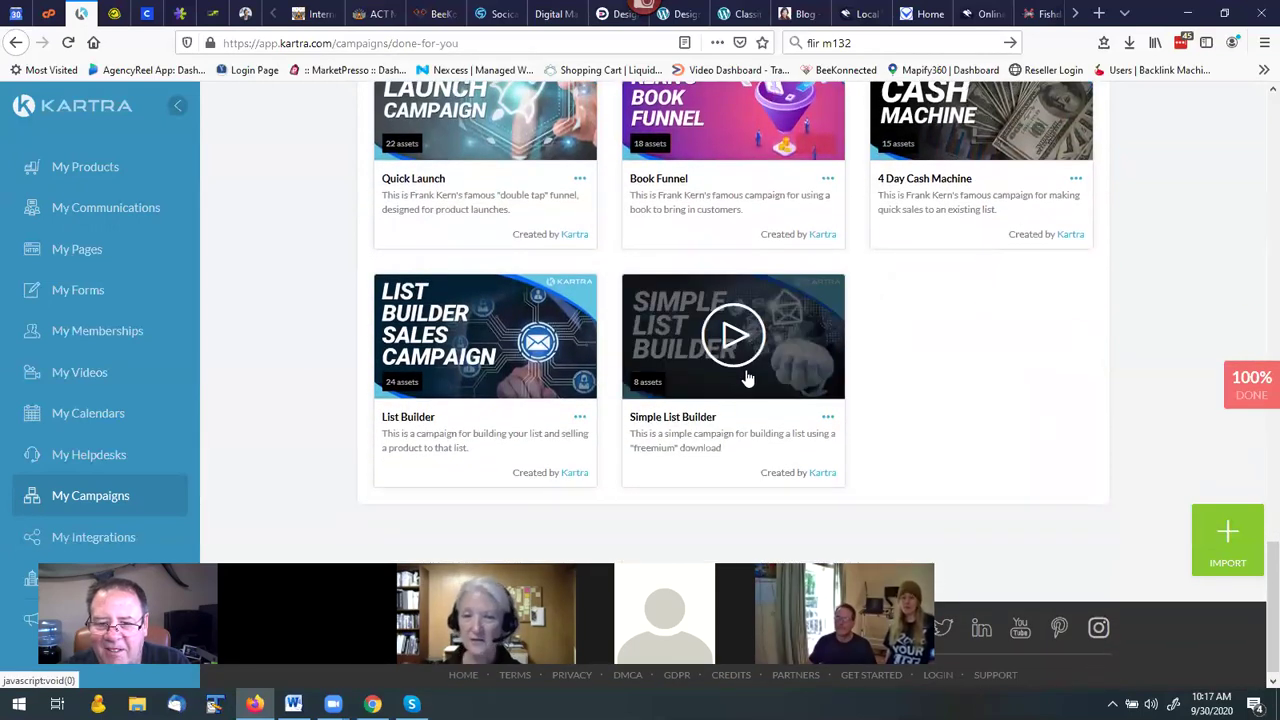
pyautogui.click(828, 418)
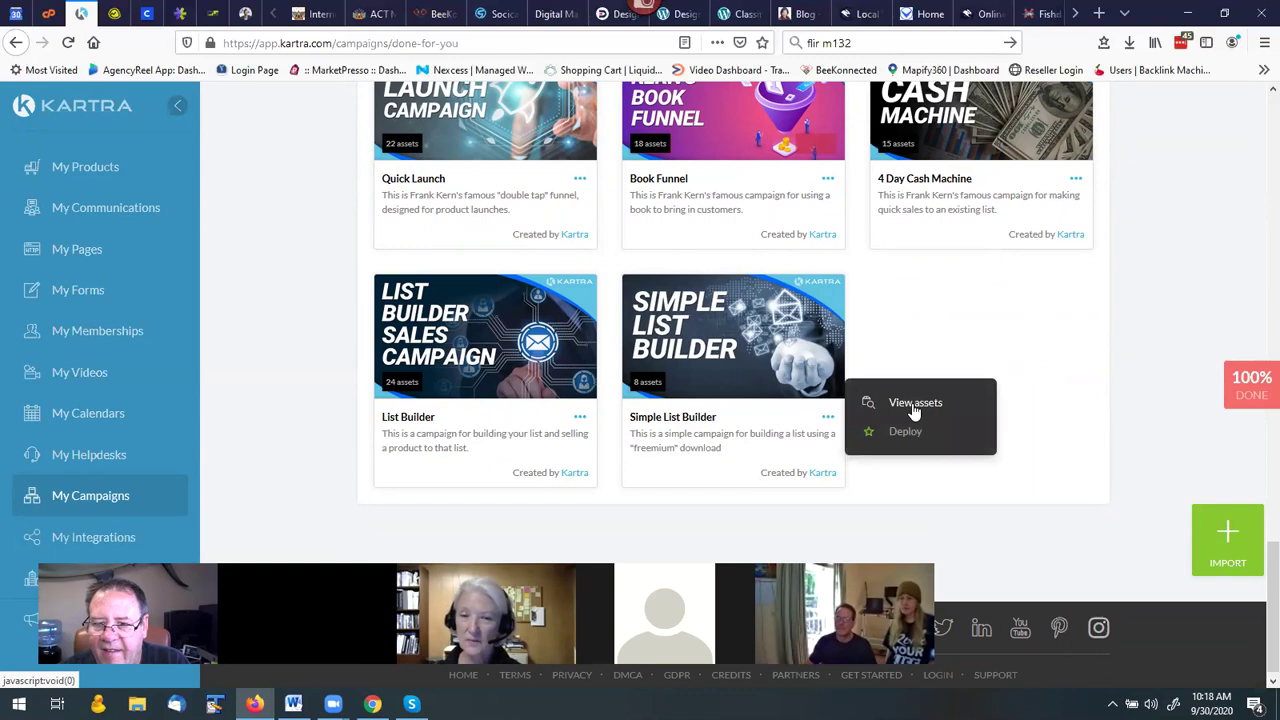
# Review Simple List Builder's assets (4 pages, tag, list, sequence, form), then close the overview.
pyautogui.click(912, 405)
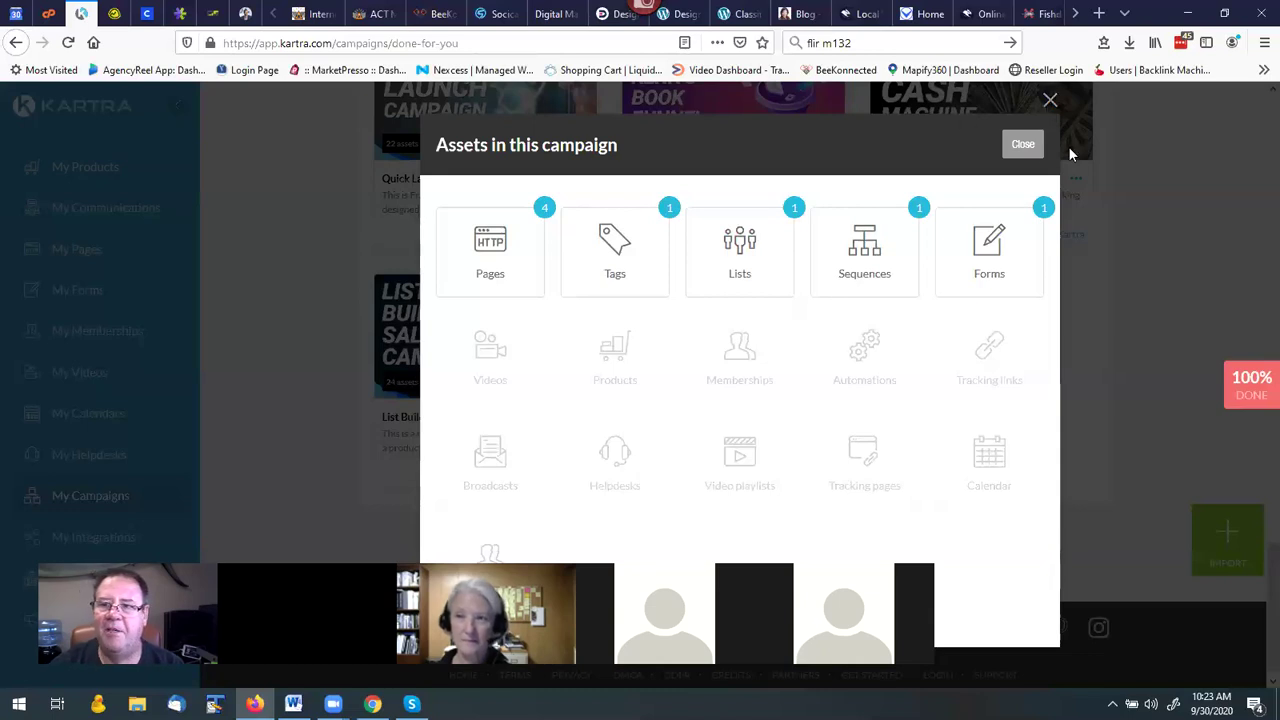
pyautogui.click(1022, 146)
# Open the Kartra leads list and check contacts' list membership counts.
pyautogui.click(108, 218)
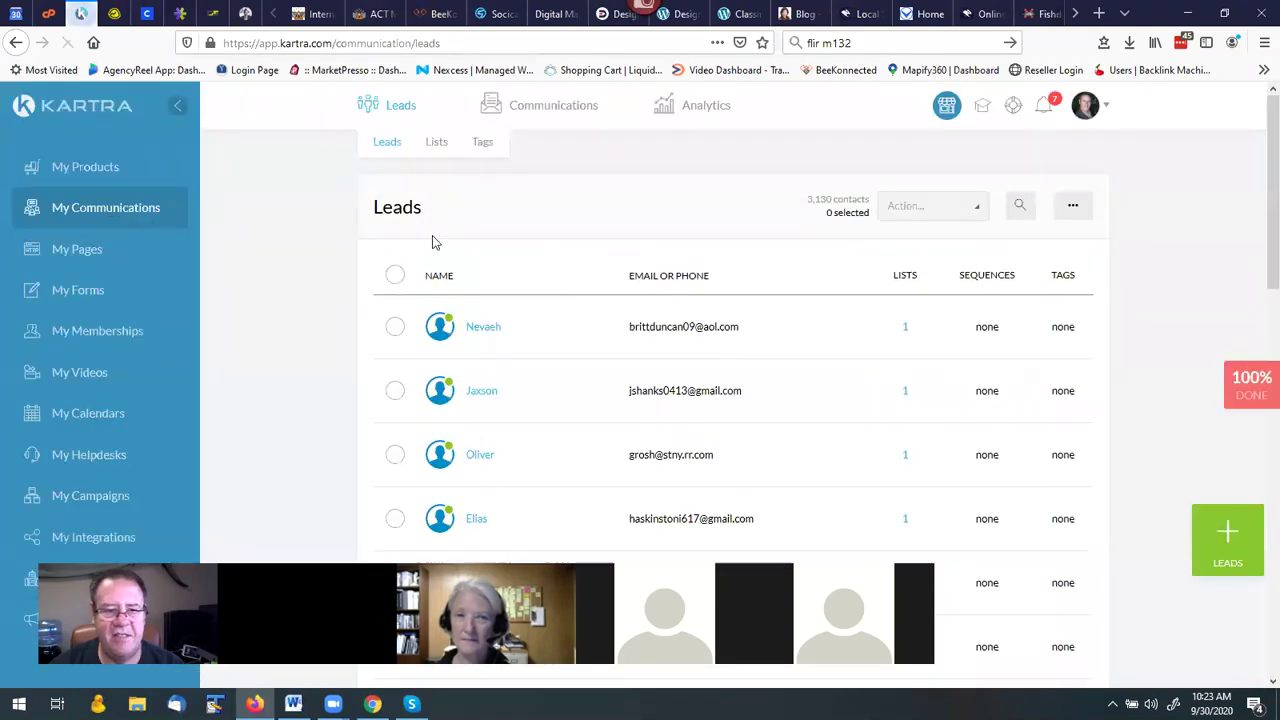
pyautogui.moveTo(452, 330)
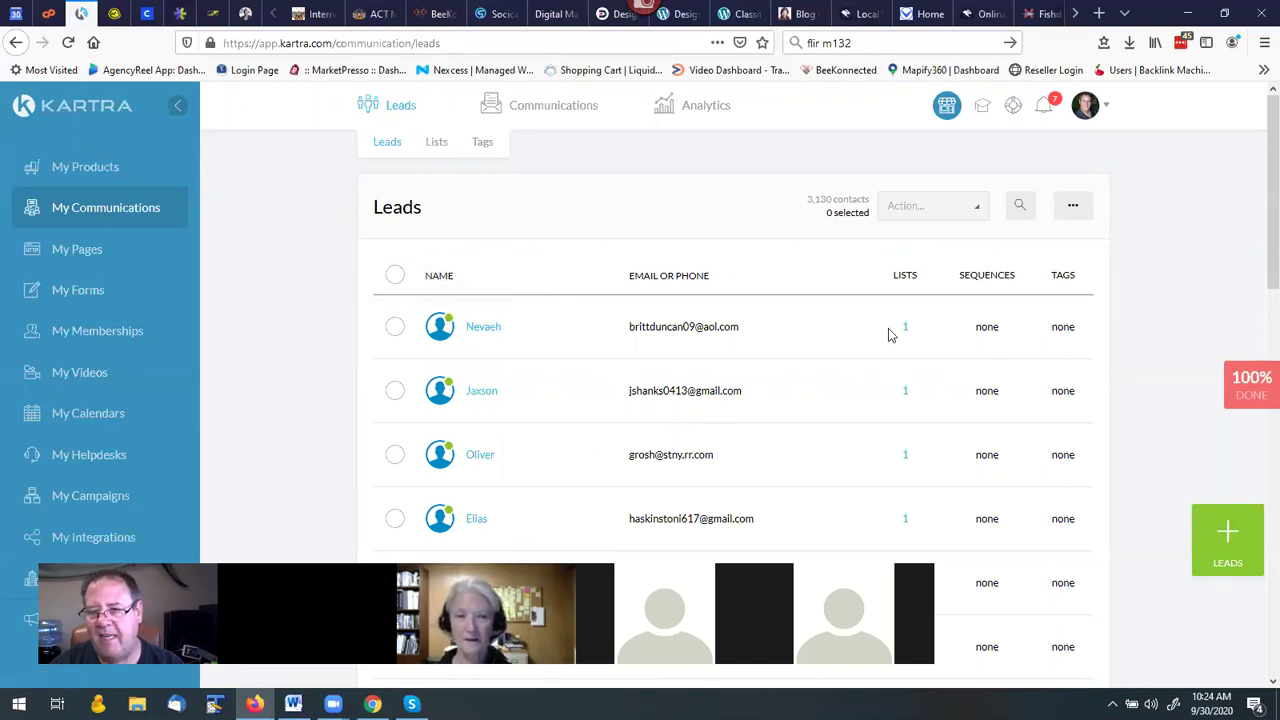
pyautogui.moveTo(907, 332)
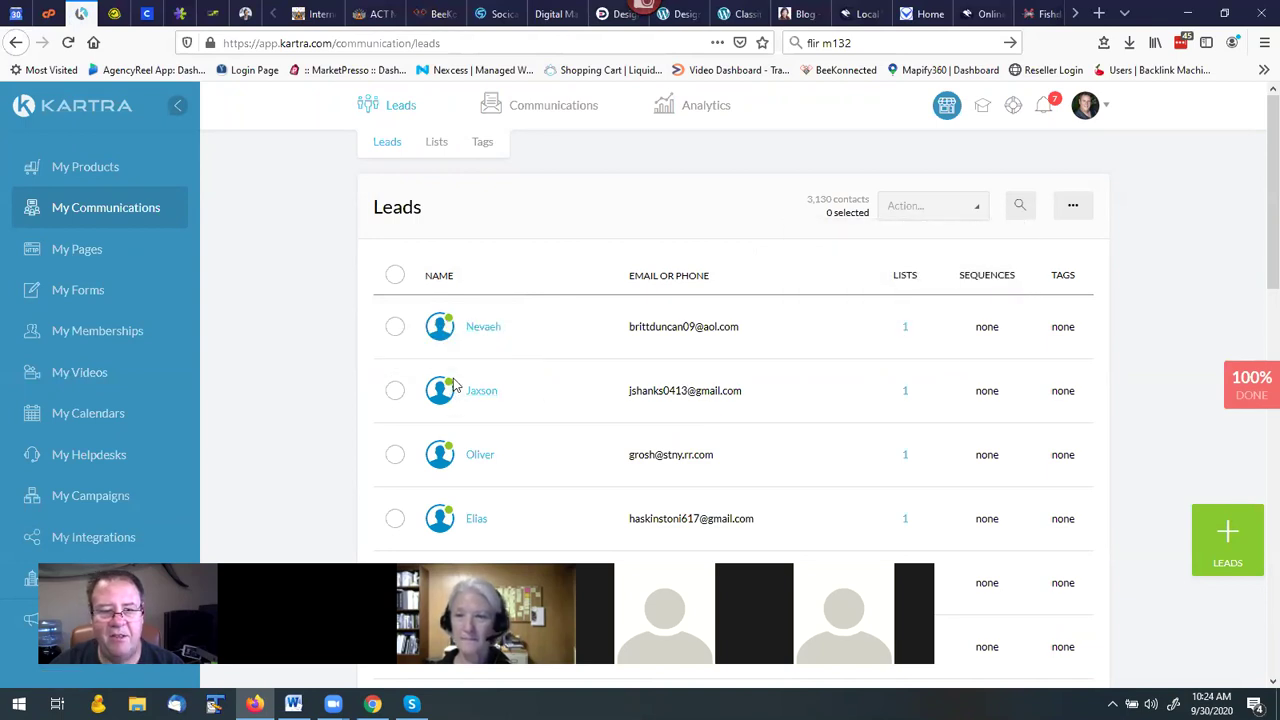
pyautogui.moveTo(452, 390)
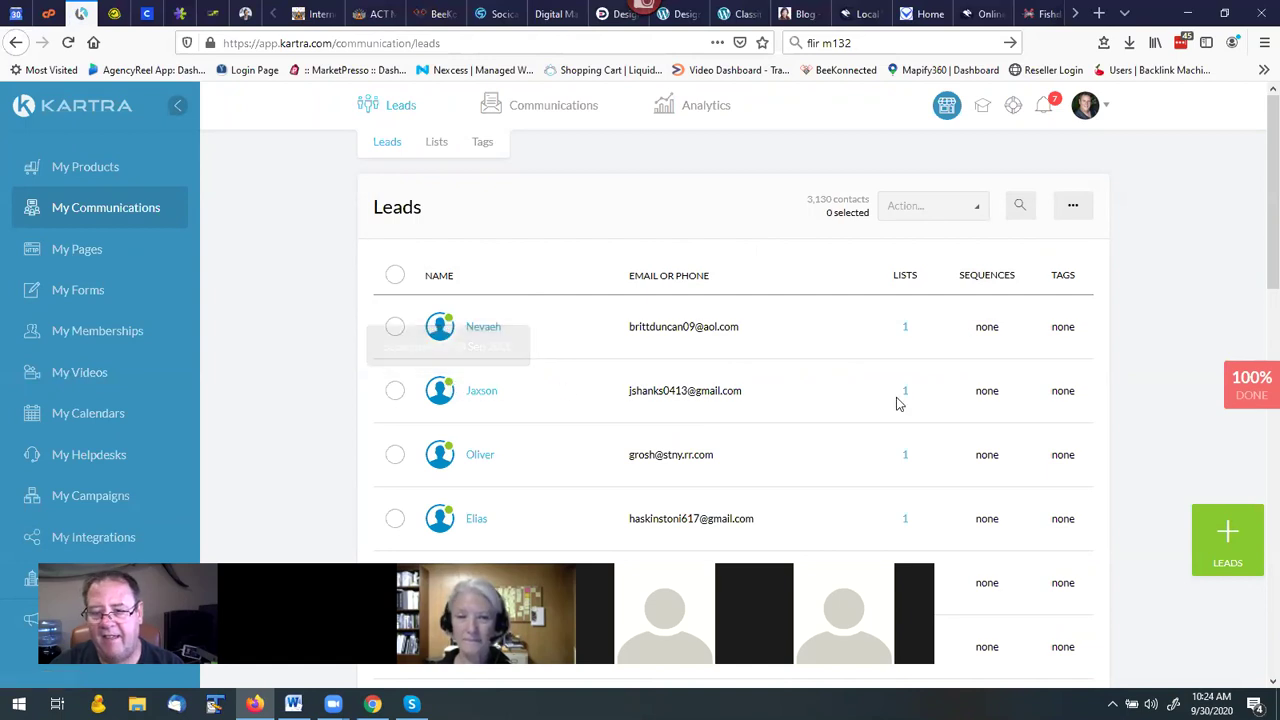
pyautogui.moveTo(907, 396)
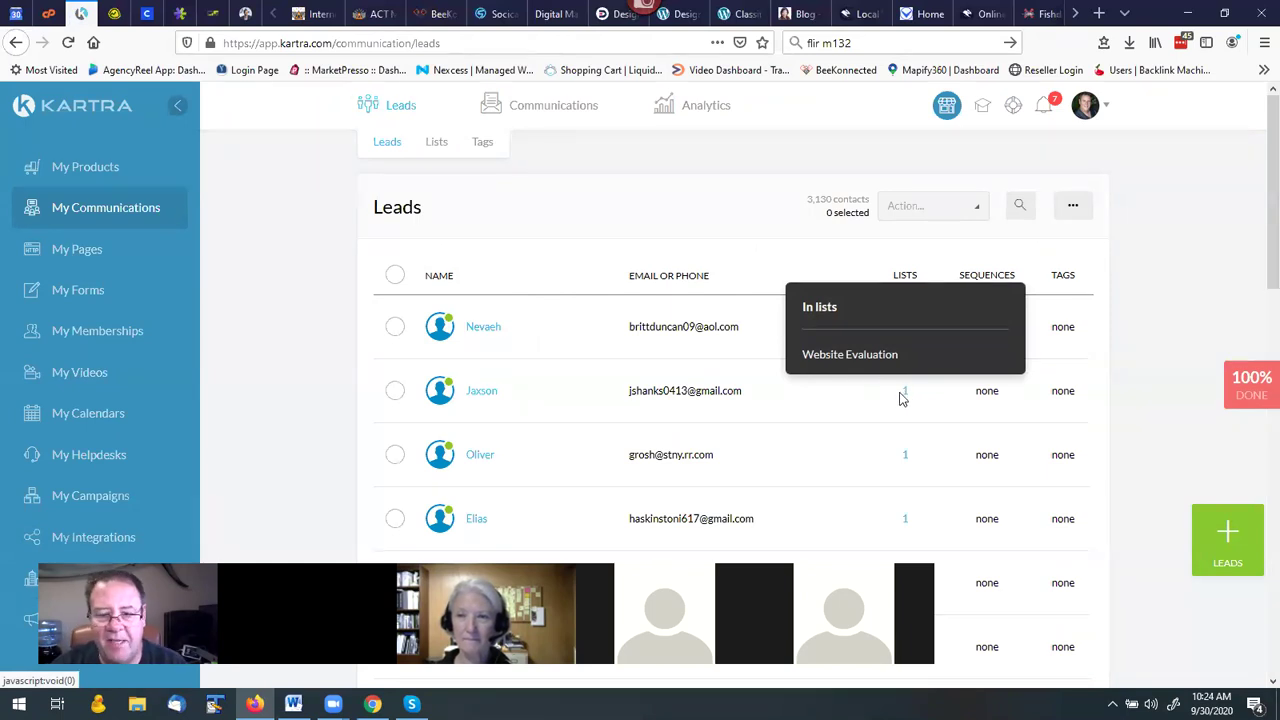
# Scroll down the leads, highlighting one email, to a lead blacklisted 30 Sep 2020 for spam complaints.
pyautogui.scroll(-3, 716, 376)
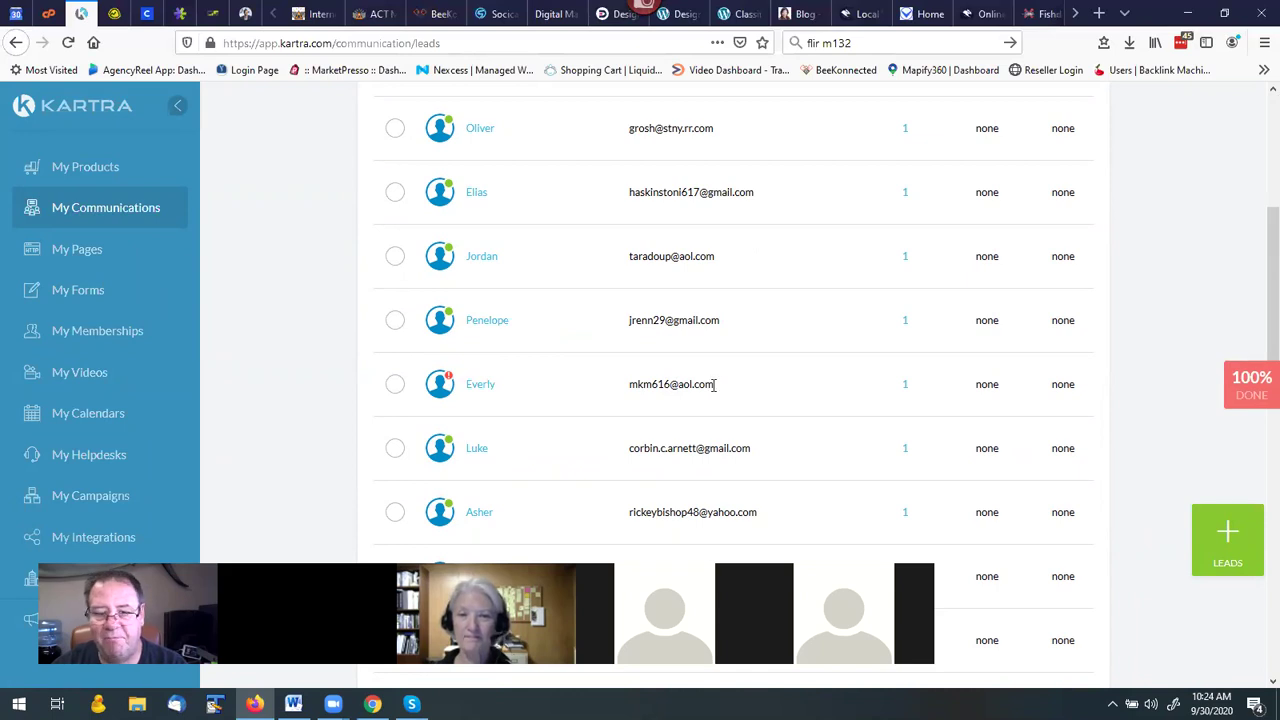
pyautogui.moveTo(714, 384); pyautogui.dragTo(626, 391)
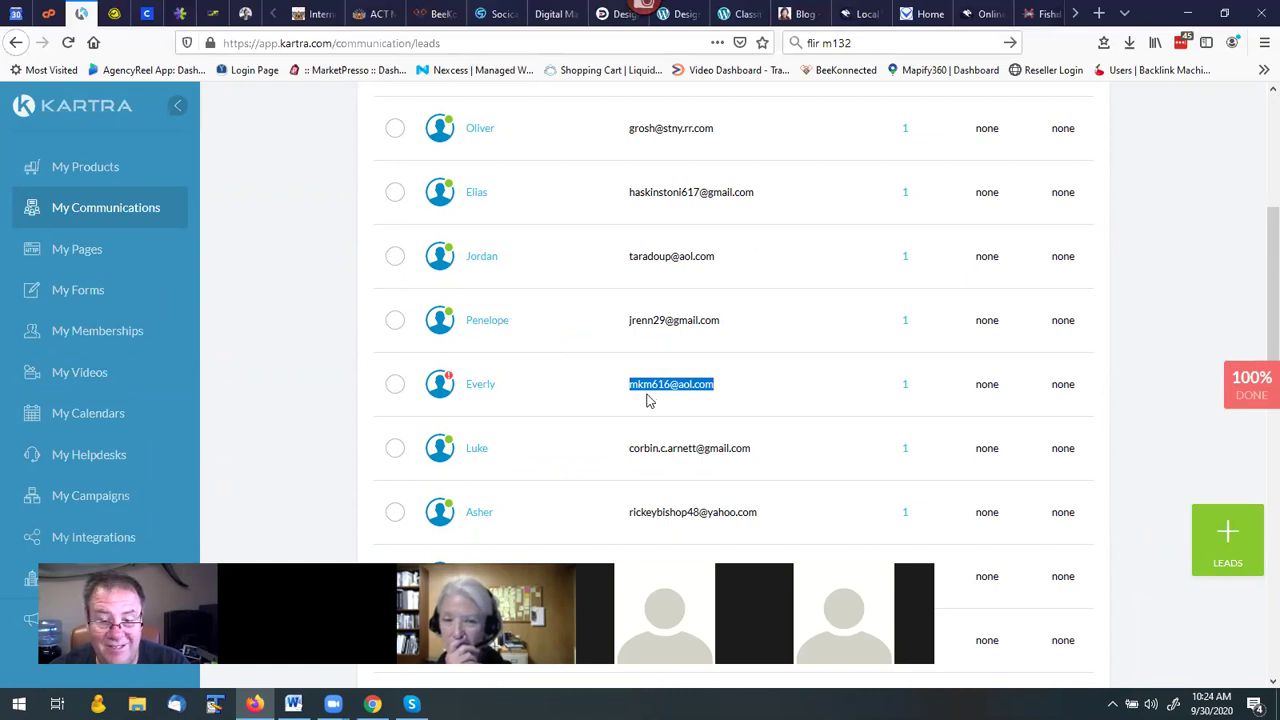
pyautogui.scroll(-1, 647, 390)
pyautogui.scroll(-5, 647, 388)
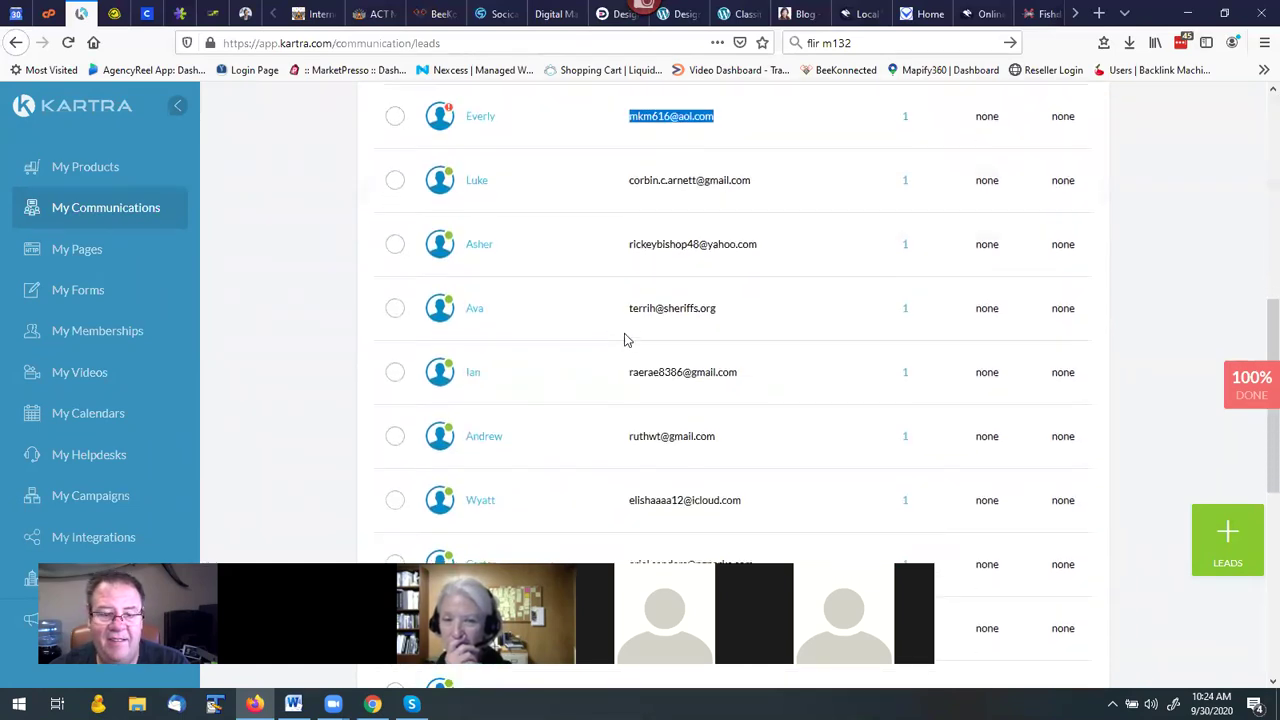
pyautogui.scroll(-1, 630, 332)
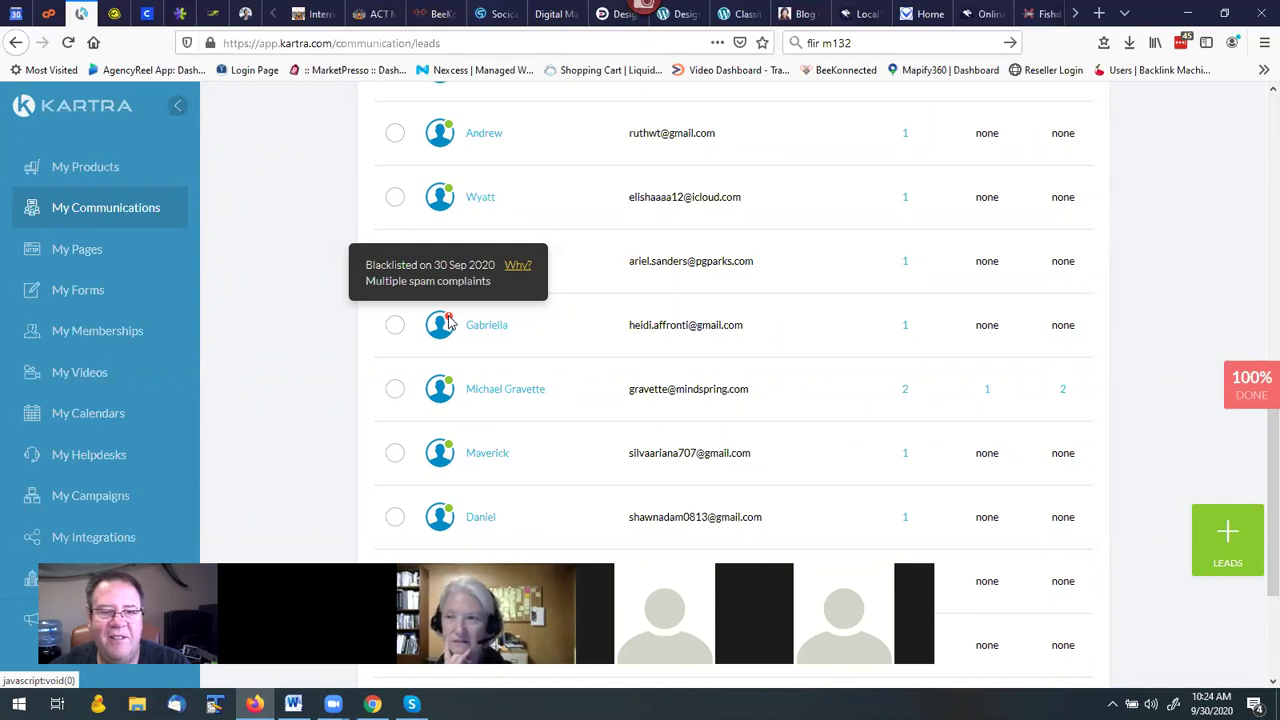
# Read the blacklist 'Why?' explanation covering spam complaints, bounces and admin blocks.
pyautogui.click(517, 266)
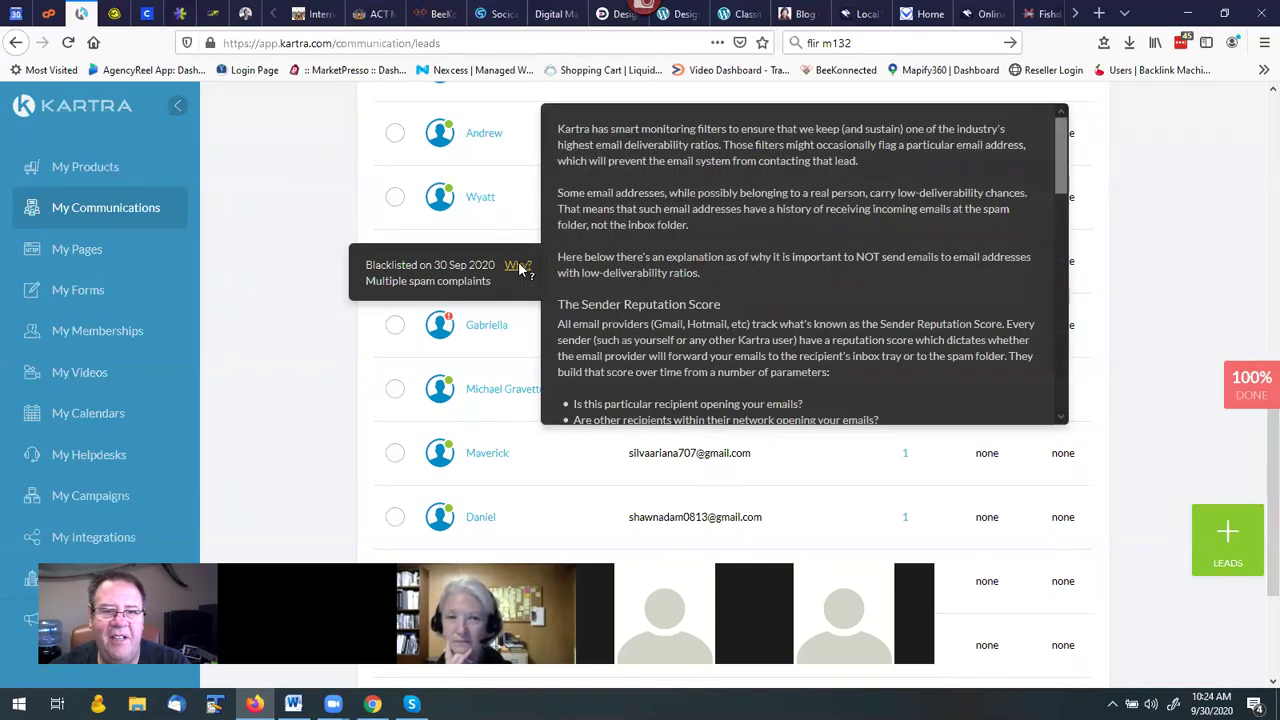
pyautogui.scroll(-2, 588, 266)
pyautogui.scroll(-5, 588, 266)
pyautogui.scroll(3, 587, 260)
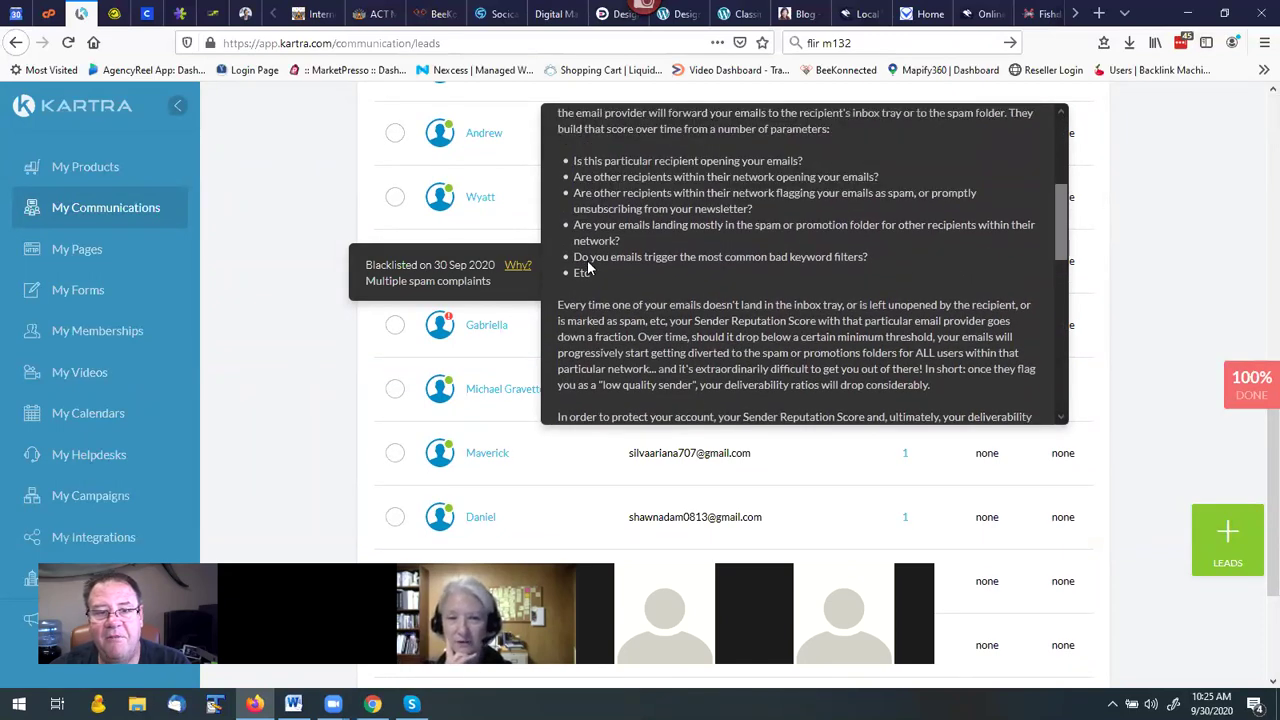
pyautogui.scroll(-10, 588, 262)
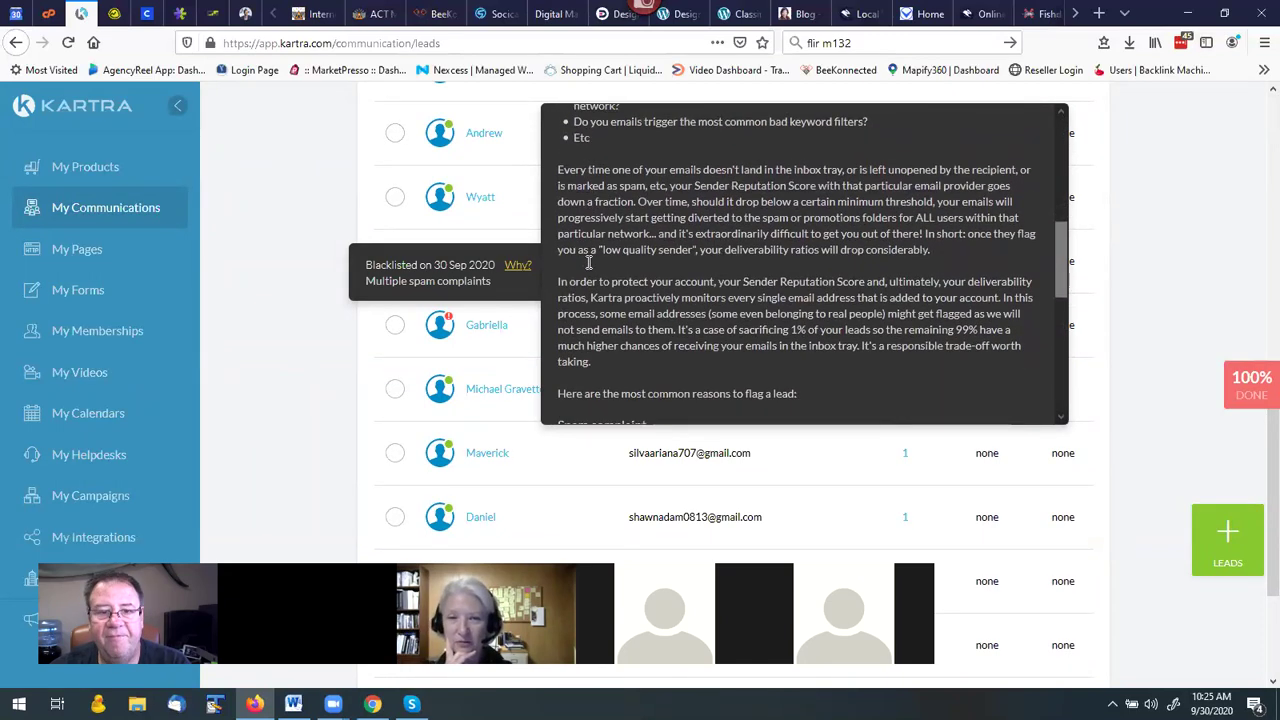
pyautogui.scroll(-3, 588, 262)
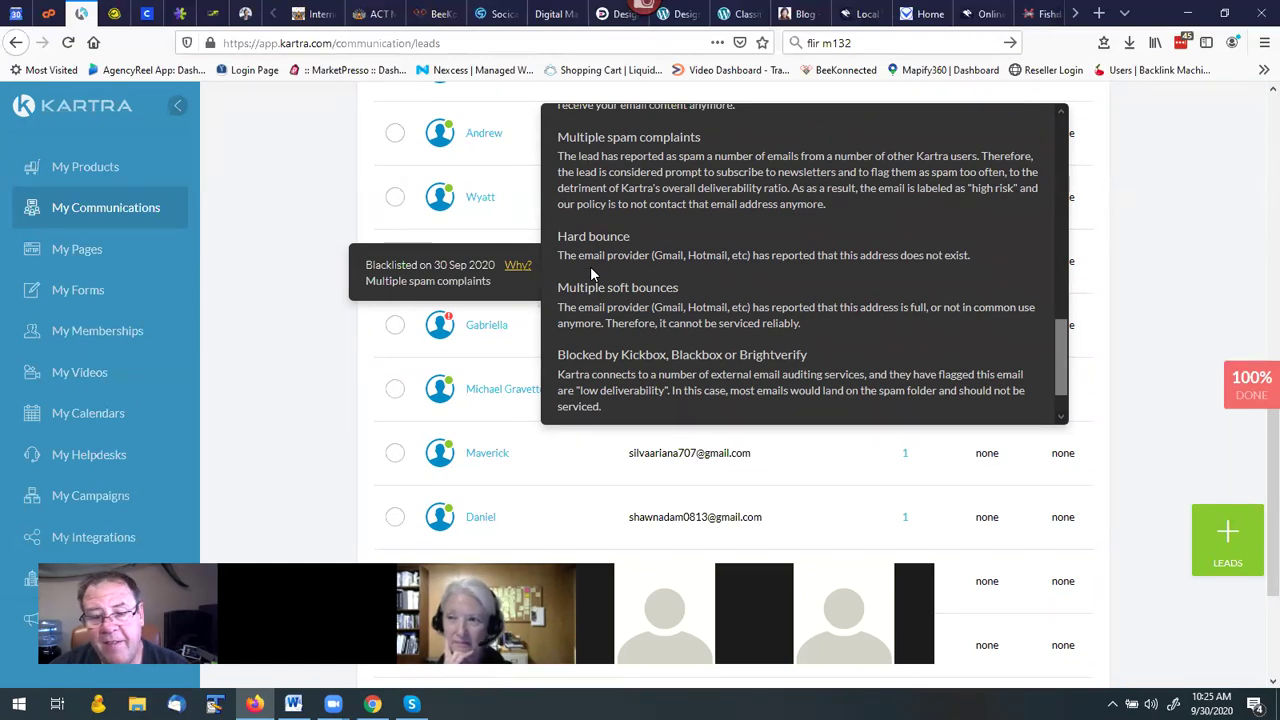
pyautogui.scroll(-1, 598, 270)
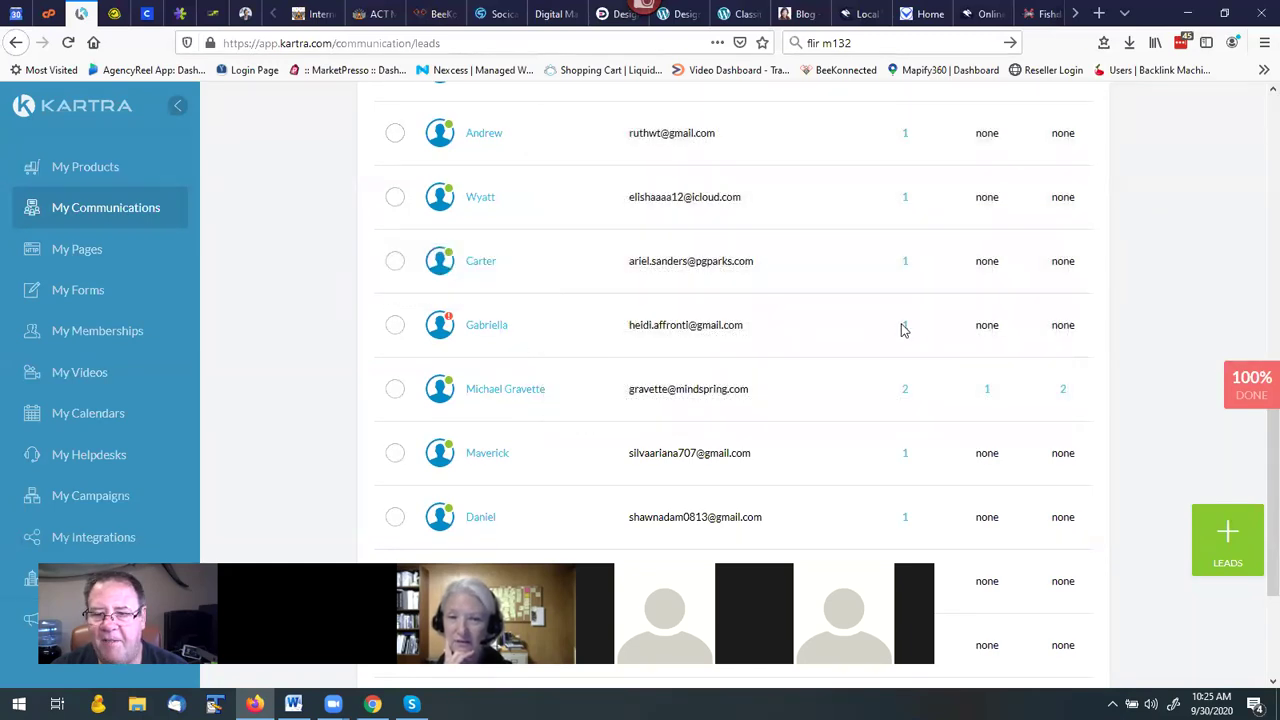
# Return to the top of the Leads page and reveal the Advanced filters panel.
pyautogui.moveTo(907, 330)
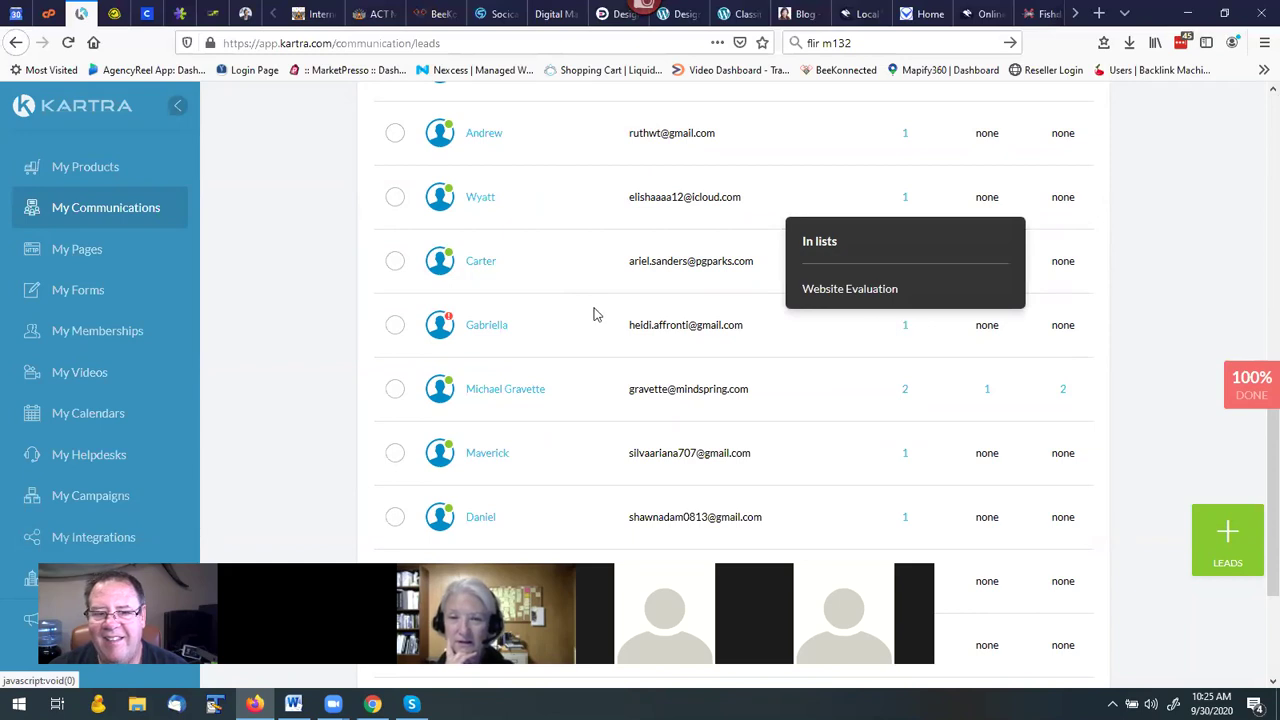
pyautogui.moveTo(448, 320)
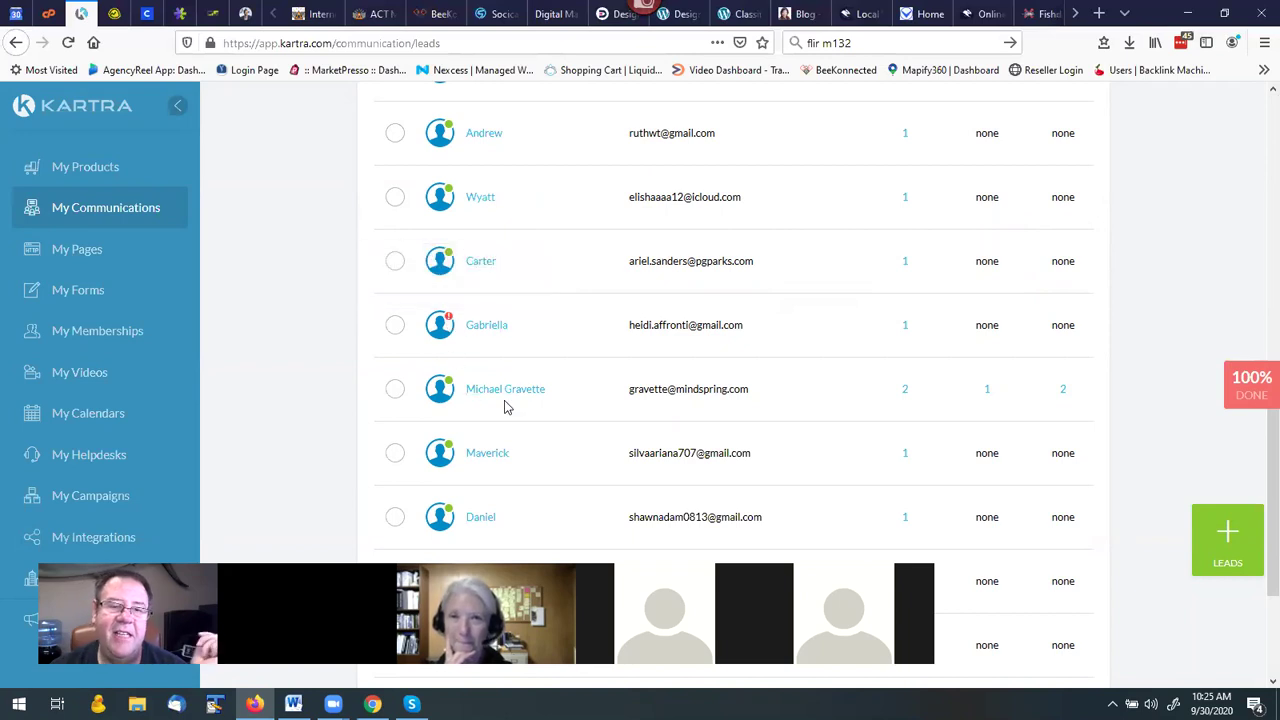
pyautogui.scroll(3, 505, 407)
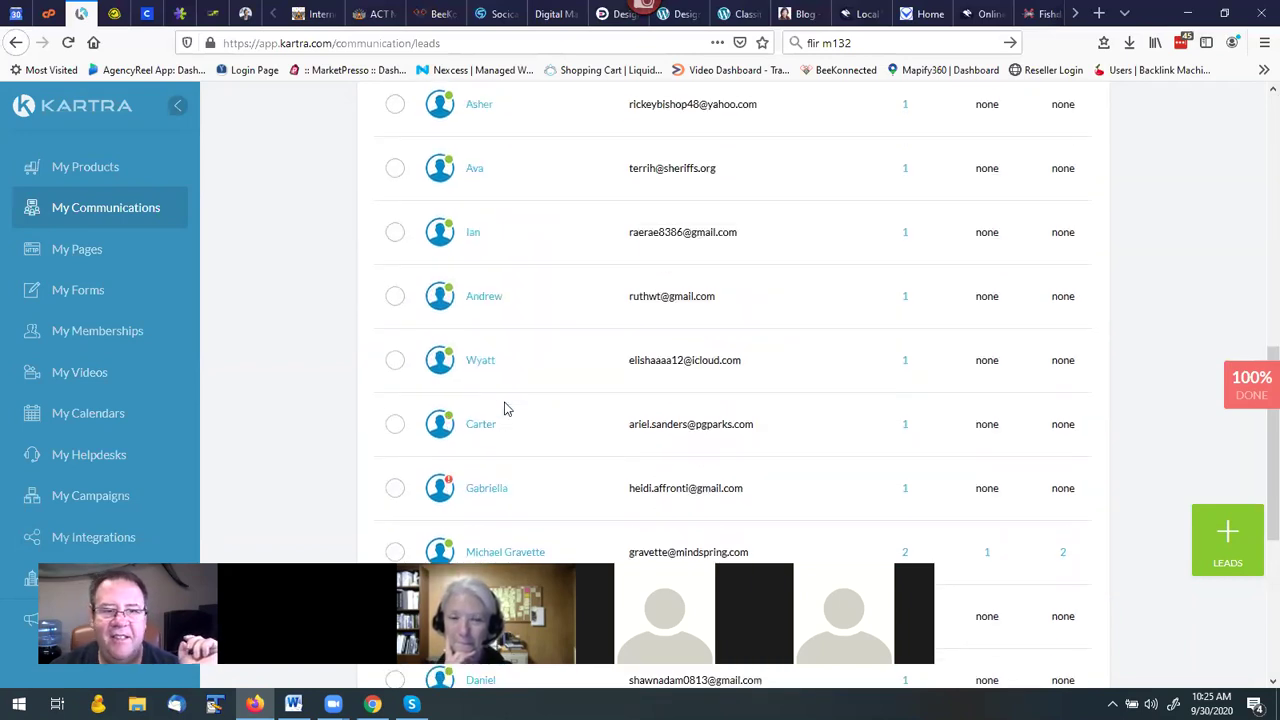
pyautogui.scroll(6, 505, 407)
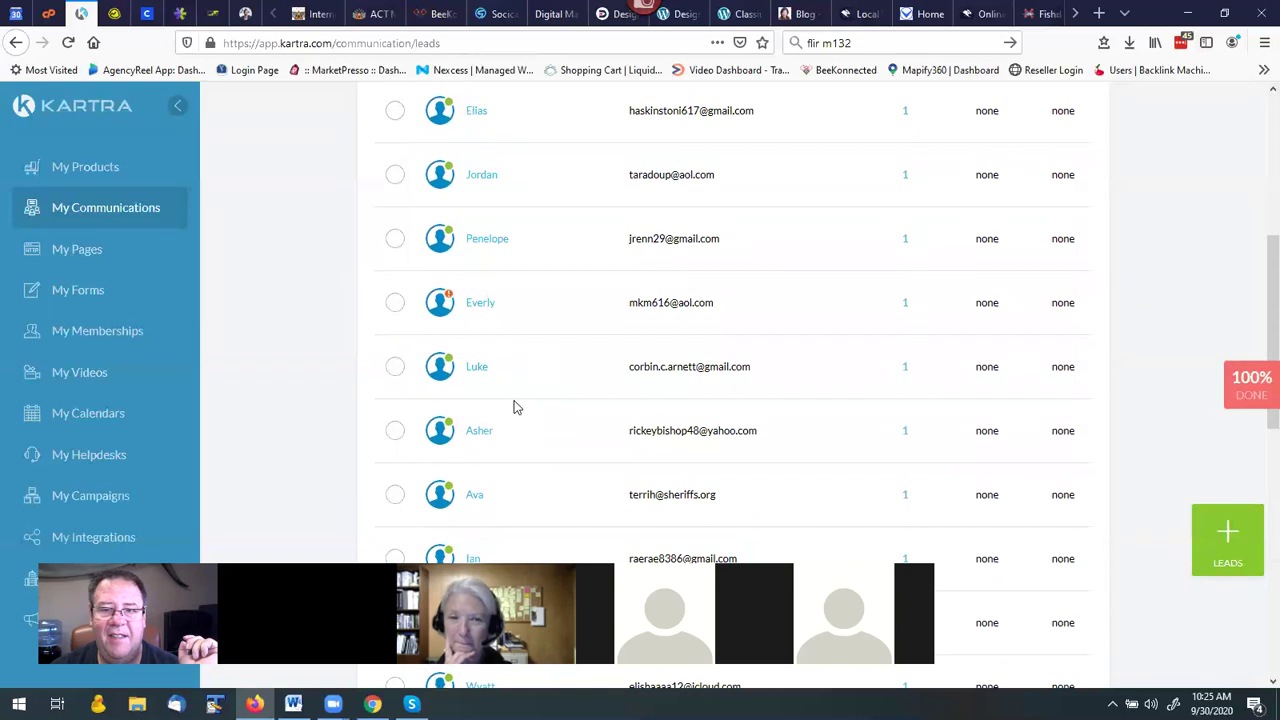
pyautogui.scroll(8, 515, 405)
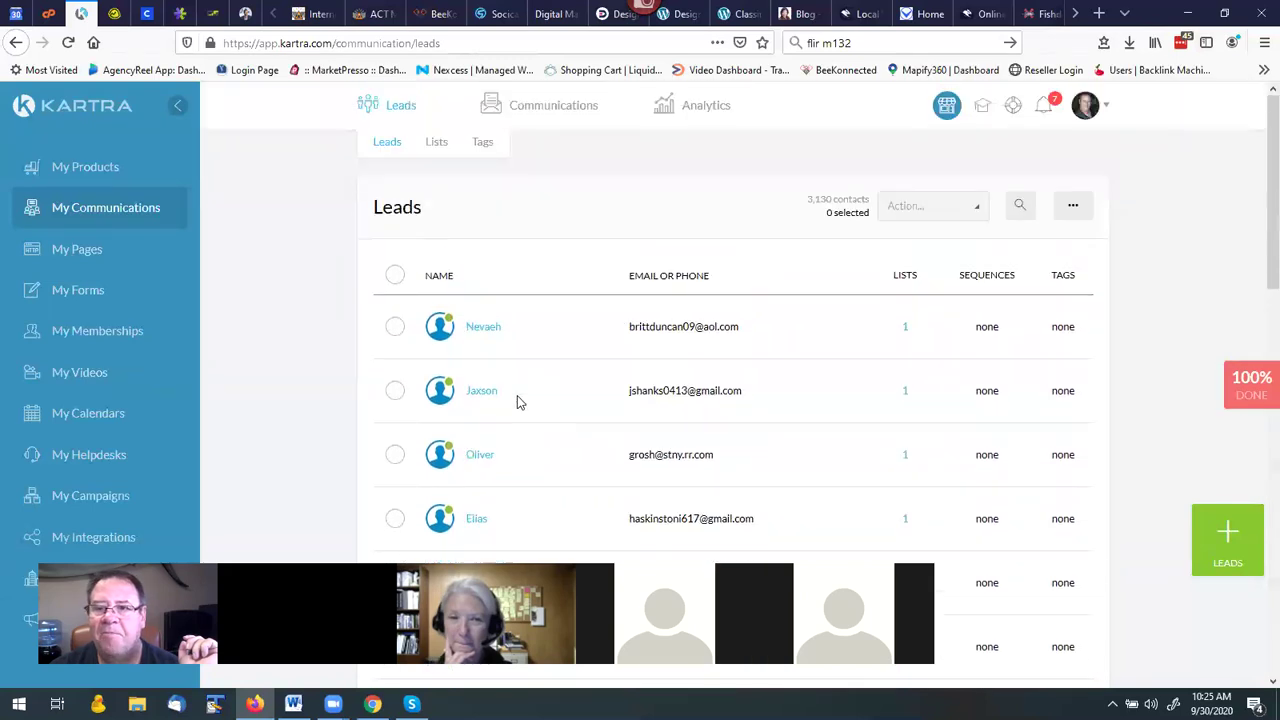
pyautogui.click(1074, 207)
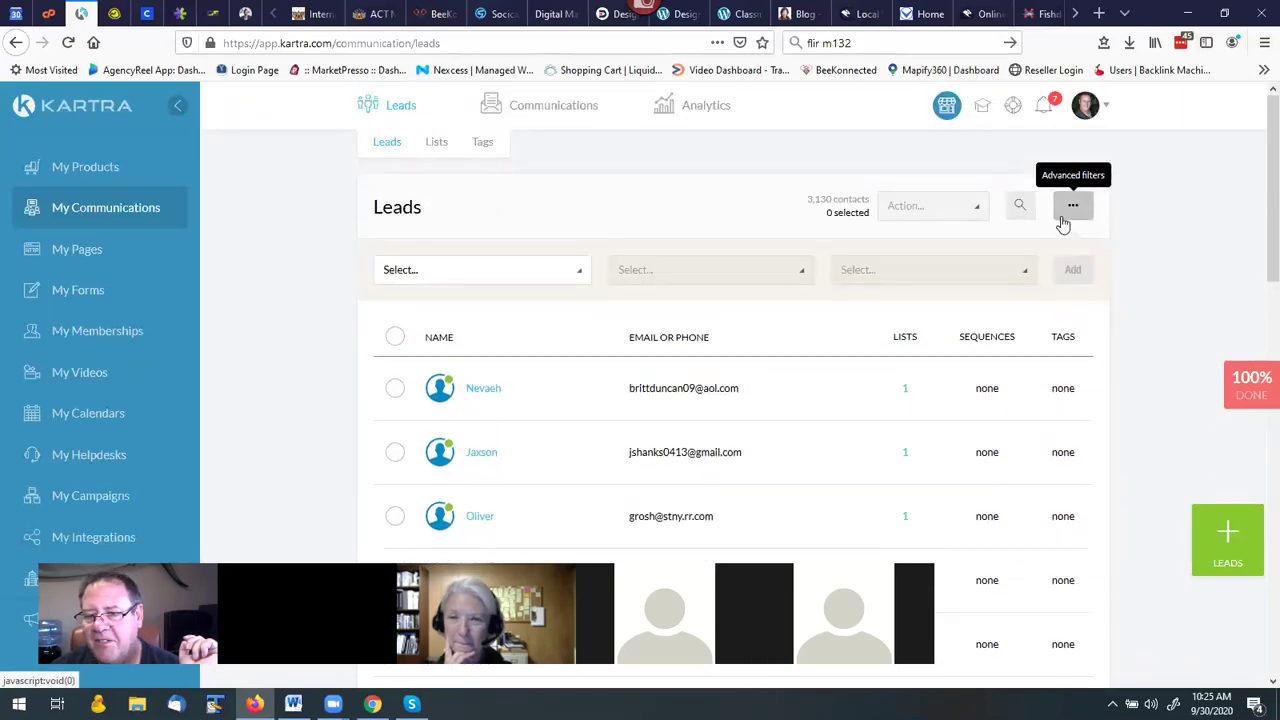
# Browse the first Select dropdown's conditions, such as opened broadcast, clicked tracking link, active affiliate.
pyautogui.click(580, 275)
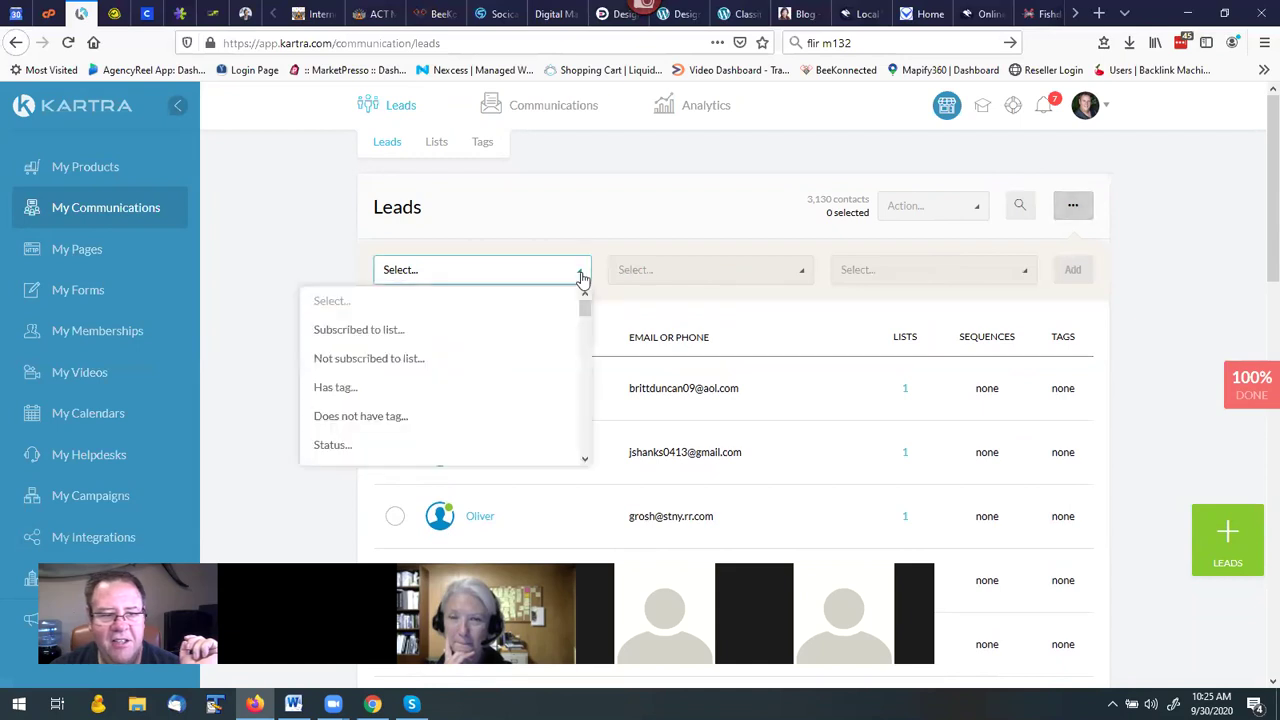
pyautogui.scroll(-5, 482, 334)
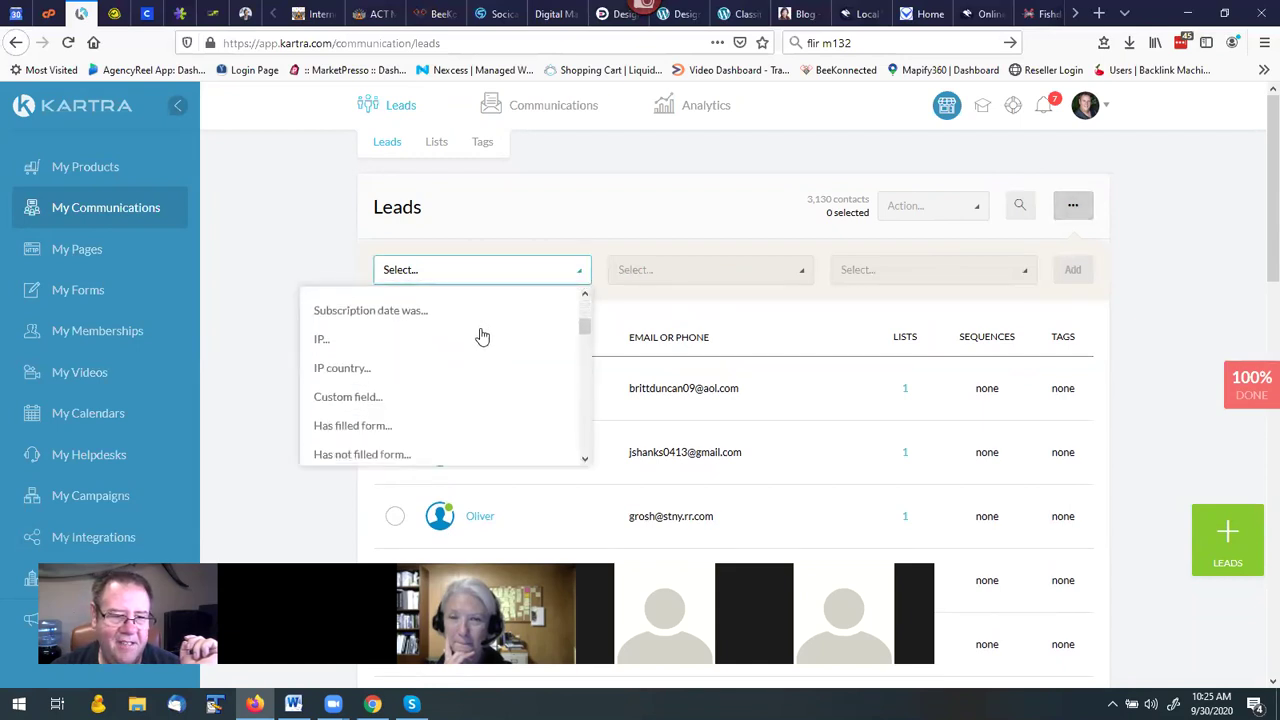
pyautogui.scroll(-6, 482, 334)
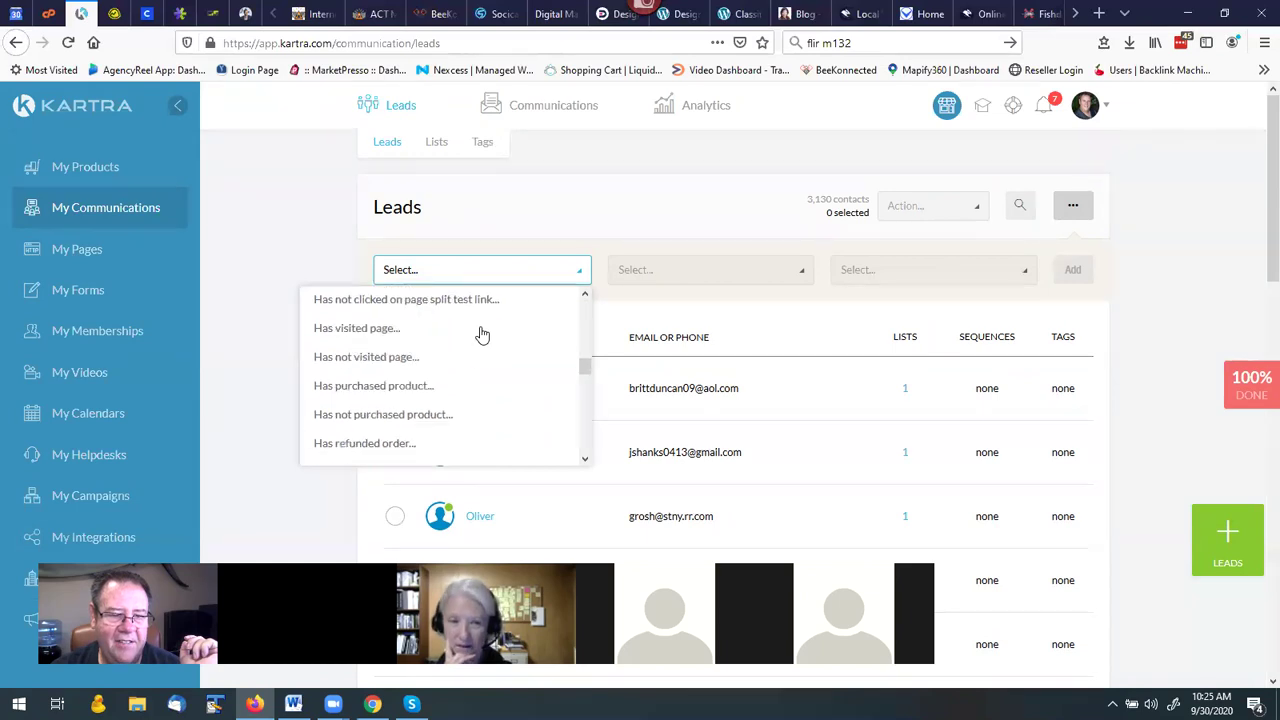
pyautogui.scroll(-6, 482, 334)
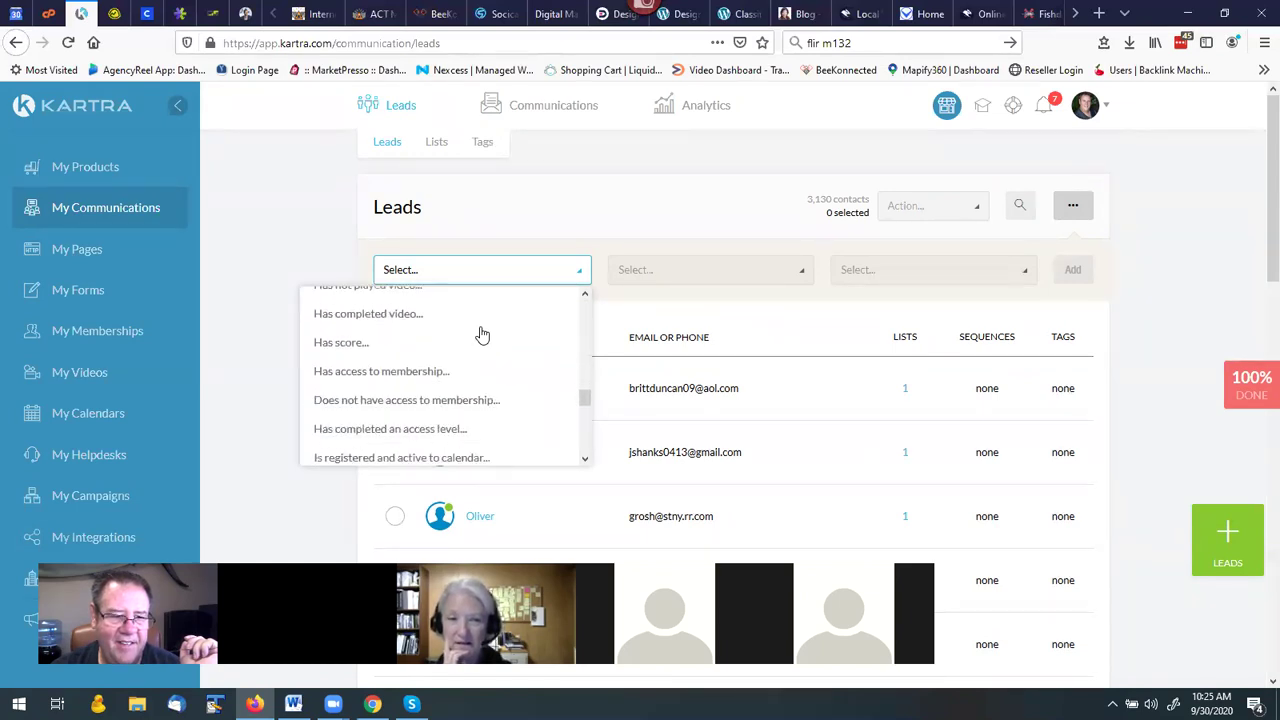
pyautogui.scroll(-4, 482, 334)
pyautogui.scroll(3, 482, 334)
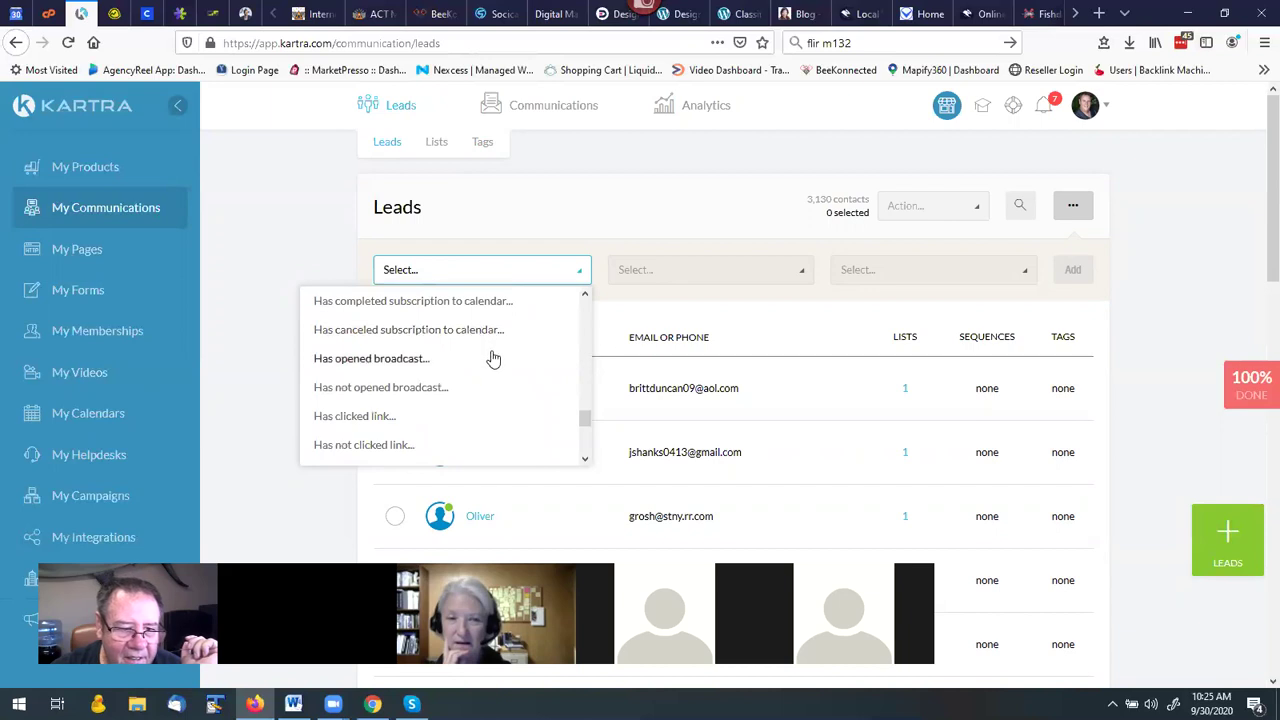
pyautogui.scroll(-3, 491, 357)
pyautogui.scroll(-1, 491, 357)
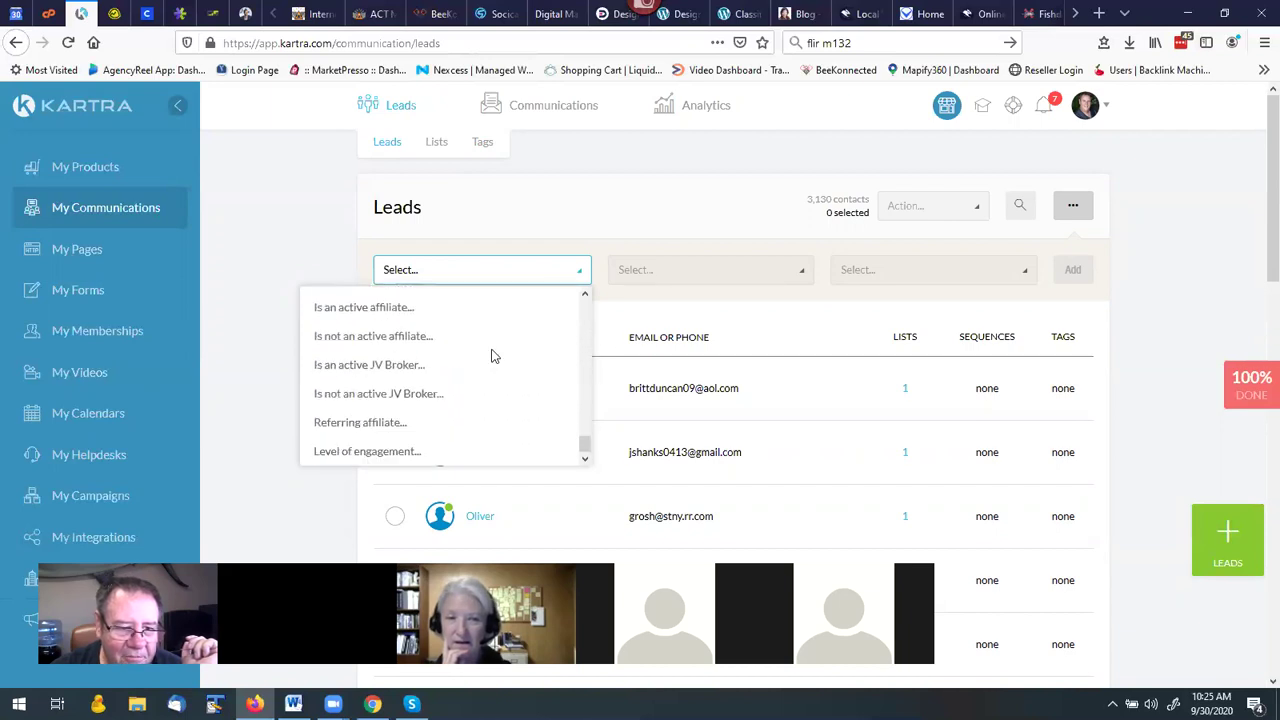
pyautogui.scroll(4, 410, 437)
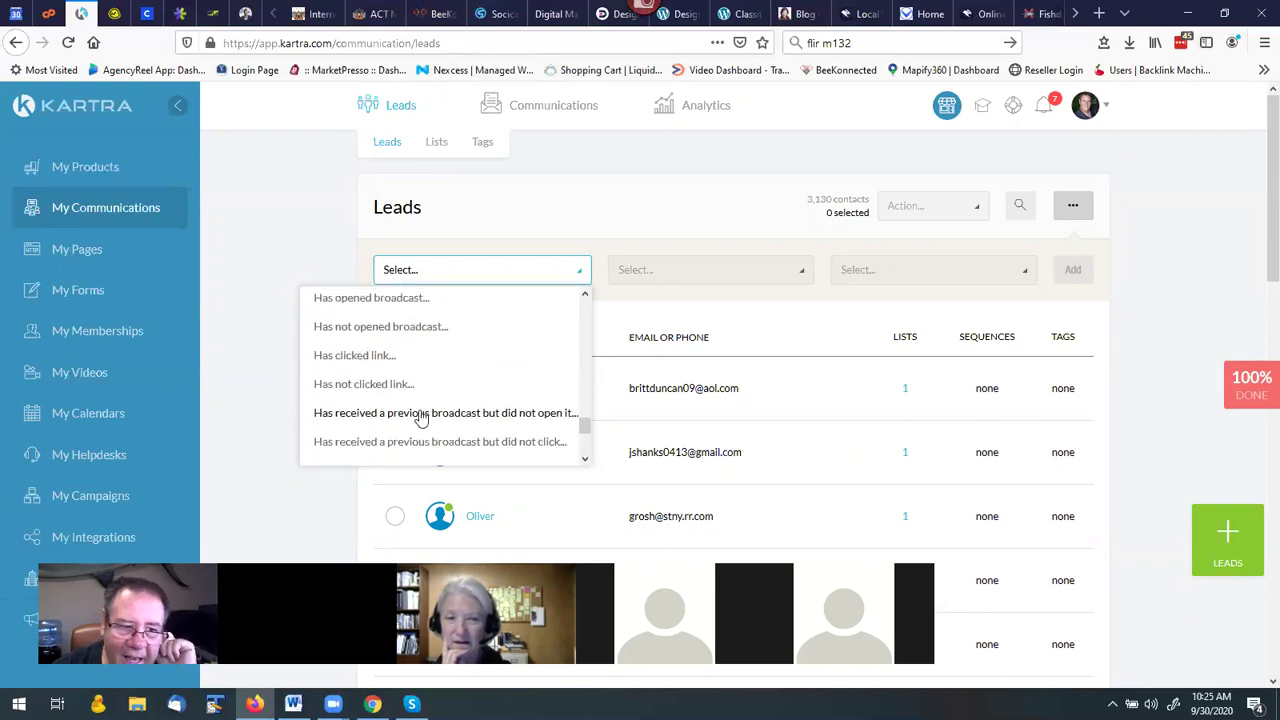
pyautogui.scroll(1, 418, 420)
pyautogui.scroll(3, 414, 418)
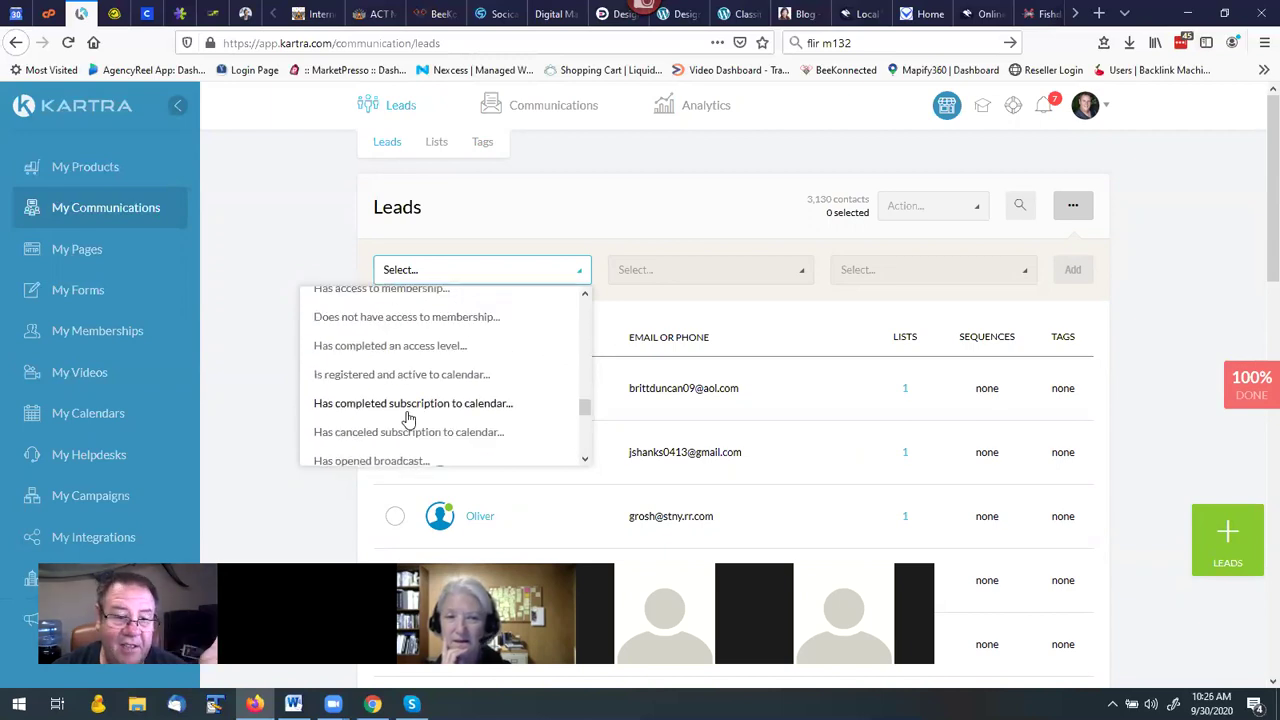
pyautogui.scroll(4, 398, 412)
pyautogui.scroll(5, 393, 413)
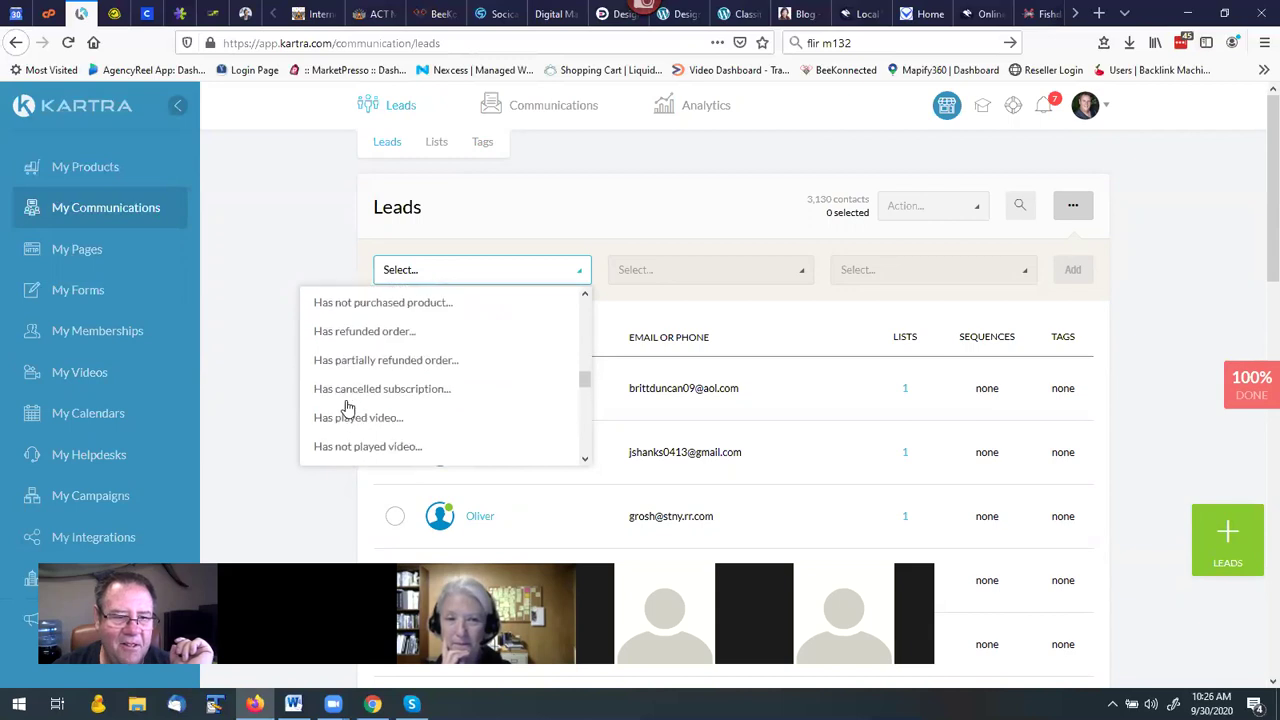
pyautogui.scroll(3, 325, 398)
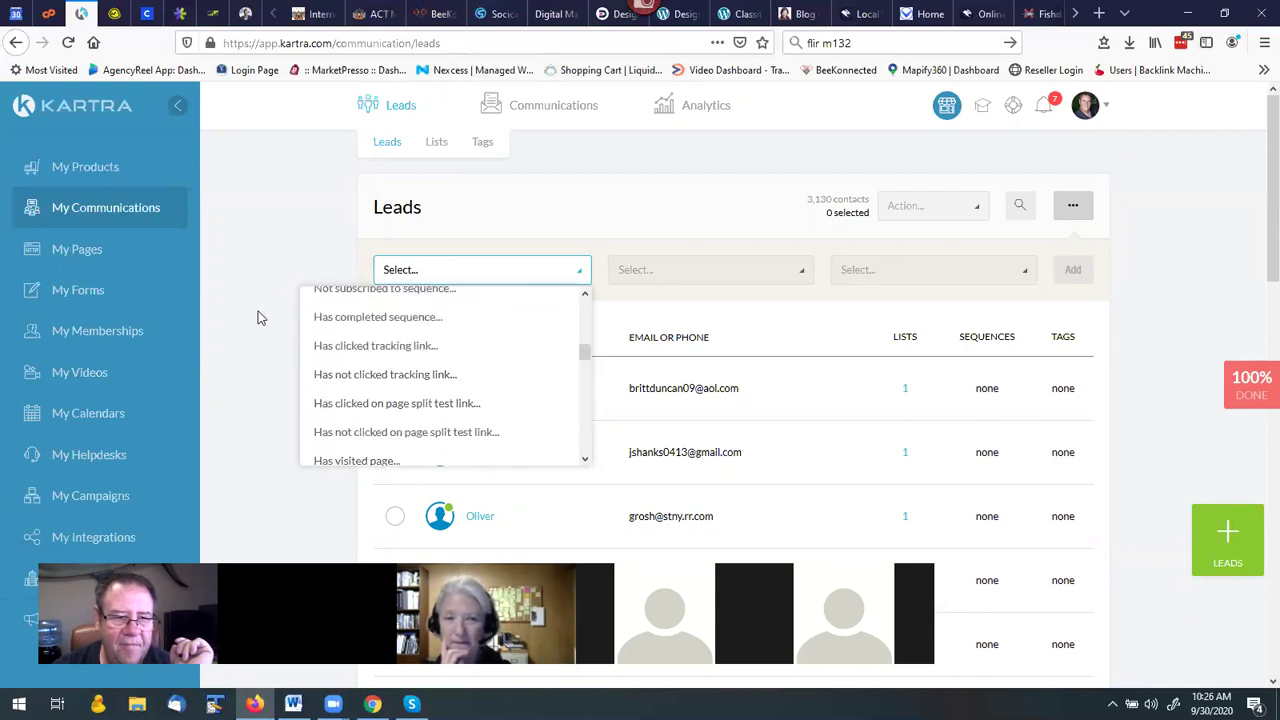
# Close the conditions list unchosen and review contacts, each with 1 list and no sequences or tags.
pyautogui.click(307, 246)
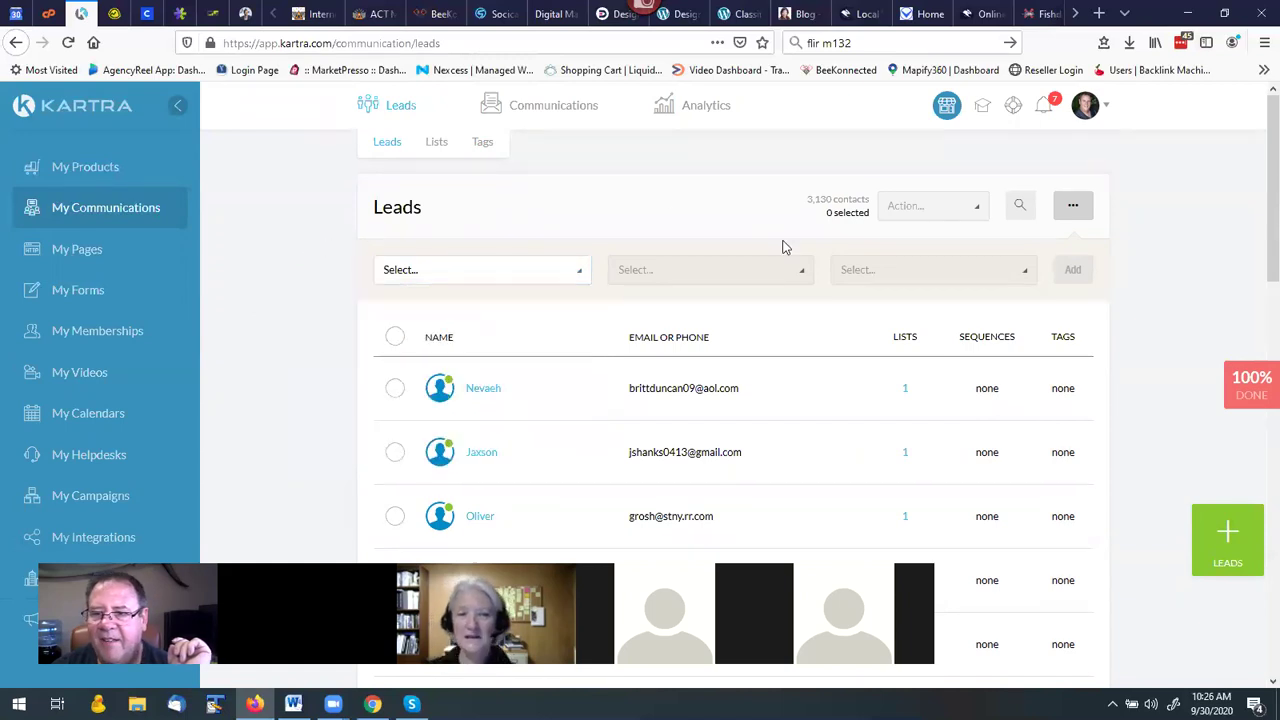
pyautogui.scroll(-3, 842, 248)
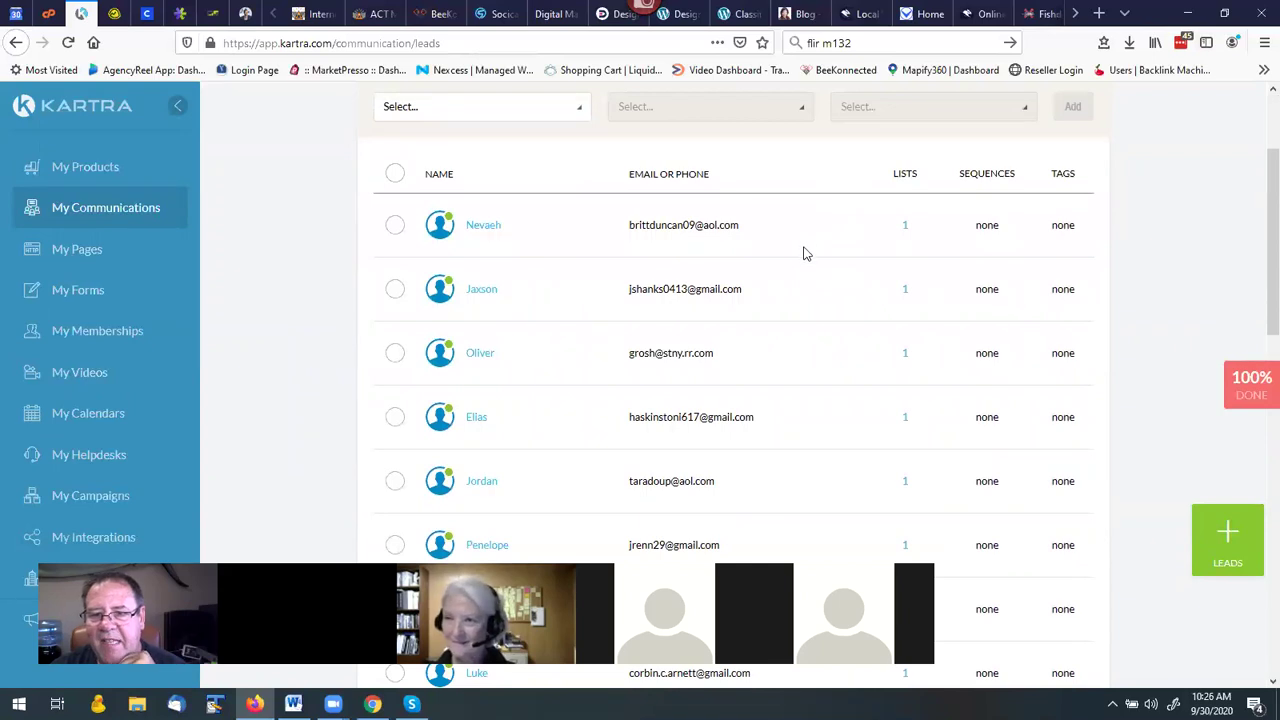
pyautogui.scroll(-3, 804, 250)
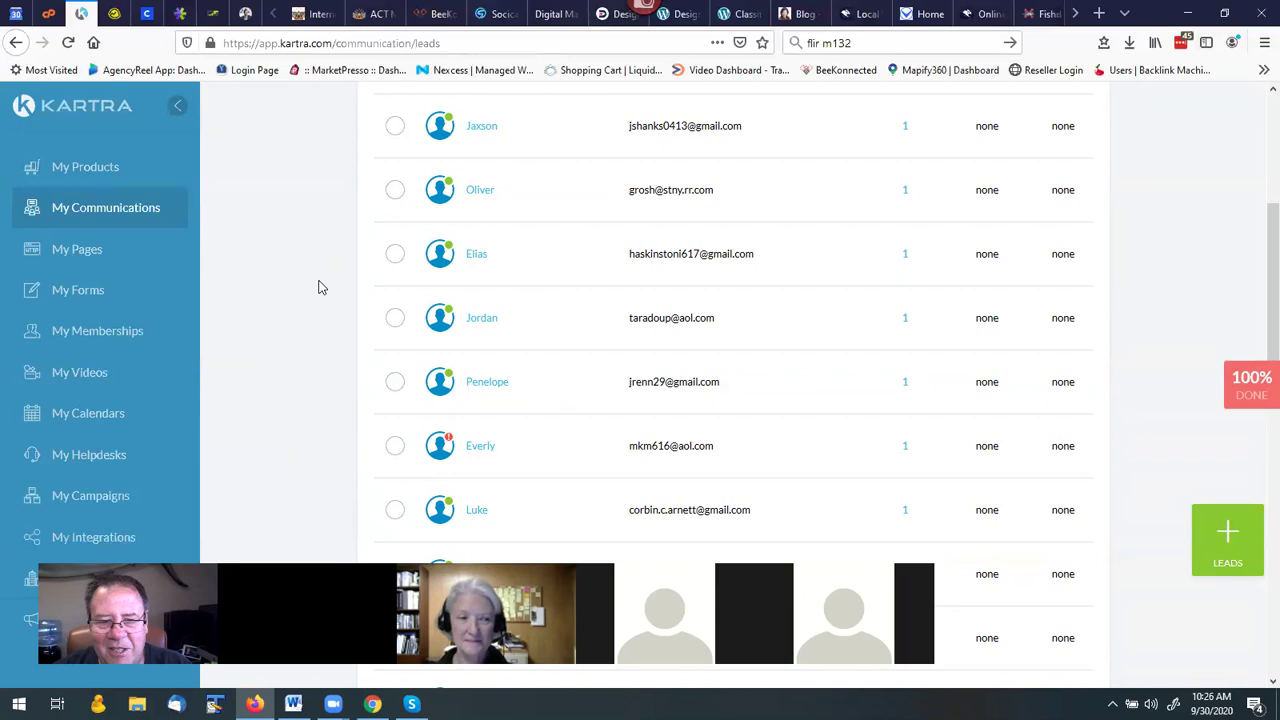
pyautogui.scroll(-2, 320, 285)
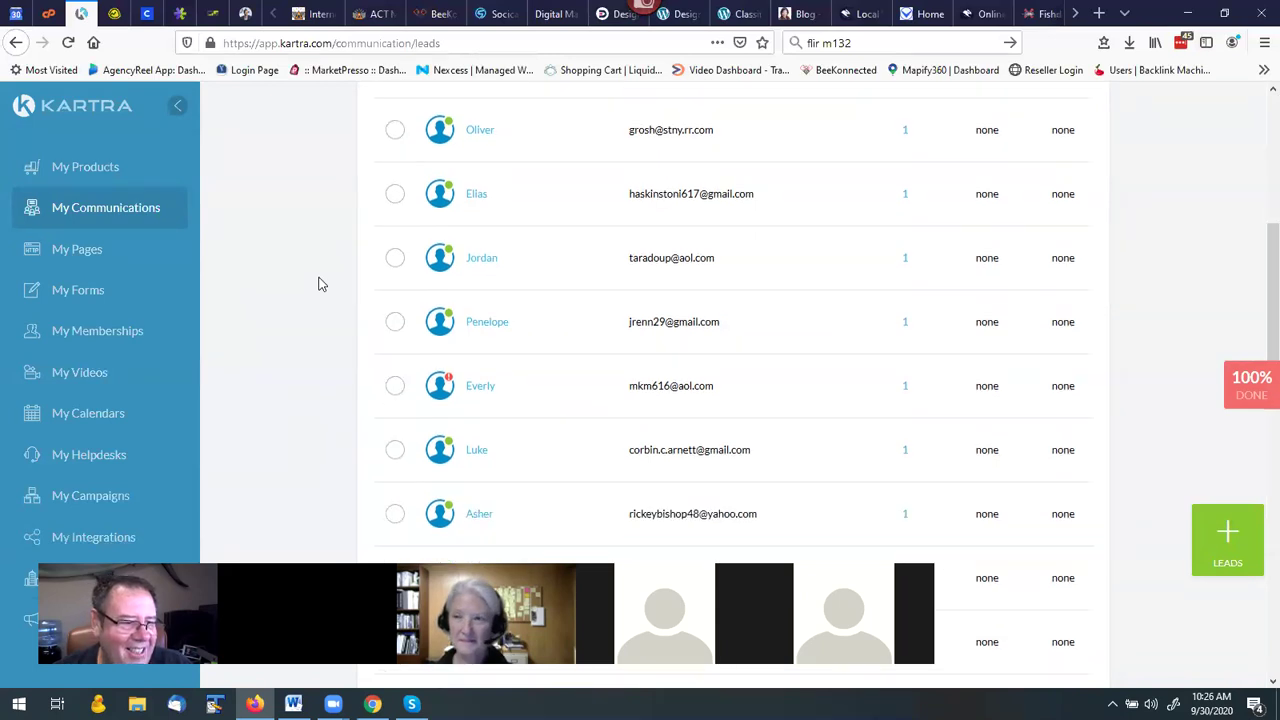
pyautogui.scroll(5, 317, 303)
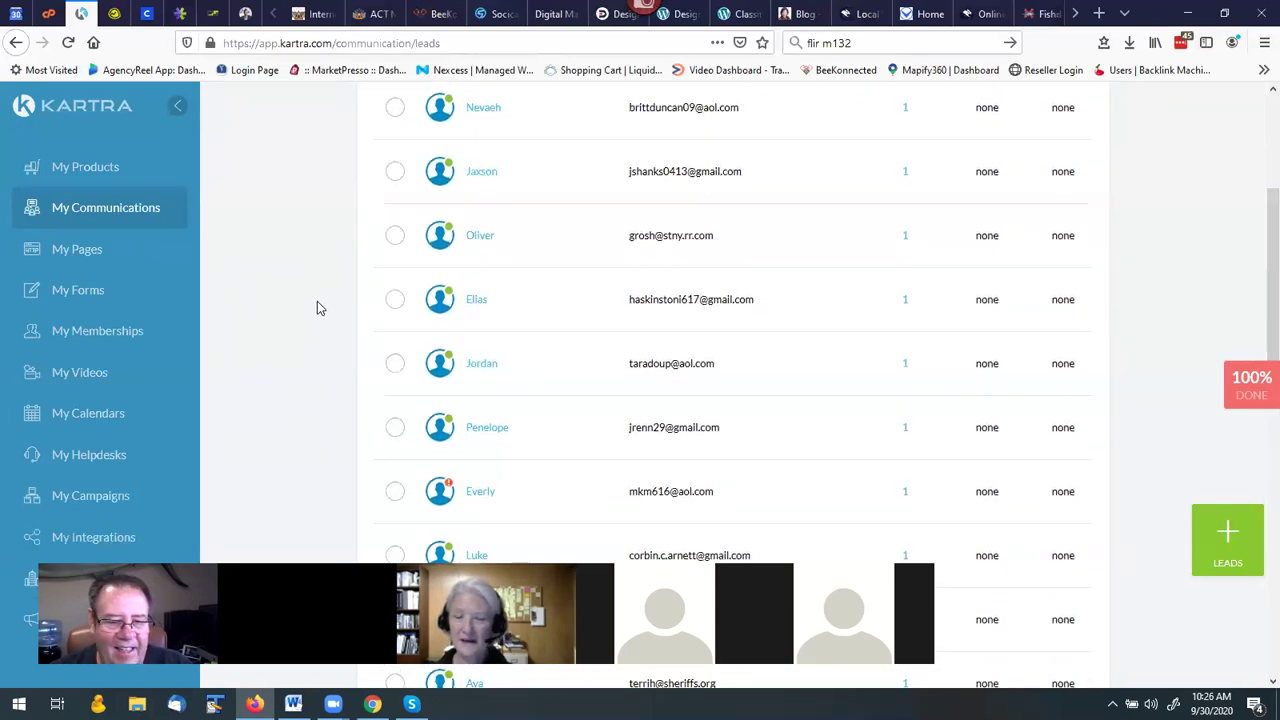
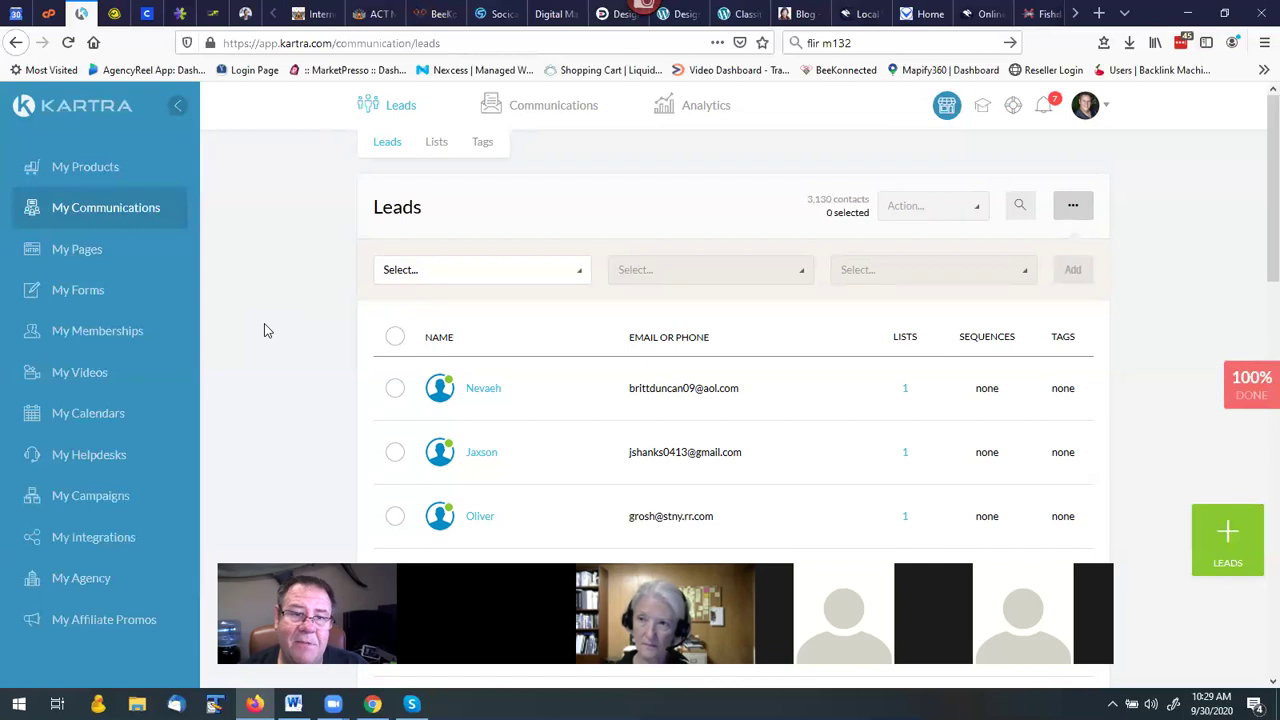
# Go to Communications > Sequences and open the New sequence dialog with +SEQUENCE.
pyautogui.moveTo(561, 119)
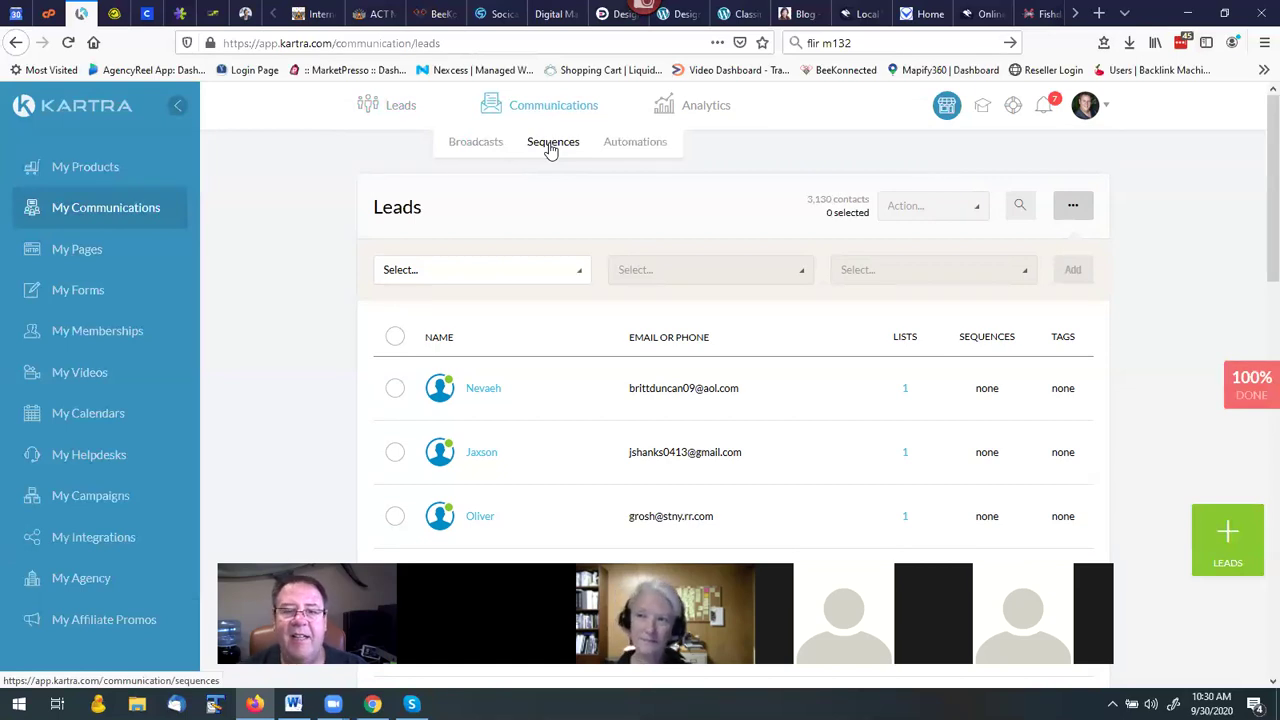
pyautogui.click(550, 146)
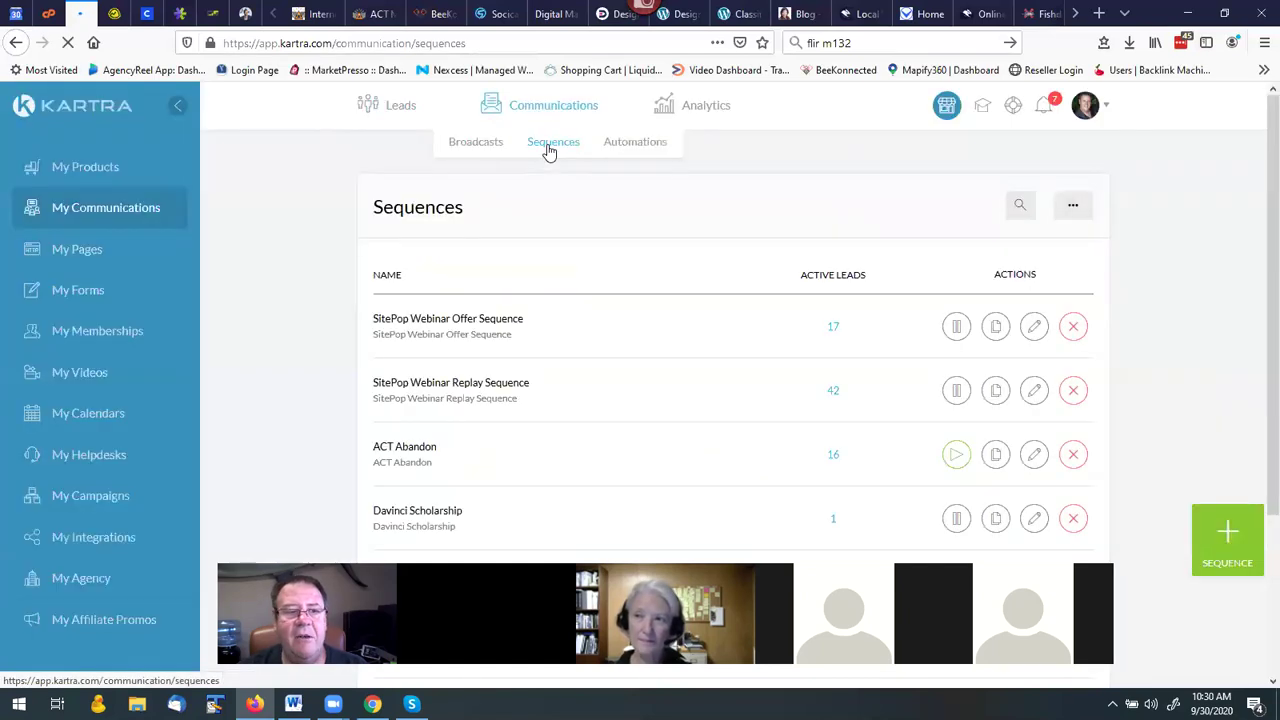
pyautogui.click(1227, 527)
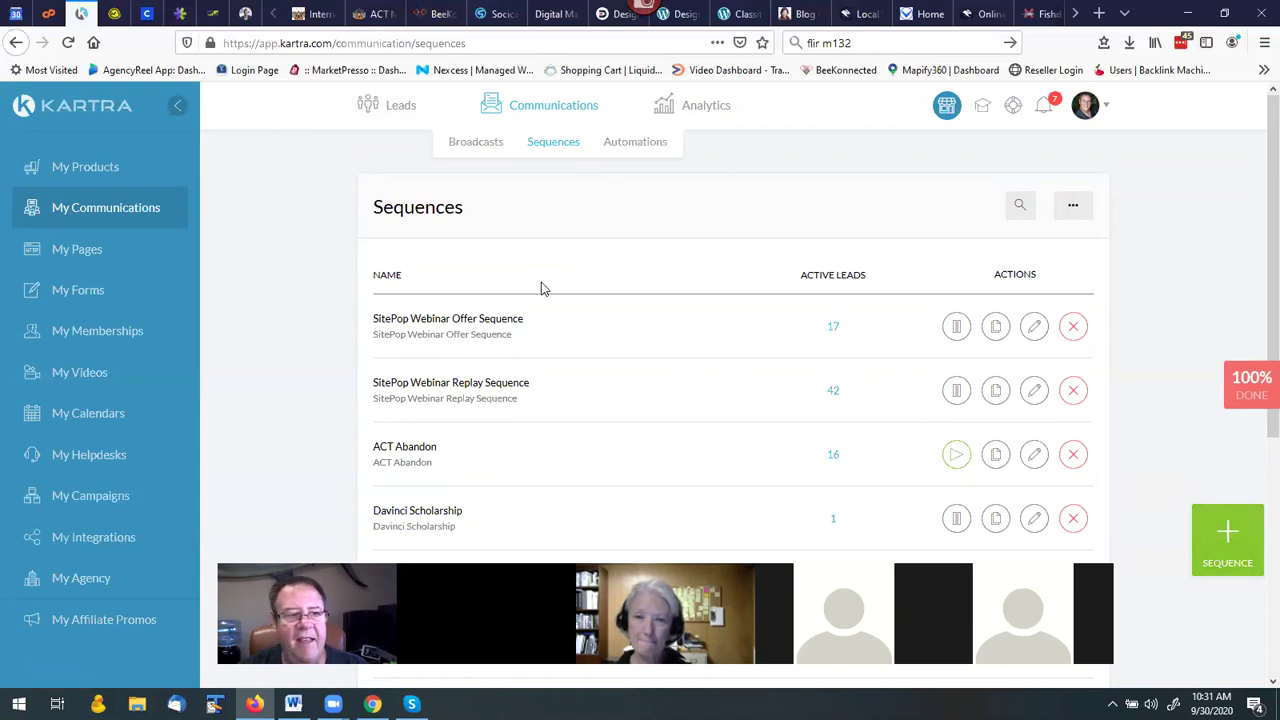
pyautogui.click(1228, 535)
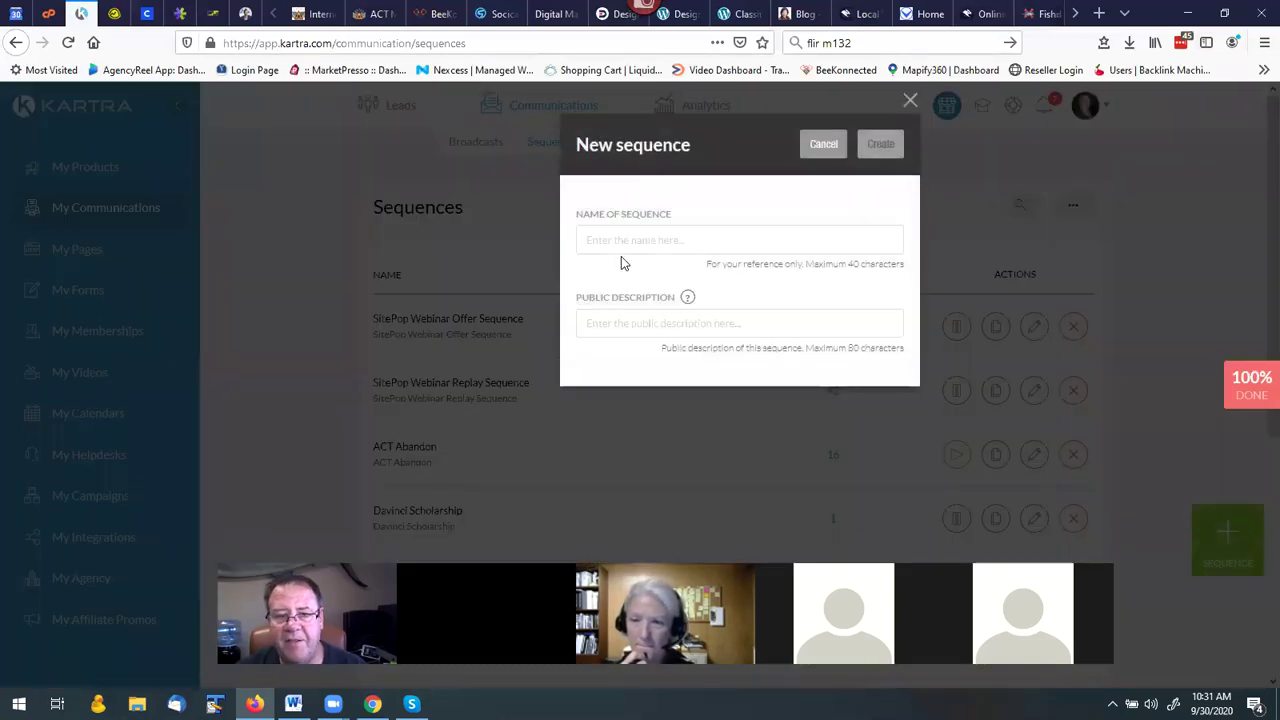
# Create a sequence named 'test' with the public description 'test'.
pyautogui.click(617, 248)
pyautogui.write('test')
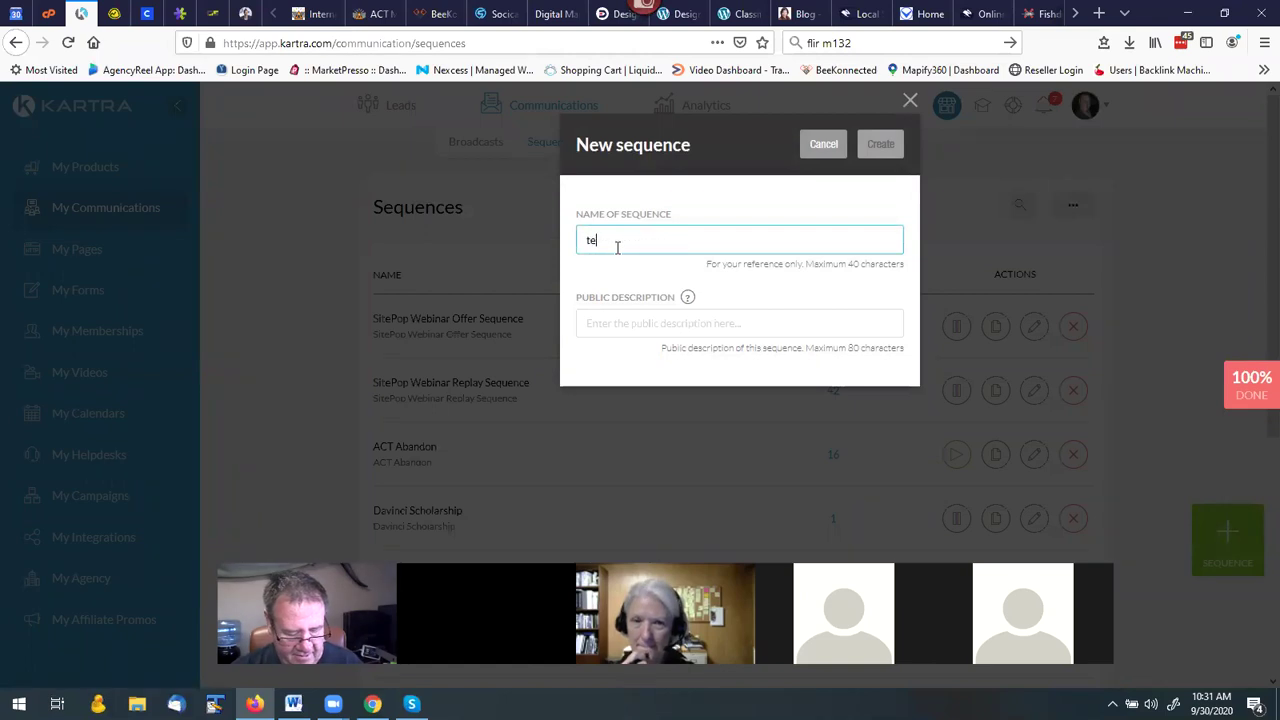
pyautogui.click(611, 326)
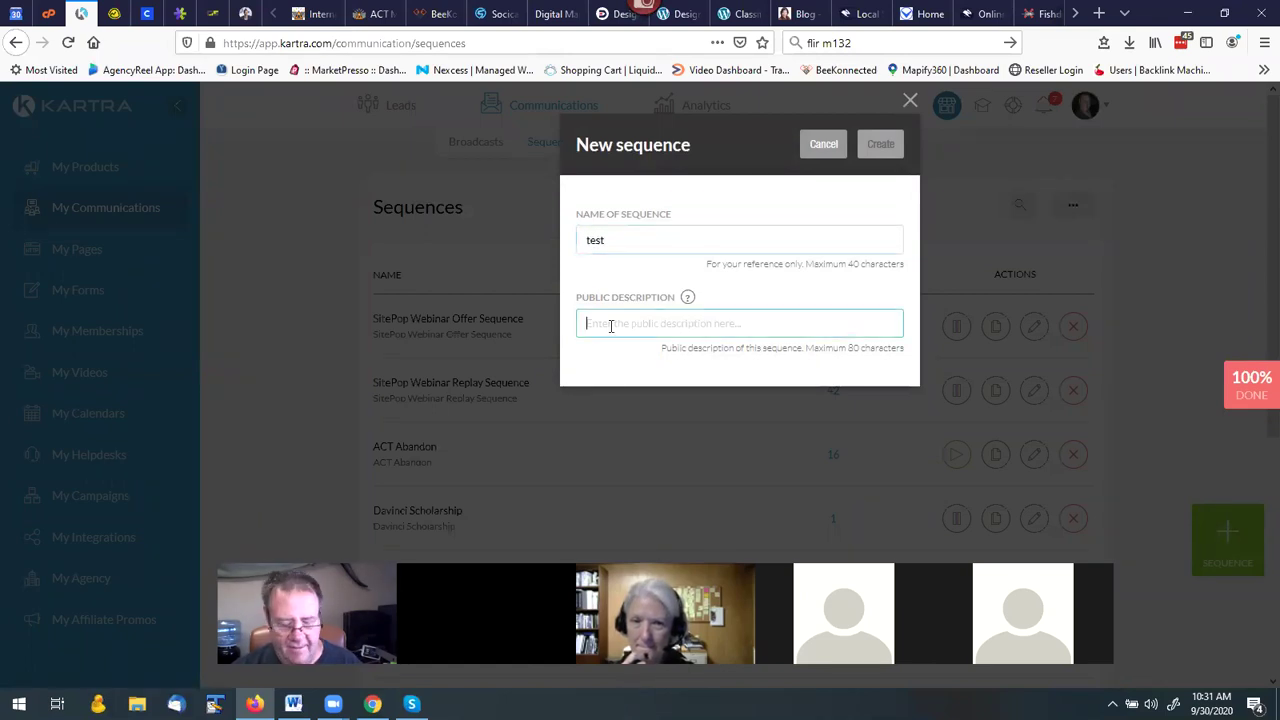
pyautogui.write('test')
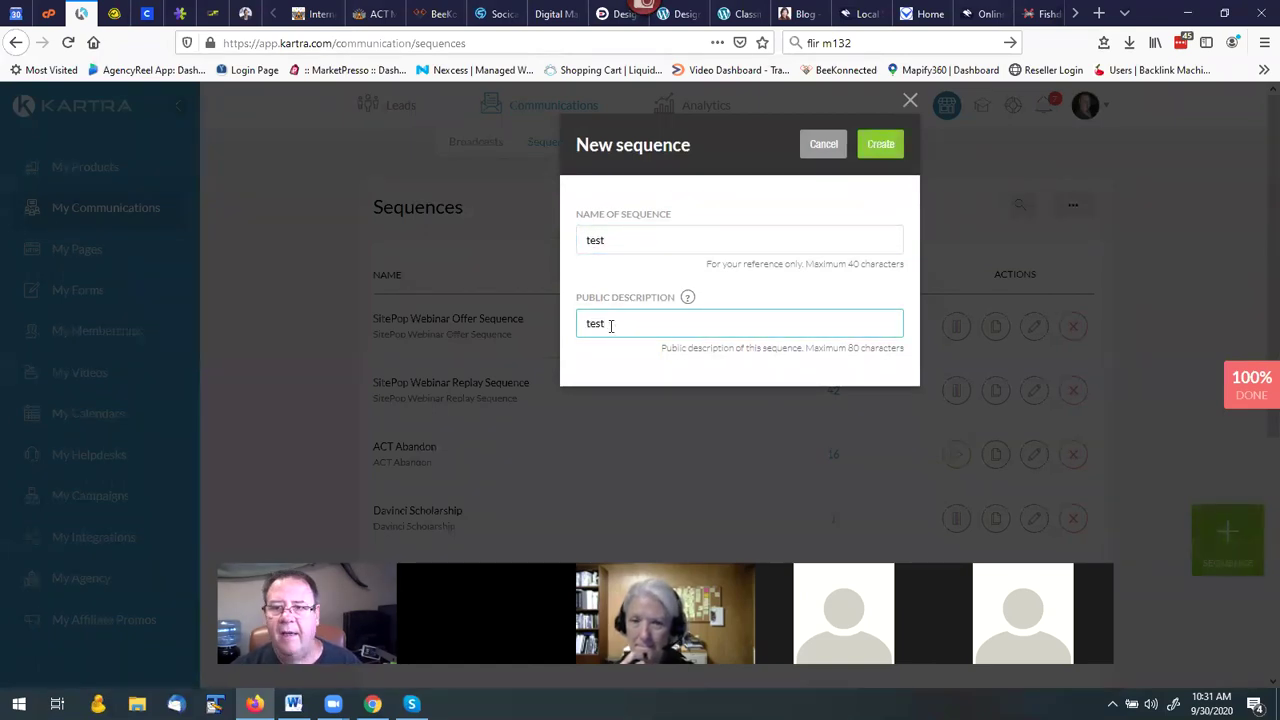
pyautogui.click(873, 143)
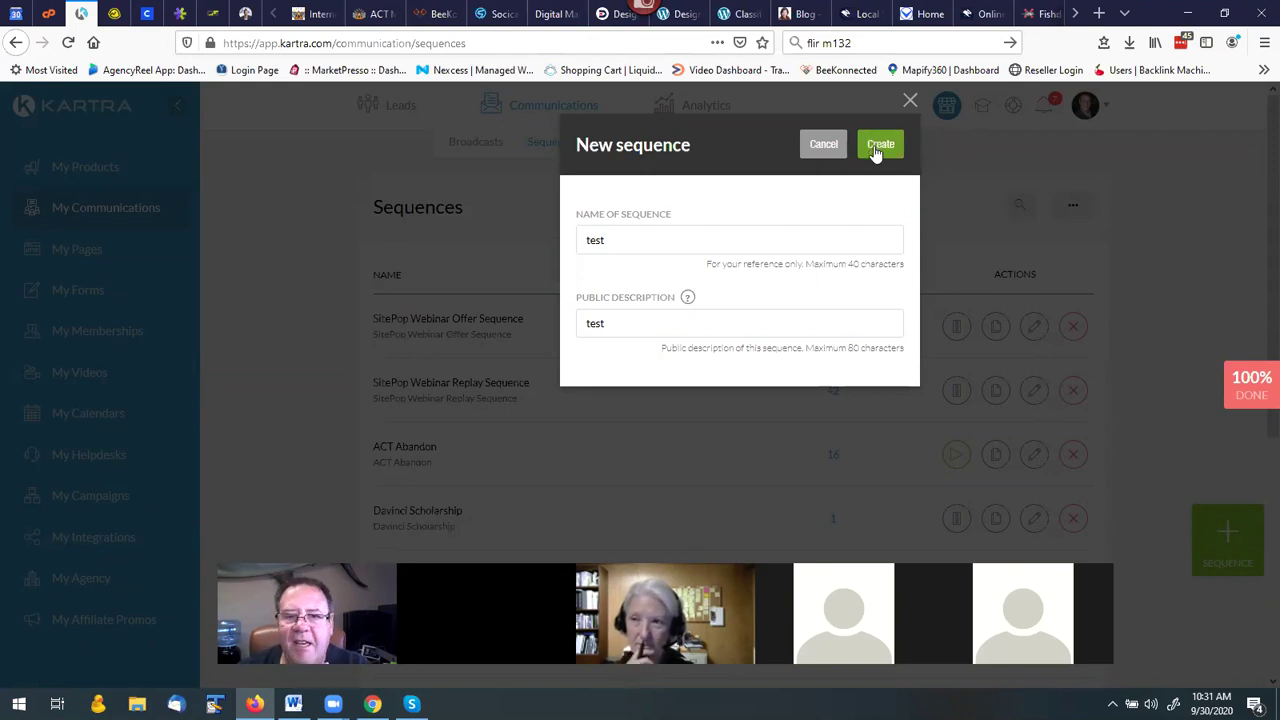
pyautogui.click(874, 147)
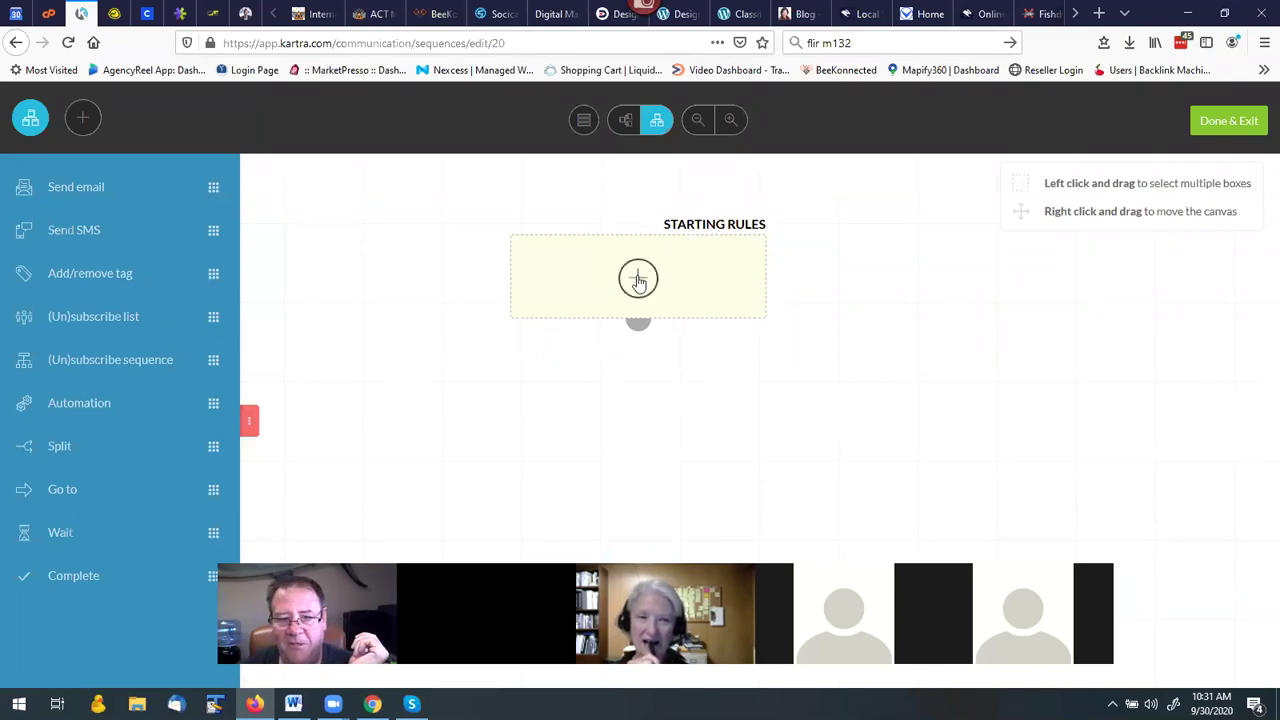
# Save the ACT Elvis Funnel Optin form as the starting rule and drop a Send email step below it.
pyautogui.click(638, 280)
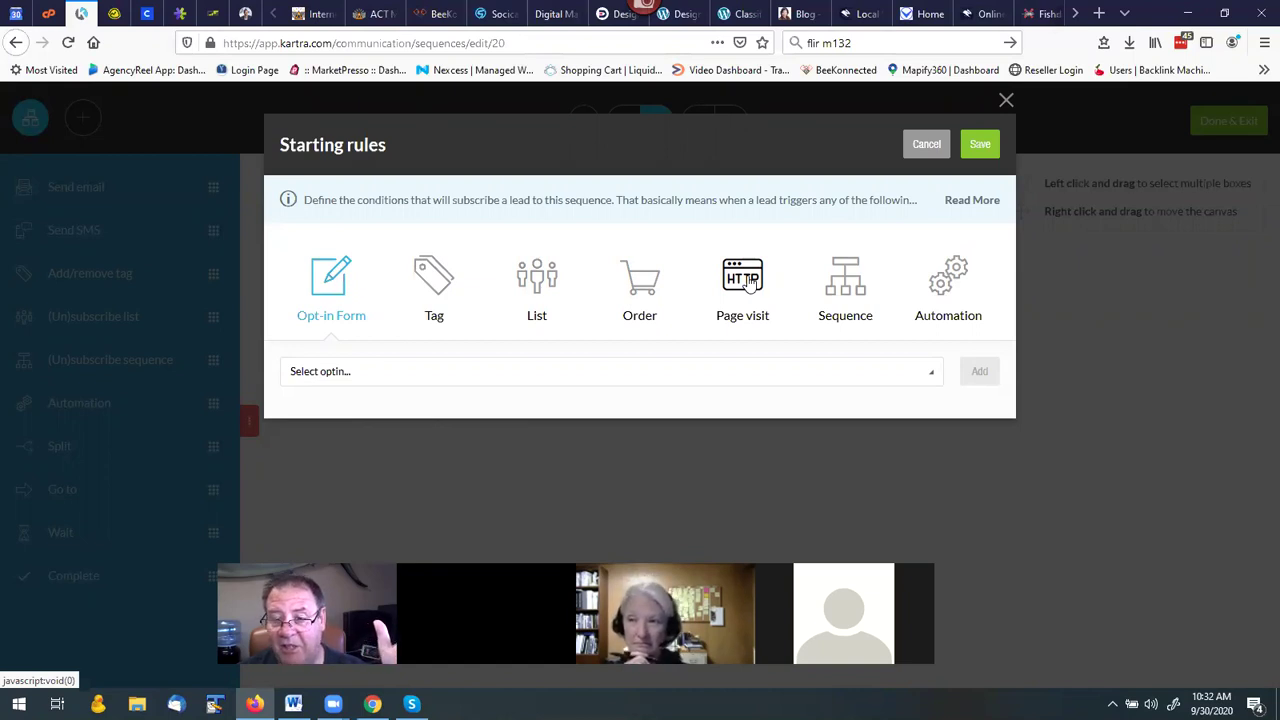
pyautogui.click(318, 293)
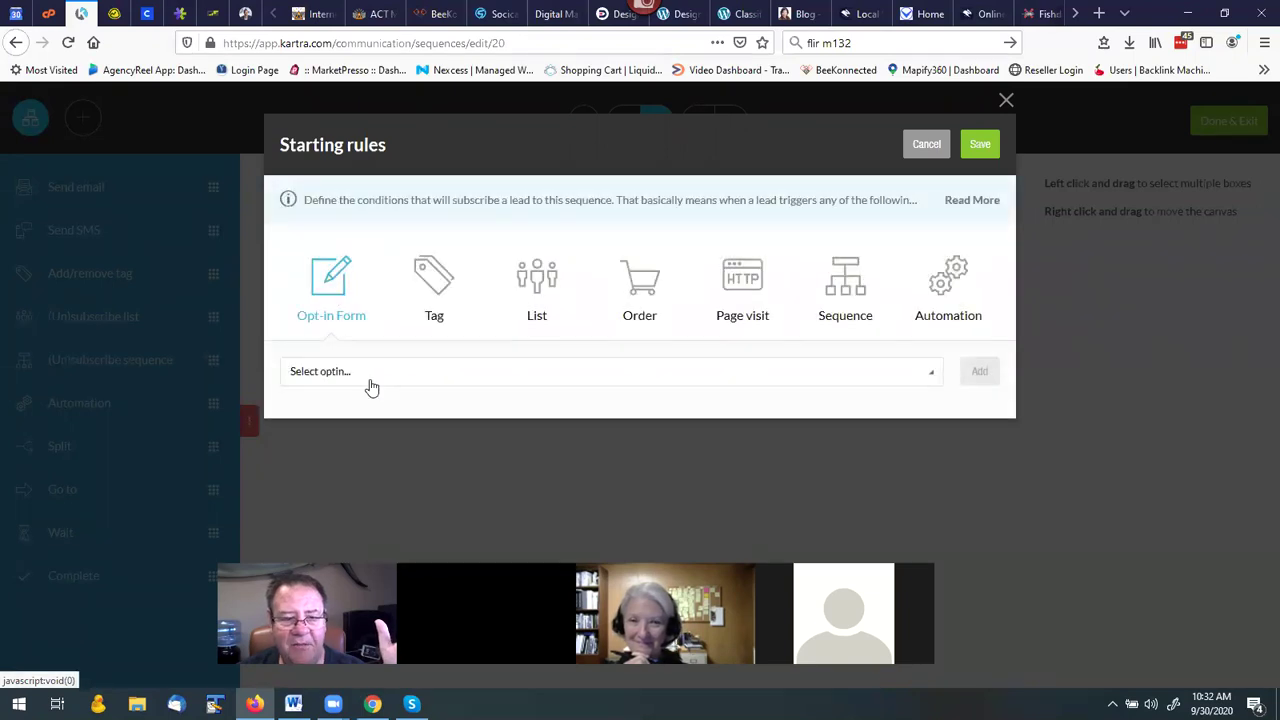
pyautogui.click(371, 380)
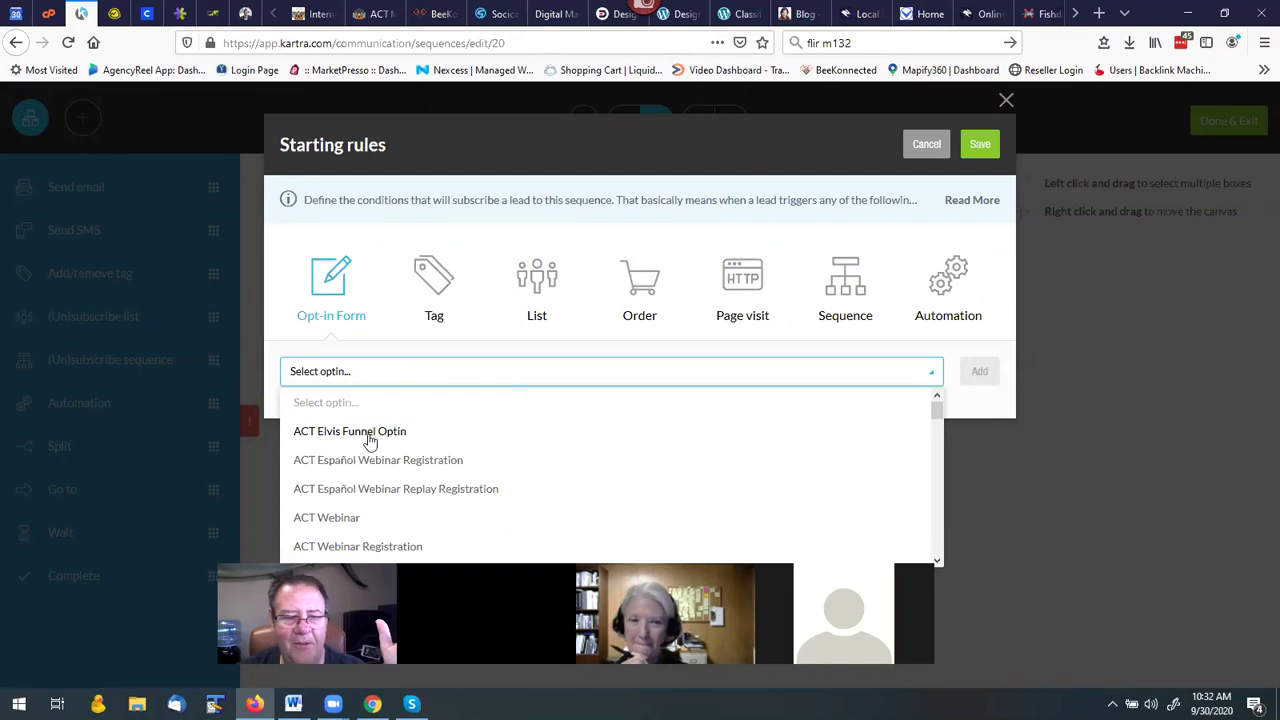
pyautogui.click(382, 436)
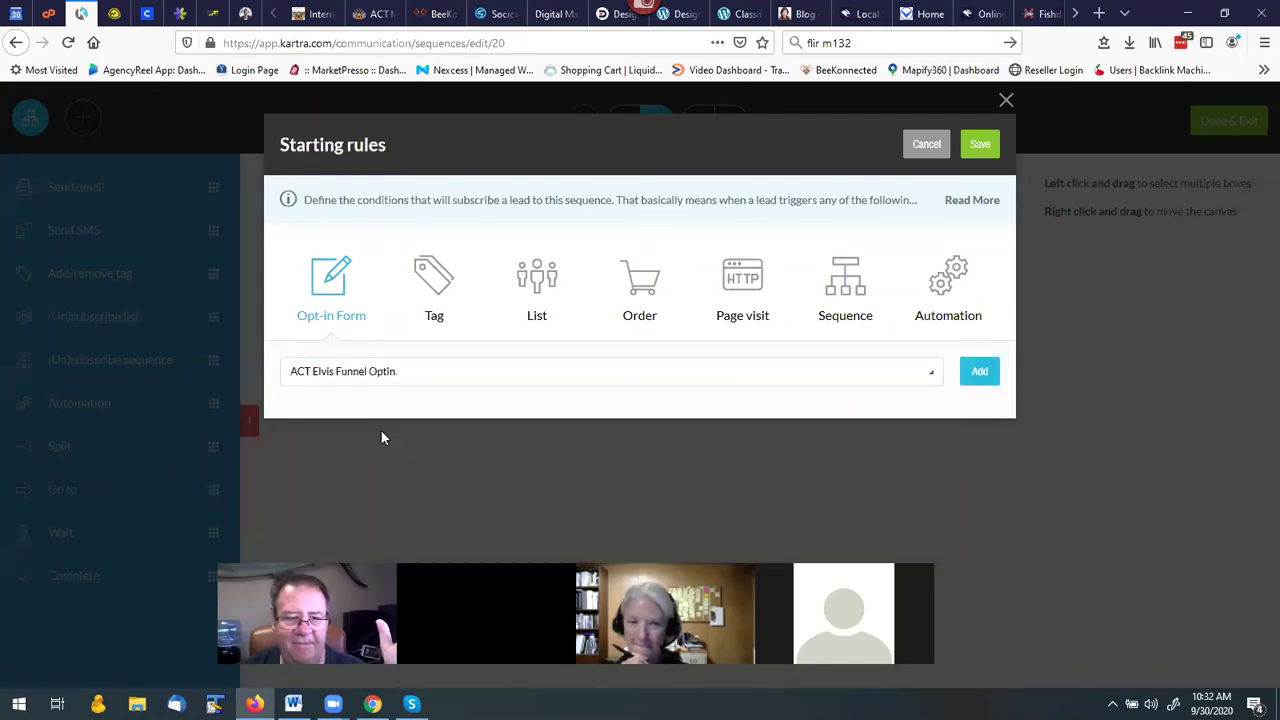
pyautogui.click(979, 373)
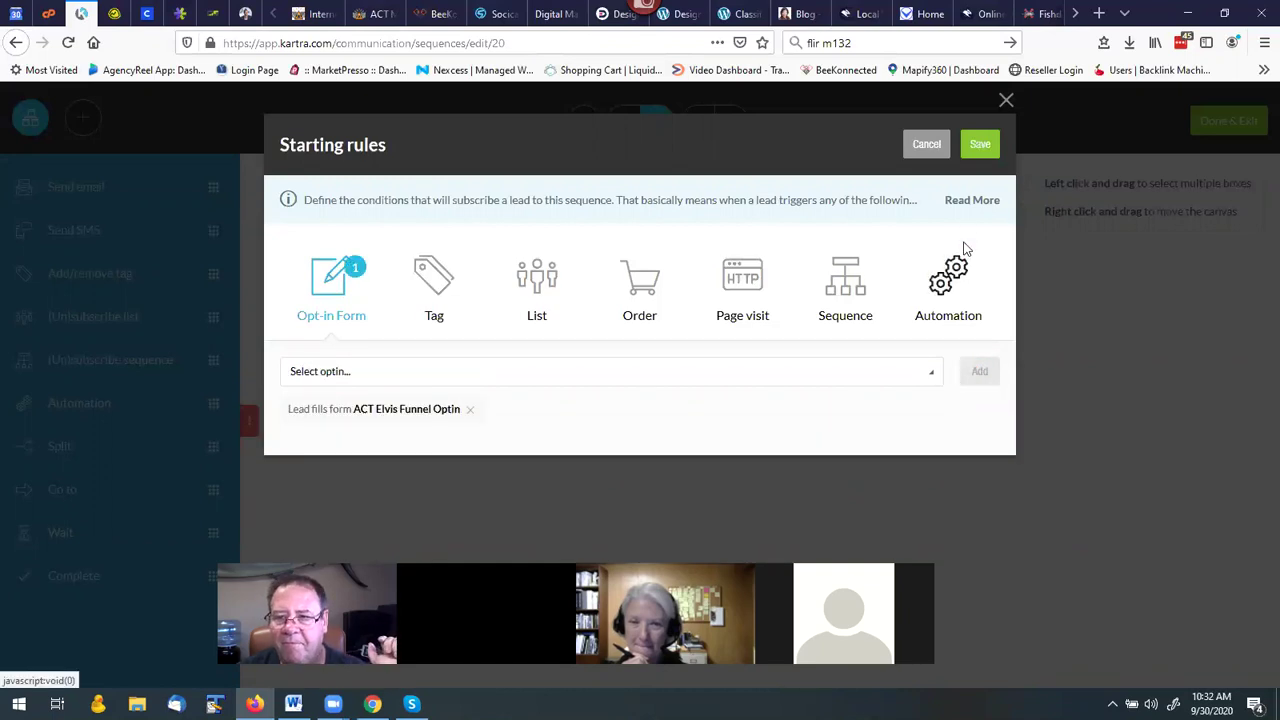
pyautogui.click(979, 147)
pyautogui.moveTo(604, 281)
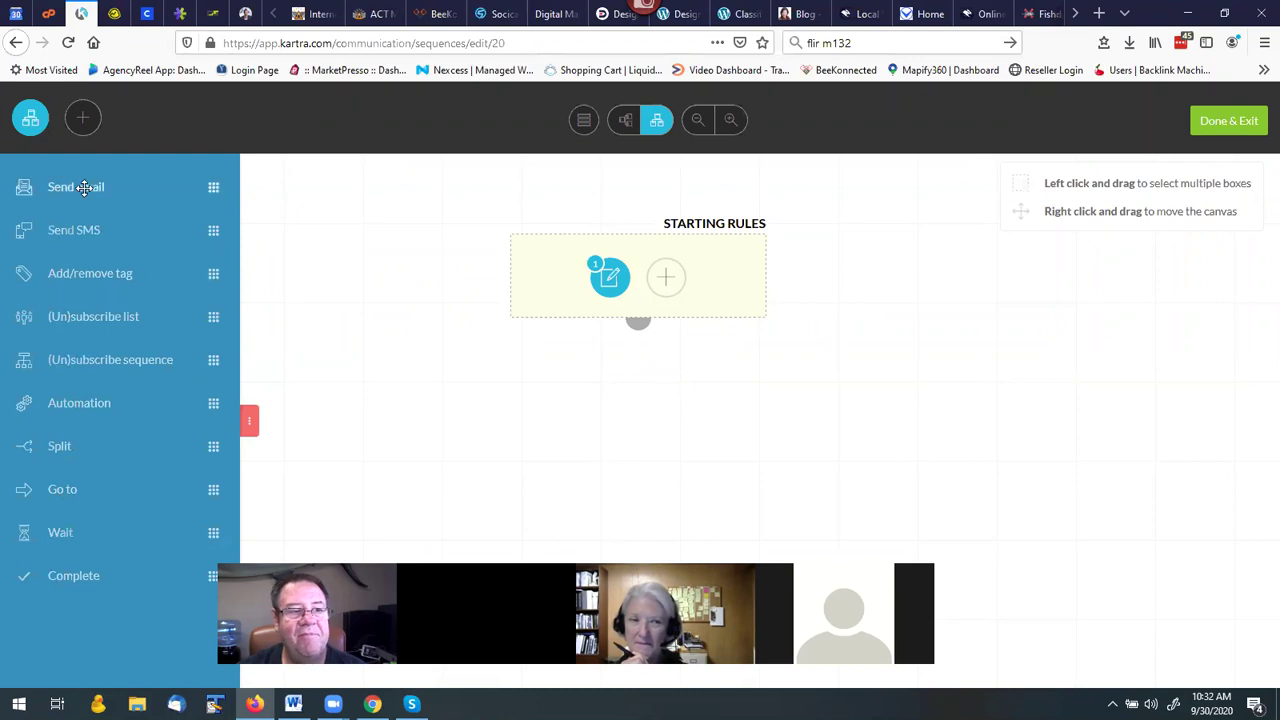
pyautogui.moveTo(84, 188); pyautogui.dragTo(617, 392)
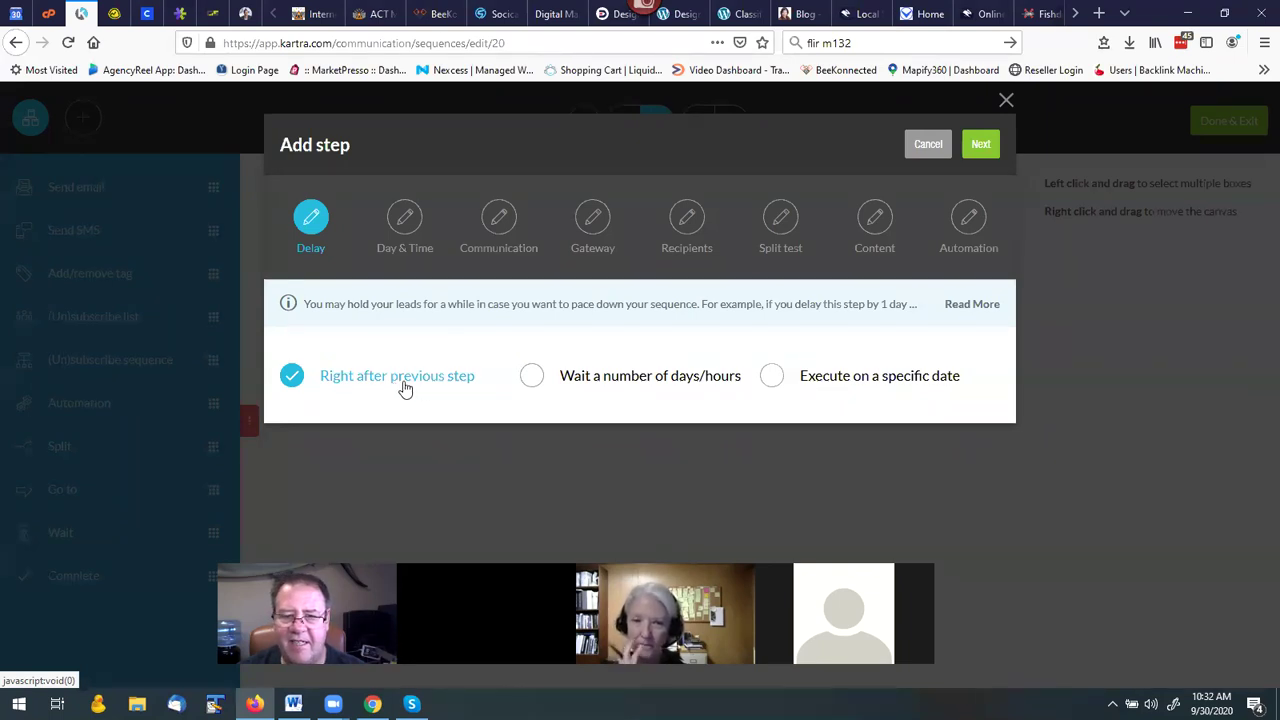
# Set the email step's delay to wait 0 days and 1 hour after the previous step.
pyautogui.click(531, 377)
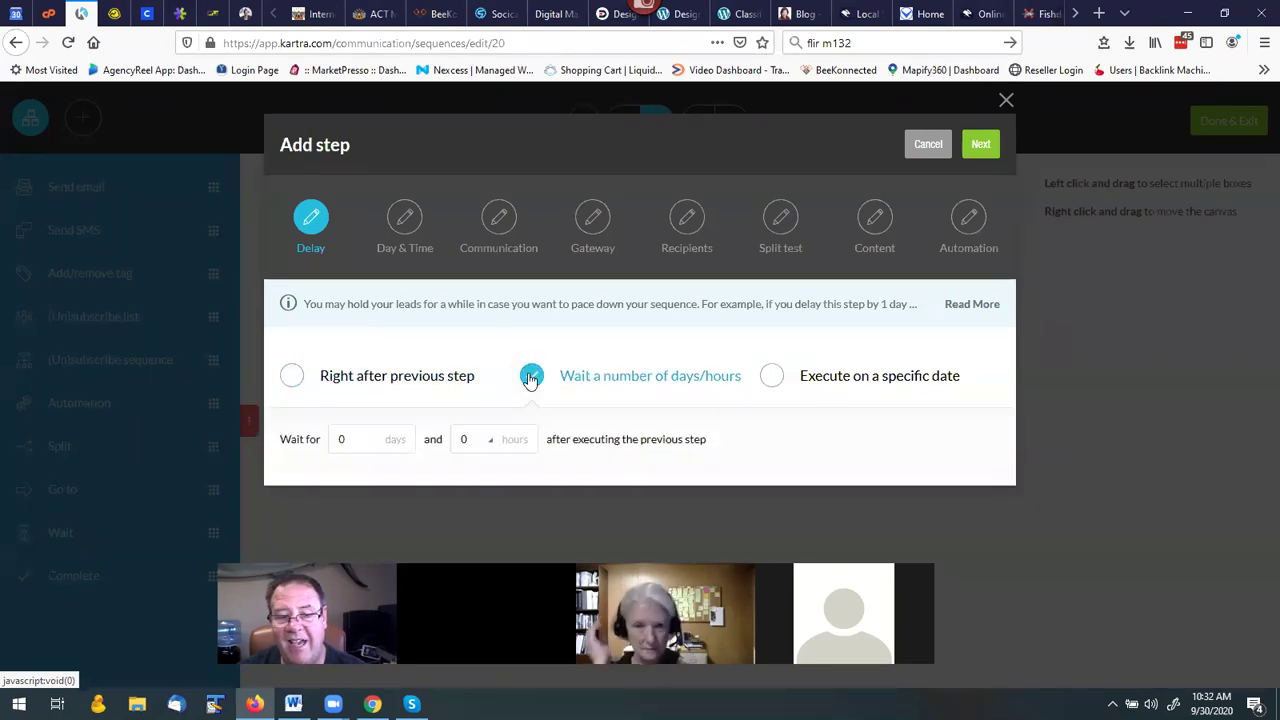
pyautogui.click(469, 451)
pyautogui.click(466, 287)
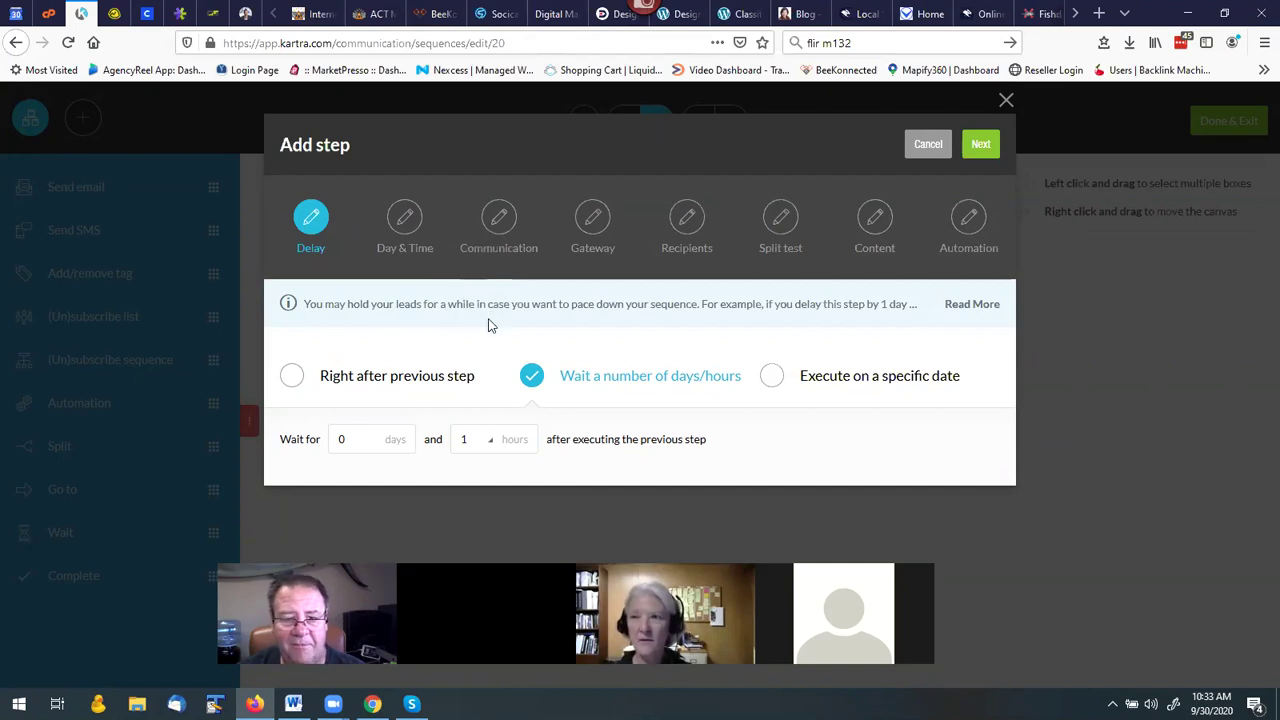
pyautogui.click(981, 146)
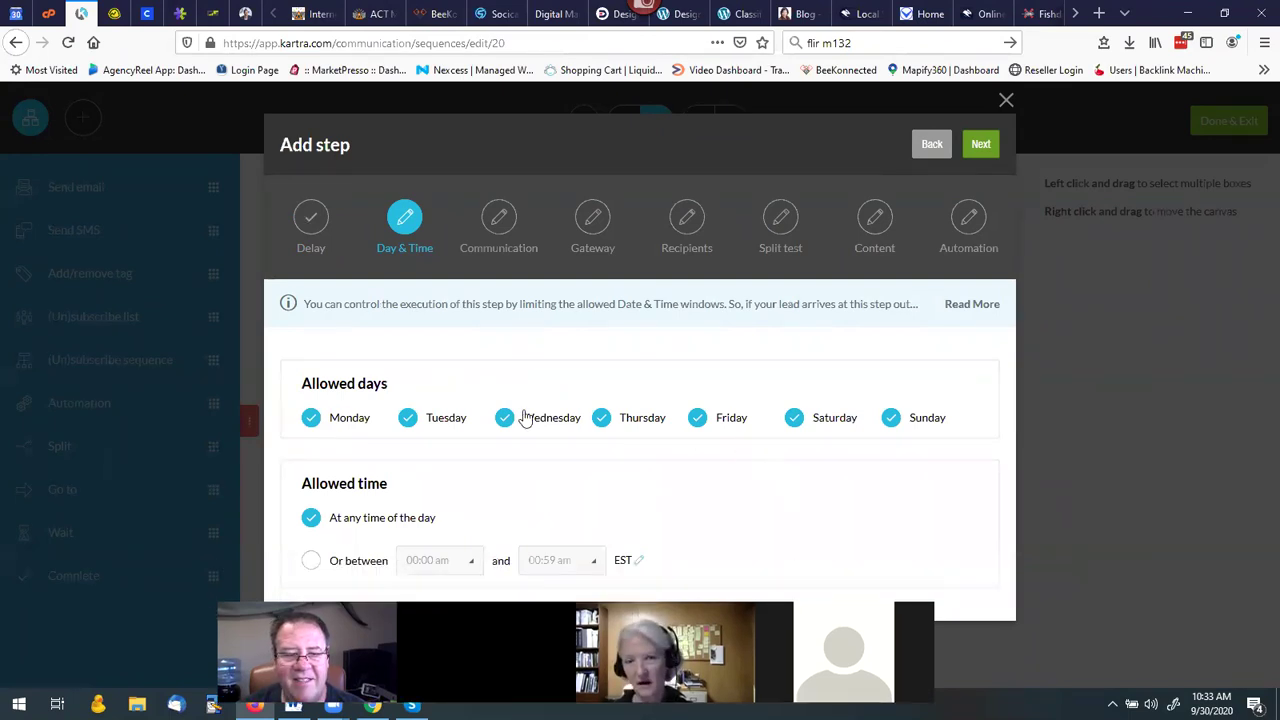
# Keep all seven days, including Sunday, allowed at any time of day.
pyautogui.click(891, 420)
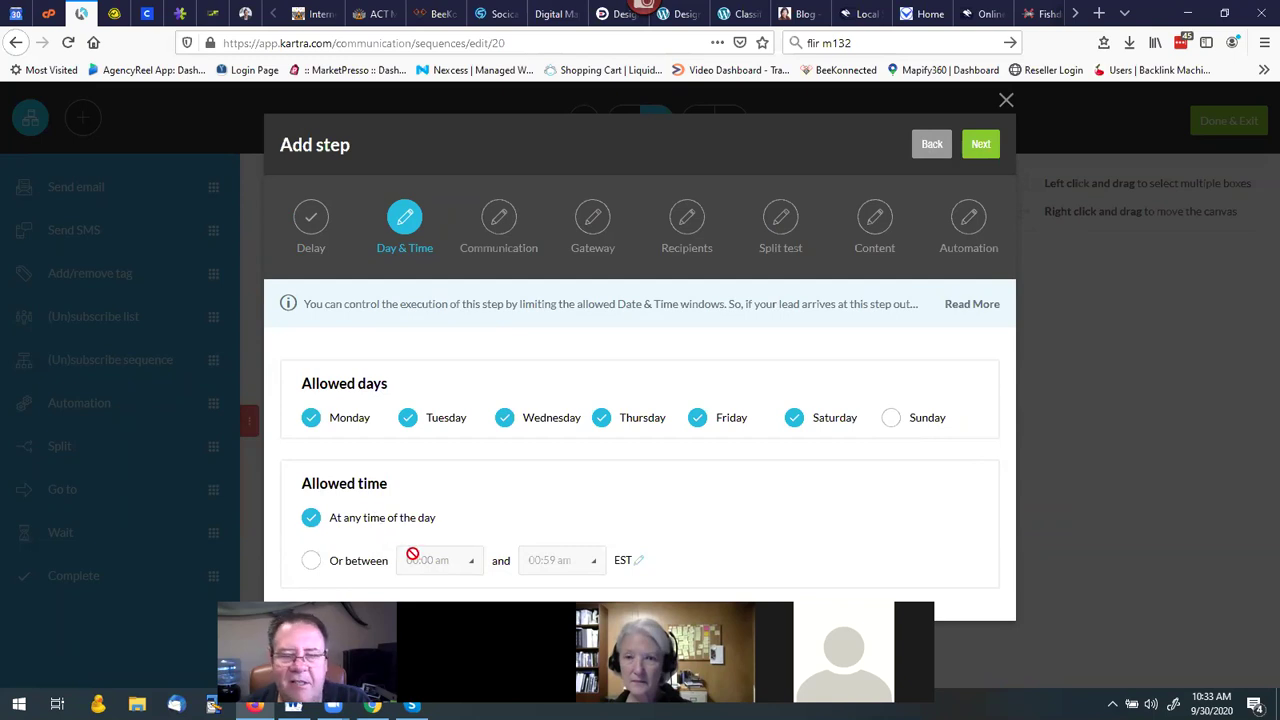
pyautogui.click(891, 420)
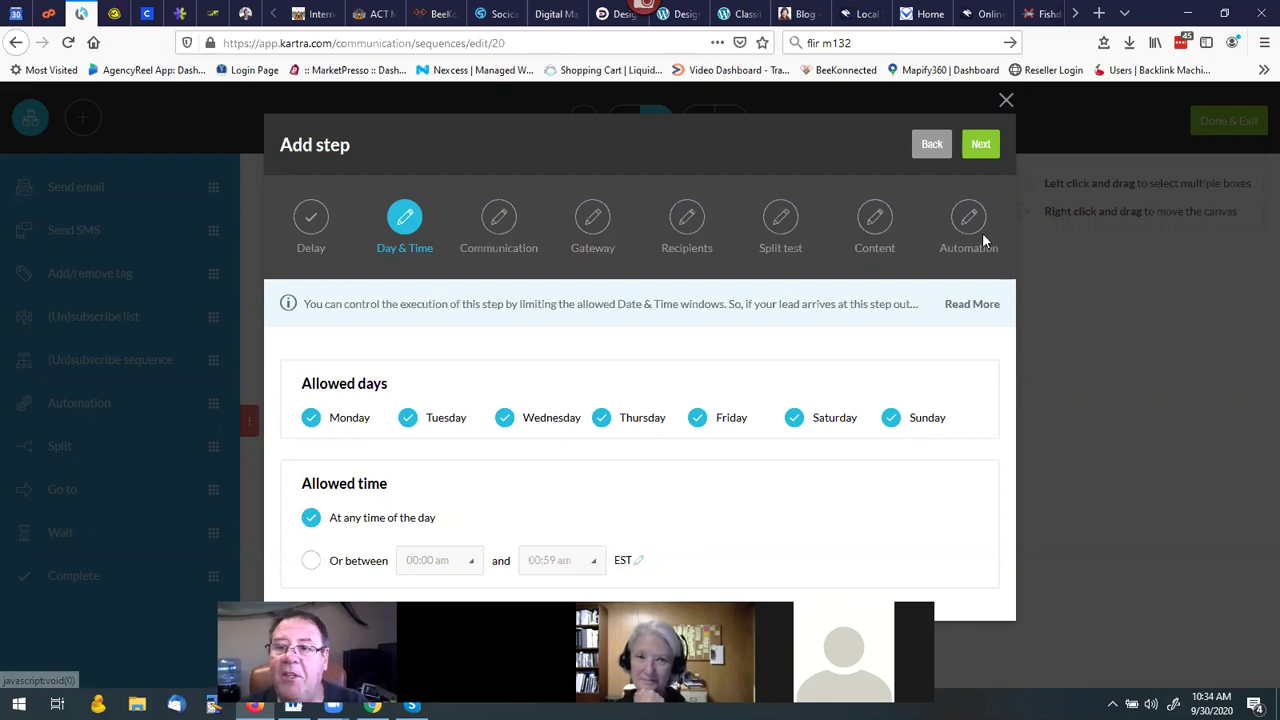
pyautogui.click(980, 146)
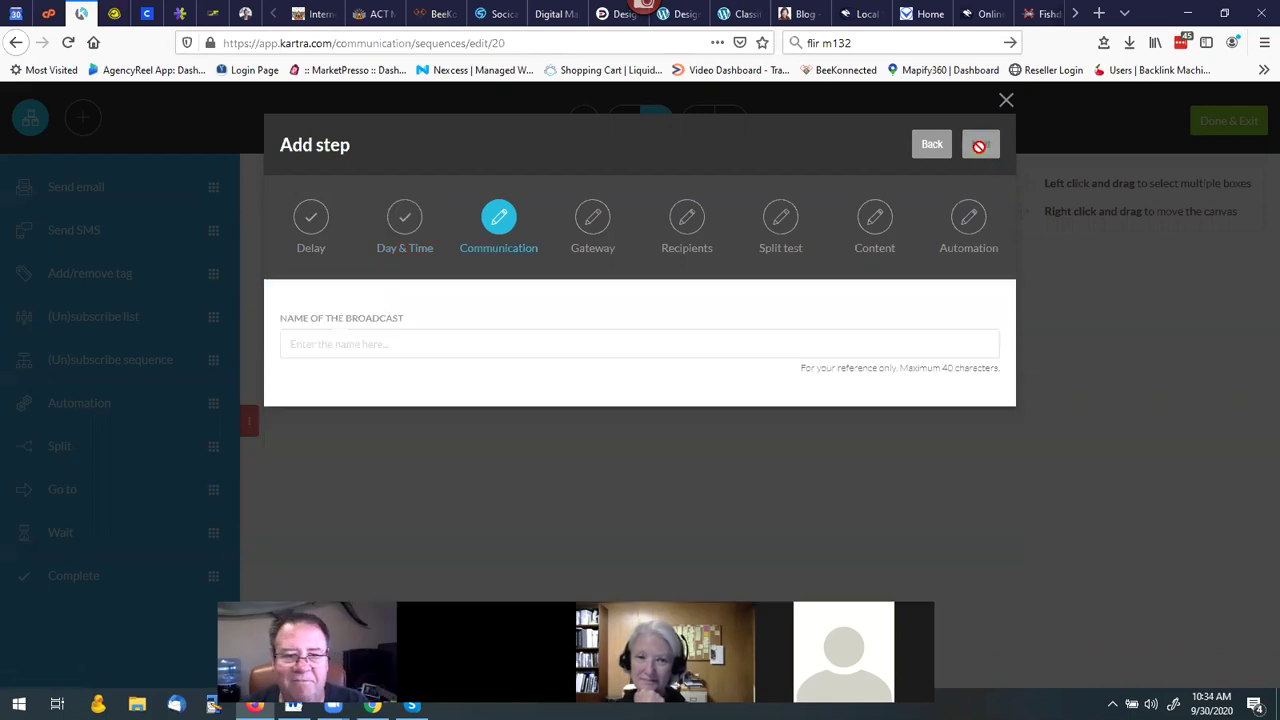
# Name the broadcast 'tet' and keep the default KartraMail gateway settings.
pyautogui.click(340, 343)
pyautogui.write('tets1')
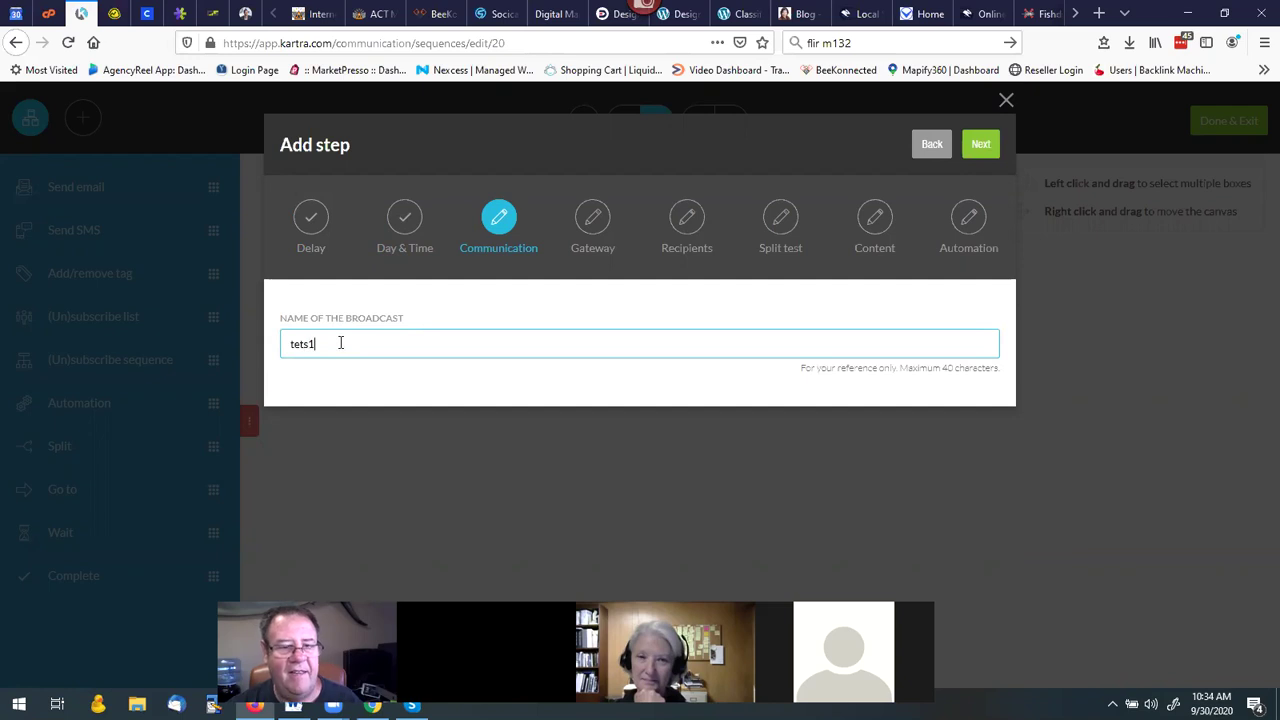
pyautogui.click(980, 148)
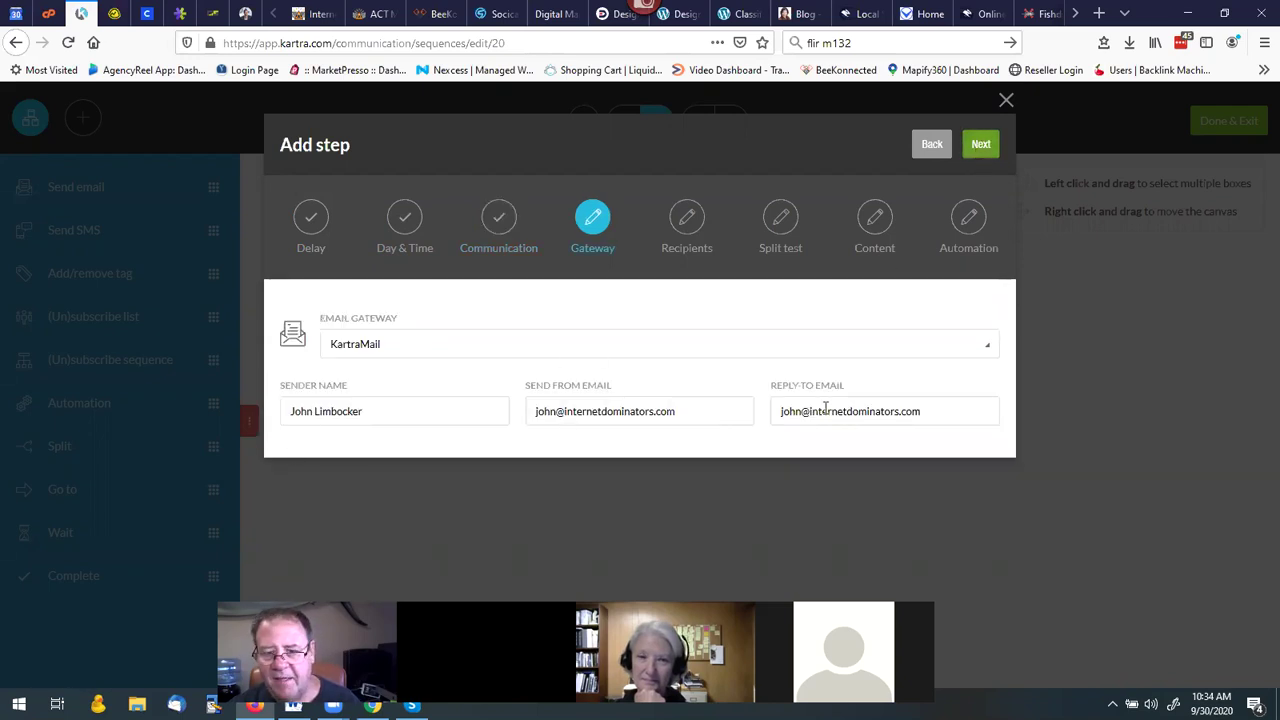
pyautogui.click(980, 142)
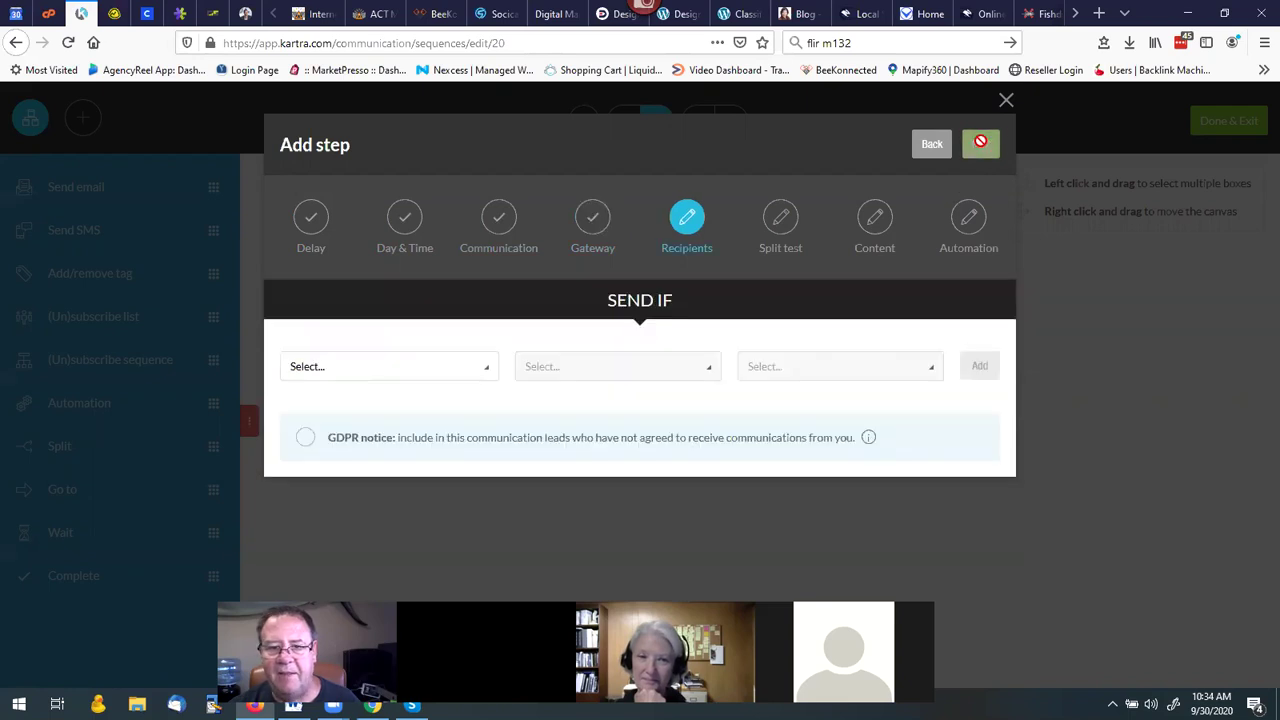
# Send to anyone reaching this step, including leads without GDPR consent.
pyautogui.click(363, 368)
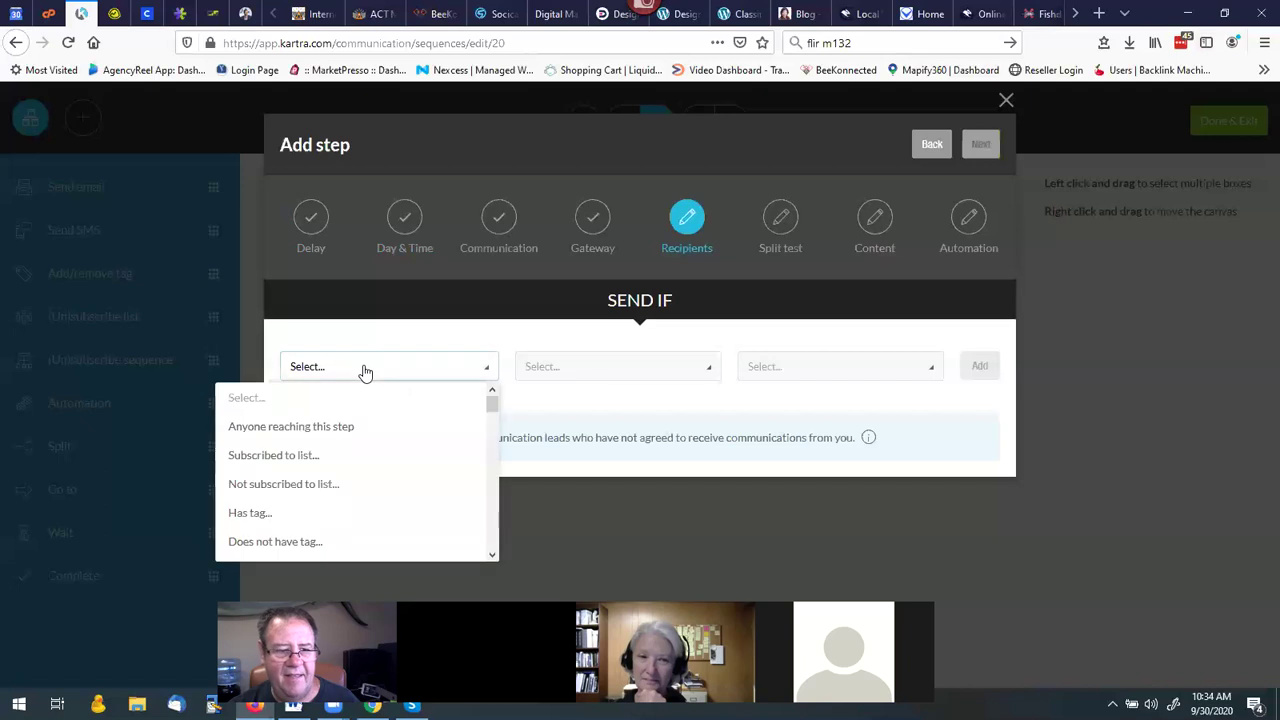
pyautogui.click(300, 426)
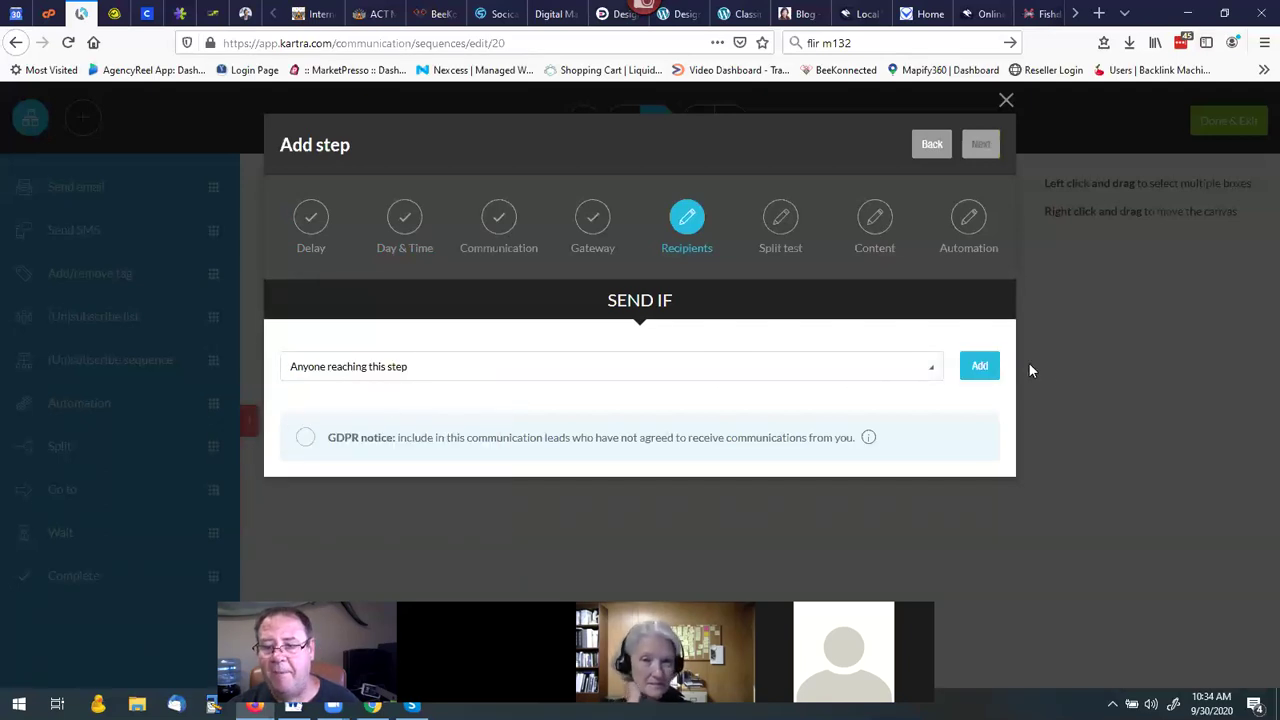
pyautogui.click(980, 367)
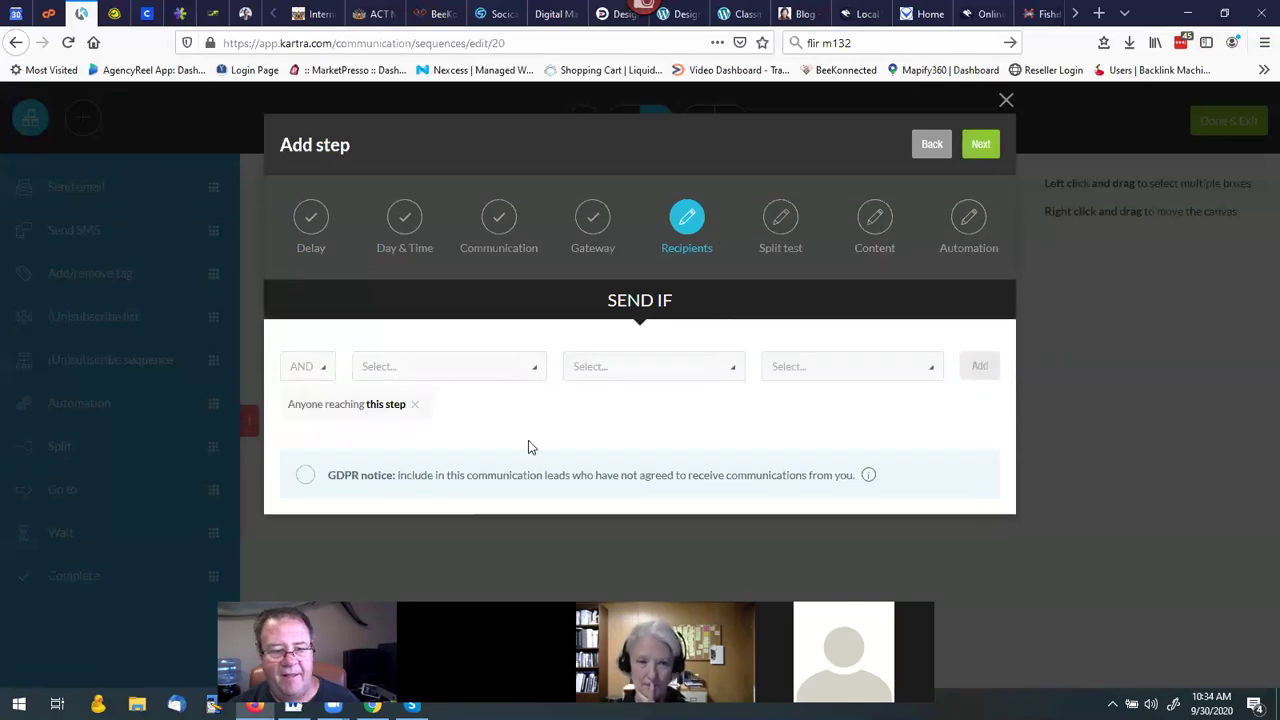
pyautogui.click(304, 477)
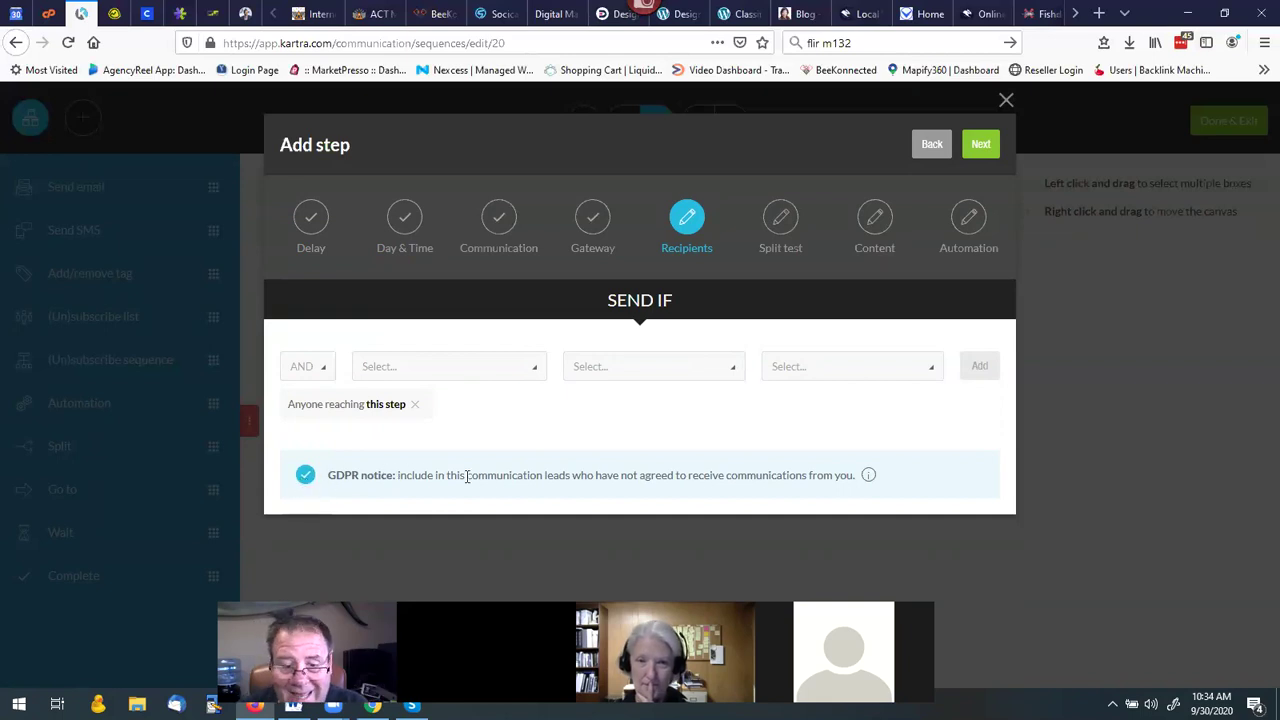
pyautogui.click(980, 146)
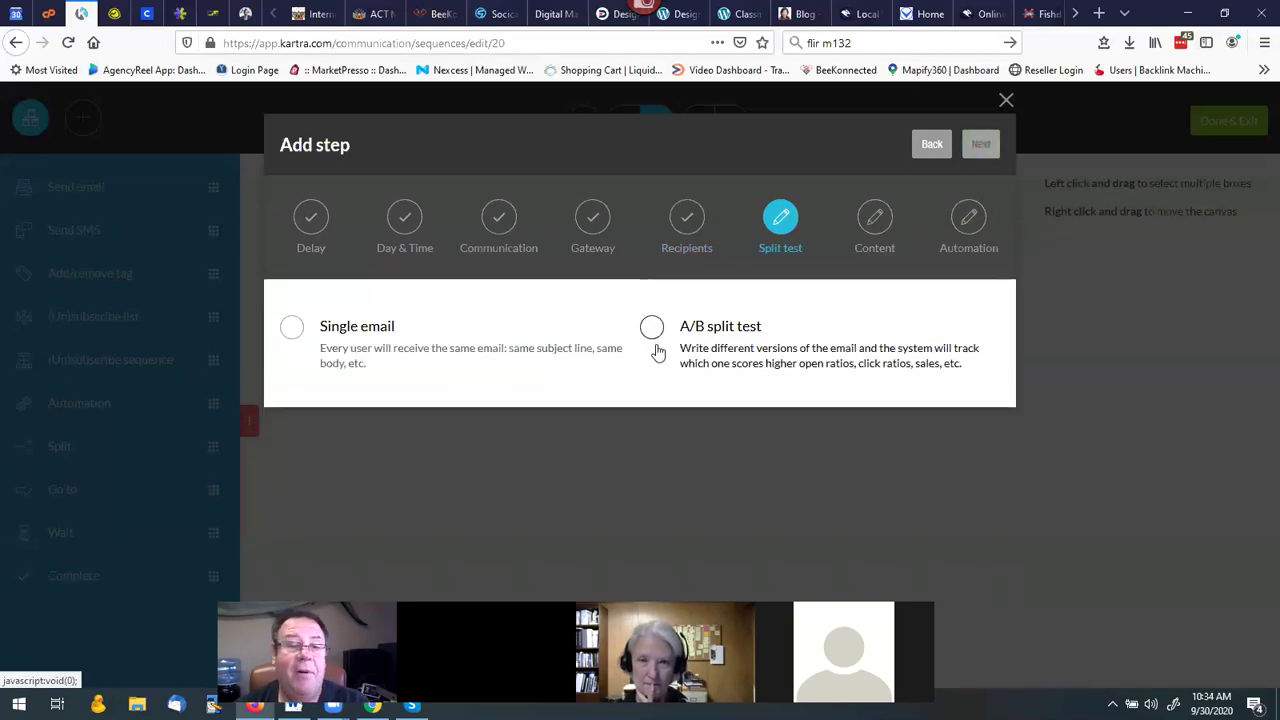
# Choose Single email, enter the subject 'subject', and switch to the Advanced editor.
pyautogui.click(289, 331)
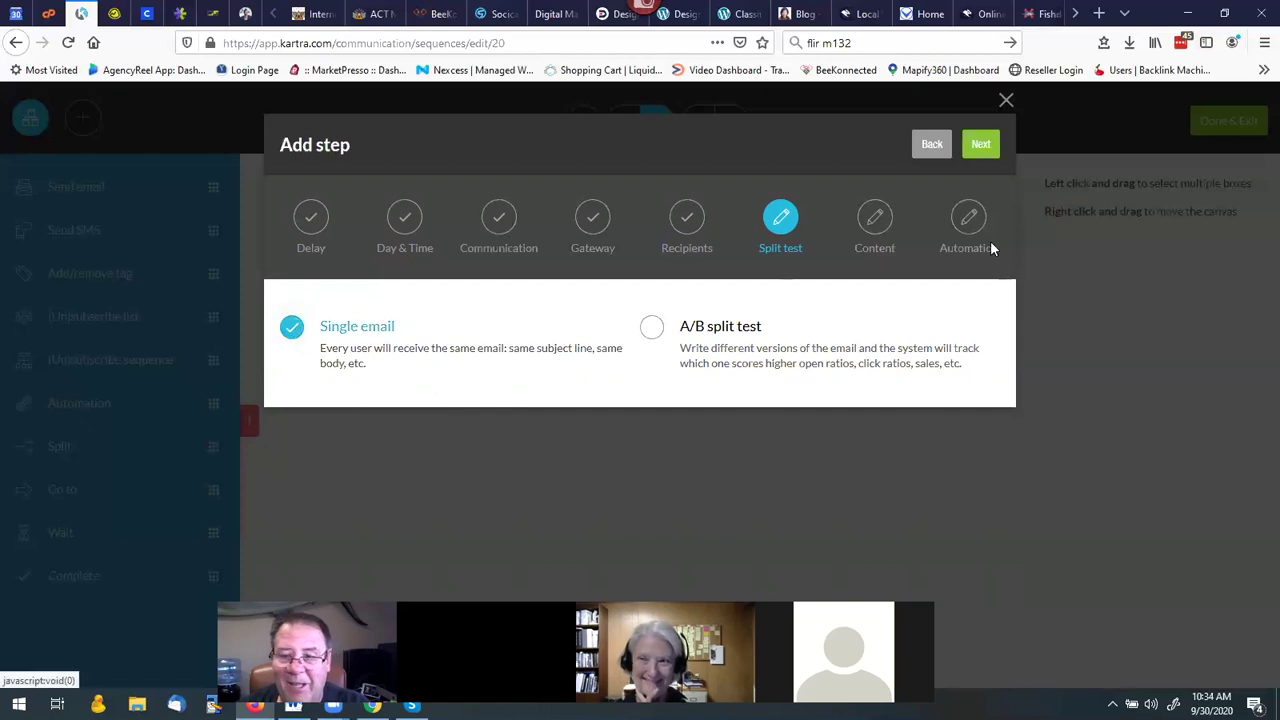
pyautogui.click(982, 150)
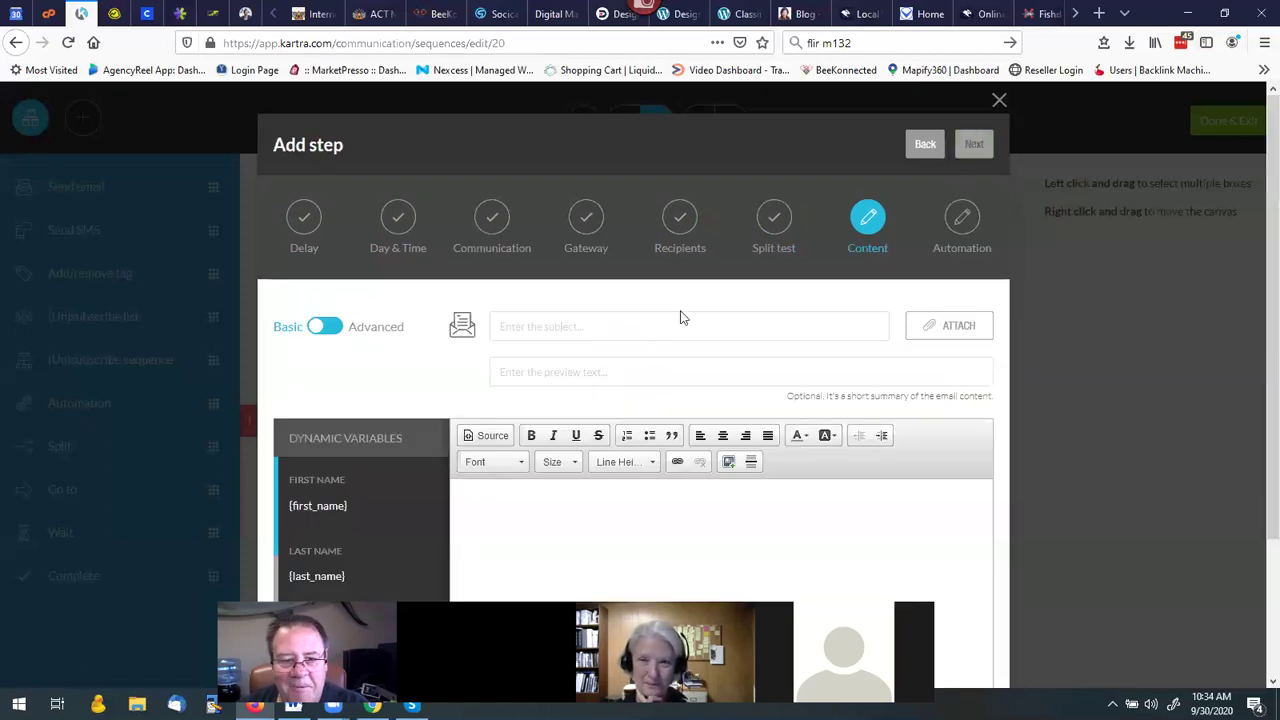
pyautogui.click(522, 326)
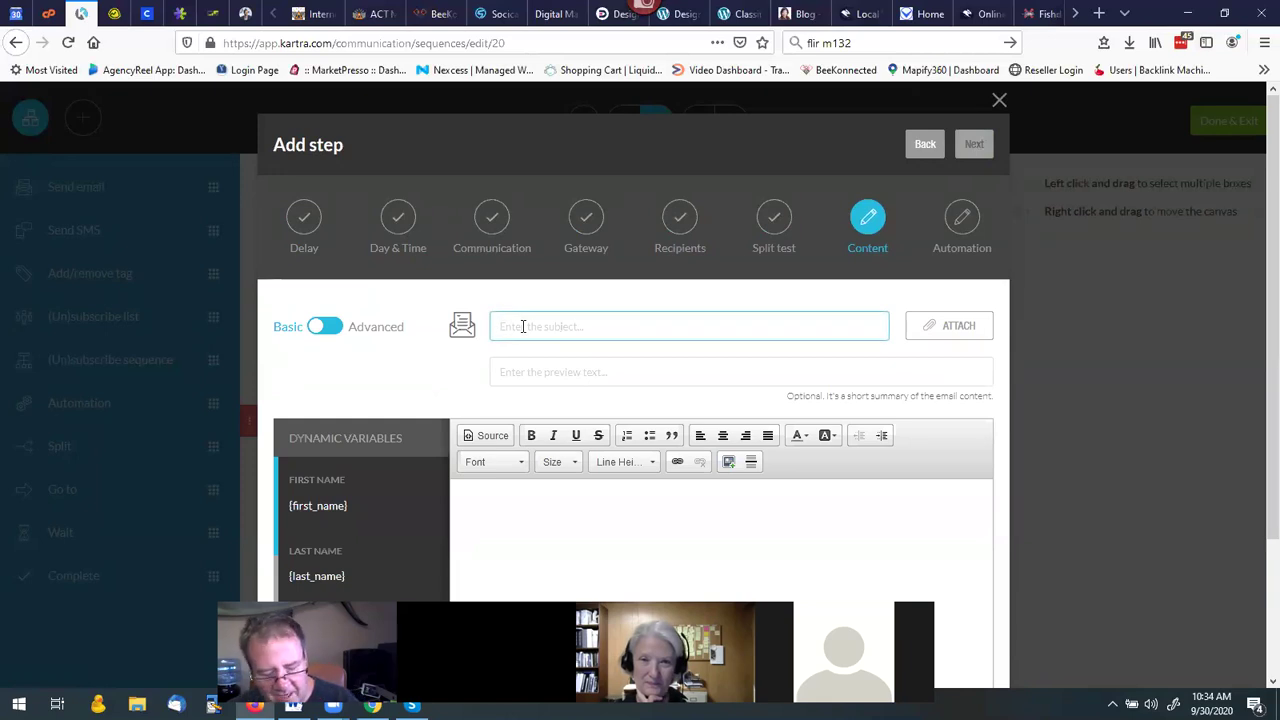
pyautogui.write('sub')
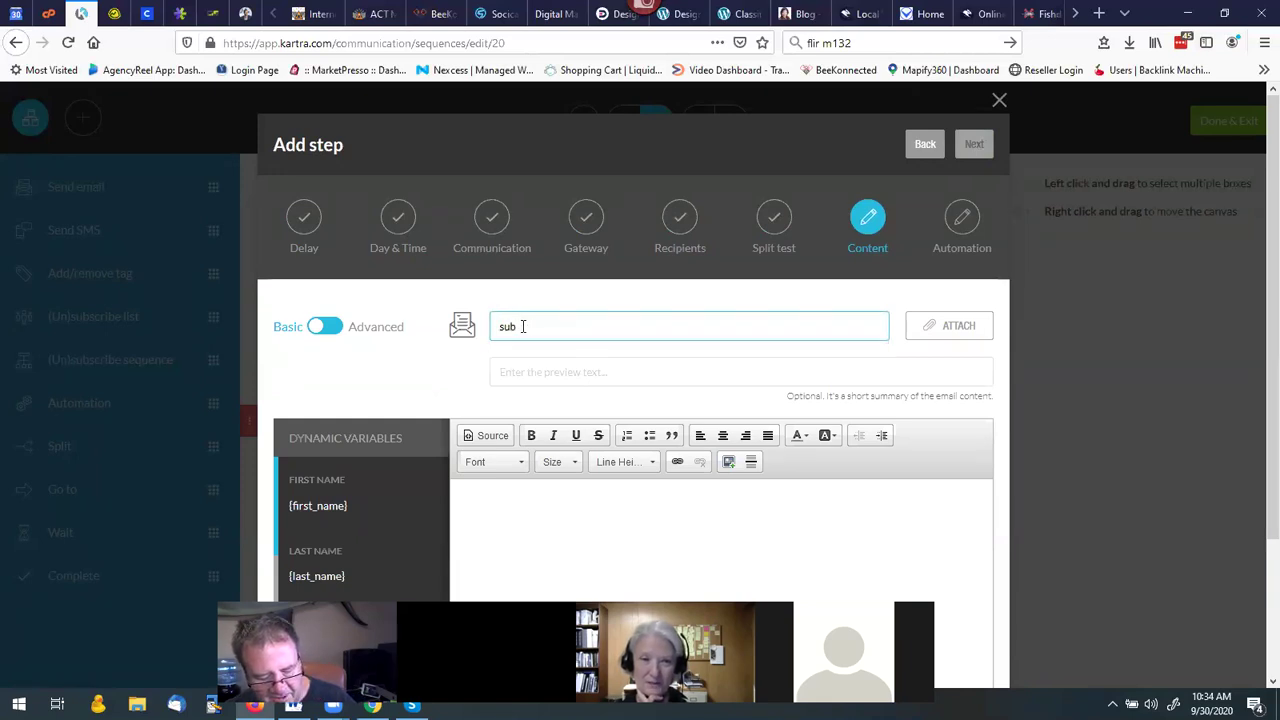
pyautogui.write('ject')
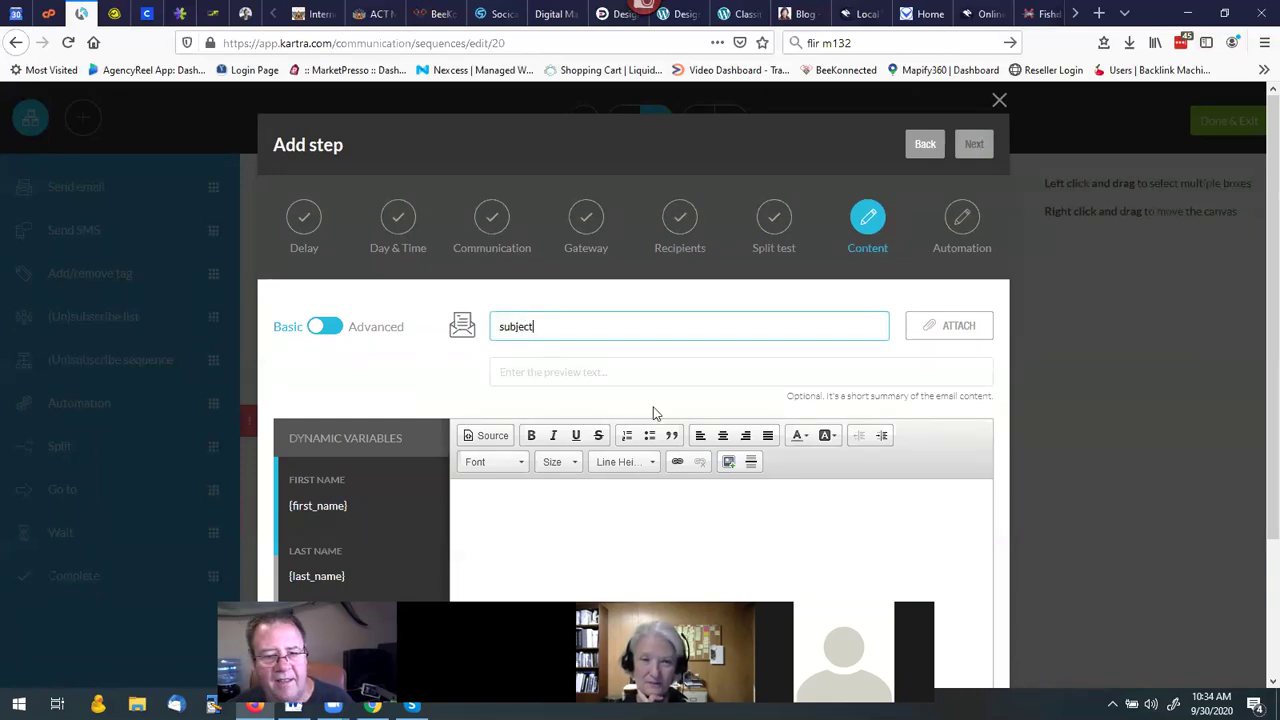
pyautogui.scroll(-3, 545, 492)
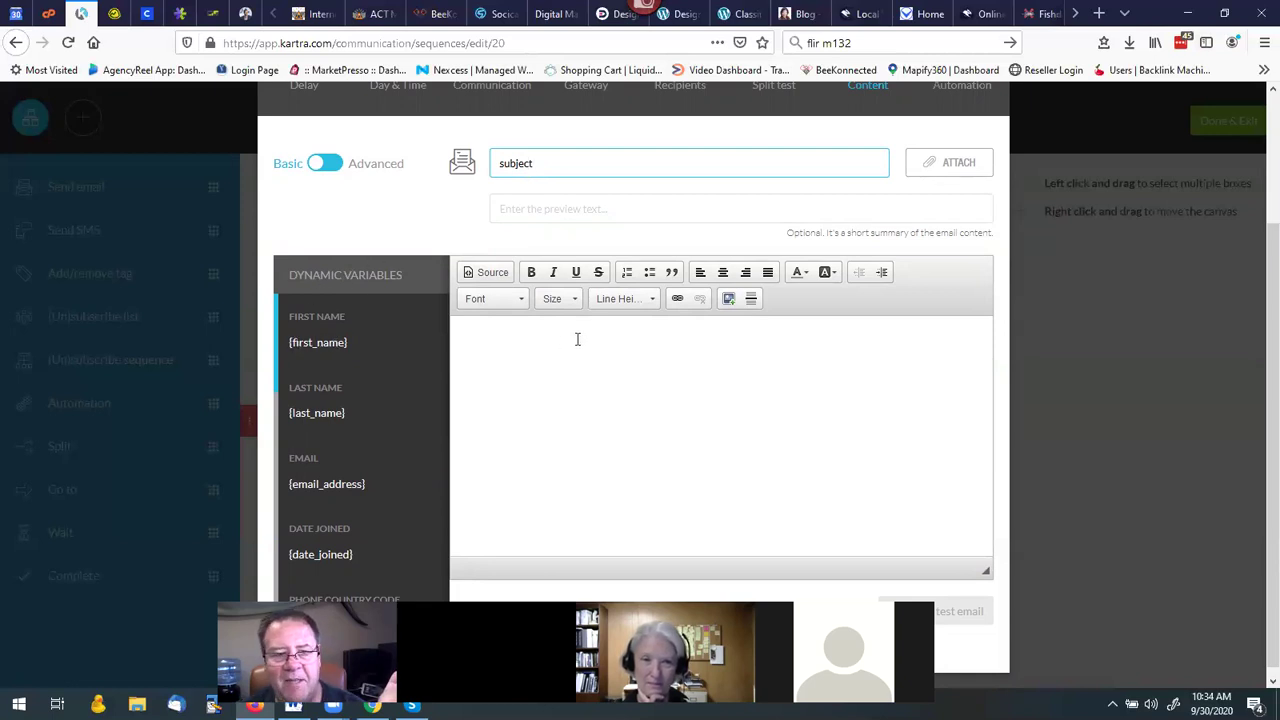
pyautogui.click(336, 165)
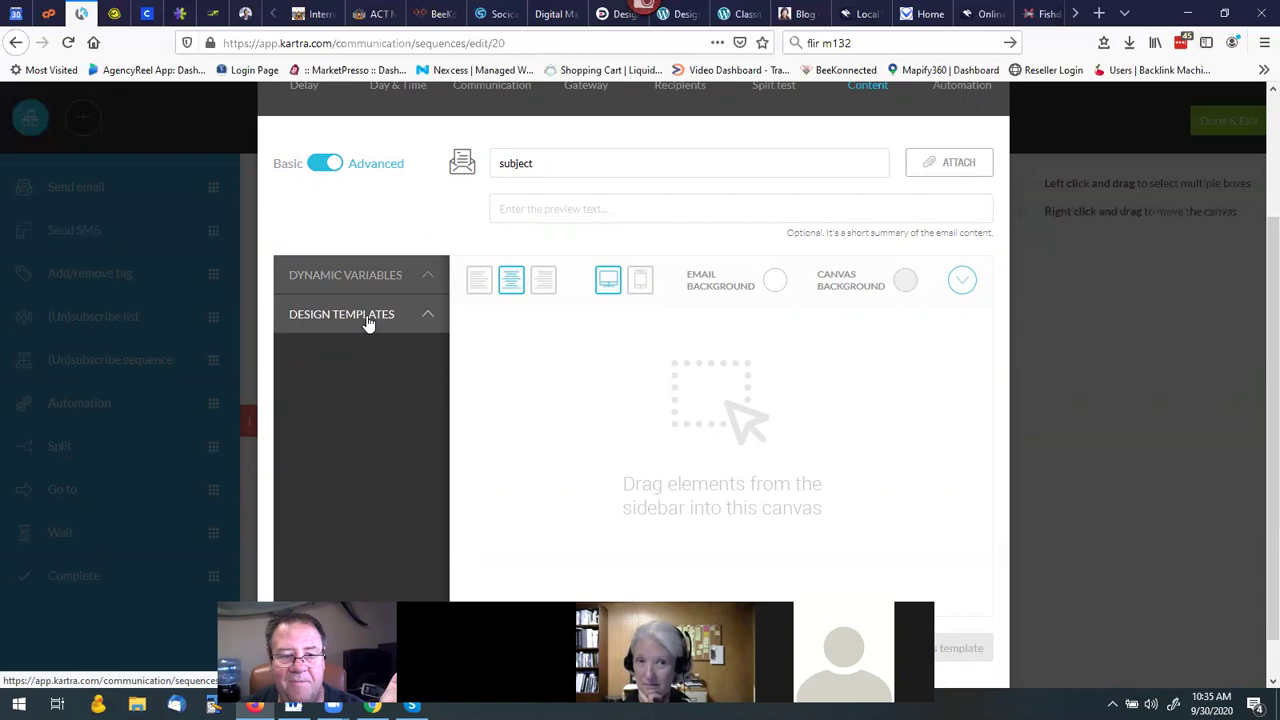
pyautogui.click(368, 323)
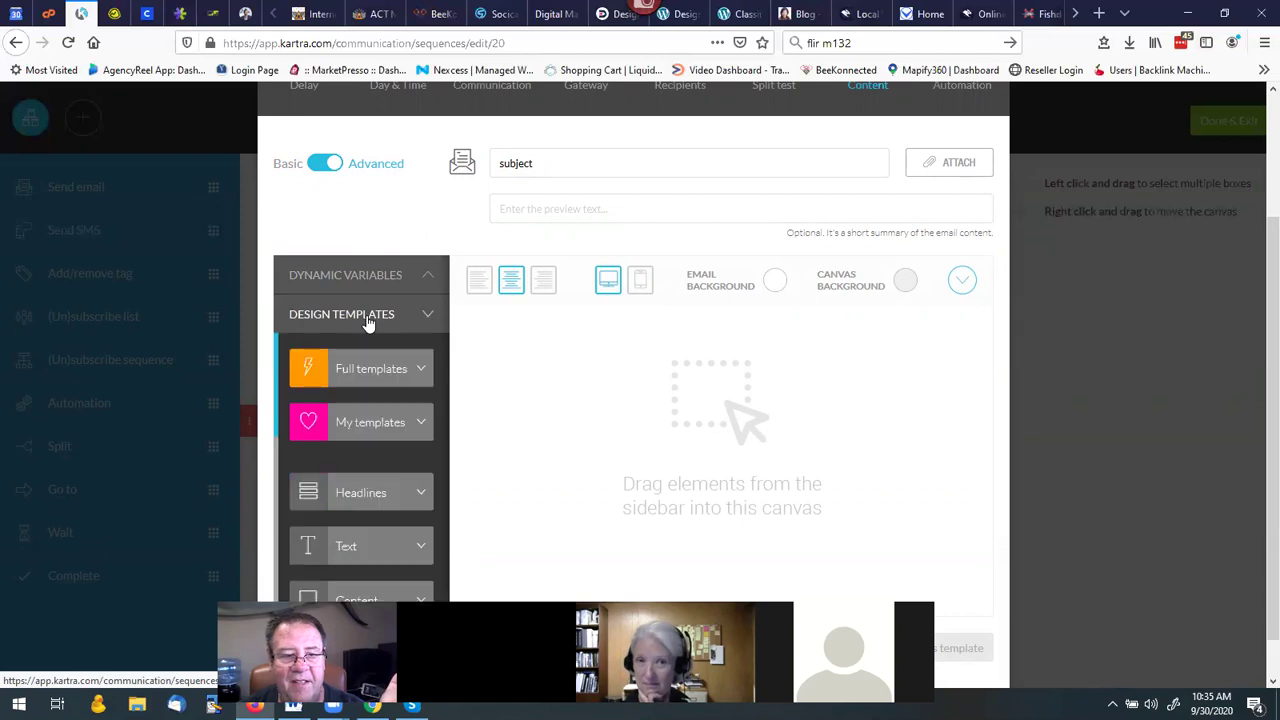
# Drop the 'Welcome to our community!' template from My templates into the email body.
pyautogui.click(374, 424)
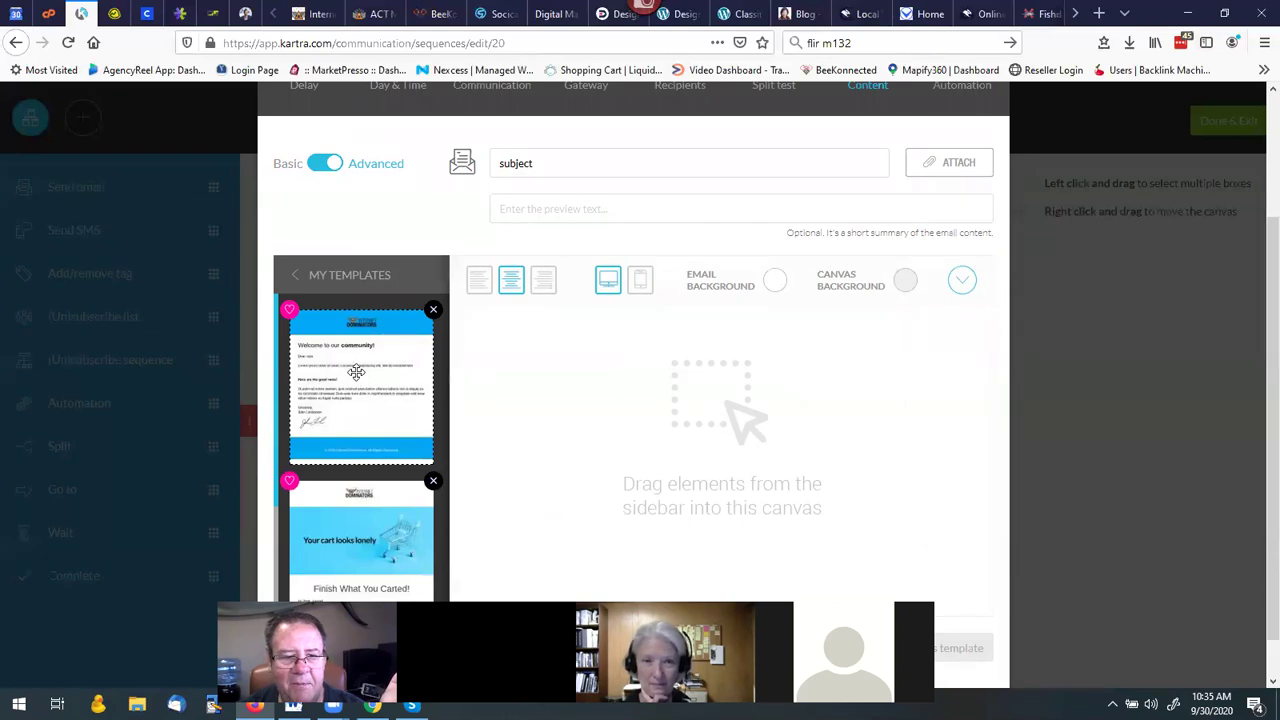
pyautogui.moveTo(356, 372); pyautogui.dragTo(722, 356)
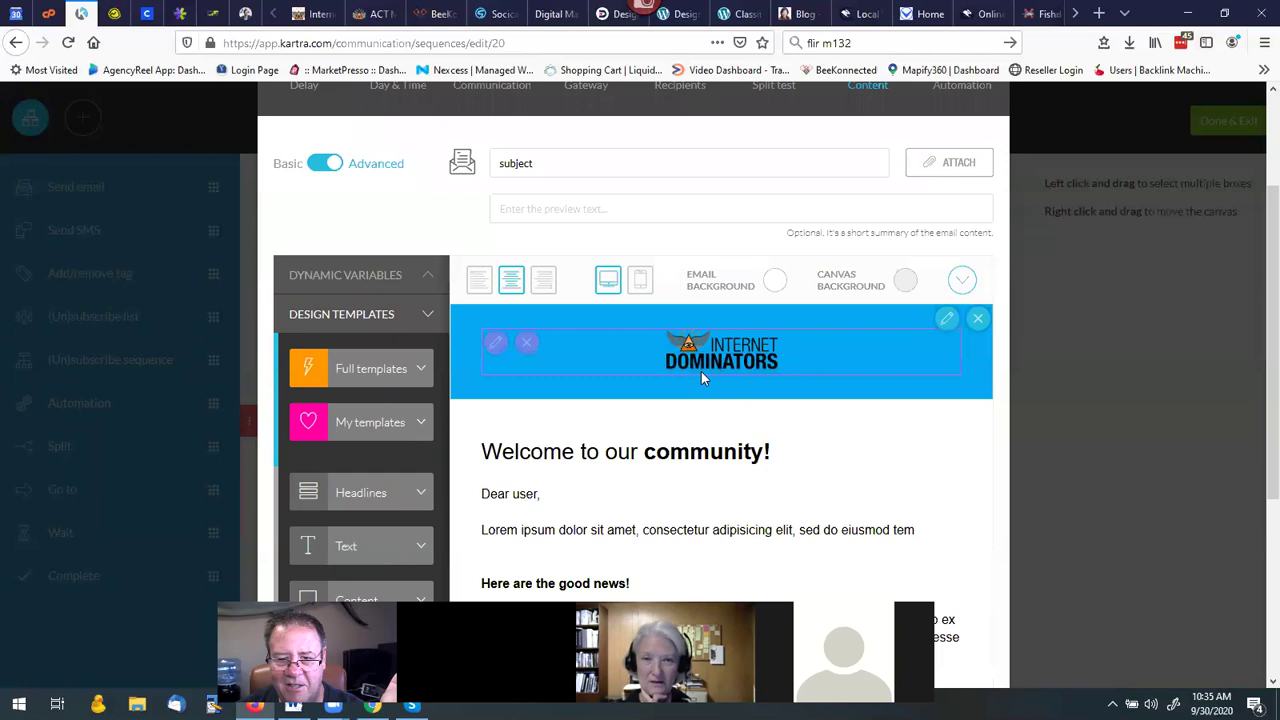
pyautogui.scroll(-3, 708, 435)
pyautogui.scroll(-2, 708, 435)
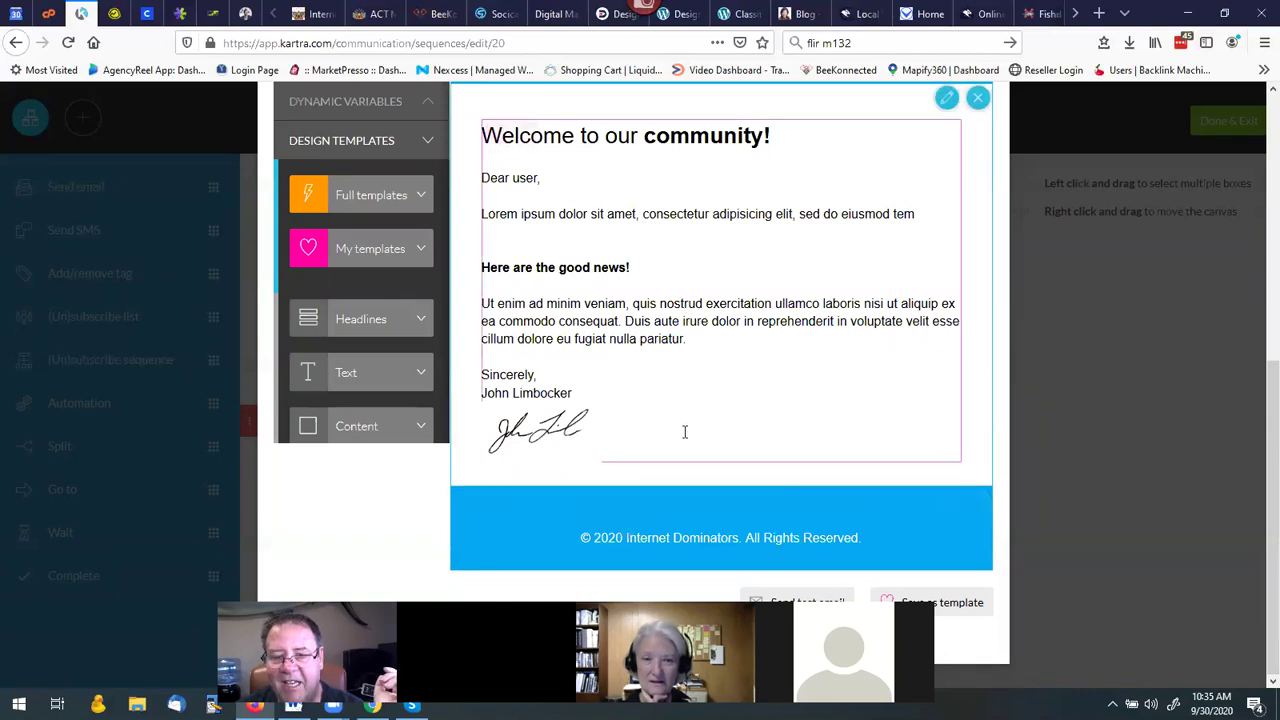
pyautogui.scroll(3, 660, 400)
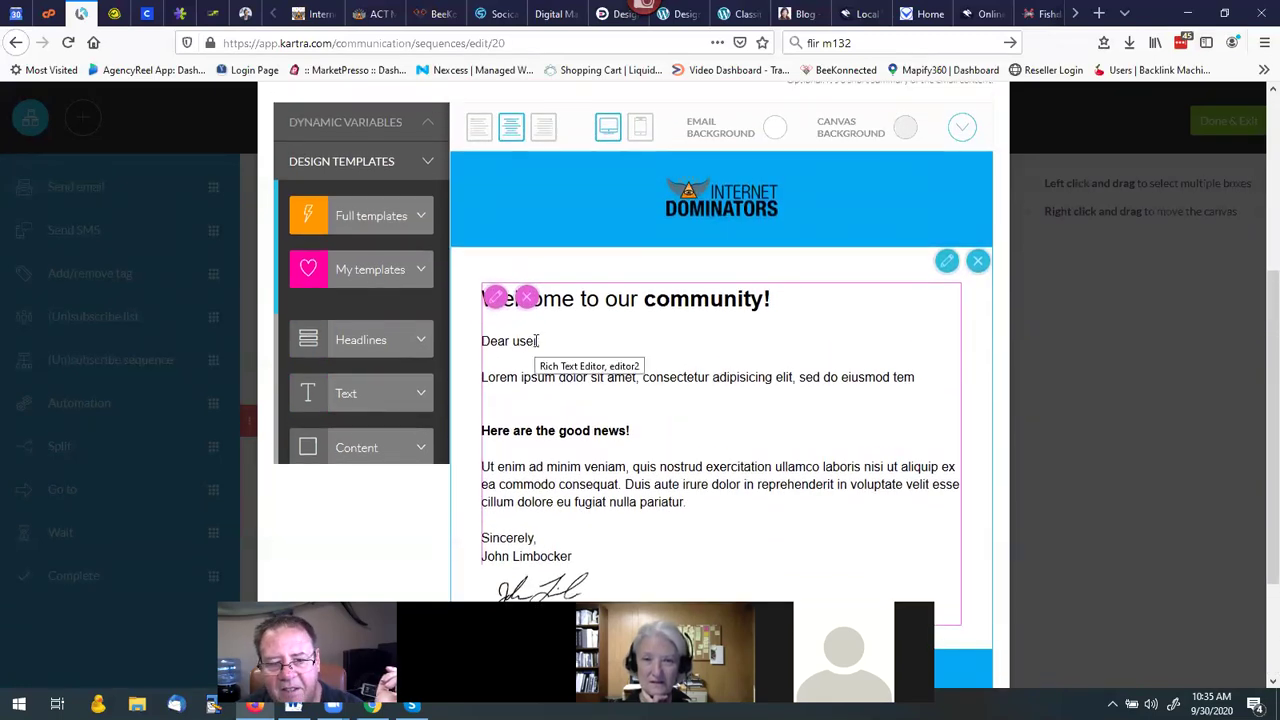
pyautogui.scroll(2, 363, 308)
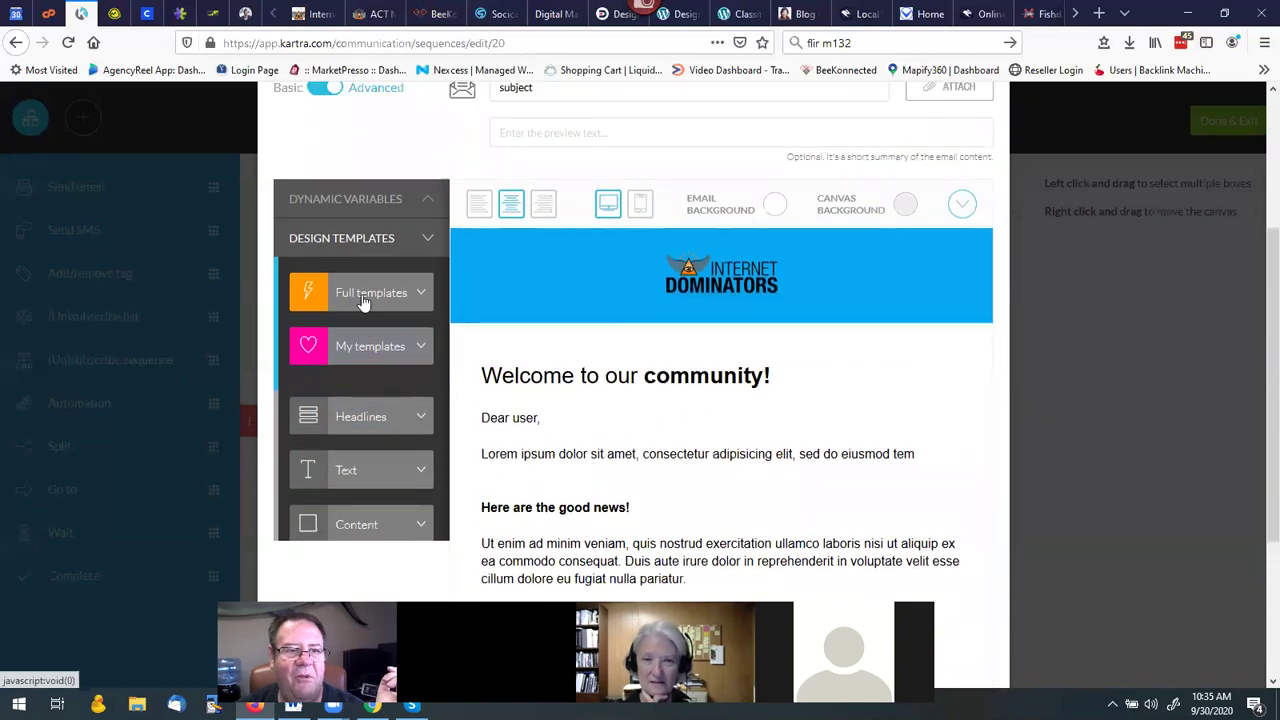
# Copy {first_name} from Dynamic Variables and paste it over 'user' in 'Dear user,'.
pyautogui.click(341, 205)
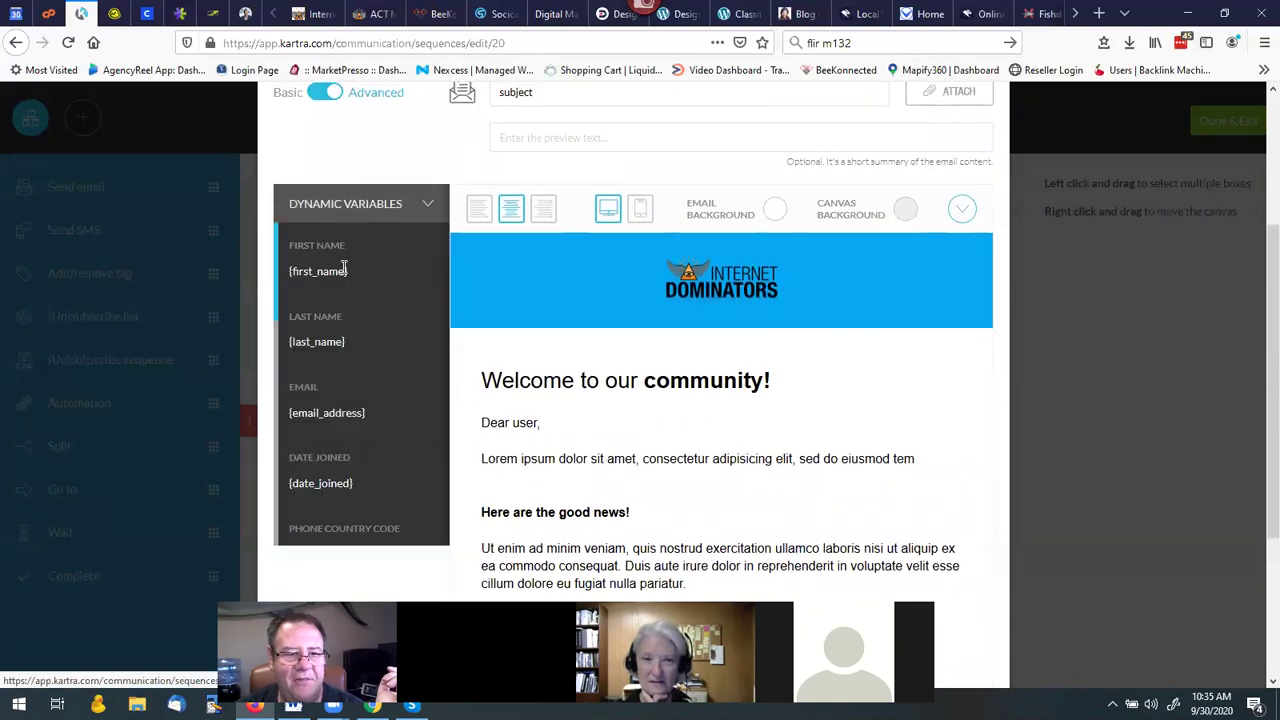
pyautogui.moveTo(342, 271); pyautogui.dragTo(309, 271)
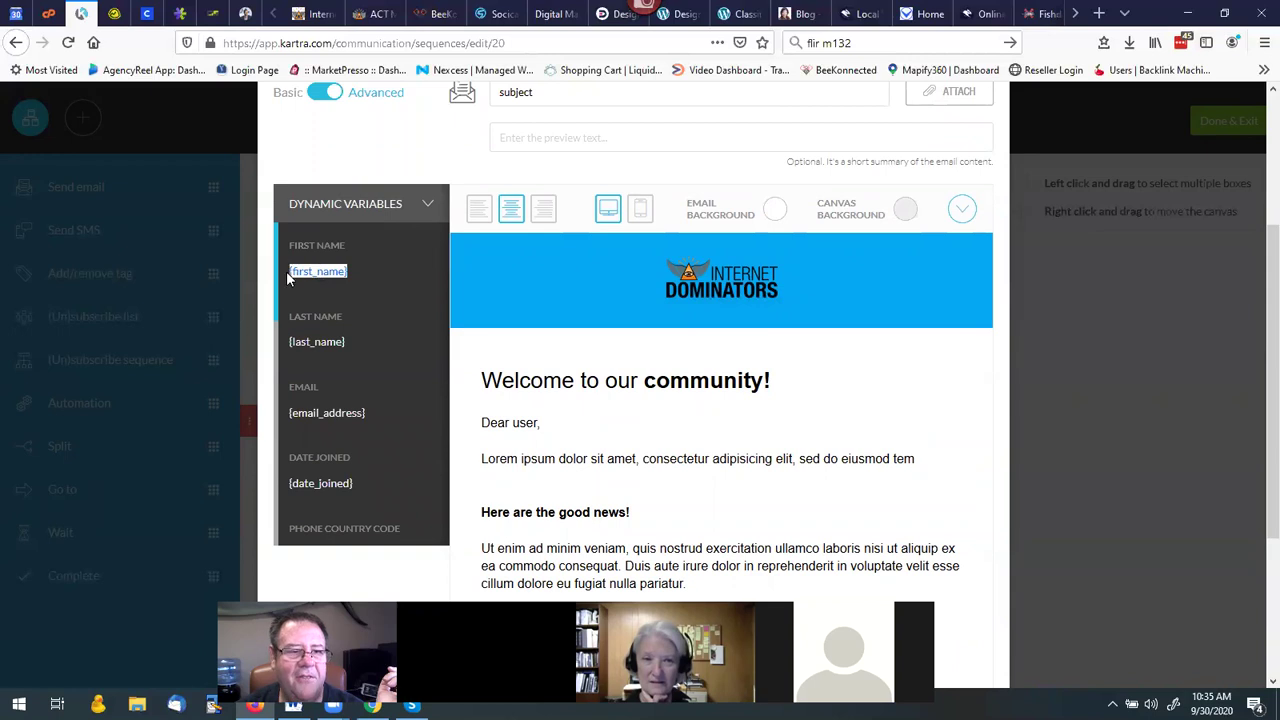
pyautogui.rightClick(296, 272)
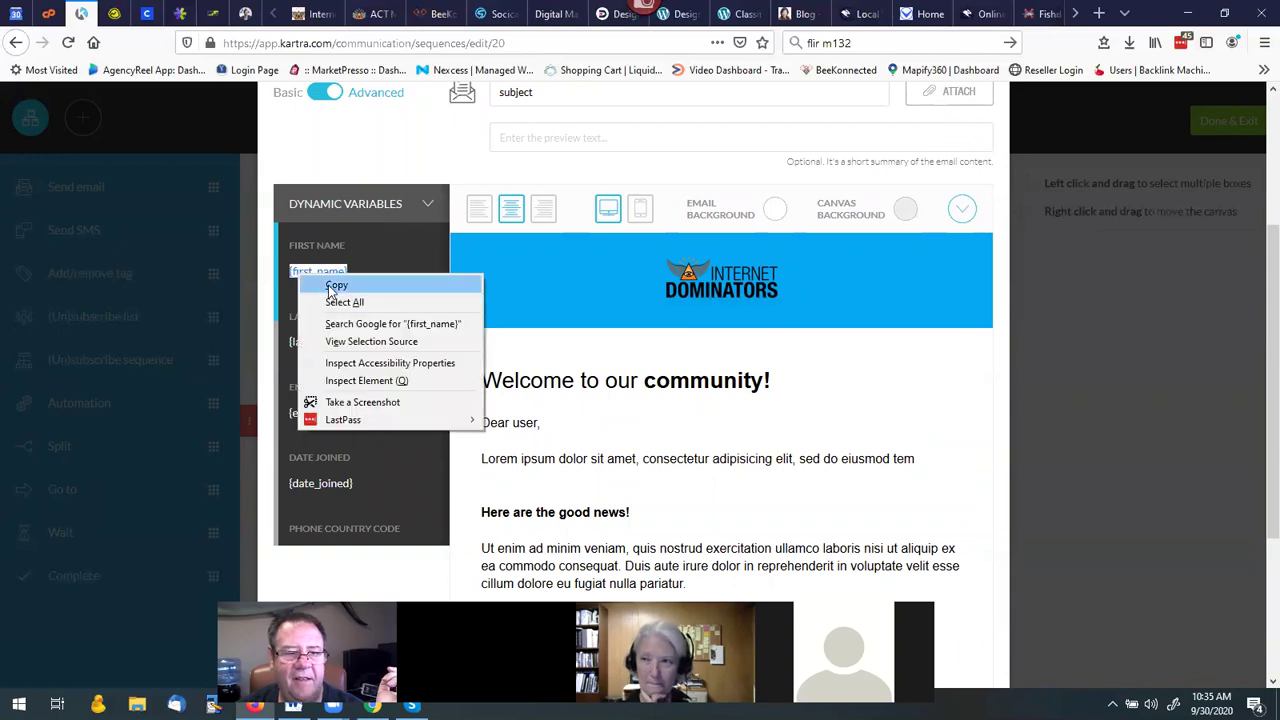
pyautogui.click(325, 284)
pyautogui.moveTo(513, 425); pyautogui.dragTo(534, 424)
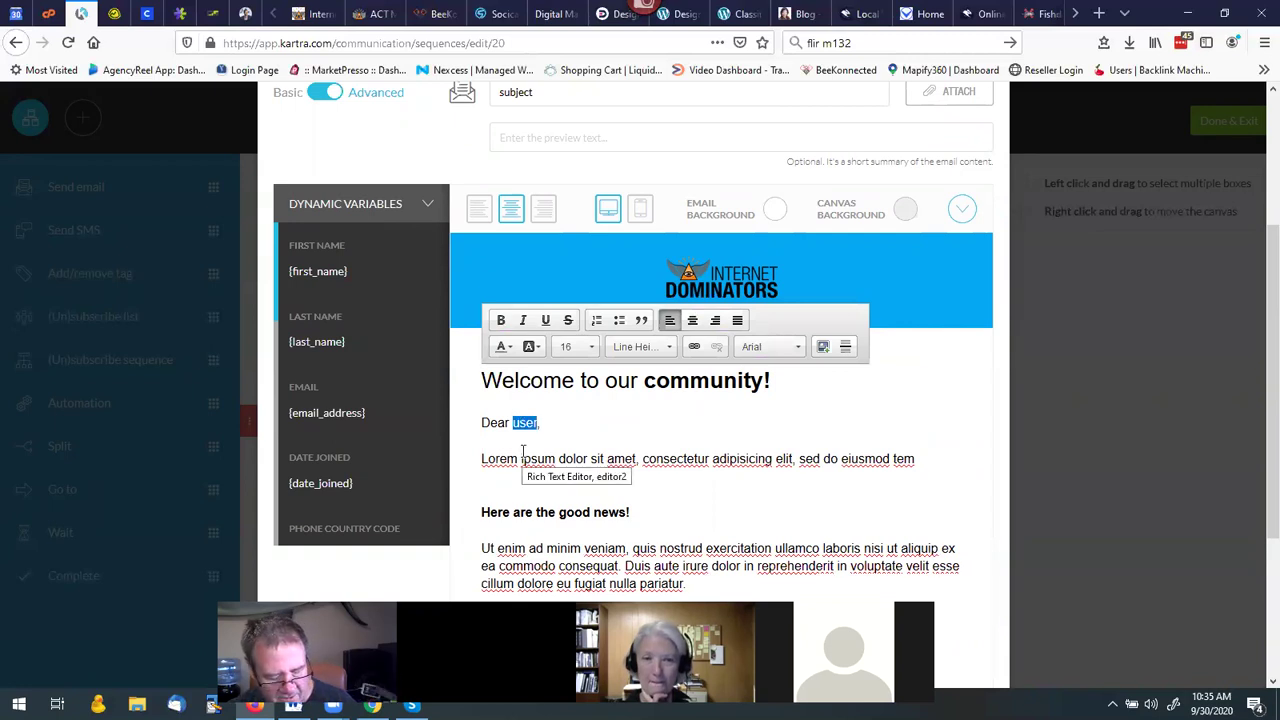
pyautogui.hotkey('ctrl', 'v')
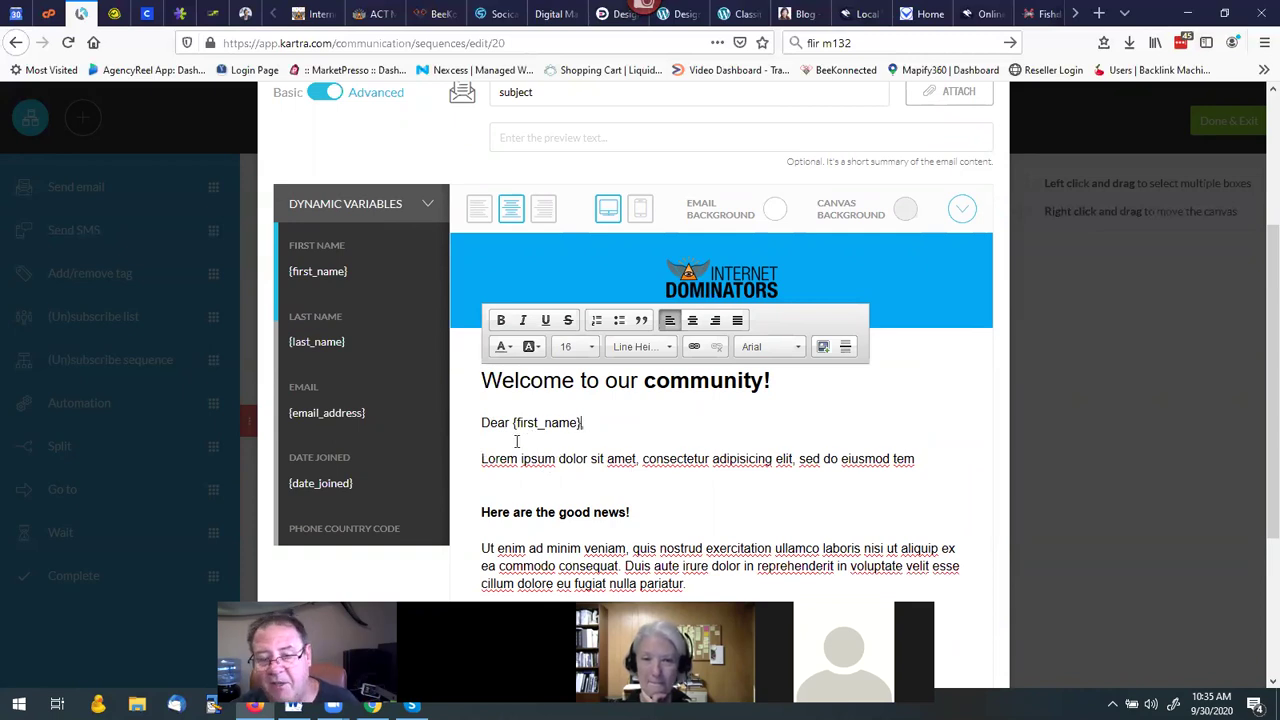
pyautogui.press('BackSpace')
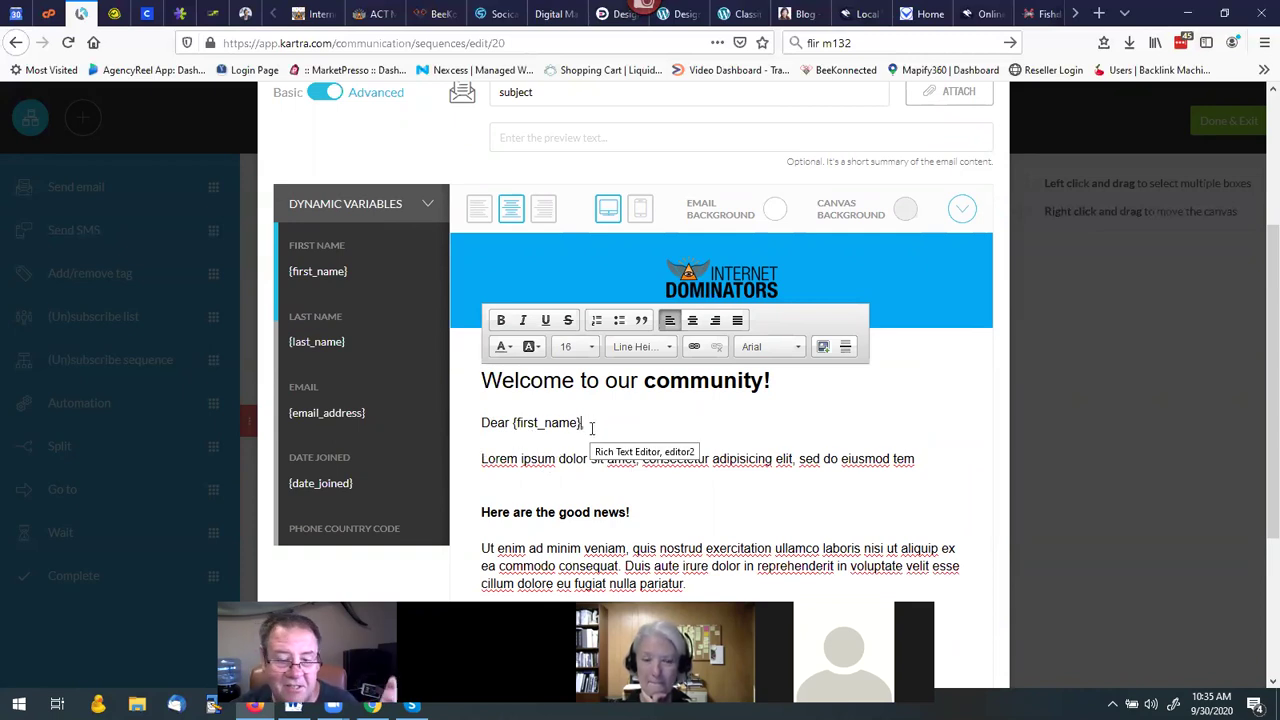
pyautogui.press('BackSpace')
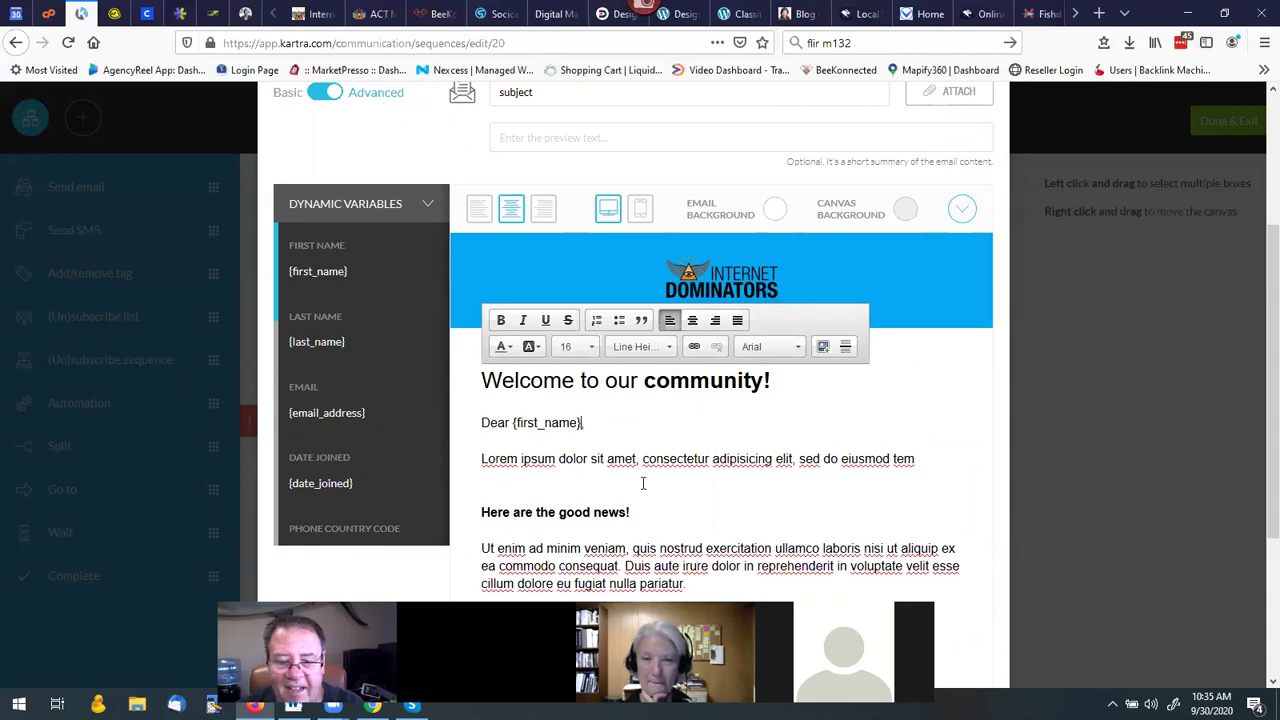
pyautogui.scroll(-2, 645, 484)
pyautogui.scroll(1, 645, 480)
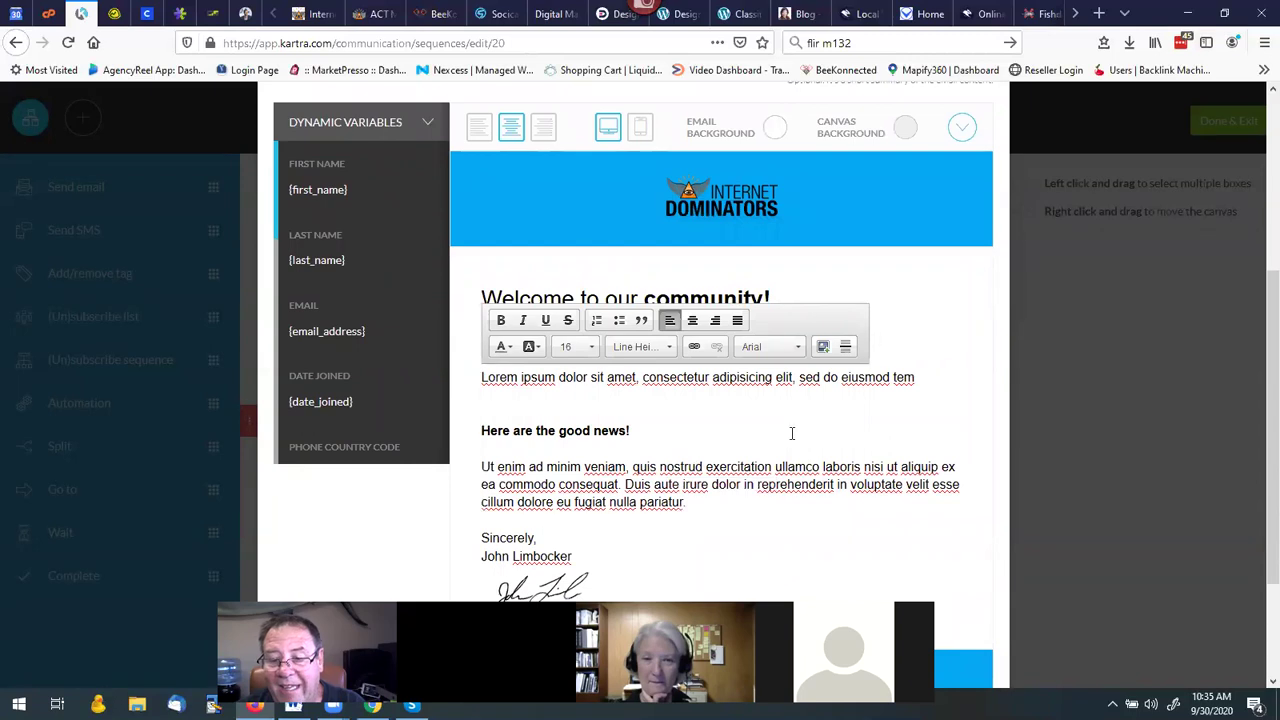
pyautogui.scroll(3, 1067, 372)
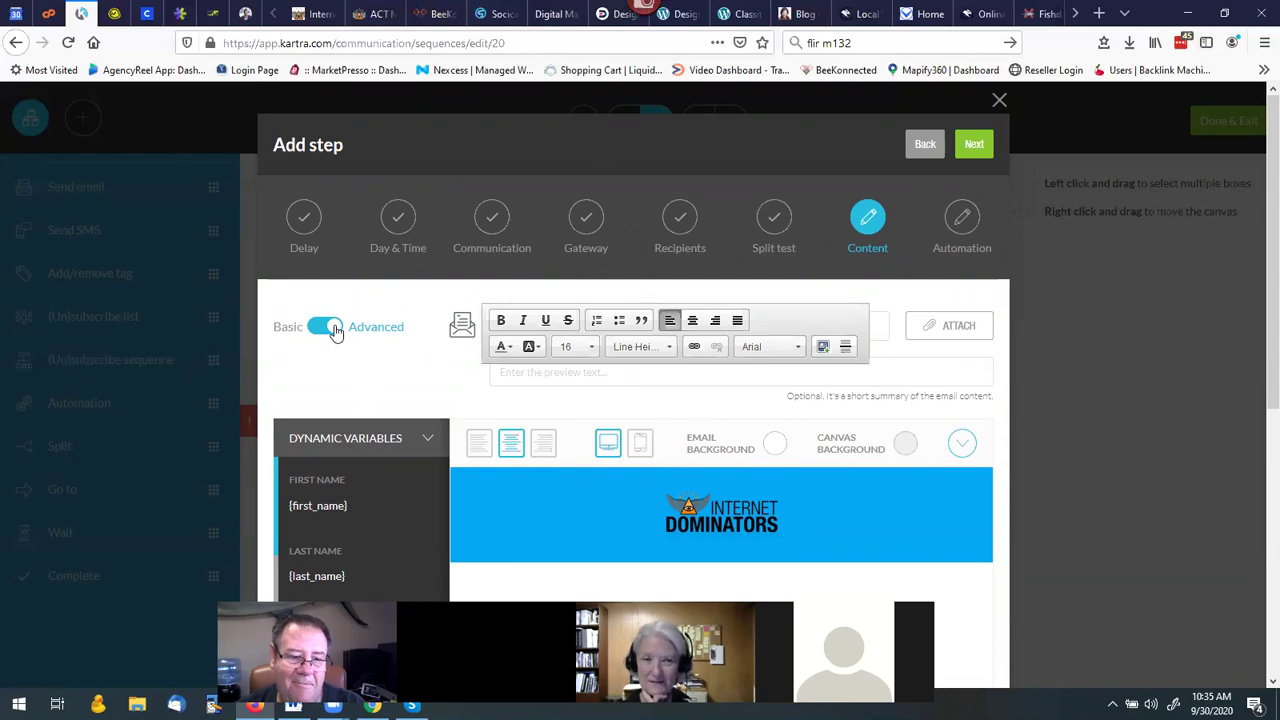
# Collapse Dynamic Variables and browse the Full templates thumbnails under Design Templates.
pyautogui.click(425, 441)
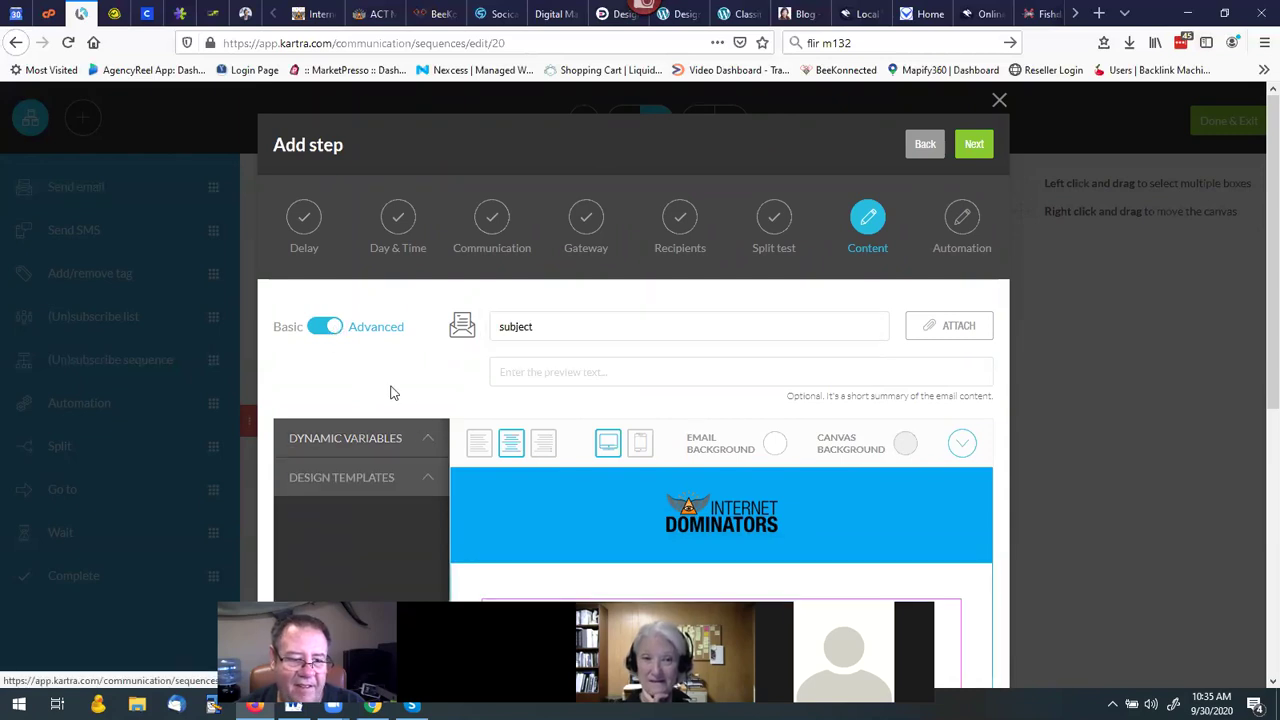
pyautogui.scroll(-3, 391, 393)
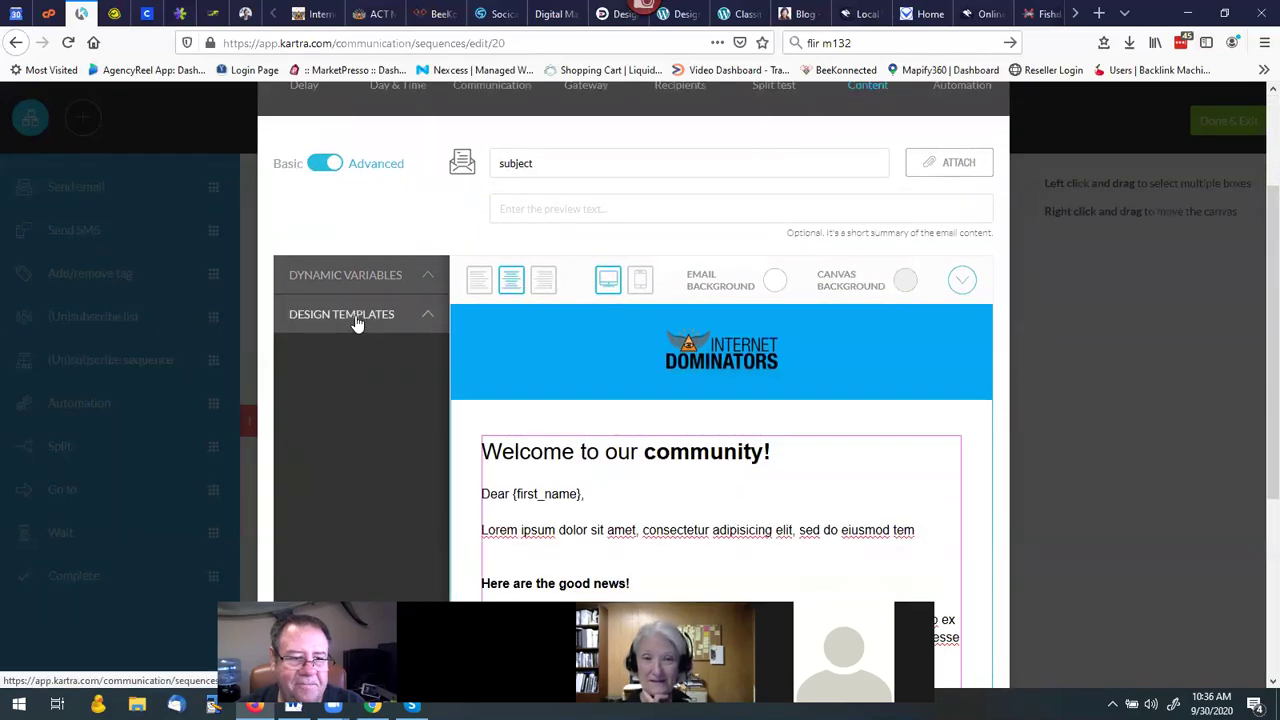
pyautogui.click(357, 318)
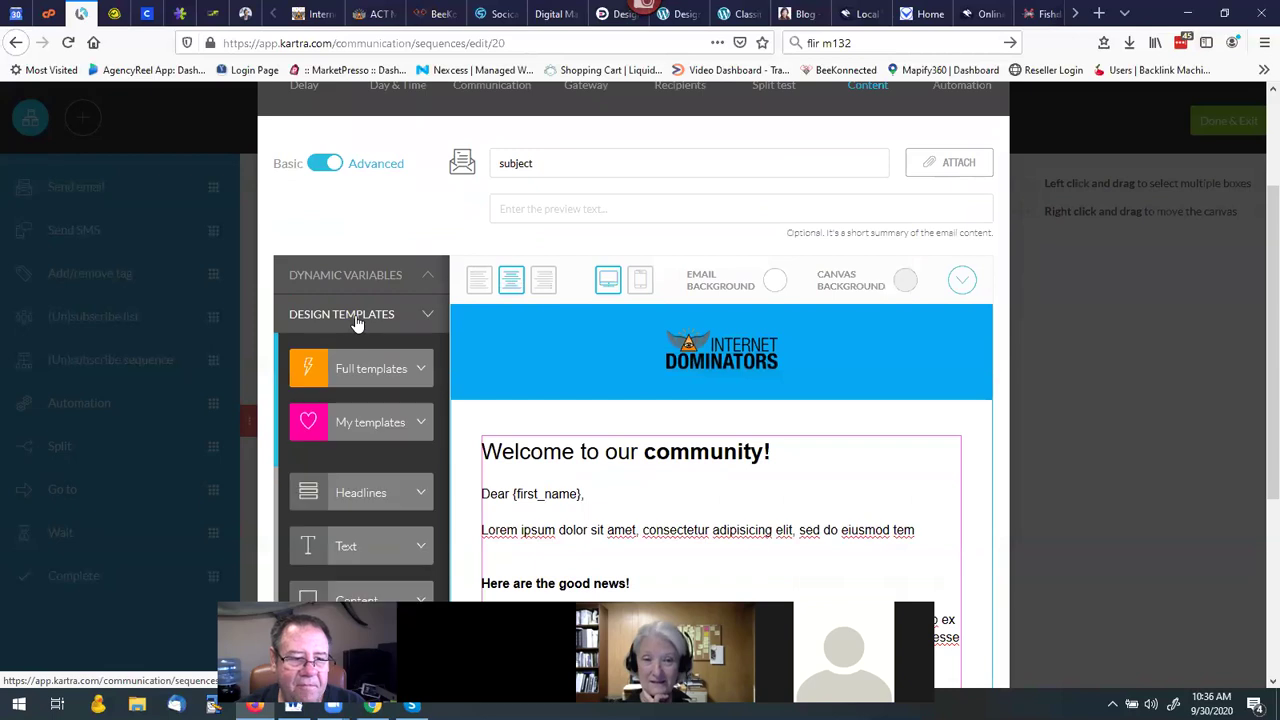
pyautogui.click(394, 374)
pyautogui.scroll(-5, 390, 377)
pyautogui.scroll(-10, 353, 415)
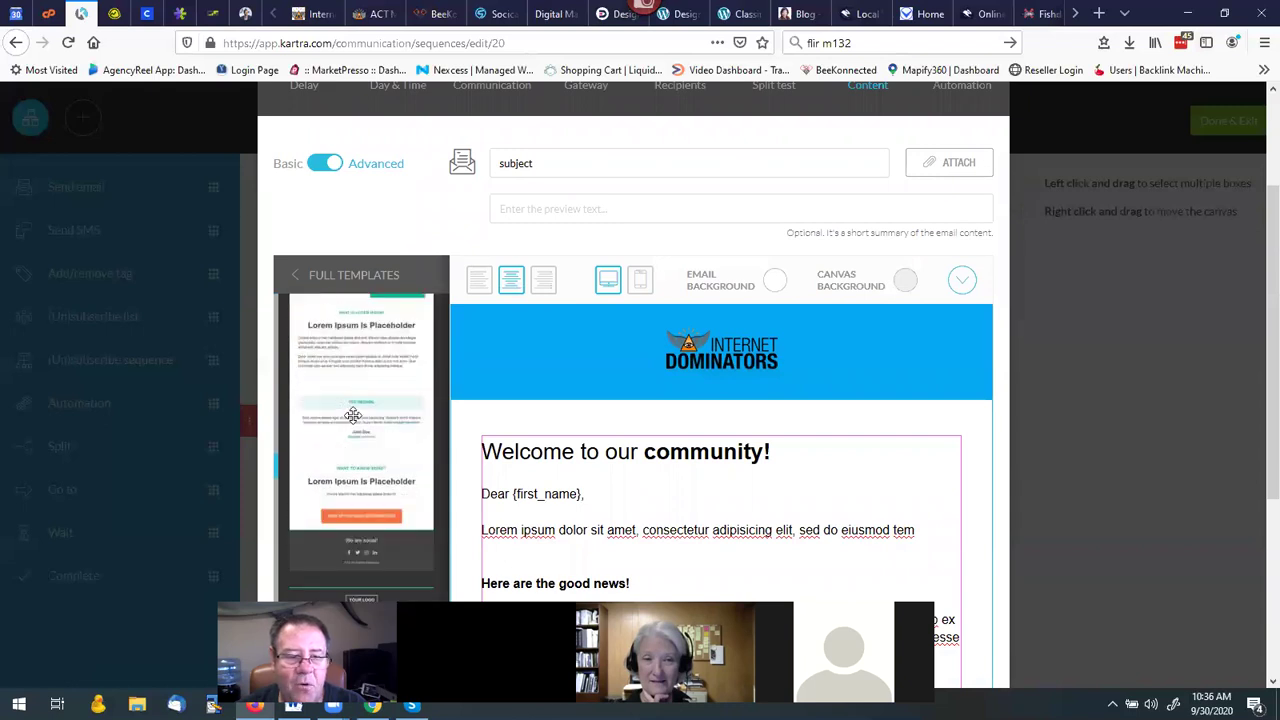
pyautogui.scroll(-10, 353, 415)
pyautogui.scroll(-10, 353, 415)
pyautogui.scroll(-10, 353, 415)
pyautogui.scroll(-10, 353, 415)
pyautogui.scroll(-10, 353, 415)
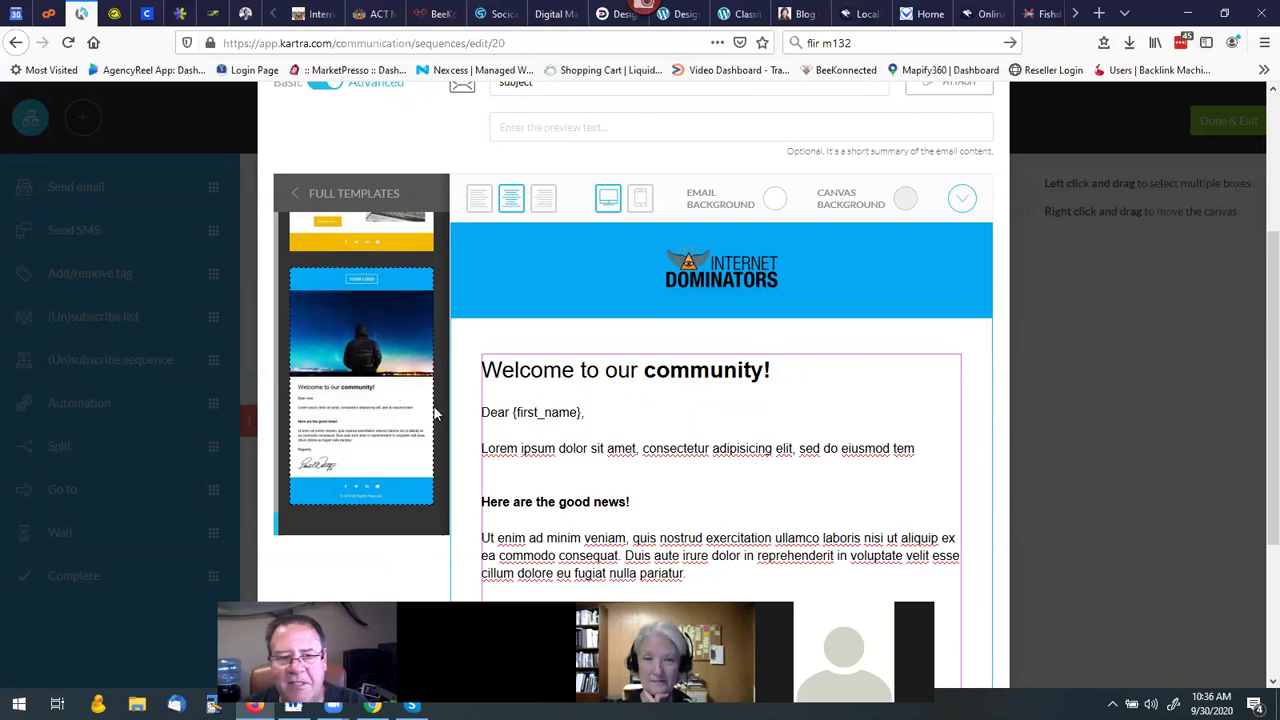
pyautogui.scroll(-5, 1017, 357)
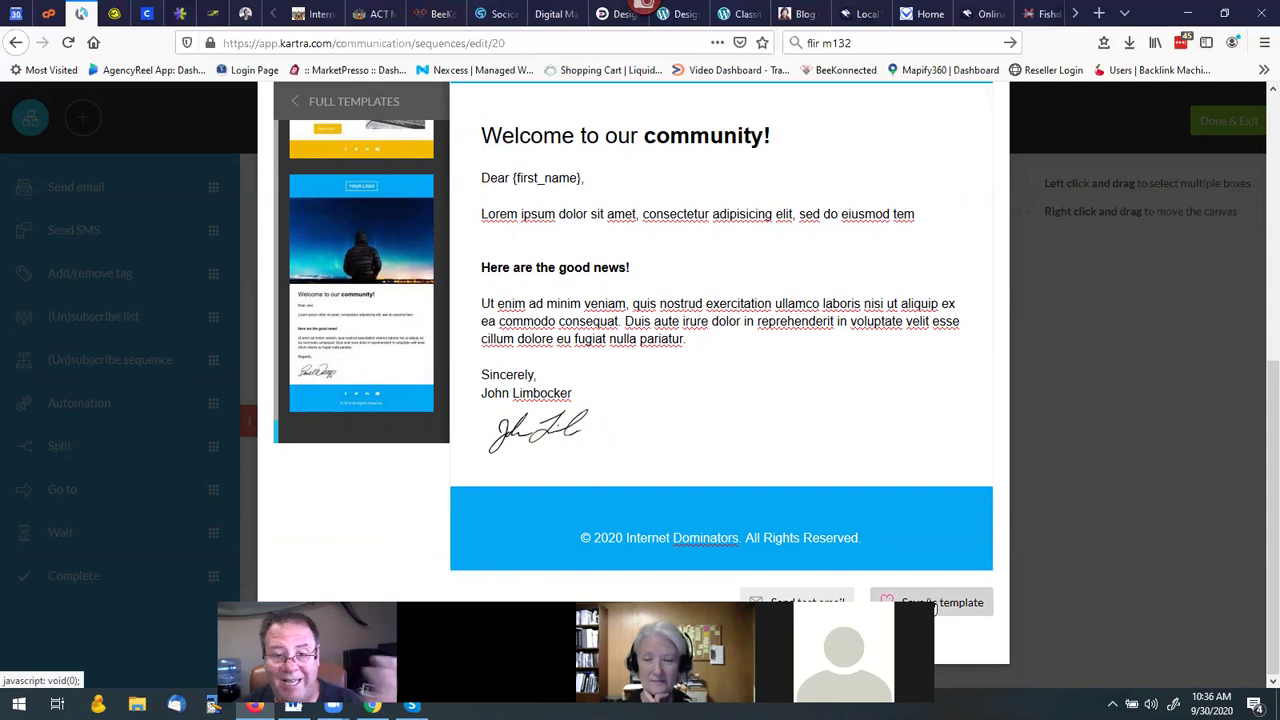
pyautogui.scroll(-3, 382, 360)
pyautogui.scroll(-10, 385, 305)
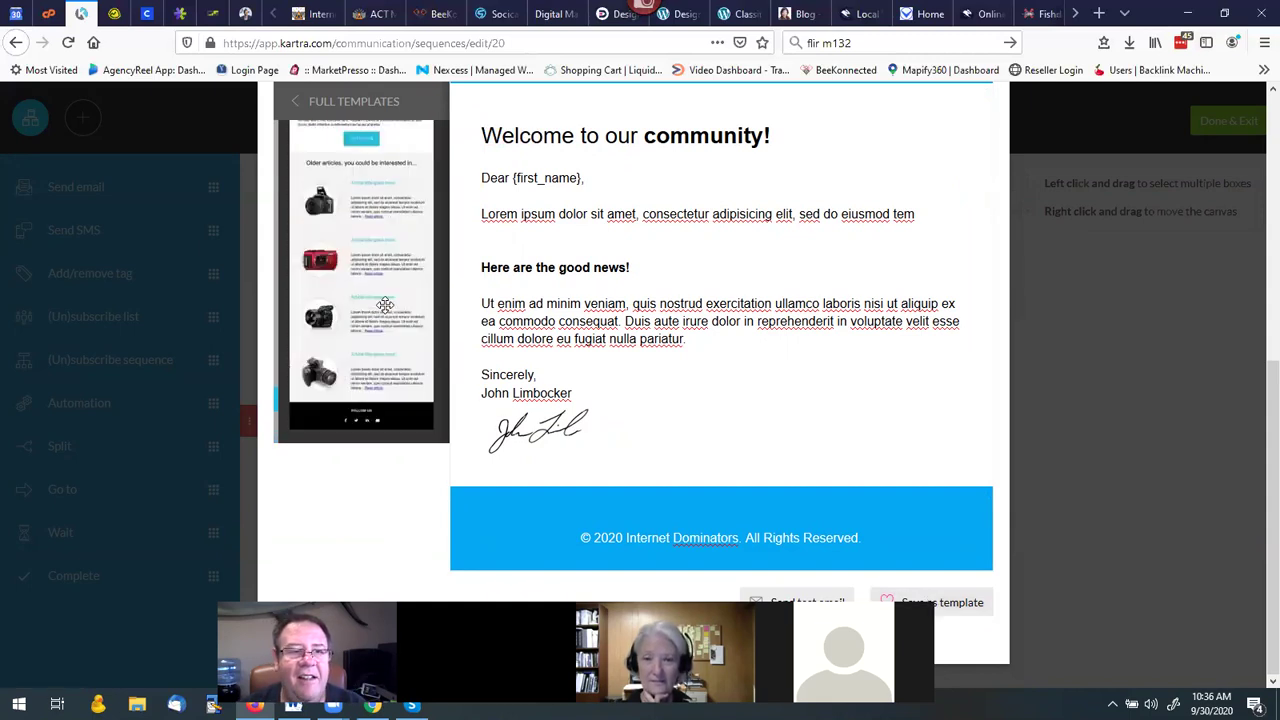
# Return to Design templates and browse the saved thumbnails under My templates.
pyautogui.click(330, 102)
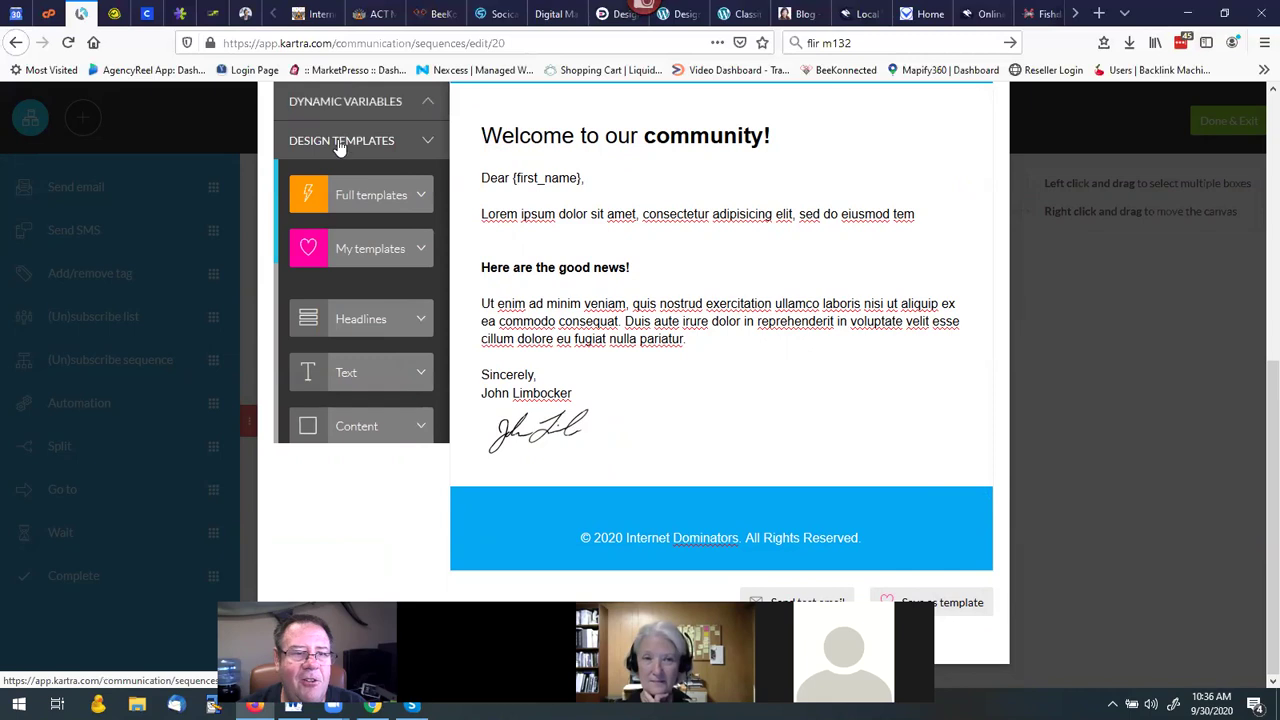
pyautogui.click(364, 250)
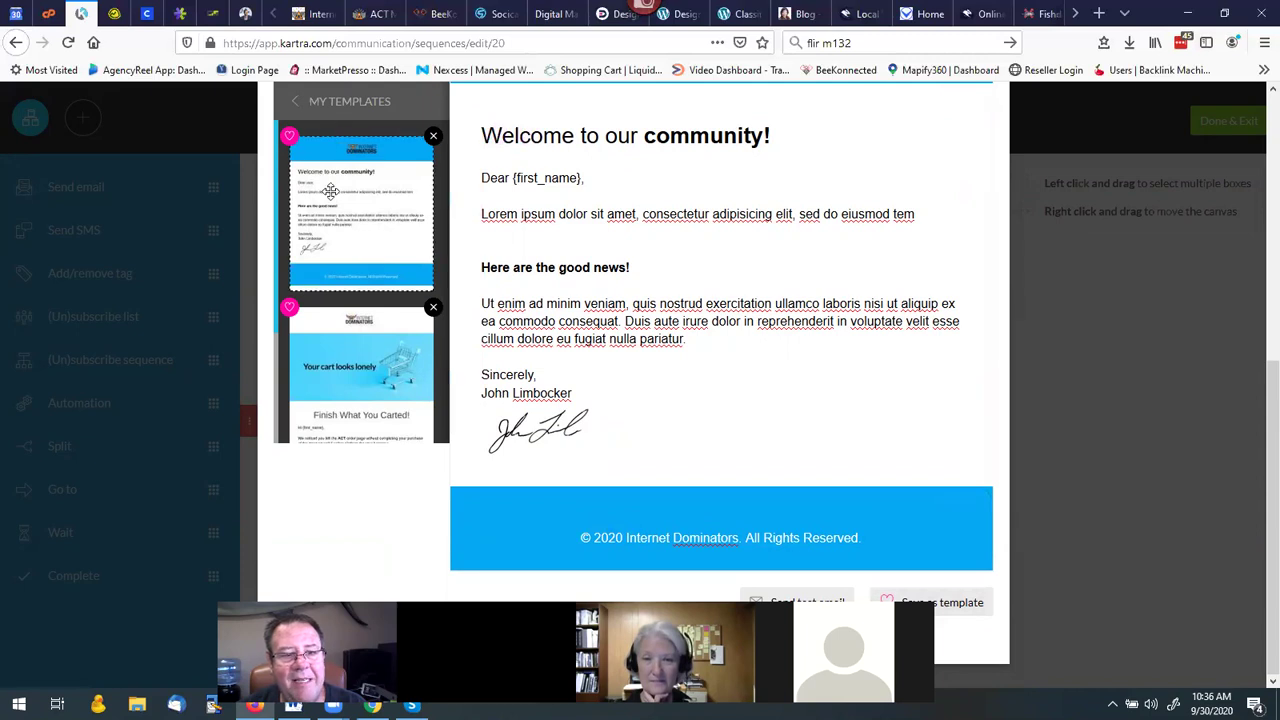
pyautogui.scroll(-3, 324, 298)
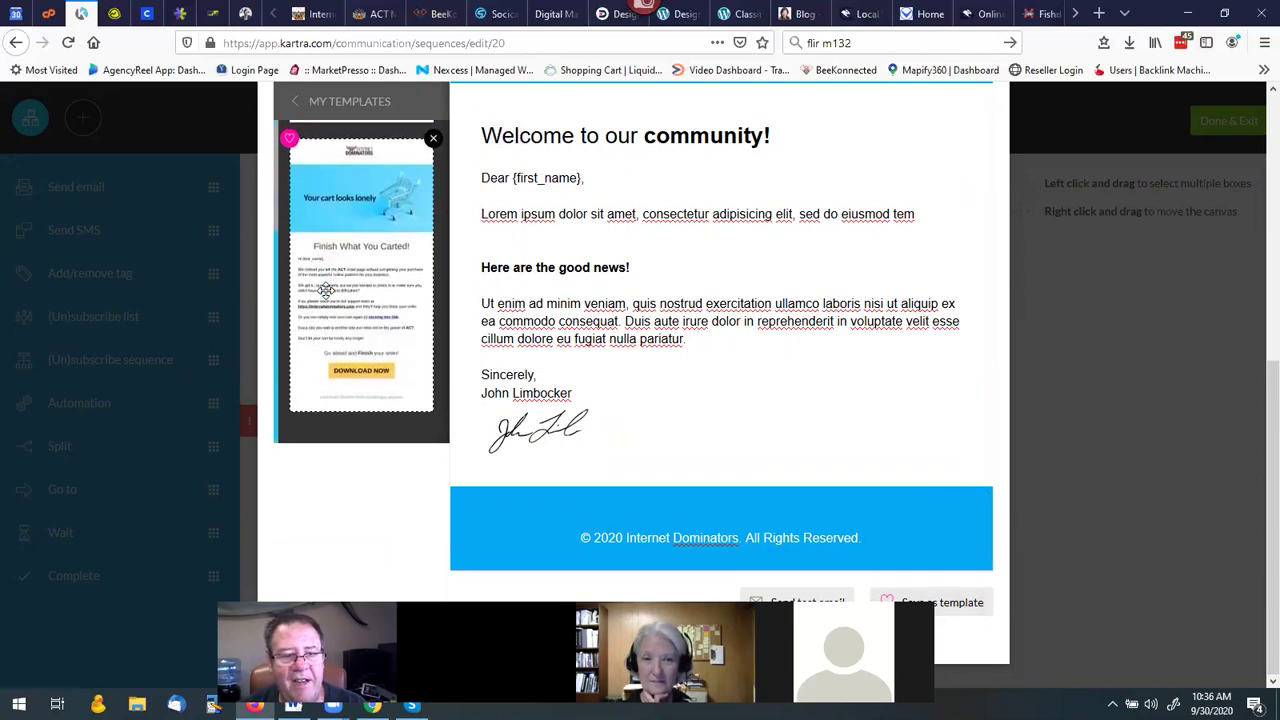
pyautogui.scroll(2, 326, 290)
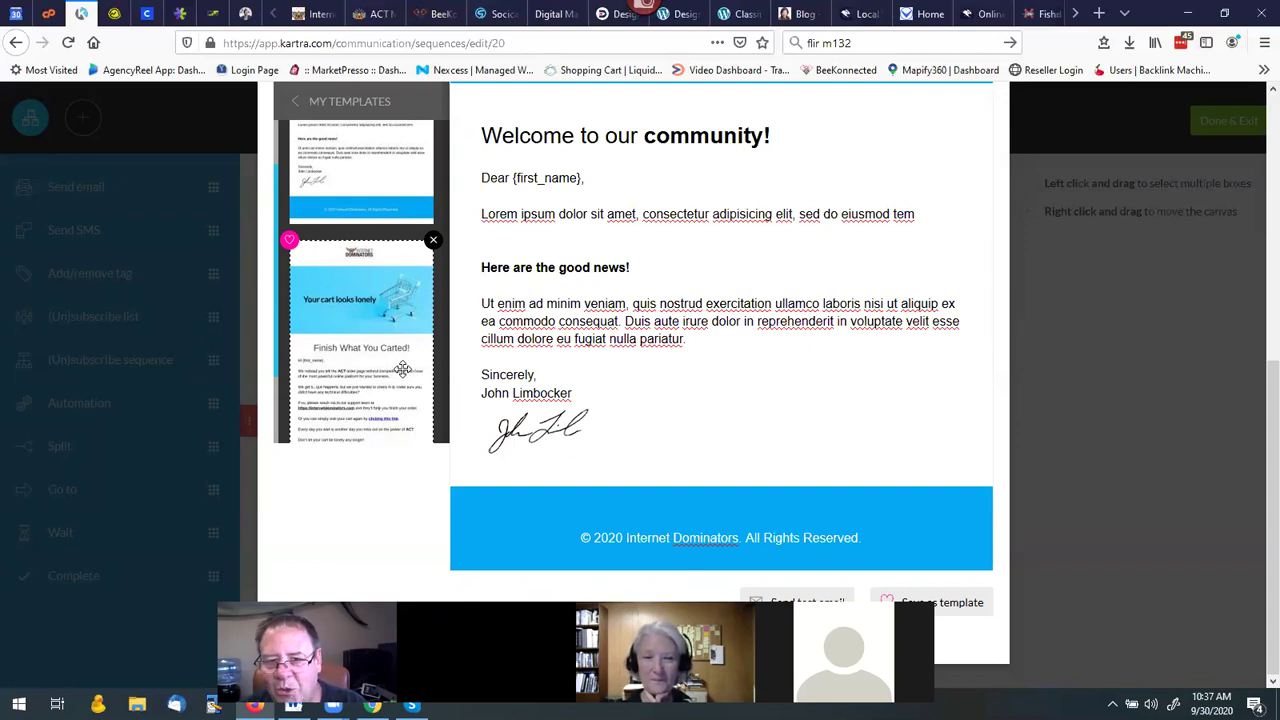
pyautogui.scroll(2, 550, 379)
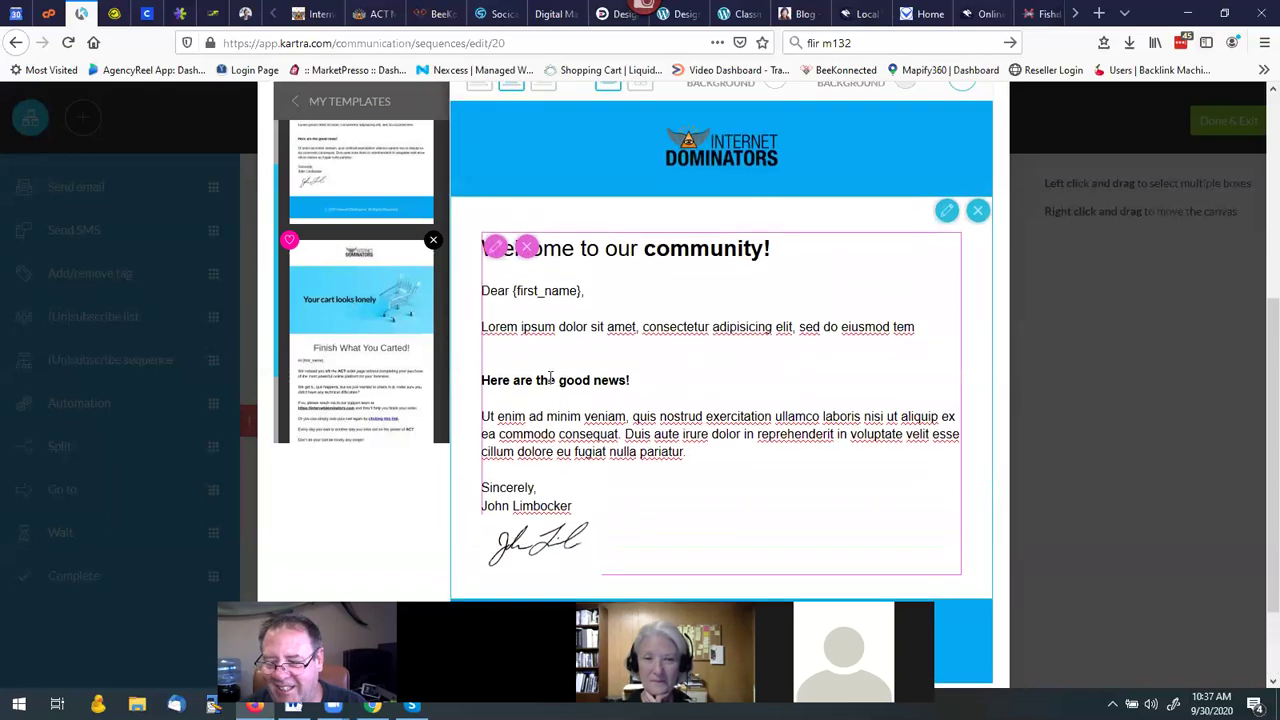
pyautogui.scroll(5, 550, 379)
pyautogui.scroll(-2, 555, 374)
pyautogui.scroll(3, 578, 364)
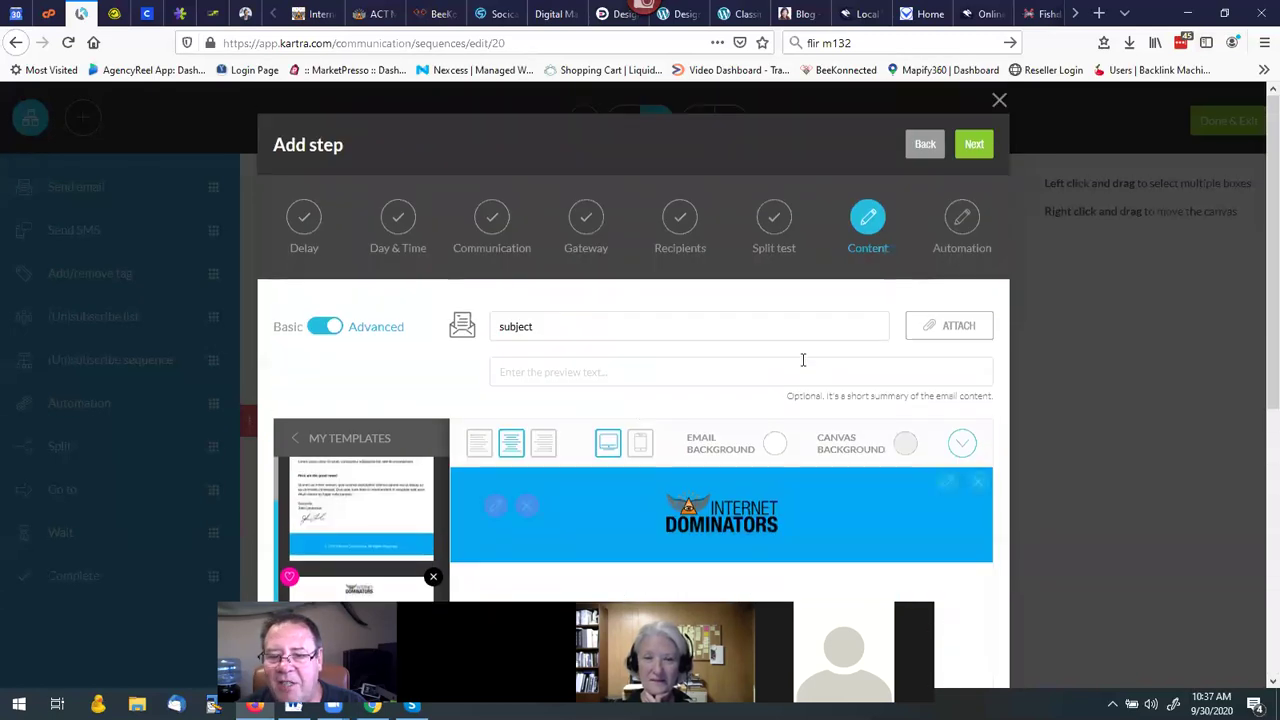
# Pass the spam check and create the email step, placing it inactive on the canvas.
pyautogui.click(974, 146)
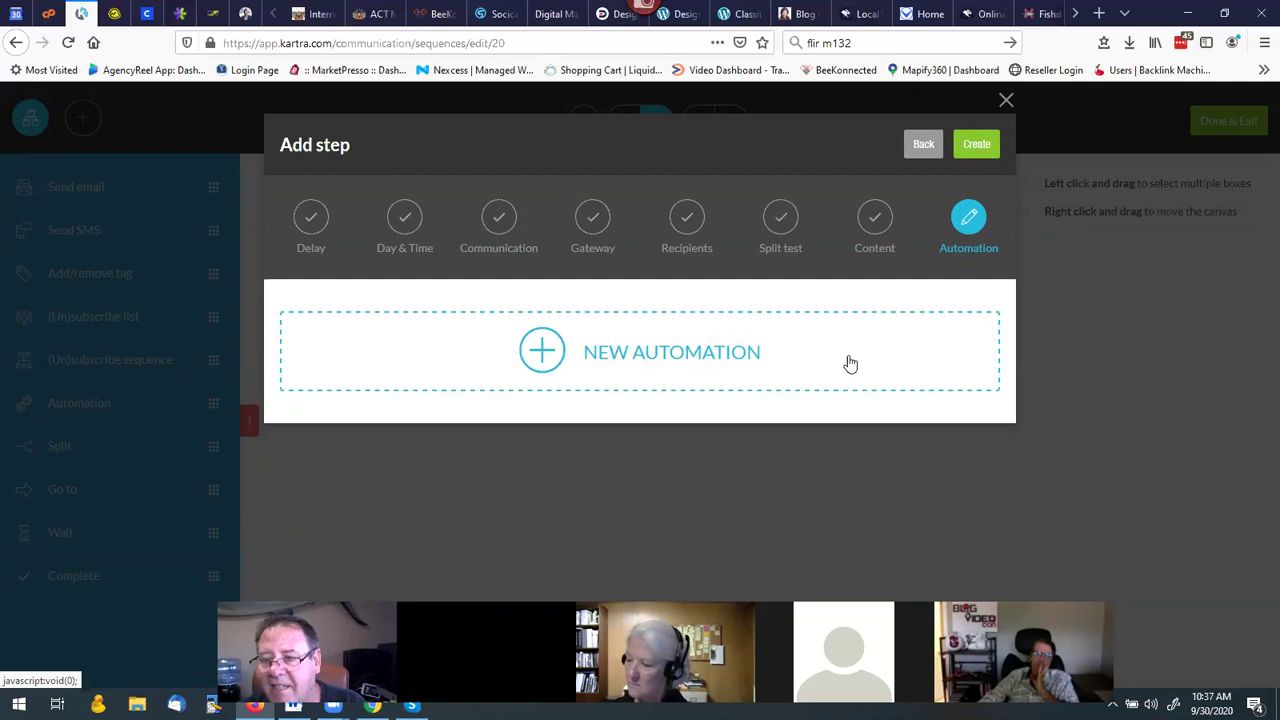
pyautogui.click(976, 146)
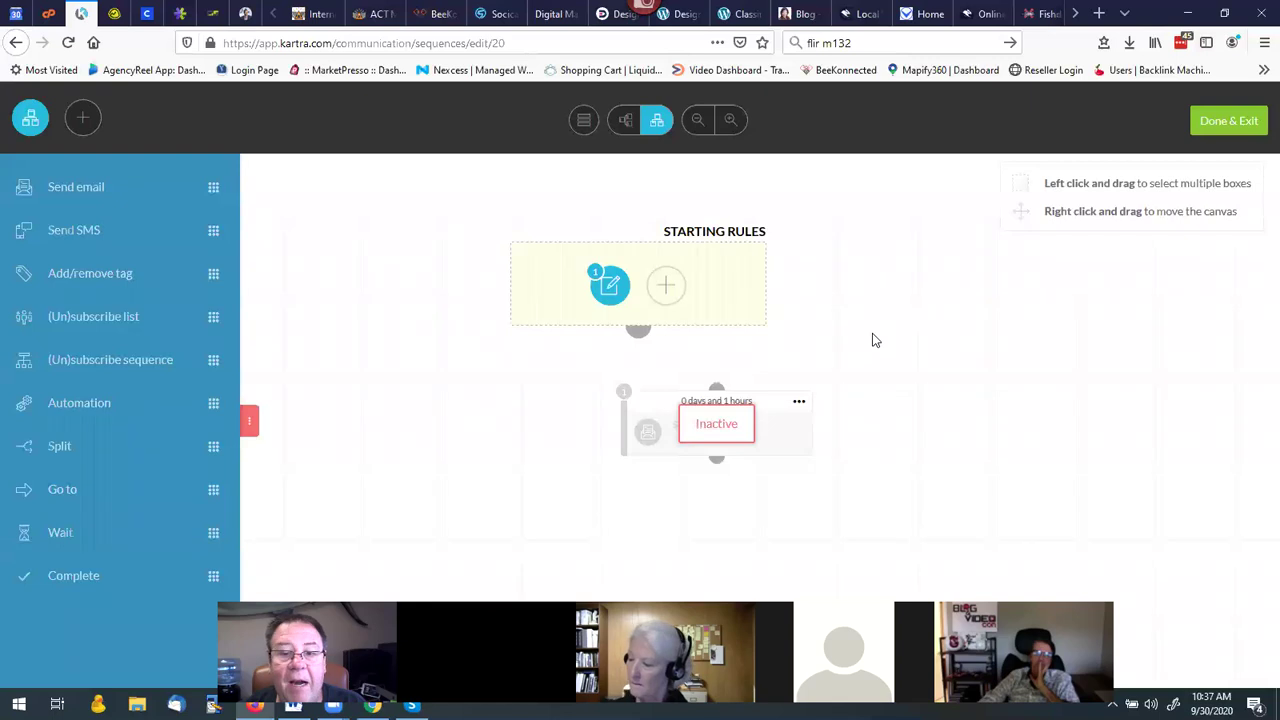
# Activate the tets1 email step and connect the Starting Rules to it.
pyautogui.click(722, 400)
pyautogui.moveTo(722, 400); pyautogui.dragTo(618, 414)
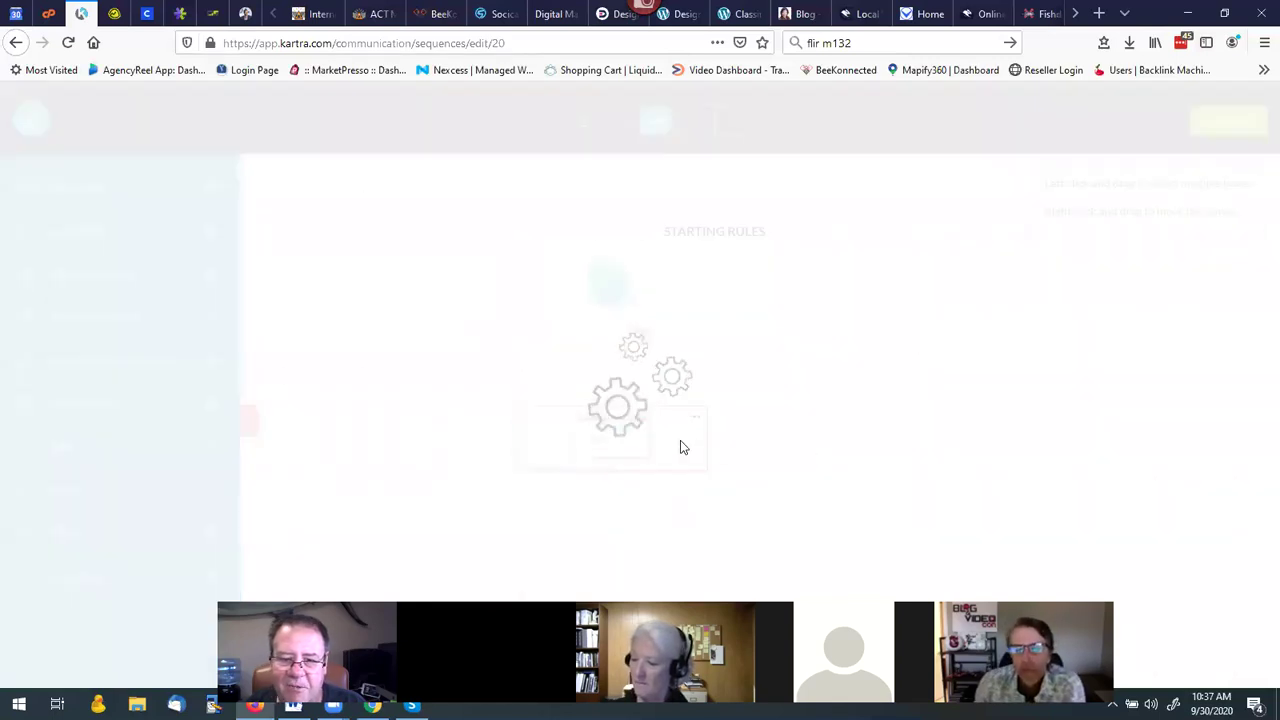
pyautogui.click(694, 418)
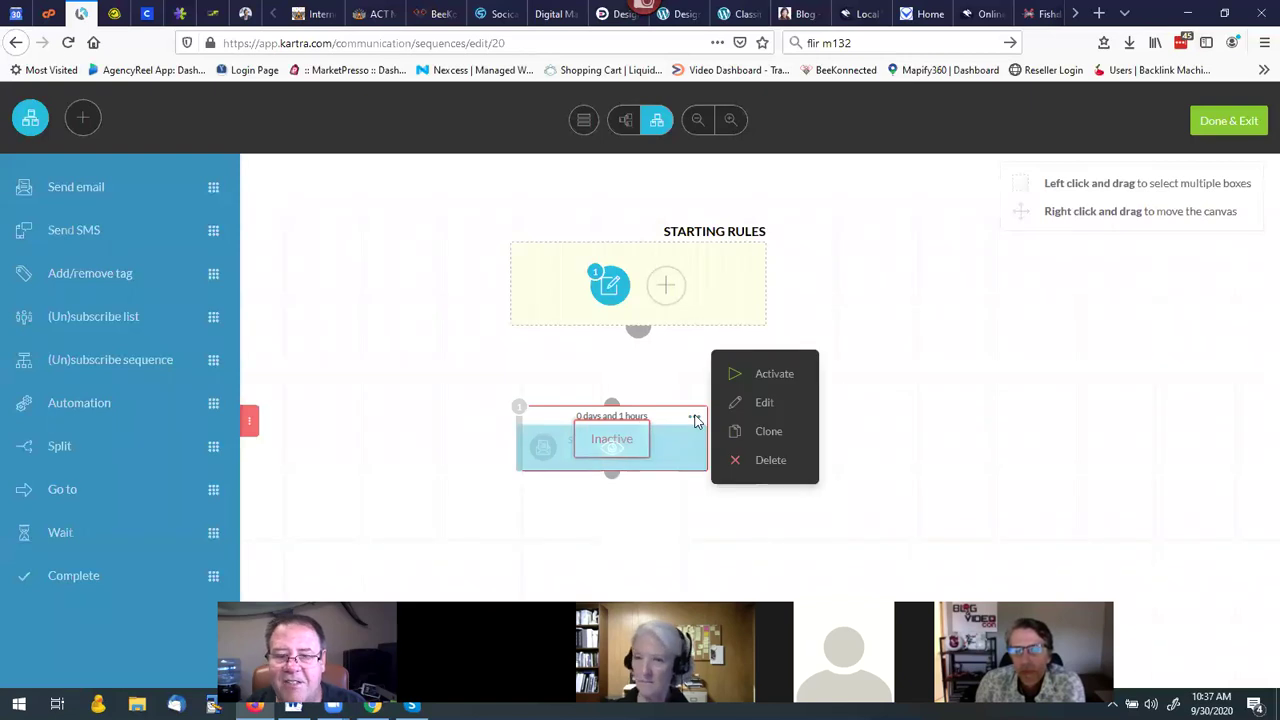
pyautogui.click(772, 376)
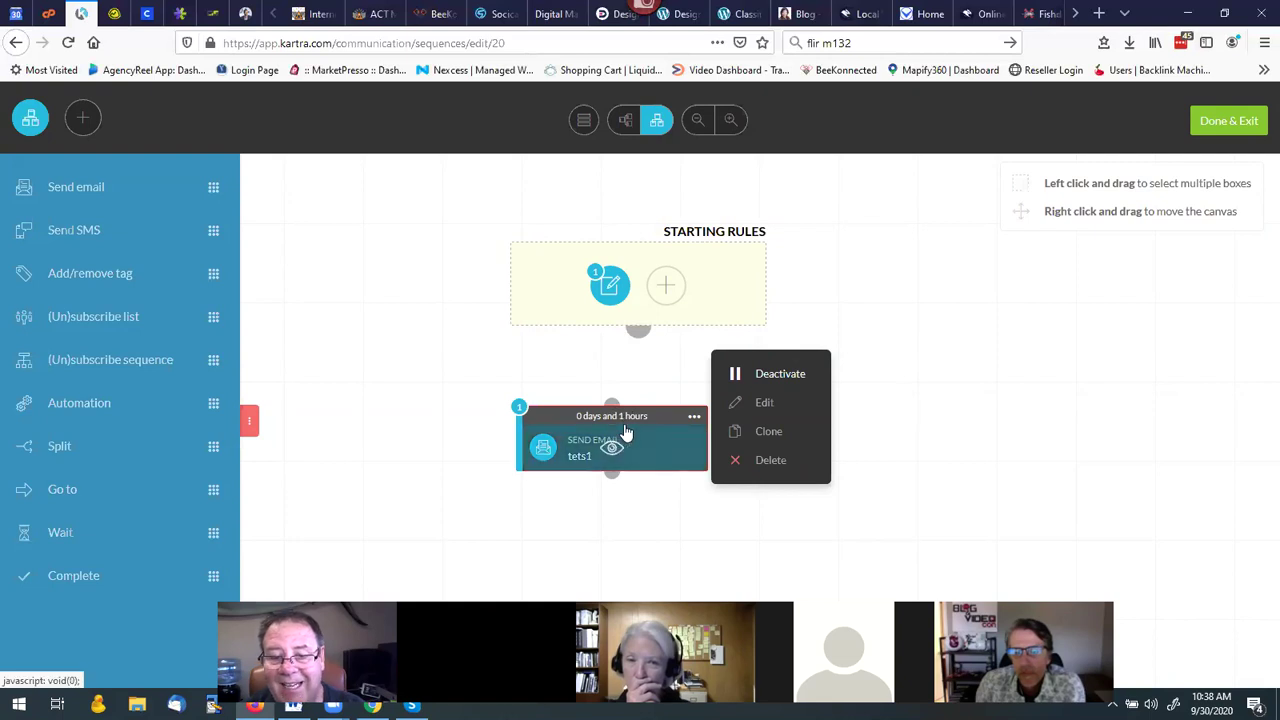
pyautogui.moveTo(637, 329); pyautogui.dragTo(612, 402)
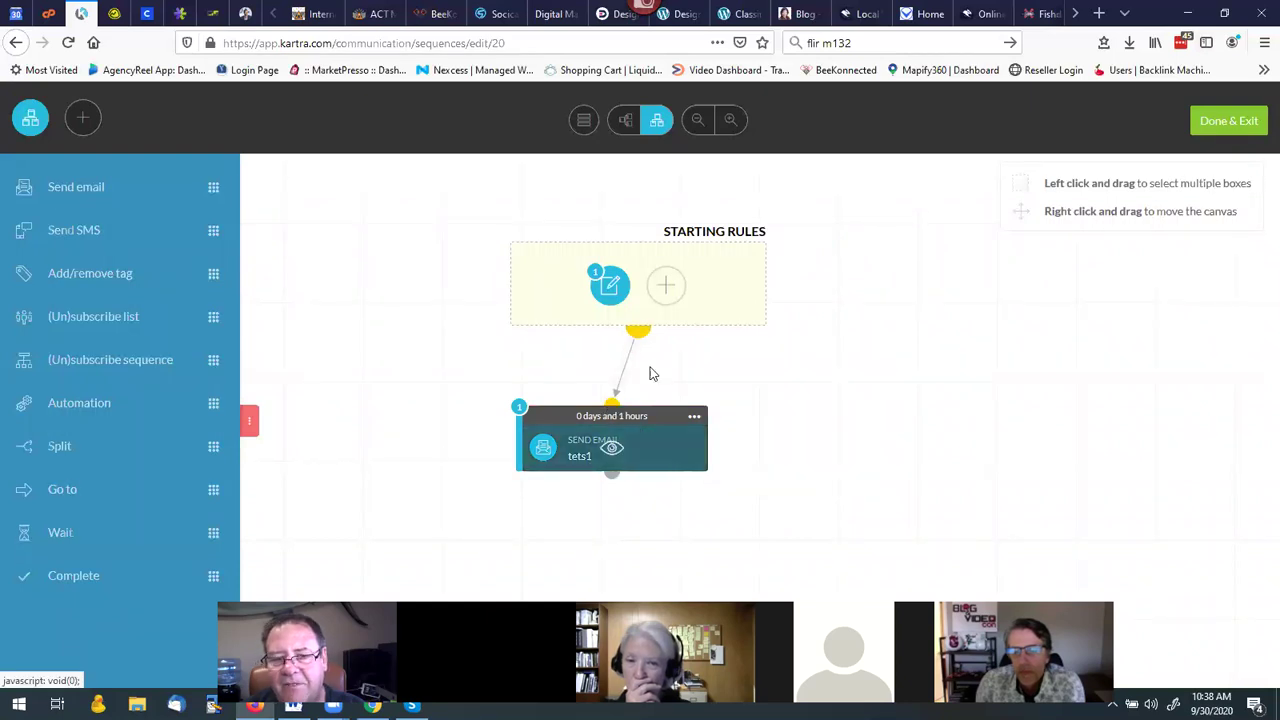
pyautogui.click(612, 287)
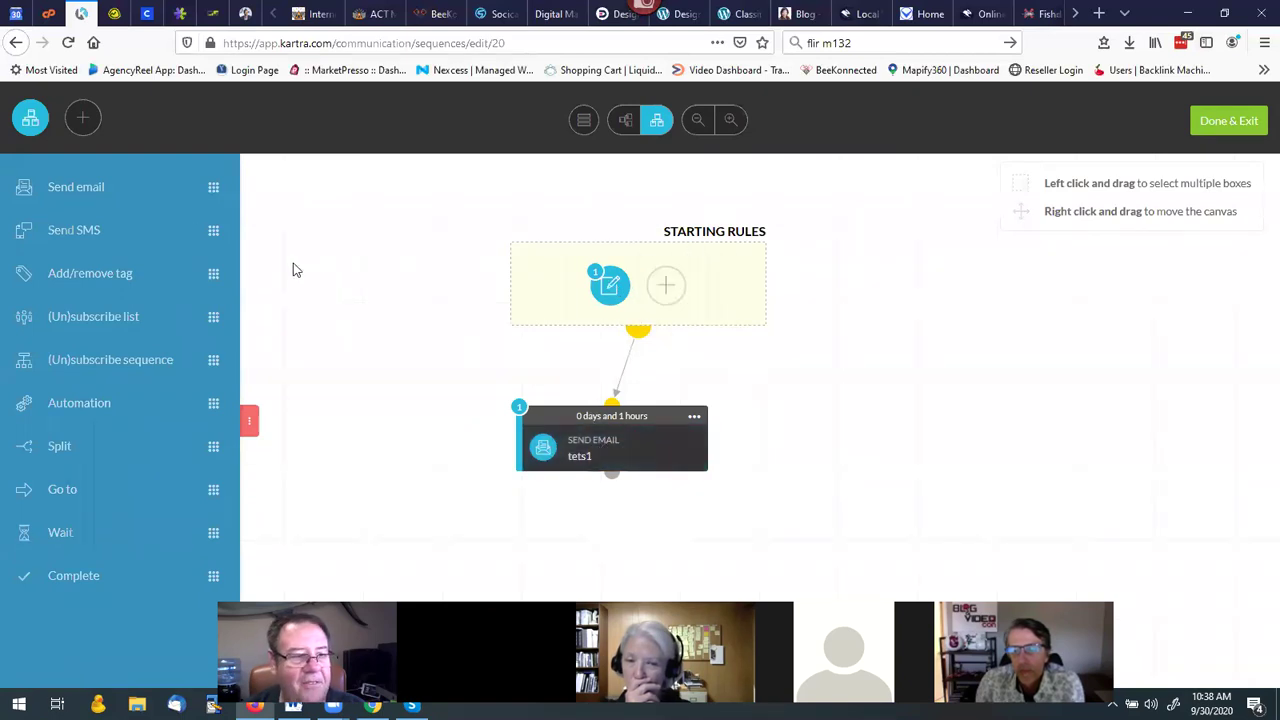
pyautogui.moveTo(77, 187); pyautogui.dragTo(600, 538)
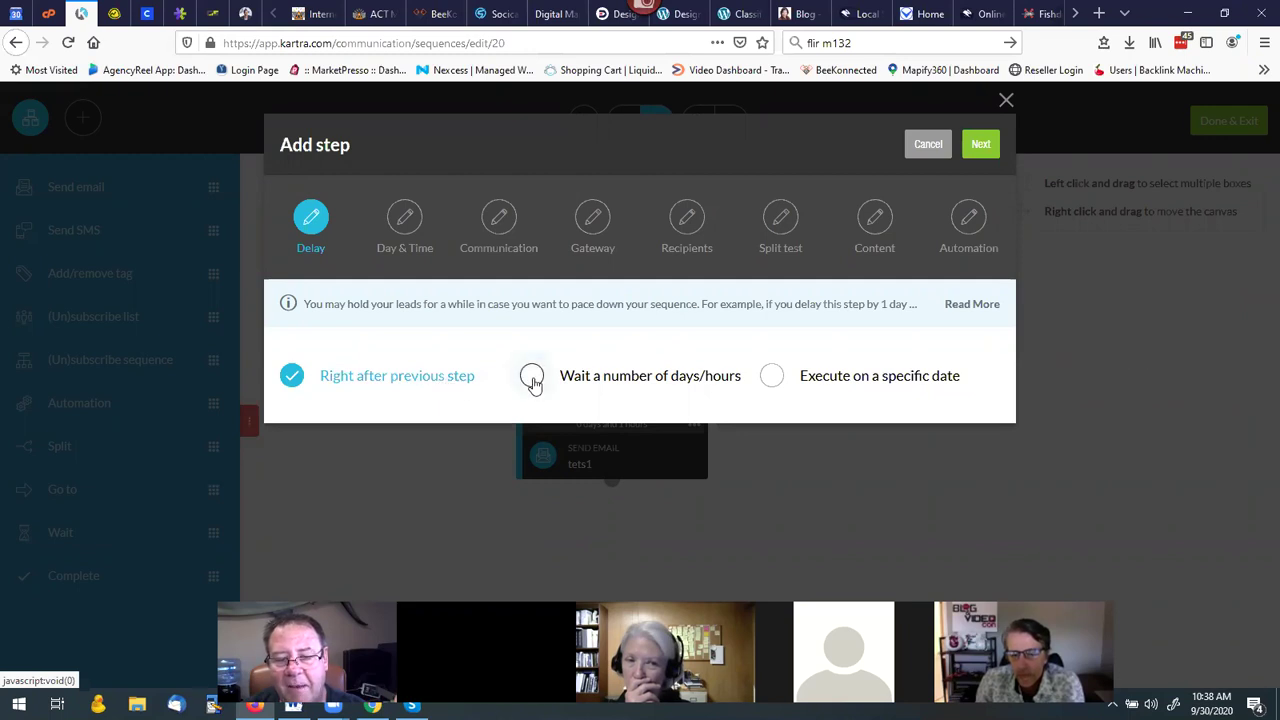
pyautogui.click(532, 382)
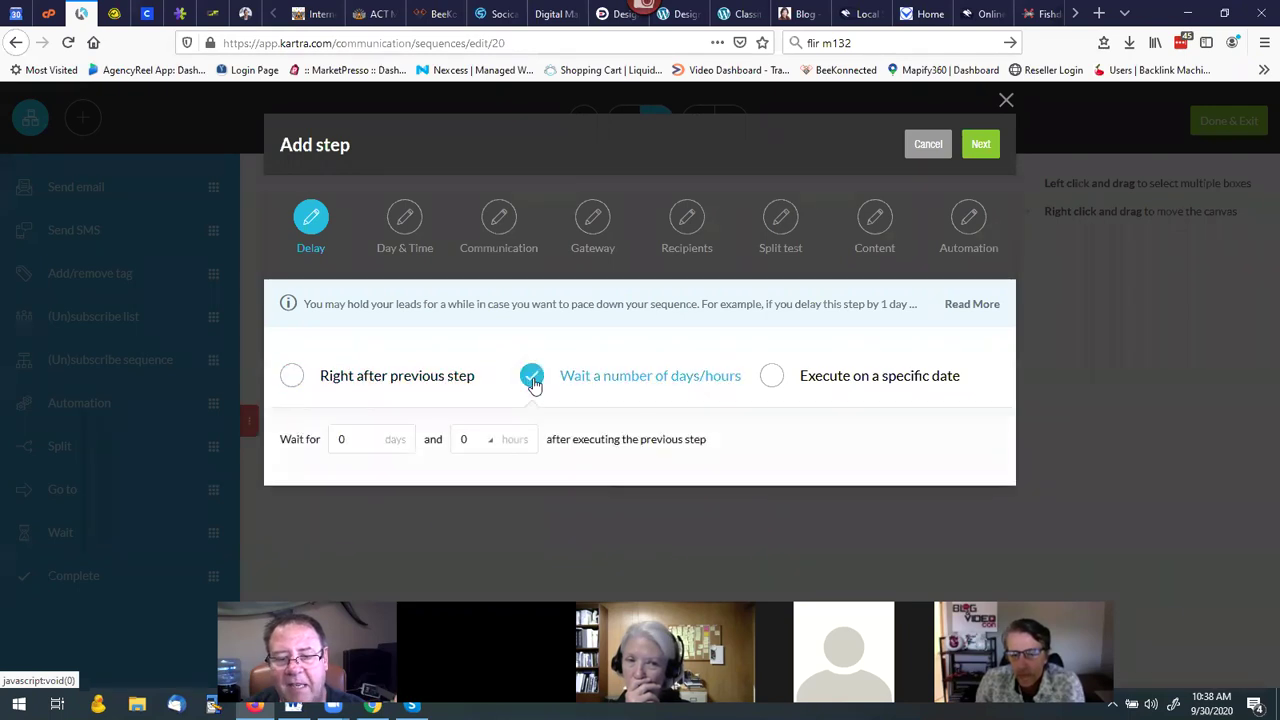
pyautogui.click(349, 439)
pyautogui.write('1')
pyautogui.click(794, 432)
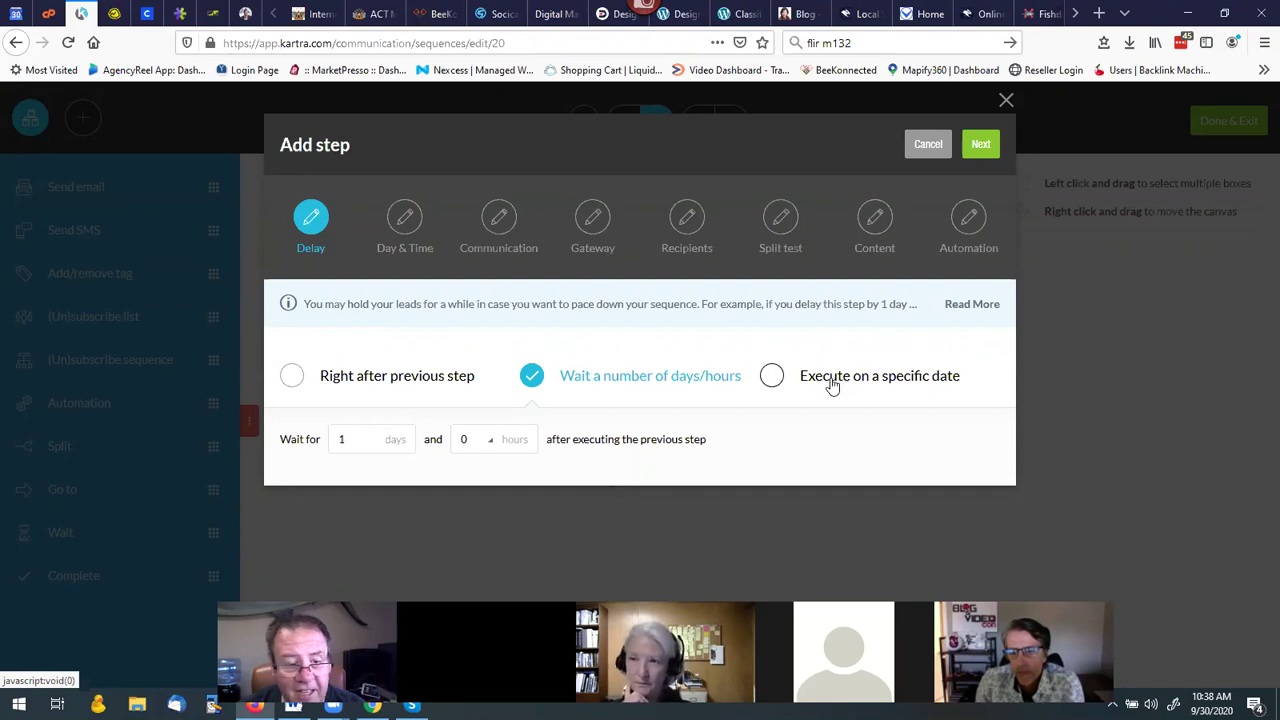
pyautogui.click(982, 146)
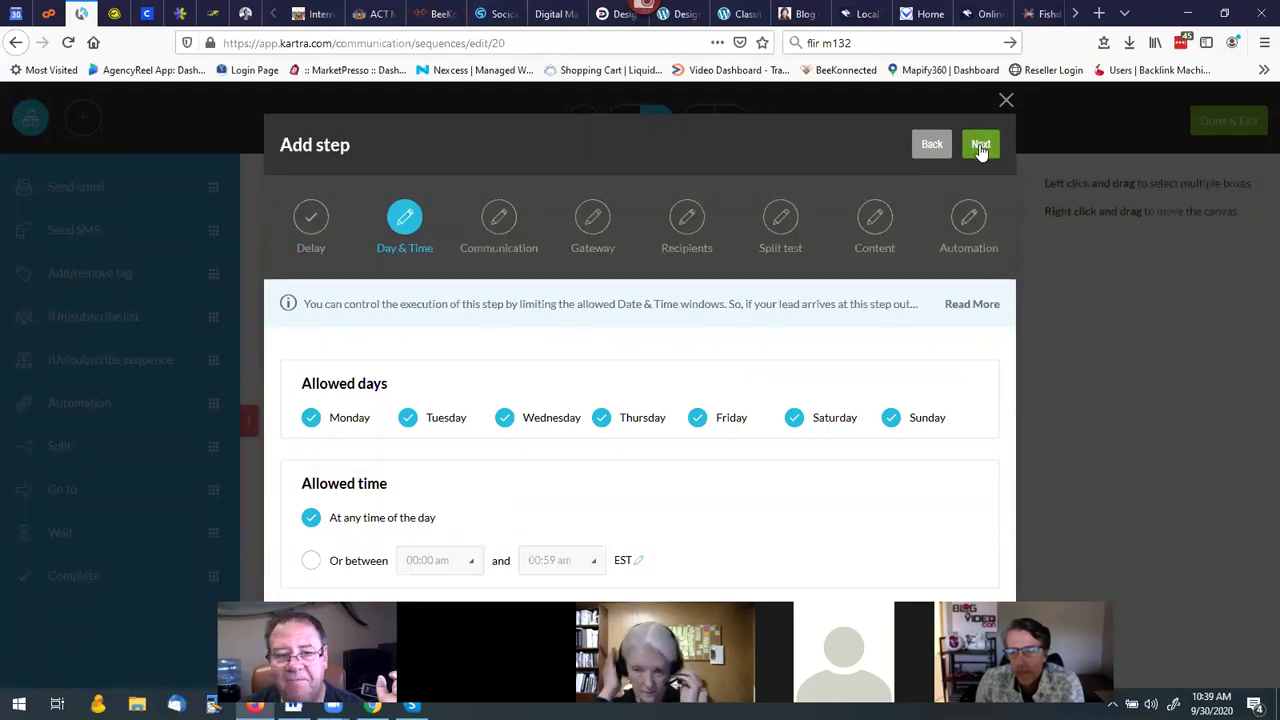
pyautogui.click(980, 146)
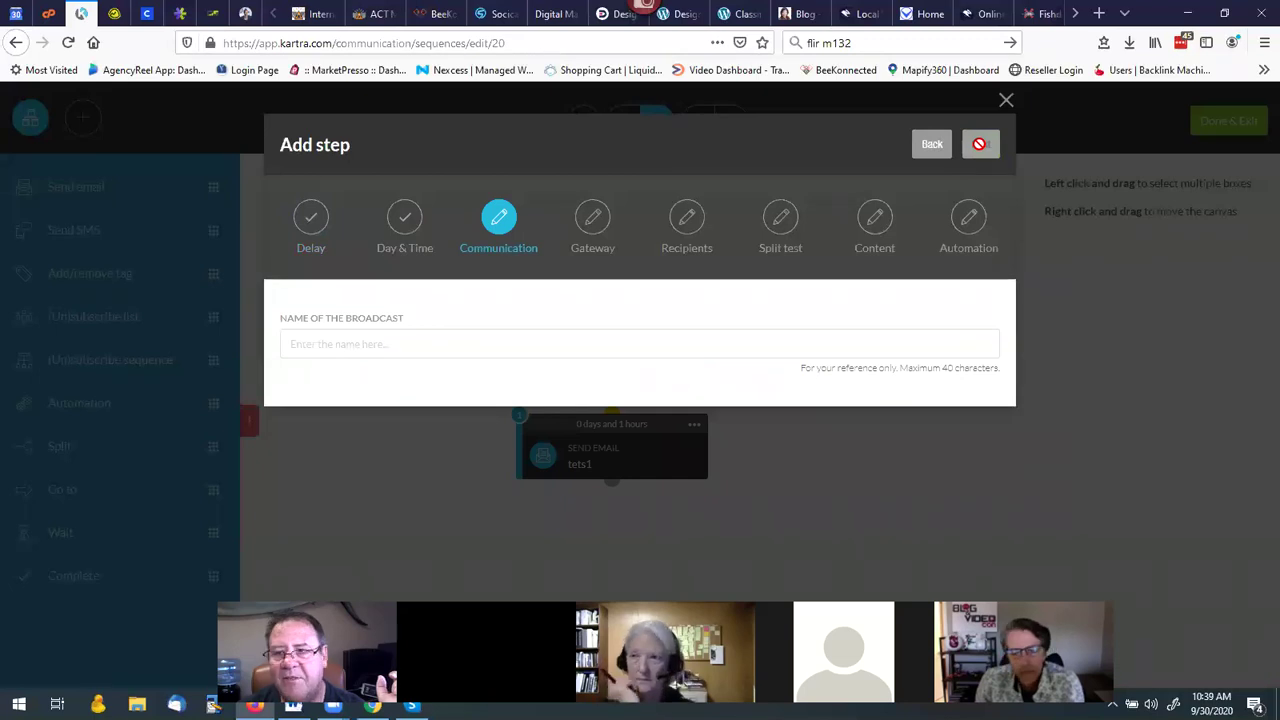
pyautogui.click(1004, 101)
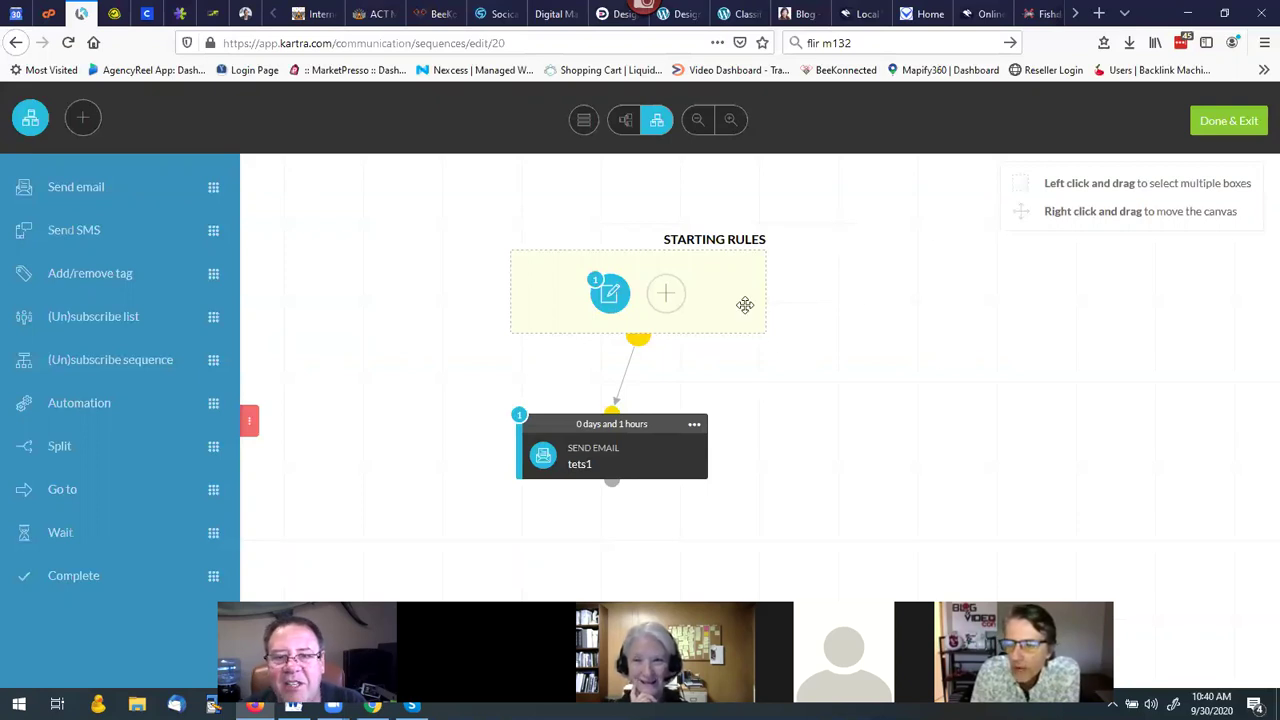
# Save the test sequence with Done & Exit and return to the Sequences list.
pyautogui.click(1213, 125)
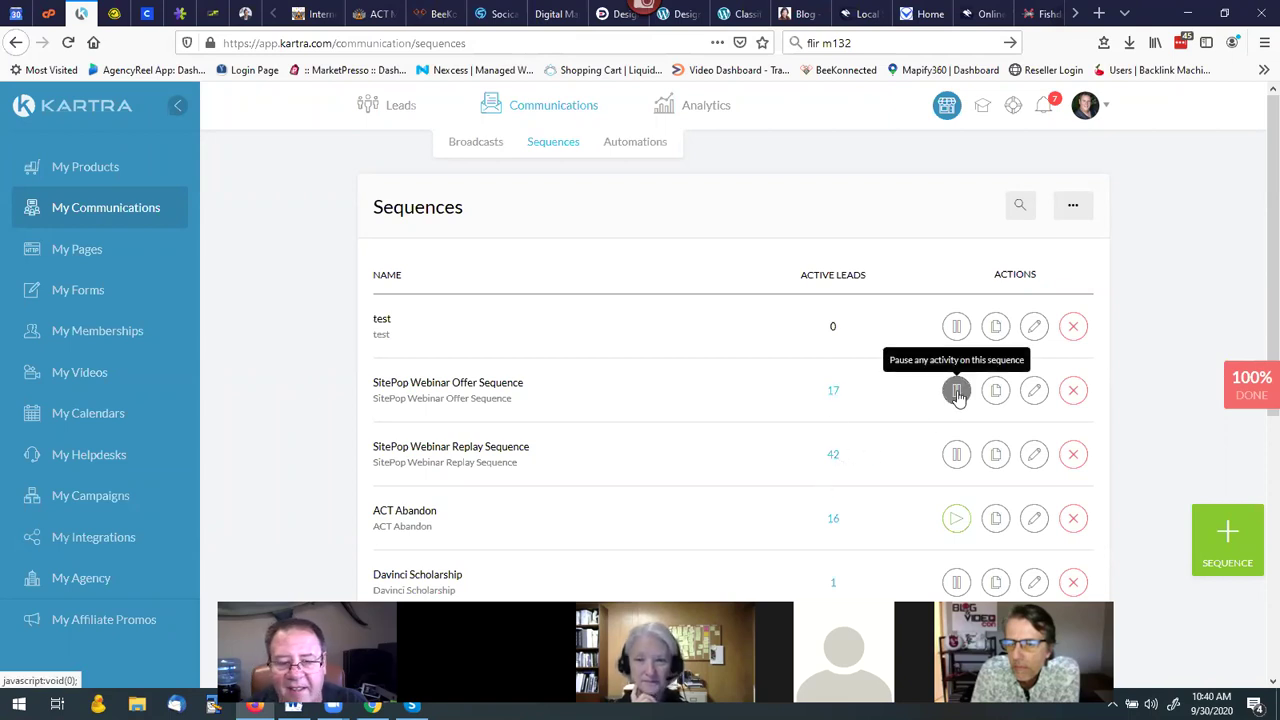
pyautogui.click(957, 393)
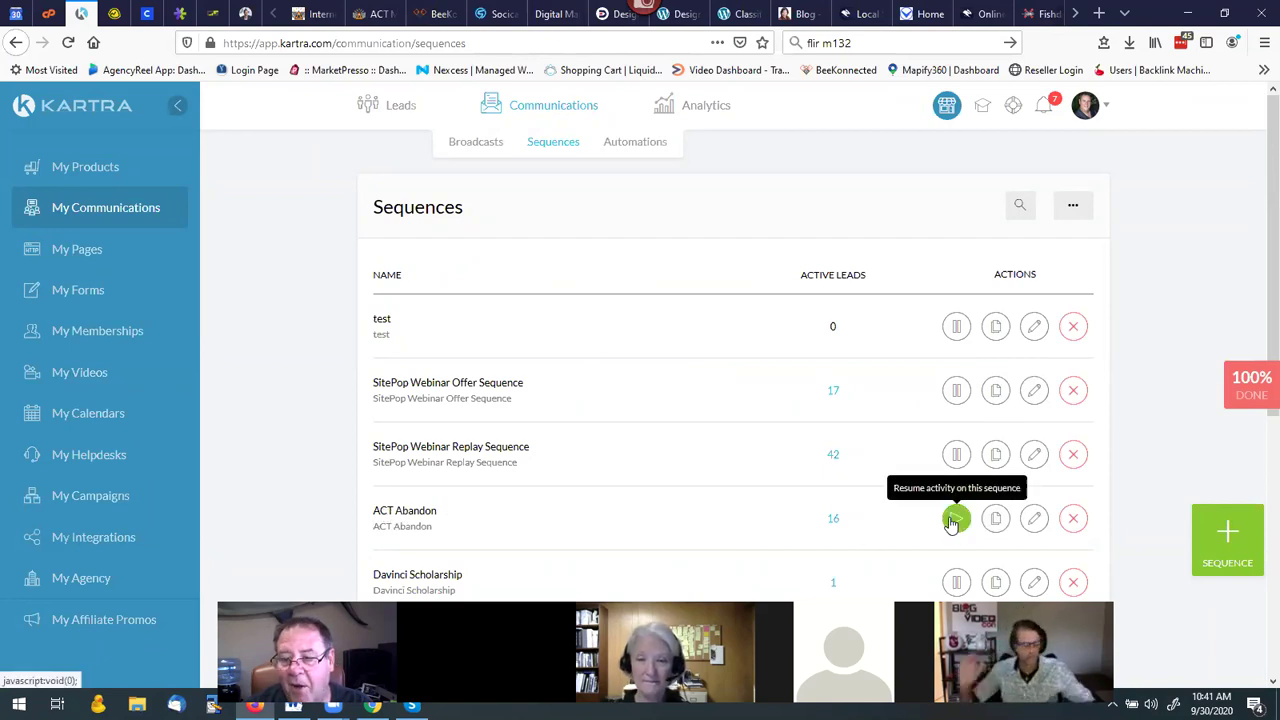
# Open the ACT Abandon sequence in the sequence builder.
pyautogui.click(1034, 521)
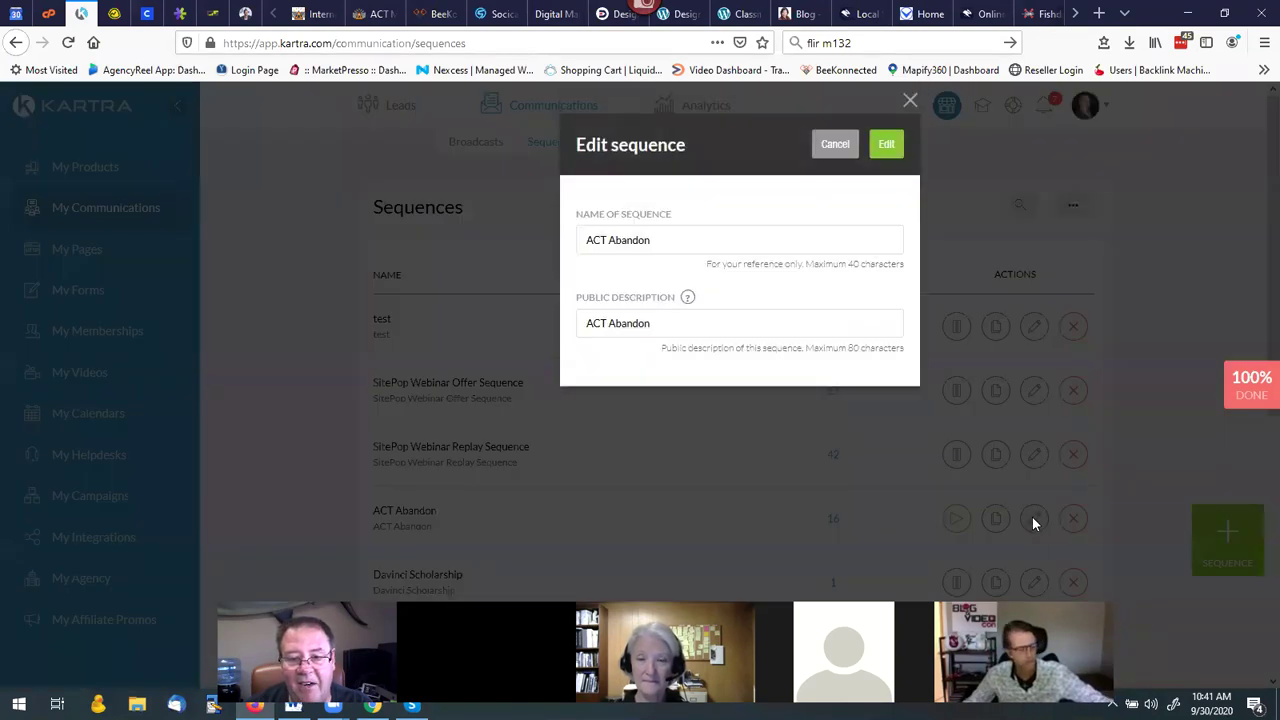
pyautogui.click(886, 144)
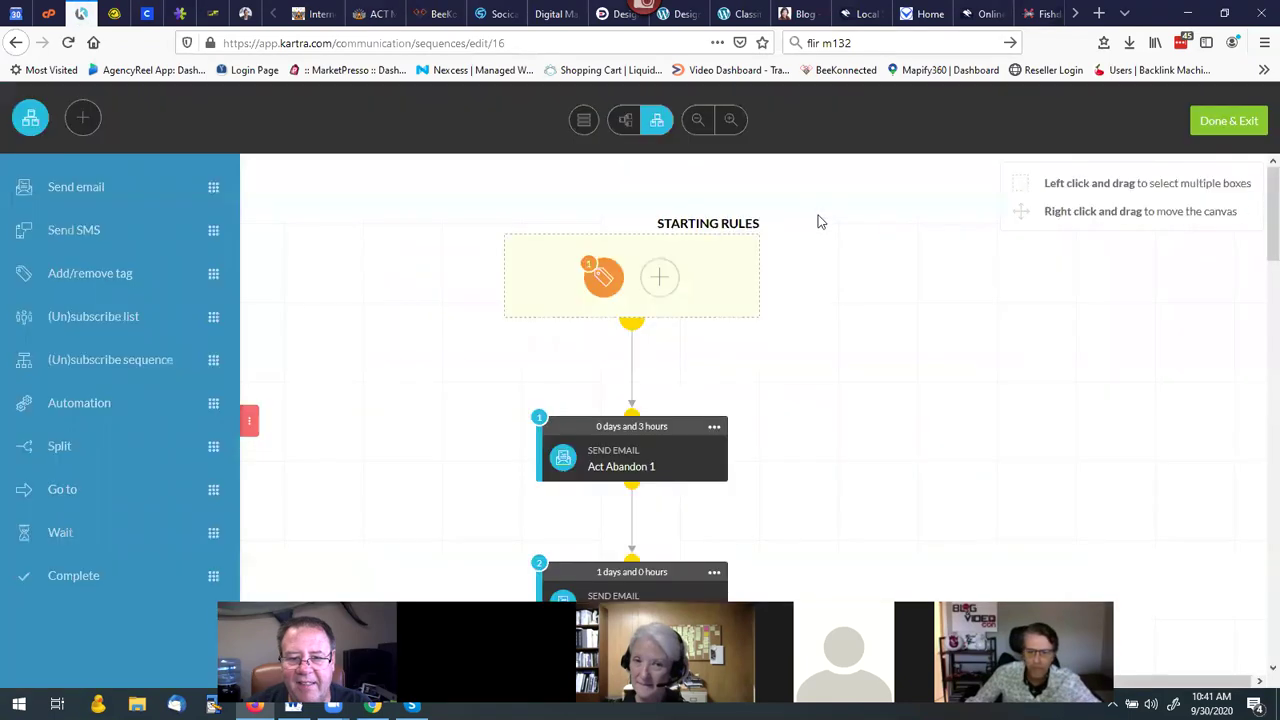
pyautogui.scroll(-3, 834, 243)
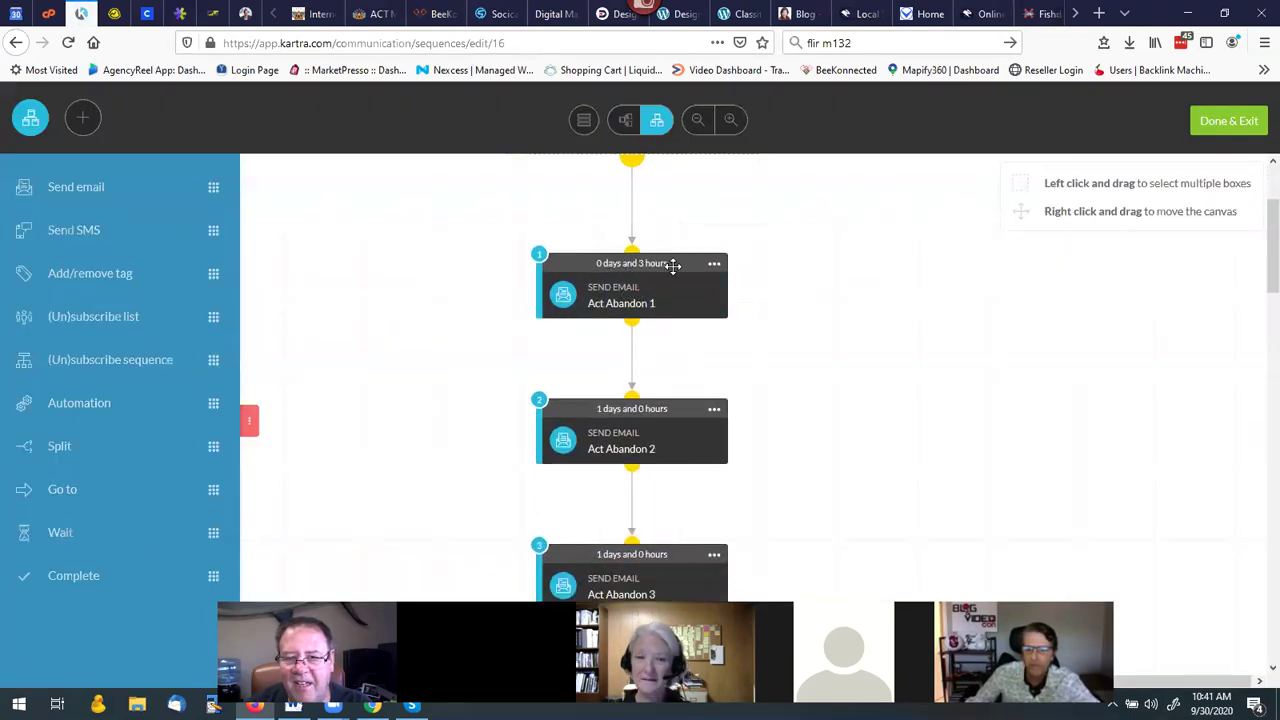
pyautogui.scroll(2, 665, 267)
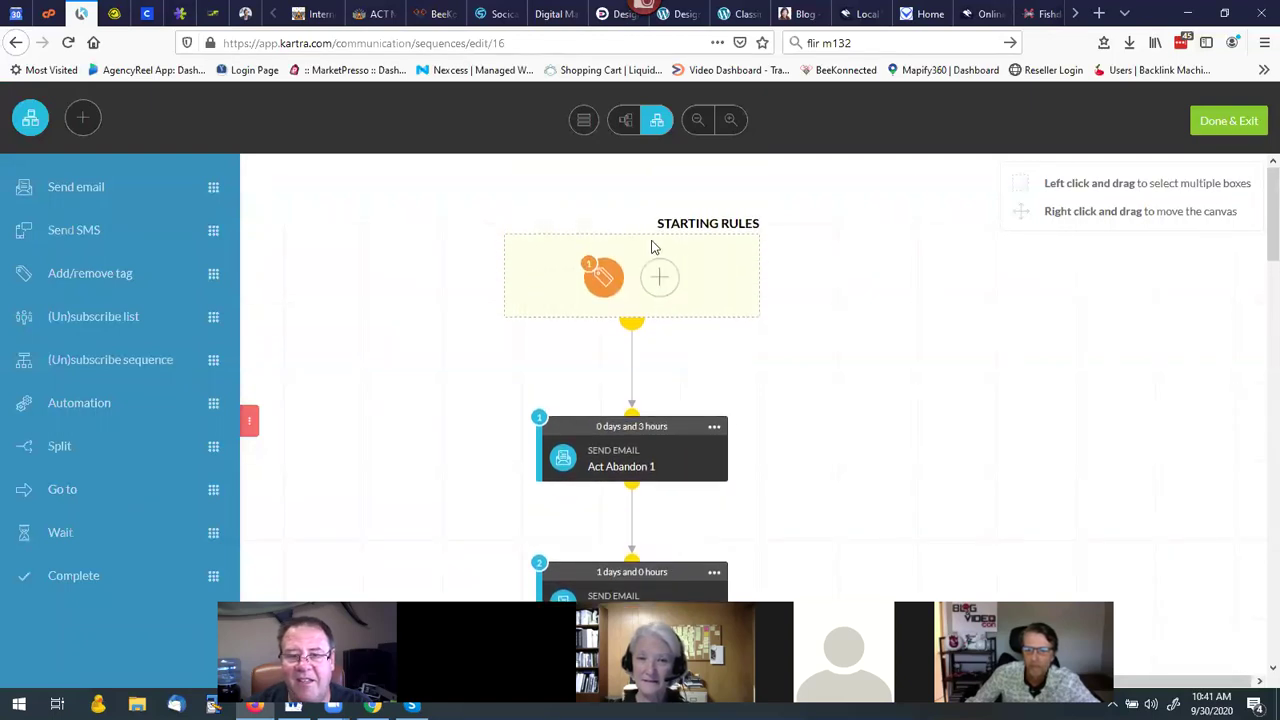
# Scroll down to node 11 and open the Act Abandon 3 email's settings.
pyautogui.moveTo(666, 263)
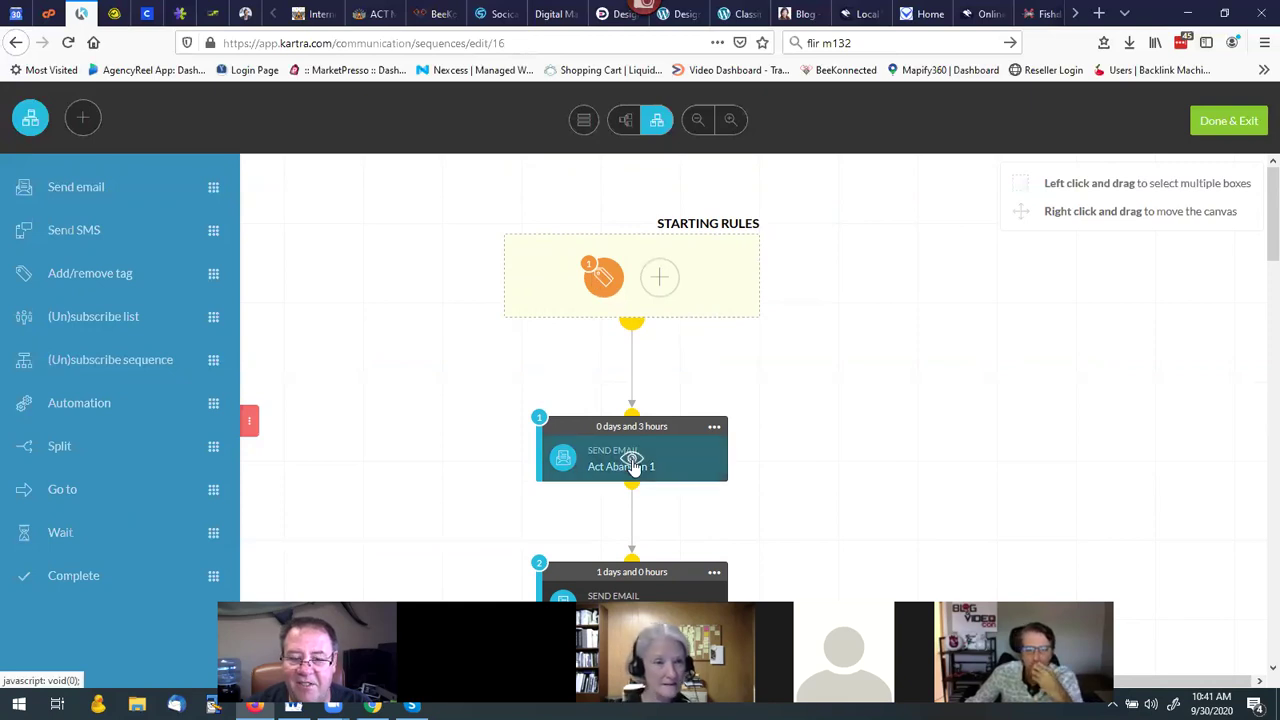
pyautogui.scroll(-1, 705, 430)
pyautogui.scroll(-4, 705, 430)
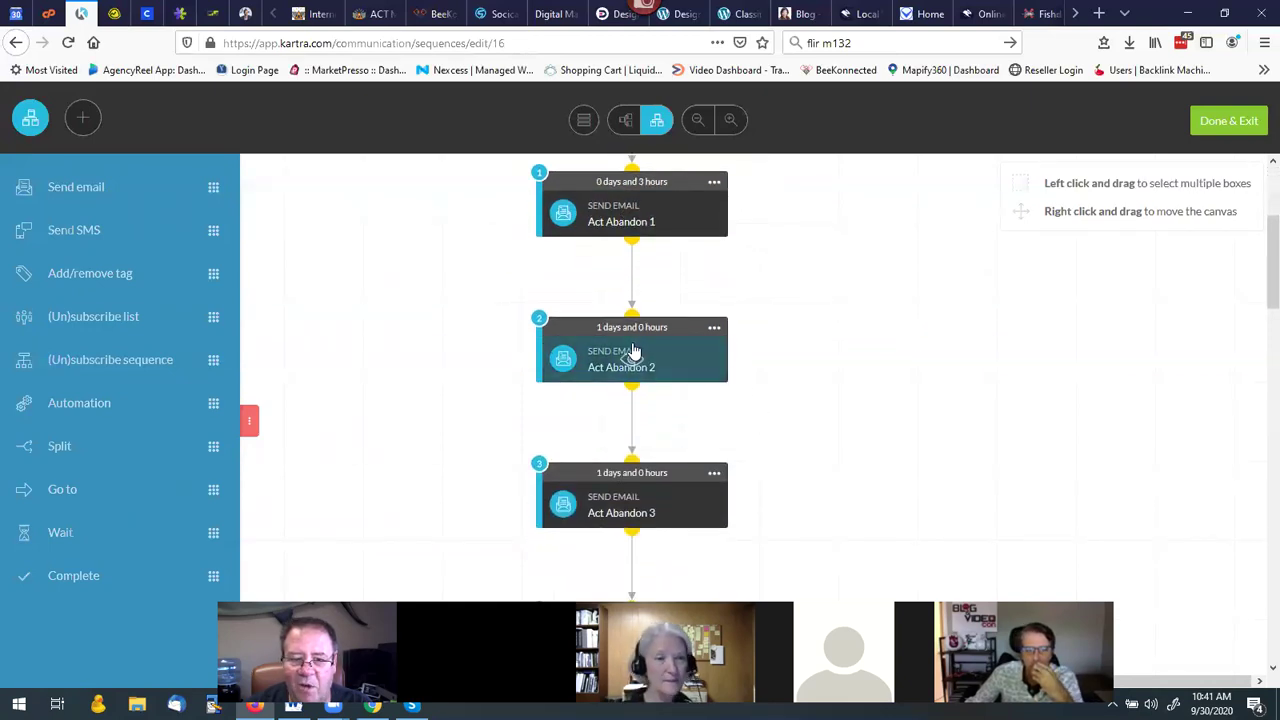
pyautogui.scroll(-5, 705, 449)
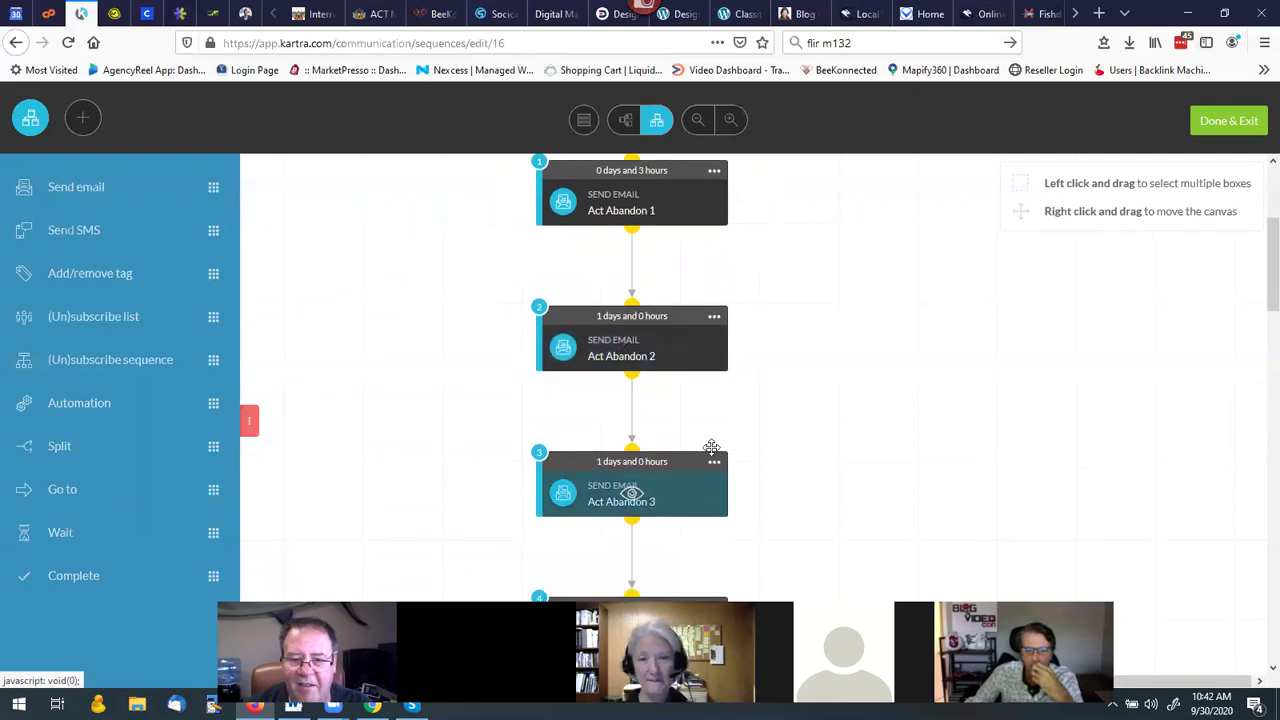
pyautogui.scroll(-10, 643, 410)
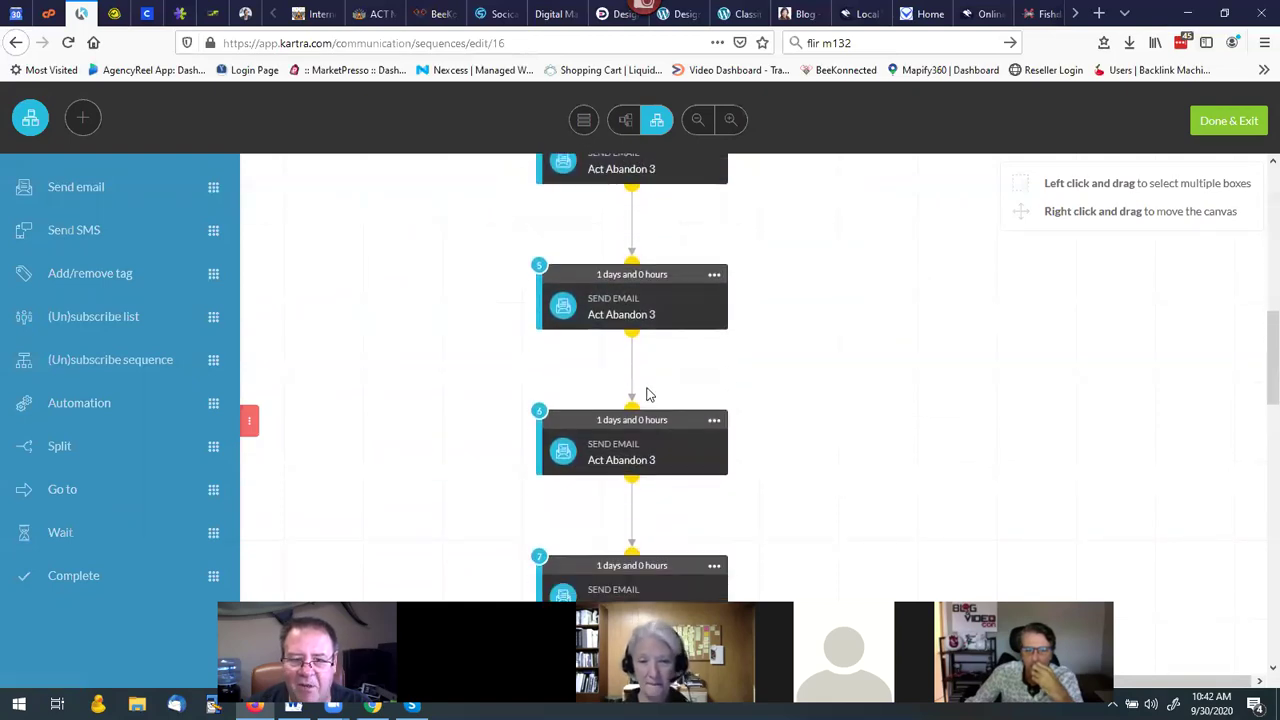
pyautogui.scroll(-17, 643, 420)
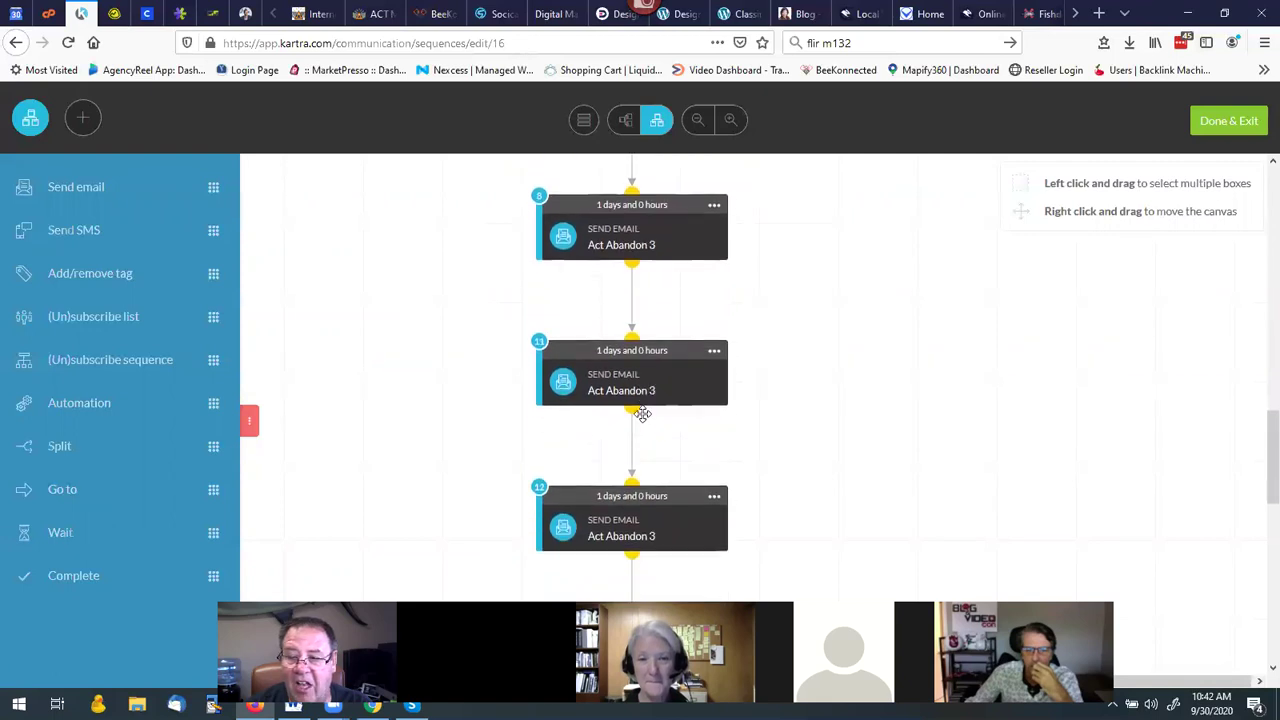
pyautogui.scroll(-4, 643, 420)
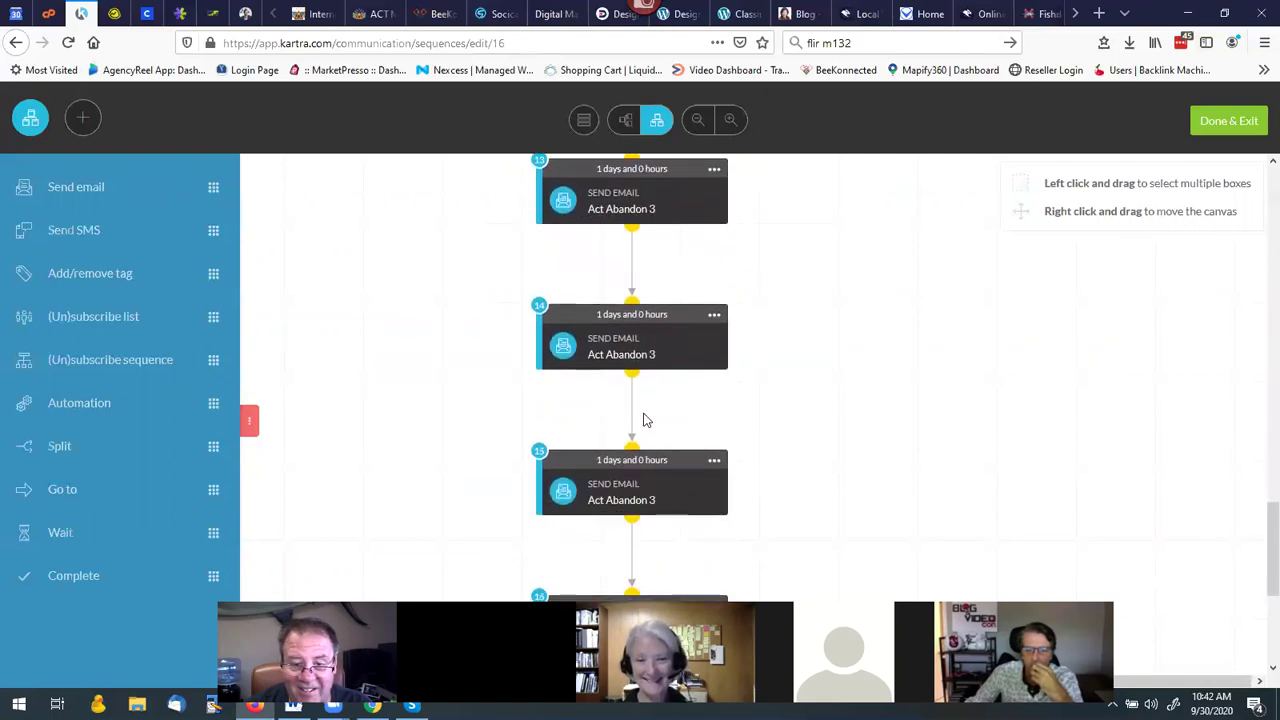
pyautogui.scroll(8, 643, 420)
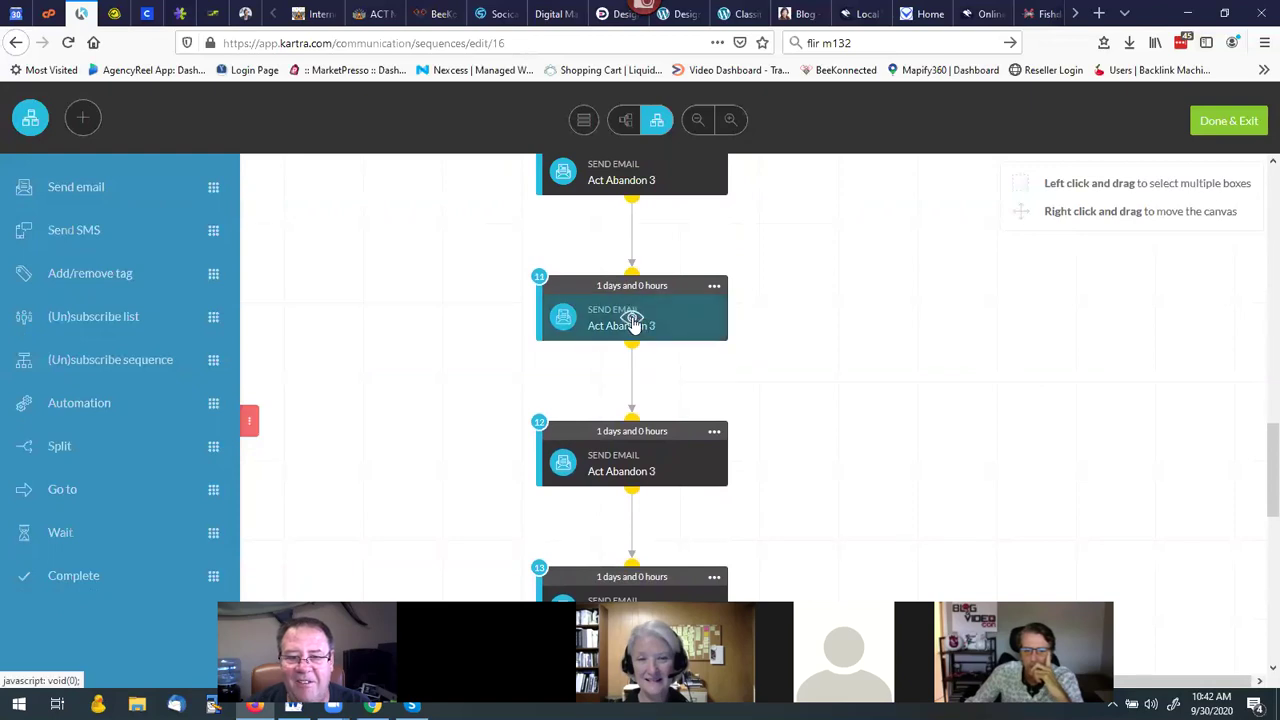
pyautogui.click(634, 320)
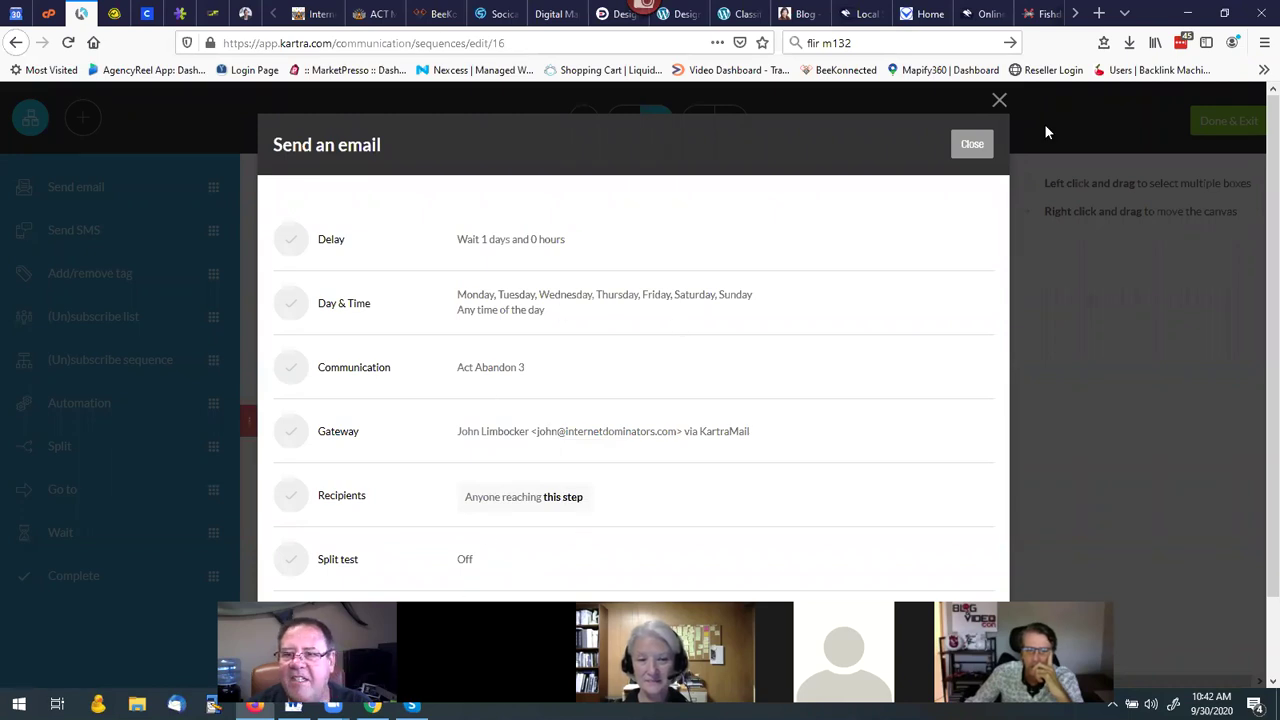
# Close the settings modal and open step 11 for editing from its menu.
pyautogui.click(972, 146)
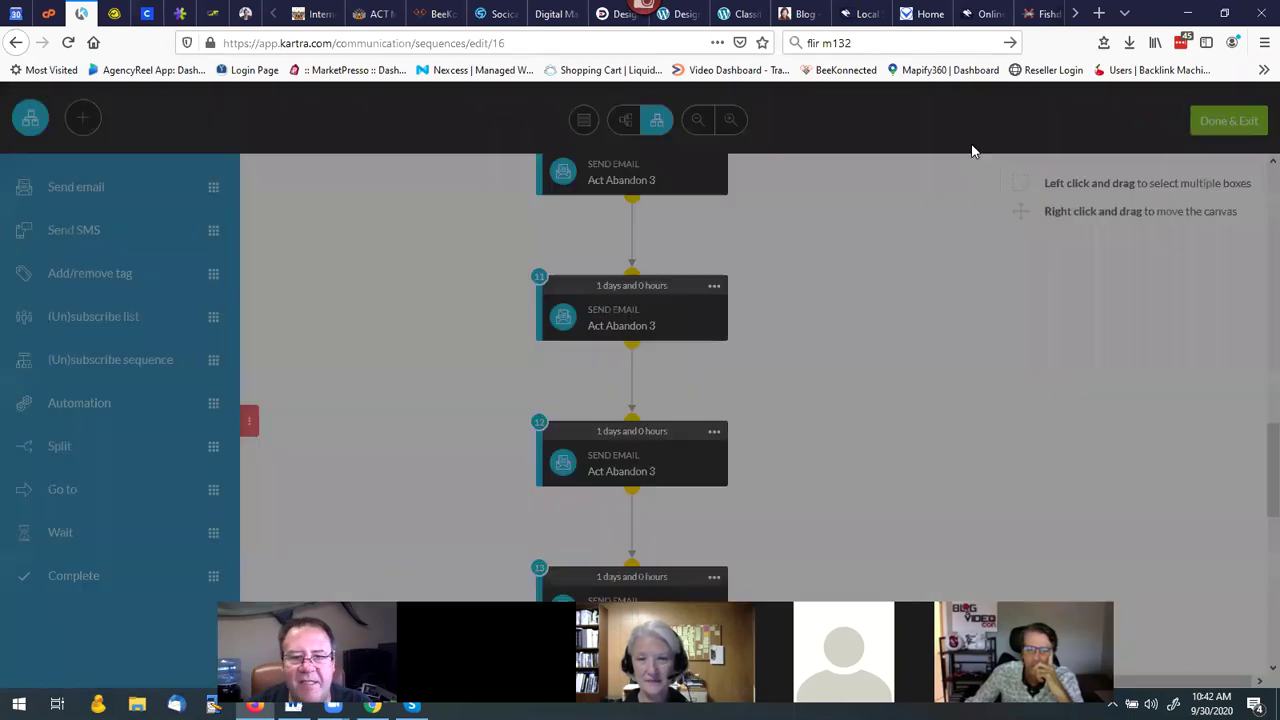
pyautogui.click(714, 287)
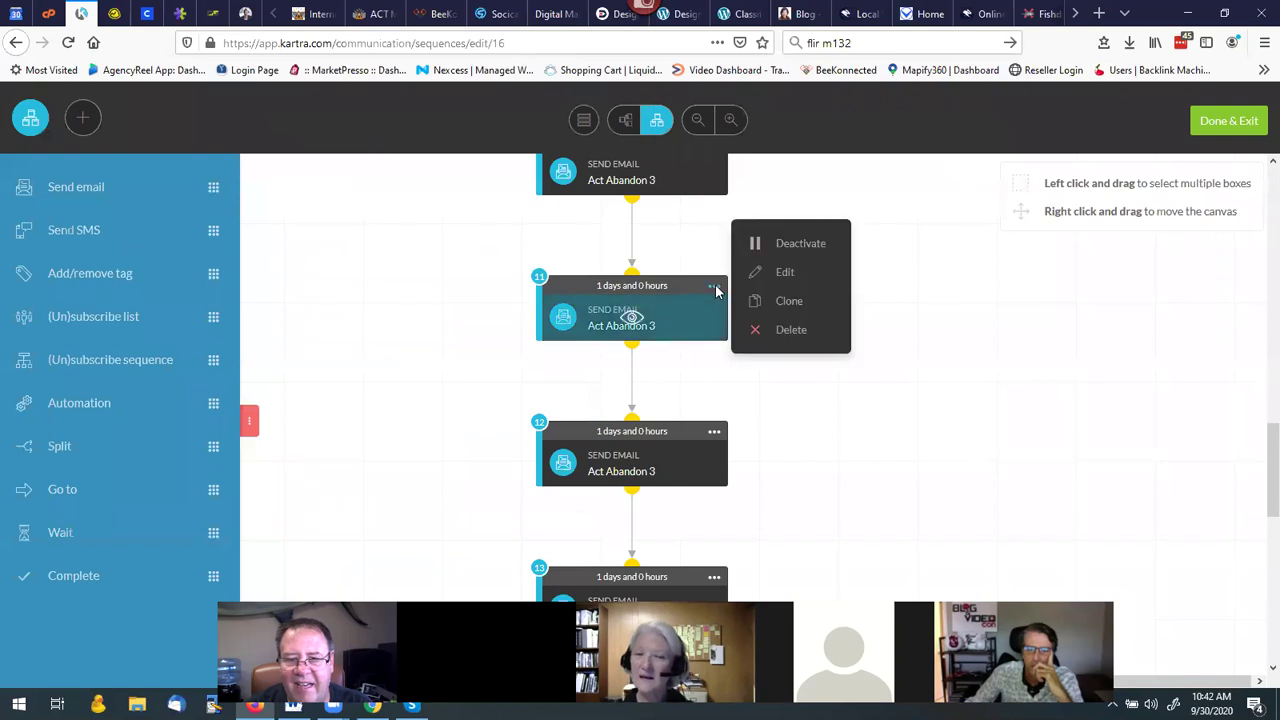
pyautogui.click(784, 274)
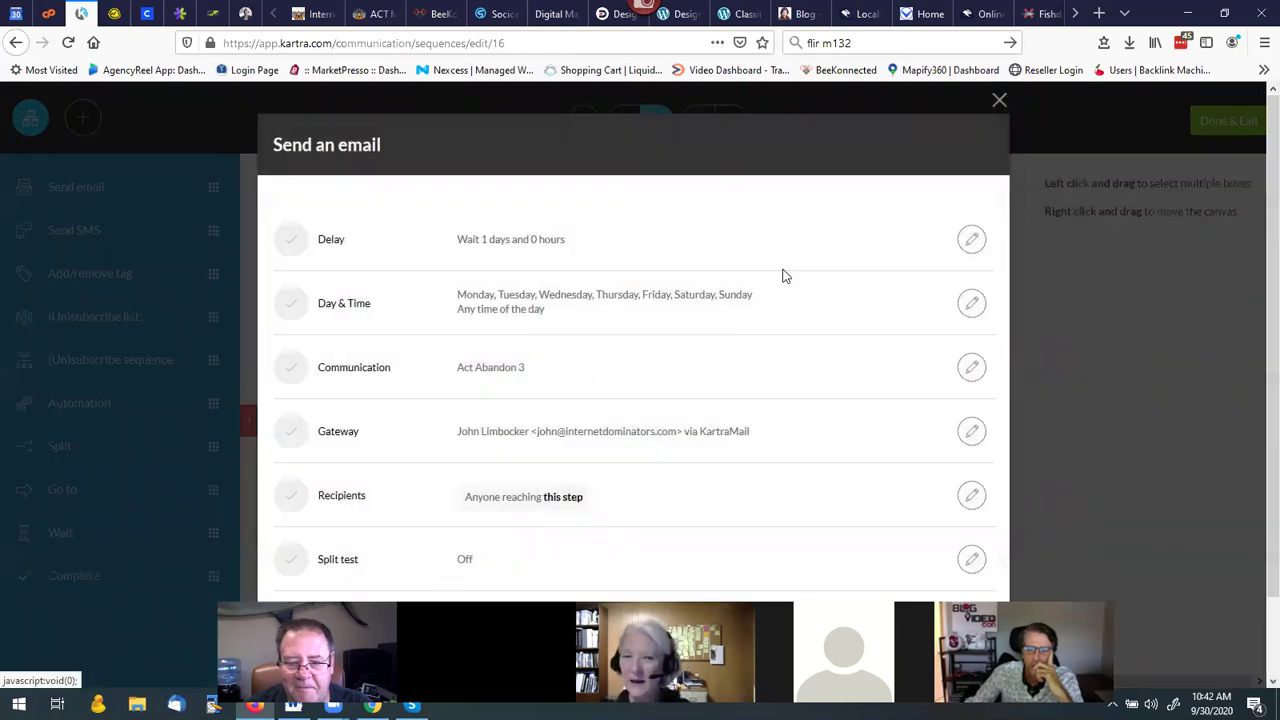
pyautogui.scroll(-2, 786, 333)
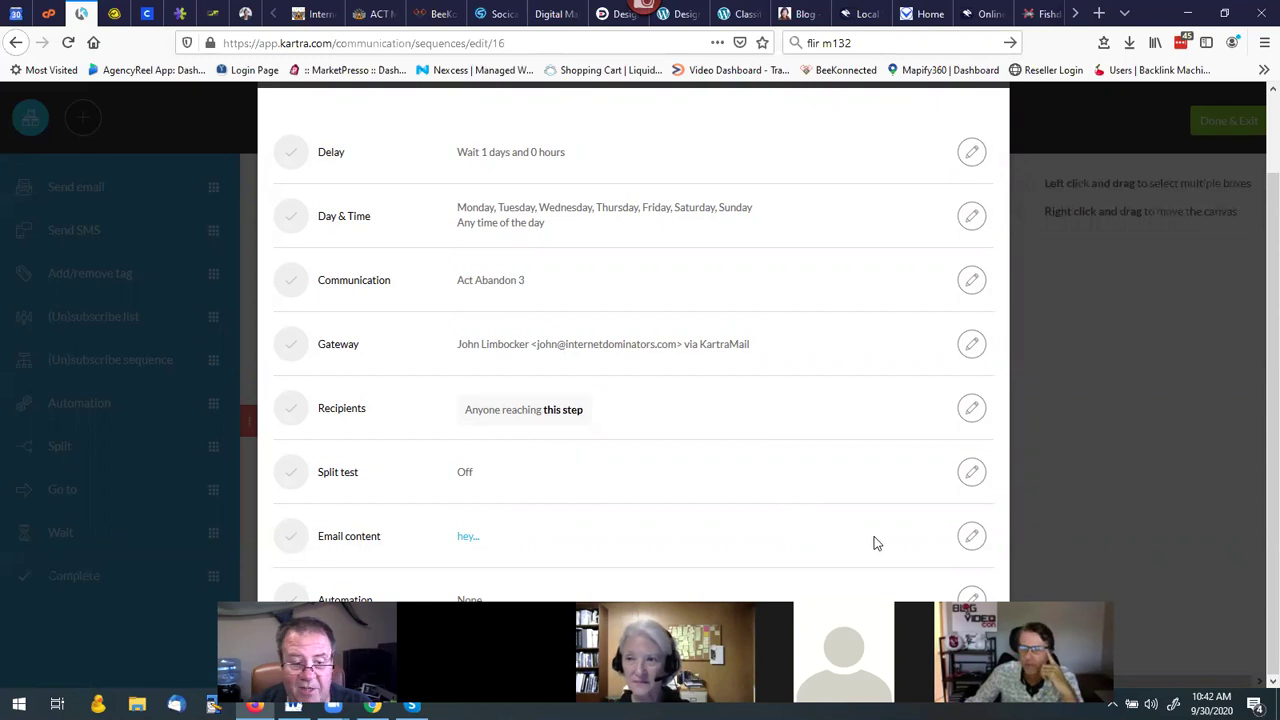
# Review the Act Abandon 3 email body, then close the editor and step dialog.
pyautogui.click(972, 536)
pyautogui.scroll(-5, 740, 400)
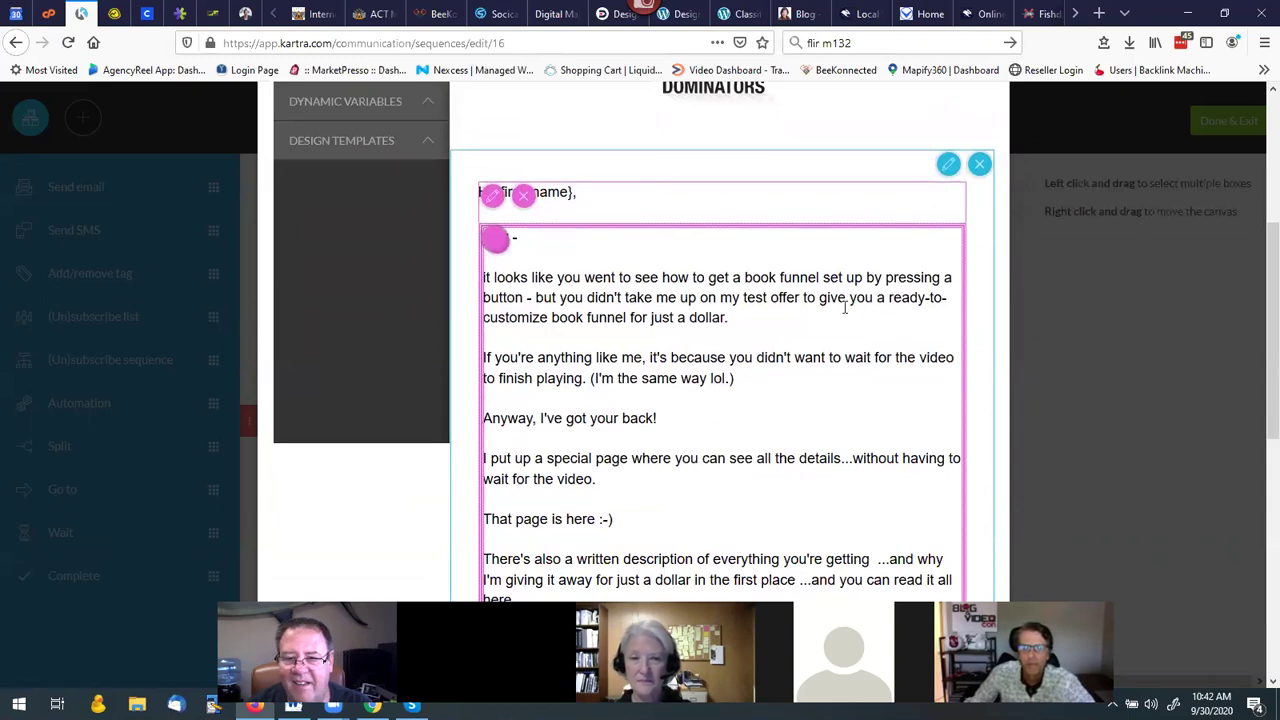
pyautogui.scroll(-10, 650, 356)
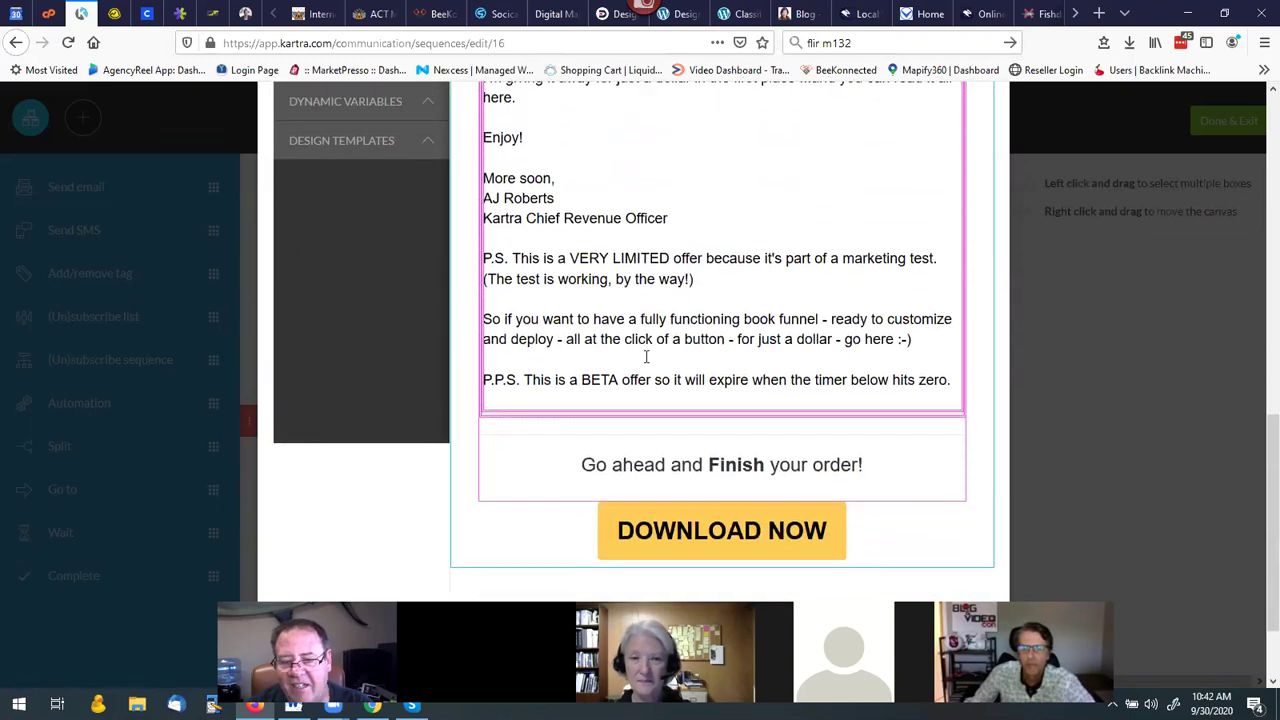
pyautogui.scroll(-2, 646, 357)
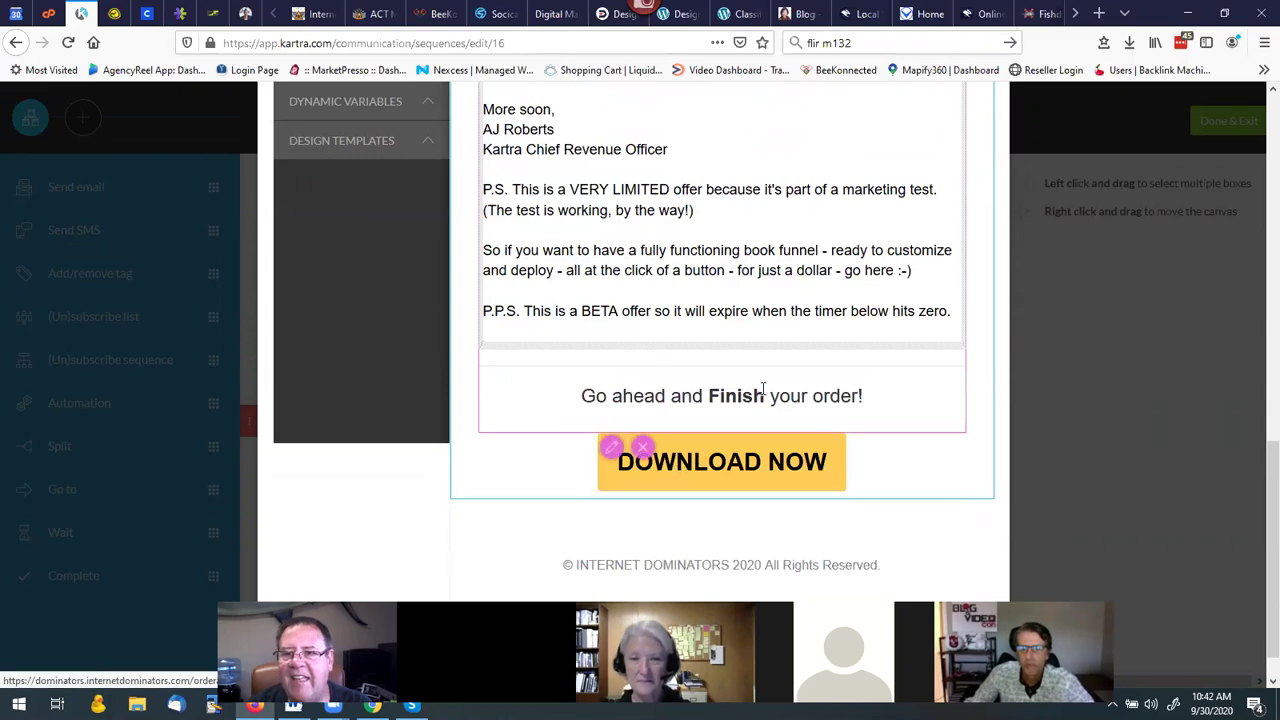
pyautogui.scroll(15, 763, 388)
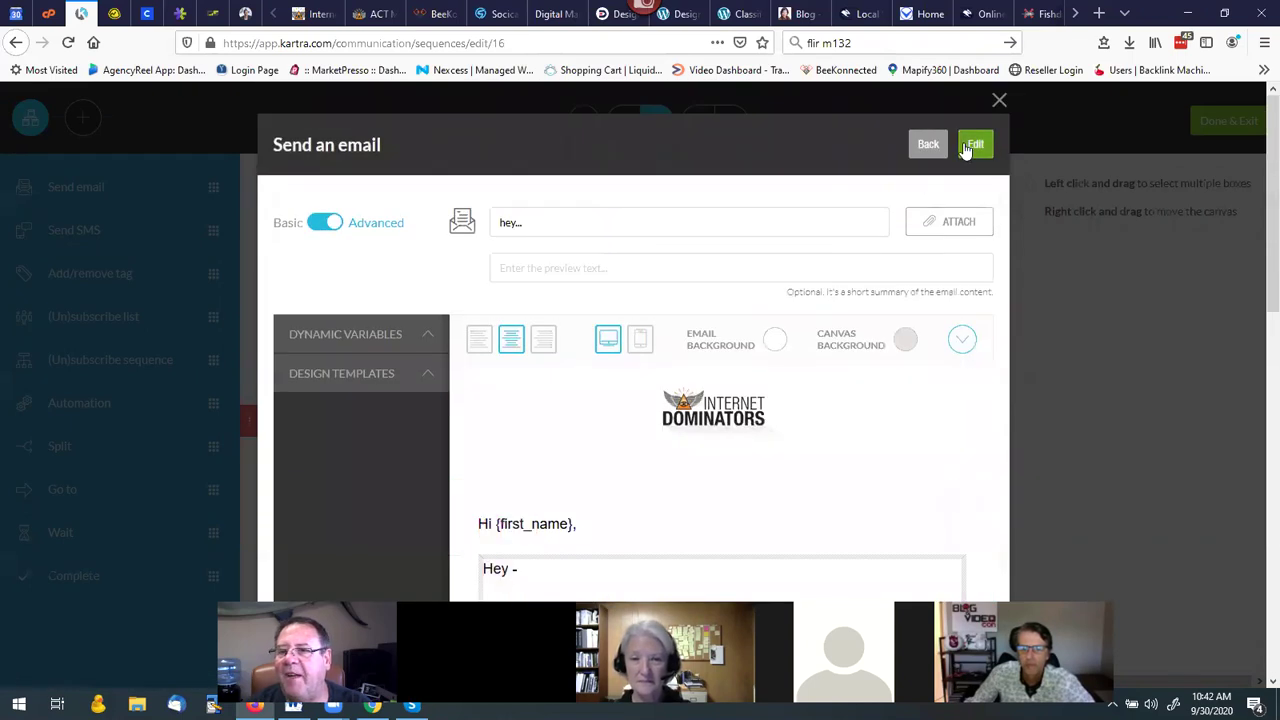
pyautogui.click(966, 148)
pyautogui.click(997, 110)
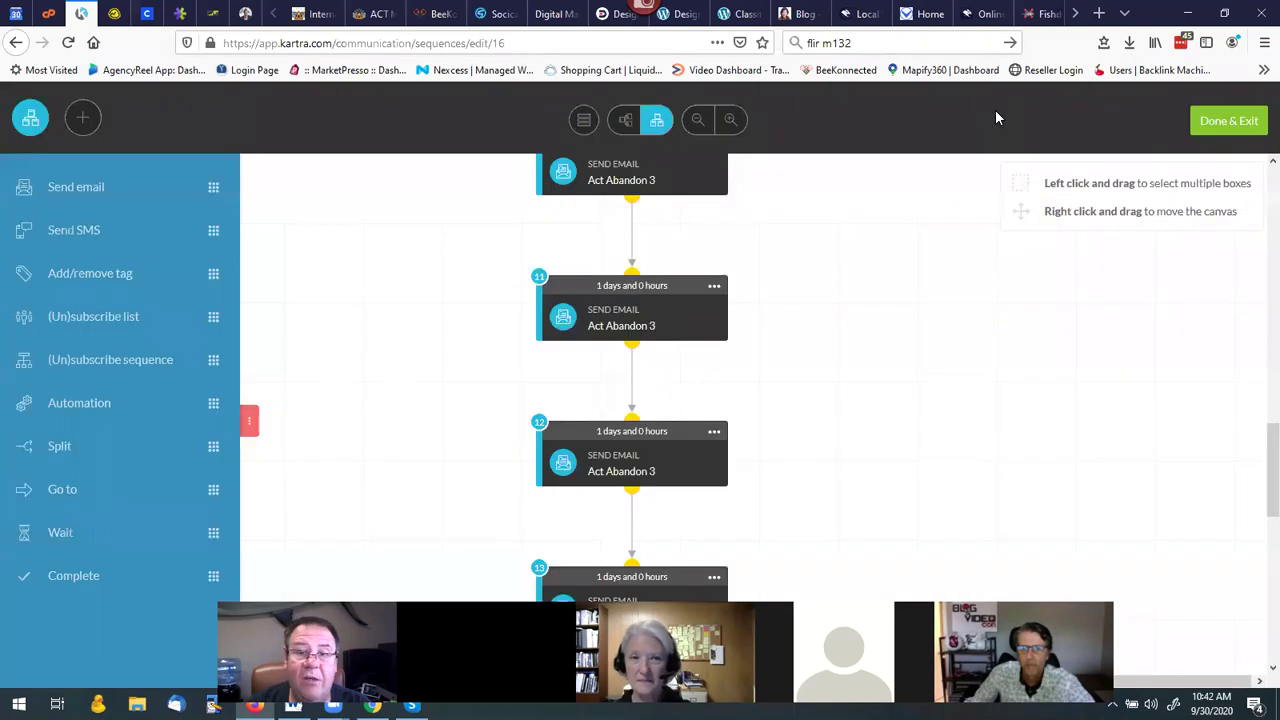
# Exit the sequence editor, go to the Automations list and start a new automation.
pyautogui.click(1229, 122)
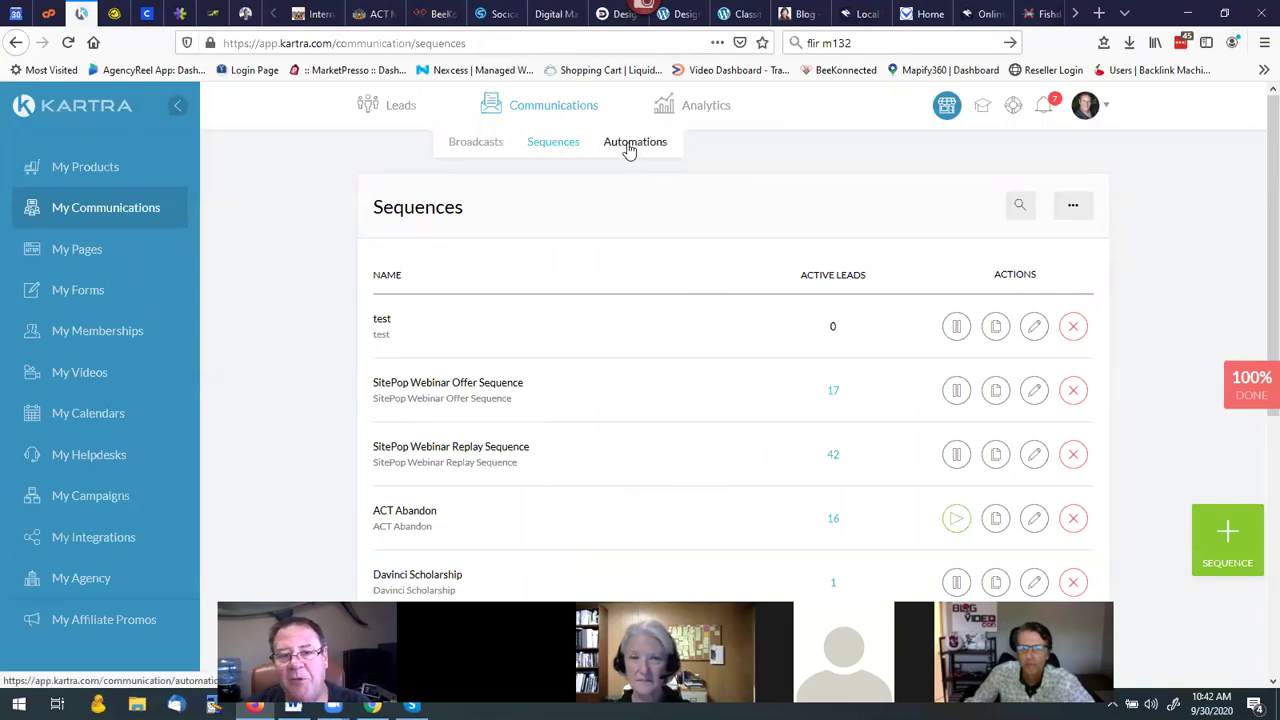
pyautogui.click(628, 147)
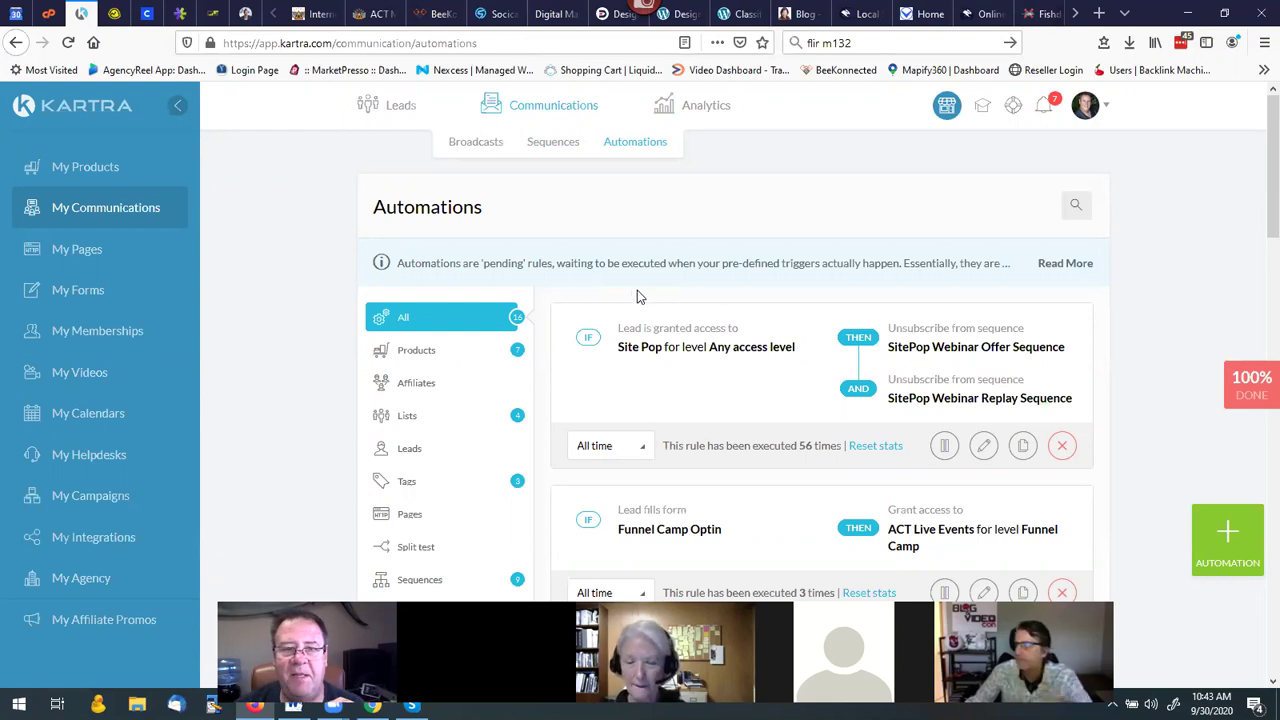
pyautogui.click(1231, 524)
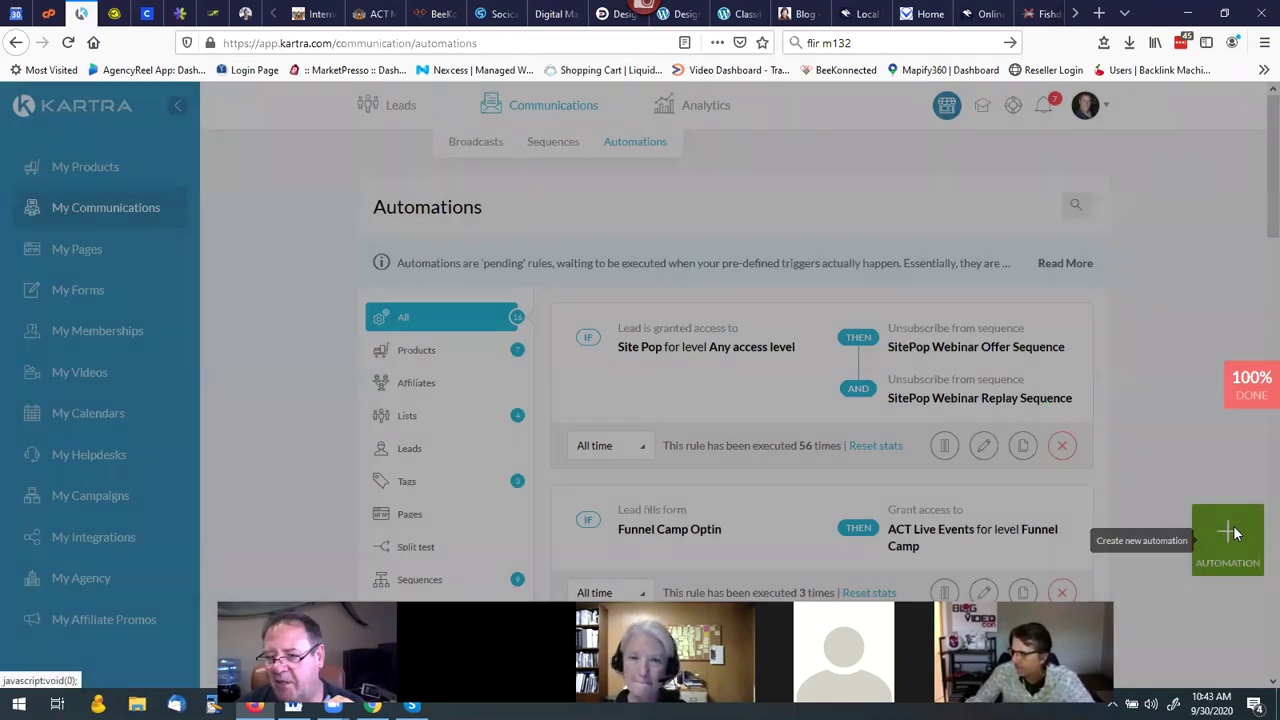
# Add the IF condition: customer buys ACT Program > ACT Program at any price point.
pyautogui.click(580, 272)
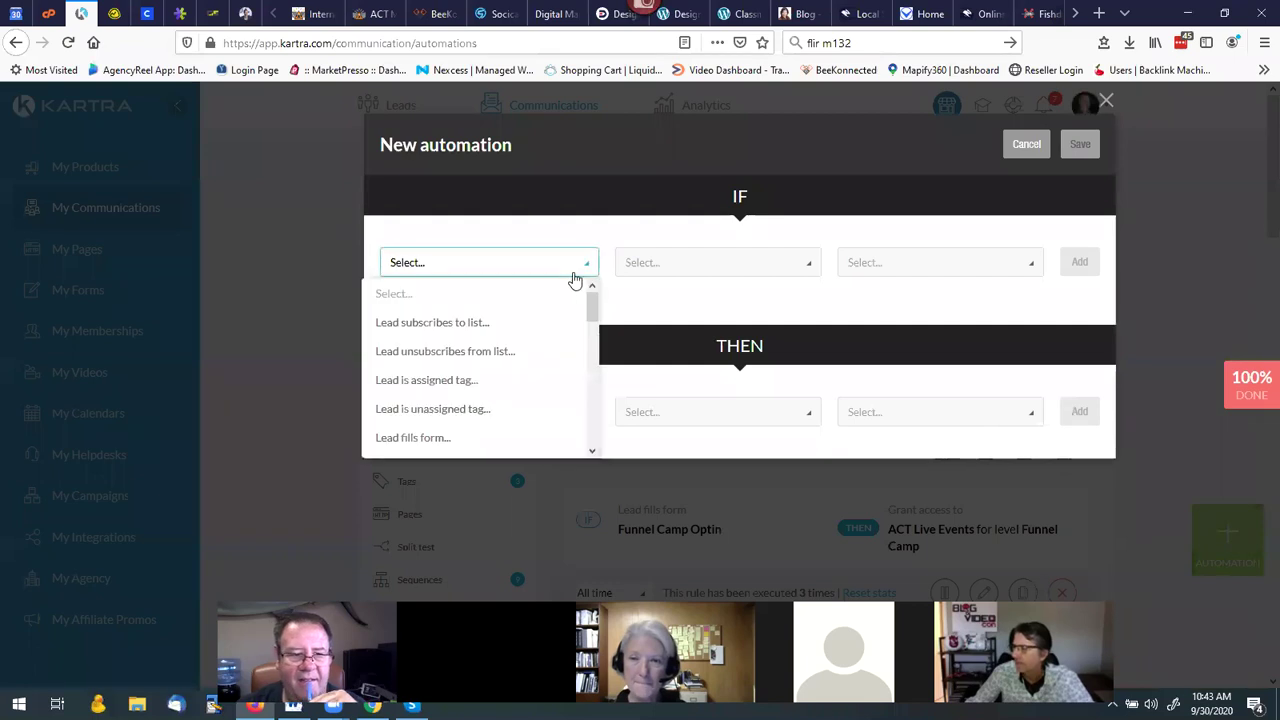
pyautogui.scroll(-2, 443, 330)
pyautogui.scroll(-4, 445, 330)
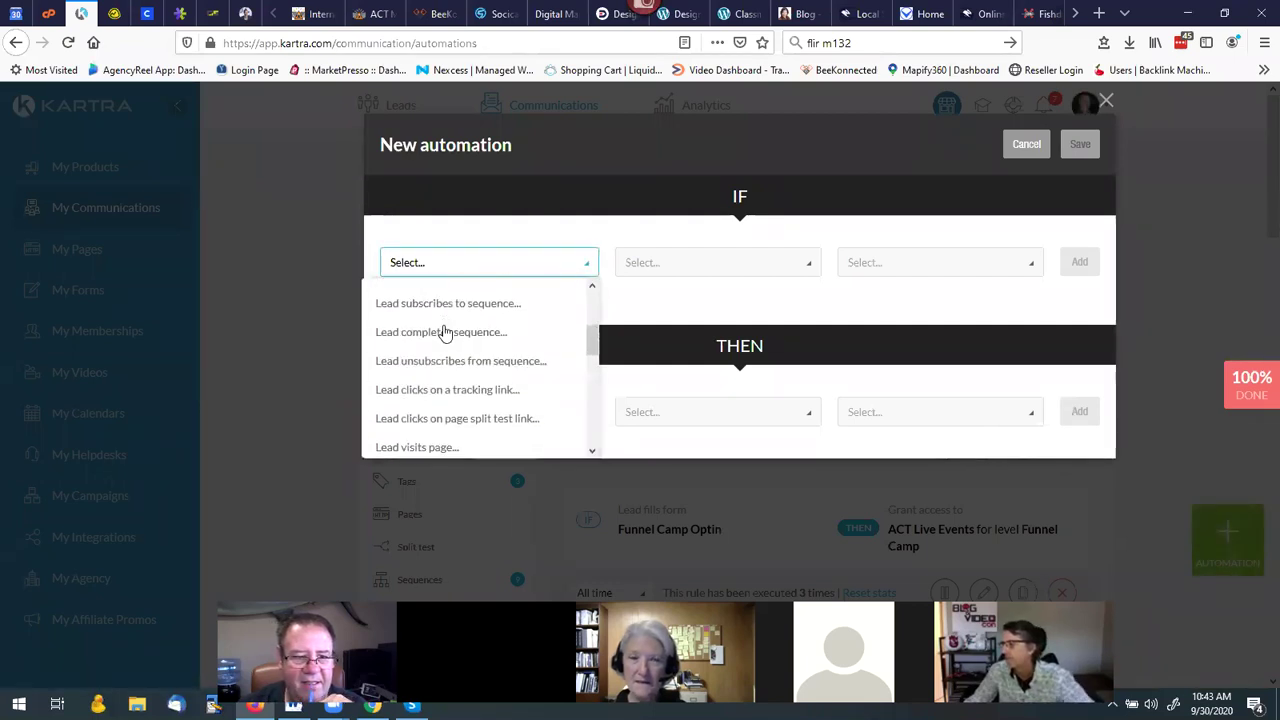
pyautogui.scroll(-1, 445, 330)
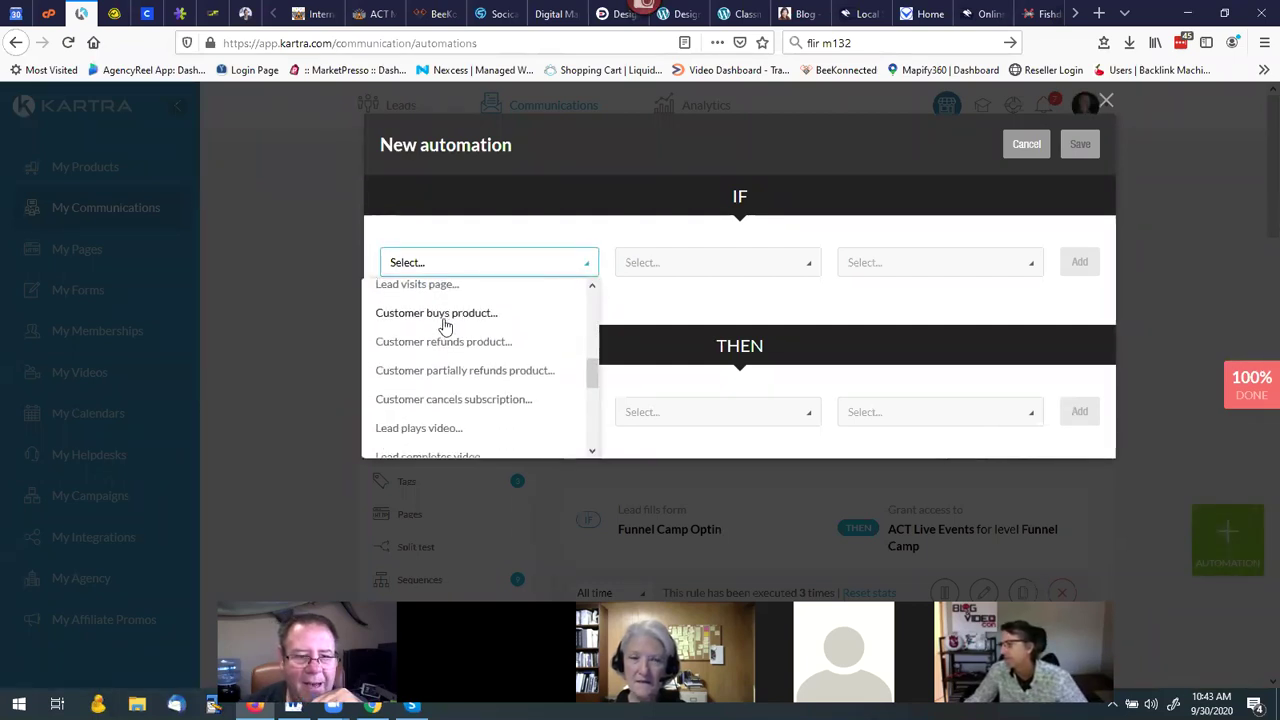
pyautogui.click(437, 314)
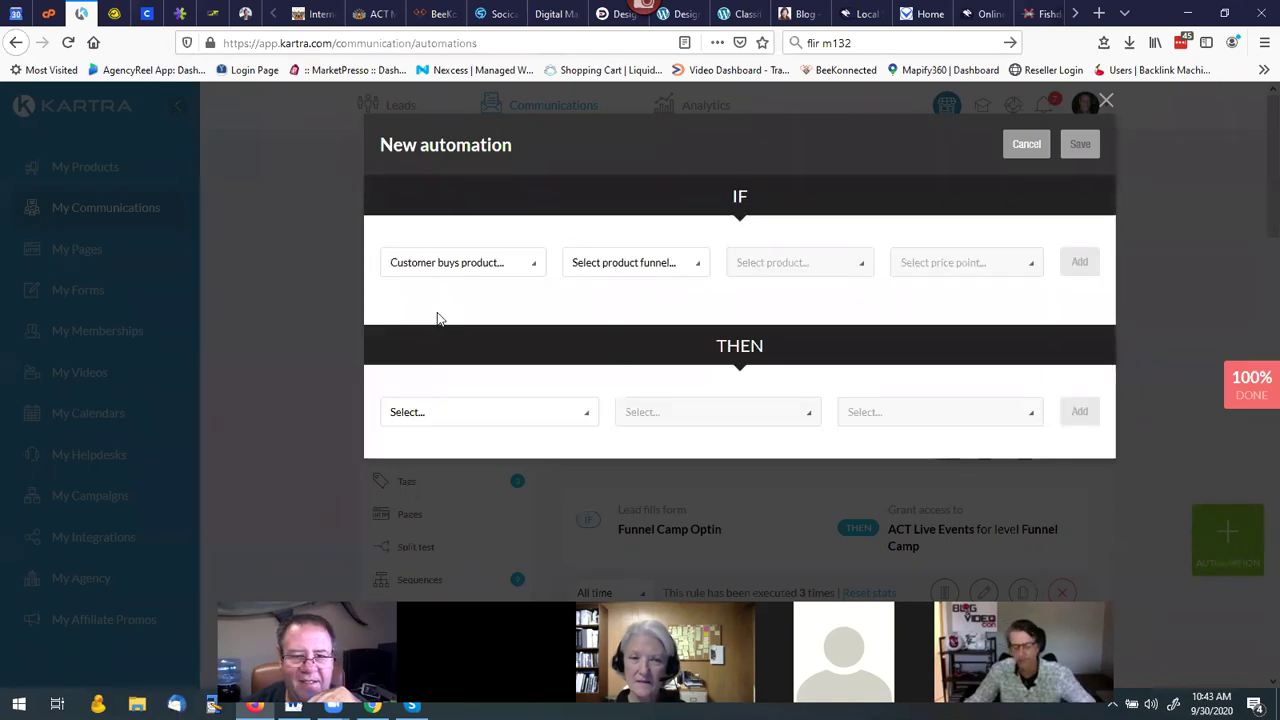
pyautogui.click(641, 266)
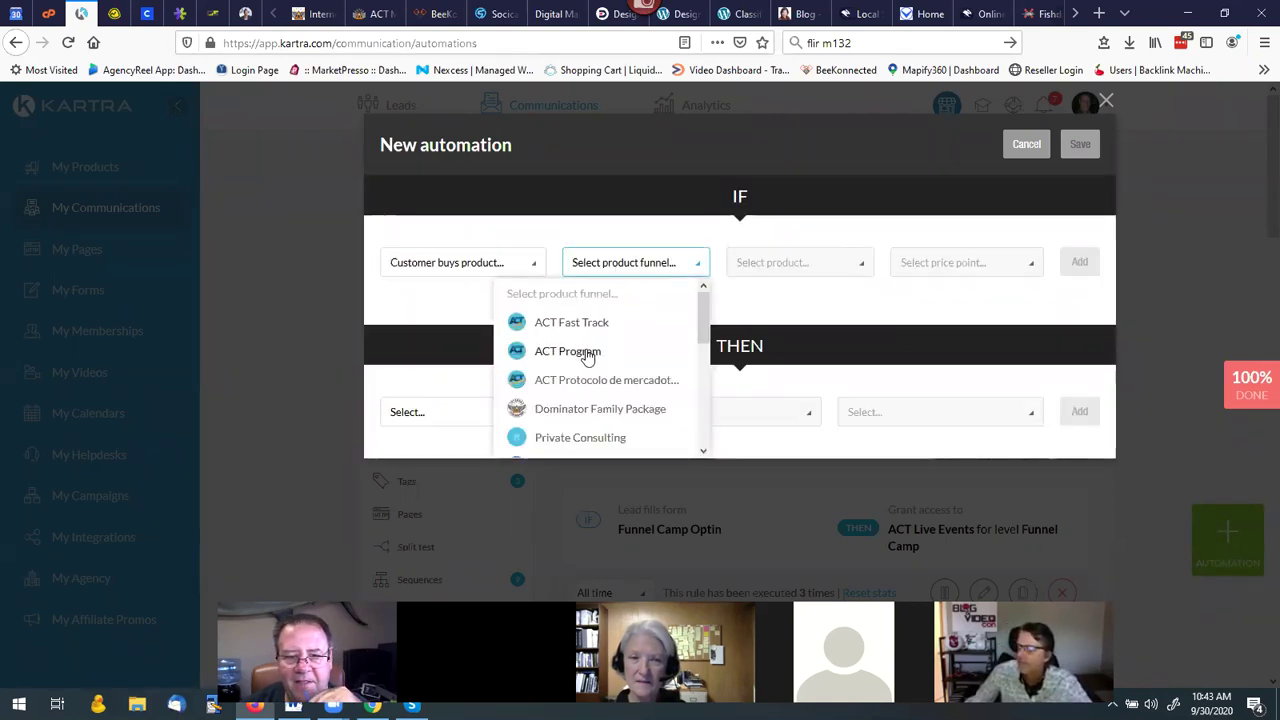
pyautogui.click(586, 353)
pyautogui.click(809, 283)
pyautogui.click(808, 323)
pyautogui.click(941, 267)
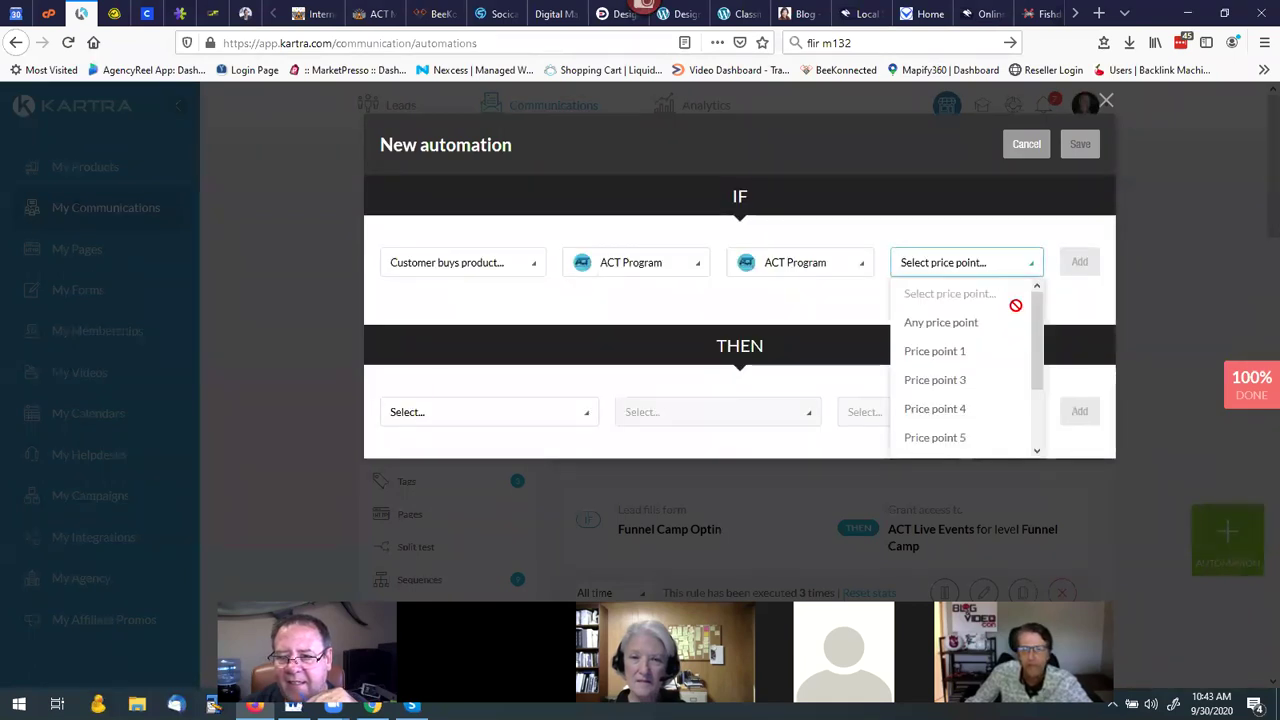
pyautogui.click(925, 325)
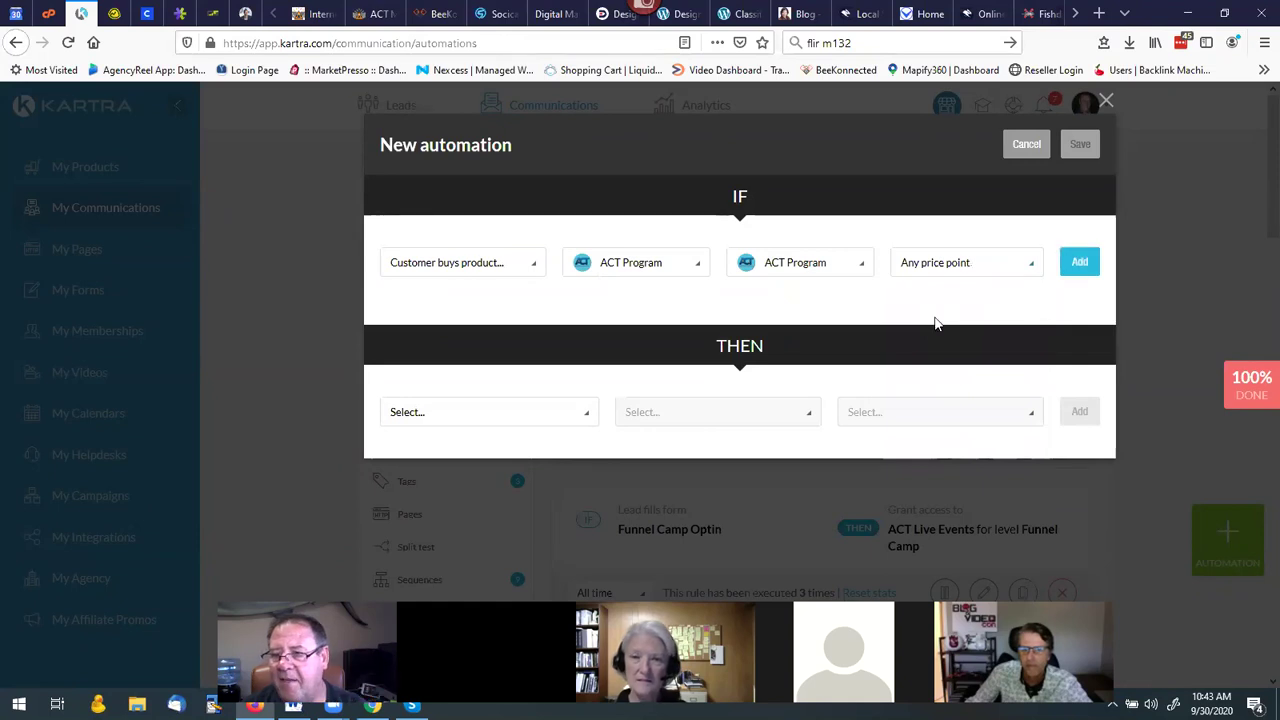
pyautogui.click(1079, 262)
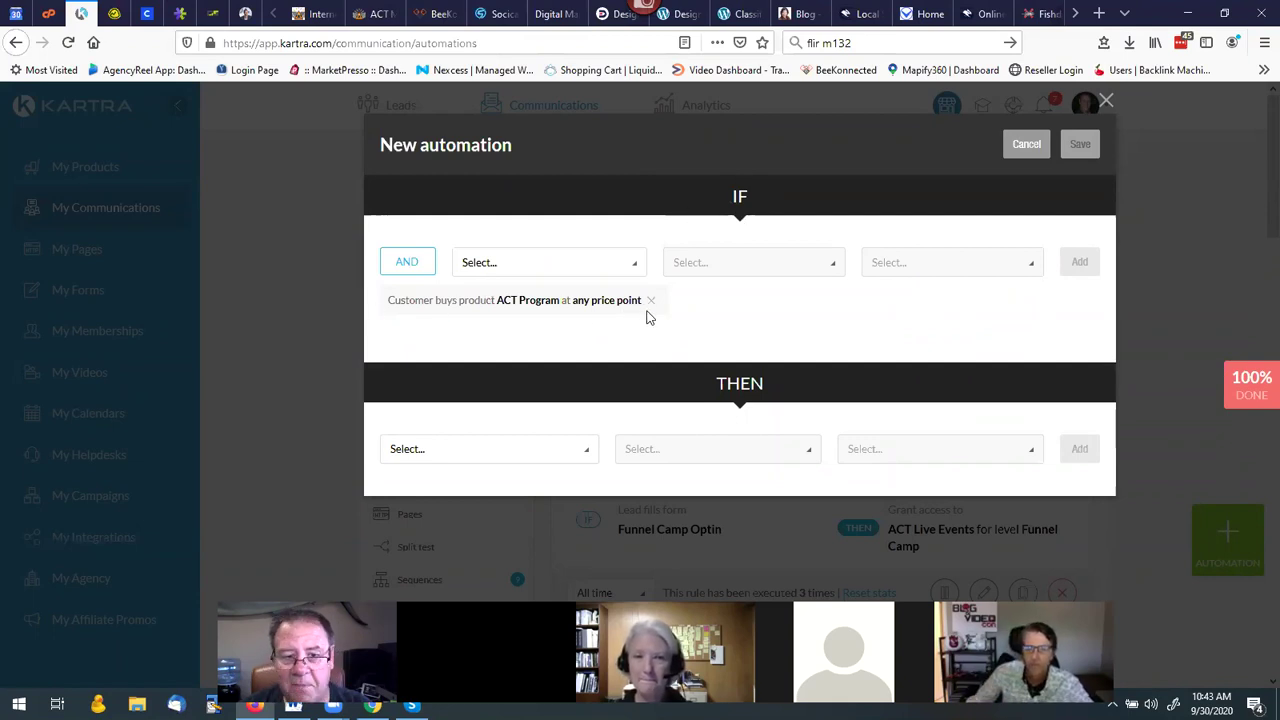
# Add the THEN action: unsubscribe from the ACT Abandon sequence.
pyautogui.click(581, 455)
pyautogui.scroll(-5, 510, 358)
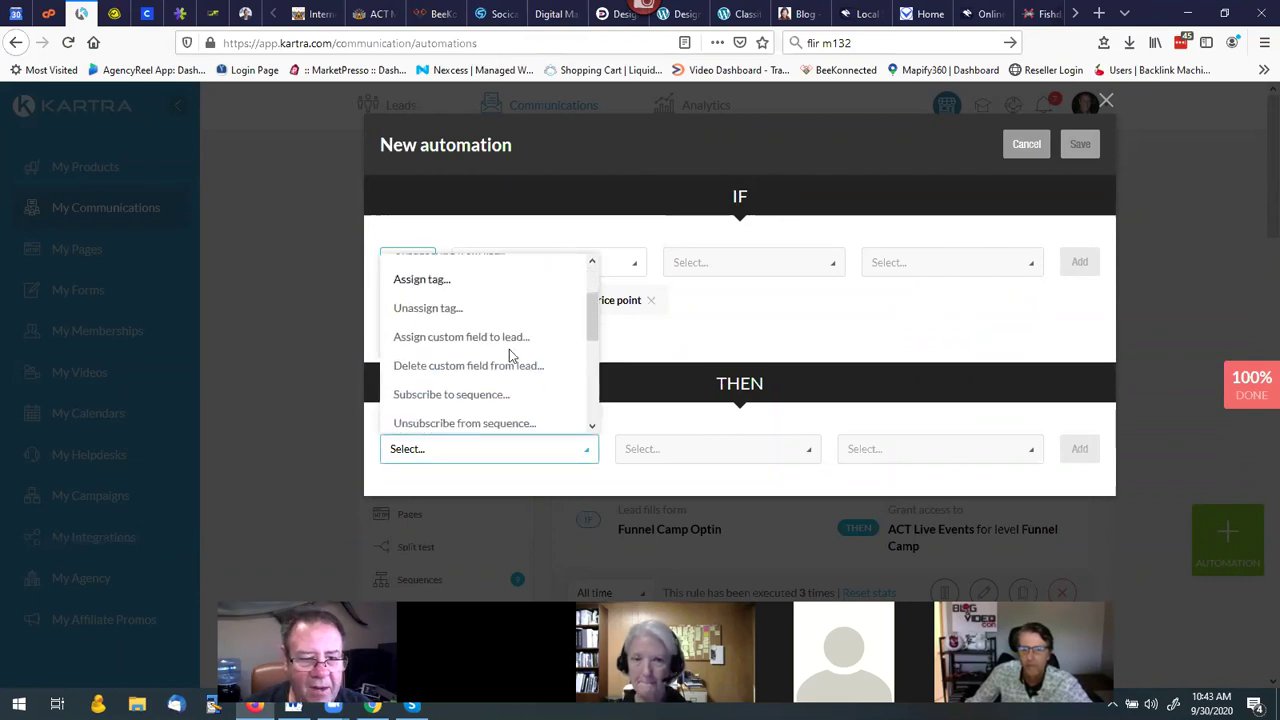
pyautogui.scroll(2, 510, 352)
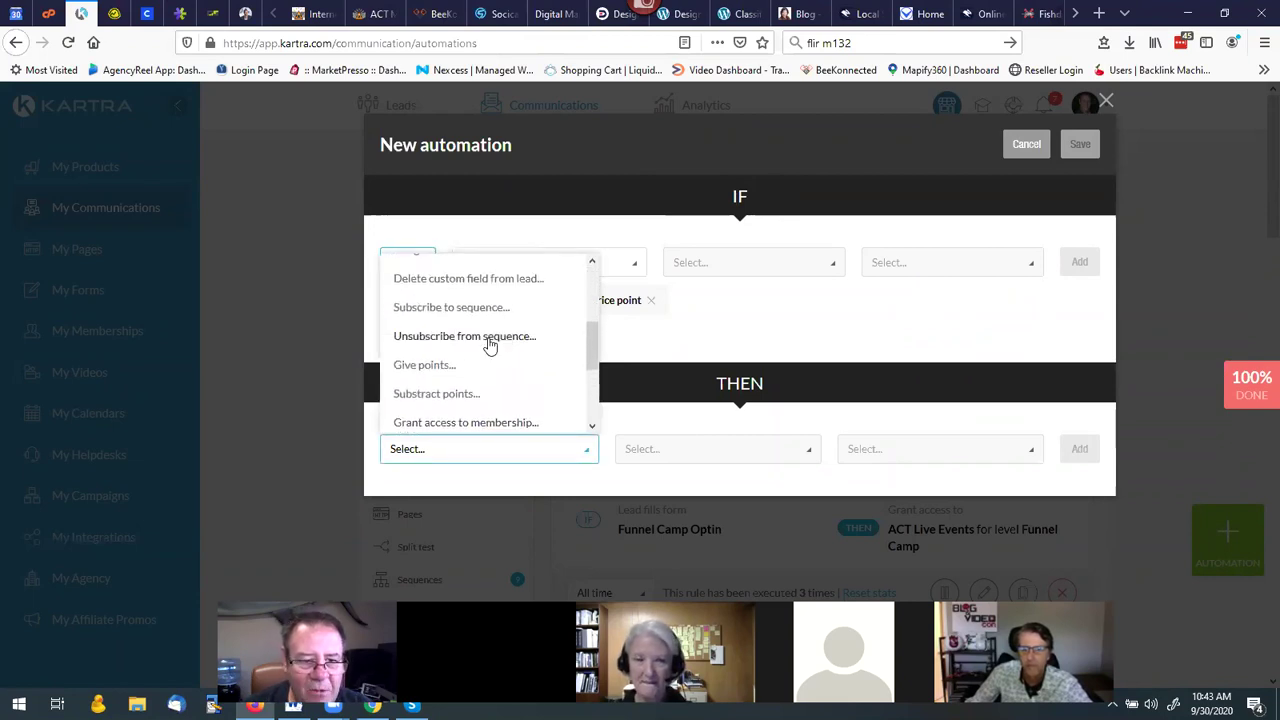
pyautogui.click(490, 340)
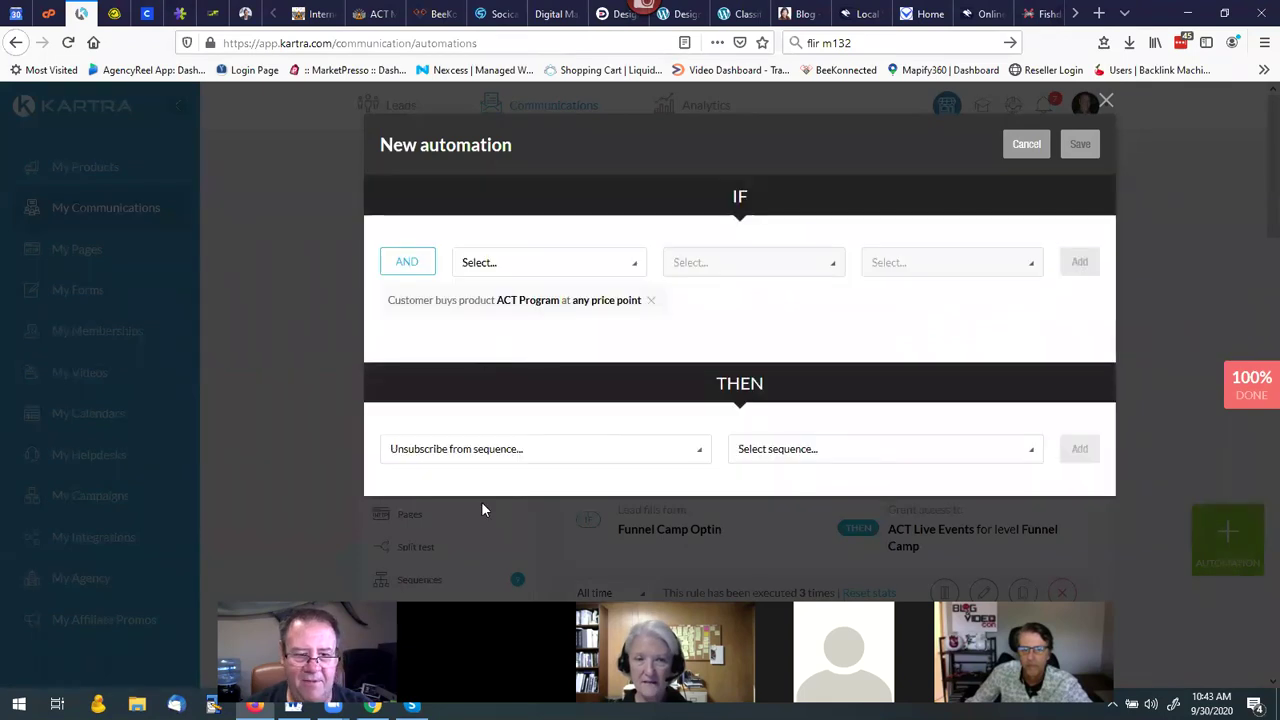
pyautogui.click(780, 452)
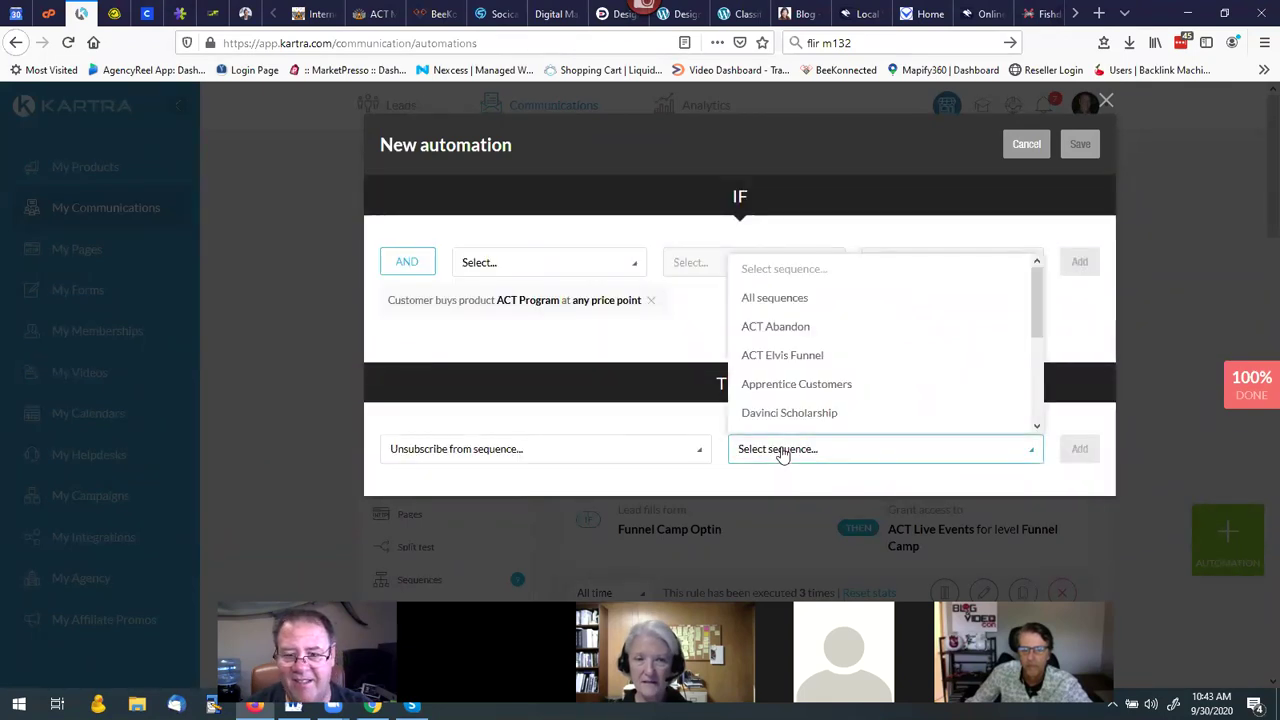
pyautogui.click(789, 329)
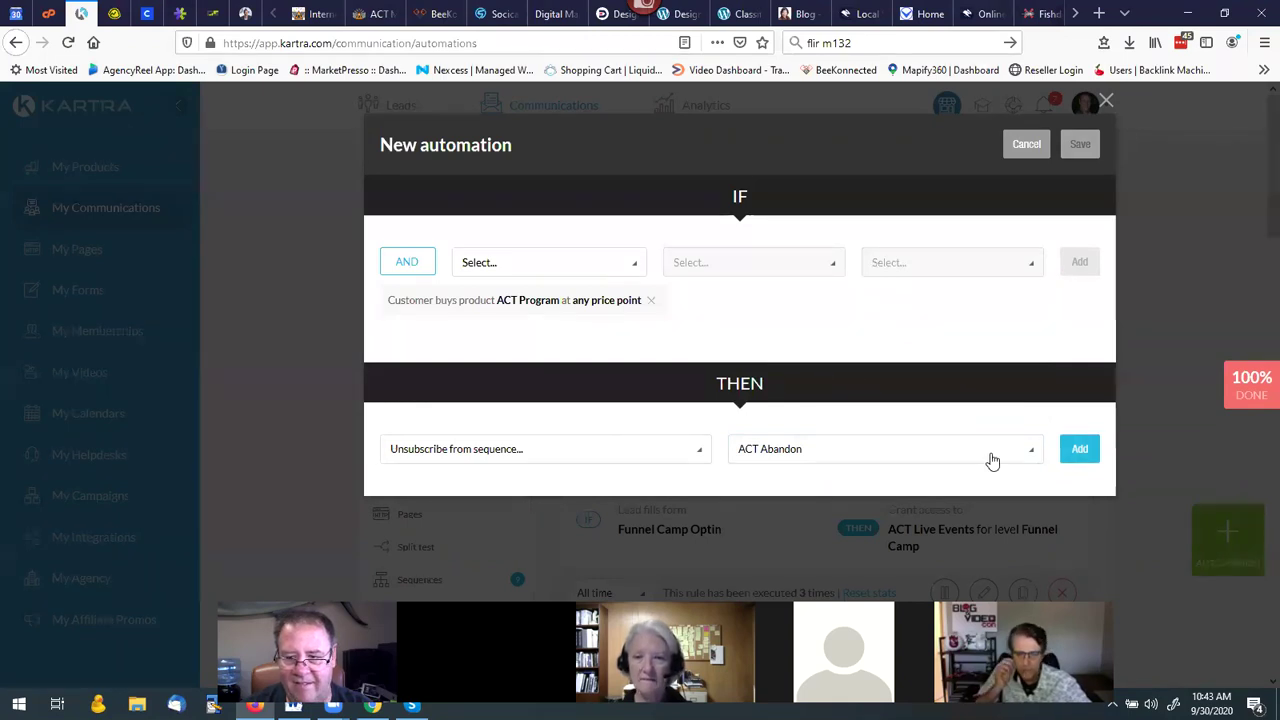
pyautogui.click(1076, 450)
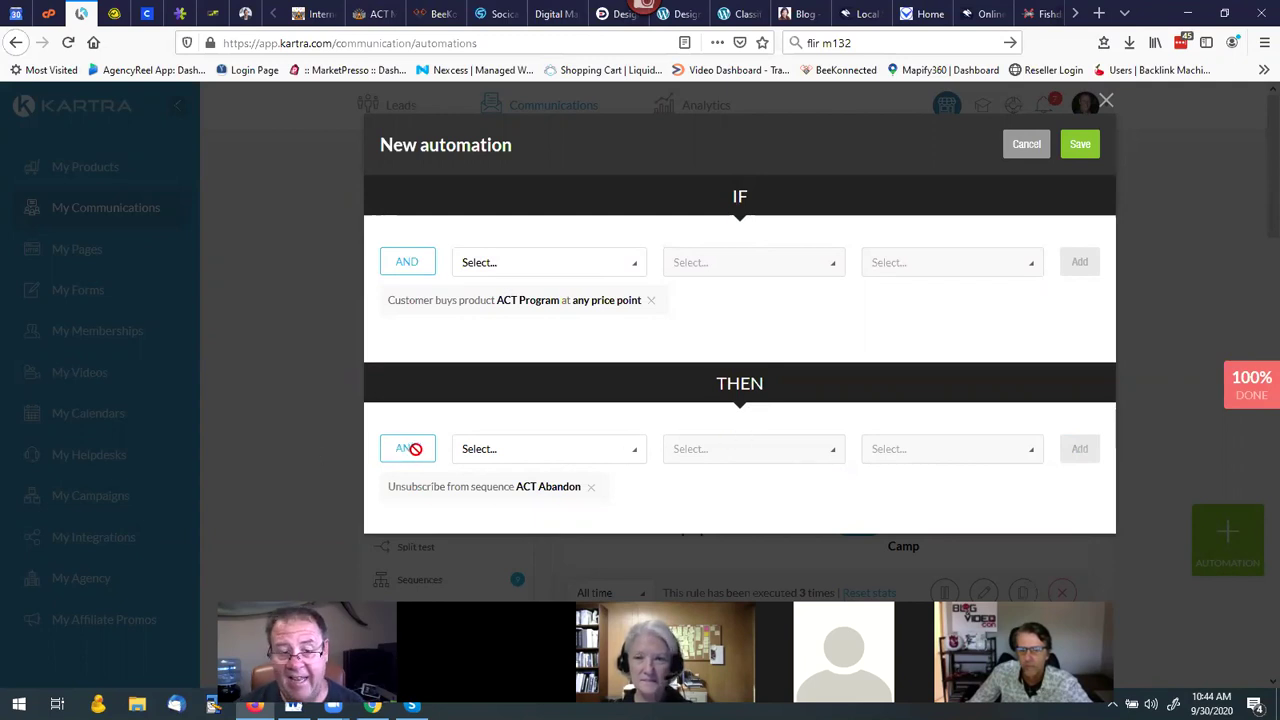
pyautogui.click(508, 456)
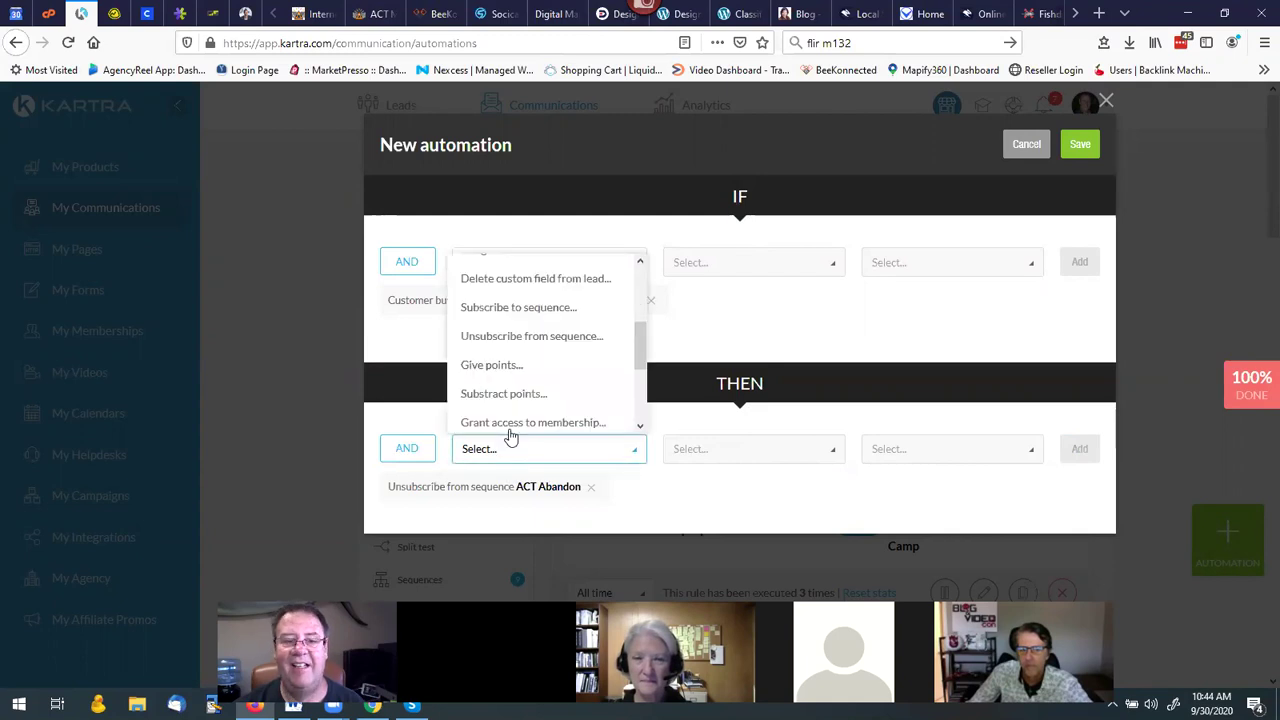
# Browse the subscribe-to-sequence list and close it without choosing a sequence.
pyautogui.click(528, 314)
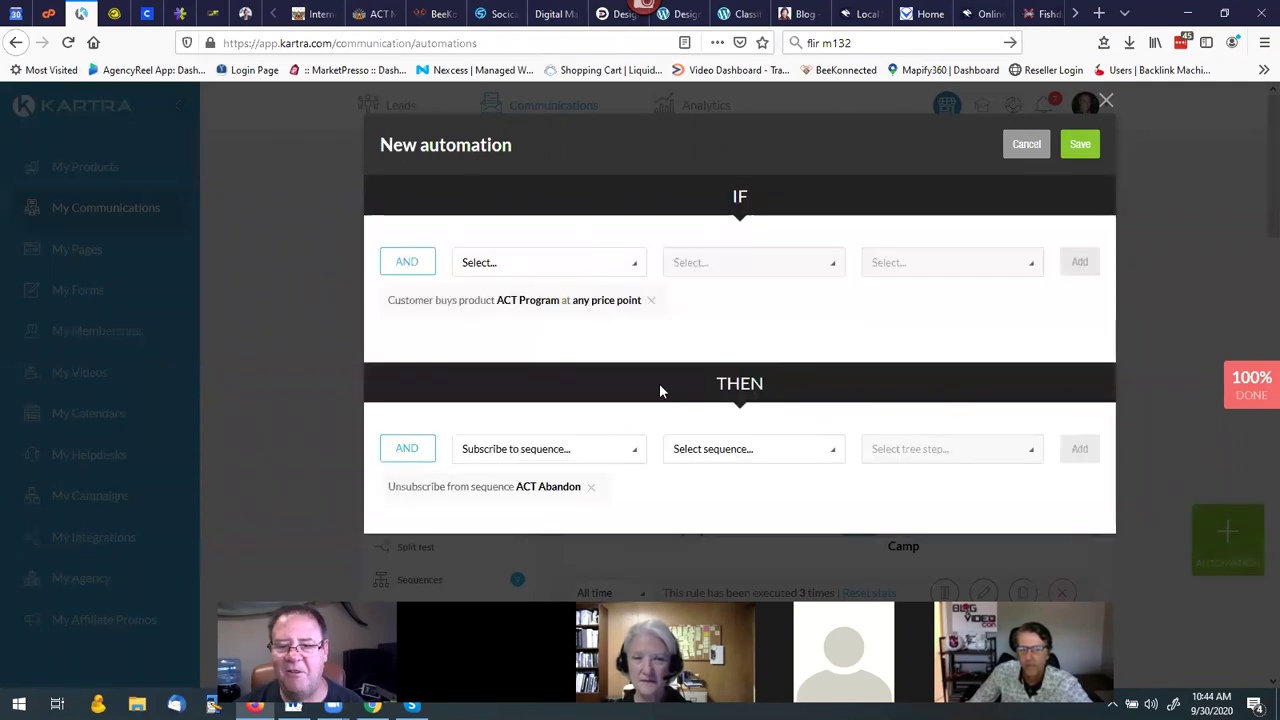
pyautogui.click(708, 452)
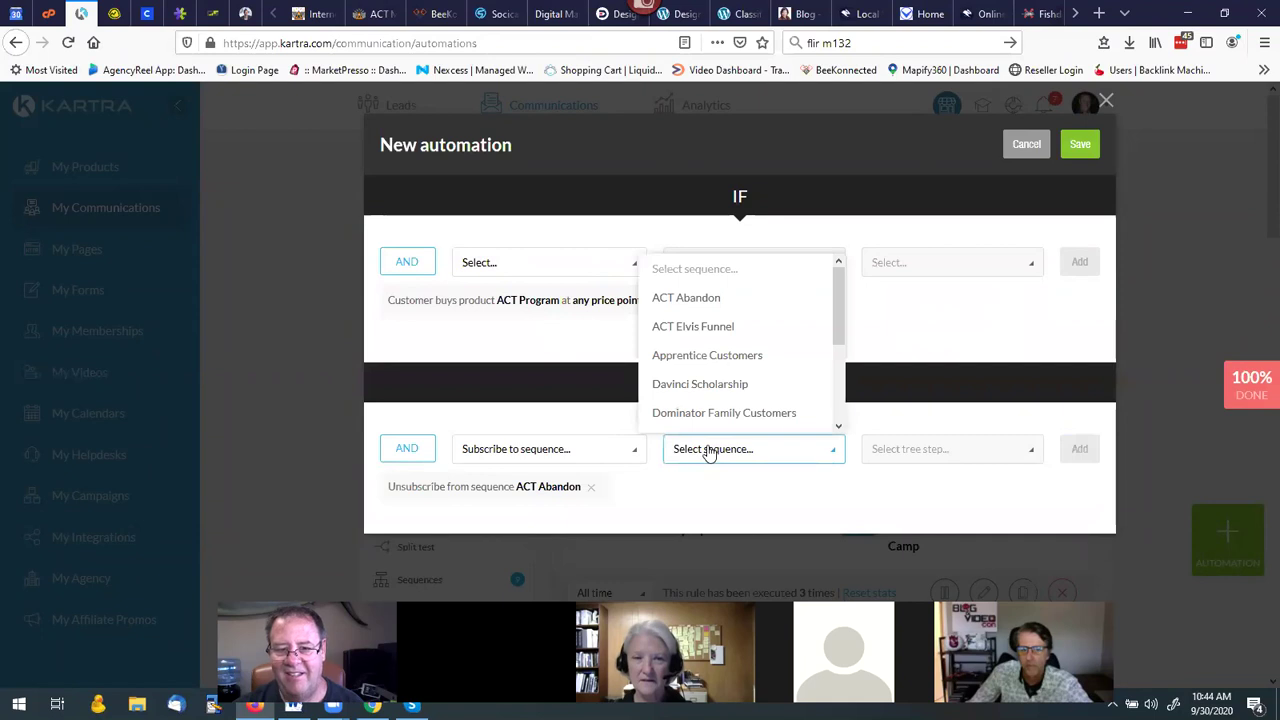
pyautogui.scroll(-3, 720, 350)
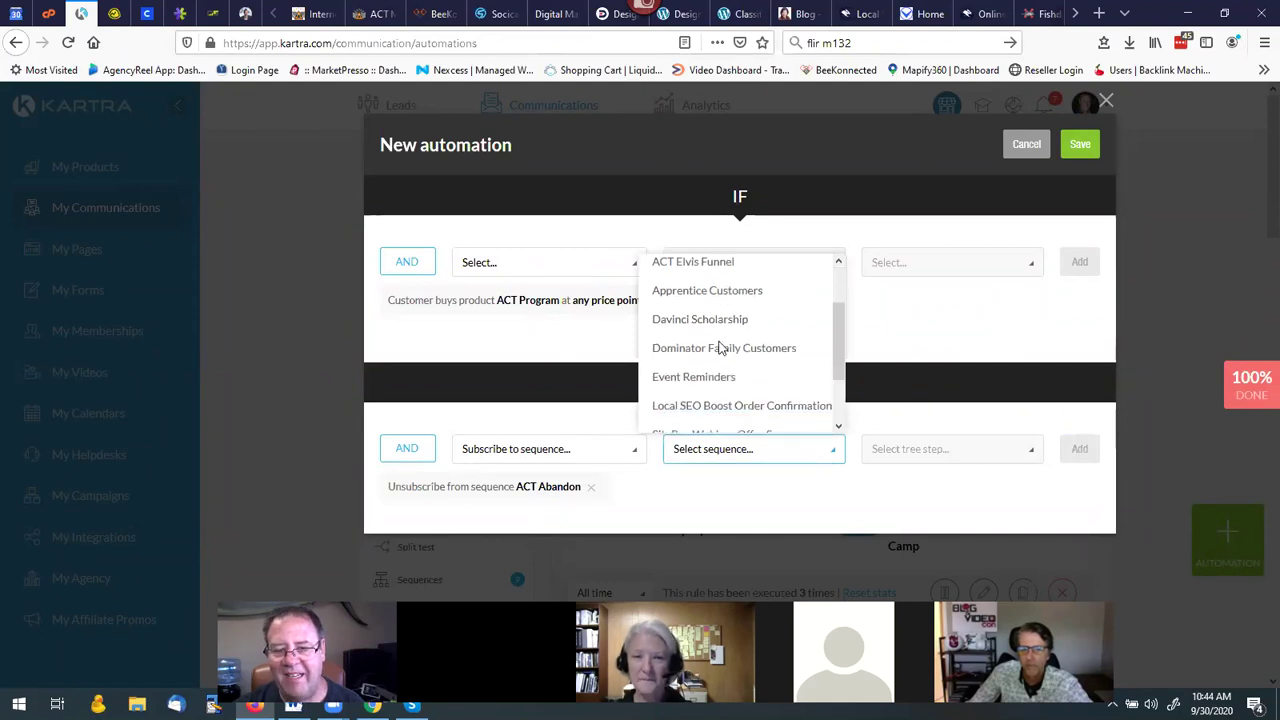
pyautogui.scroll(-2, 720, 347)
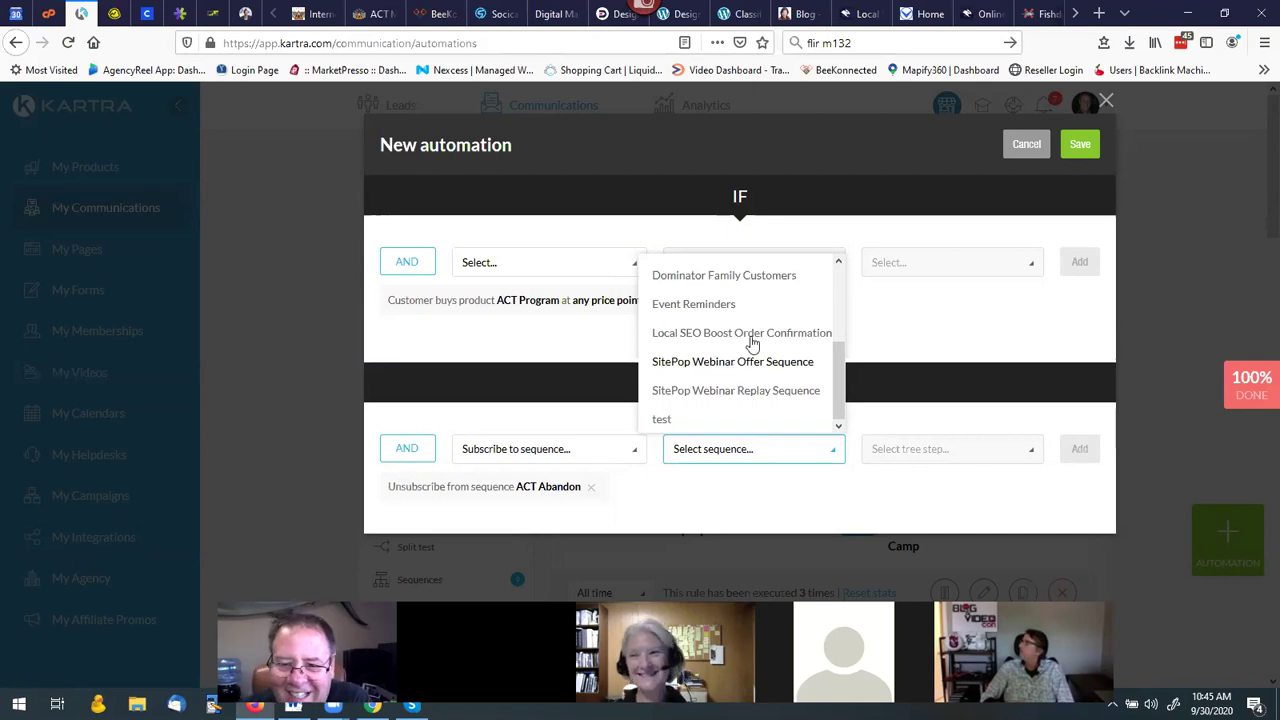
pyautogui.click(907, 310)
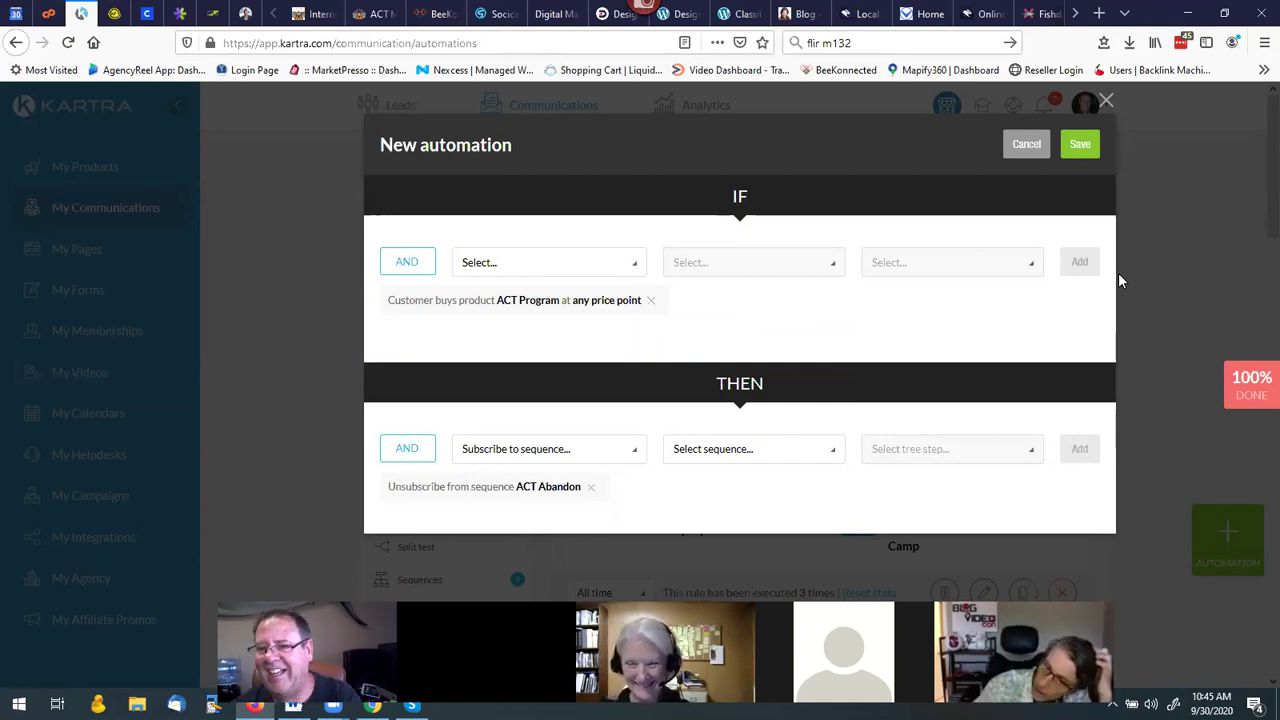
# Save the ACT Program unsubscribe automation and switch to the Sequences list.
pyautogui.click(1080, 146)
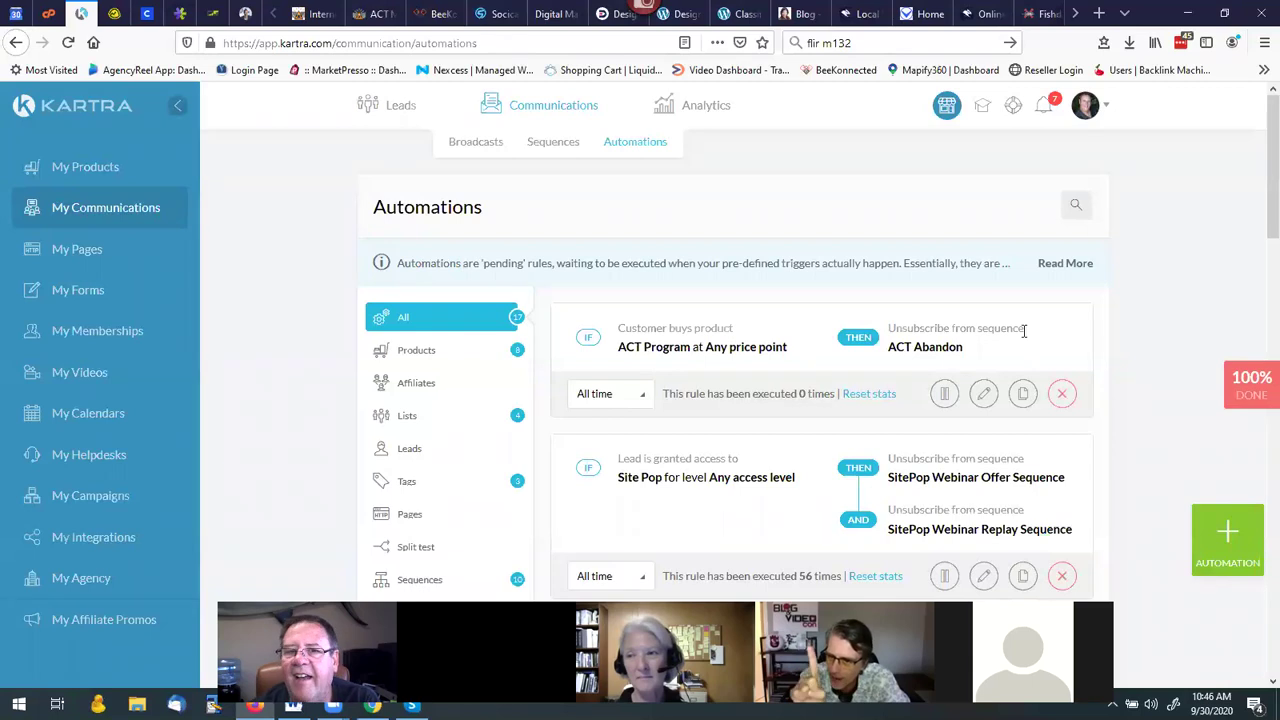
pyautogui.click(550, 146)
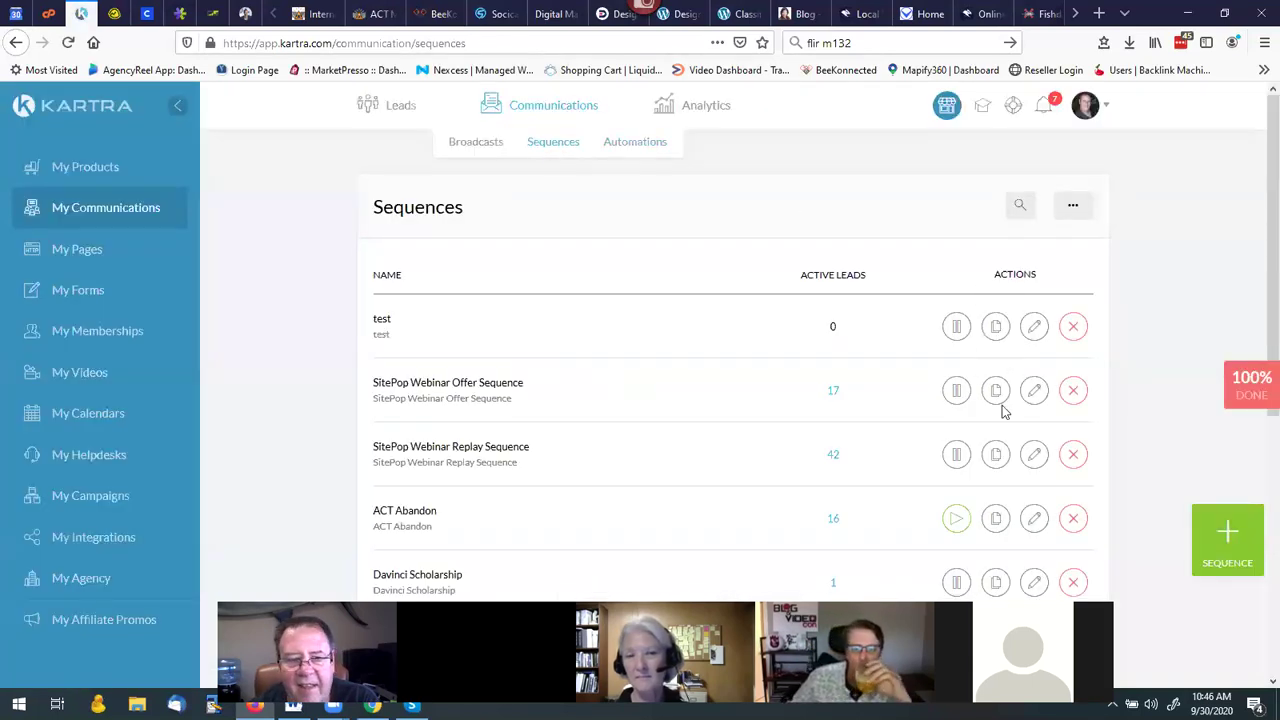
# Reopen the test sequence and edit its starting rules, switching the trigger type to Page visit.
pyautogui.click(1034, 327)
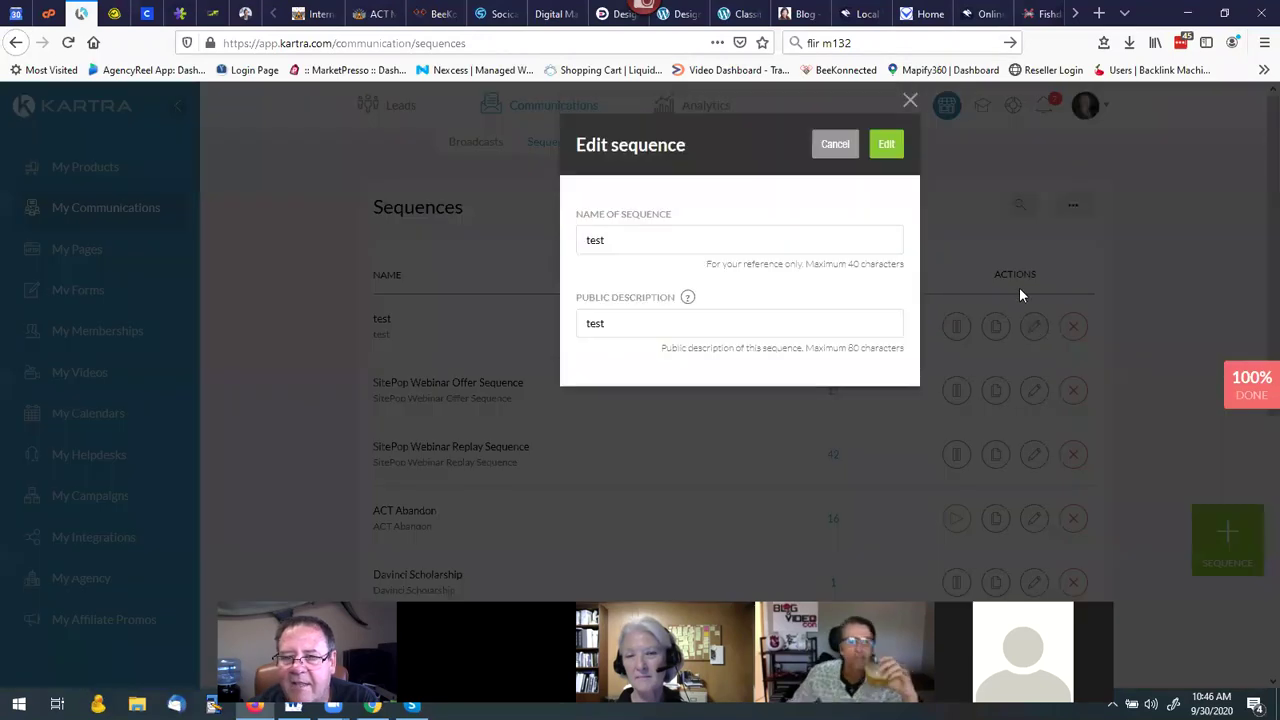
pyautogui.click(889, 150)
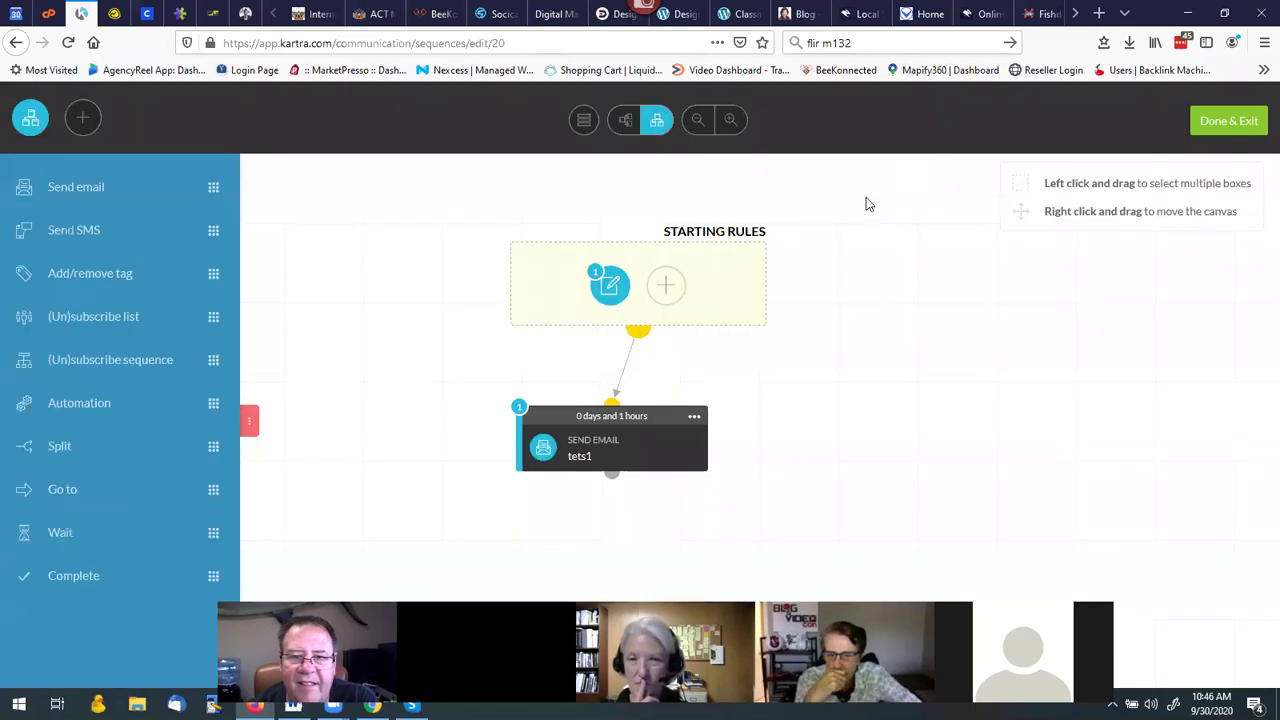
pyautogui.click(609, 285)
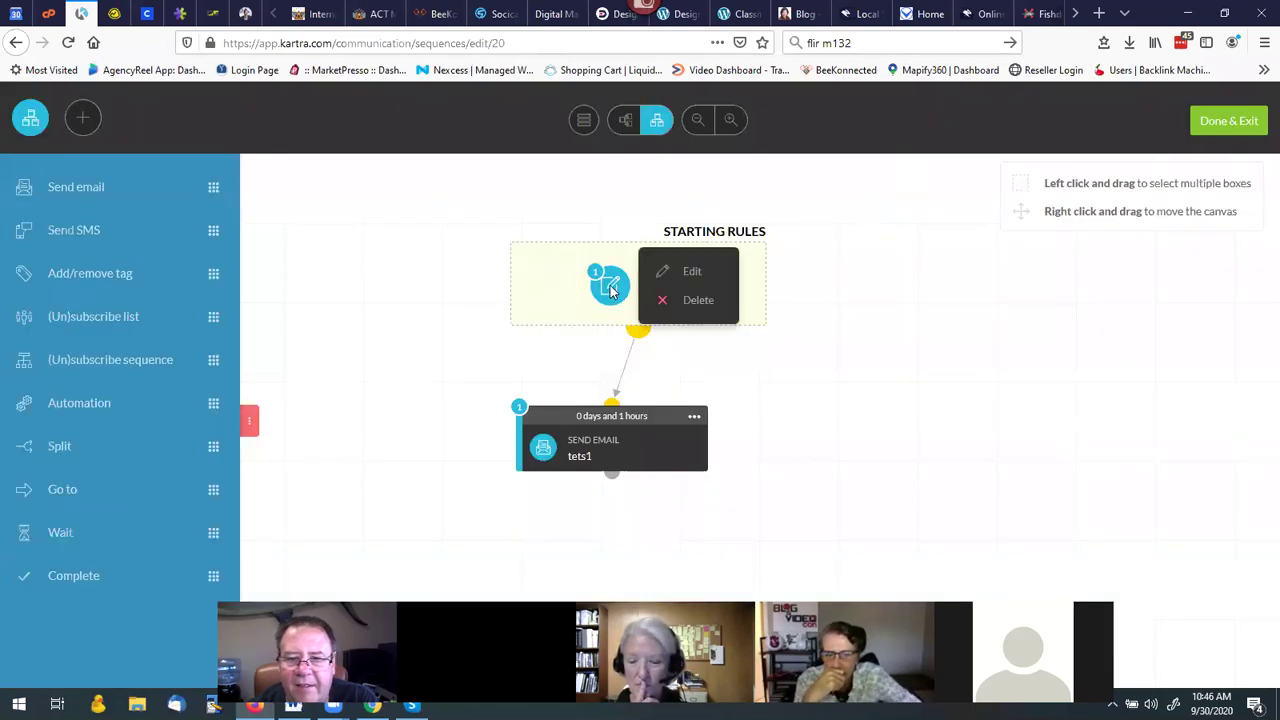
pyautogui.click(698, 273)
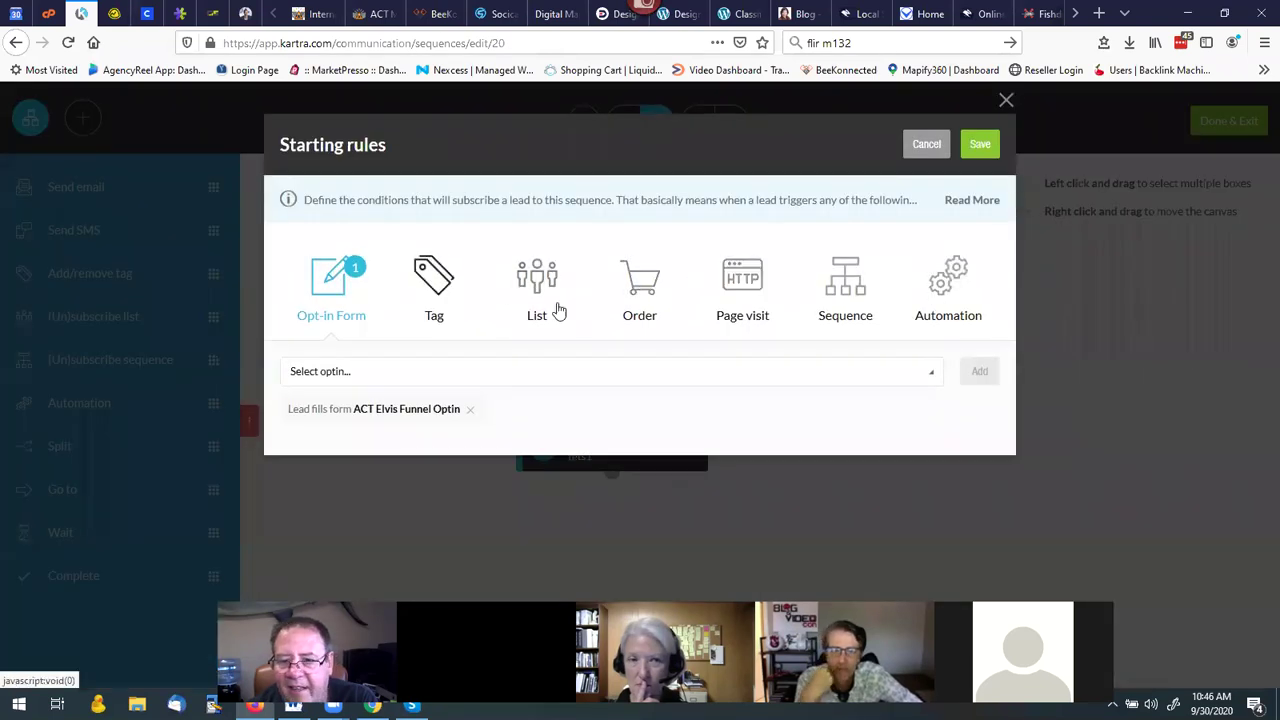
pyautogui.click(733, 284)
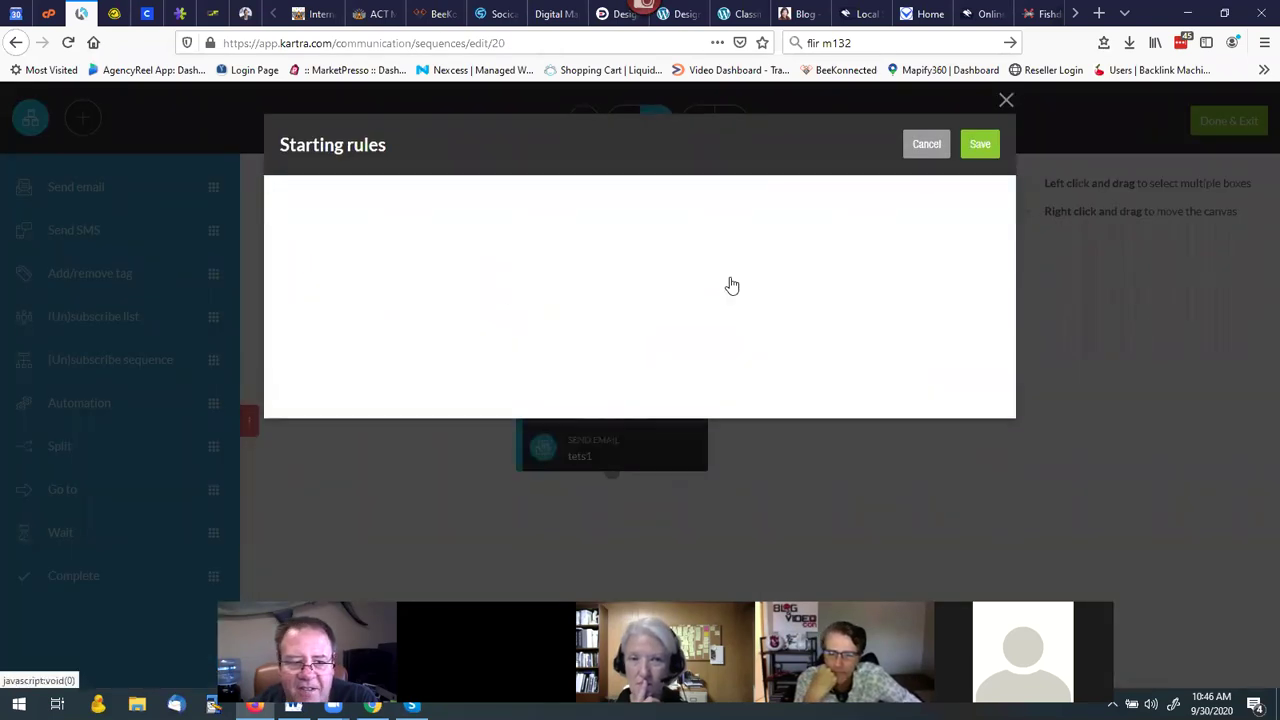
pyautogui.click(479, 381)
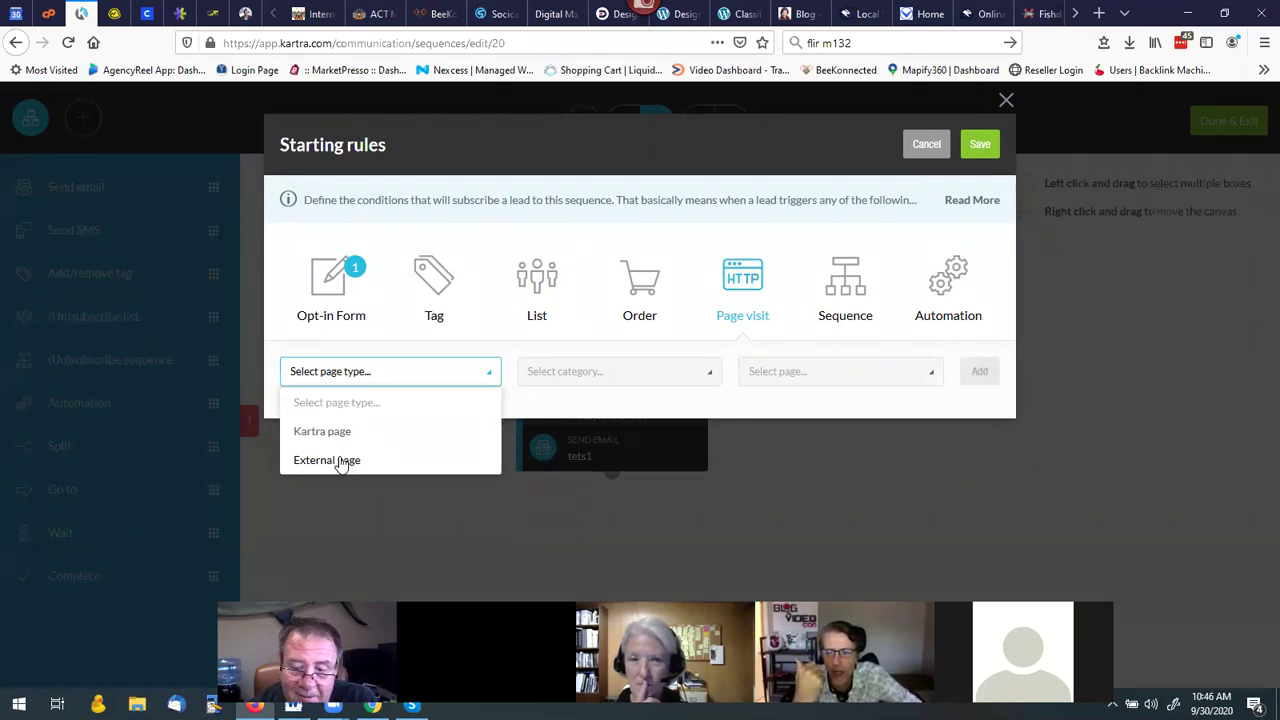
# Set the page-visit rule's page type to Kartra page.
pyautogui.click(340, 460)
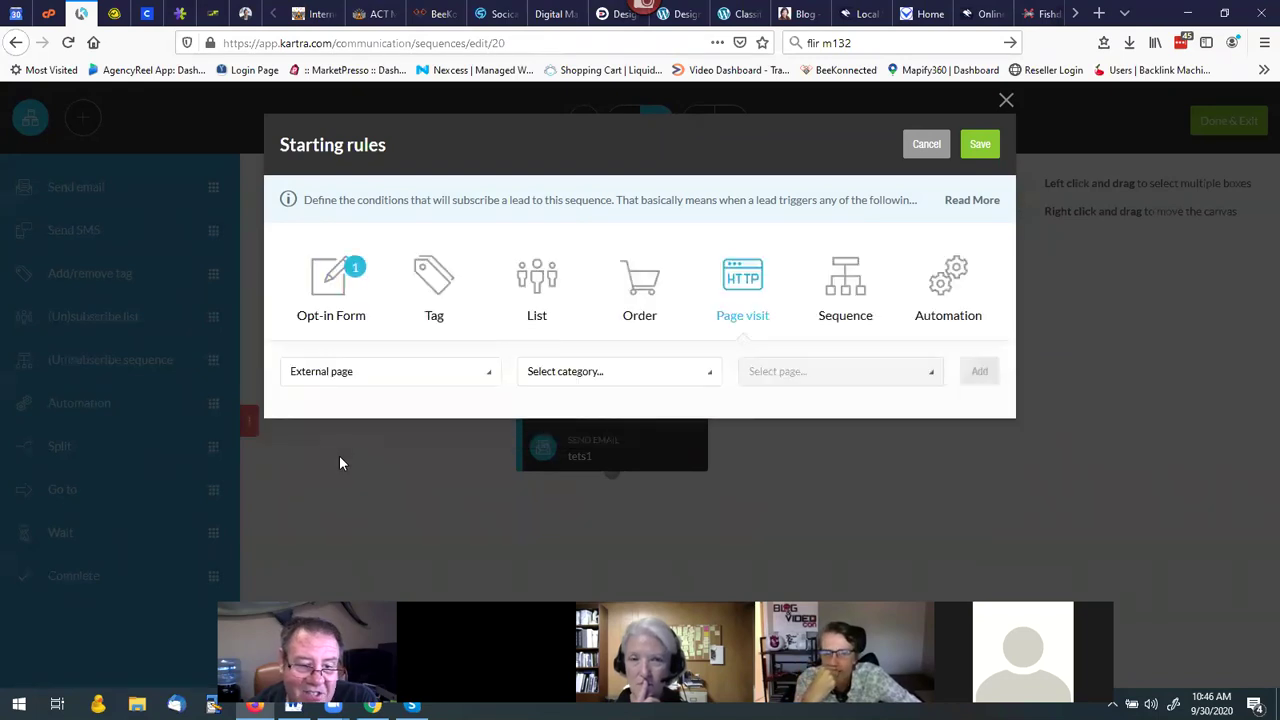
pyautogui.click(589, 376)
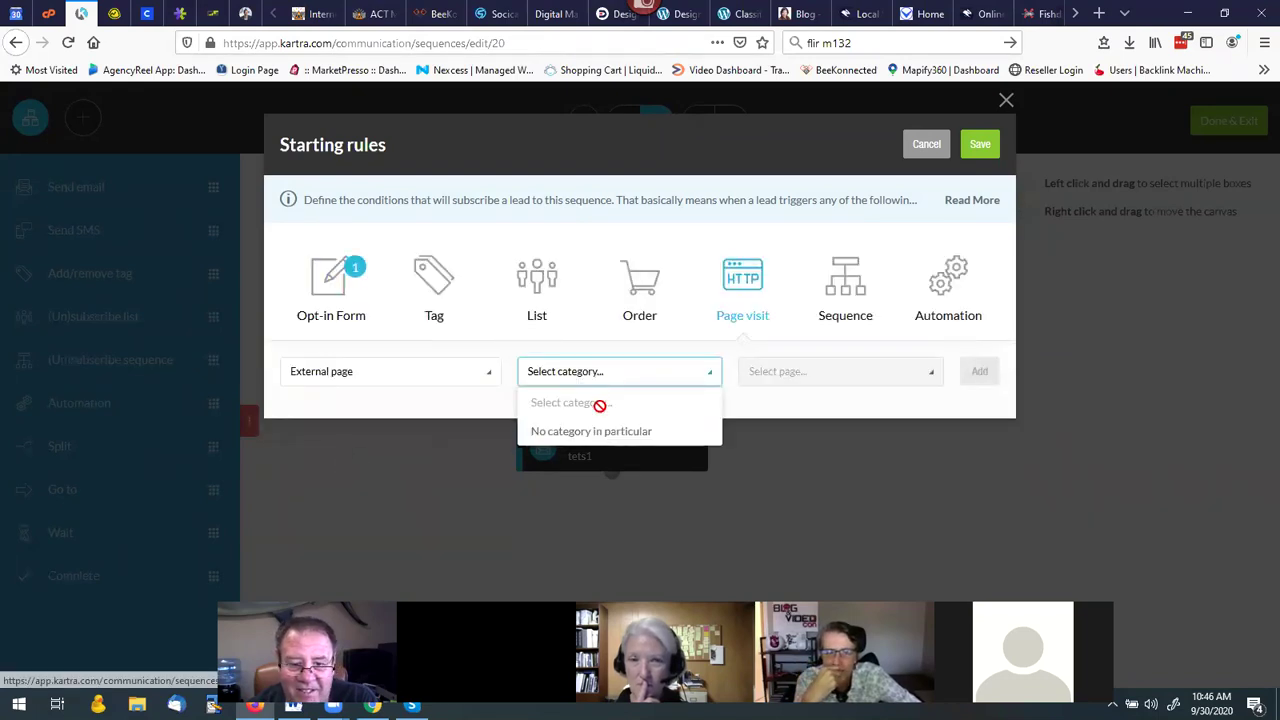
pyautogui.click(581, 434)
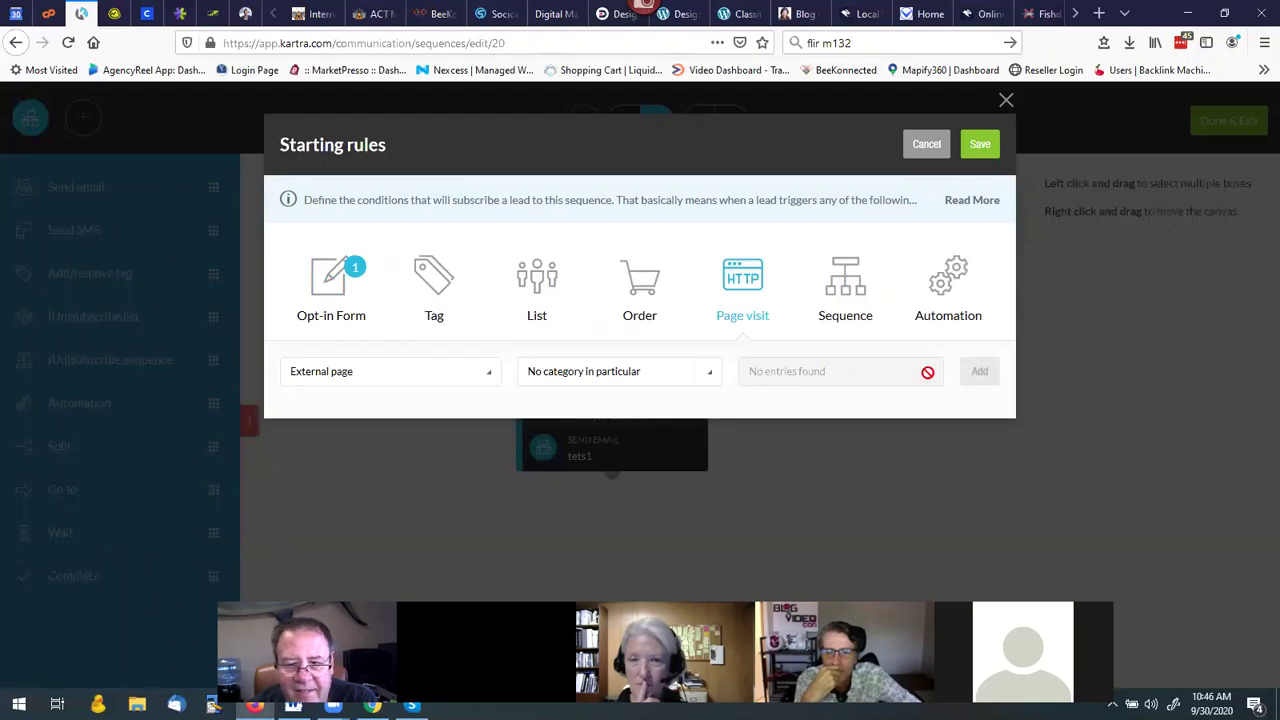
pyautogui.click(703, 379)
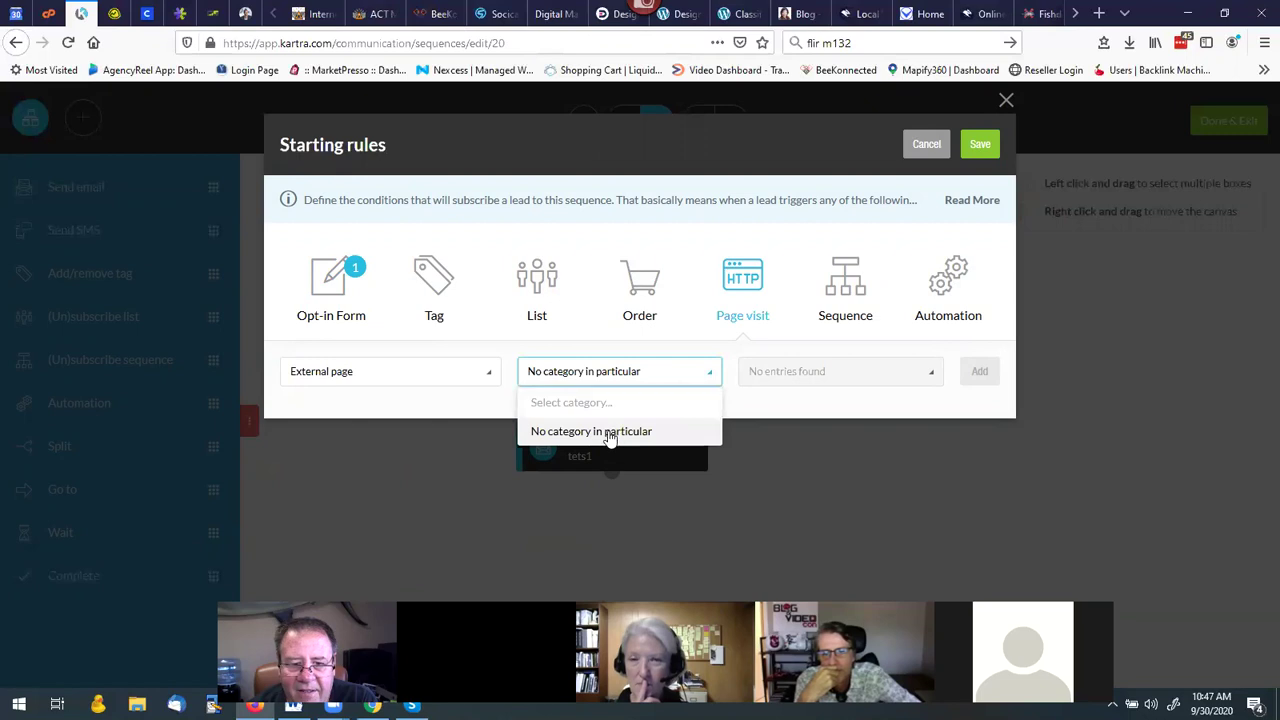
pyautogui.click(609, 434)
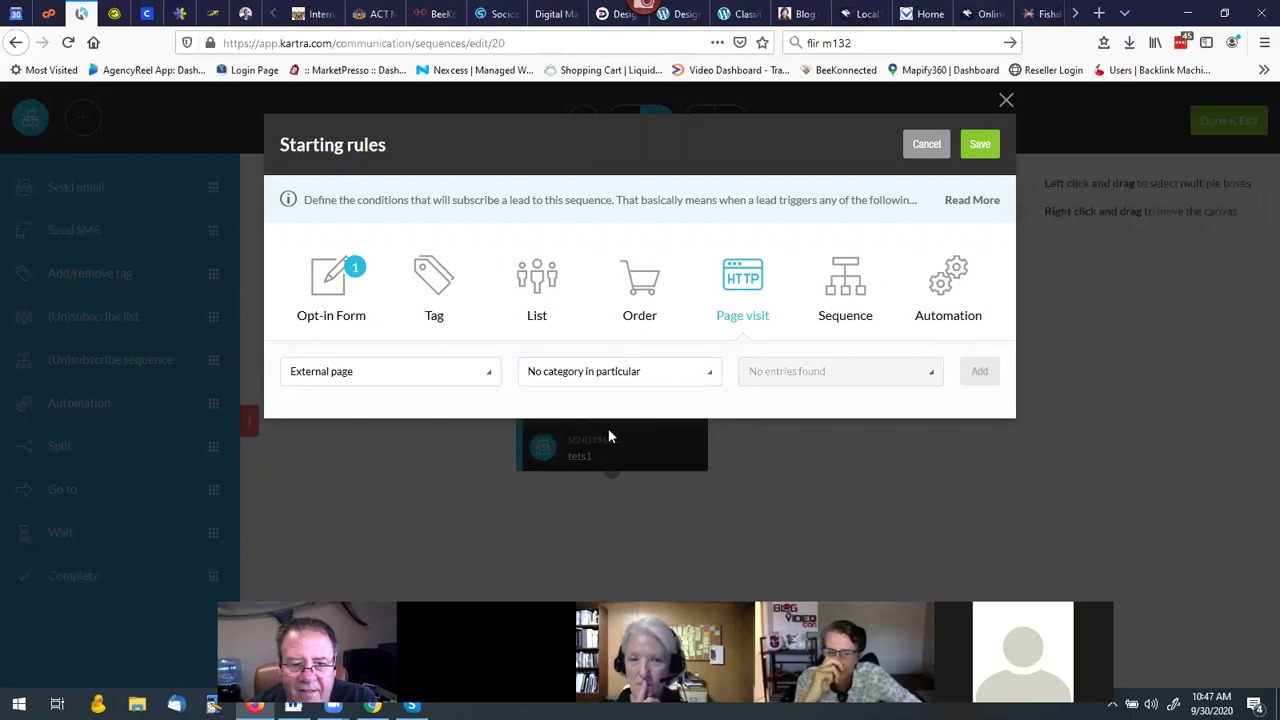
pyautogui.click(700, 378)
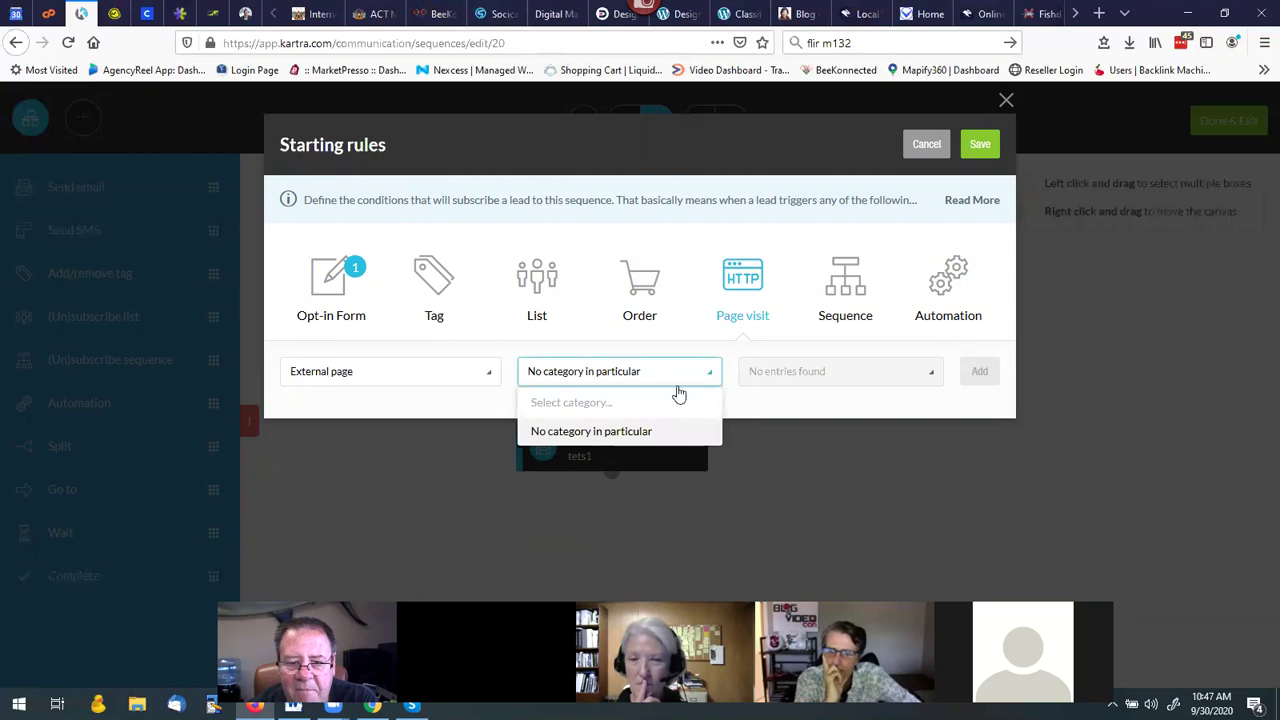
pyautogui.click(620, 434)
pyautogui.click(492, 373)
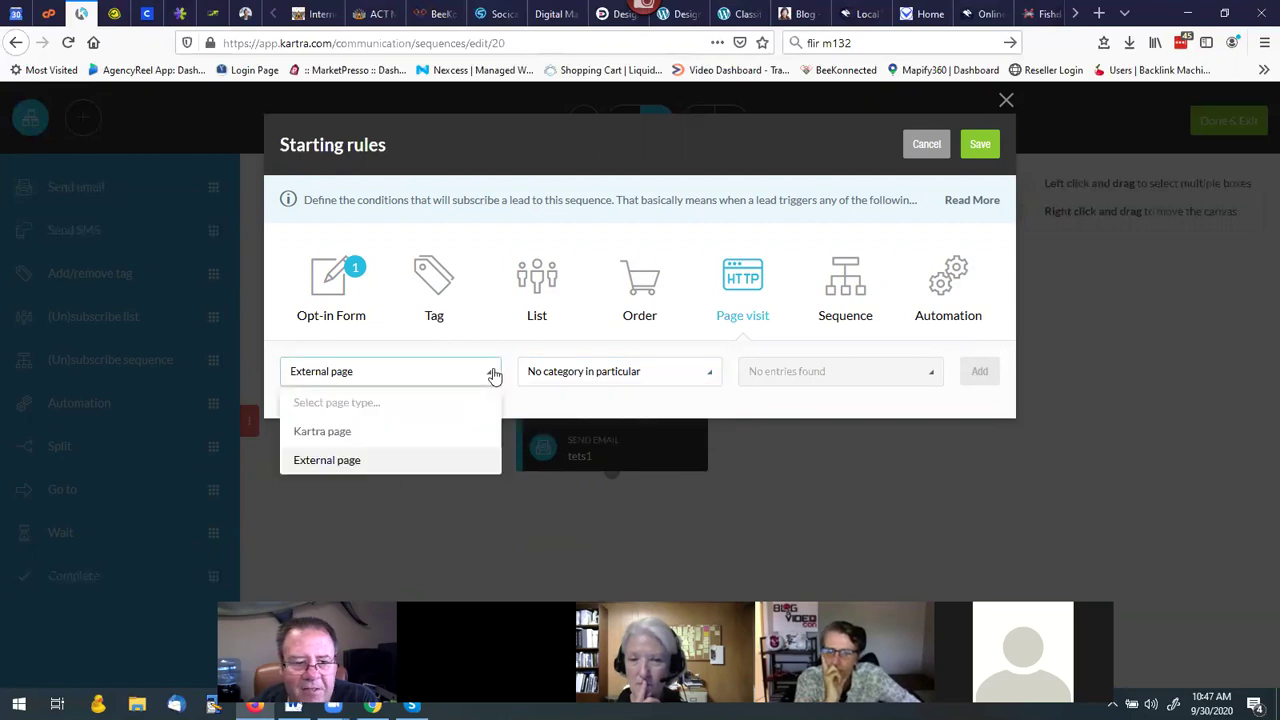
pyautogui.click(338, 434)
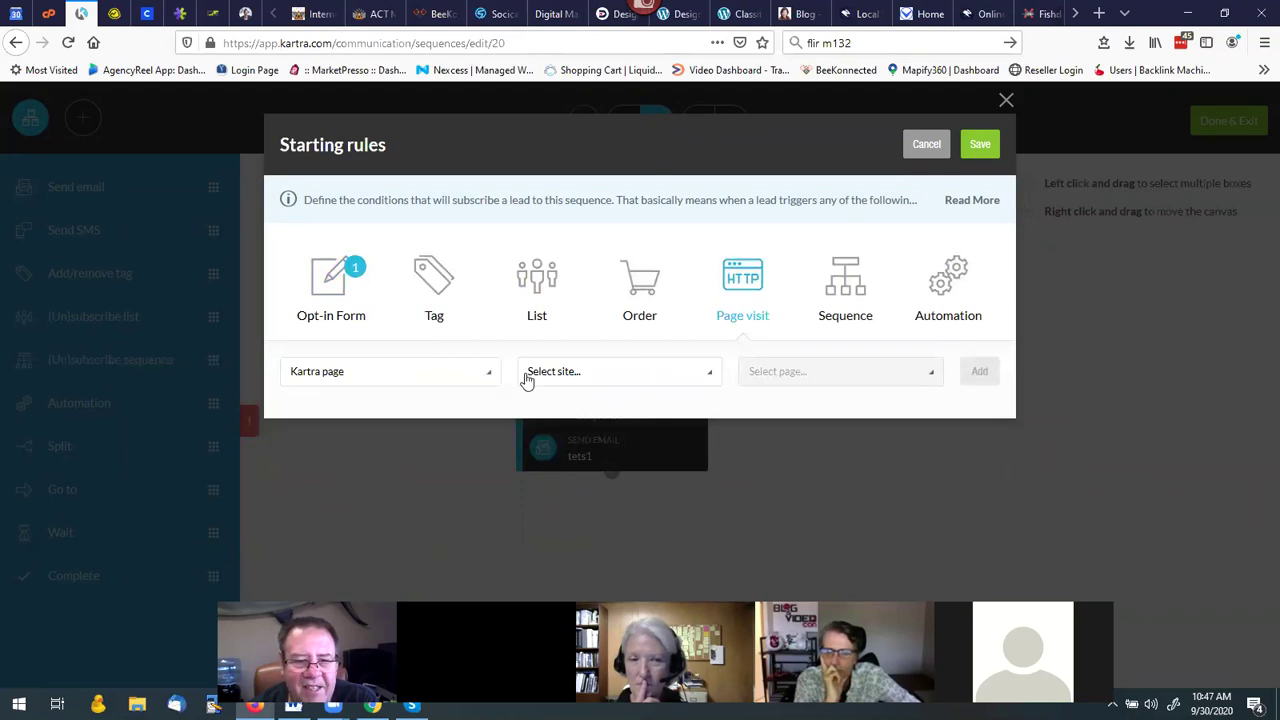
# Pick the ACT Webinar site and its Successful Marketing Campaign Elements page, then add the rule.
pyautogui.click(554, 378)
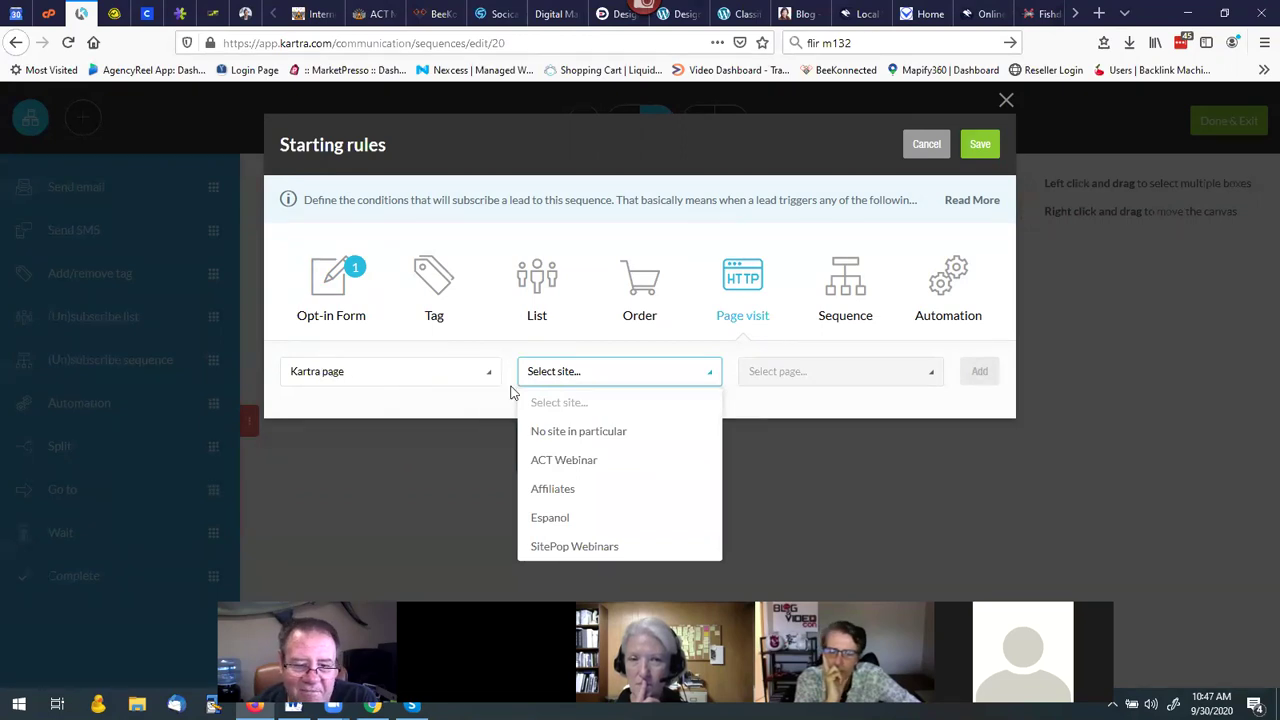
pyautogui.click(575, 462)
pyautogui.click(804, 380)
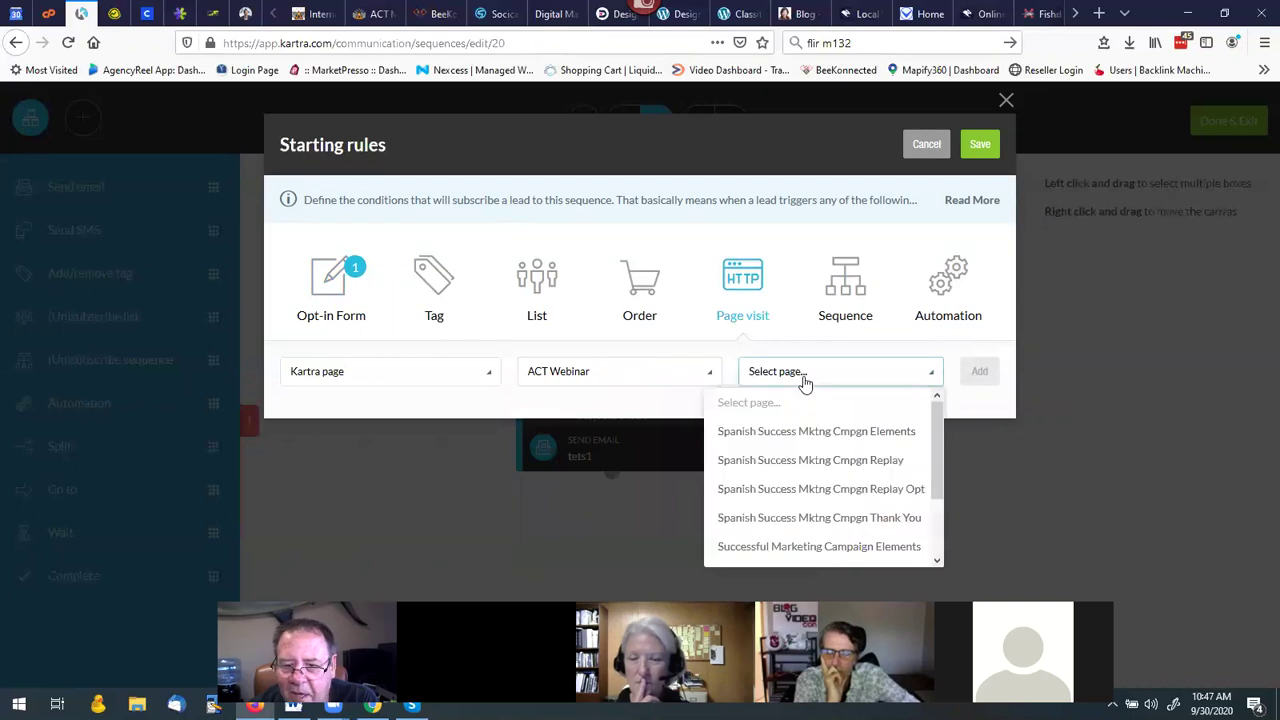
pyautogui.scroll(-2, 834, 446)
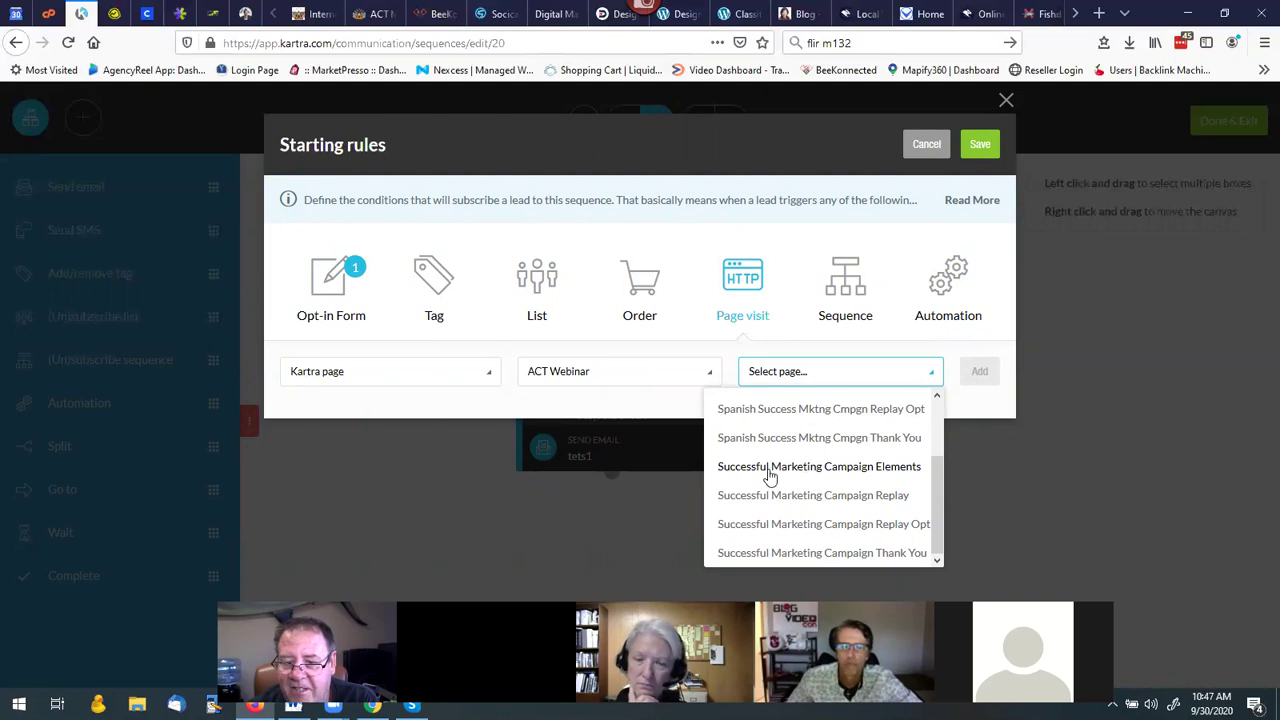
pyautogui.click(899, 472)
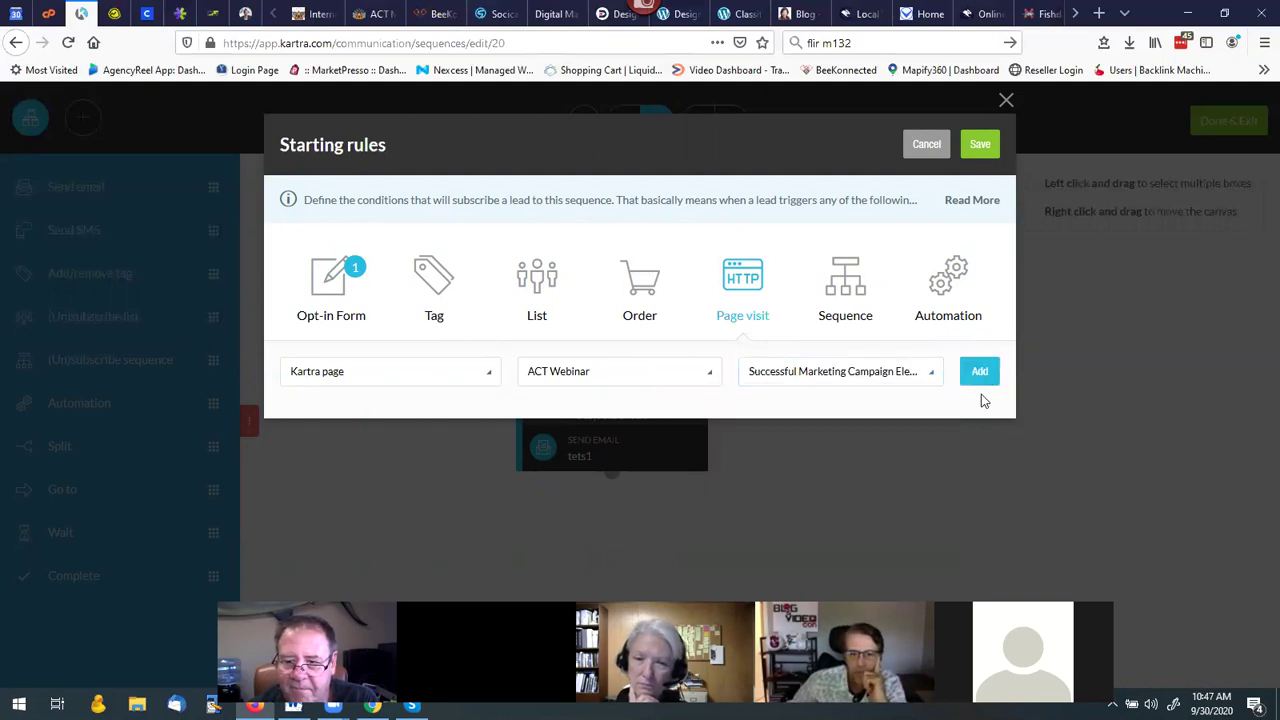
pyautogui.click(981, 369)
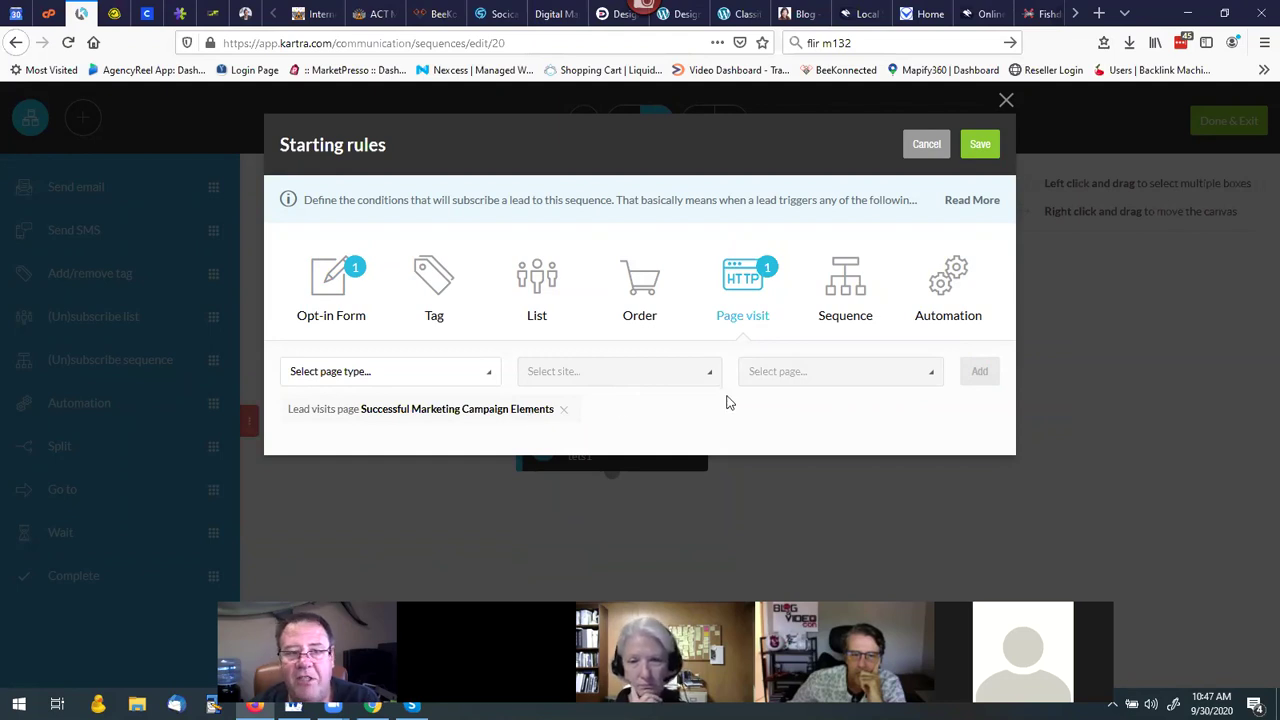
# Save the starting rules and bring up the new page-visit rule's Edit/Delete menu.
pyautogui.click(978, 146)
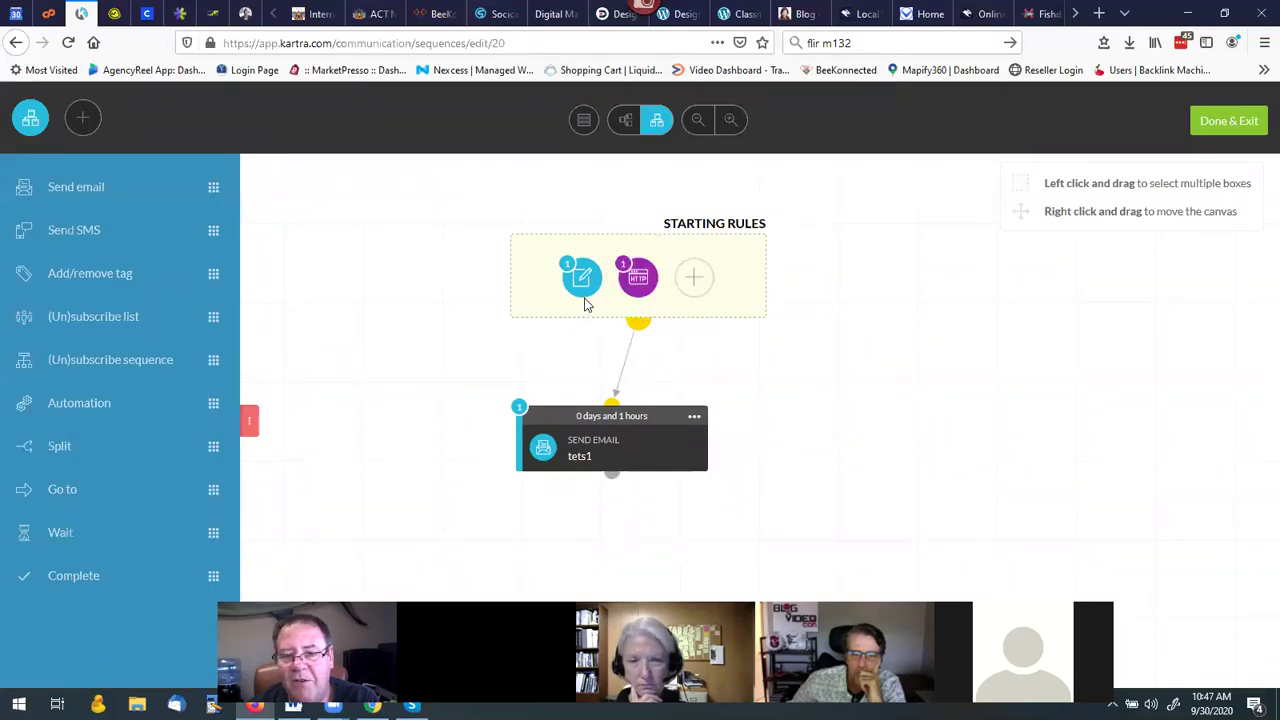
pyautogui.moveTo(584, 287)
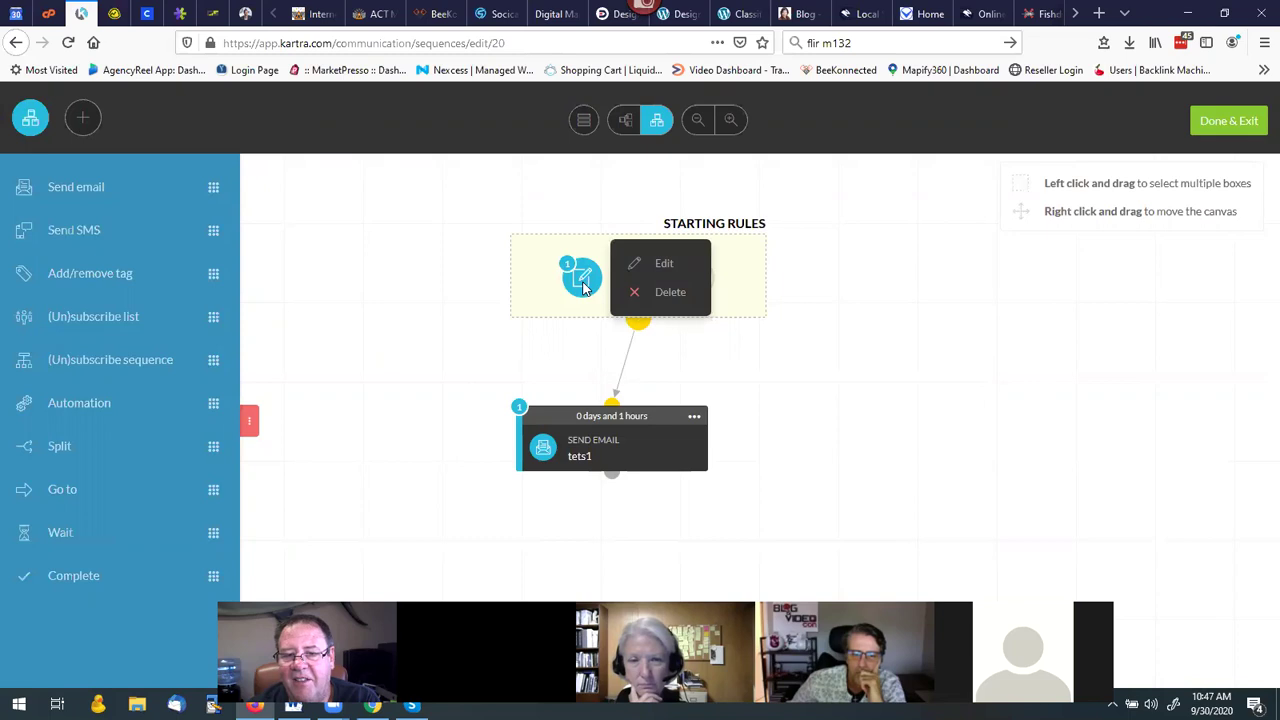
pyautogui.moveTo(638, 295)
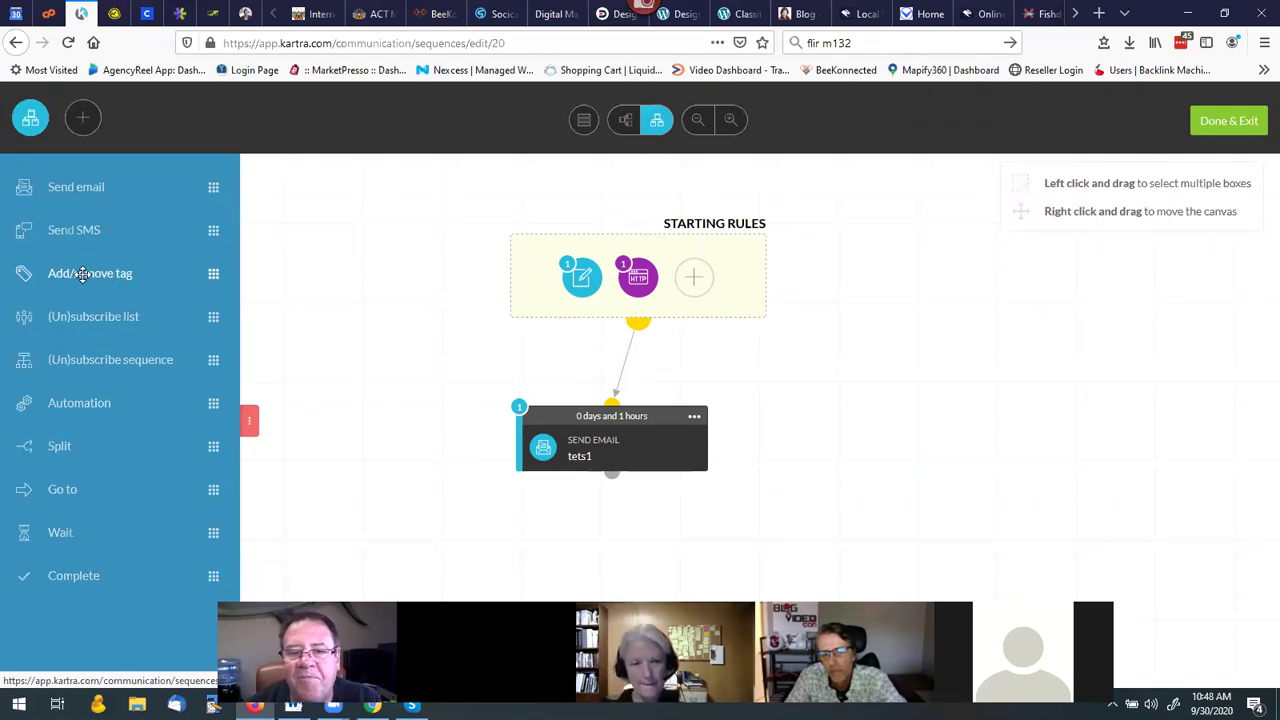
pyautogui.click(643, 281)
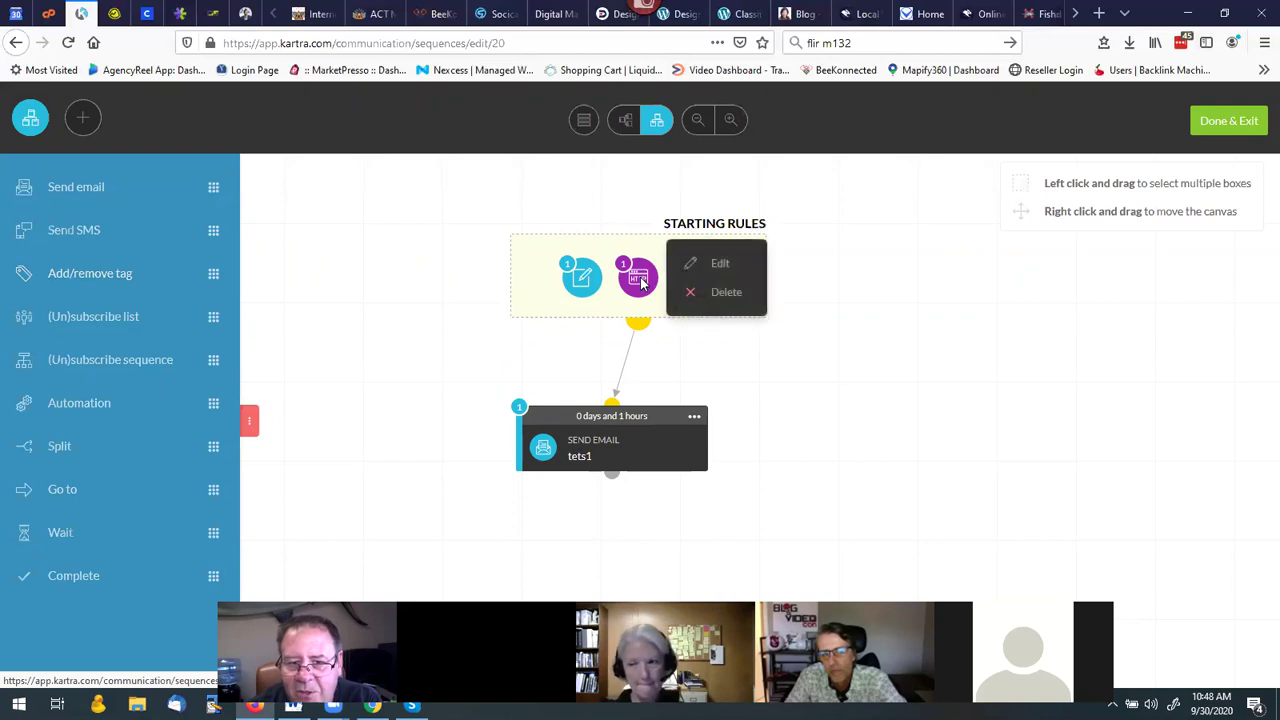
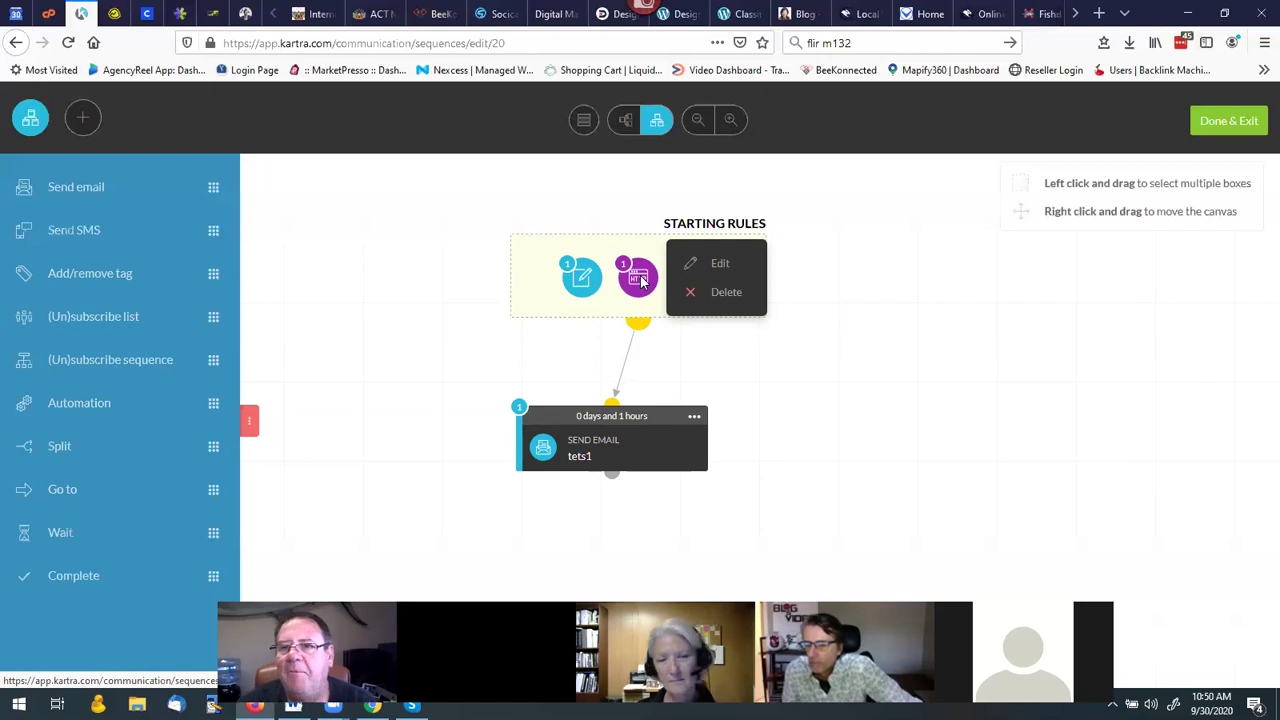
# Preview the Internet Dominators free strategy session signup form, close it, and go back to Kartra.
pyautogui.click(315, 14)
pyautogui.scroll(-3, 742, 491)
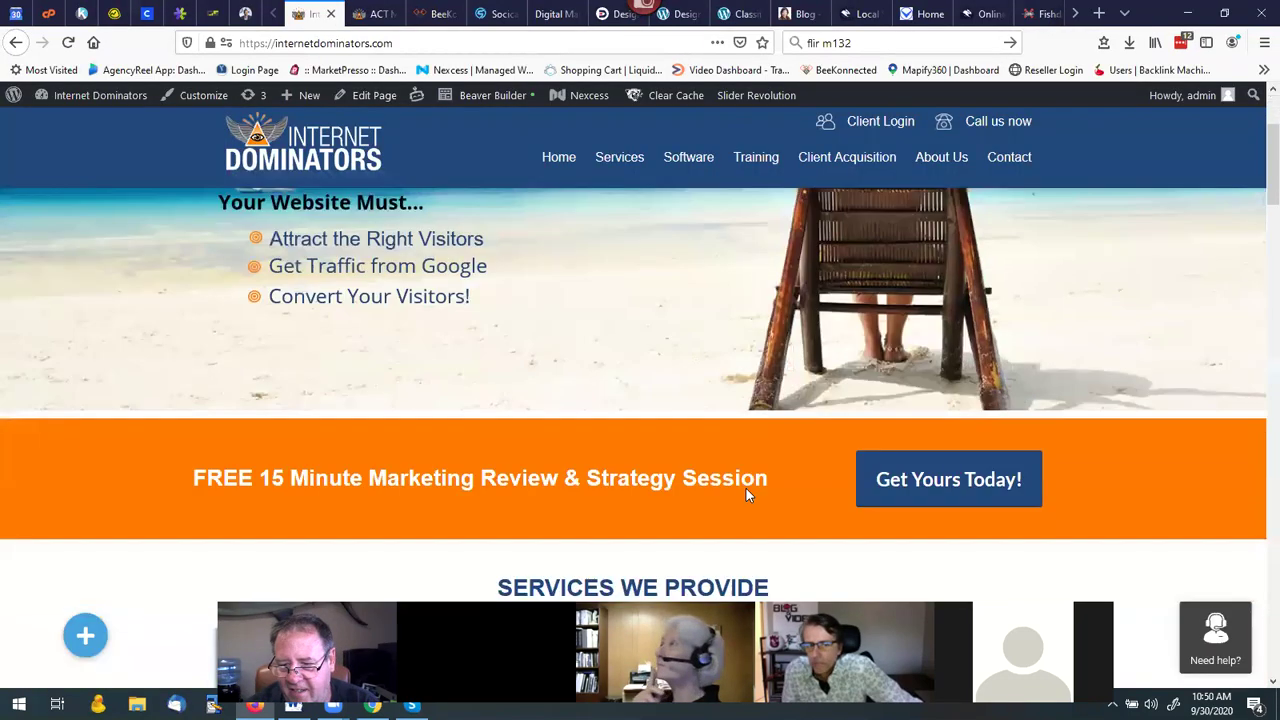
pyautogui.click(912, 446)
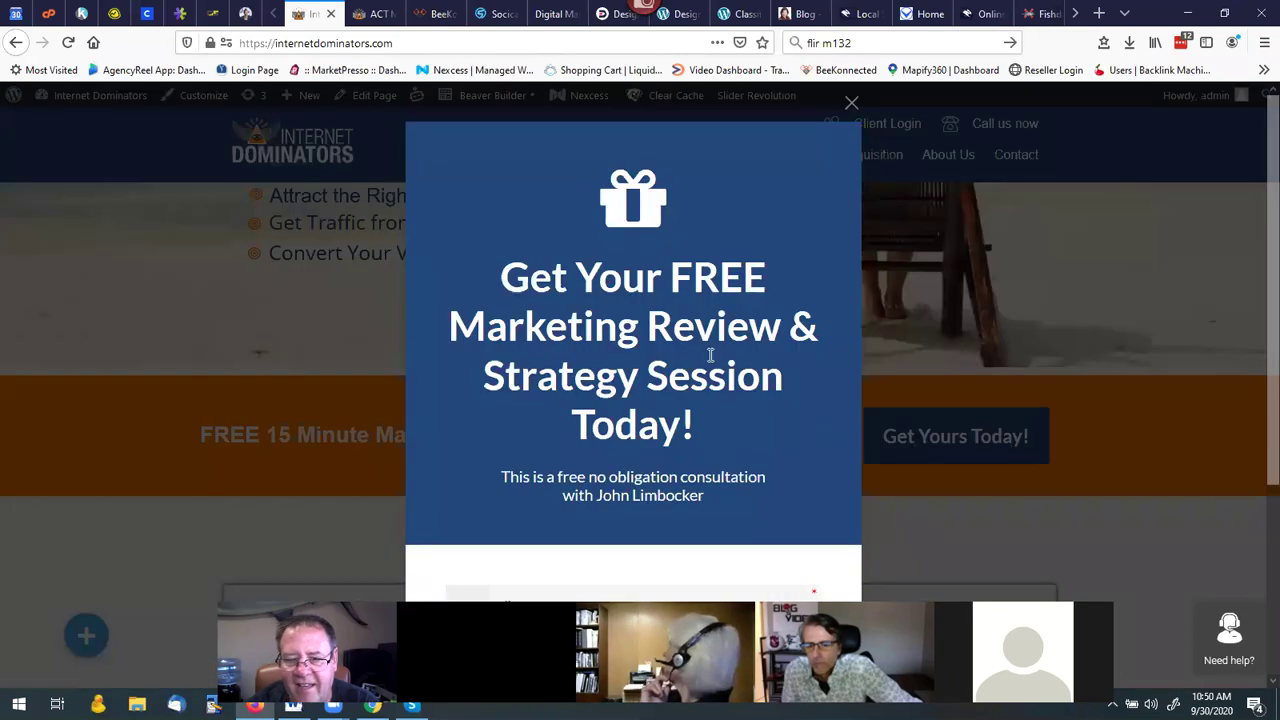
pyautogui.scroll(-3, 691, 403)
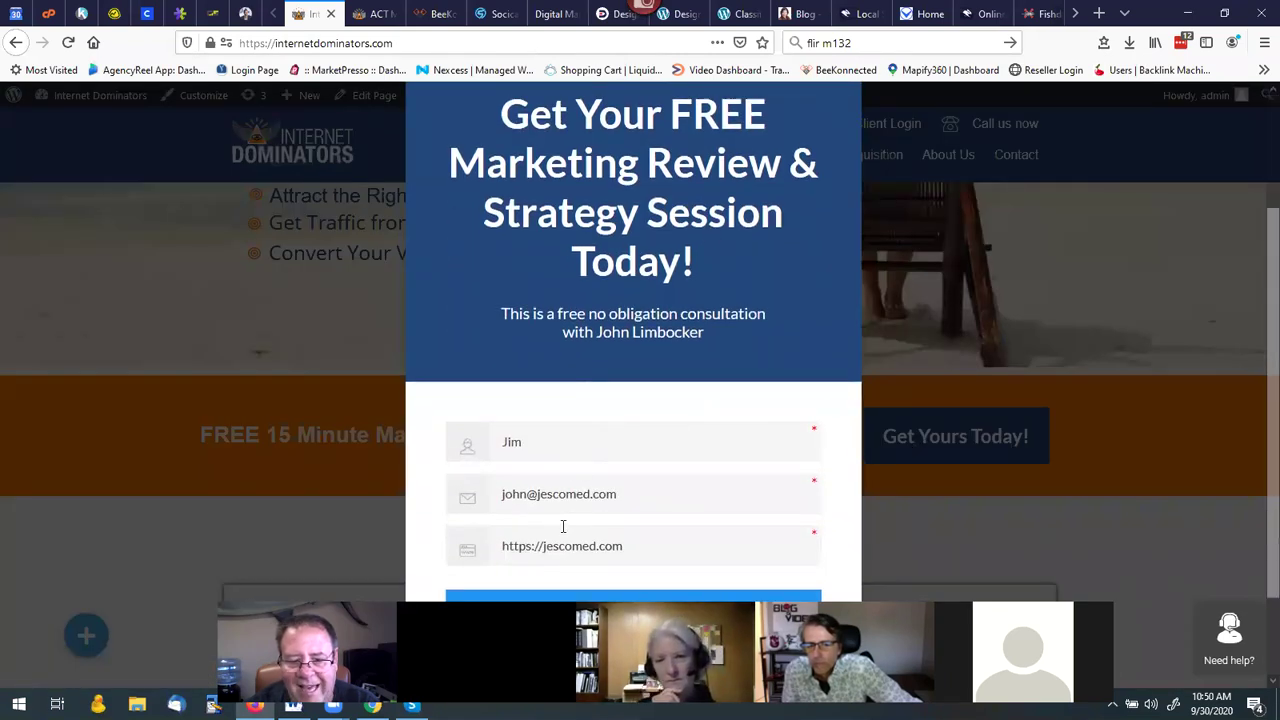
pyautogui.scroll(-2, 563, 528)
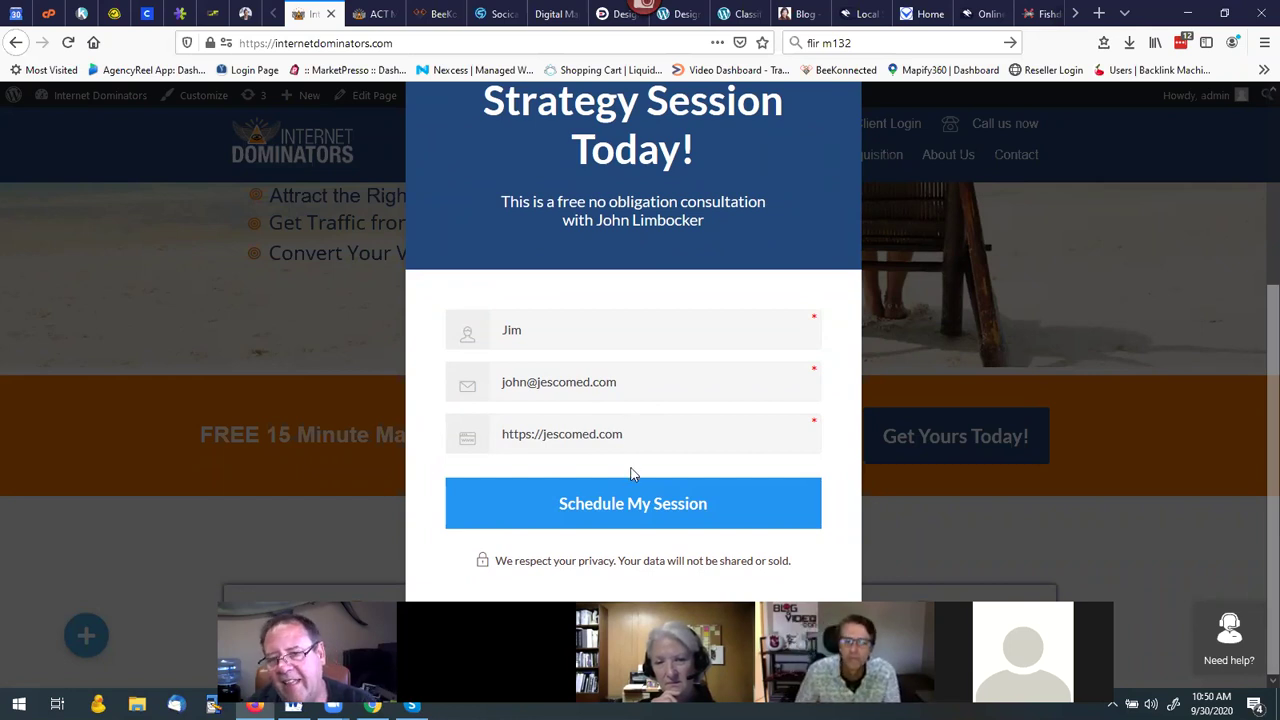
pyautogui.scroll(1, 680, 423)
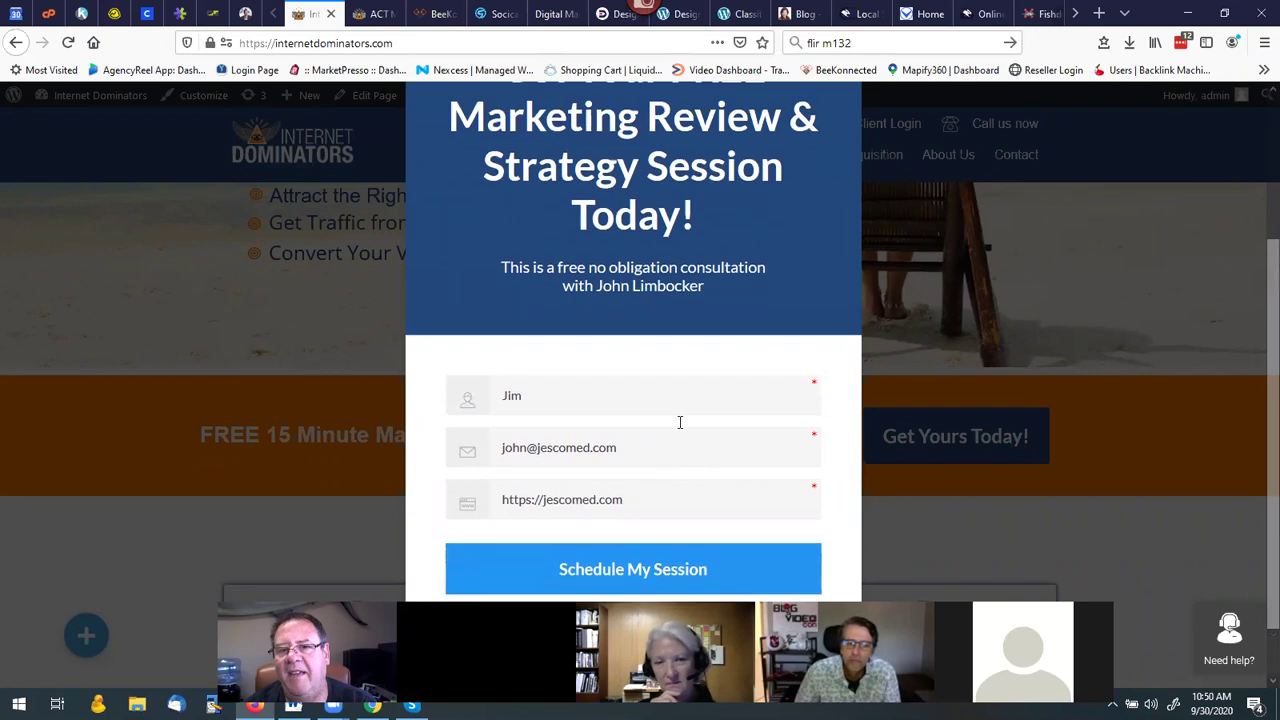
pyautogui.scroll(3, 680, 423)
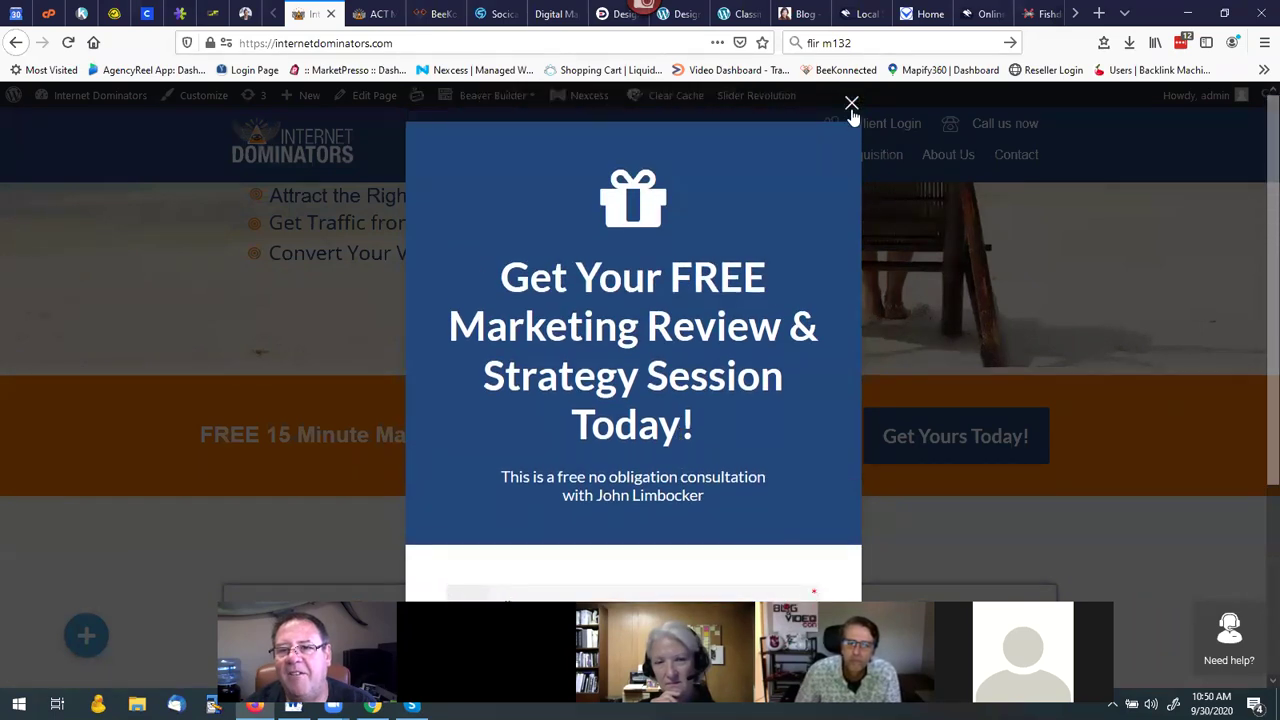
pyautogui.click(851, 106)
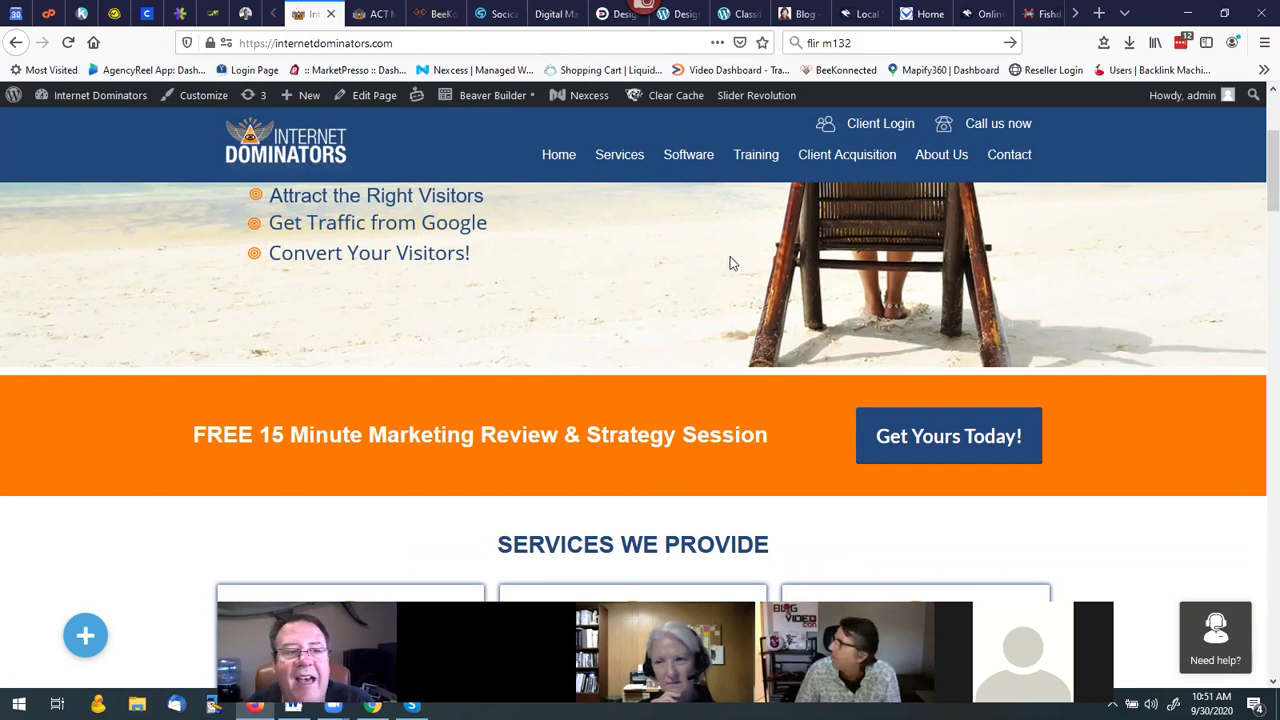
pyautogui.click(82, 16)
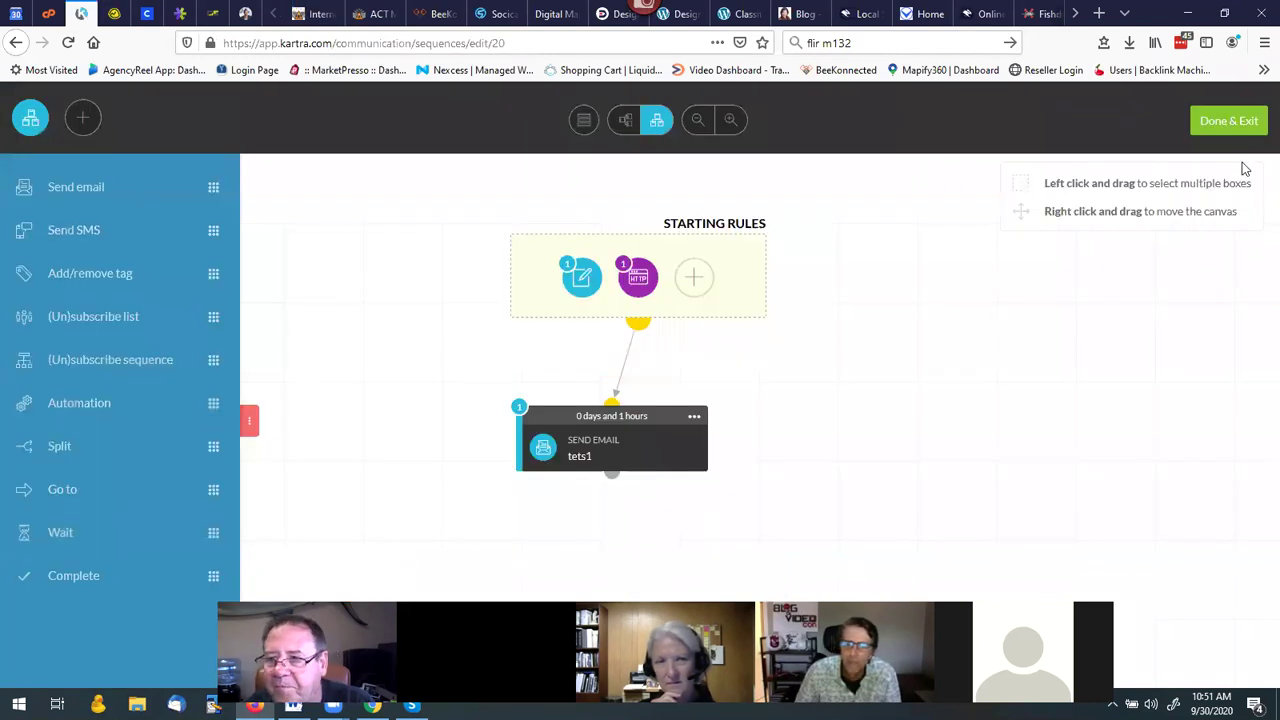
# Exit the sequence editor with Done & Exit, then go to the Memberships overview.
pyautogui.click(1231, 128)
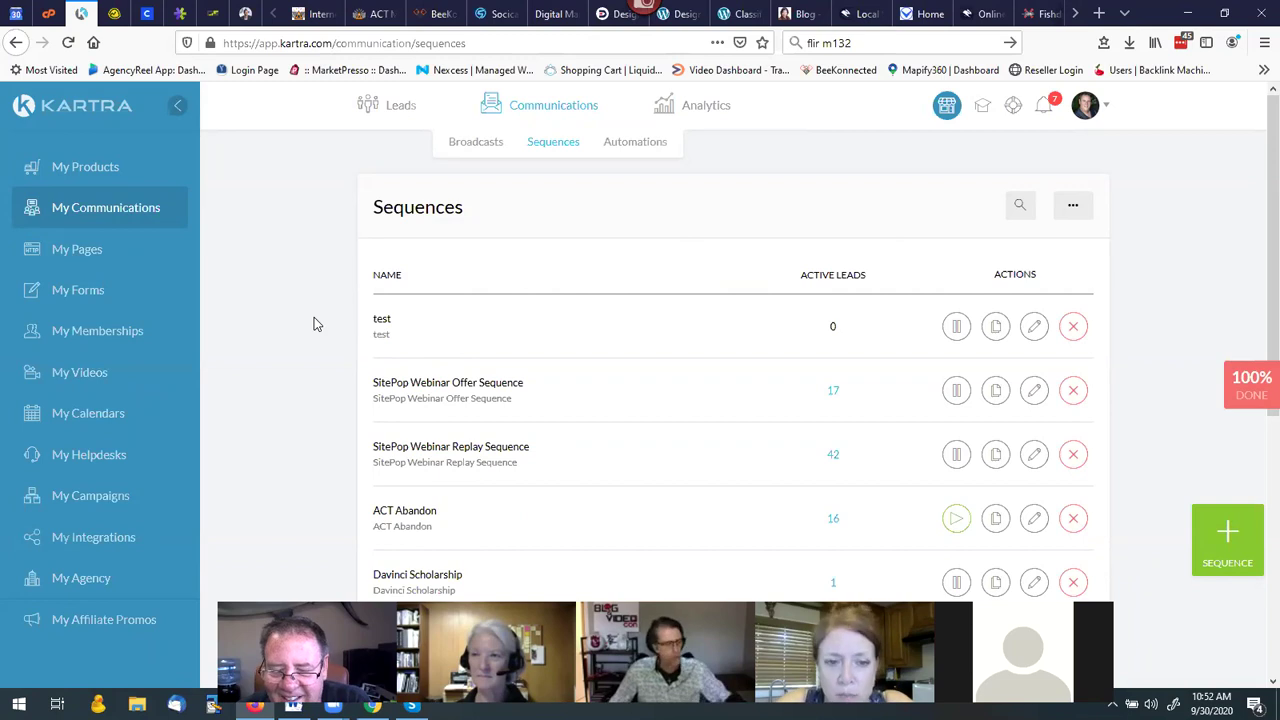
pyautogui.click(120, 340)
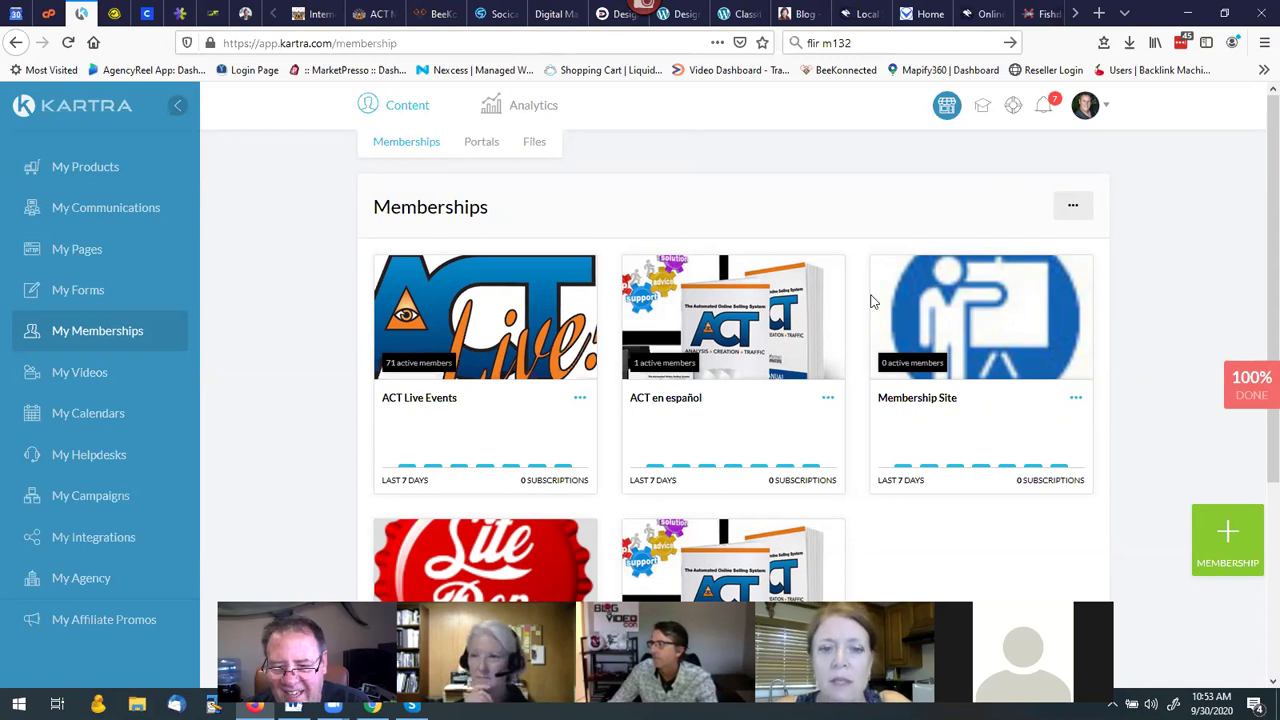
# Edit the ACT System membership, keep its basic info, and launch the content builder.
pyautogui.scroll(-3, 852, 305)
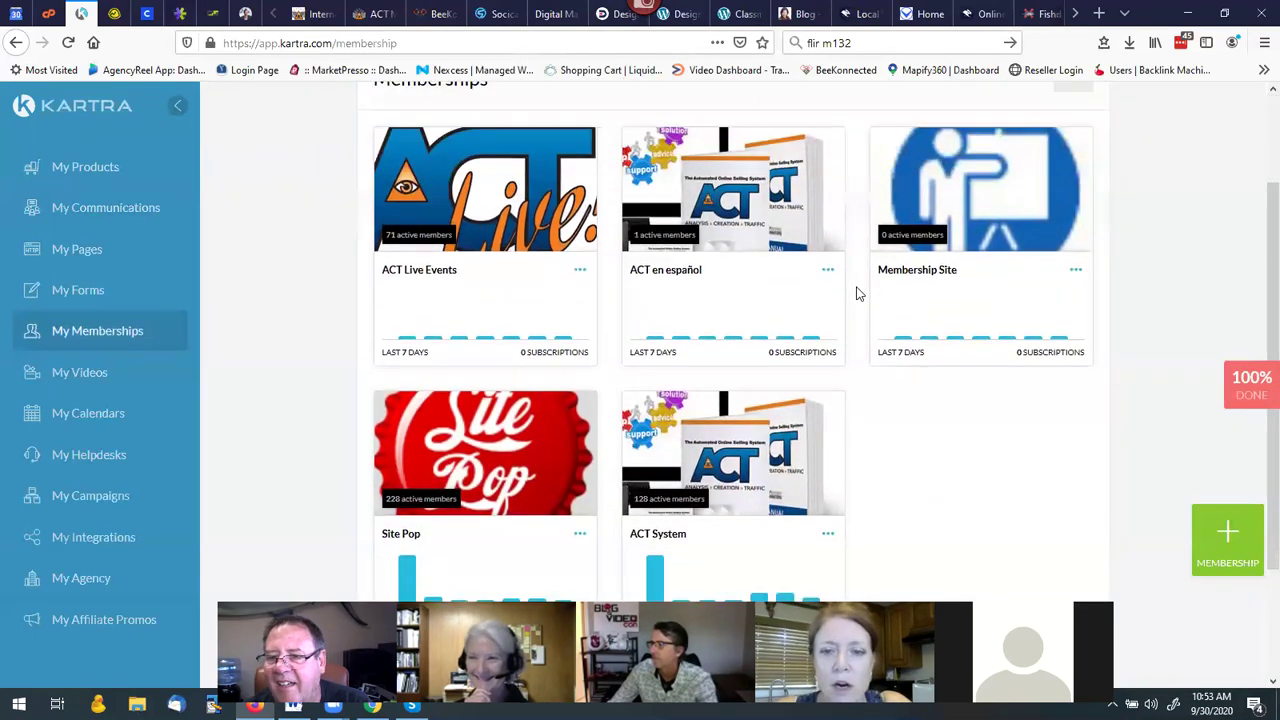
pyautogui.scroll(-3, 857, 388)
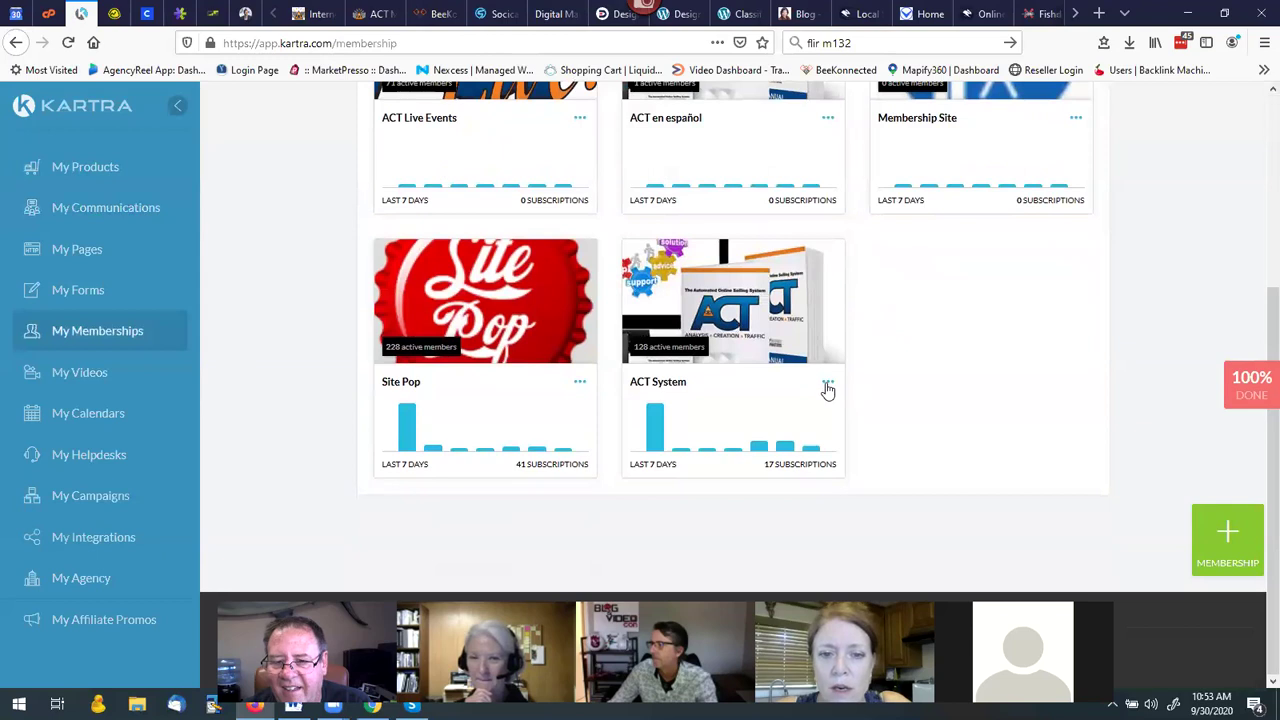
pyautogui.click(828, 385)
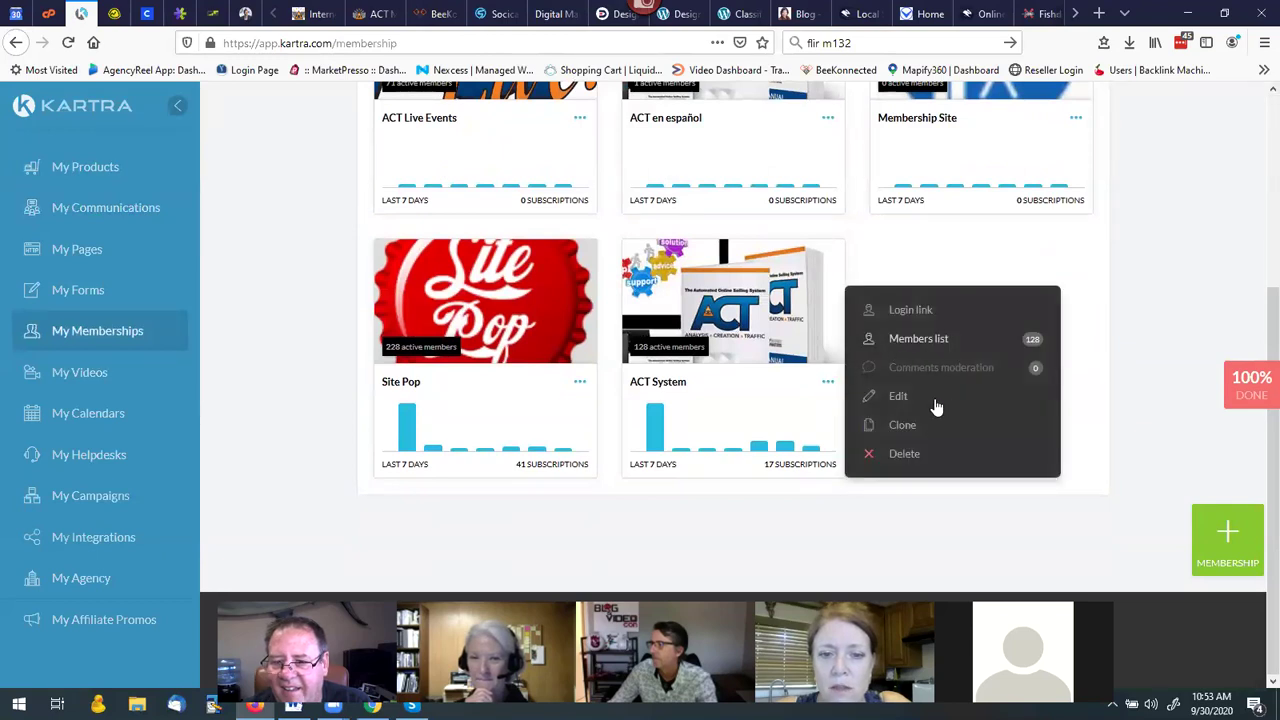
pyautogui.click(904, 398)
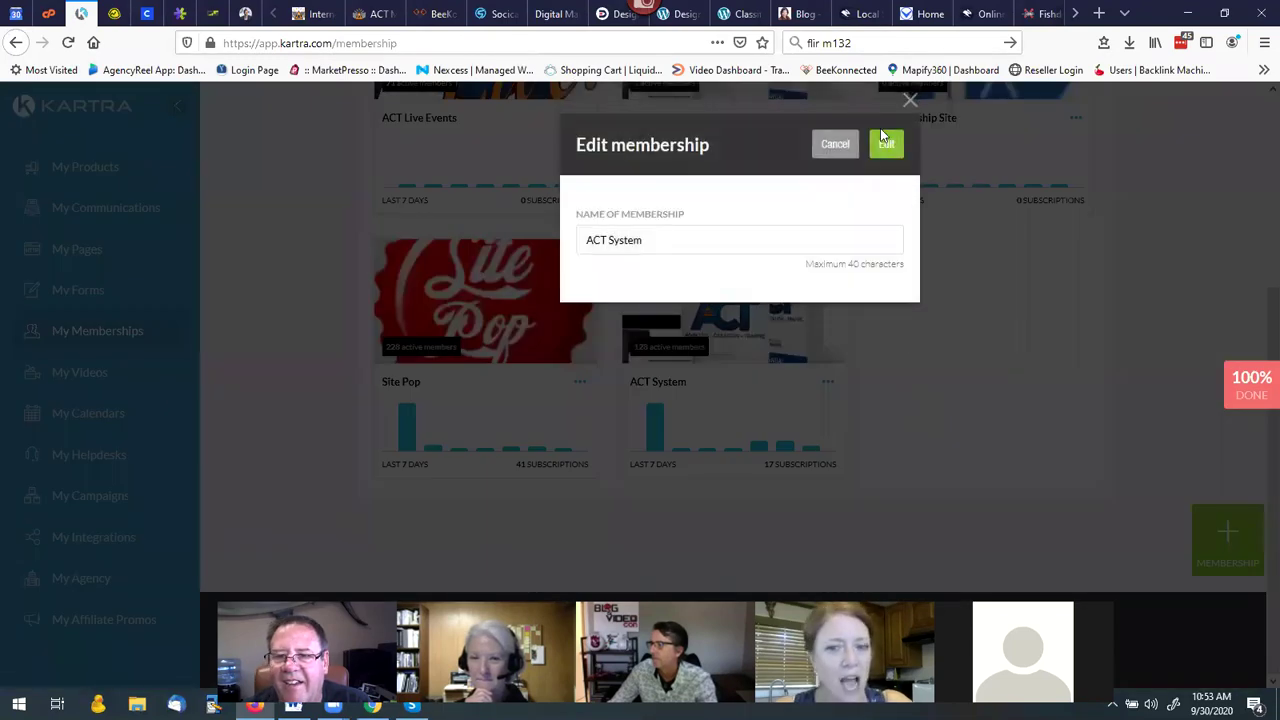
pyautogui.click(884, 143)
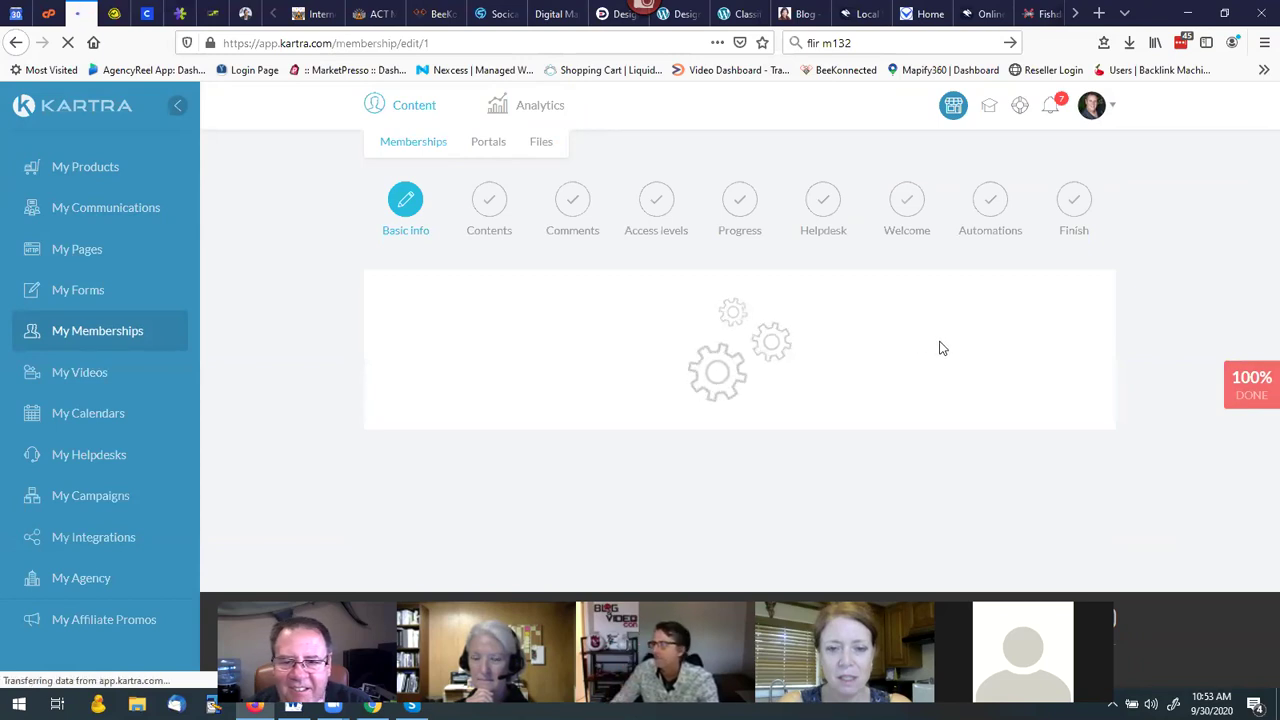
pyautogui.scroll(-2, 1160, 397)
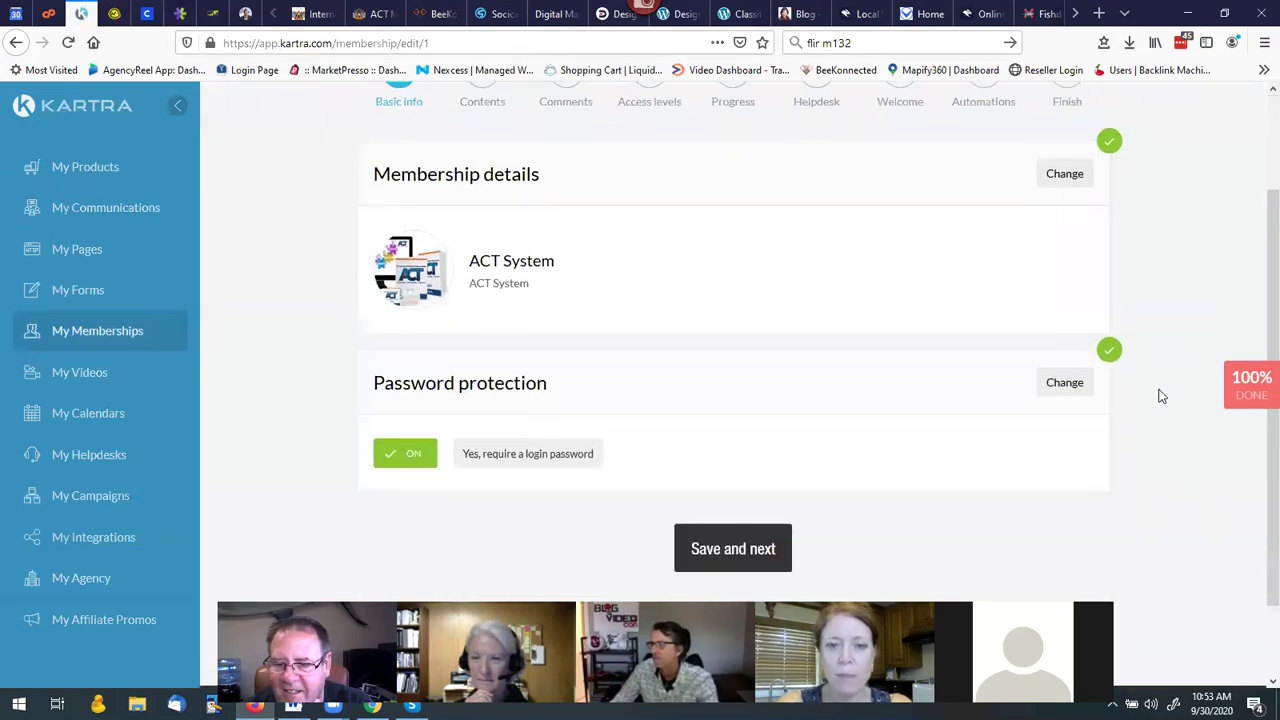
pyautogui.click(760, 457)
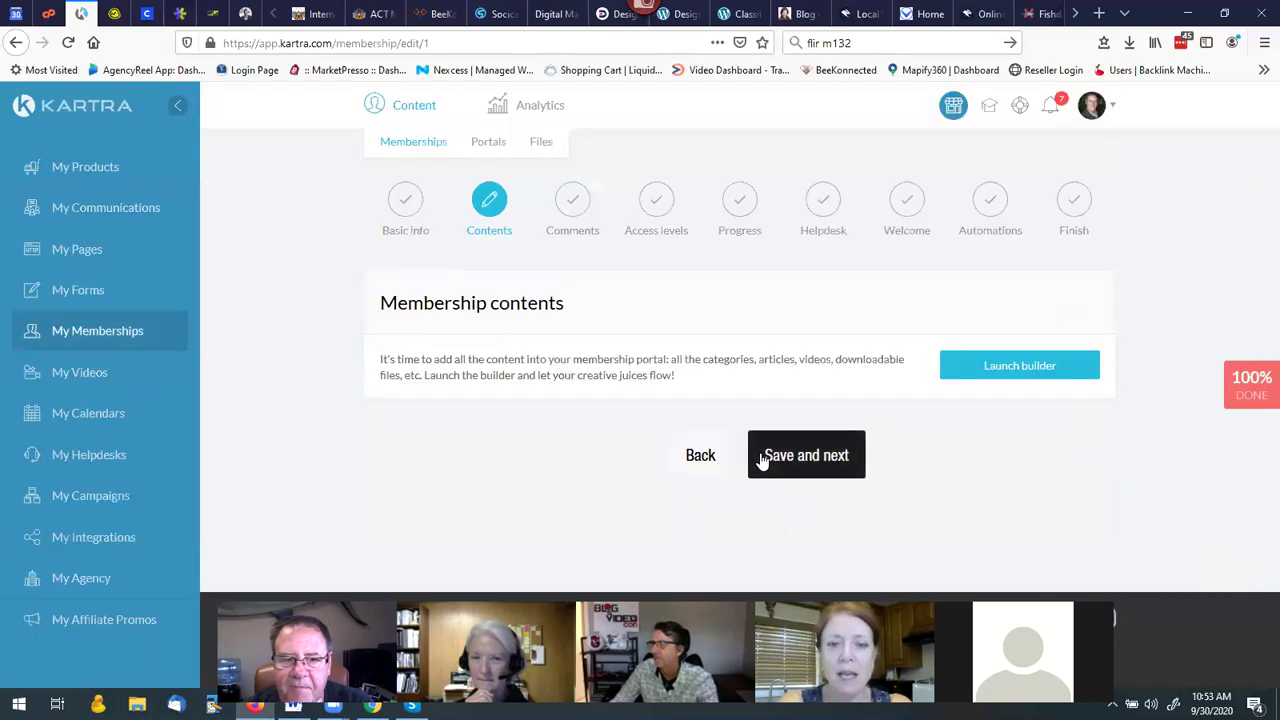
pyautogui.click(992, 369)
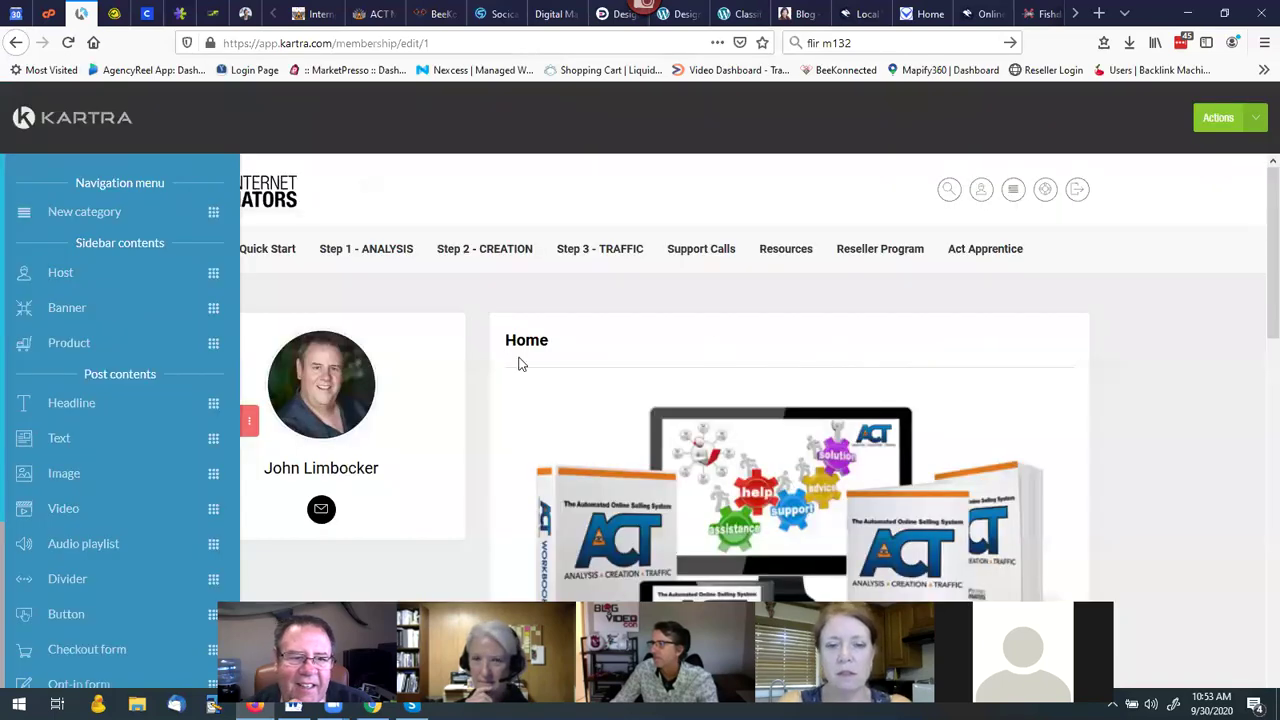
# Open the Category dialog for the Quick Start item in the ACT System builder.
pyautogui.moveTo(357, 258)
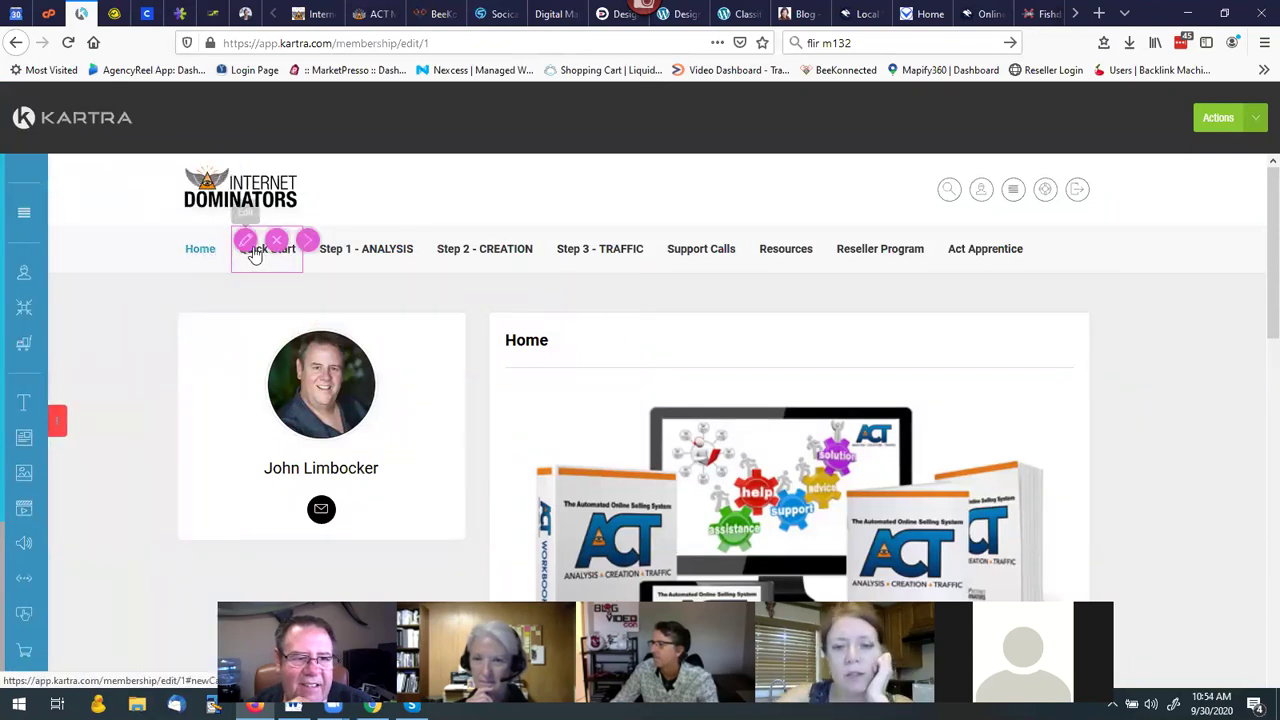
pyautogui.moveTo(264, 255)
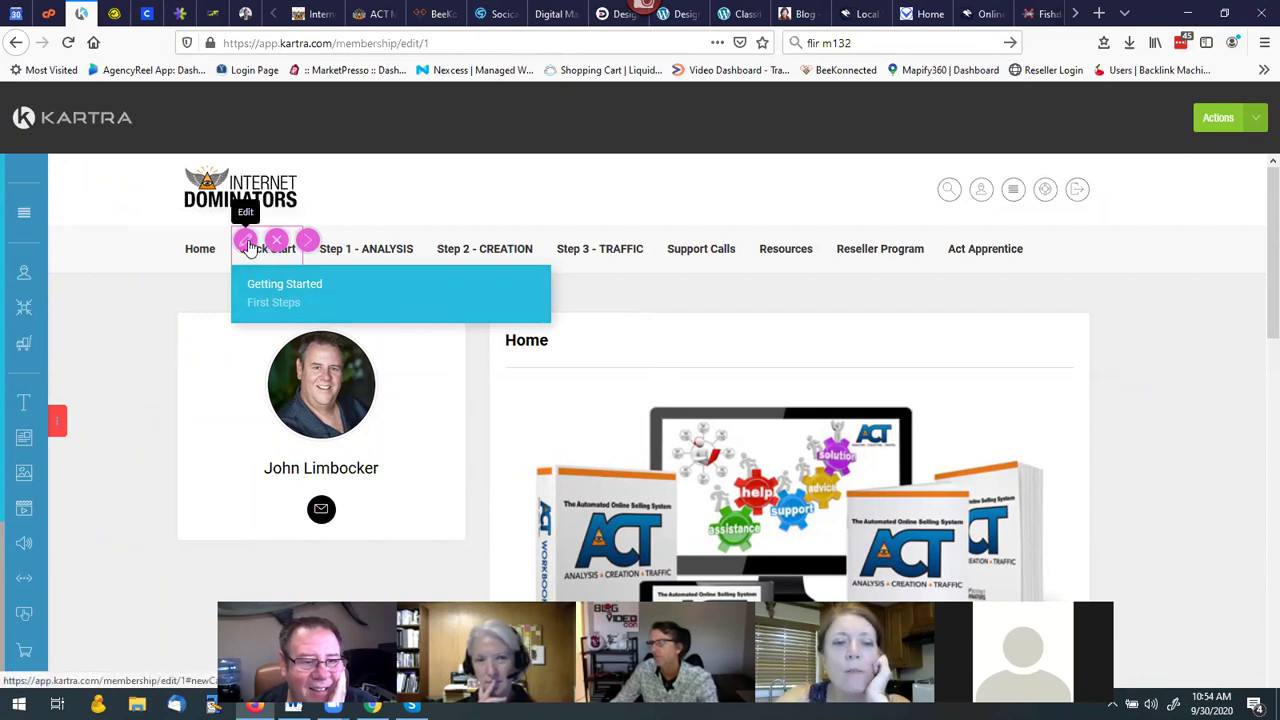
pyautogui.click(204, 258)
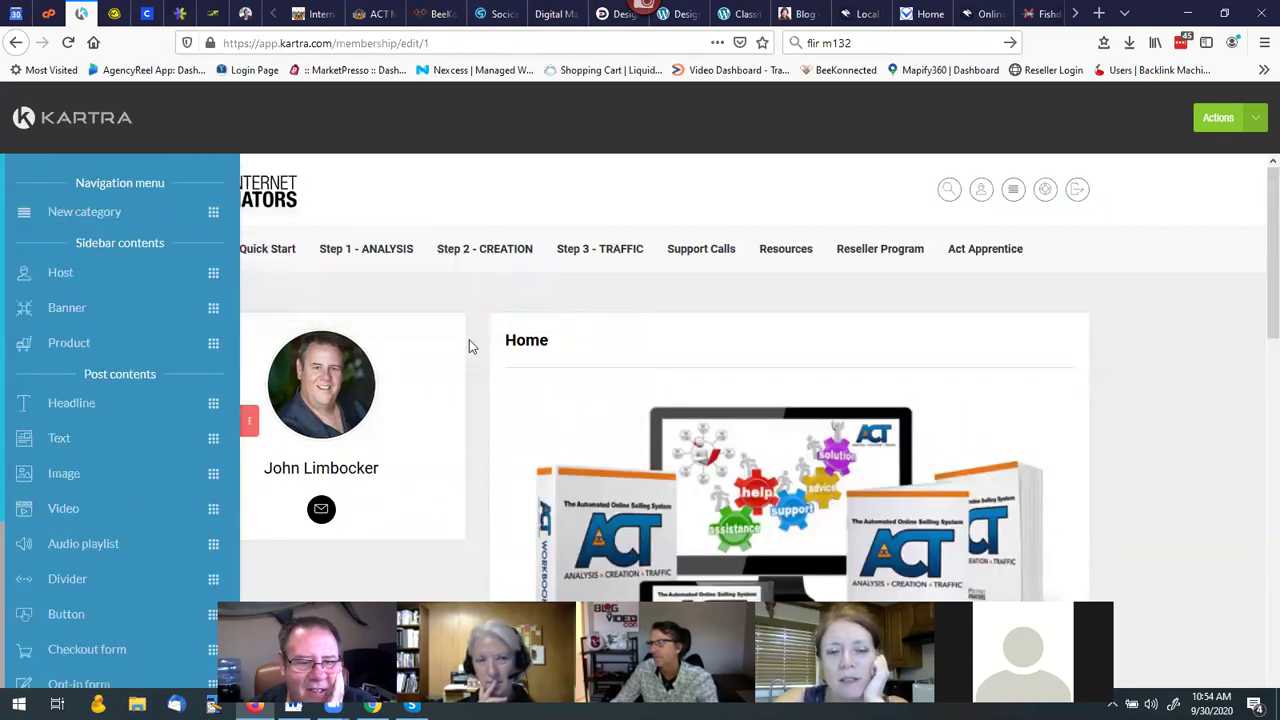
pyautogui.scroll(-2, 469, 339)
pyautogui.scroll(2, 474, 386)
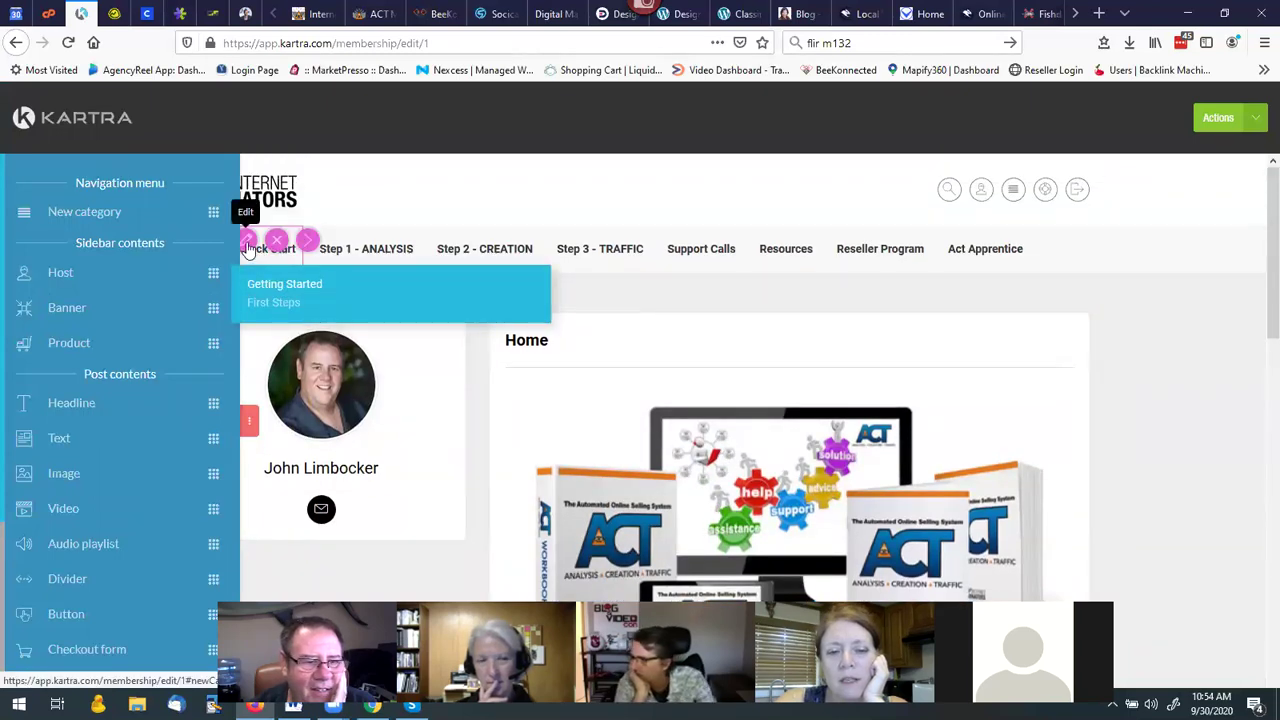
pyautogui.click(247, 241)
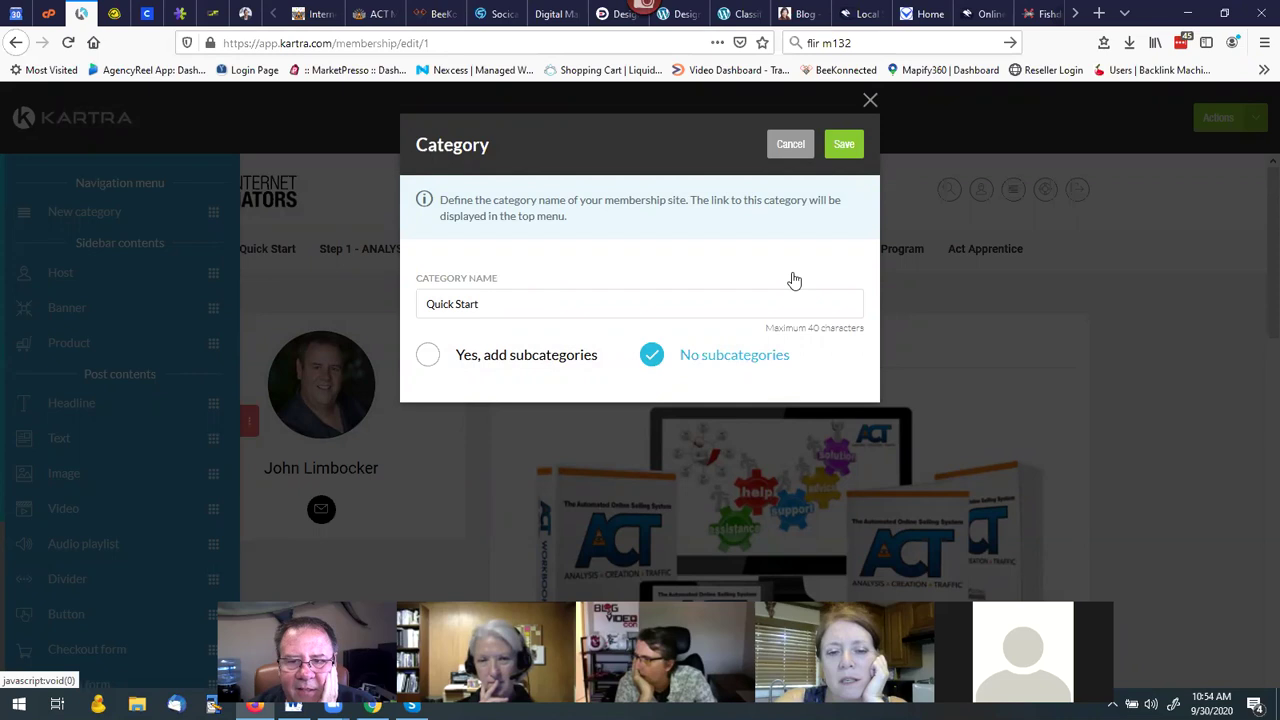
# Save the Quick Start category with no subcategories, then view the Getting Started lesson.
pyautogui.click(843, 146)
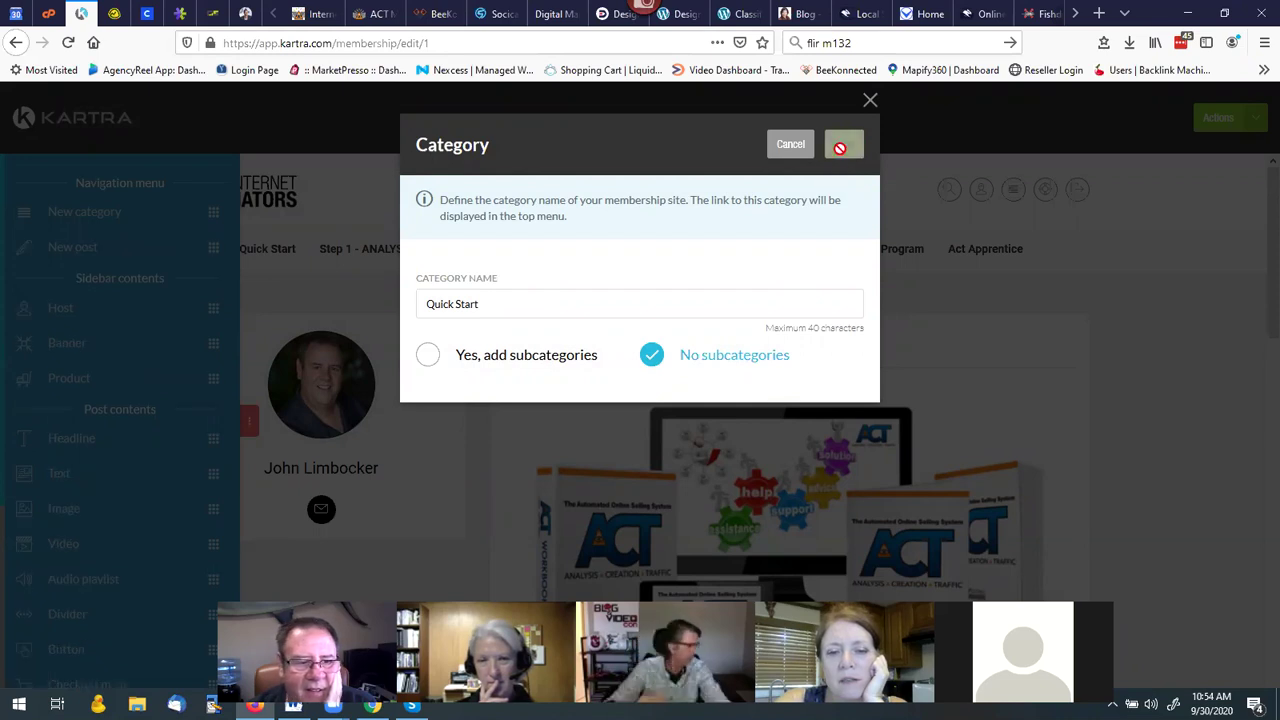
pyautogui.moveTo(277, 258)
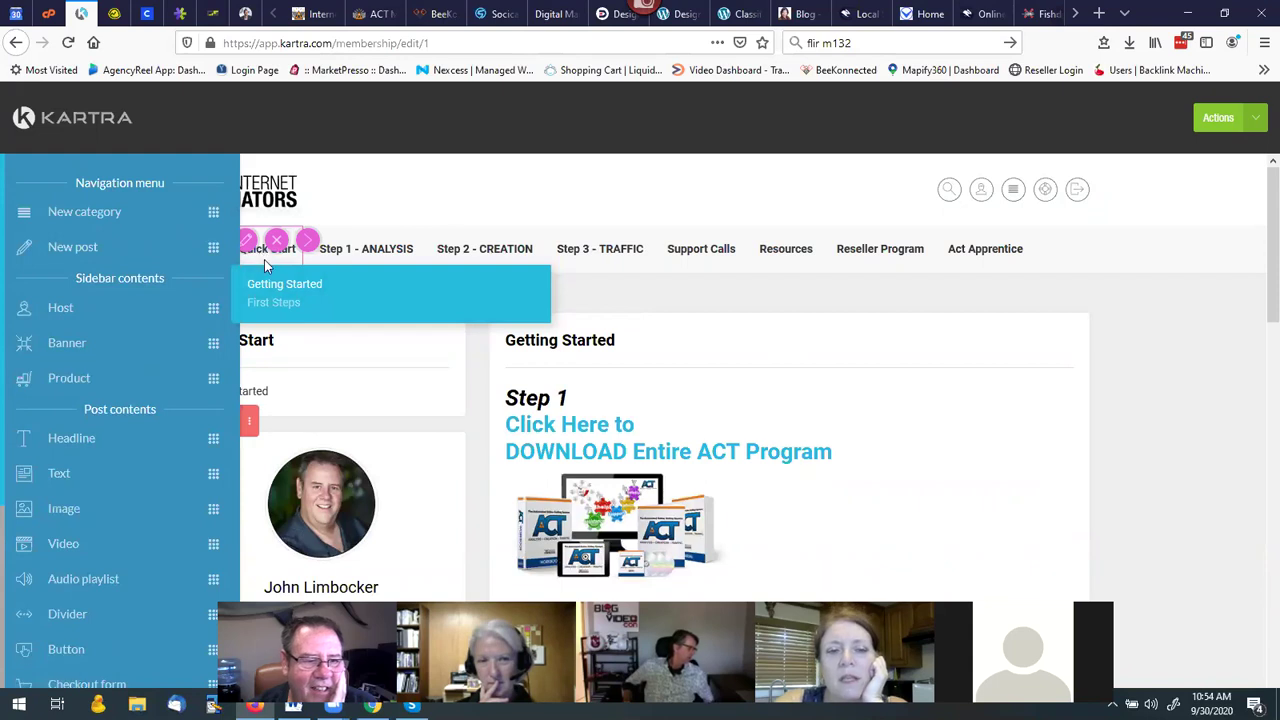
pyautogui.click(268, 288)
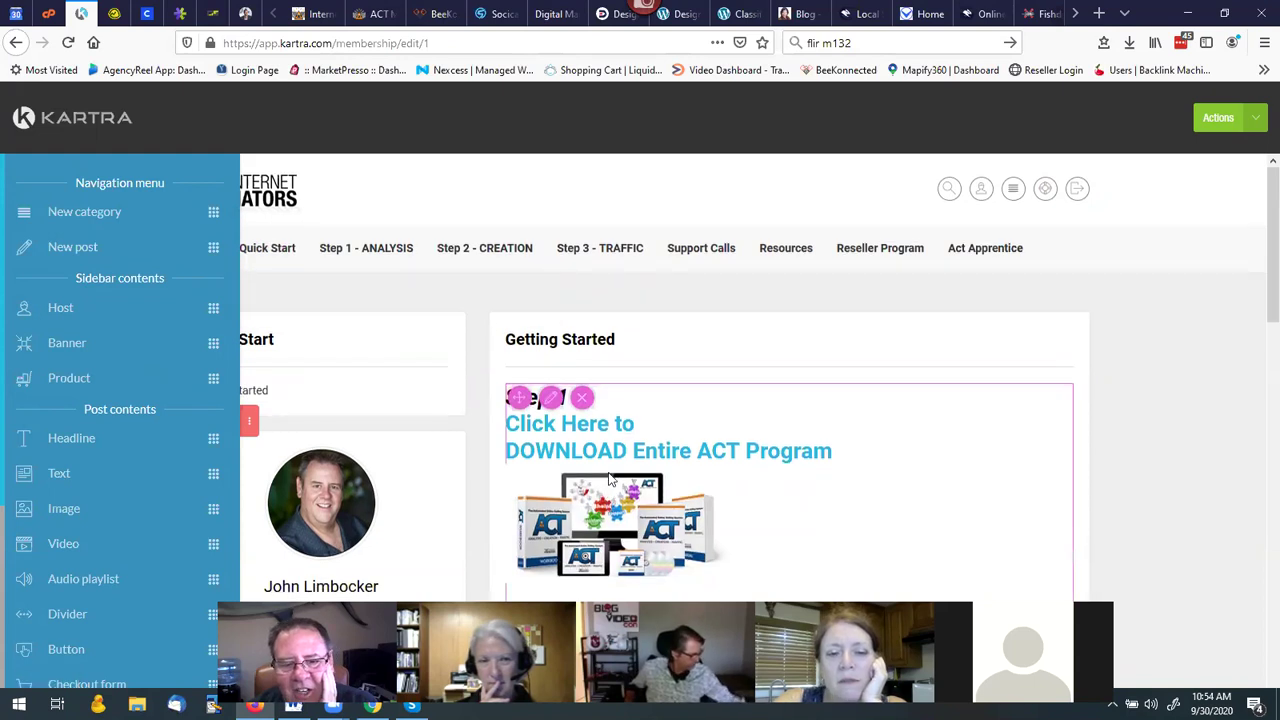
pyautogui.scroll(-4, 604, 490)
pyautogui.scroll(4, 611, 465)
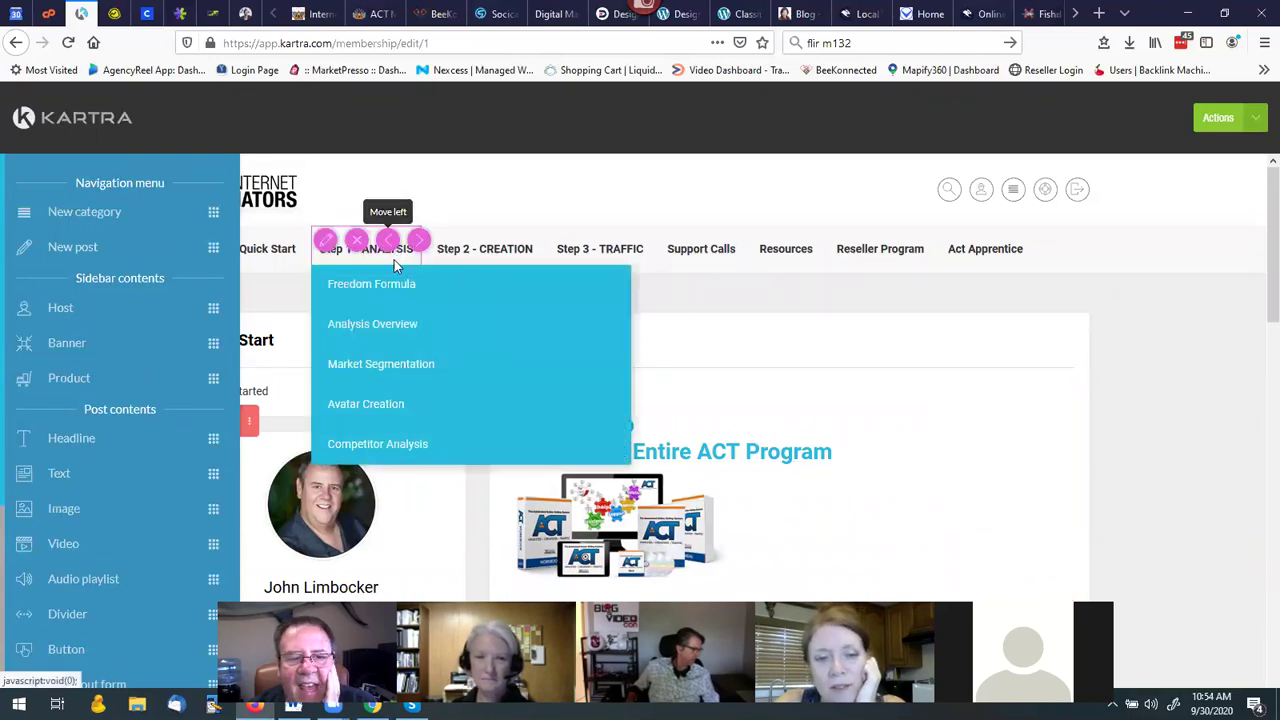
pyautogui.moveTo(484, 248)
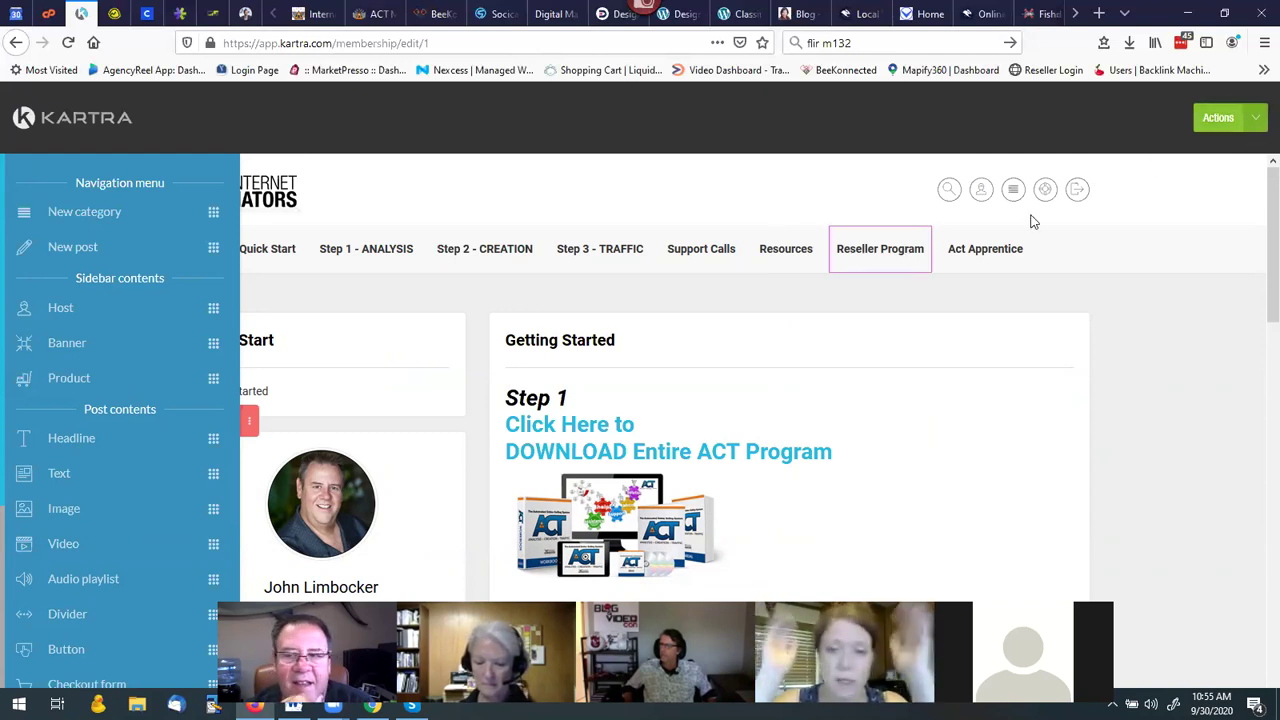
# Save & Exit the membership builder, confirming in the Choose template dialog.
pyautogui.click(1218, 118)
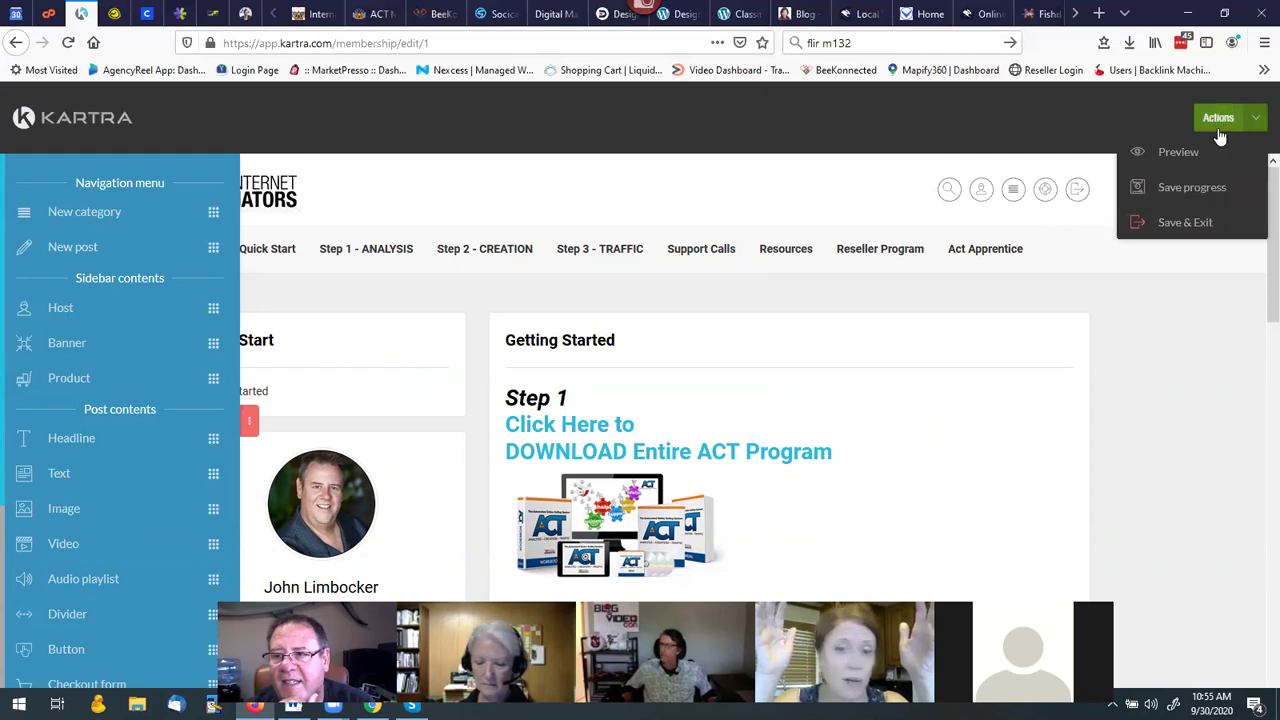
pyautogui.click(1182, 224)
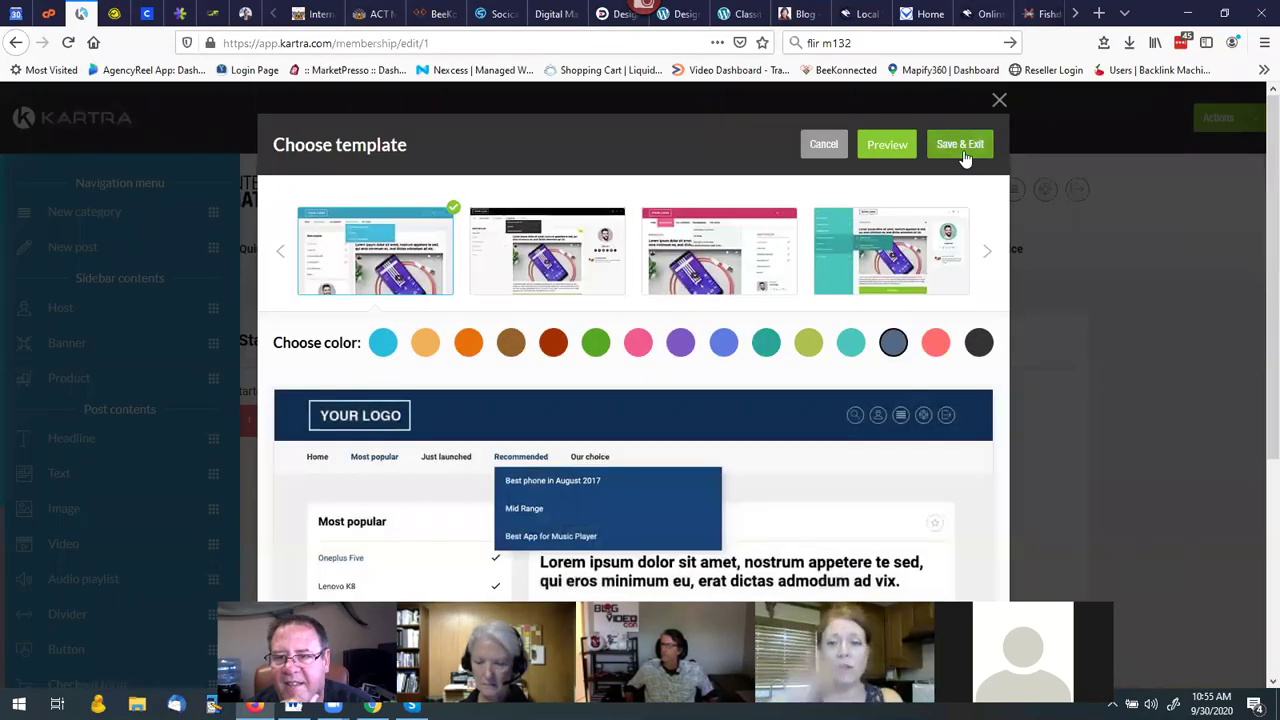
pyautogui.click(960, 146)
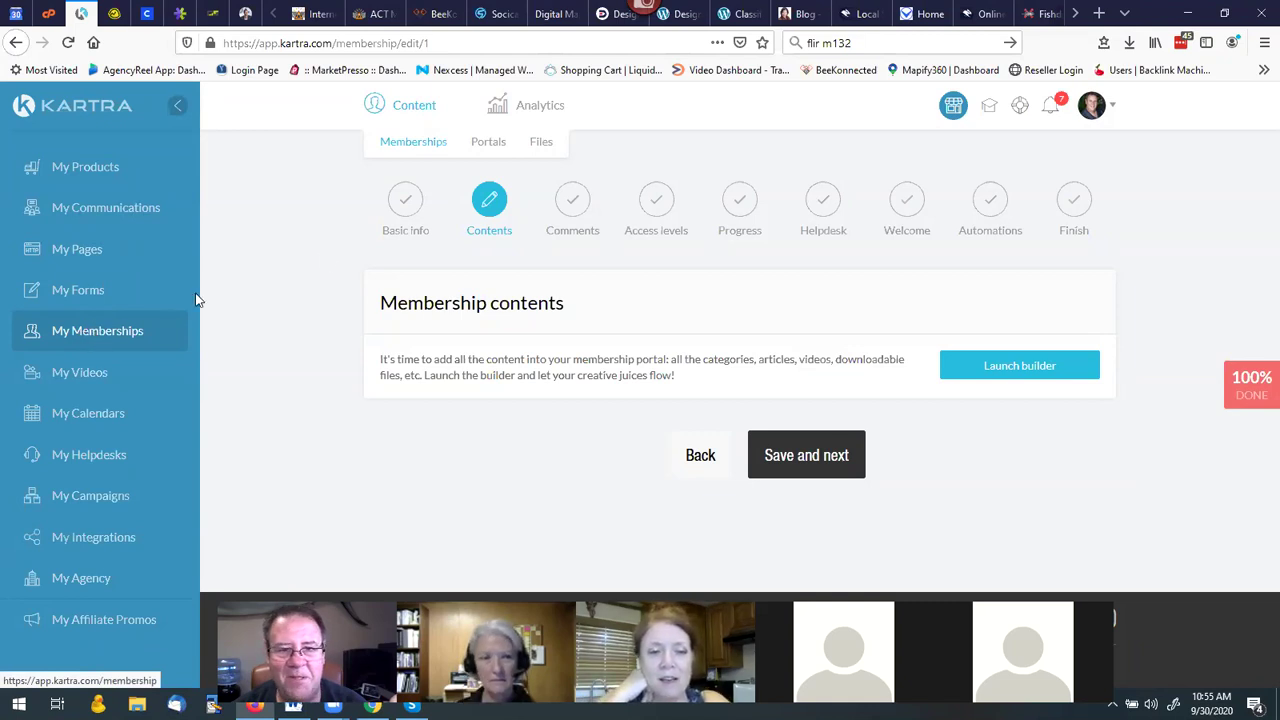
# Open the Files tab under Content to see the three hosted files.
pyautogui.click(541, 143)
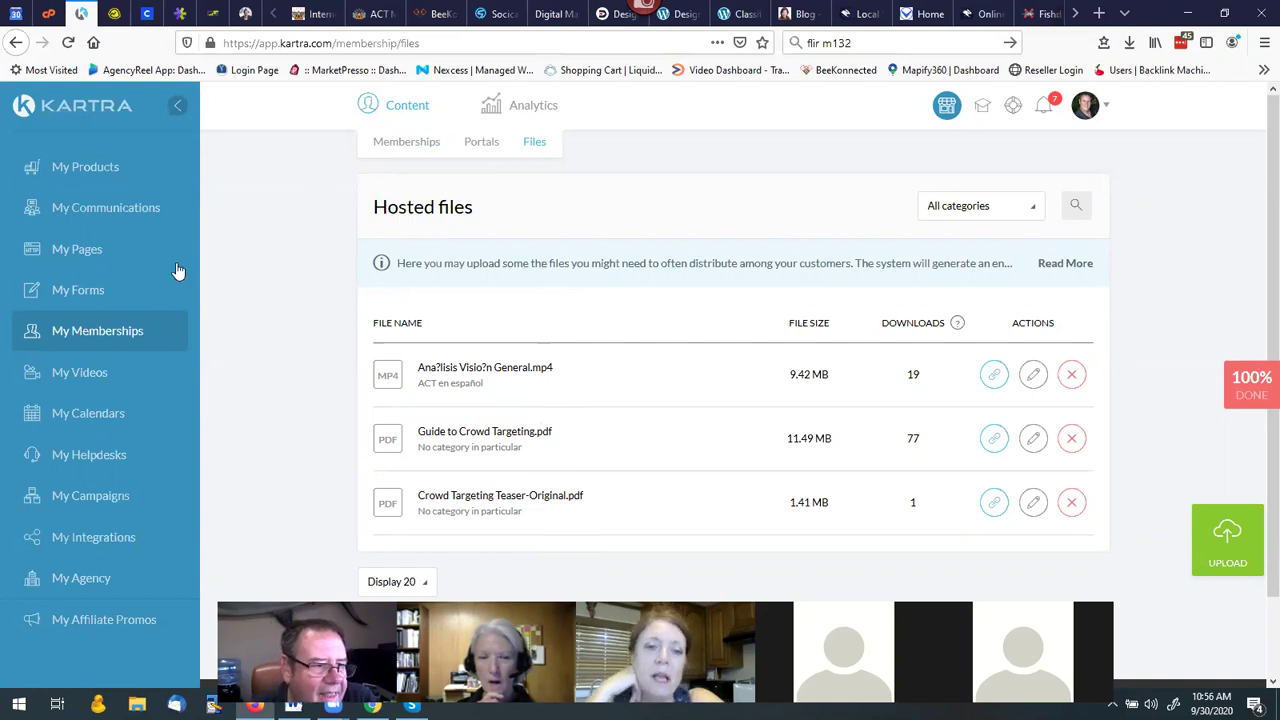
# Go to My Pages to list all 148 pages across sites.
pyautogui.click(91, 257)
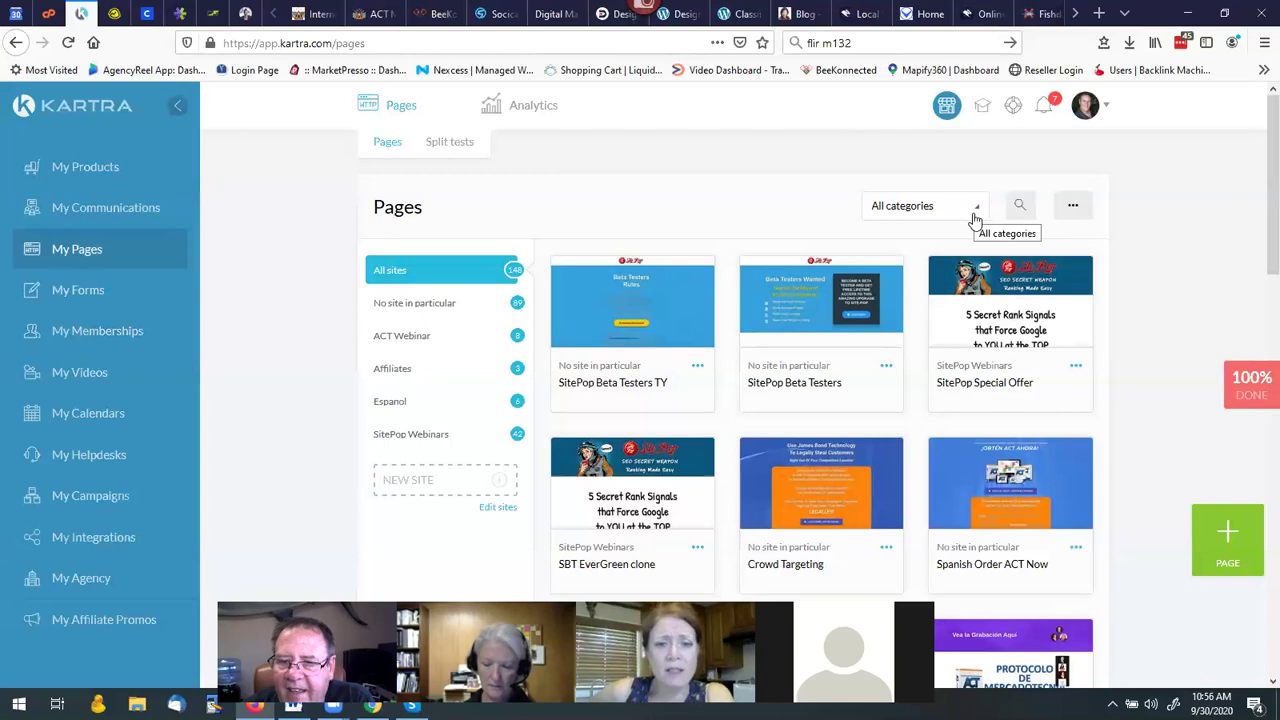
# Open the SitePop Special Offer page settings and review its category list (RainMaker, SitePop Webinars).
pyautogui.click(1075, 368)
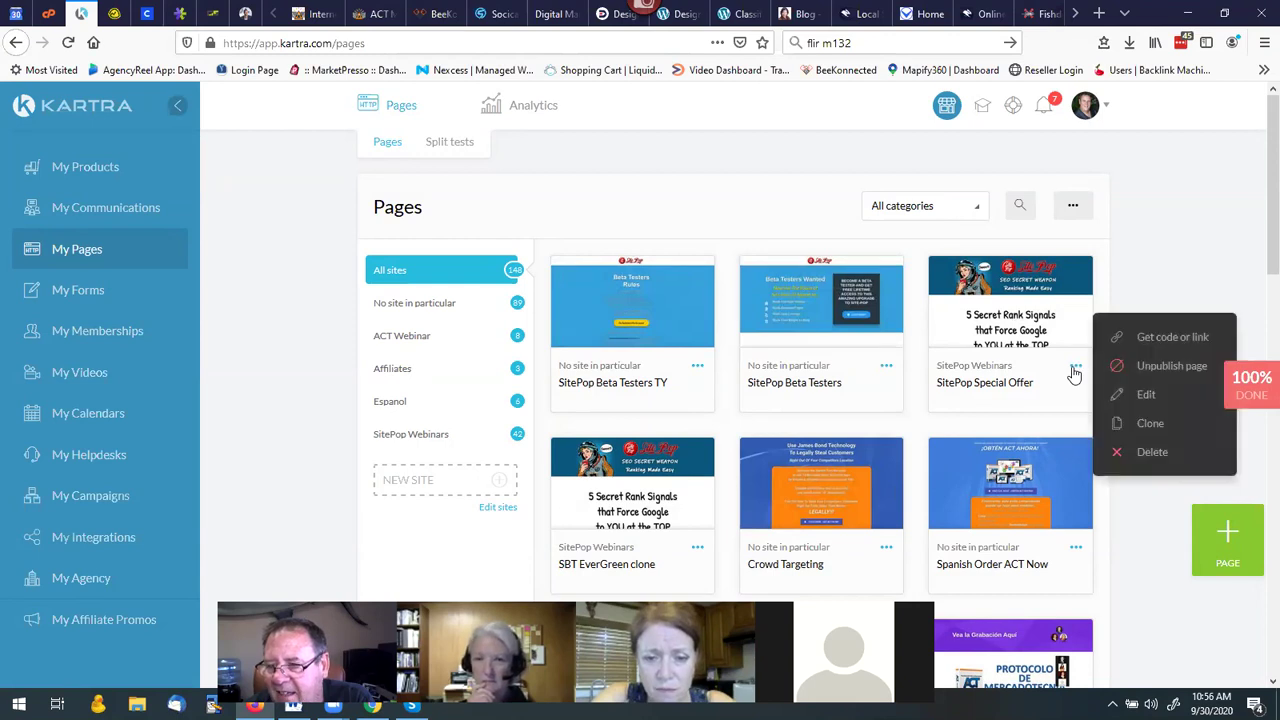
pyautogui.click(1148, 396)
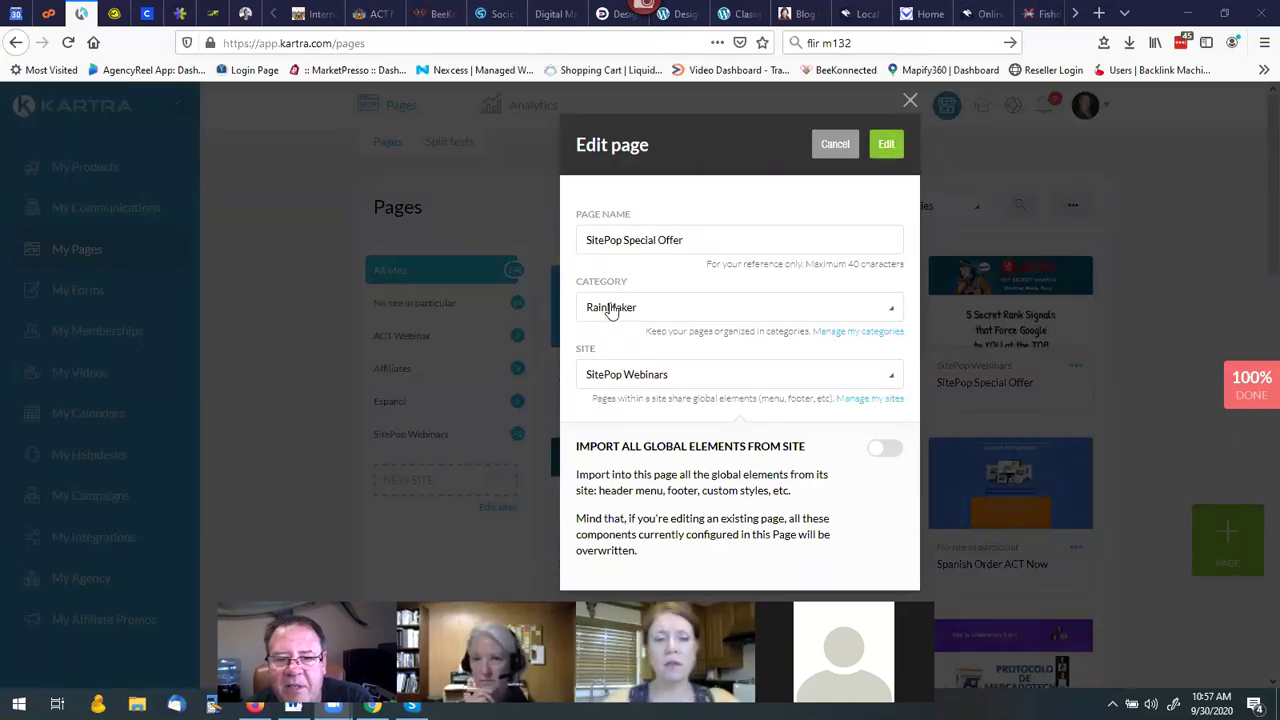
pyautogui.click(862, 333)
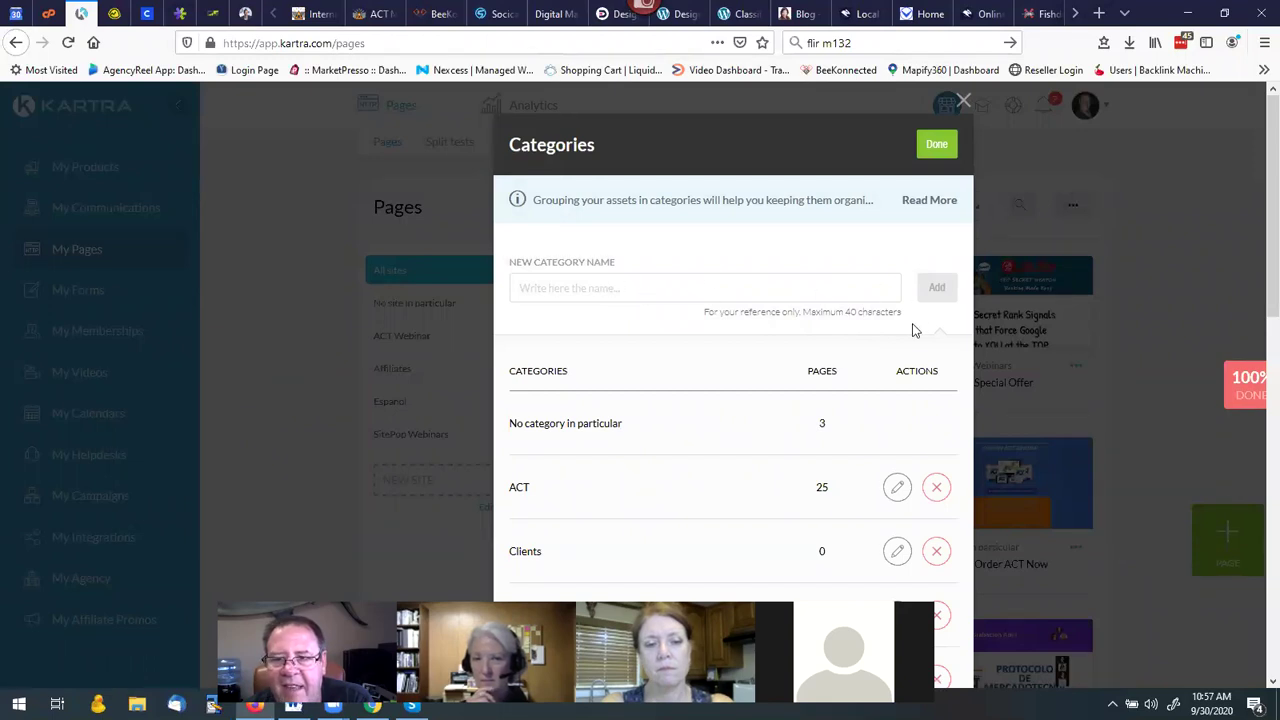
pyautogui.click(962, 102)
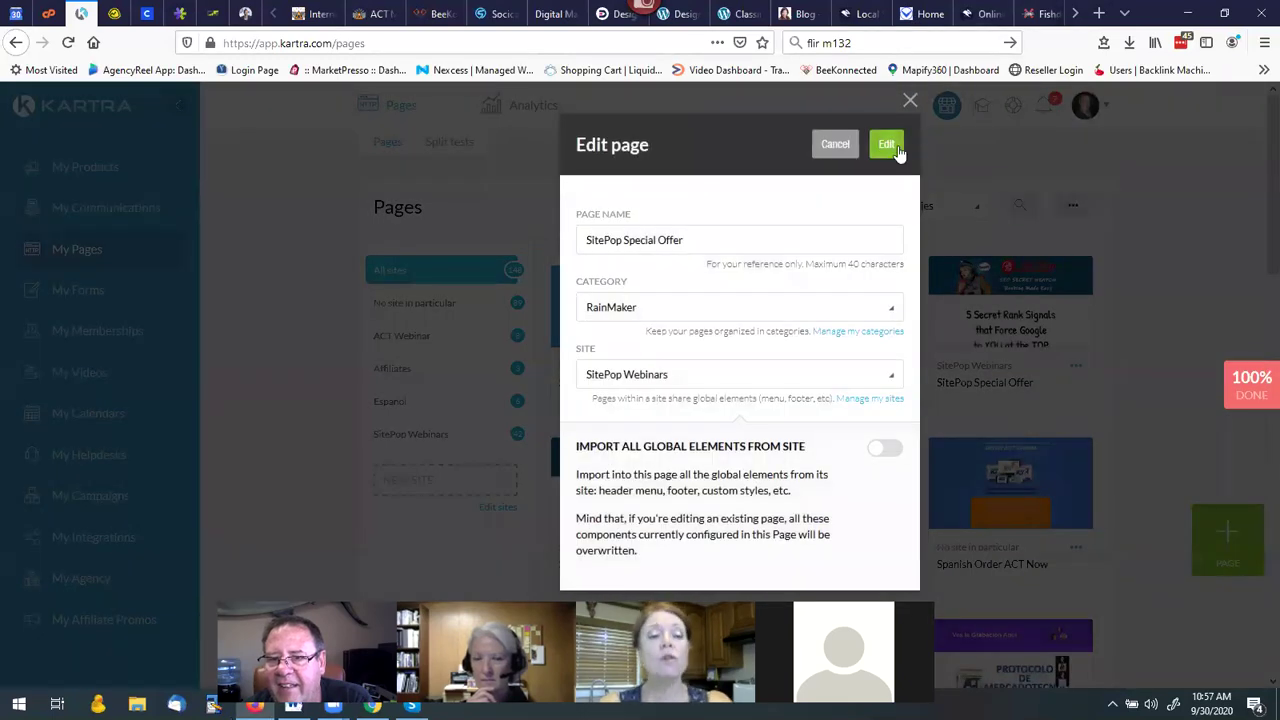
pyautogui.click(889, 151)
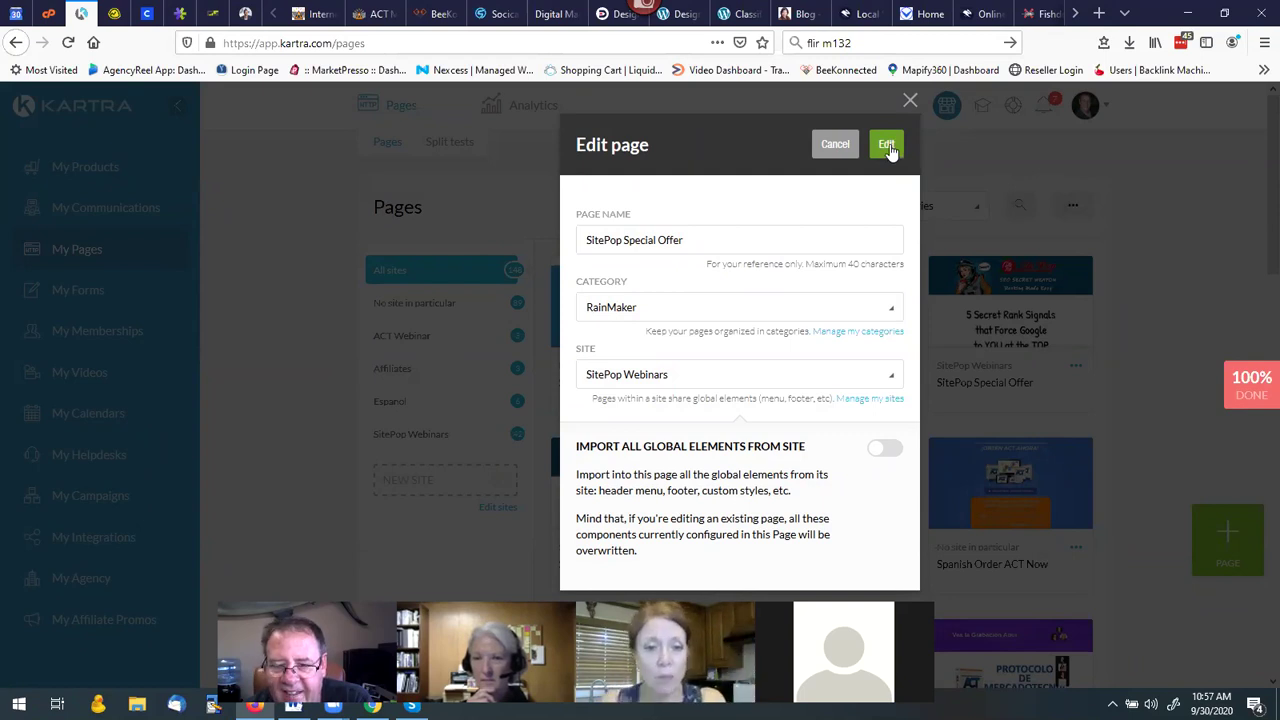
# Open SitePop Special Offer in the page editor, then exit back to the Pages list.
pyautogui.click(888, 145)
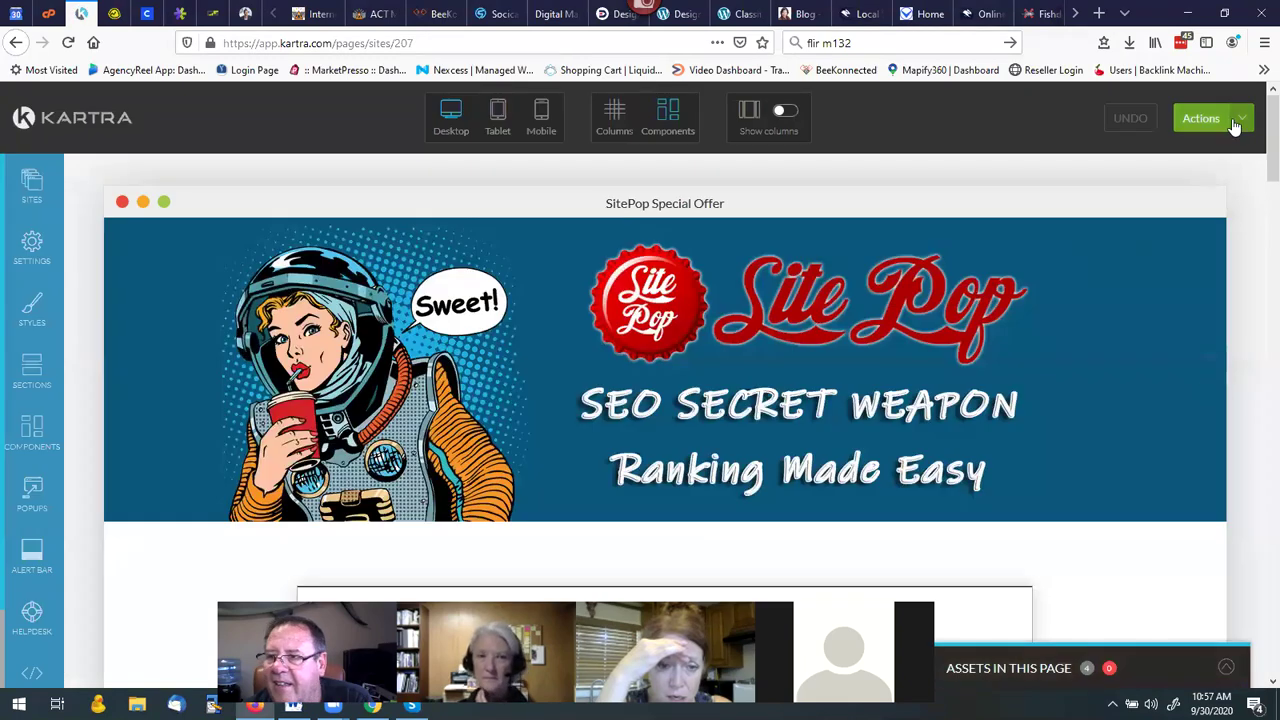
pyautogui.click(1236, 119)
pyautogui.click(1150, 292)
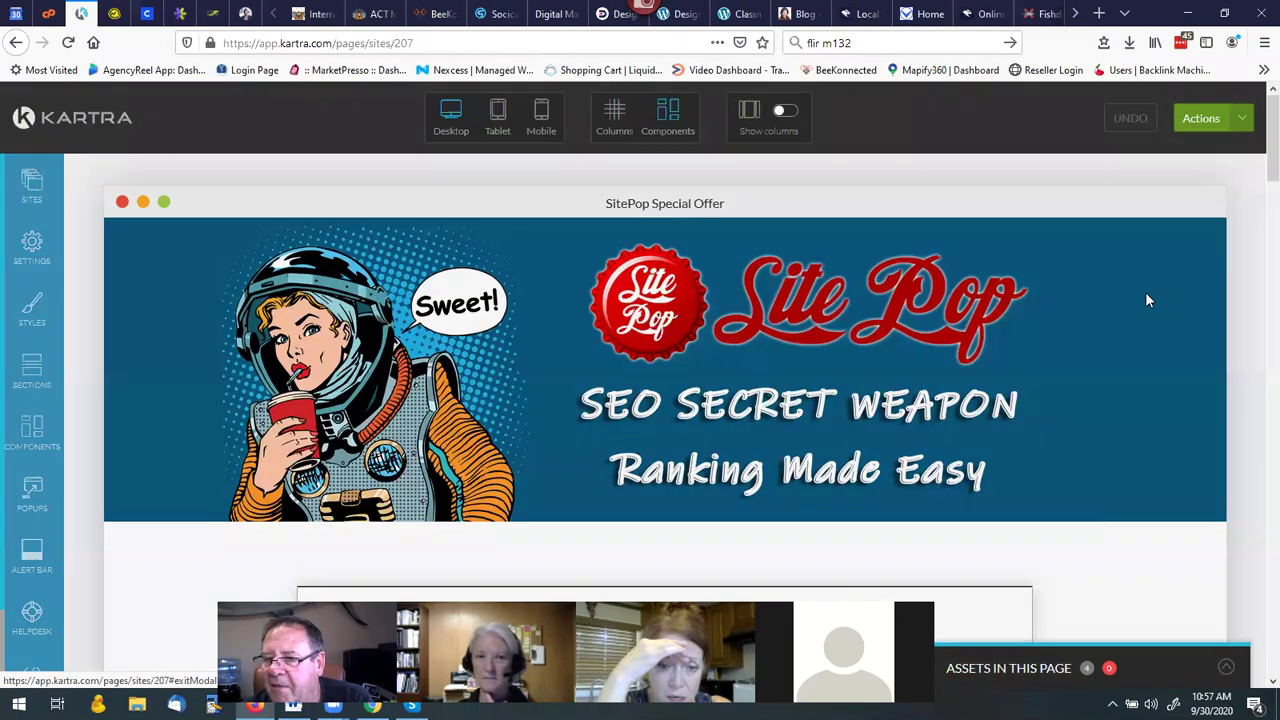
pyautogui.click(786, 148)
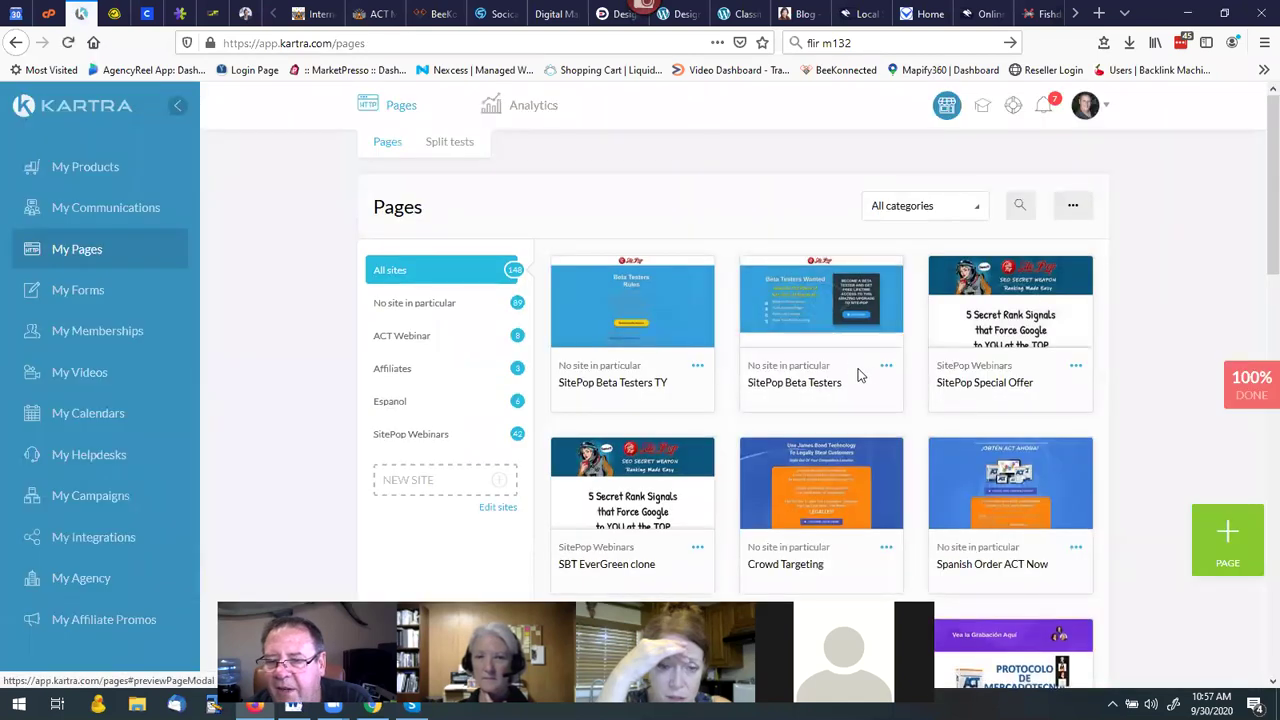
# Open the SitePop Beta Testers page settings, then close them without making changes.
pyautogui.click(886, 368)
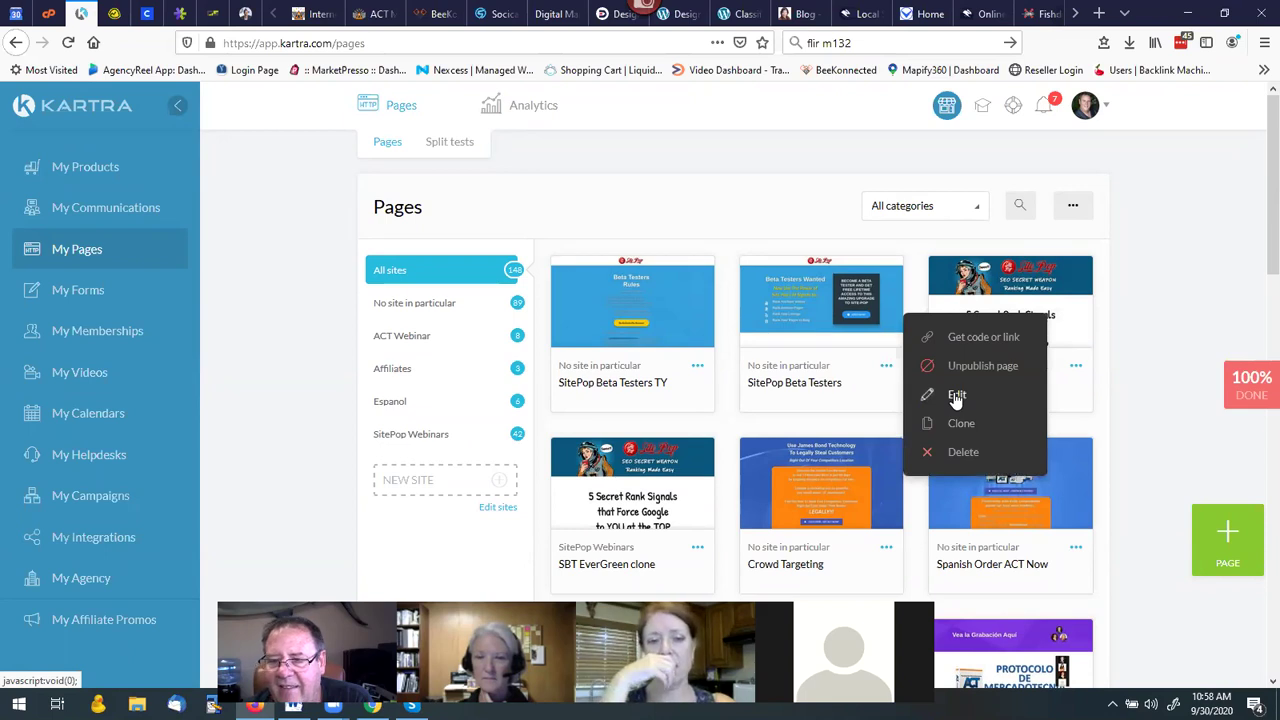
pyautogui.click(956, 395)
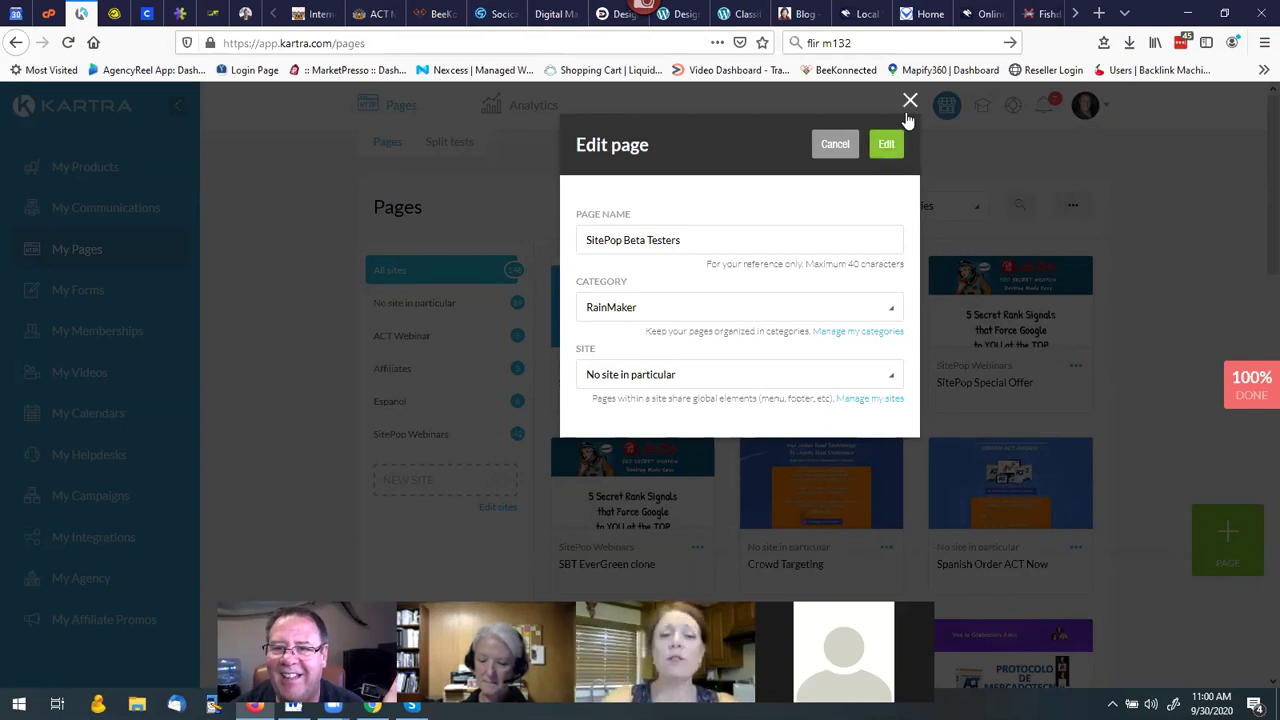
pyautogui.click(910, 100)
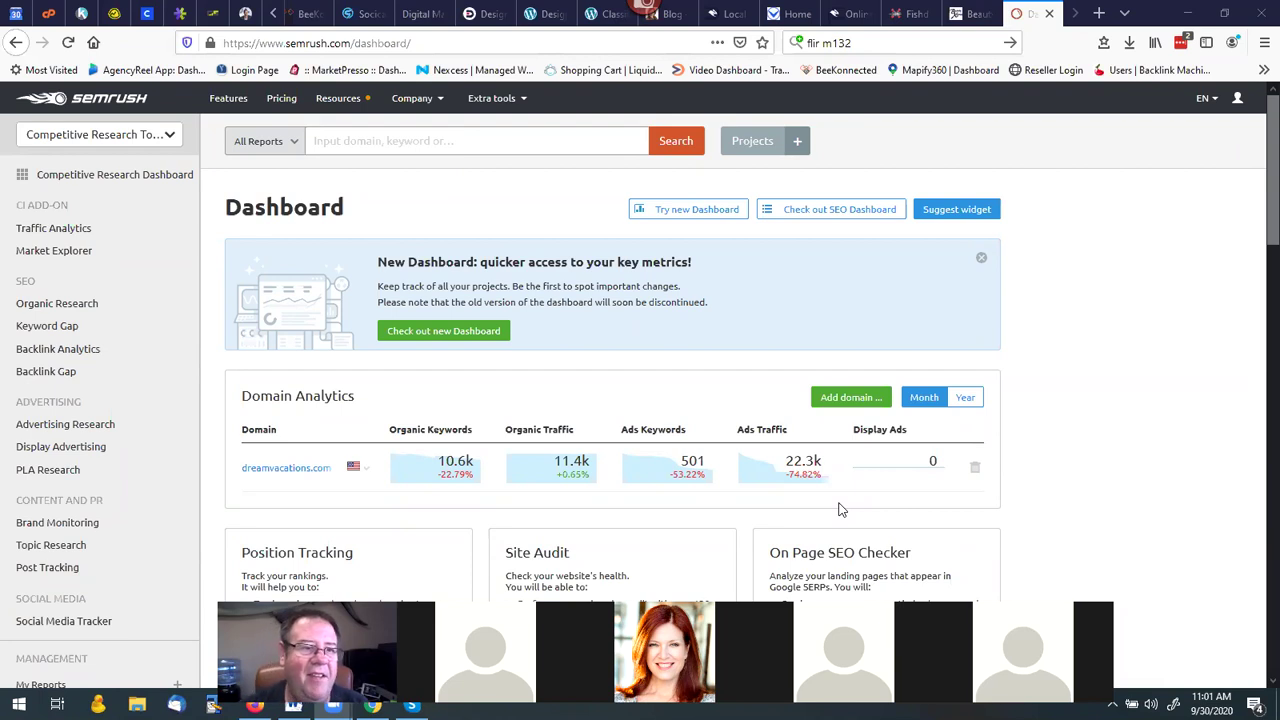
# Search SEMrush for the domain safetytechnology.org.
pyautogui.click(457, 142)
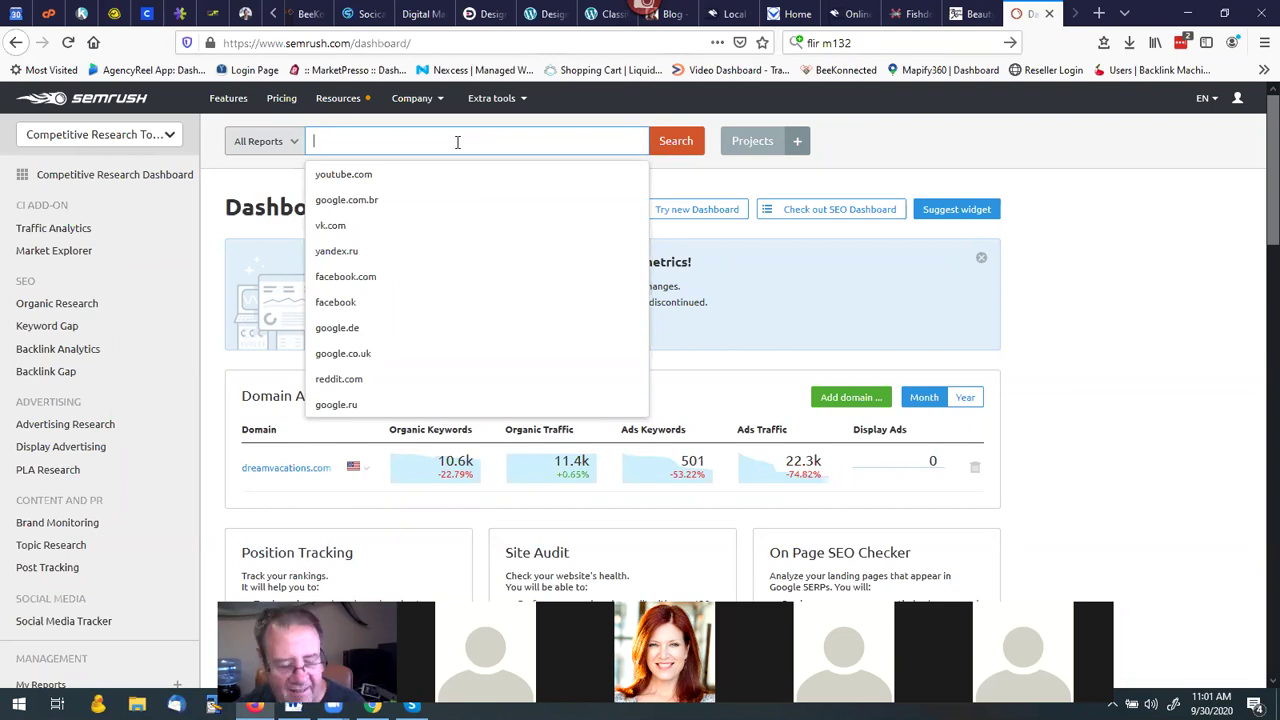
pyautogui.write('sa')
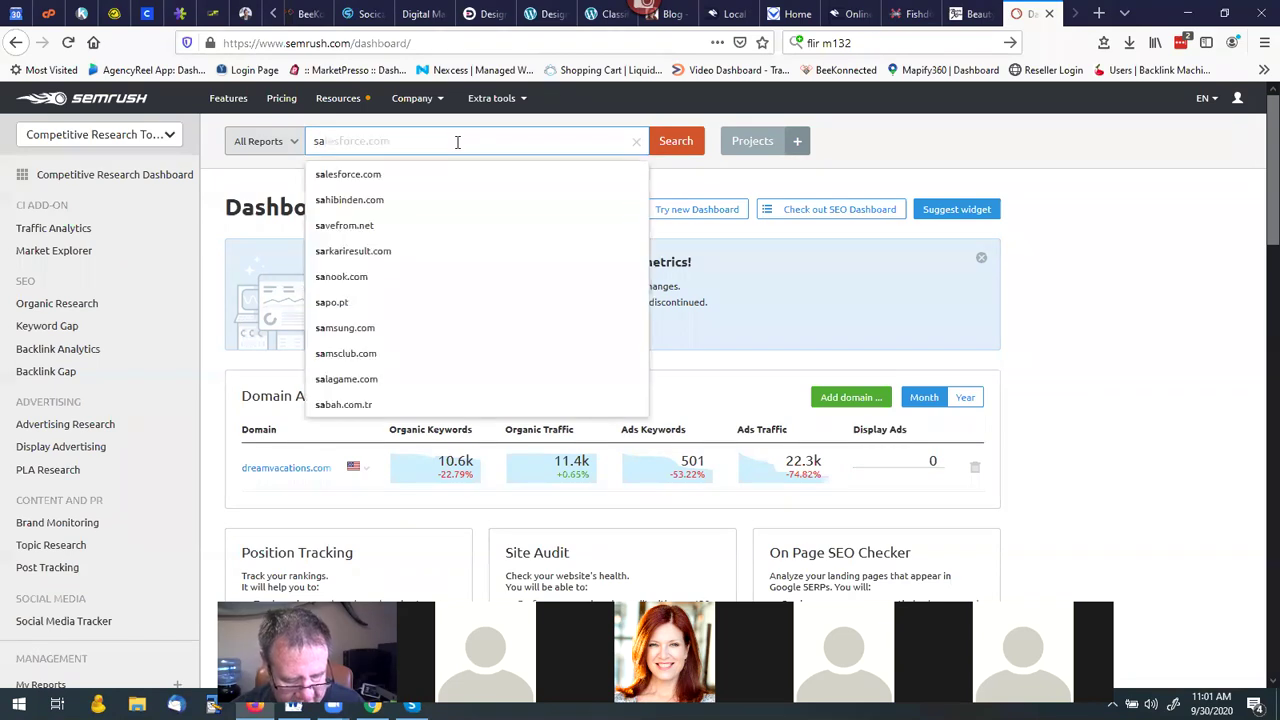
pyautogui.write('f')
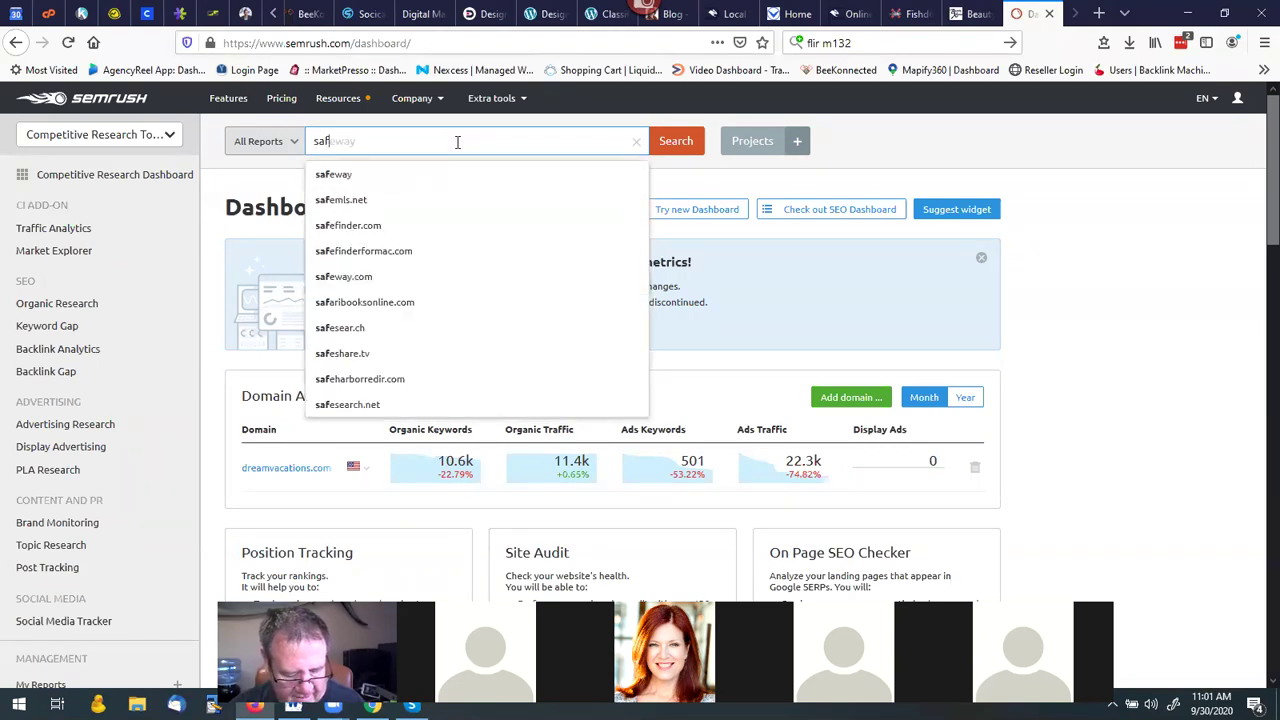
pyautogui.write('ety')
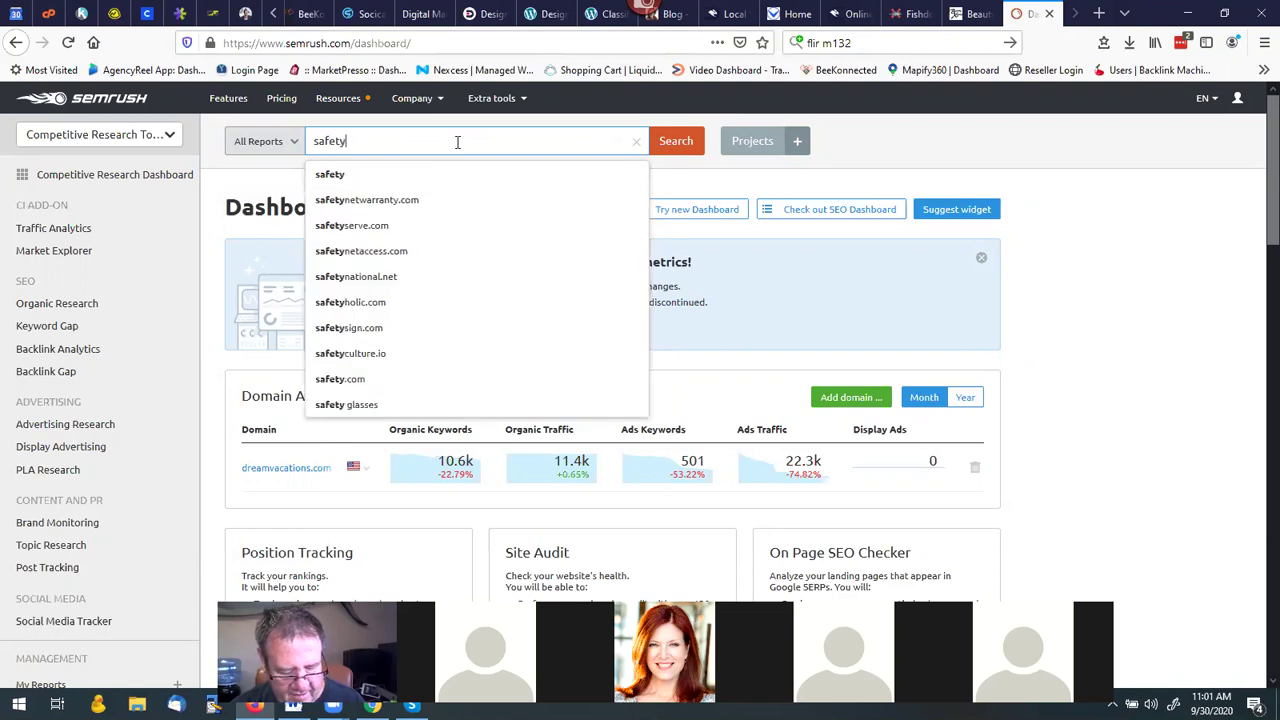
pyautogui.write('technology')
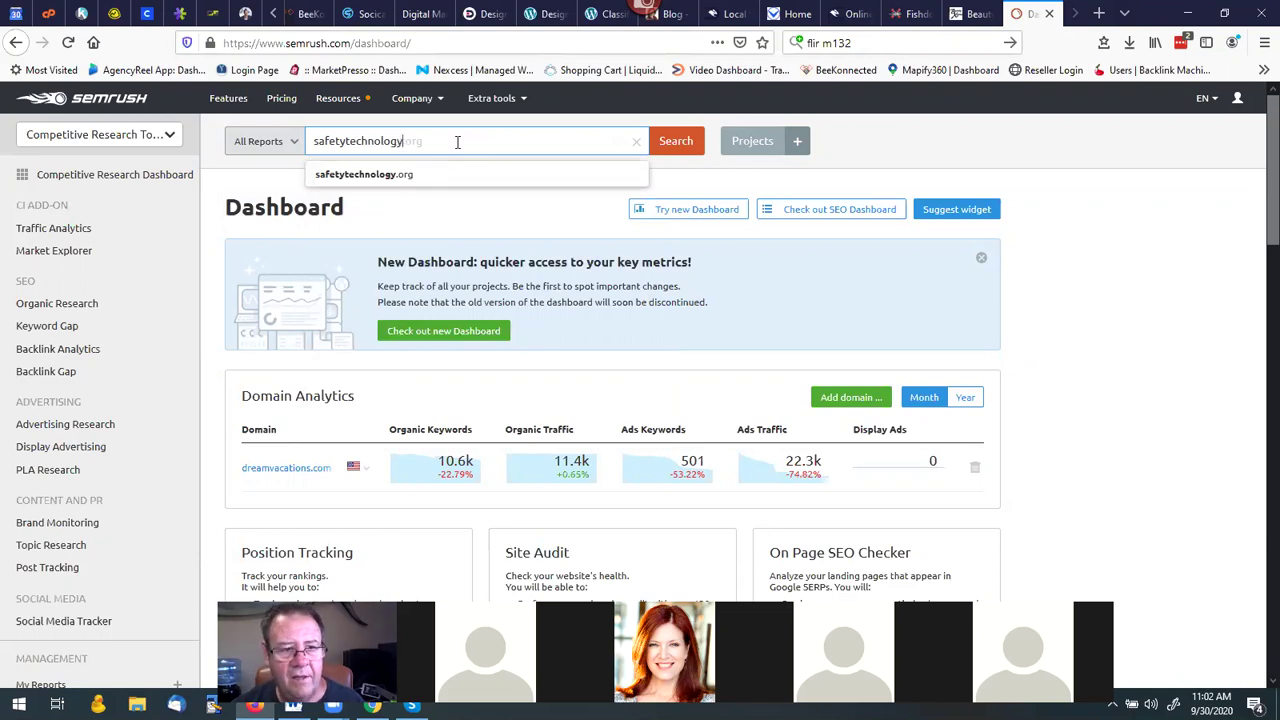
pyautogui.write('.or')
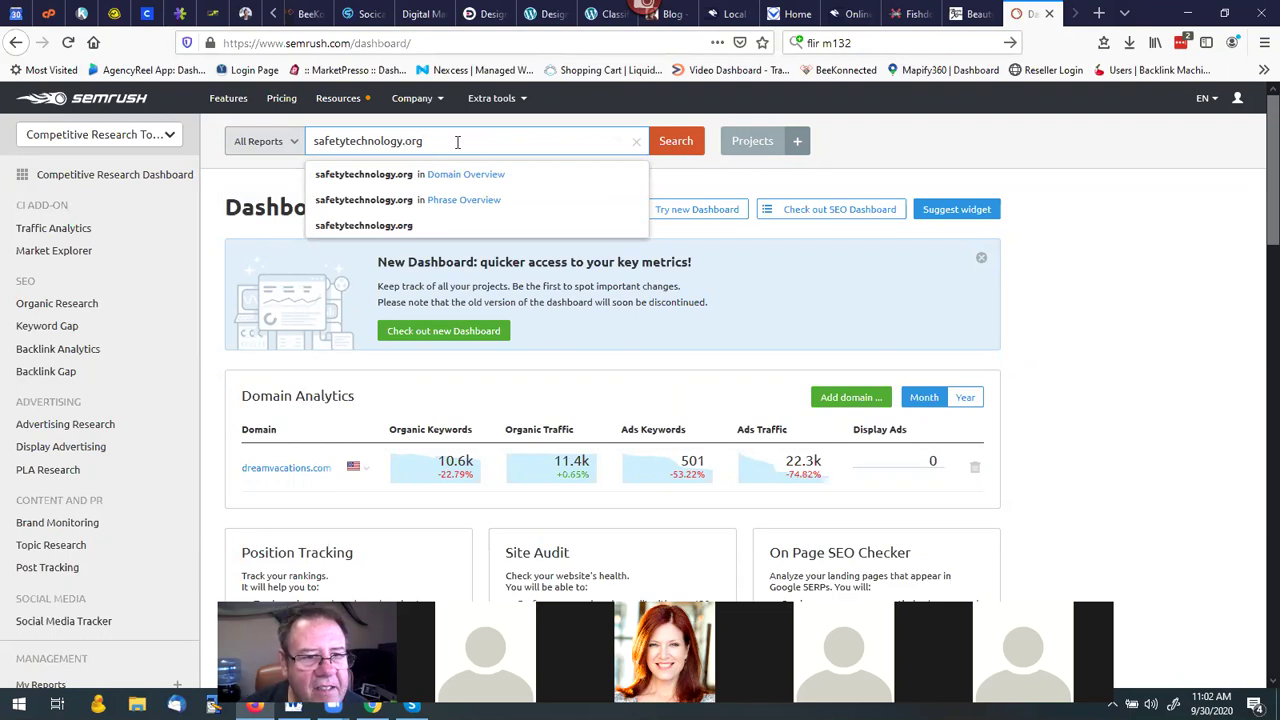
pyautogui.write('g')
pyautogui.press('Return')
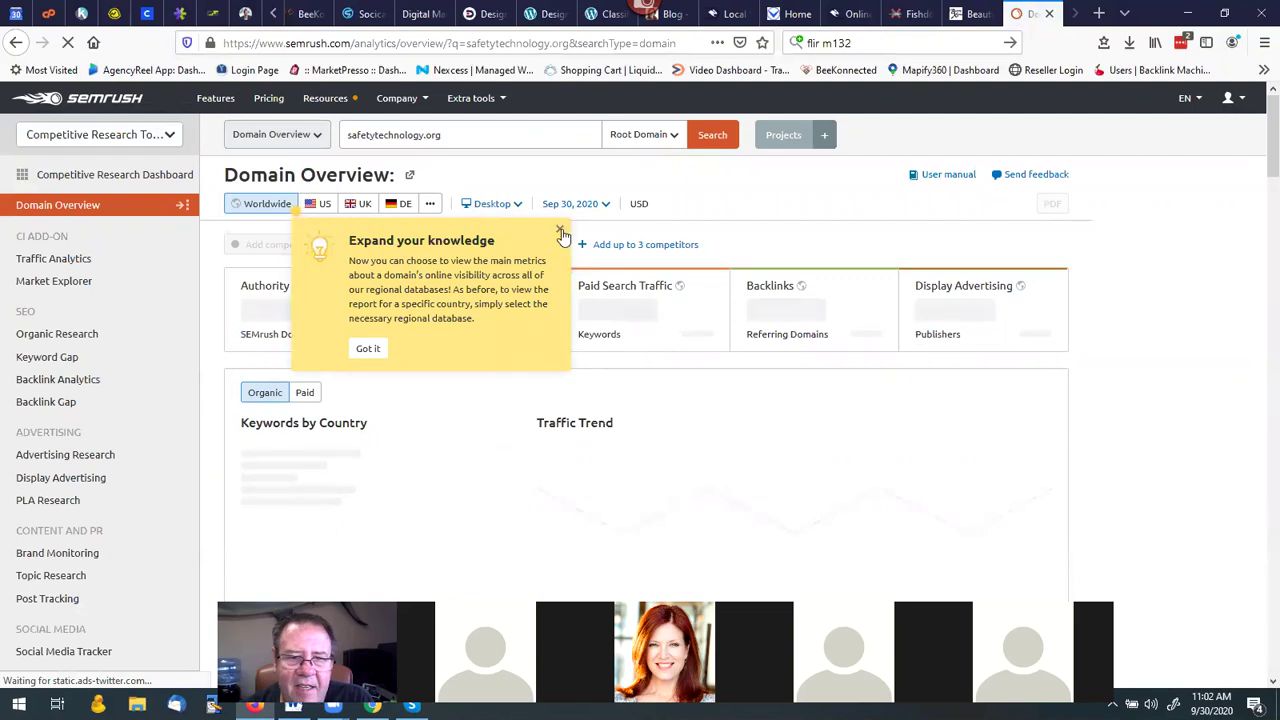
# Dismiss the regional database tip and open View details under Top Organic Keywords.
pyautogui.click(561, 233)
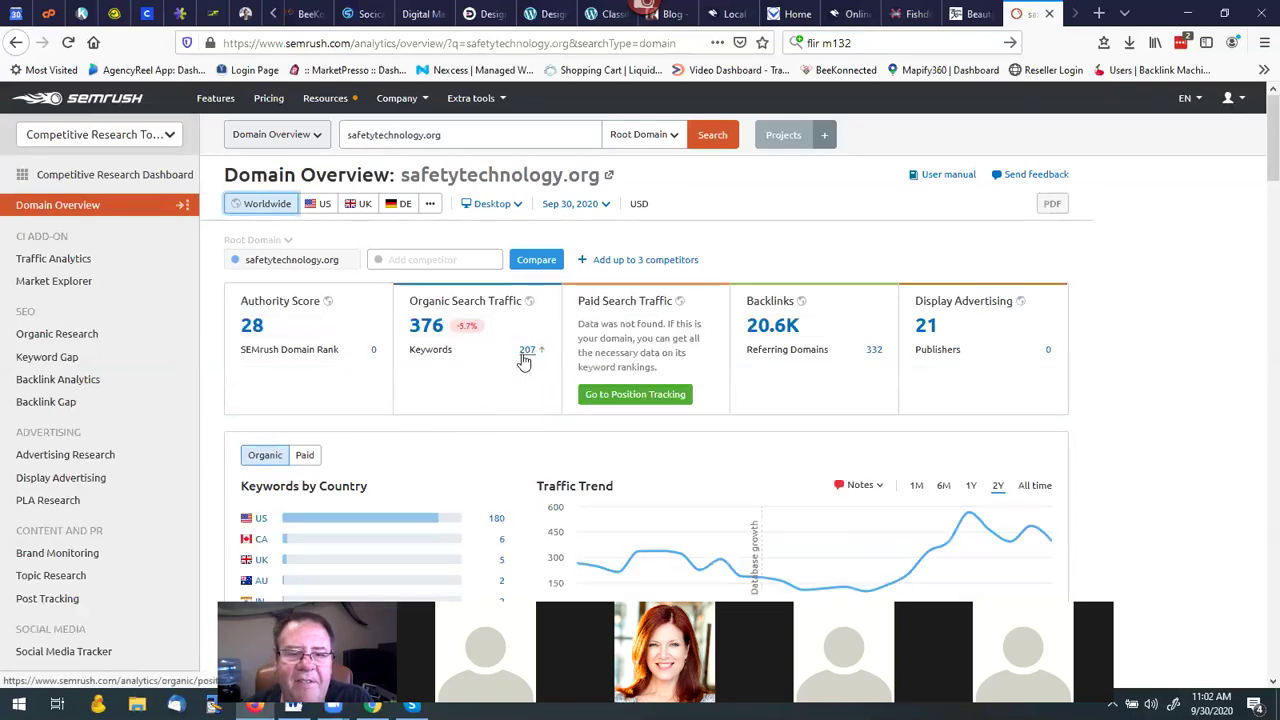
pyautogui.scroll(-1, 522, 360)
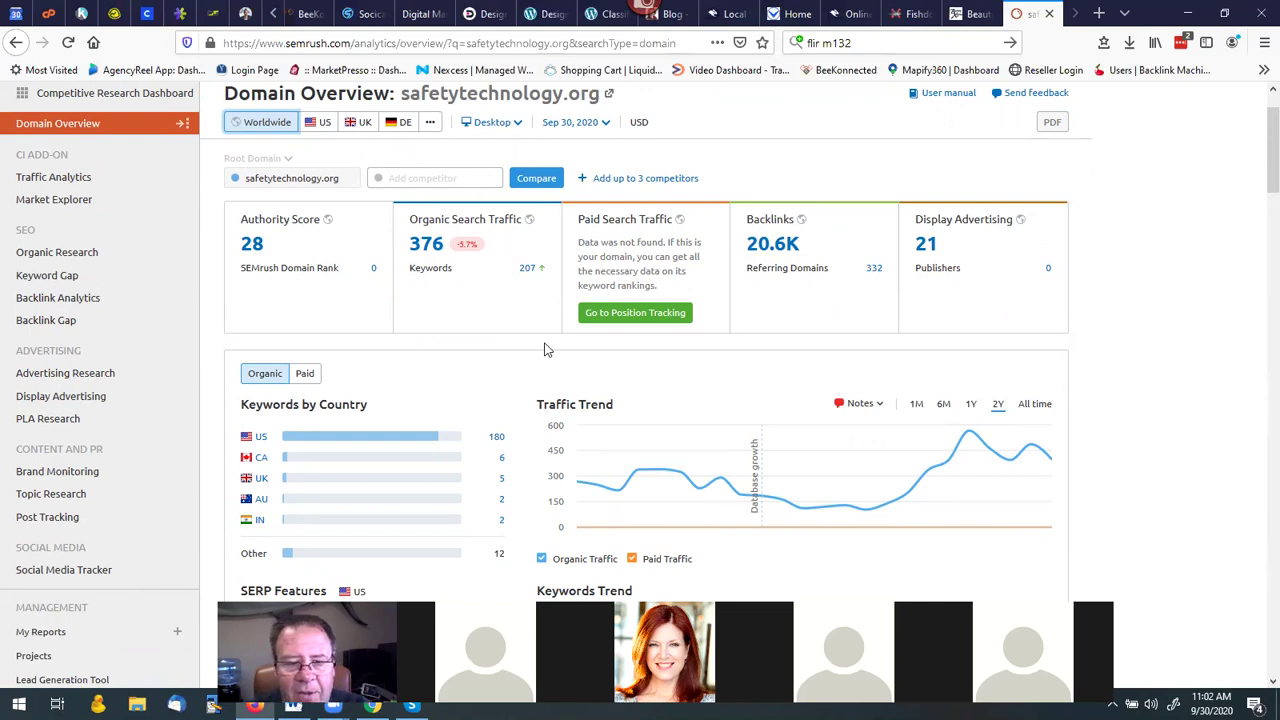
pyautogui.scroll(-1, 545, 349)
pyautogui.scroll(3, 548, 330)
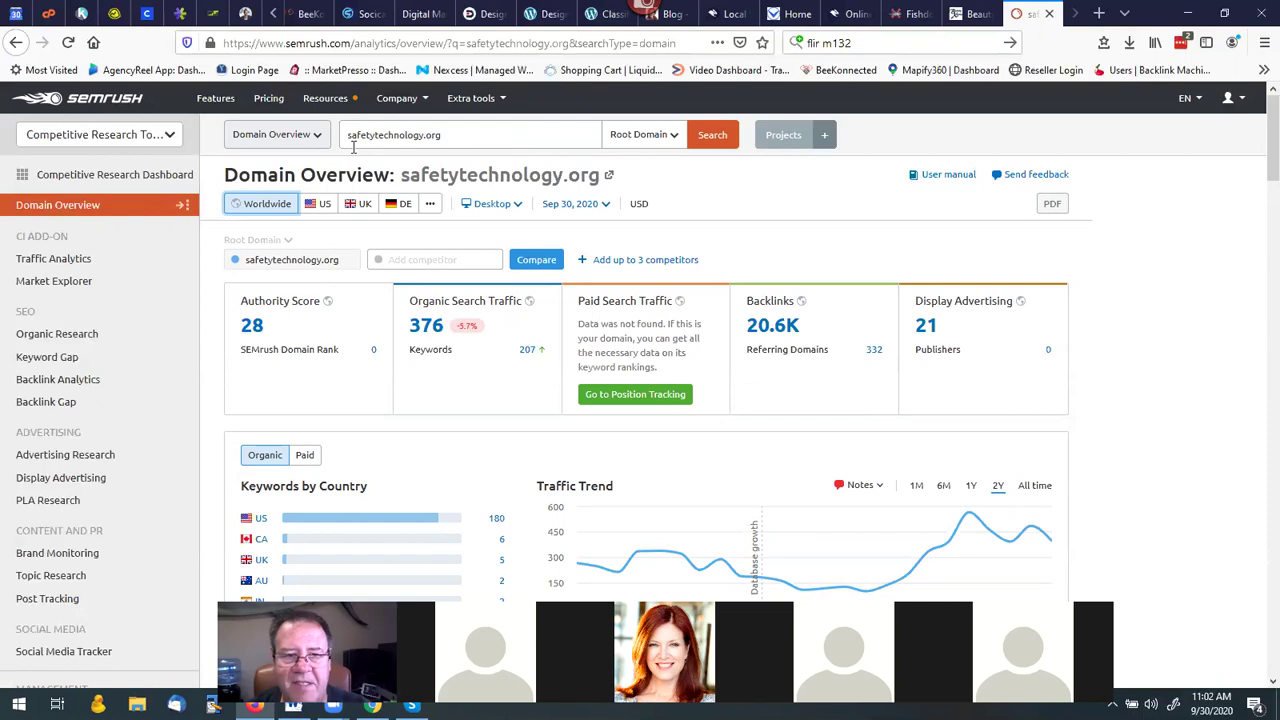
pyautogui.scroll(-3, 463, 296)
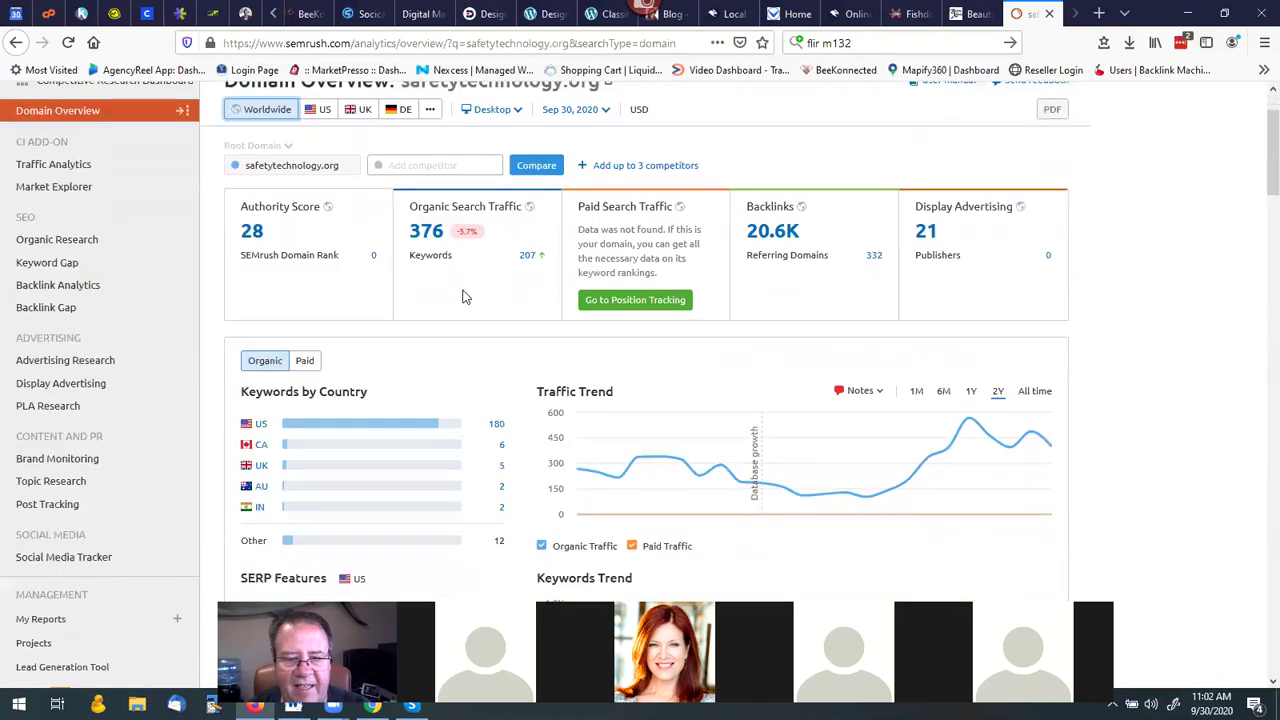
pyautogui.scroll(-3, 463, 296)
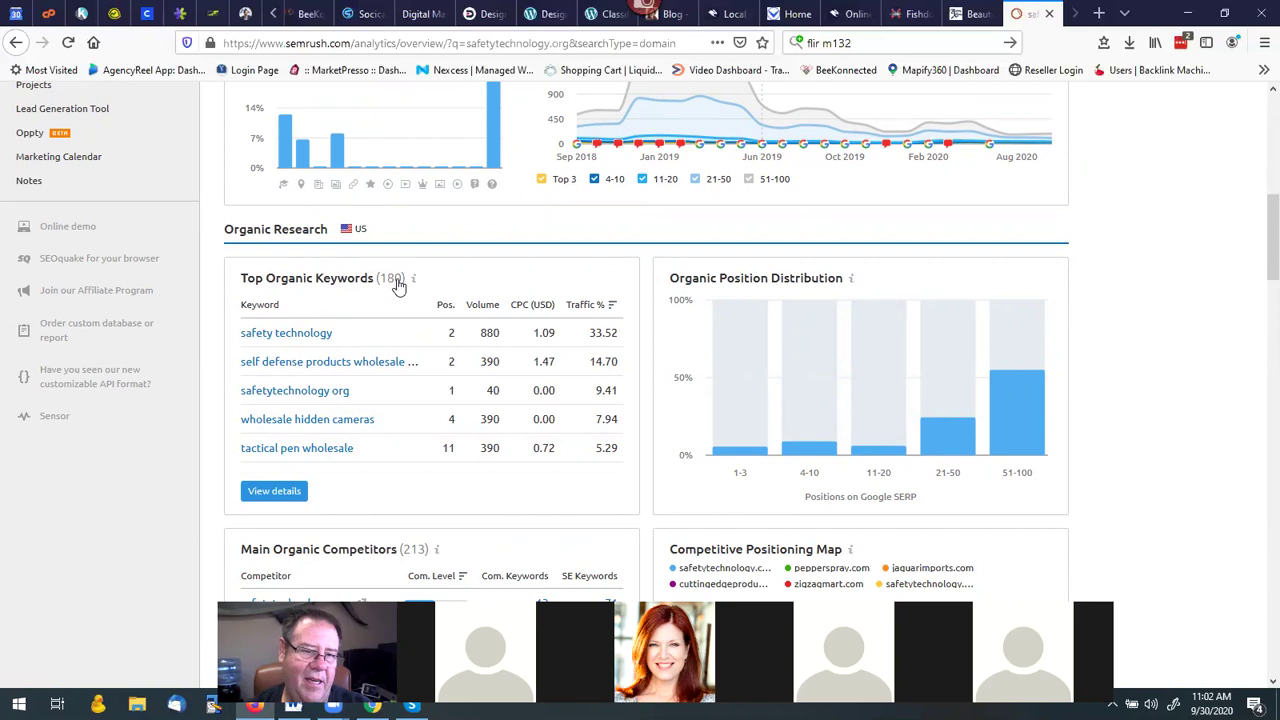
pyautogui.click(276, 495)
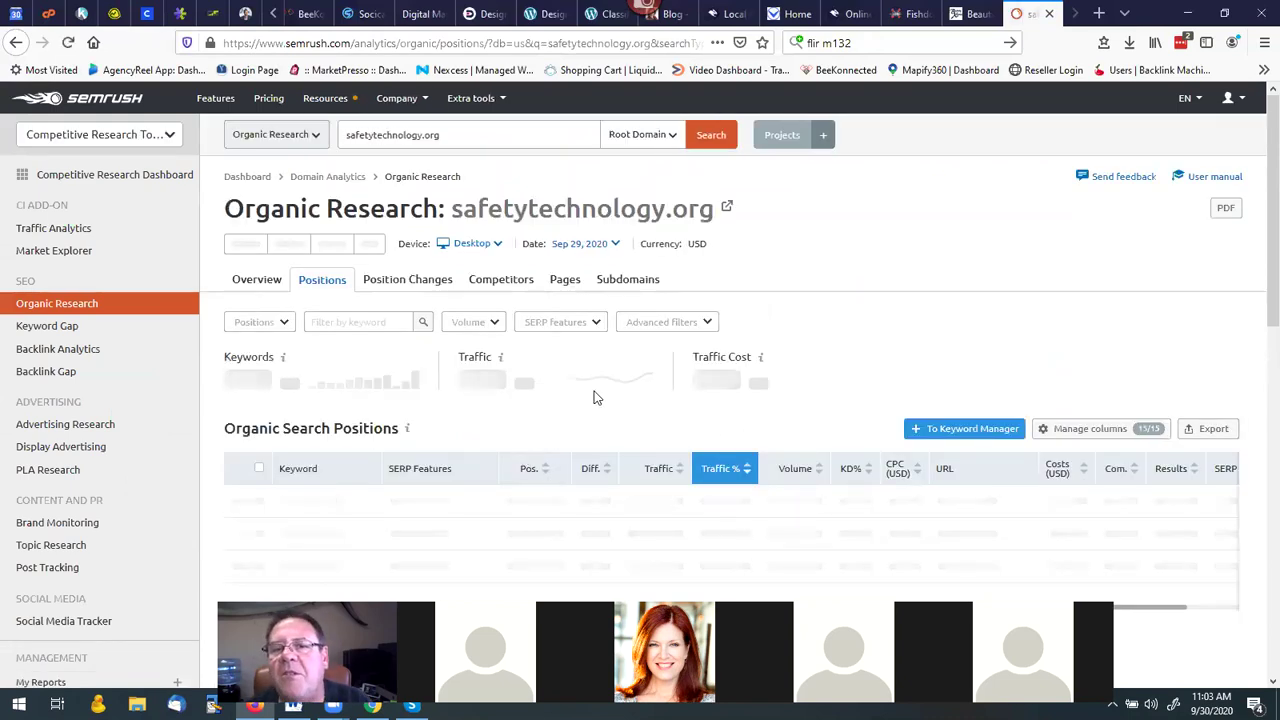
pyautogui.scroll(-3, 617, 368)
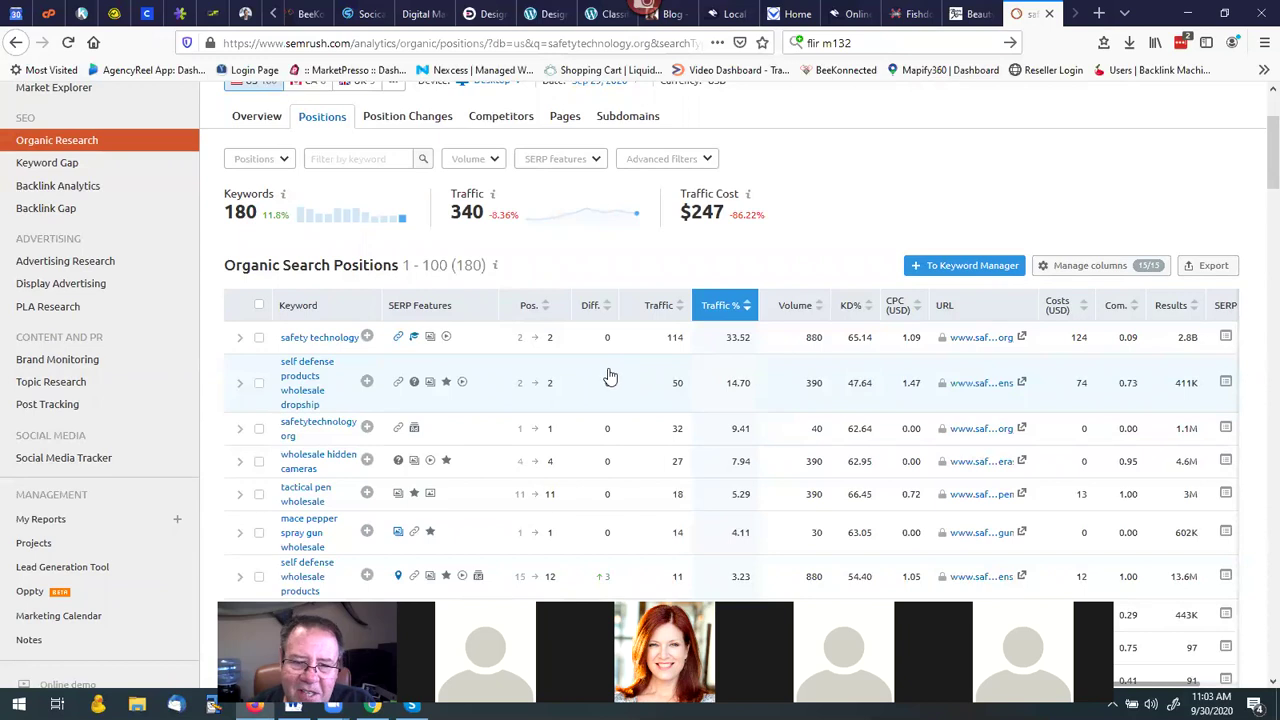
pyautogui.scroll(-1, 610, 376)
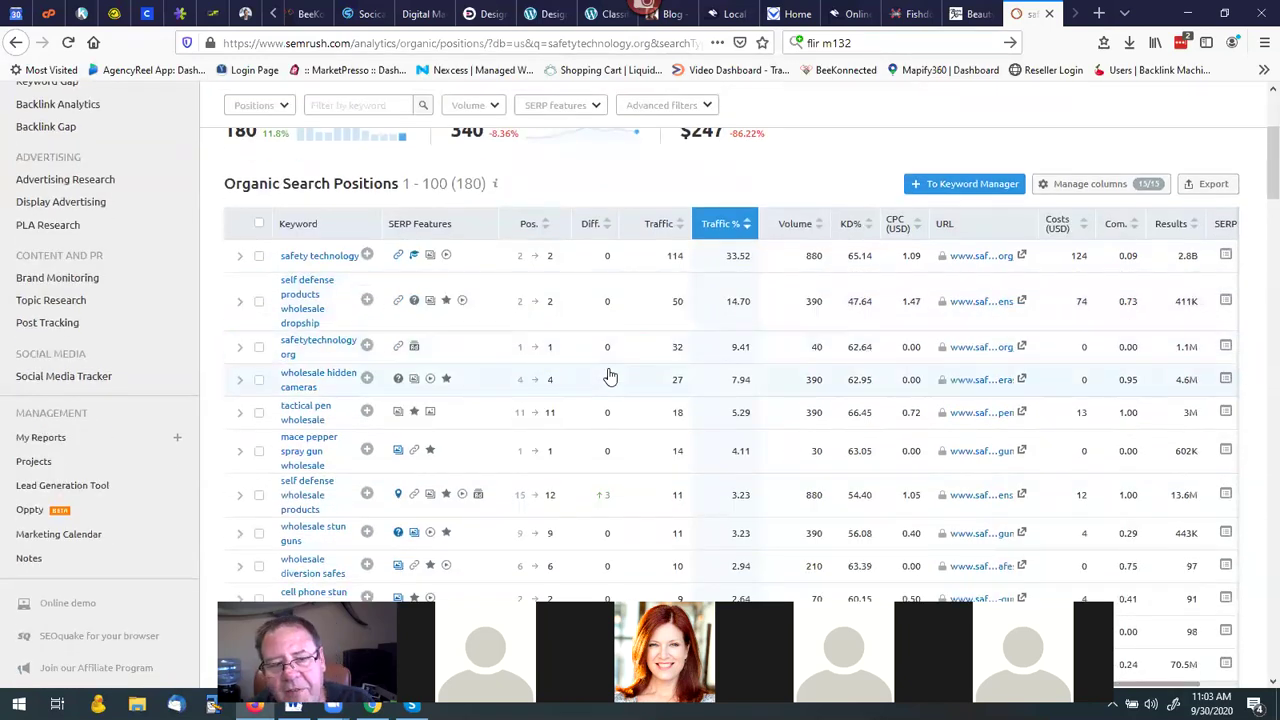
pyautogui.scroll(-2, 607, 395)
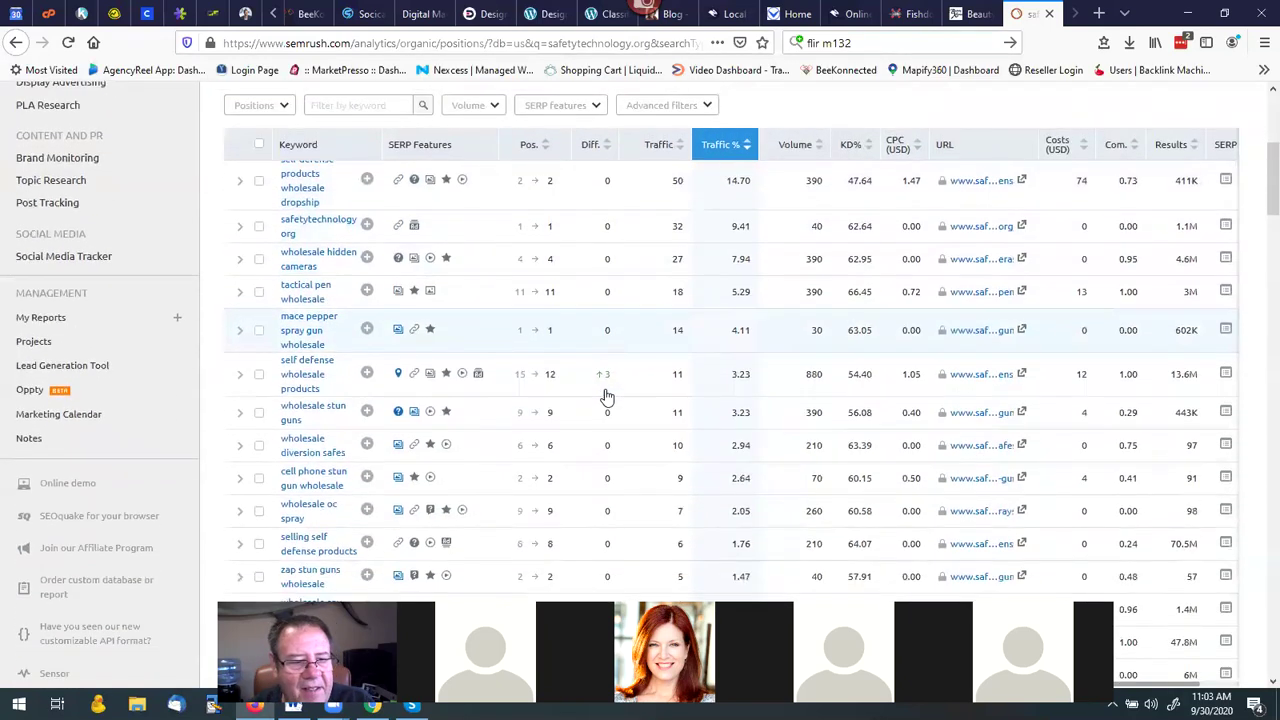
pyautogui.scroll(-1, 607, 397)
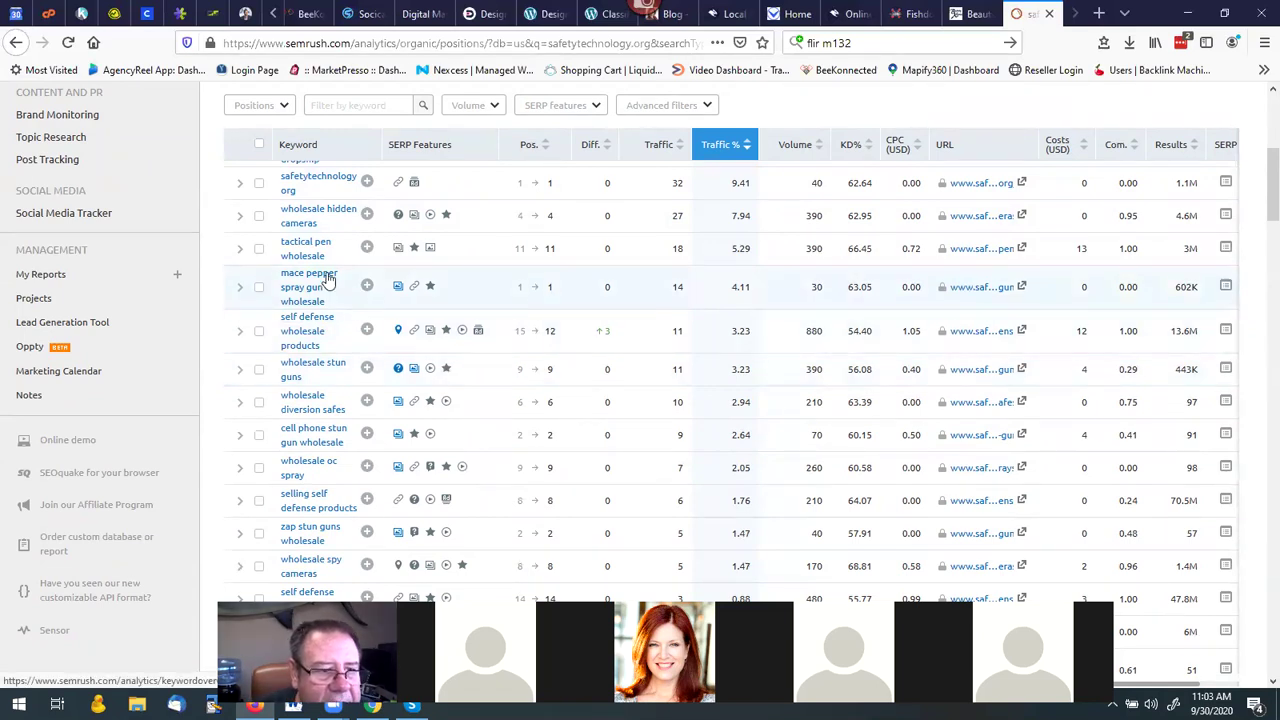
pyautogui.scroll(2, 321, 228)
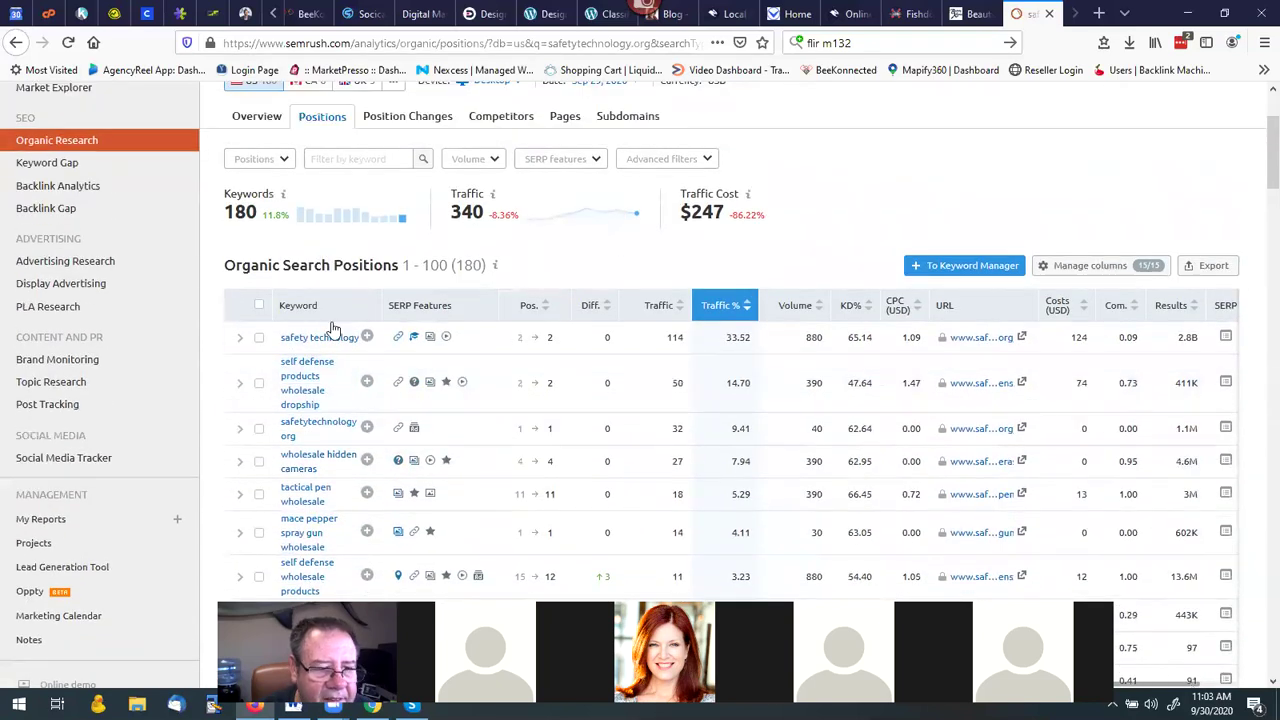
pyautogui.scroll(-2, 333, 327)
pyautogui.scroll(-1, 333, 332)
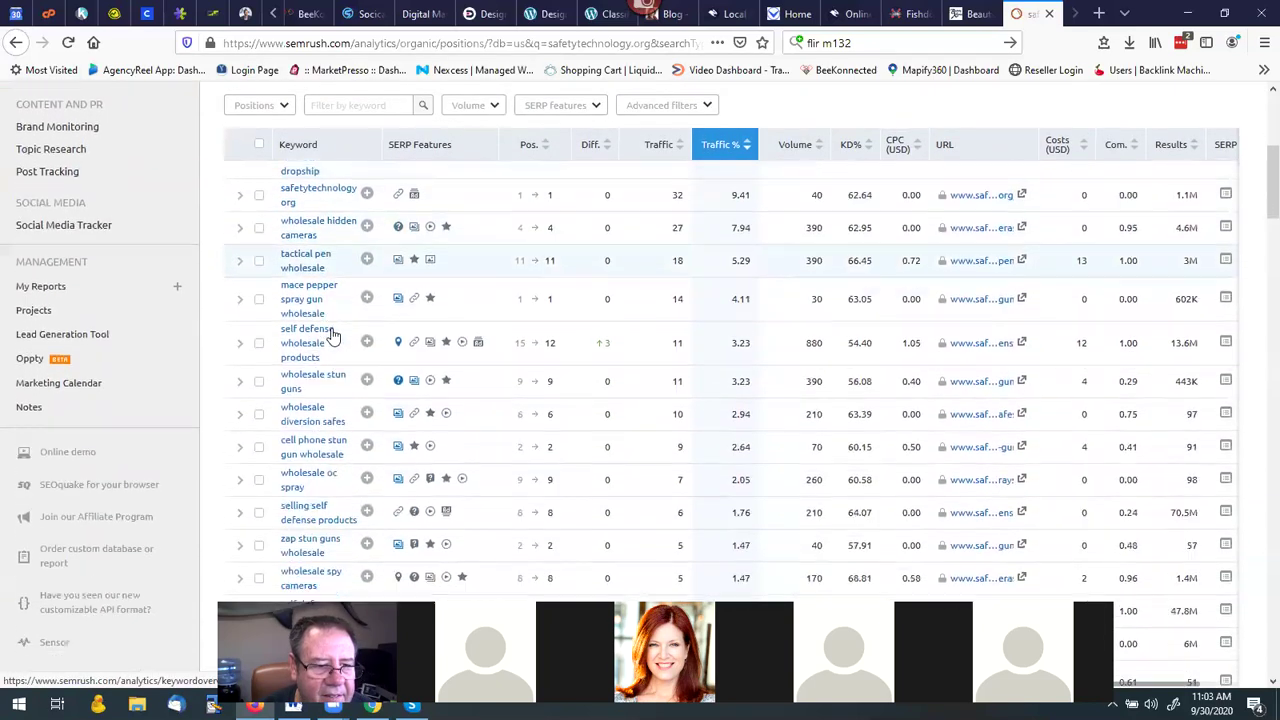
pyautogui.scroll(2, 333, 336)
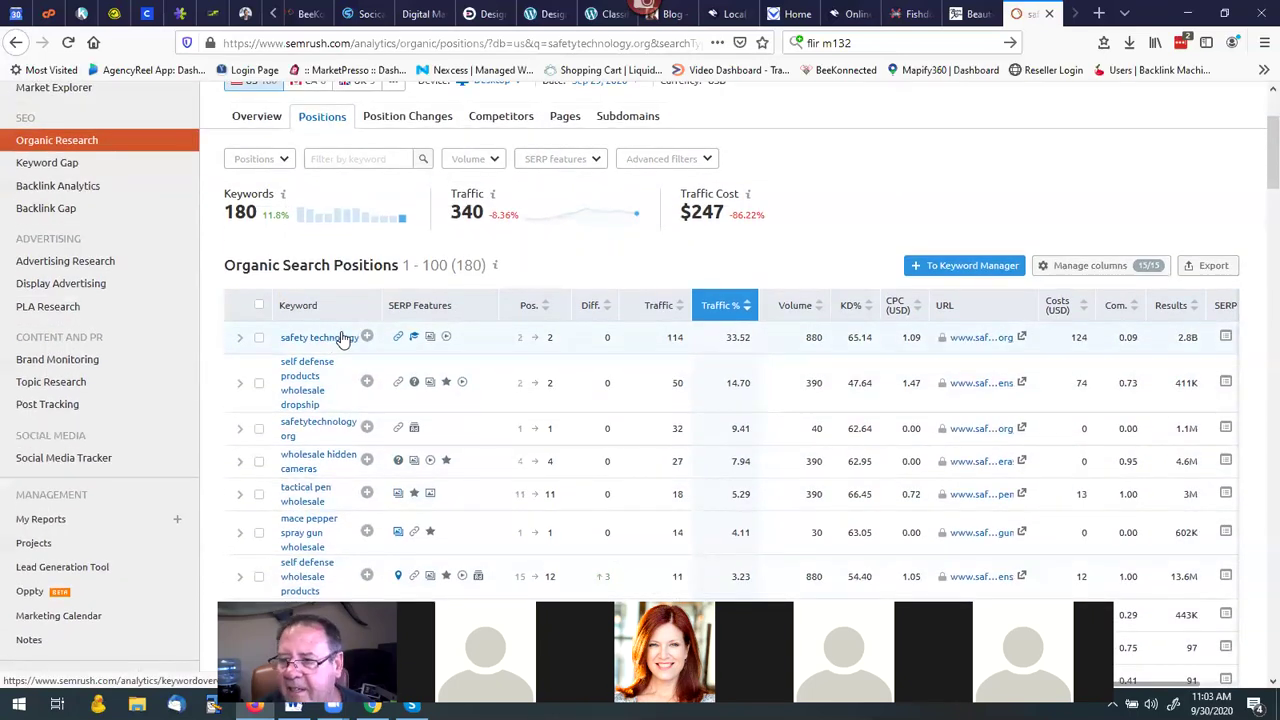
# Export all keywords to Excel and open the file, accepting the format and recovery prompts.
pyautogui.click(1213, 265)
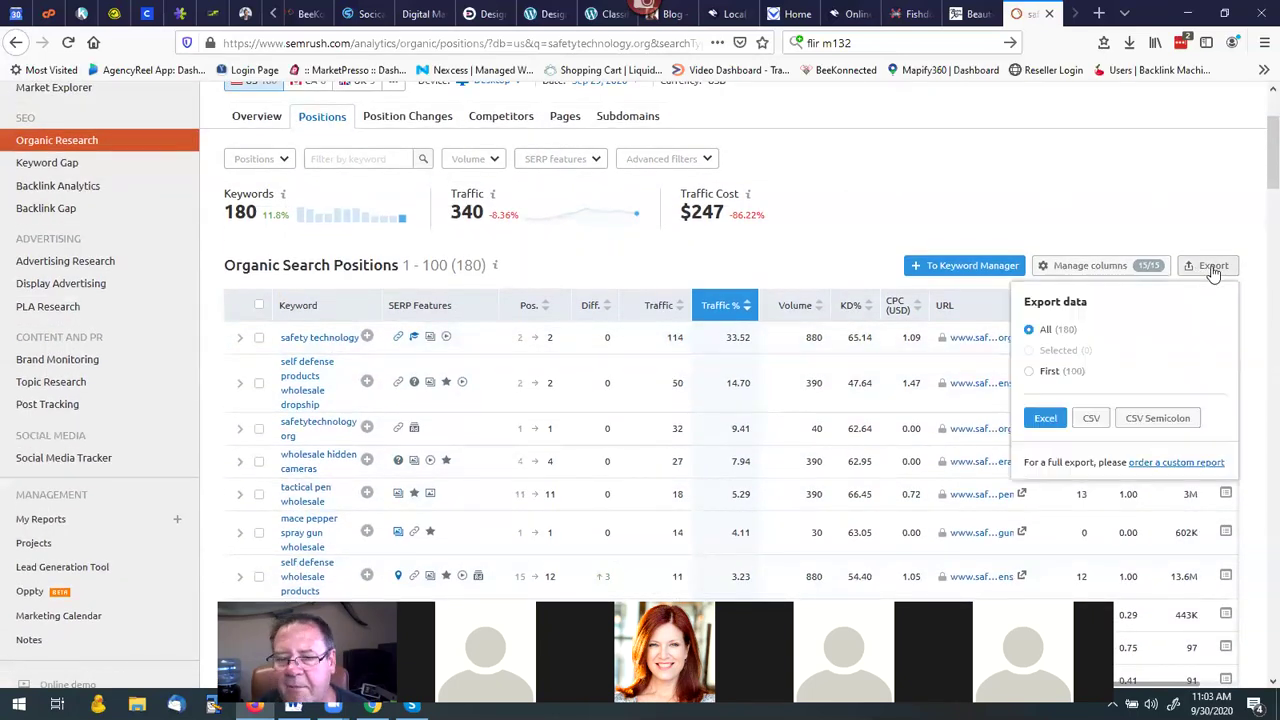
pyautogui.click(1042, 420)
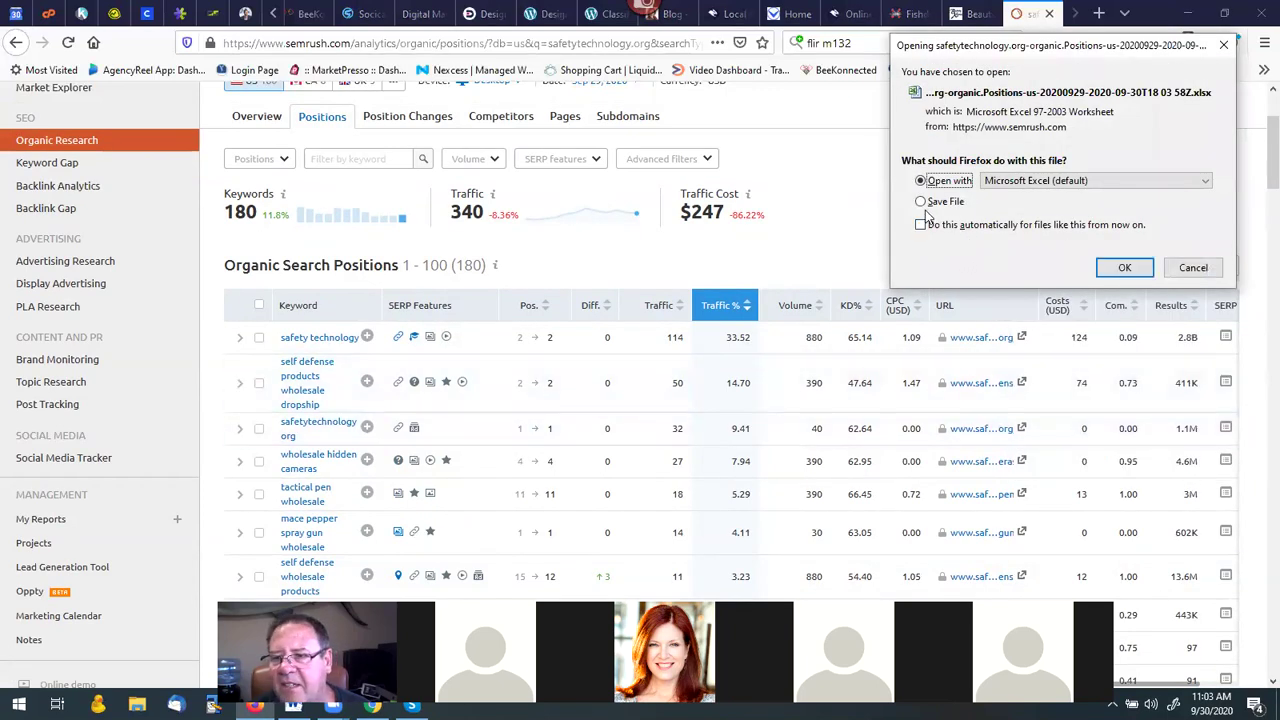
pyautogui.click(1130, 268)
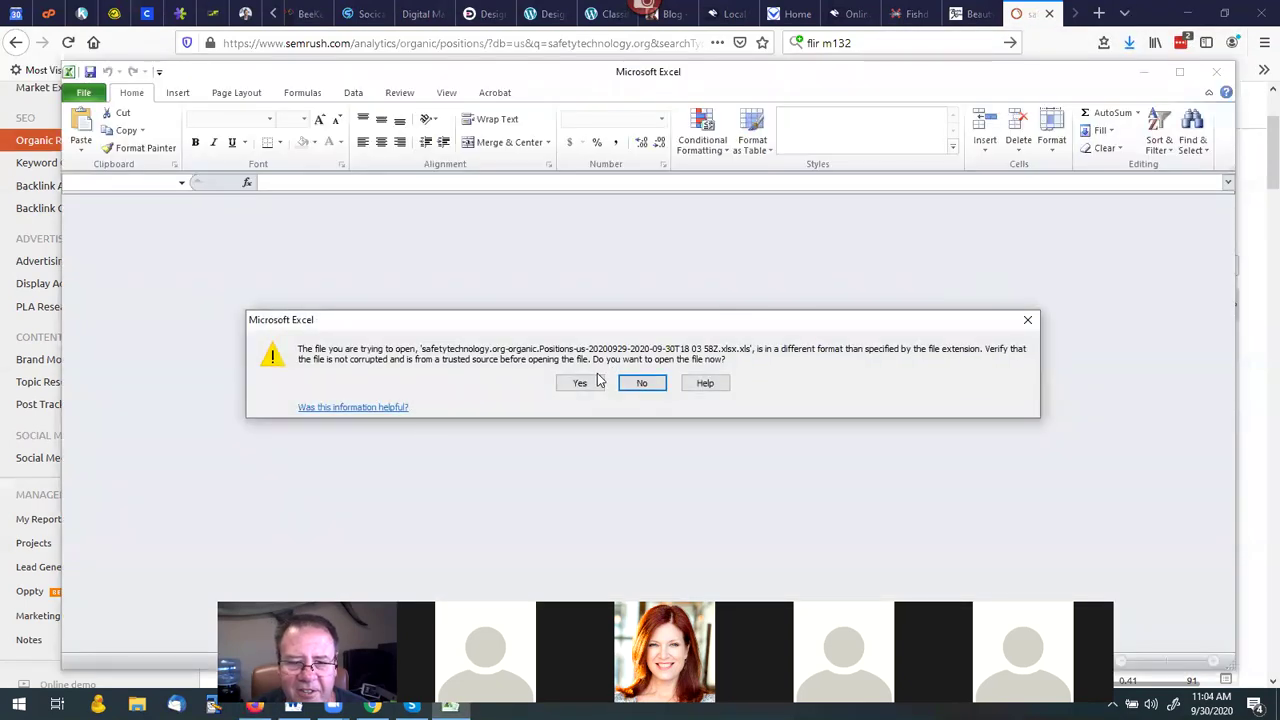
pyautogui.click(590, 383)
pyautogui.click(600, 383)
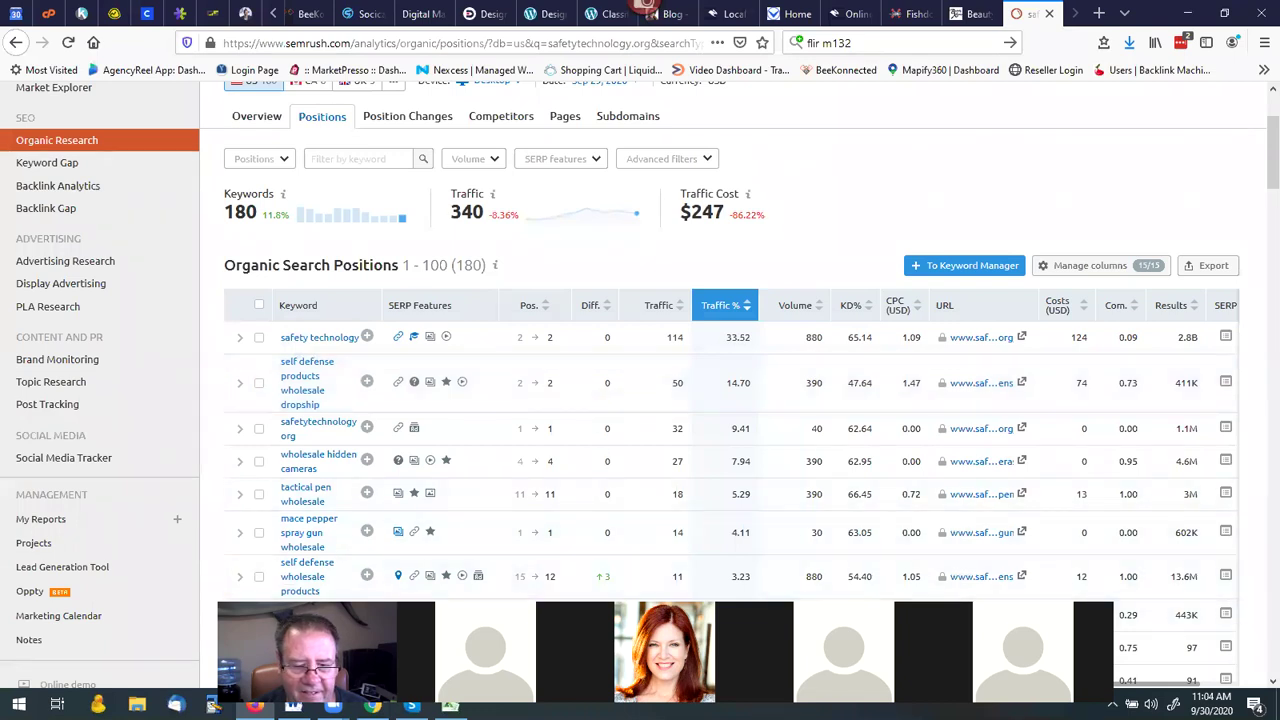
# Enable editing in the exported workbook and widen column A so keywords are readable.
pyautogui.moveTo(450, 704)
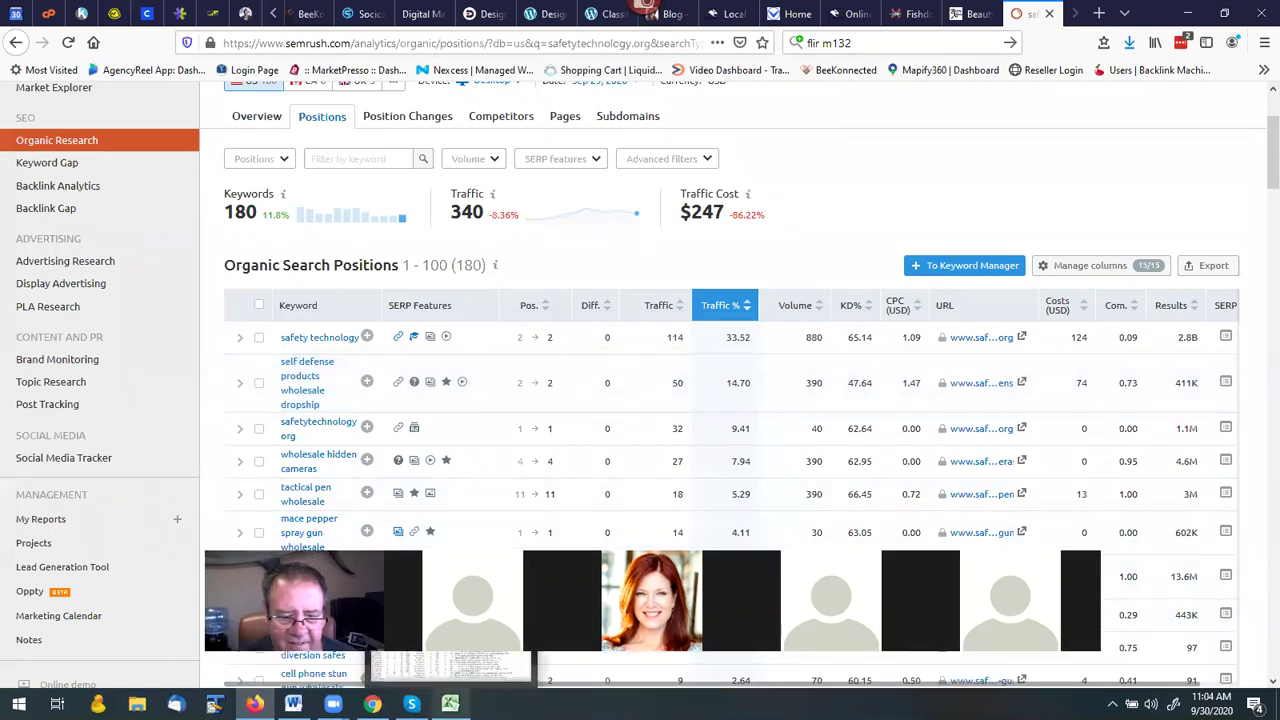
pyautogui.click(459, 672)
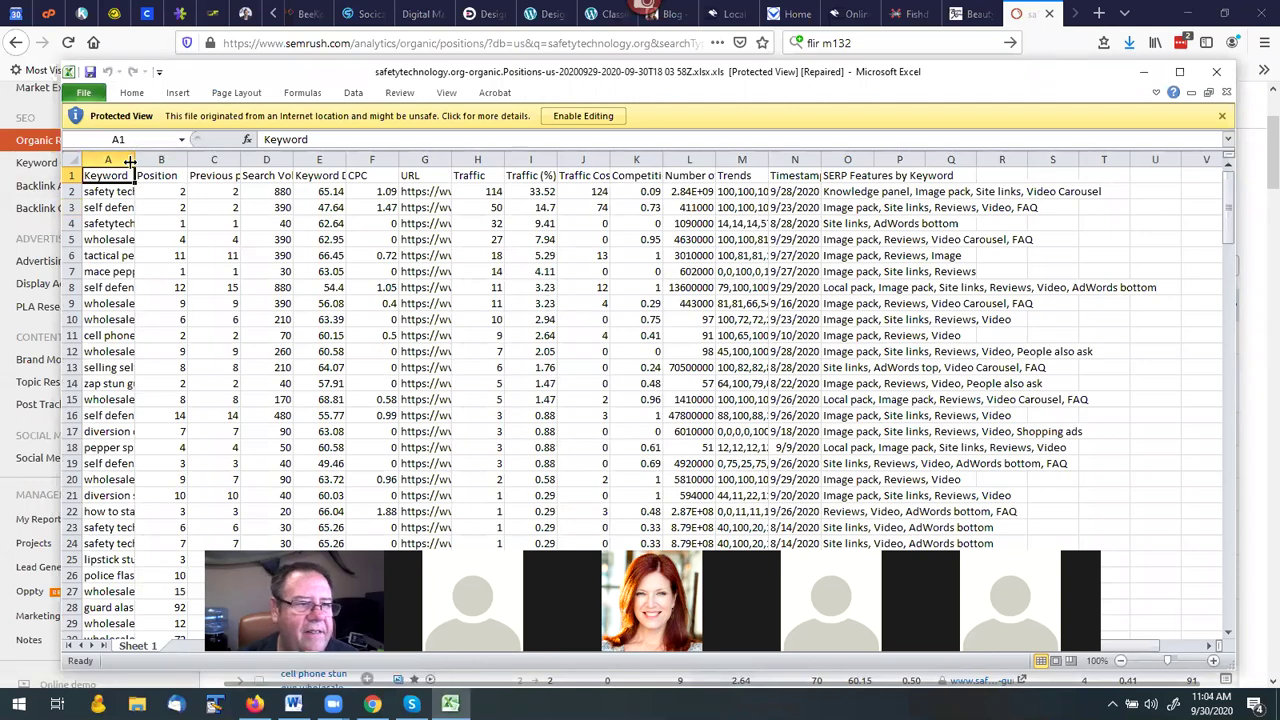
pyautogui.click(581, 116)
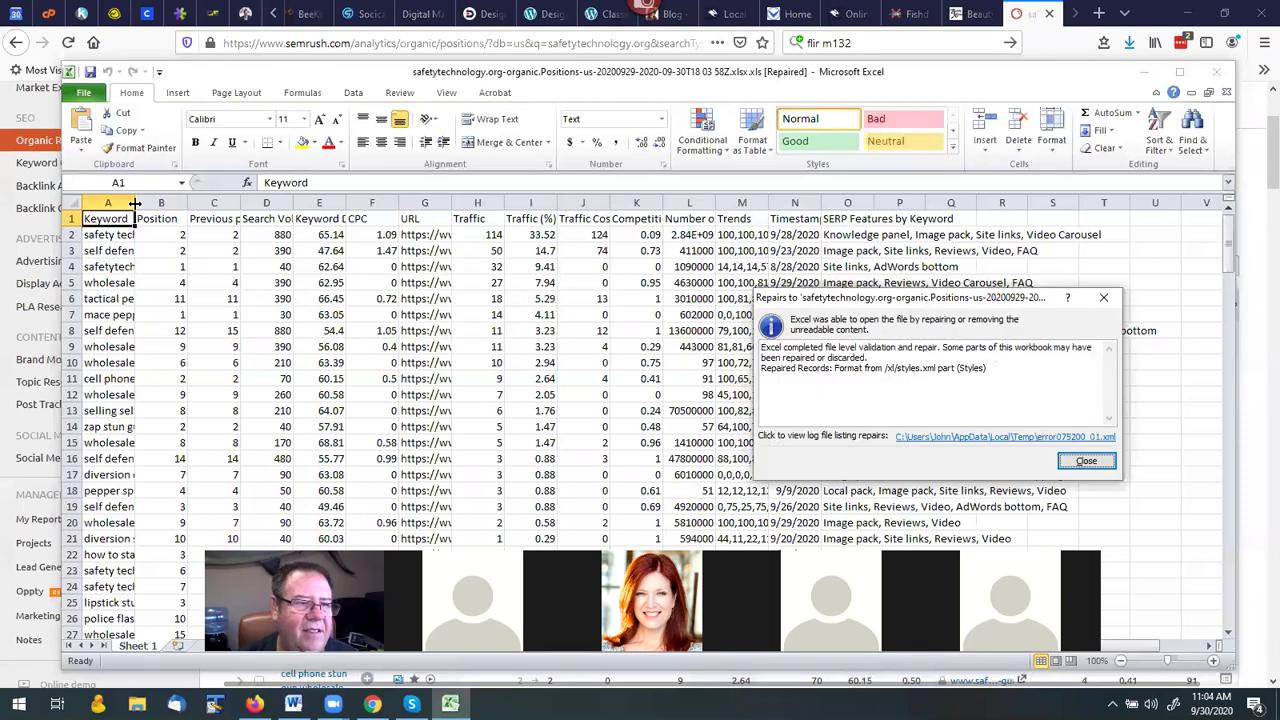
pyautogui.moveTo(134, 203); pyautogui.dragTo(335, 204)
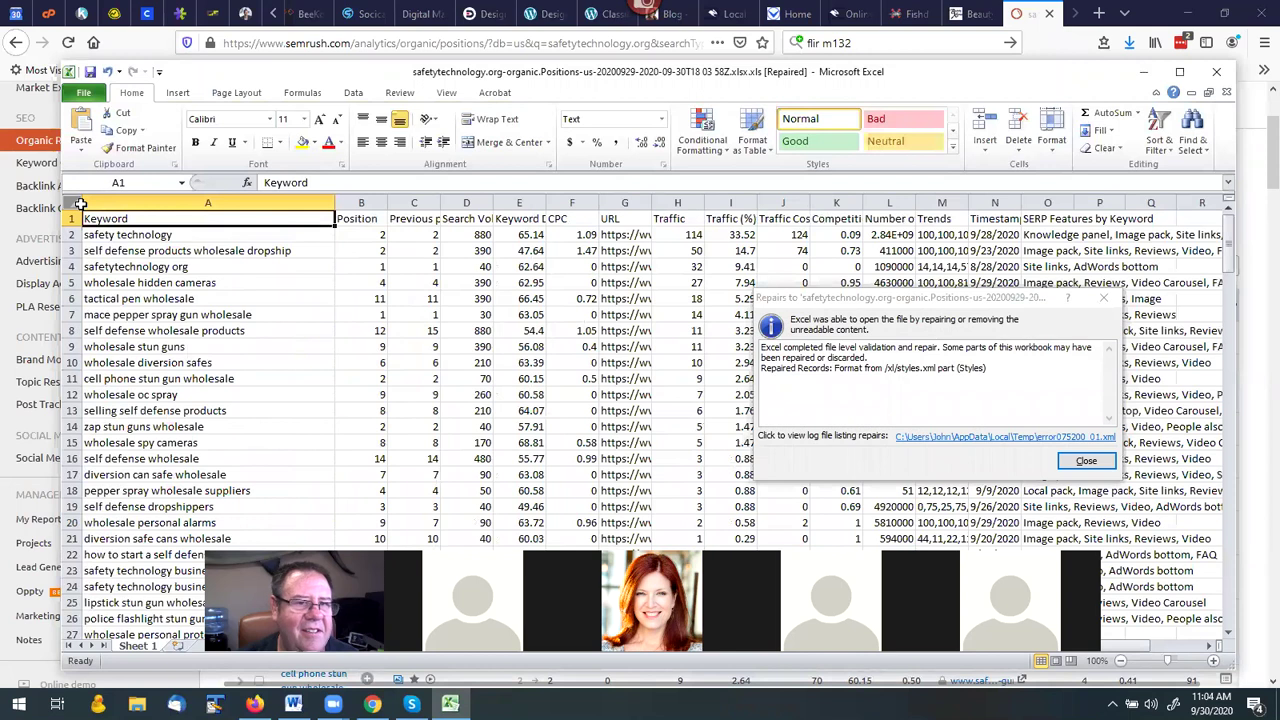
# Sort the keyword list alphabetically A to Z by the Keyword column.
pyautogui.click(356, 95)
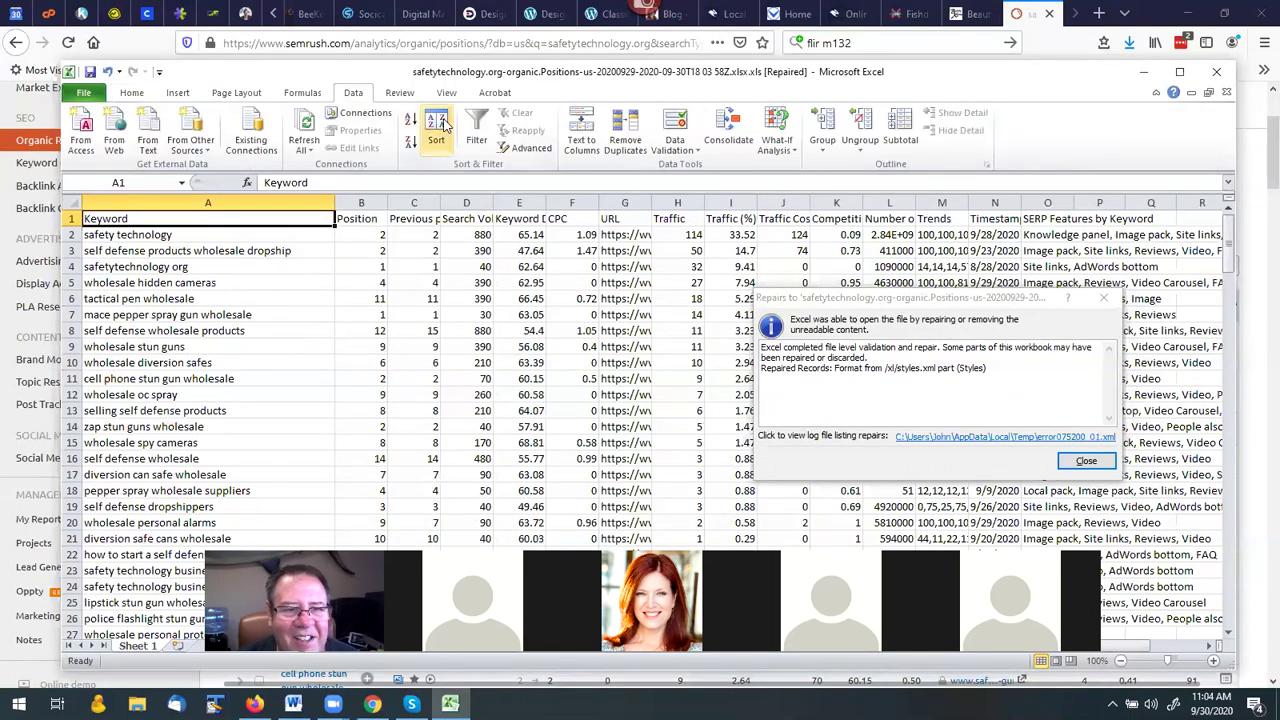
pyautogui.click(448, 130)
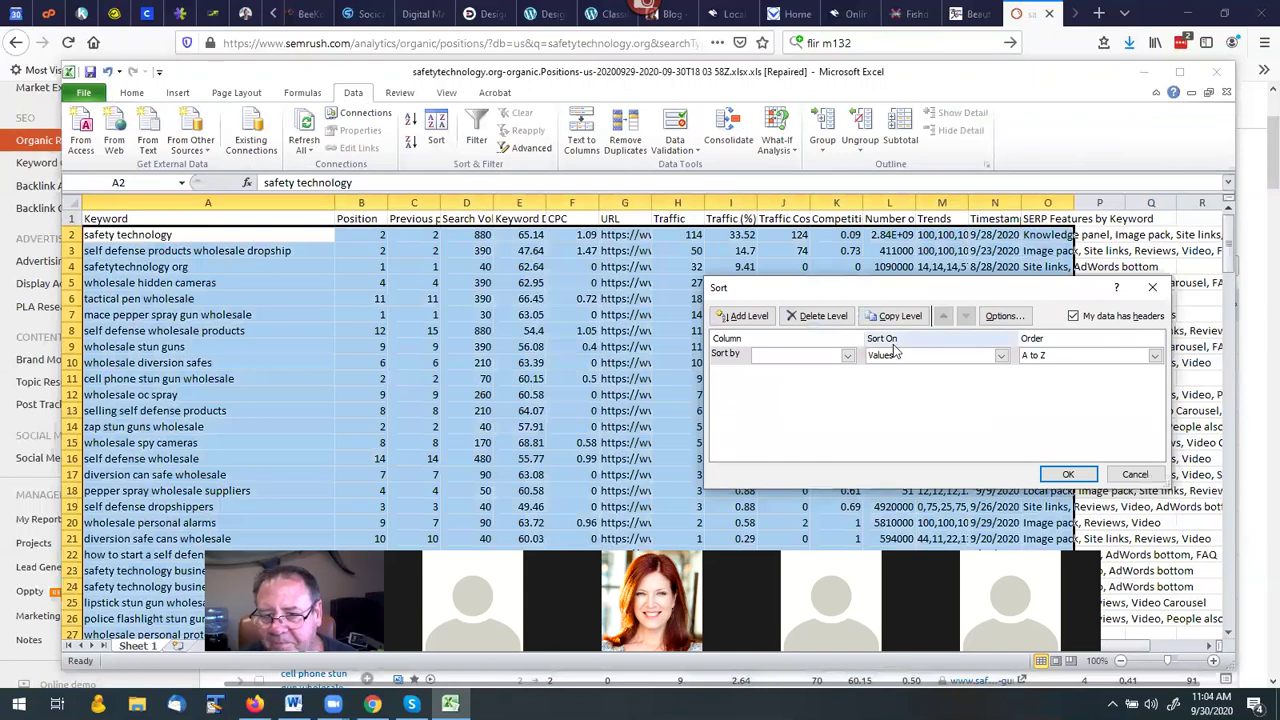
pyautogui.click(840, 356)
pyautogui.click(800, 371)
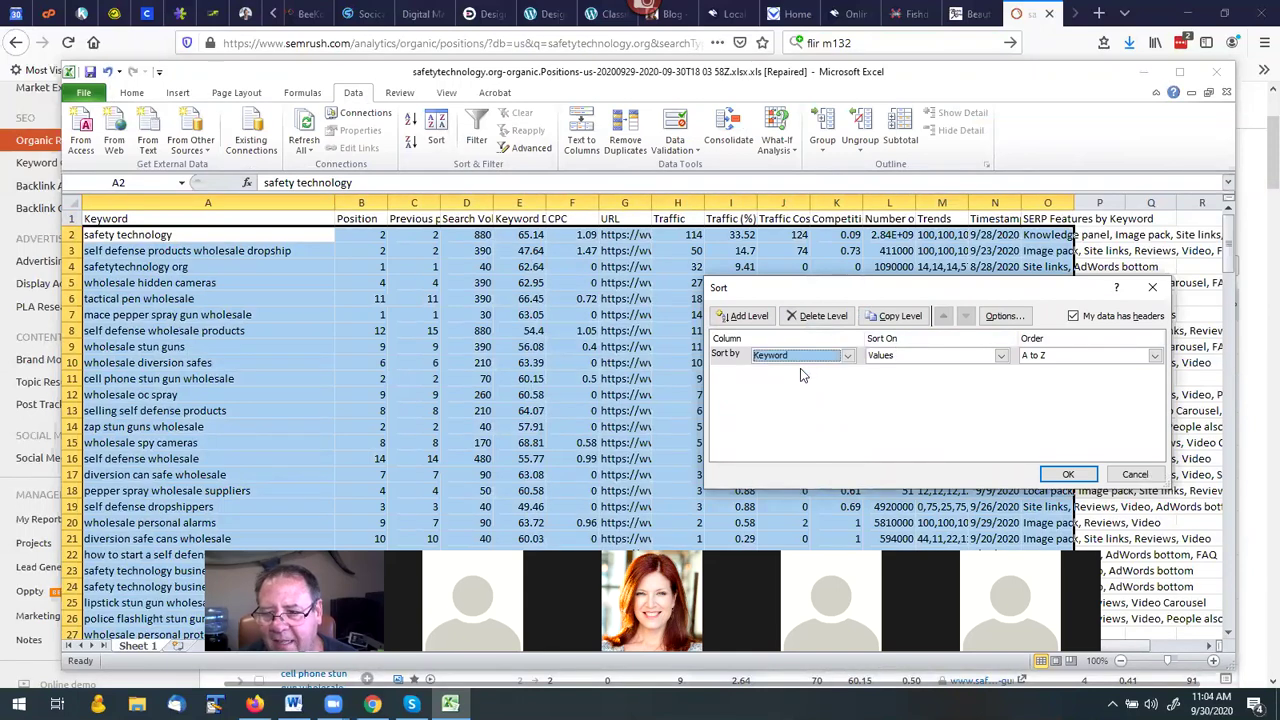
pyautogui.click(1068, 474)
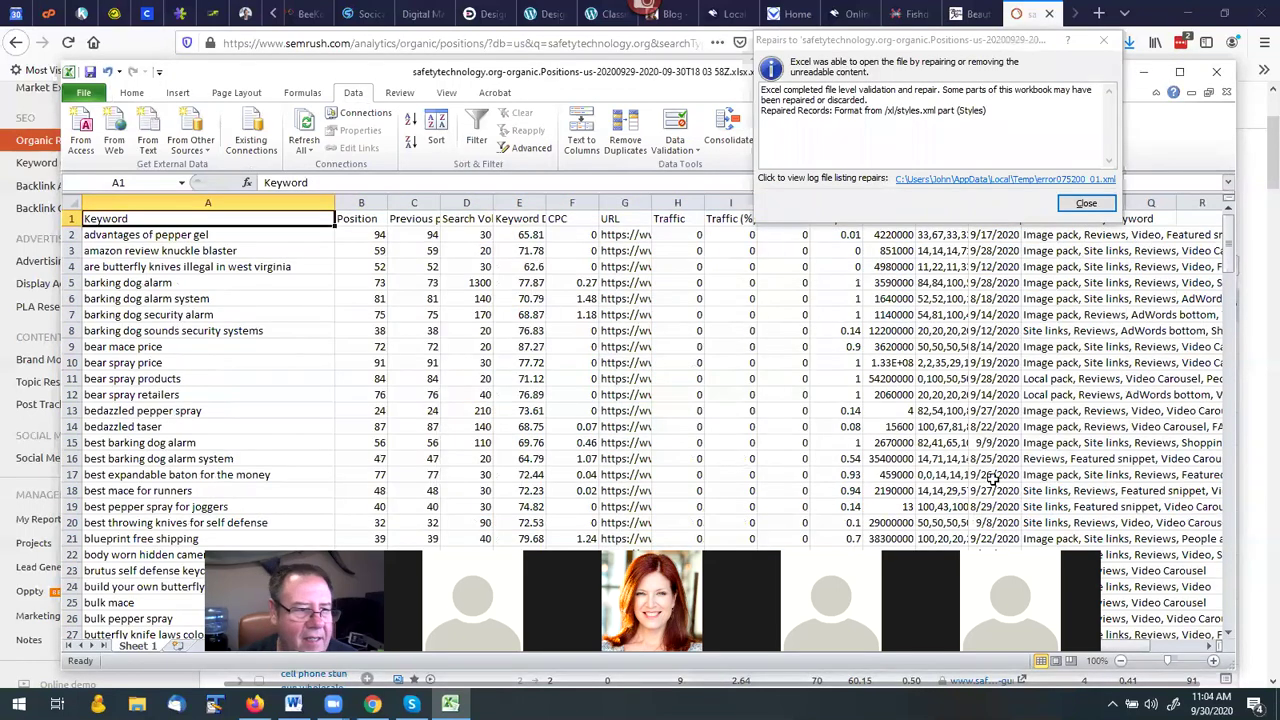
pyautogui.scroll(-20, 147, 381)
pyautogui.scroll(-20, 147, 381)
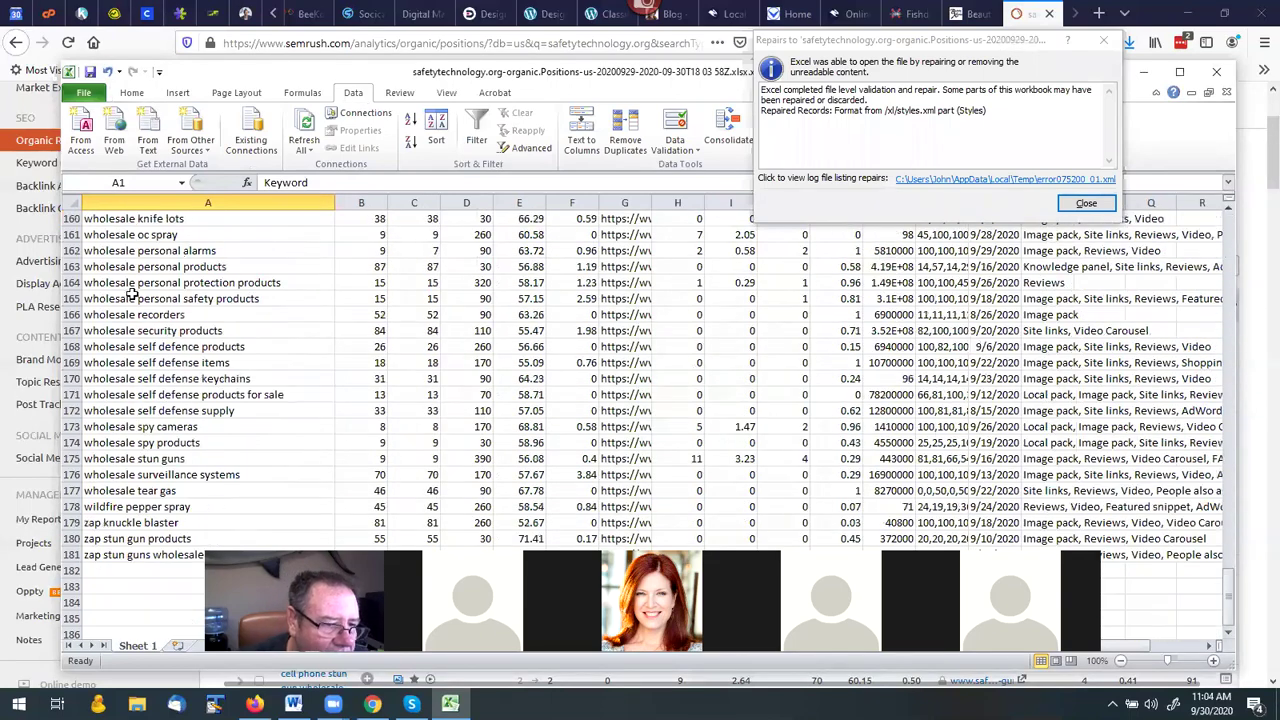
pyautogui.scroll(1, 118, 286)
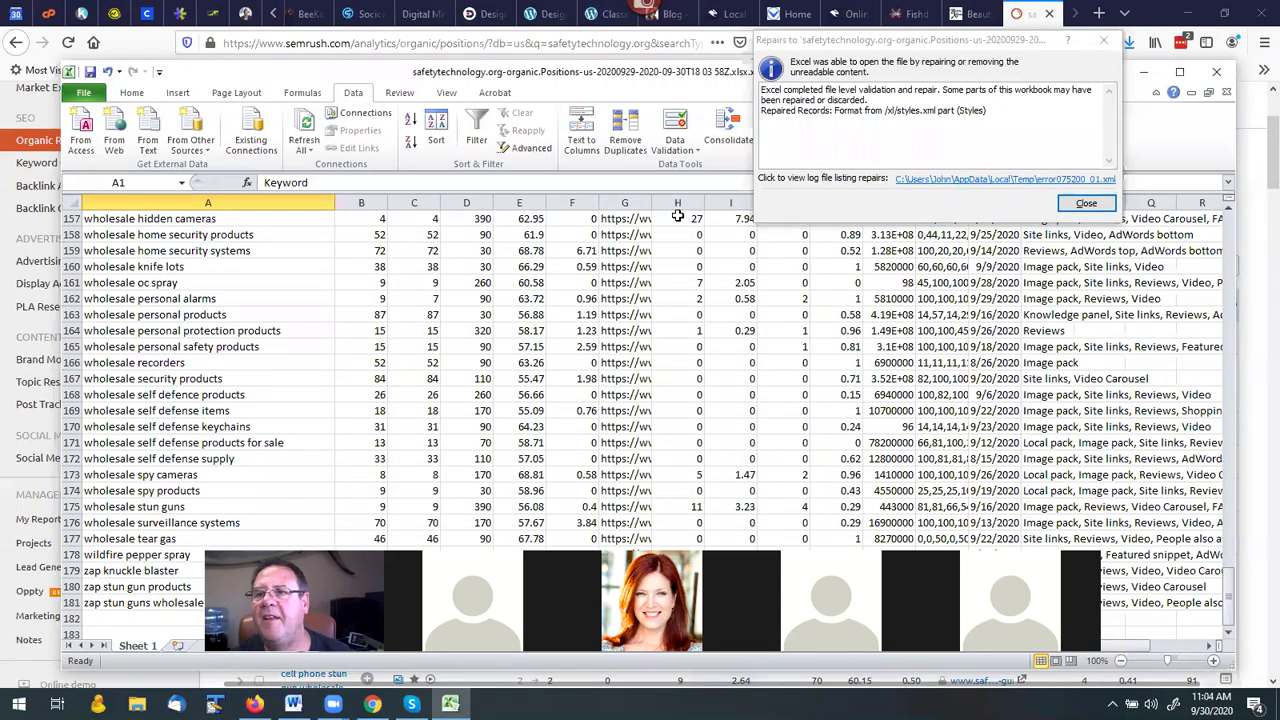
pyautogui.click(1082, 32)
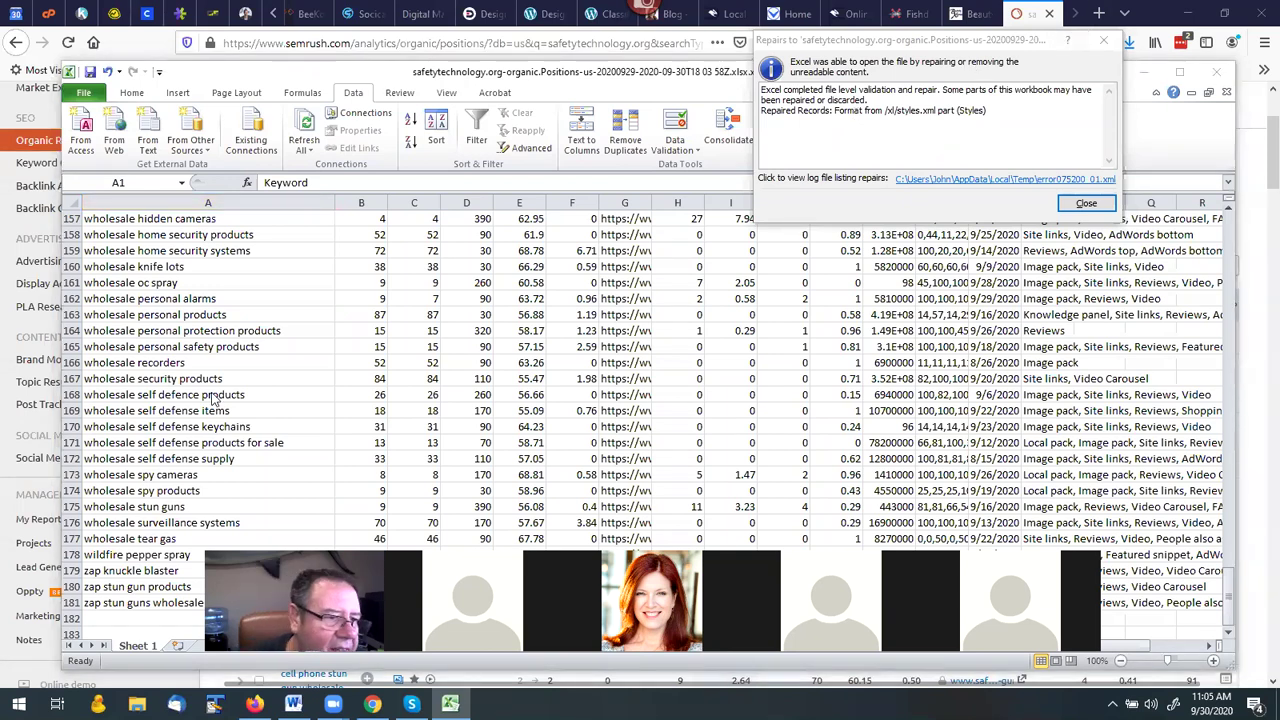
pyautogui.scroll(19, 175, 330)
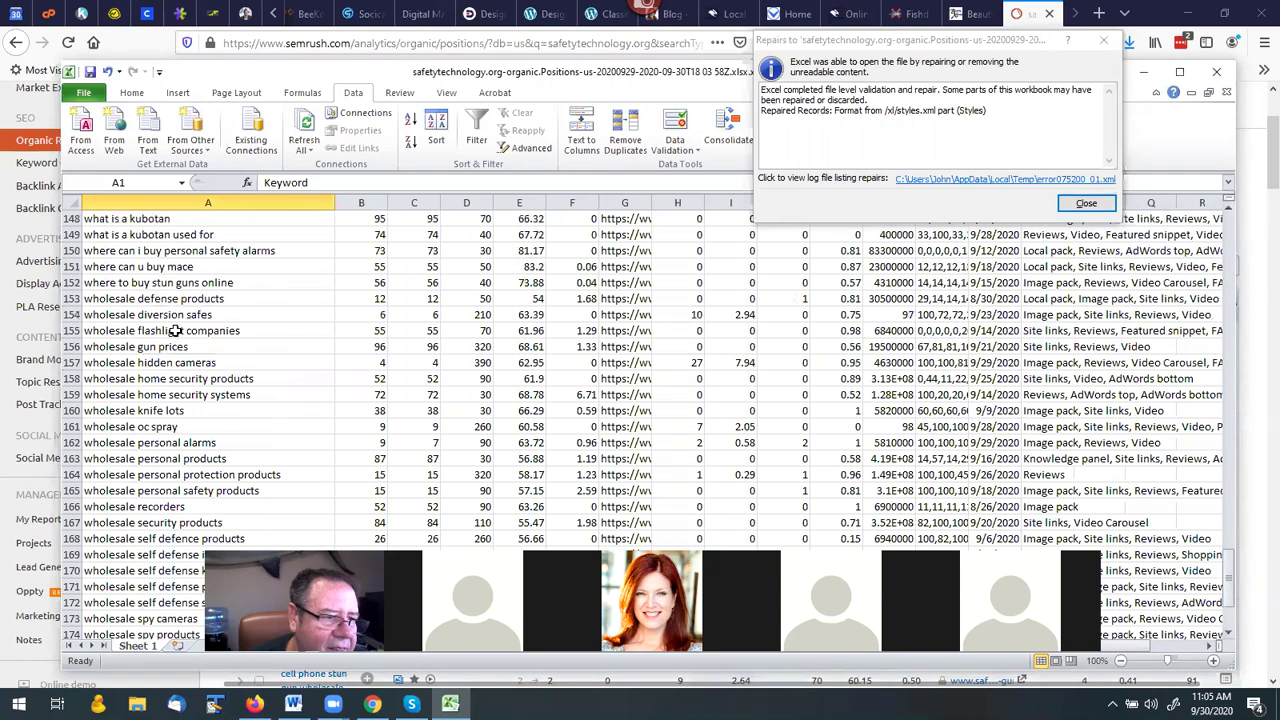
pyautogui.scroll(7, 175, 330)
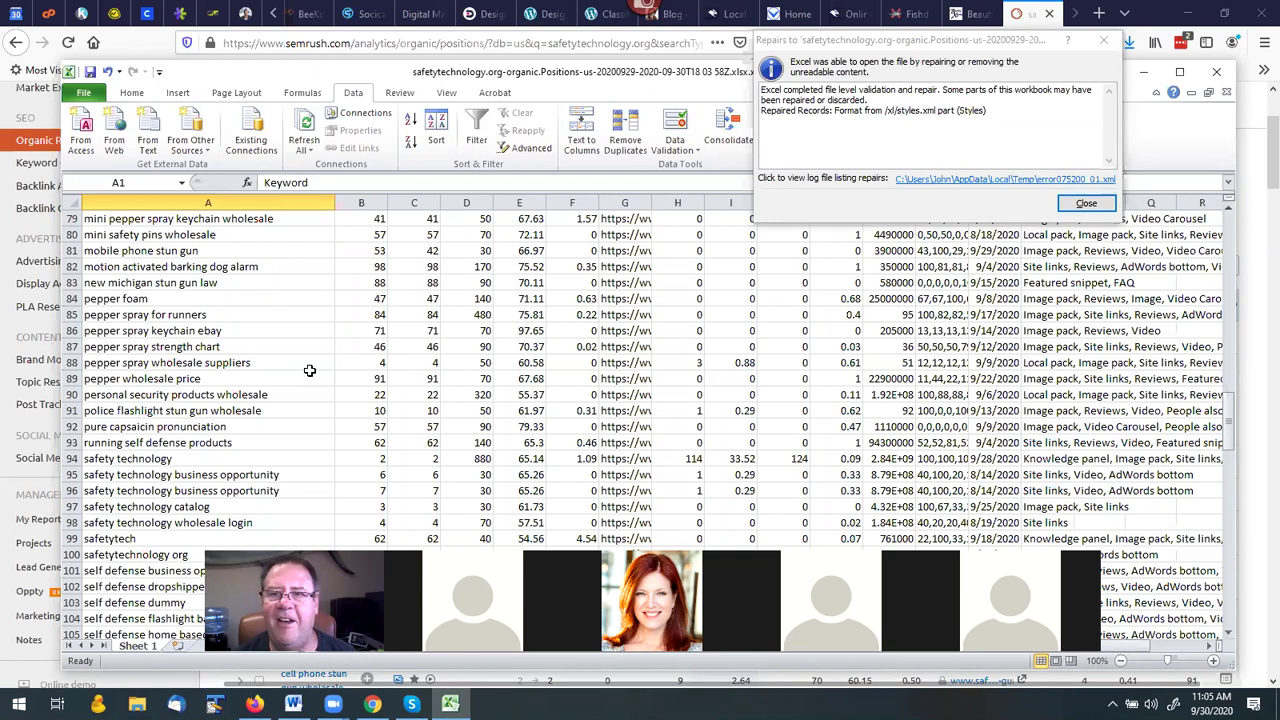
# Dismiss Excel's repair notice and enter 'wholesale pepper s' in Firefox's search bar.
pyautogui.click(1080, 207)
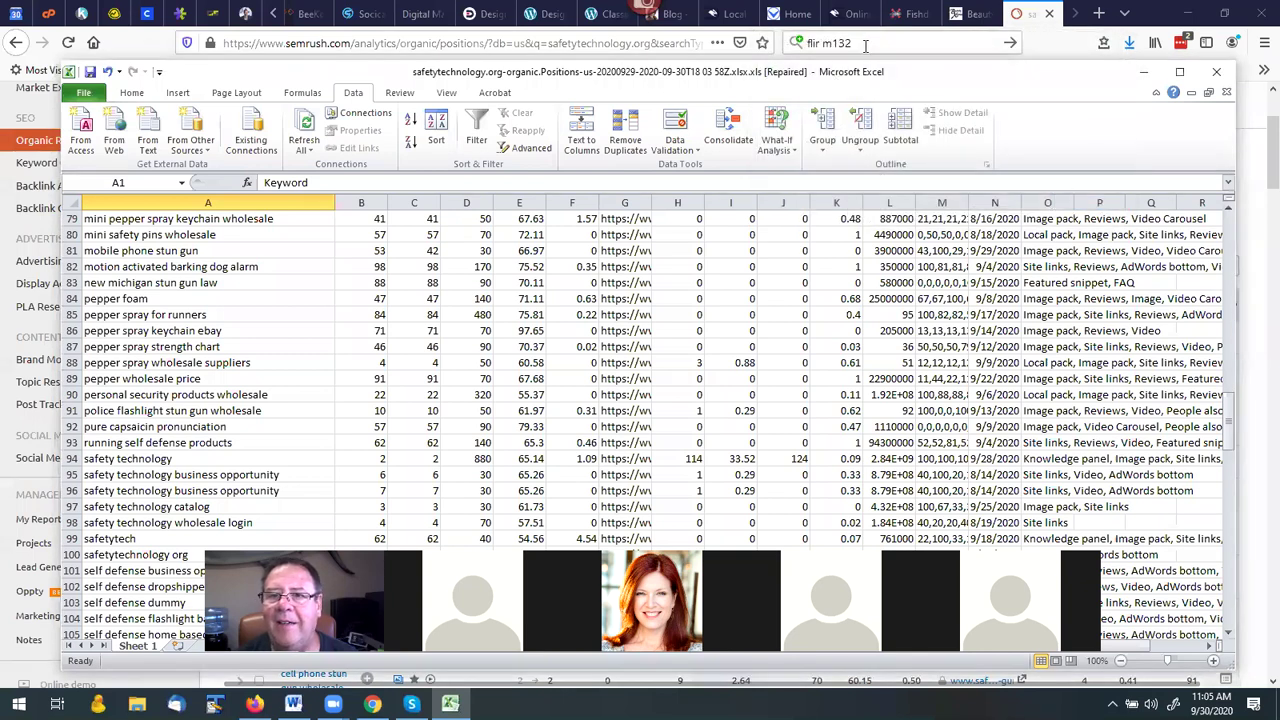
pyautogui.click(805, 43)
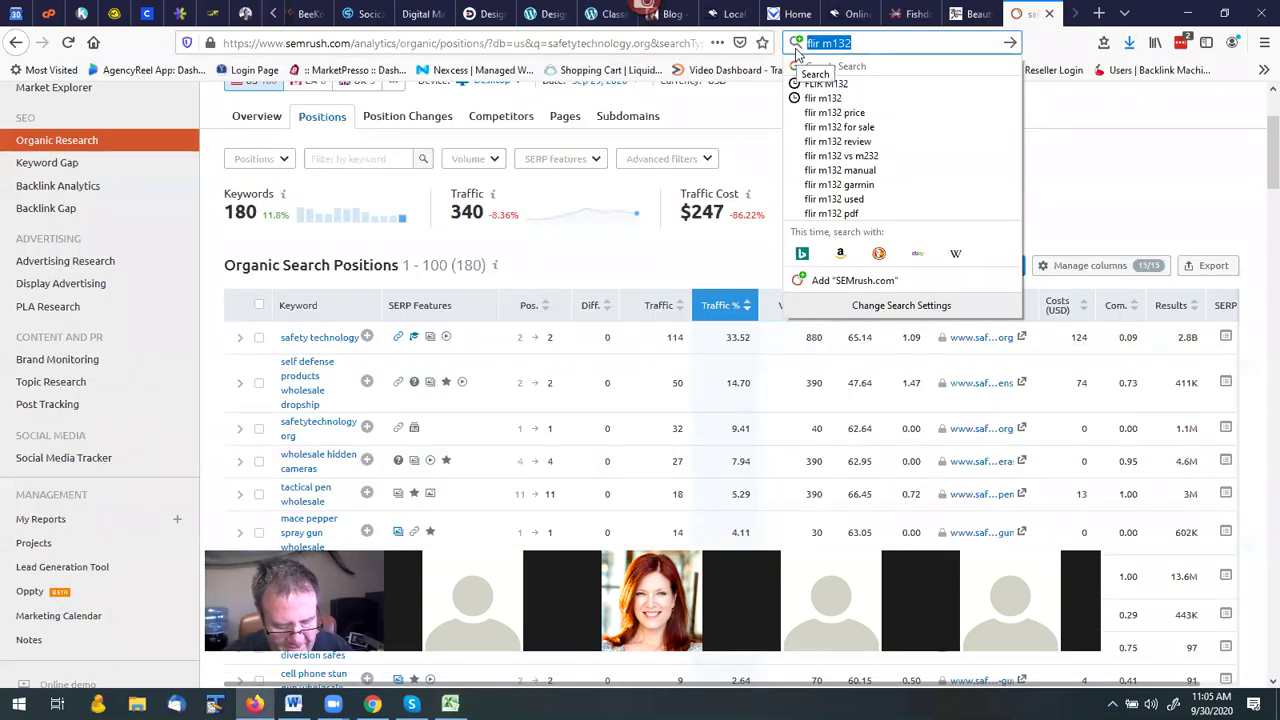
pyautogui.write('wholesa')
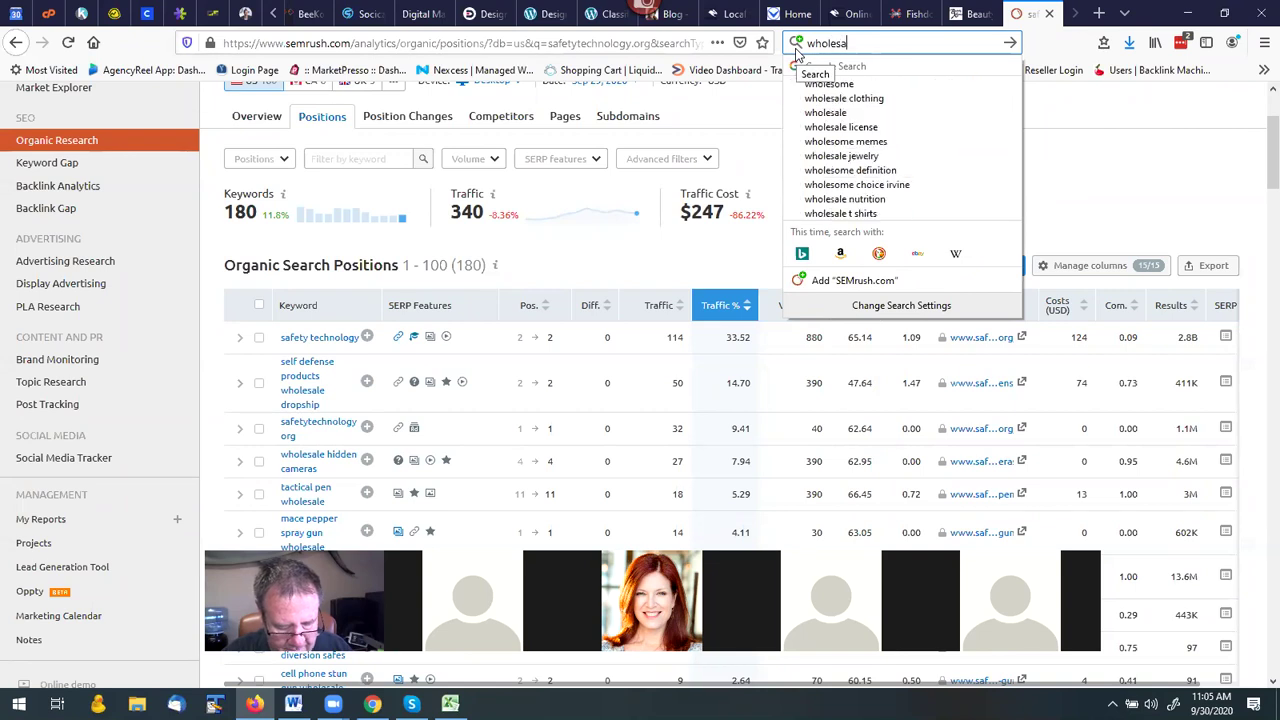
pyautogui.write('le perrer s')
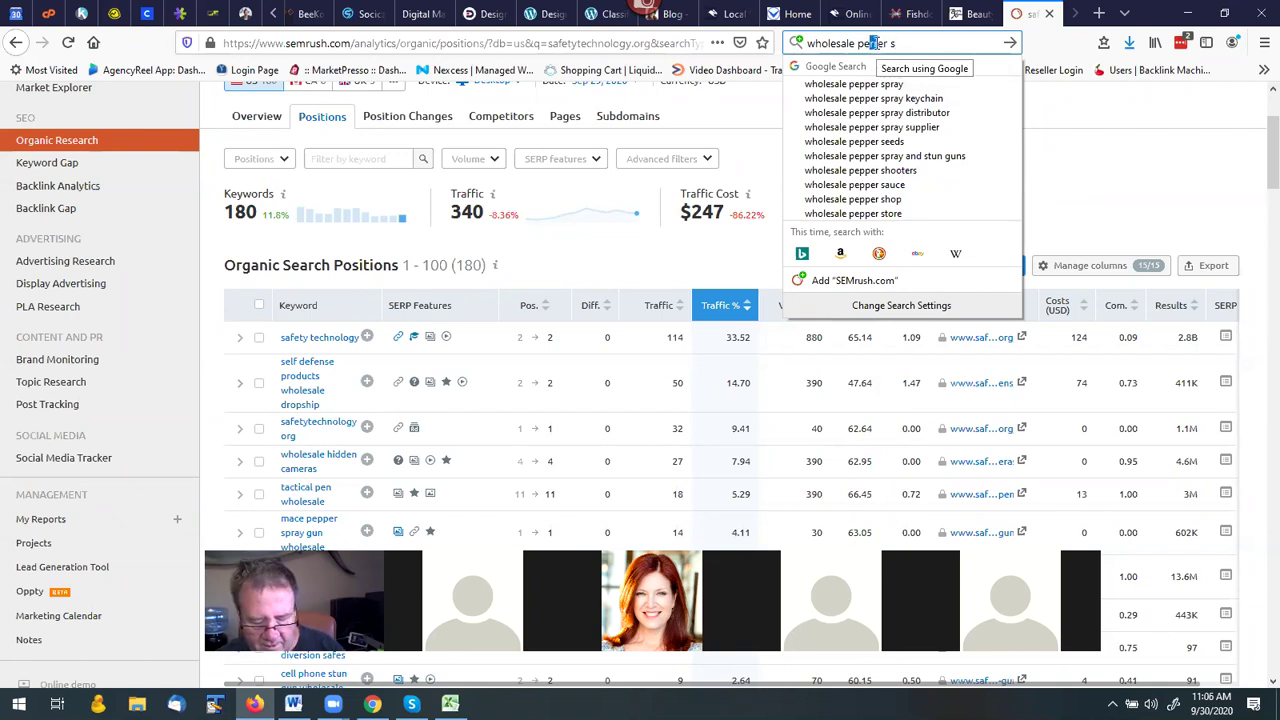
pyautogui.write('pp')
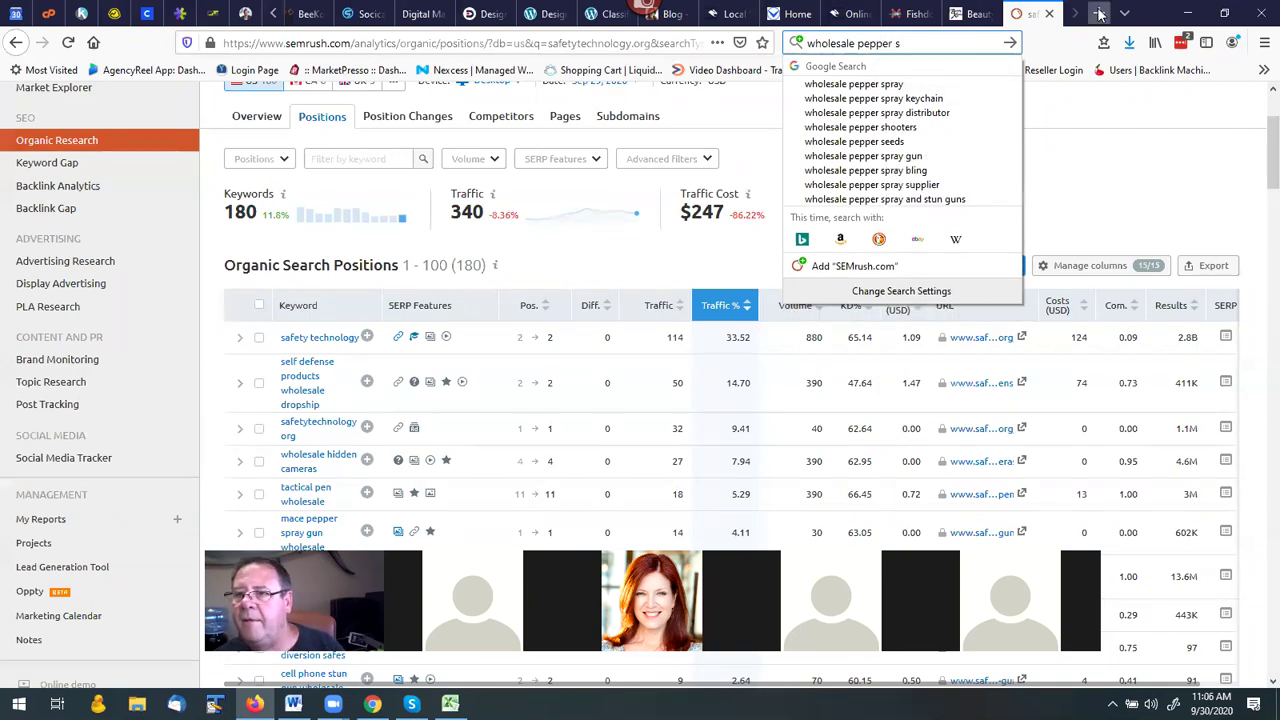
pyautogui.click(1099, 13)
# Search Google for 'wholesale pepper spray' and scroll through the results to the bottom.
pyautogui.click(951, 44)
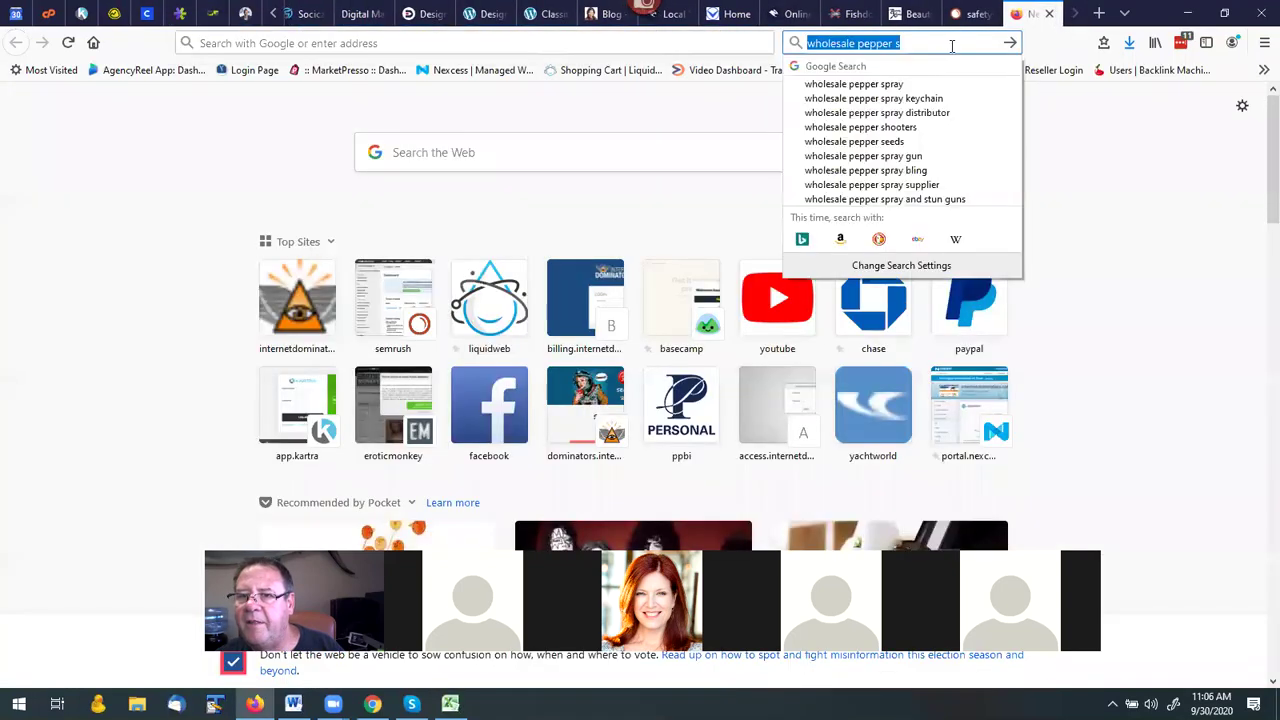
pyautogui.click(895, 86)
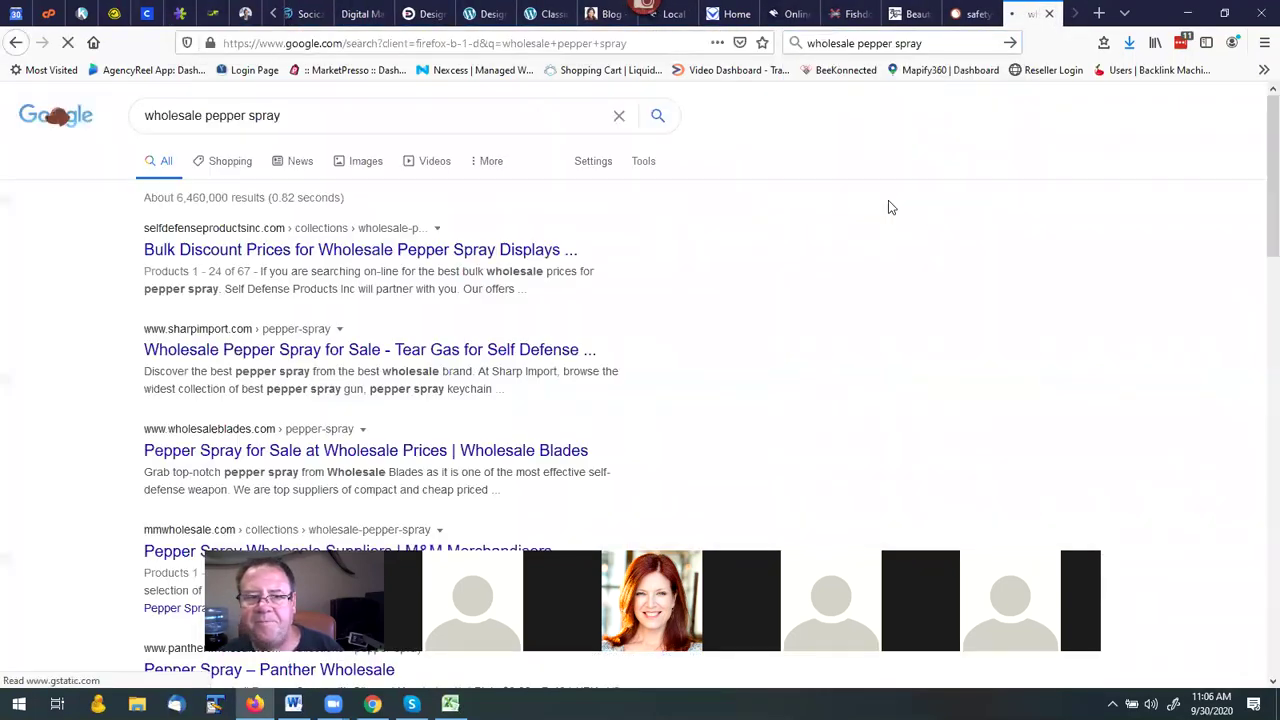
pyautogui.scroll(-3, 505, 265)
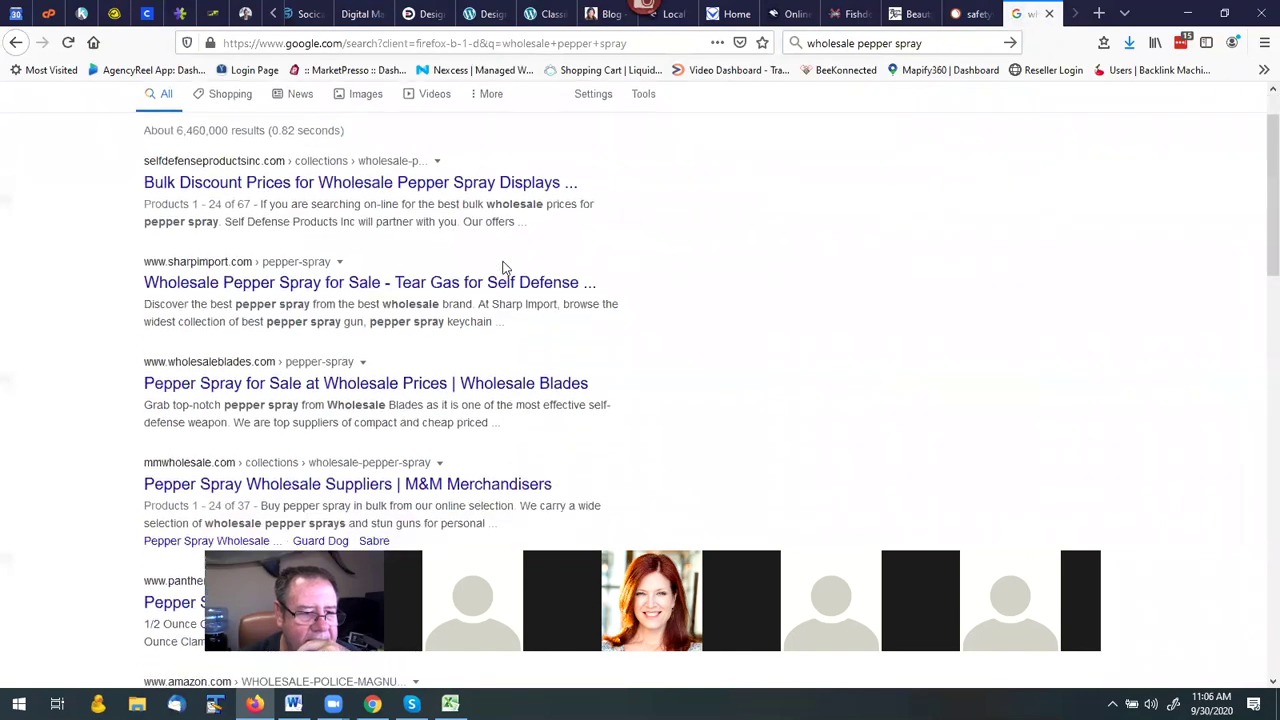
pyautogui.scroll(-1, 505, 272)
pyautogui.scroll(-2, 446, 293)
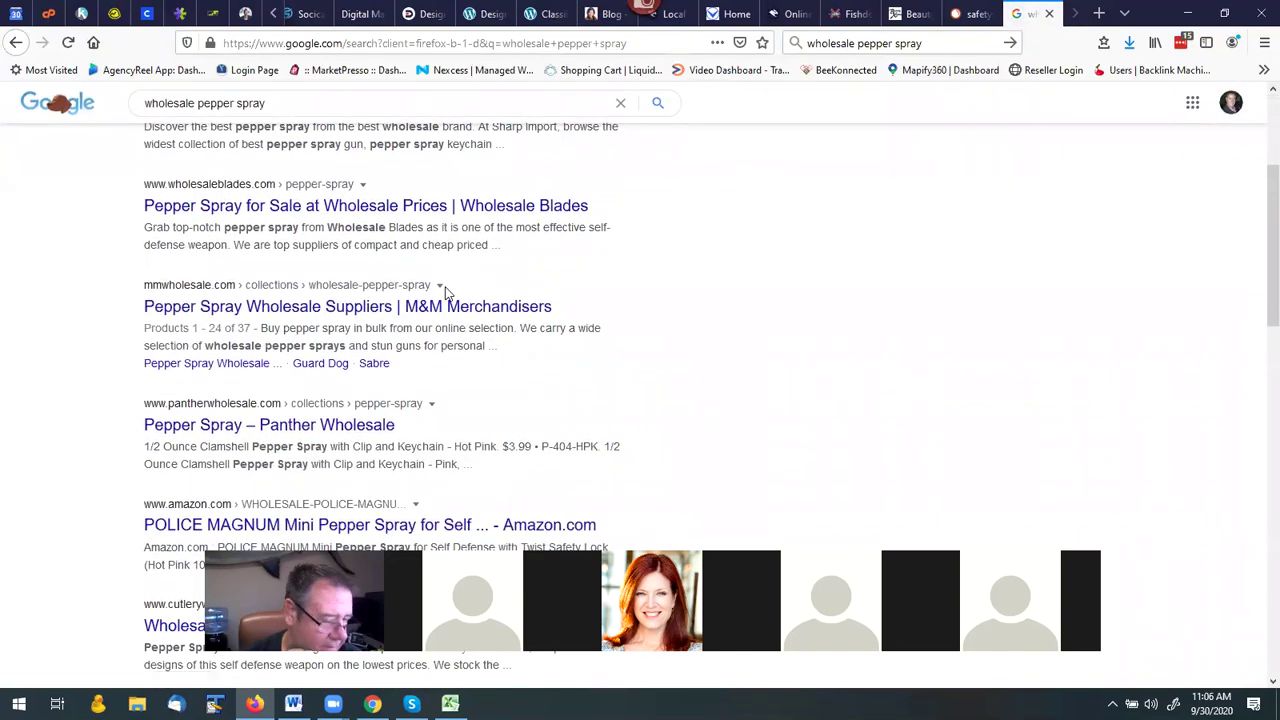
pyautogui.scroll(-1, 517, 271)
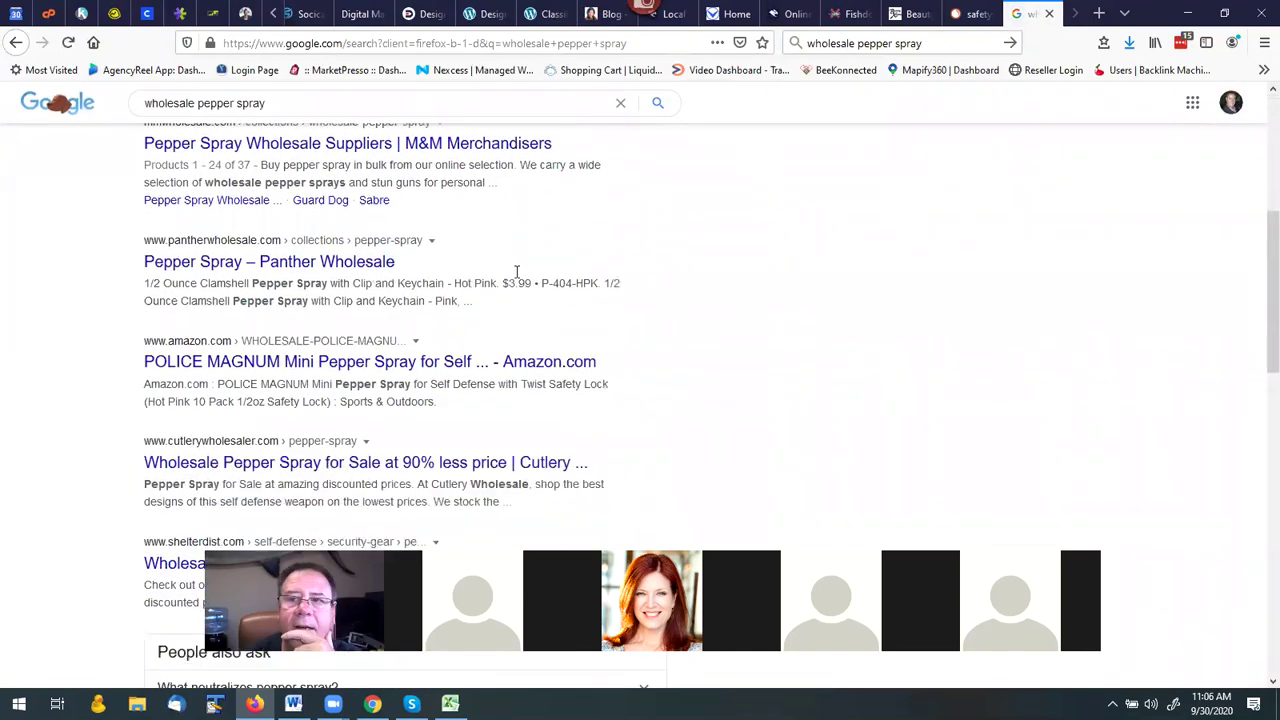
pyautogui.click(966, 16)
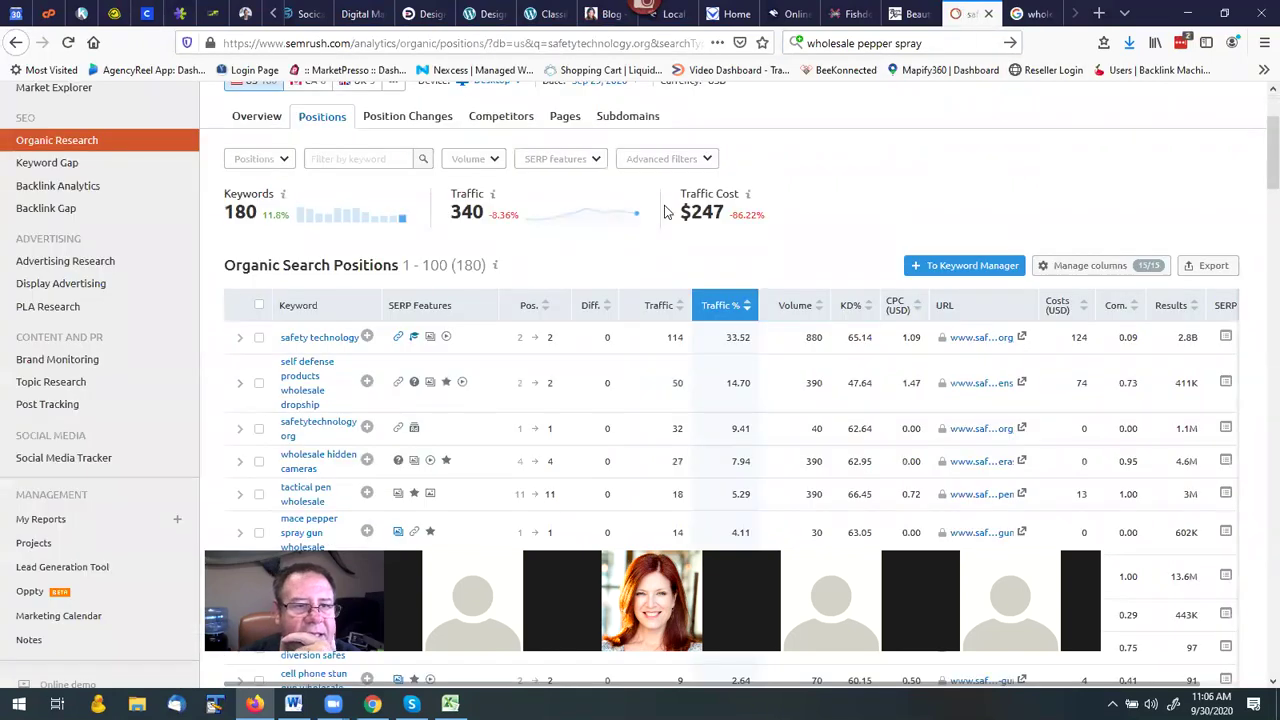
pyautogui.scroll(3, 590, 242)
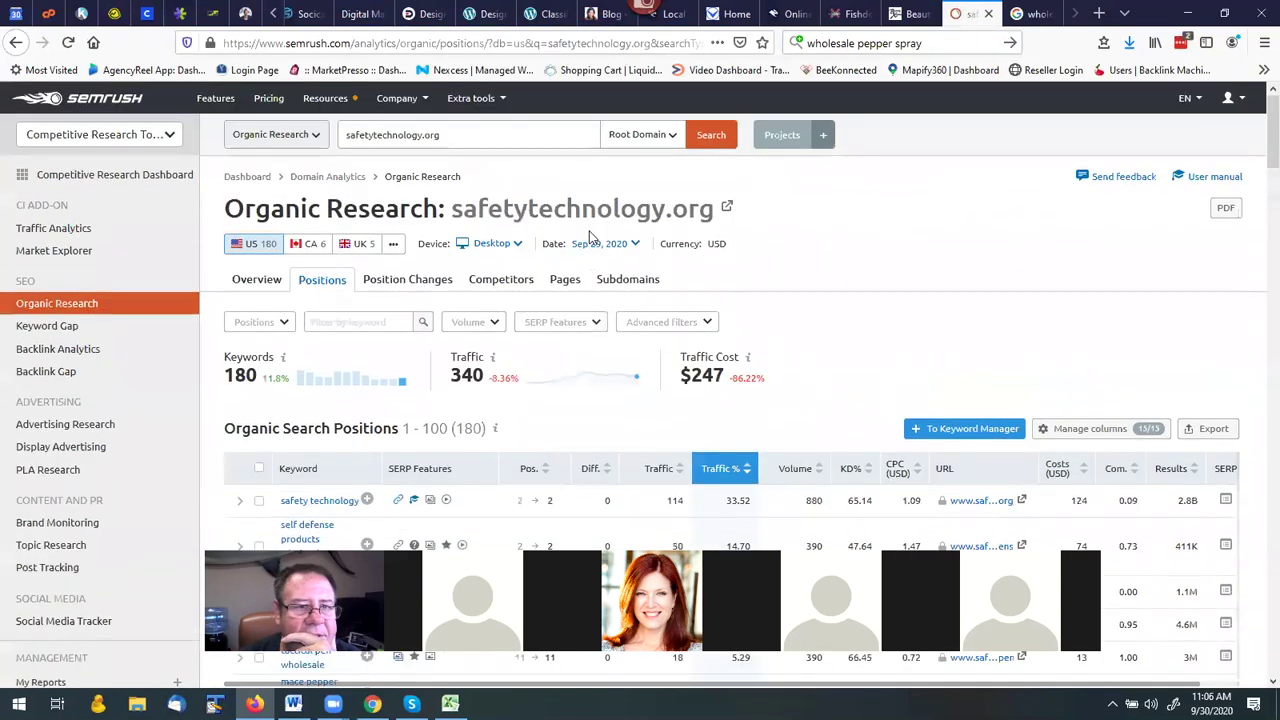
pyautogui.click(1040, 14)
pyautogui.scroll(-5, 325, 280)
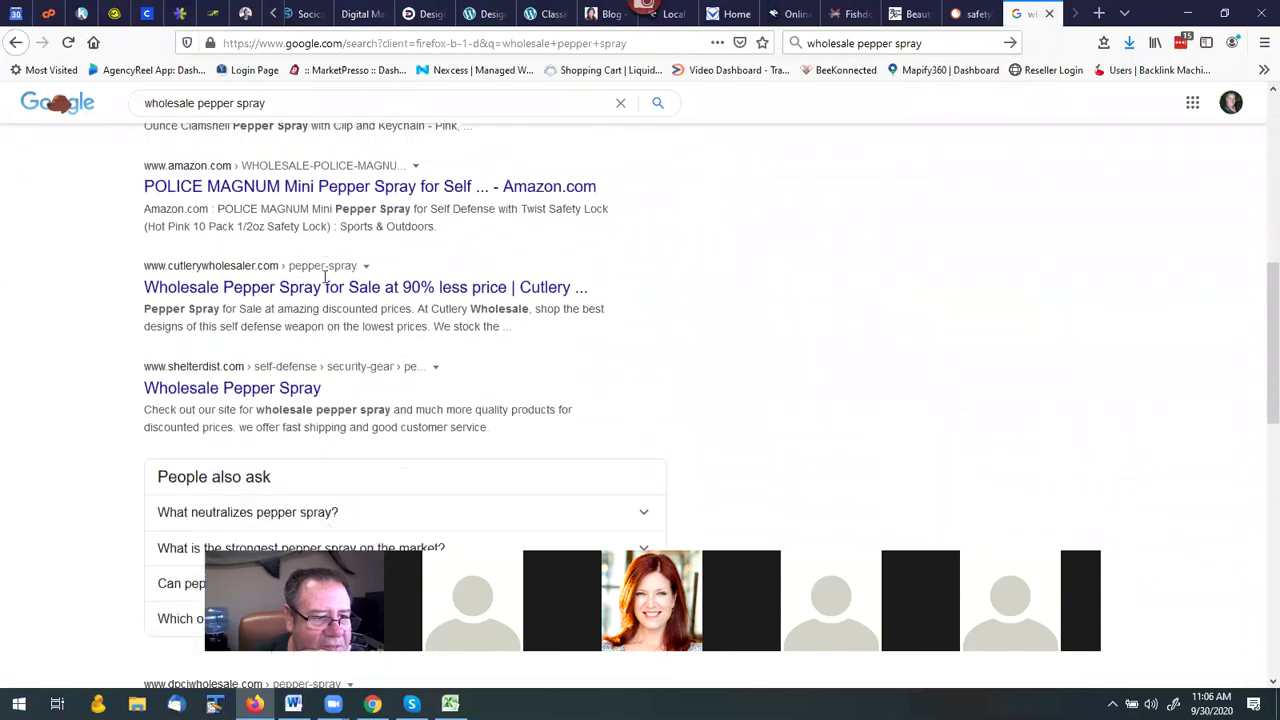
pyautogui.scroll(-5, 325, 282)
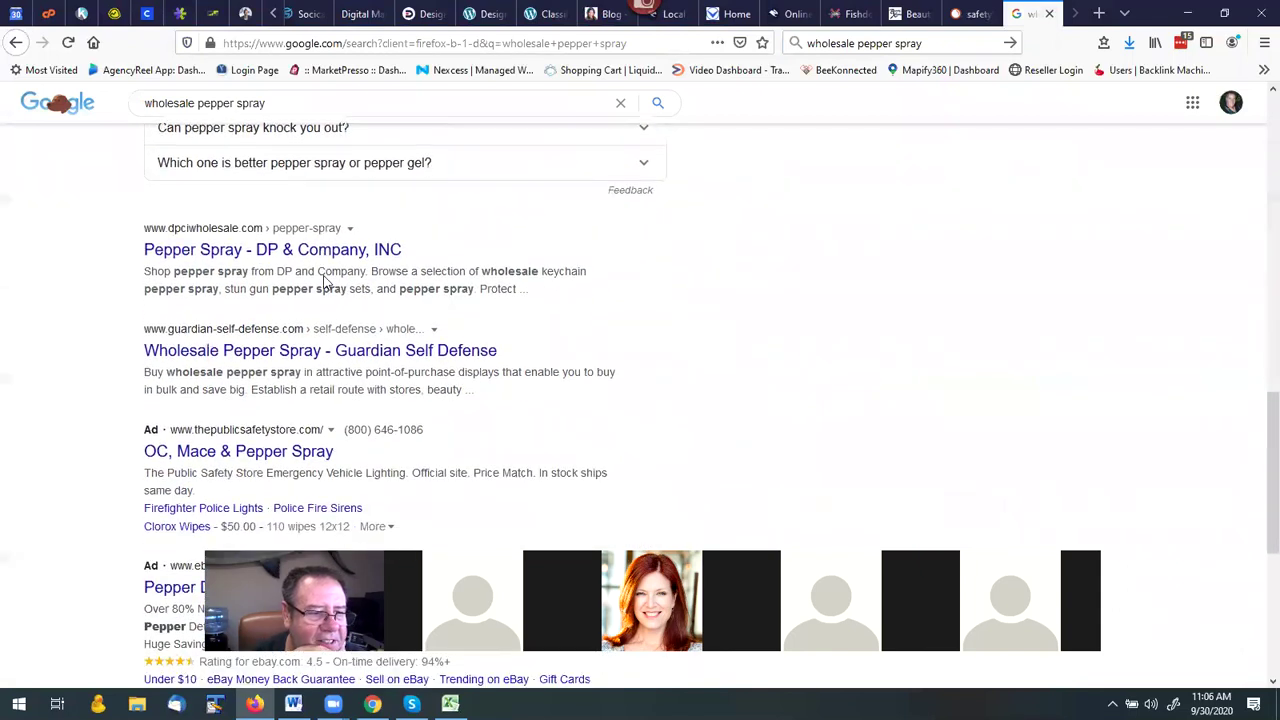
pyautogui.scroll(-1, 325, 280)
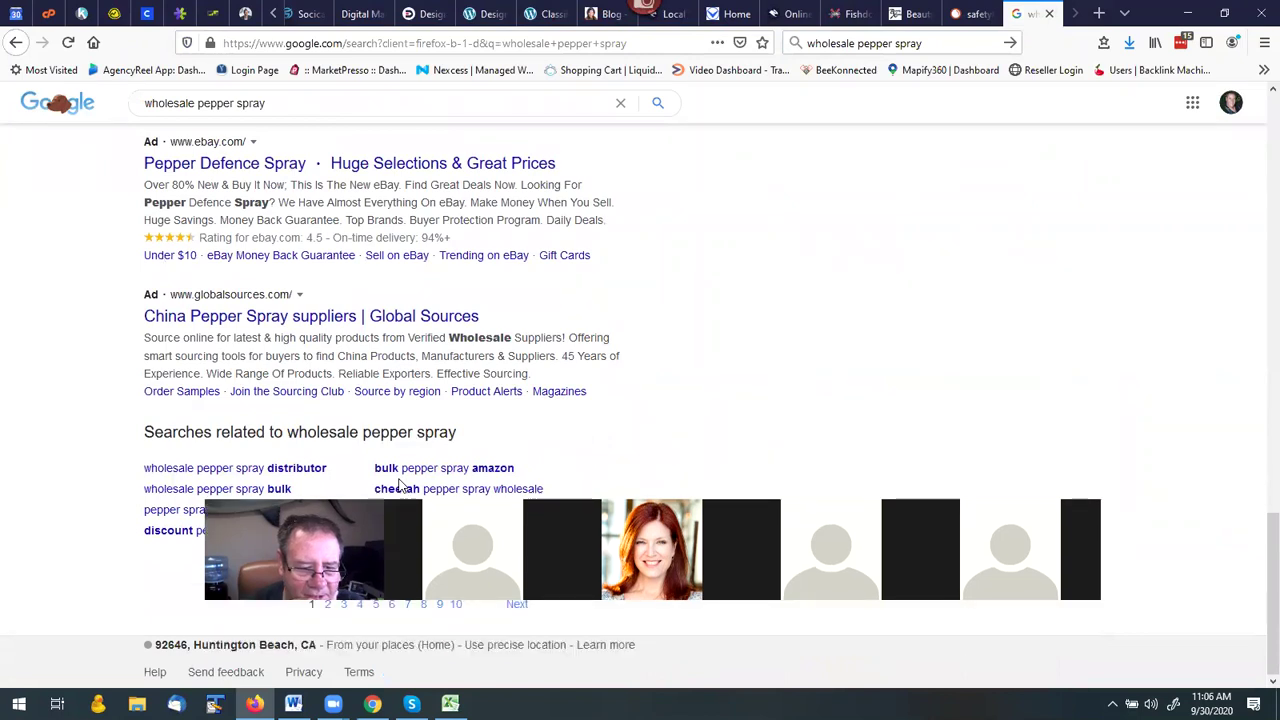
# Open page 2 of the 'wholesale pepper spray' results.
pyautogui.click(517, 605)
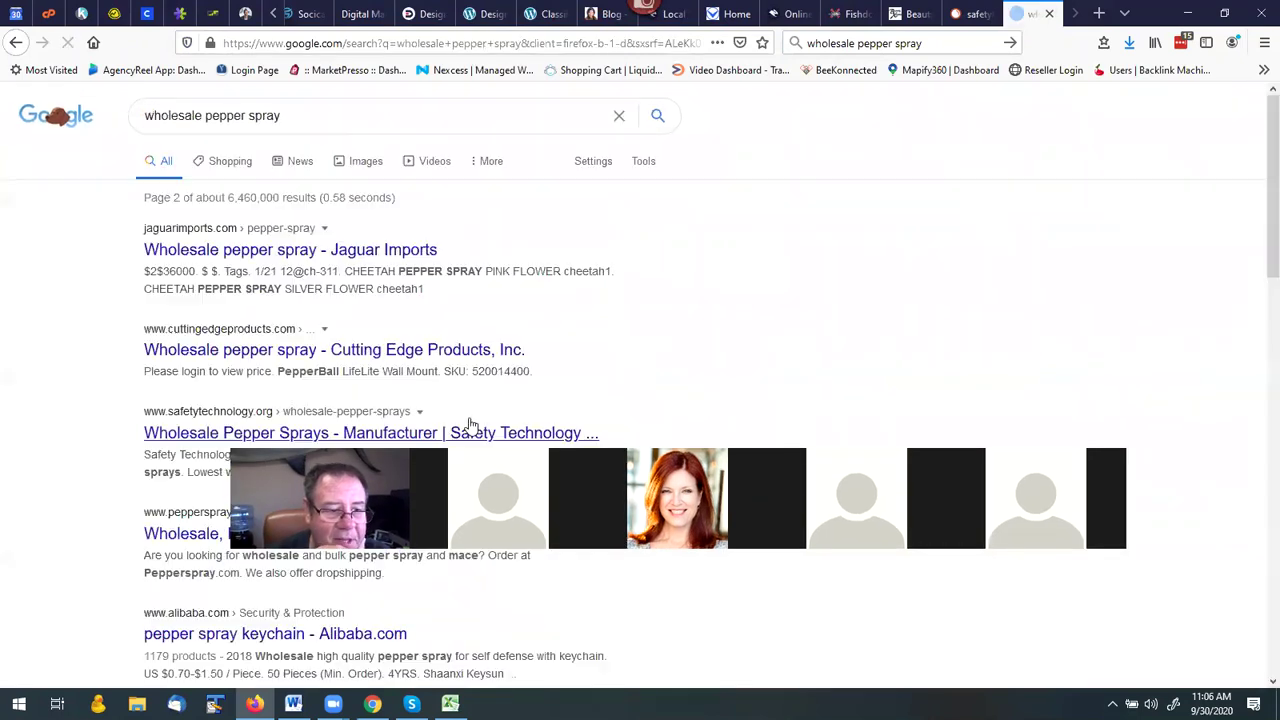
pyautogui.scroll(-1, 420, 334)
pyautogui.scroll(-2, 420, 333)
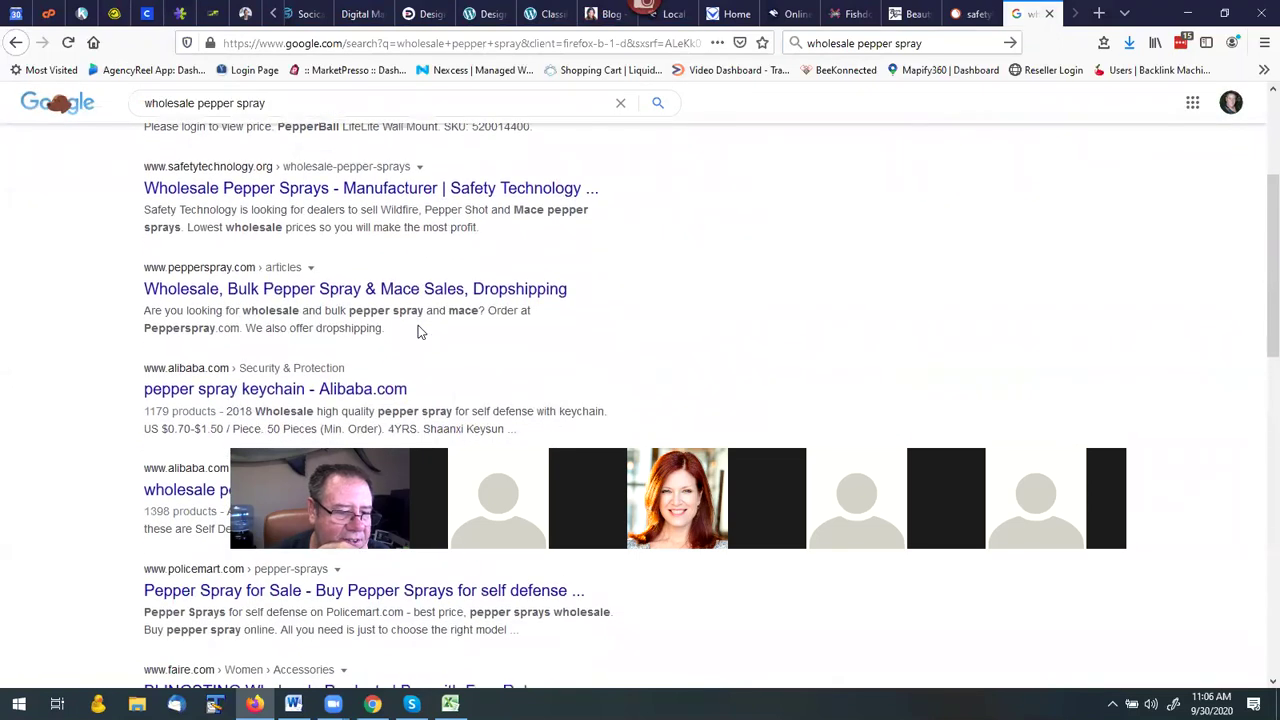
pyautogui.scroll(1, 418, 330)
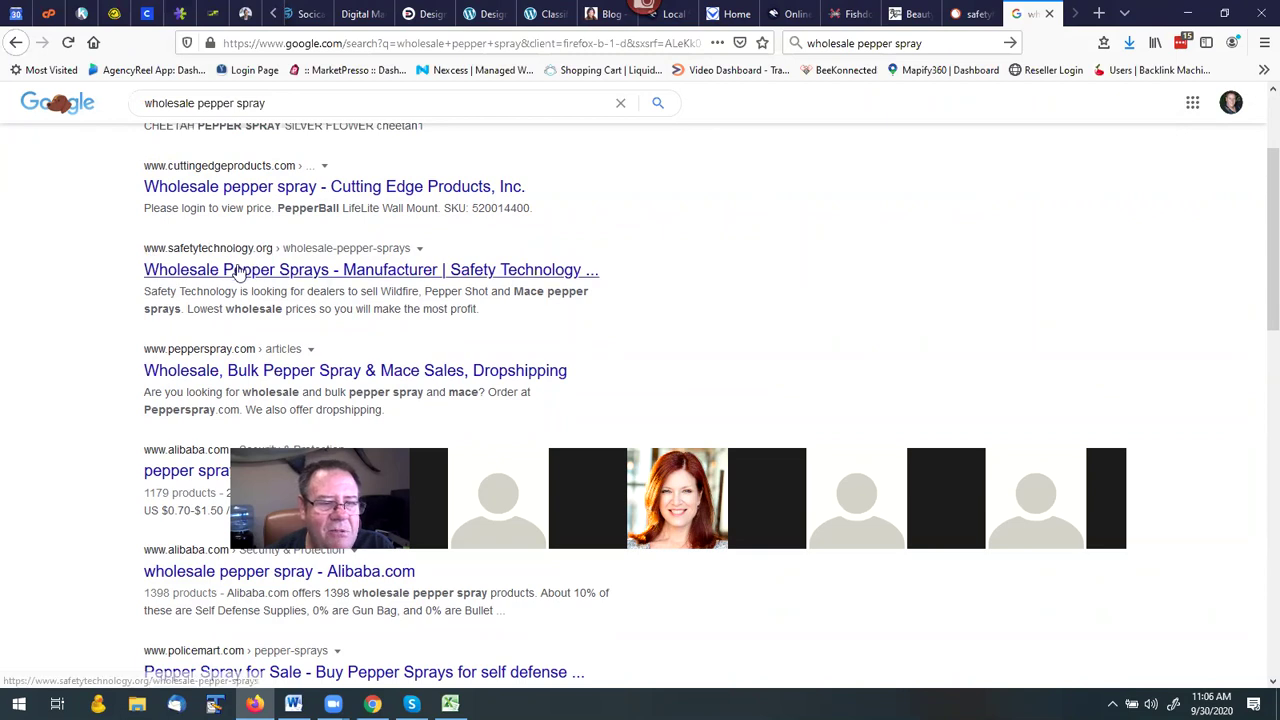
# Copy the 'wholesale pepper spray' query from Google's search box.
pyautogui.moveTo(267, 103); pyautogui.dragTo(146, 104)
pyautogui.rightClick(169, 106)
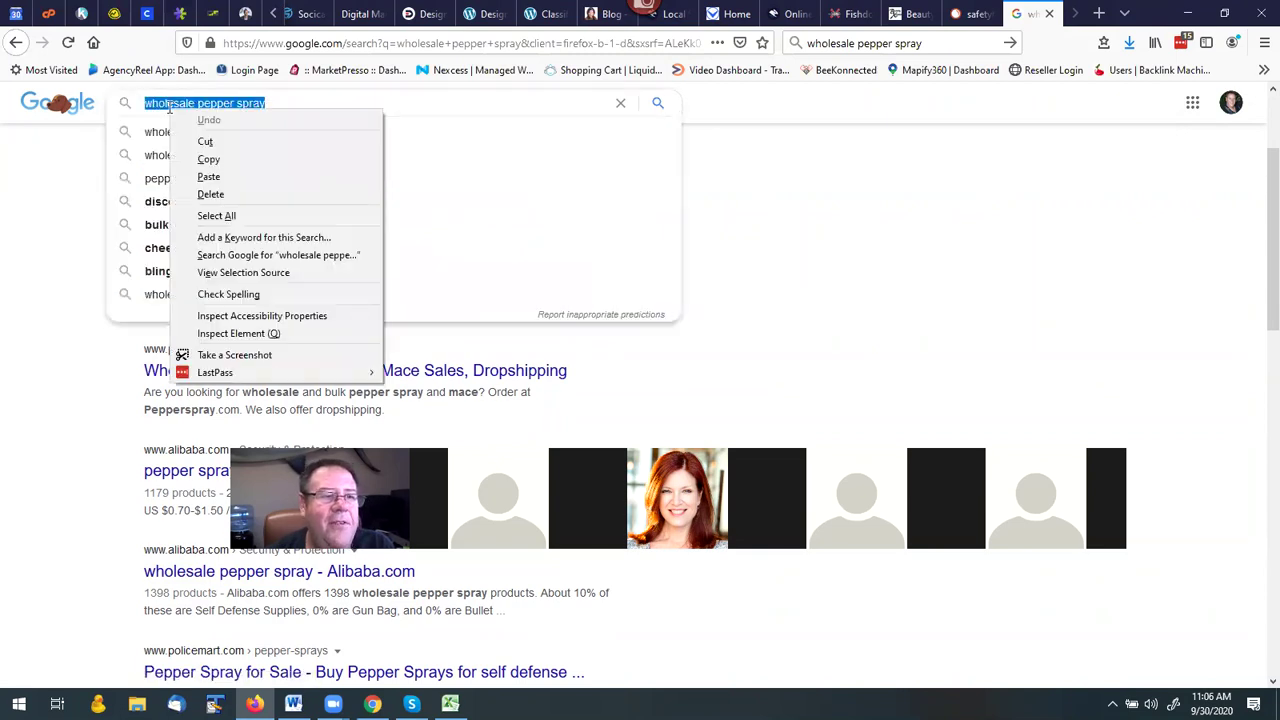
pyautogui.click(208, 159)
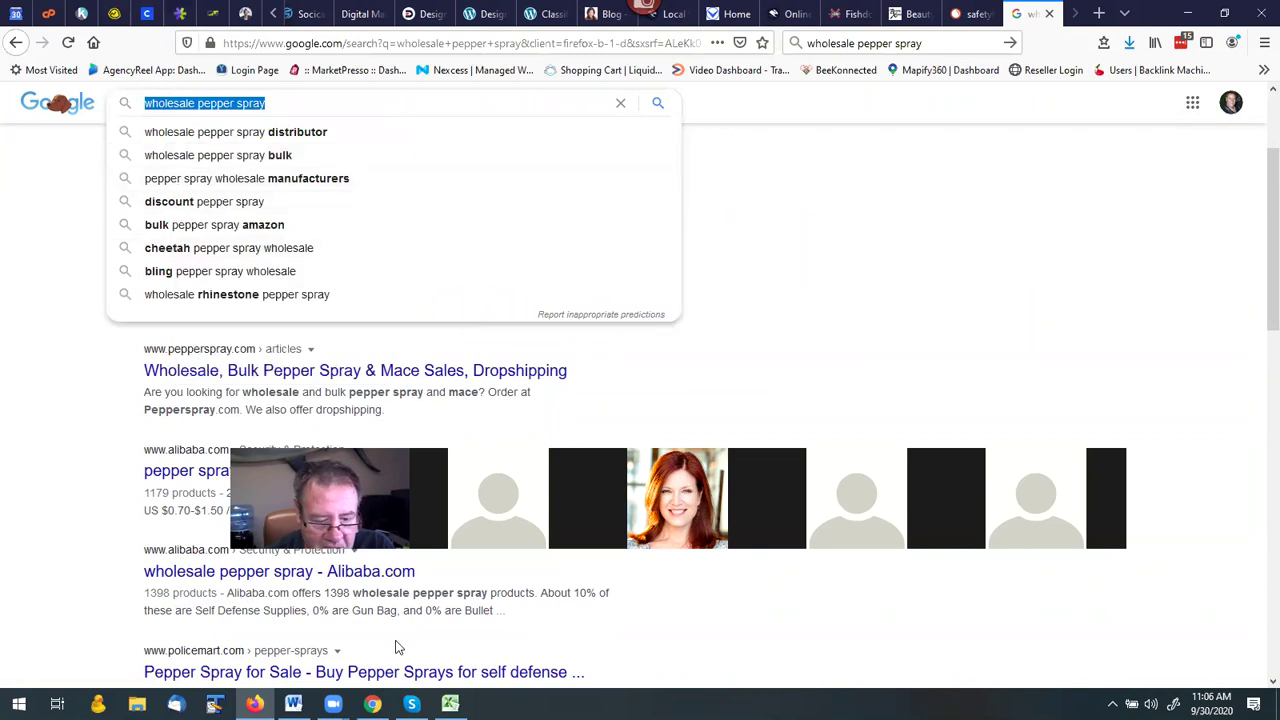
# Filter Site Pop's Agencies list by the agency's name until one Basic agency remains.
pyautogui.click(372, 703)
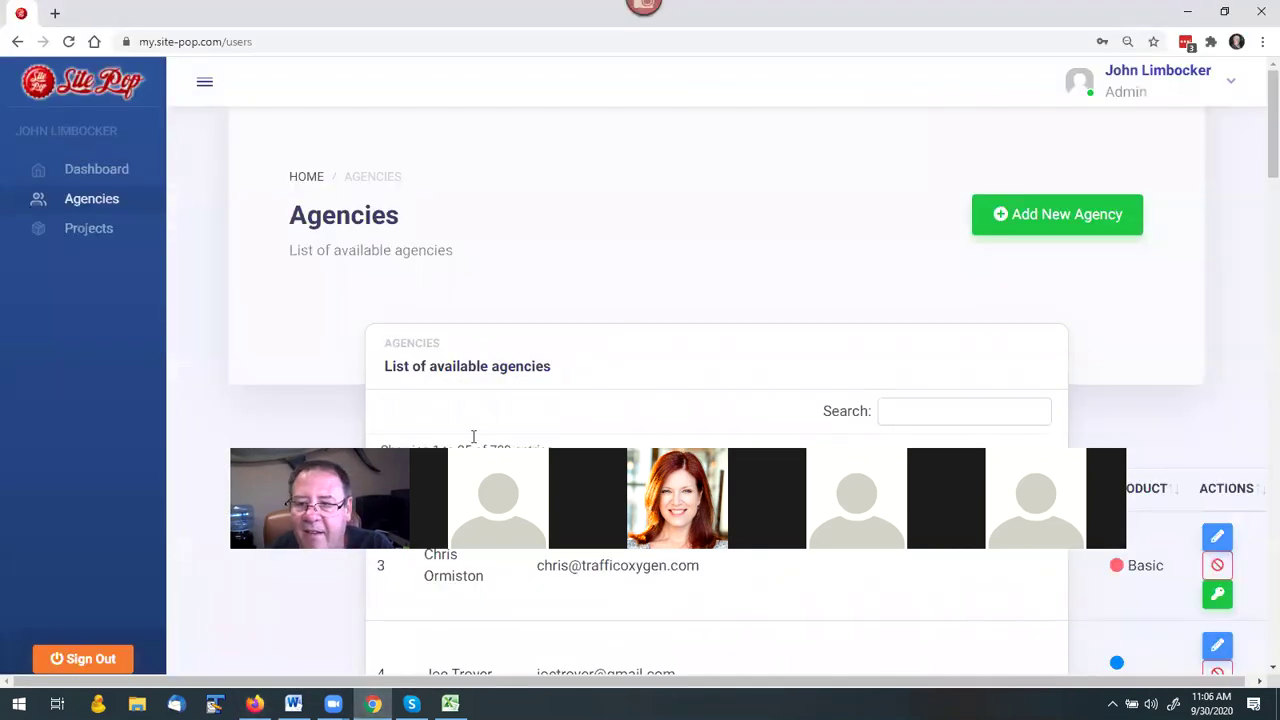
pyautogui.click(896, 415)
pyautogui.write('michael')
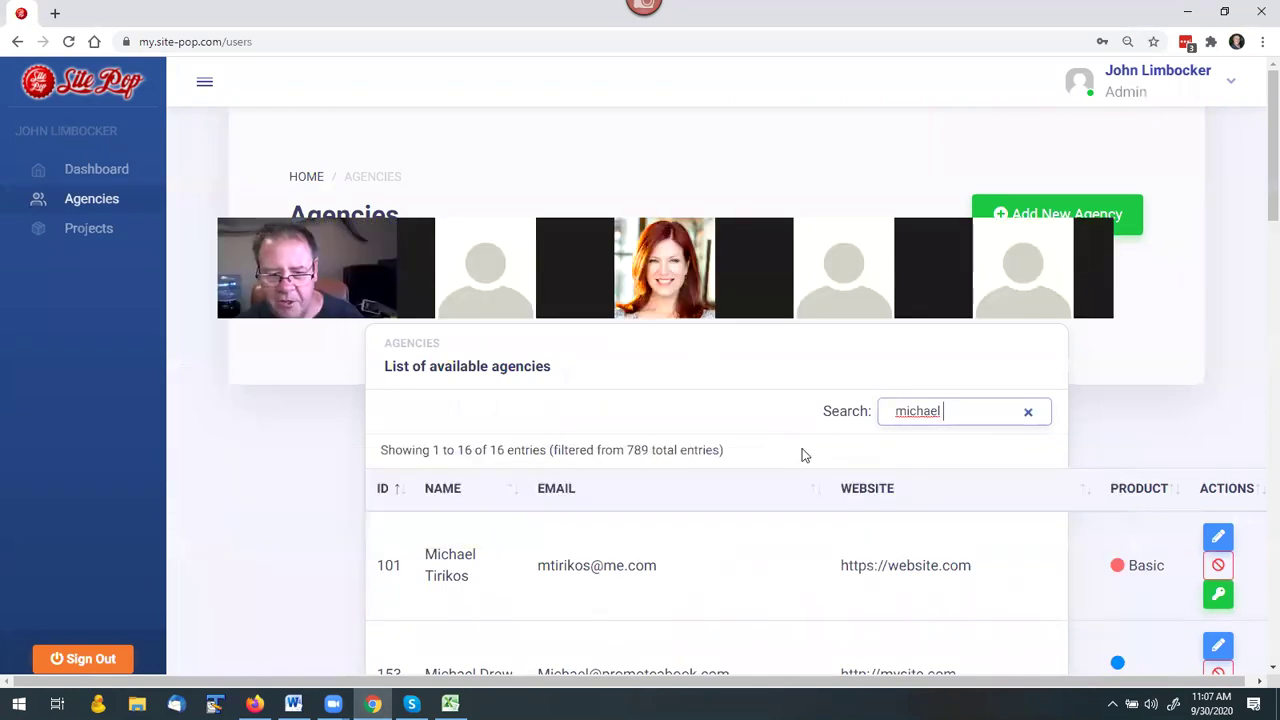
pyautogui.scroll(-1, 732, 426)
pyautogui.scroll(1, 732, 426)
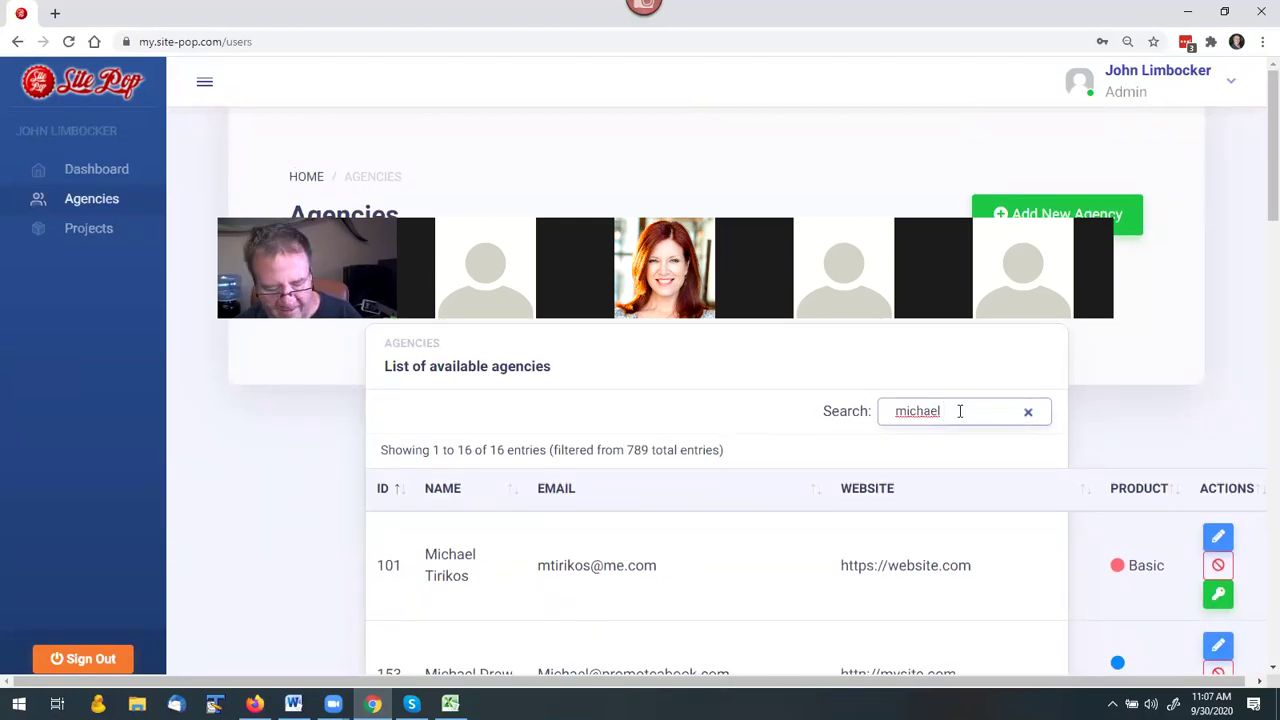
pyautogui.write('g')
pyautogui.scroll(-3, 789, 491)
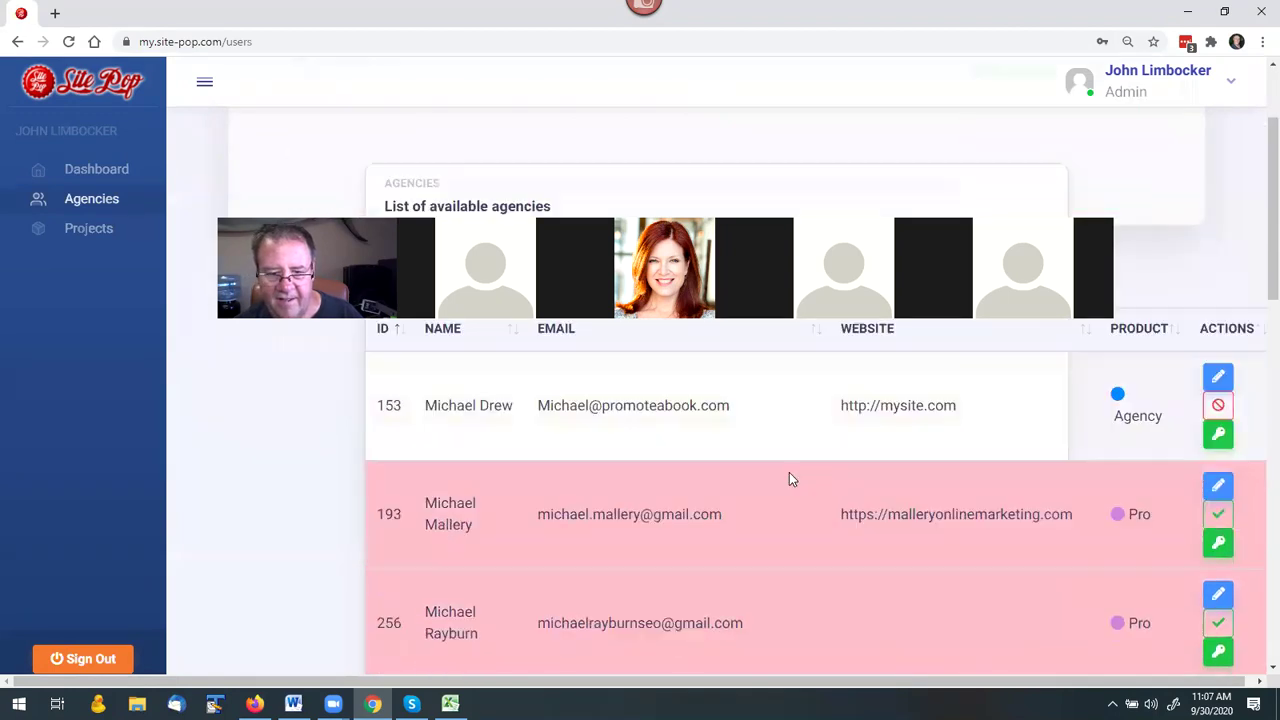
pyautogui.scroll(-5, 794, 474)
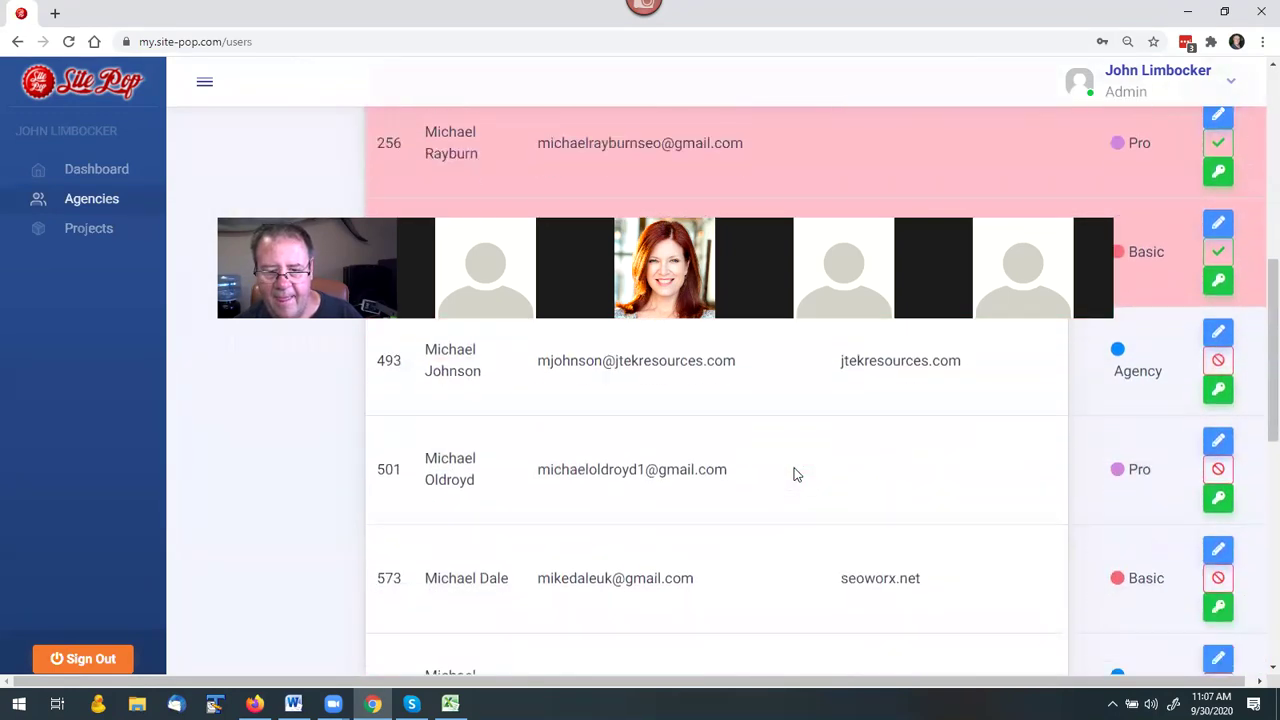
pyautogui.scroll(7, 794, 474)
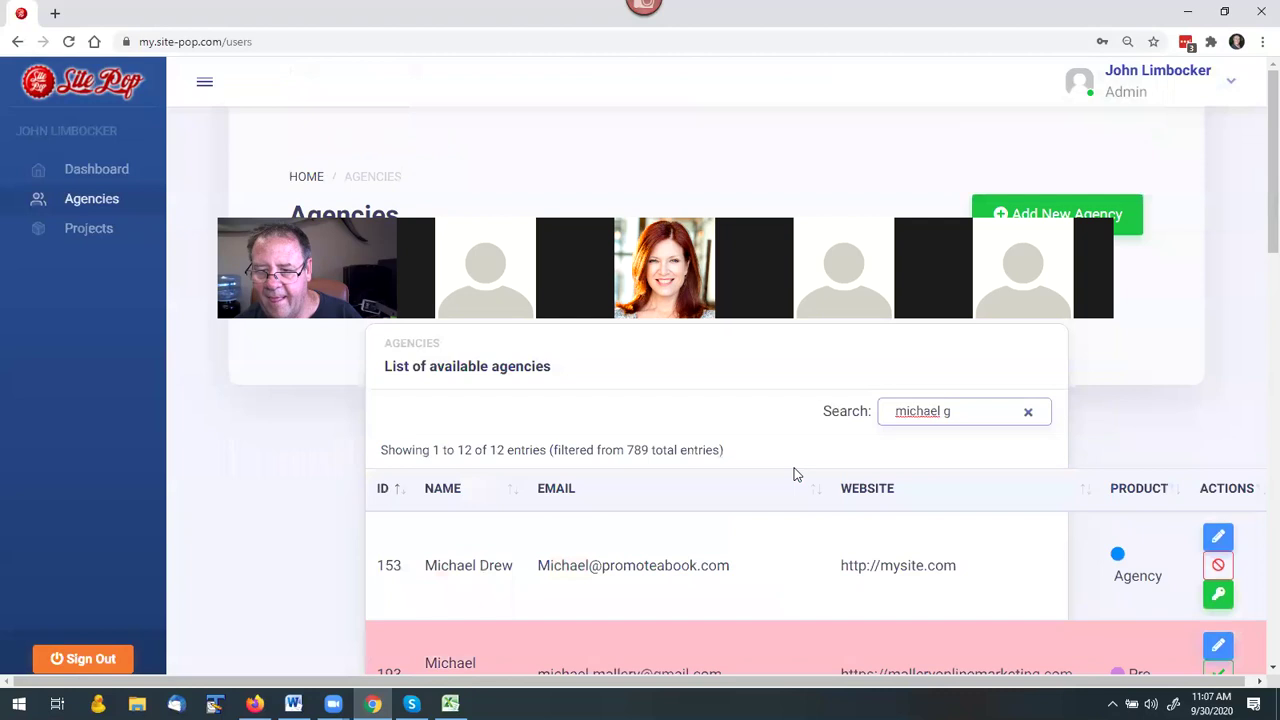
pyautogui.write('r')
pyautogui.scroll(-2, 790, 490)
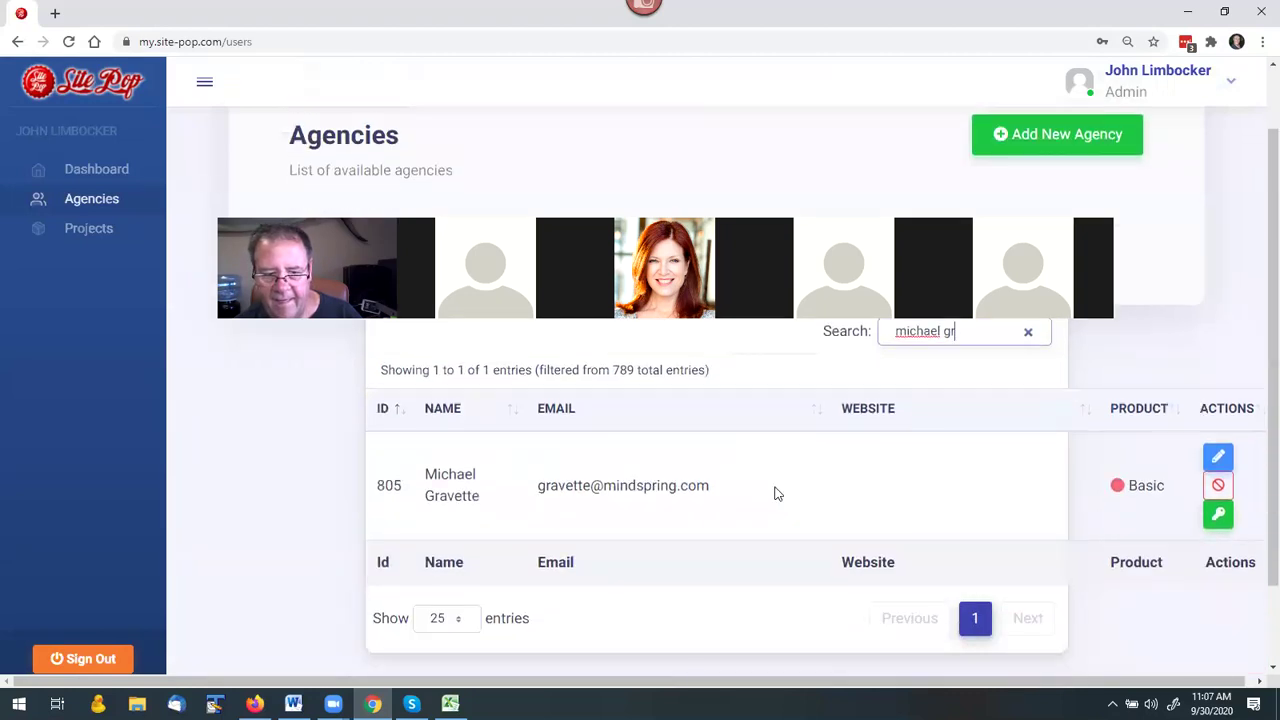
# Log in as the agency and review its dashboard: Basic, 1,500 granted, 500 allocated.
pyautogui.click(1216, 515)
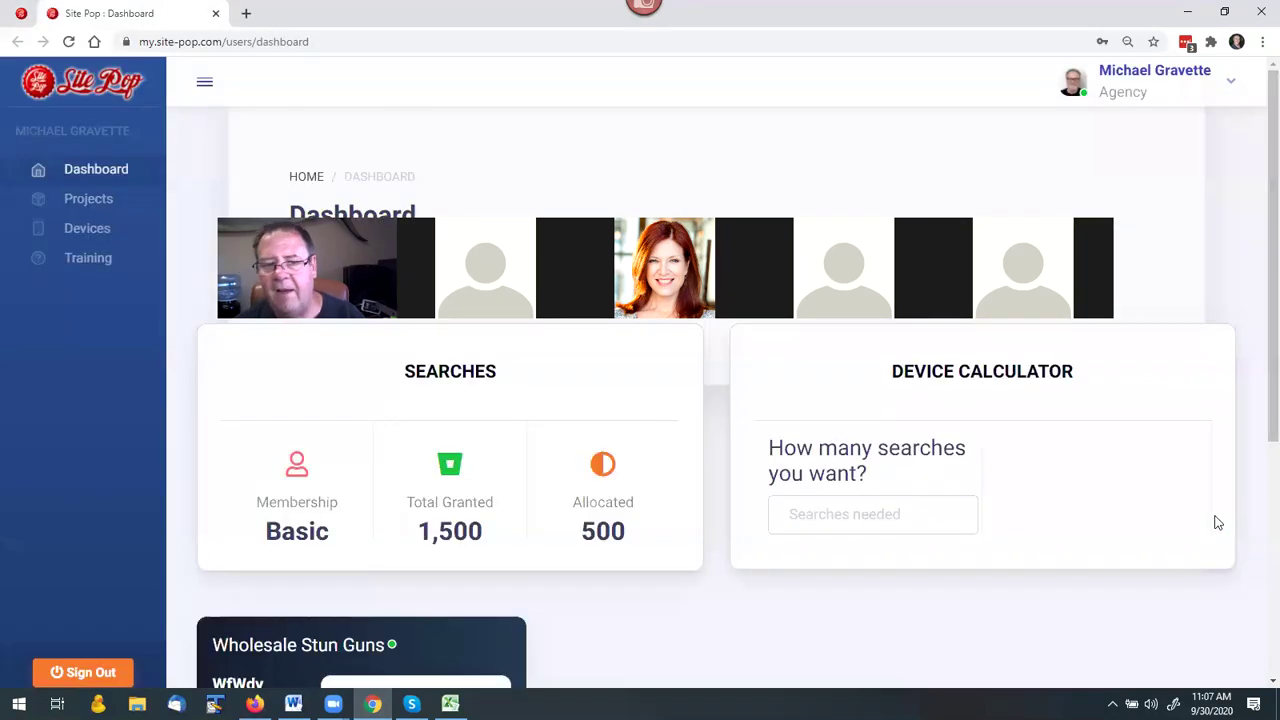
pyautogui.scroll(-2, 584, 484)
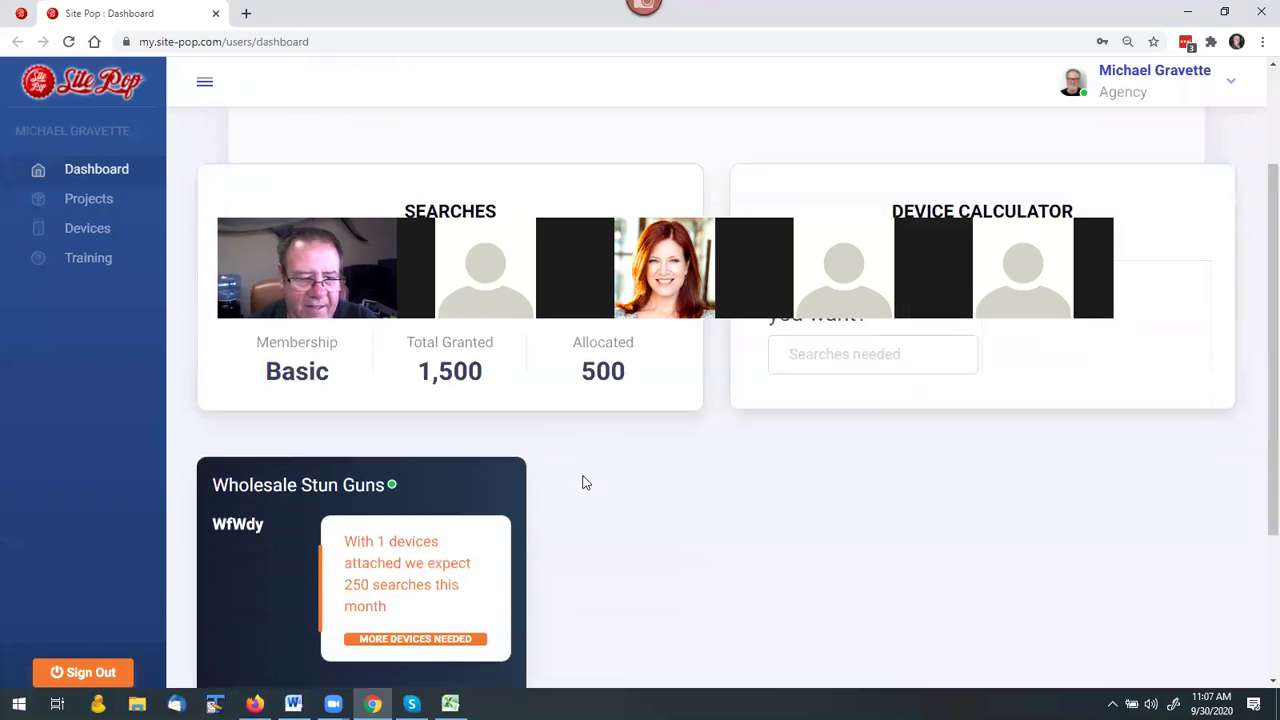
pyautogui.scroll(2, 600, 470)
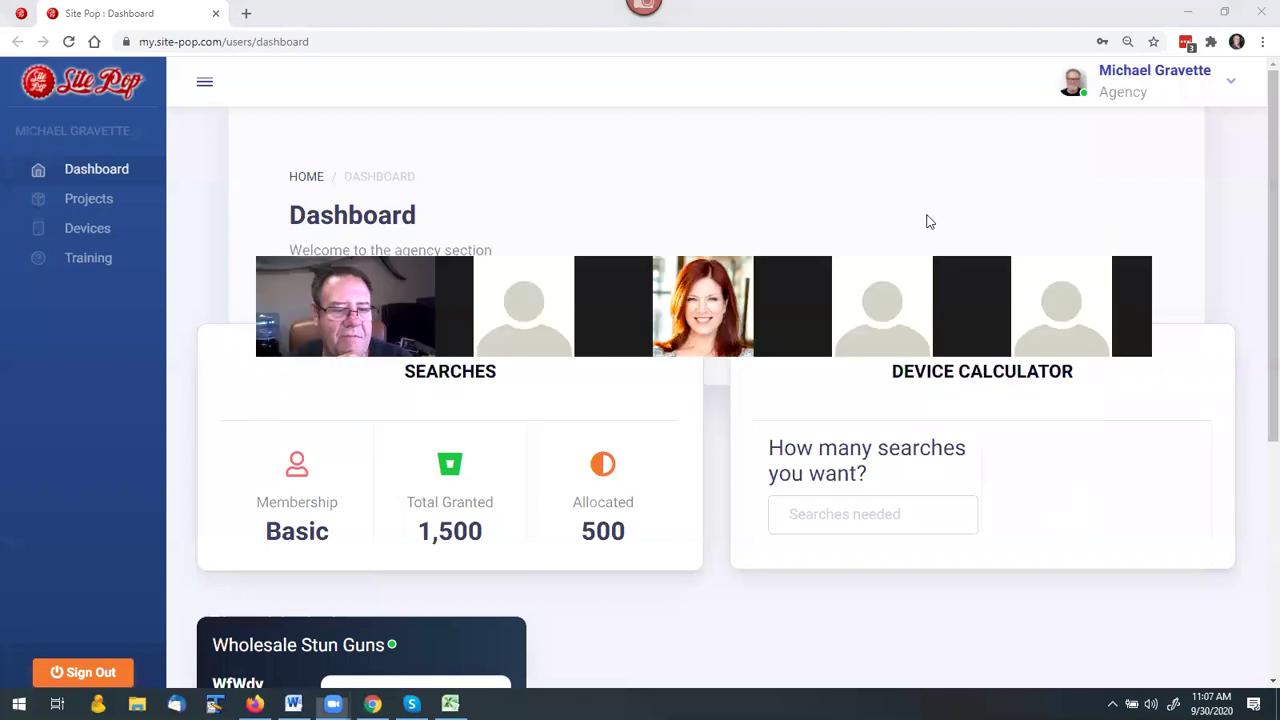
pyautogui.scroll(-4, 554, 530)
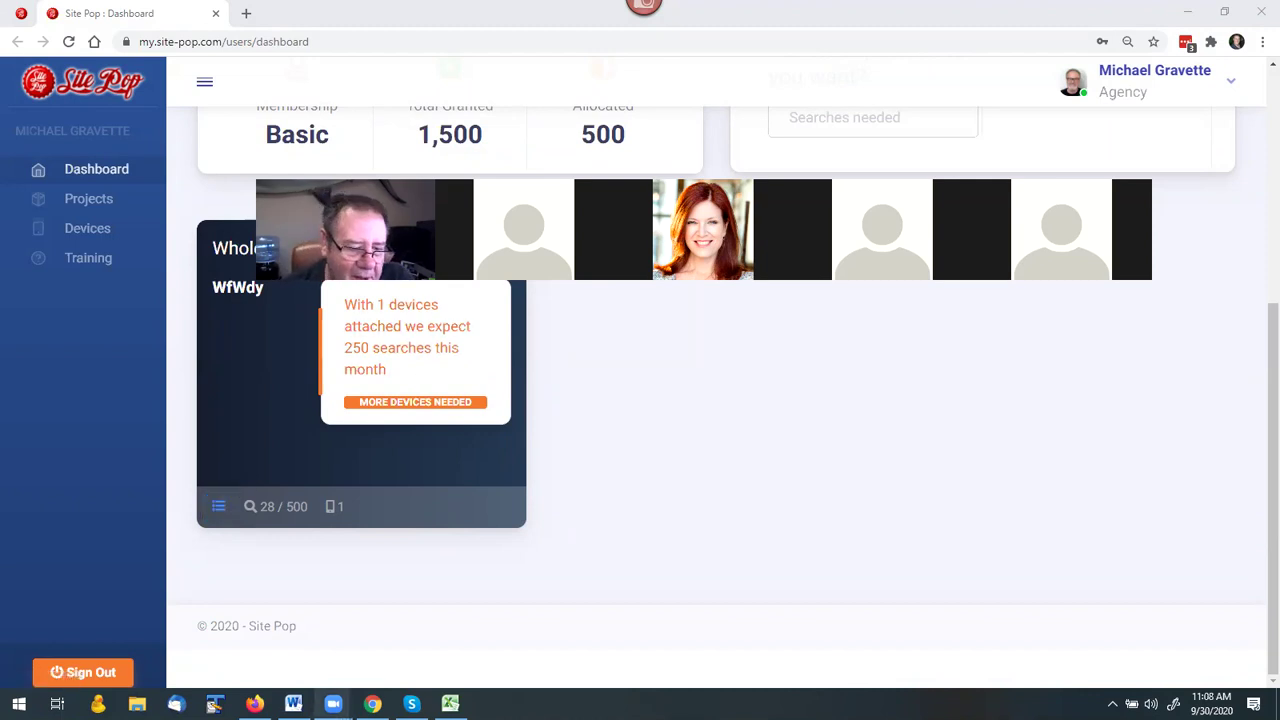
# Review the safetytechnology.org keyword results, then bring up the Site Pop dashboard showing the 250-search device warning.
pyautogui.click(255, 703)
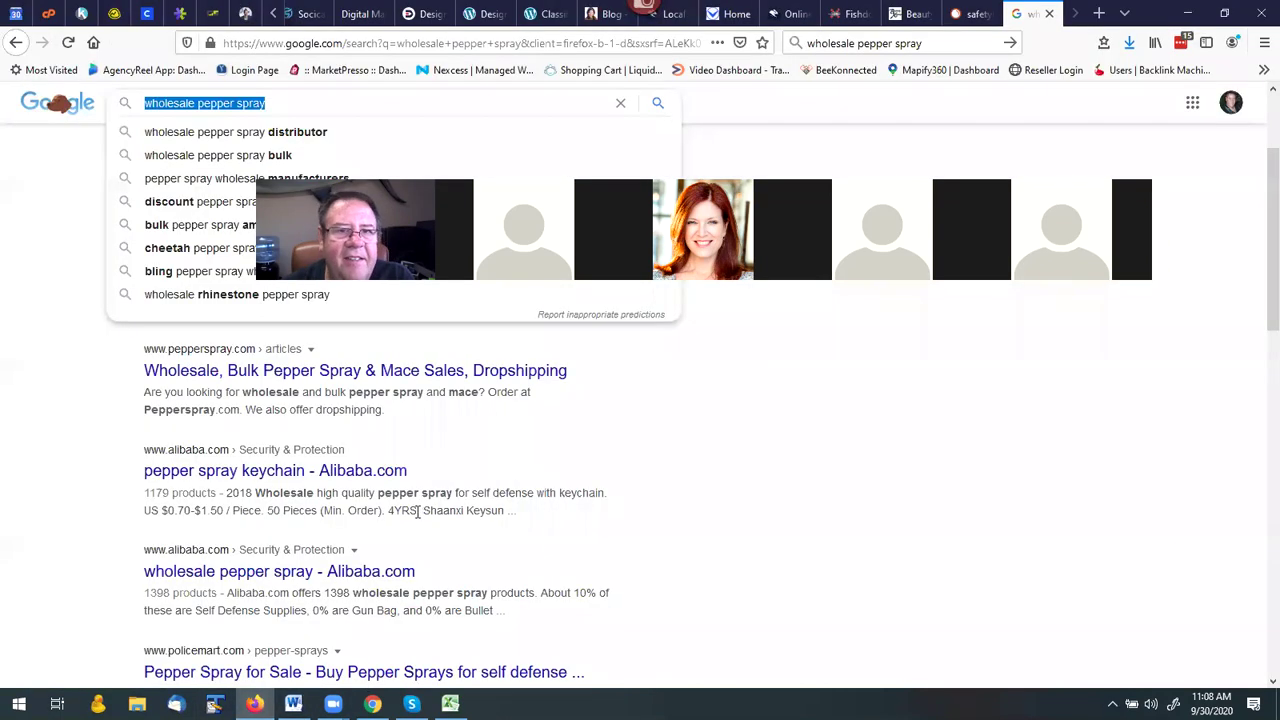
pyautogui.click(990, 12)
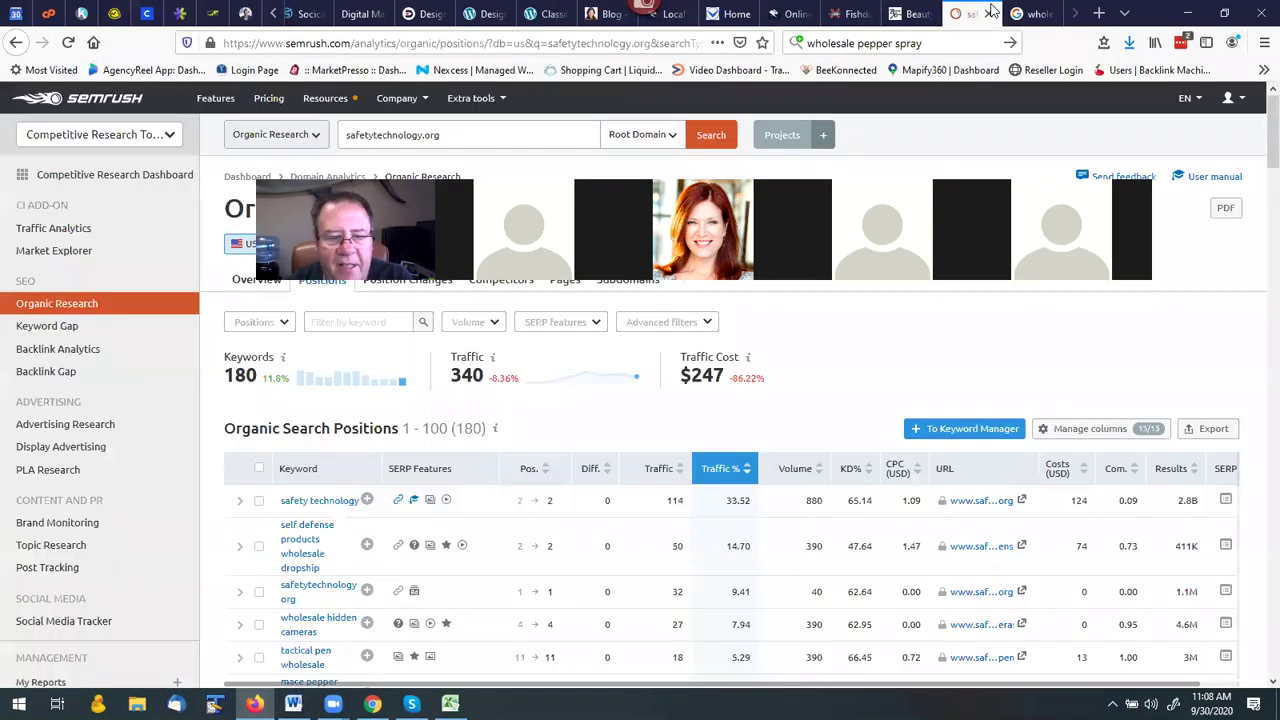
pyautogui.scroll(-3, 550, 430)
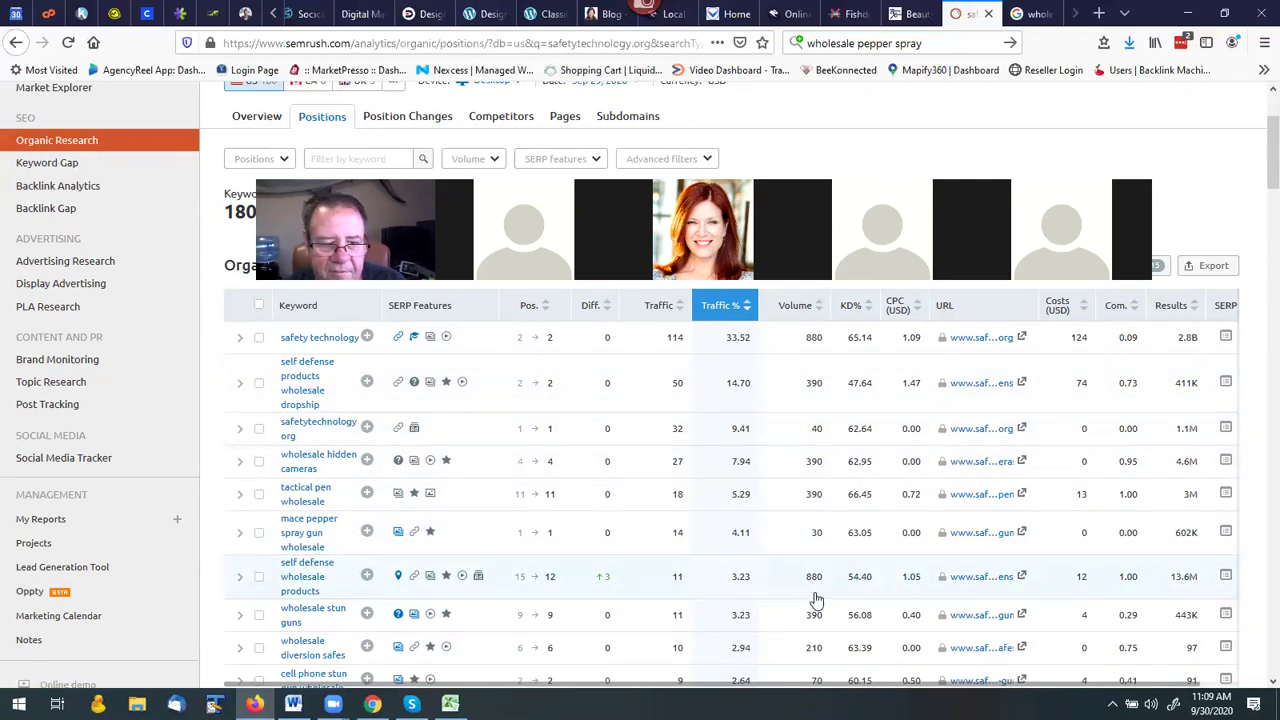
pyautogui.scroll(-1, 815, 602)
pyautogui.scroll(-2, 815, 600)
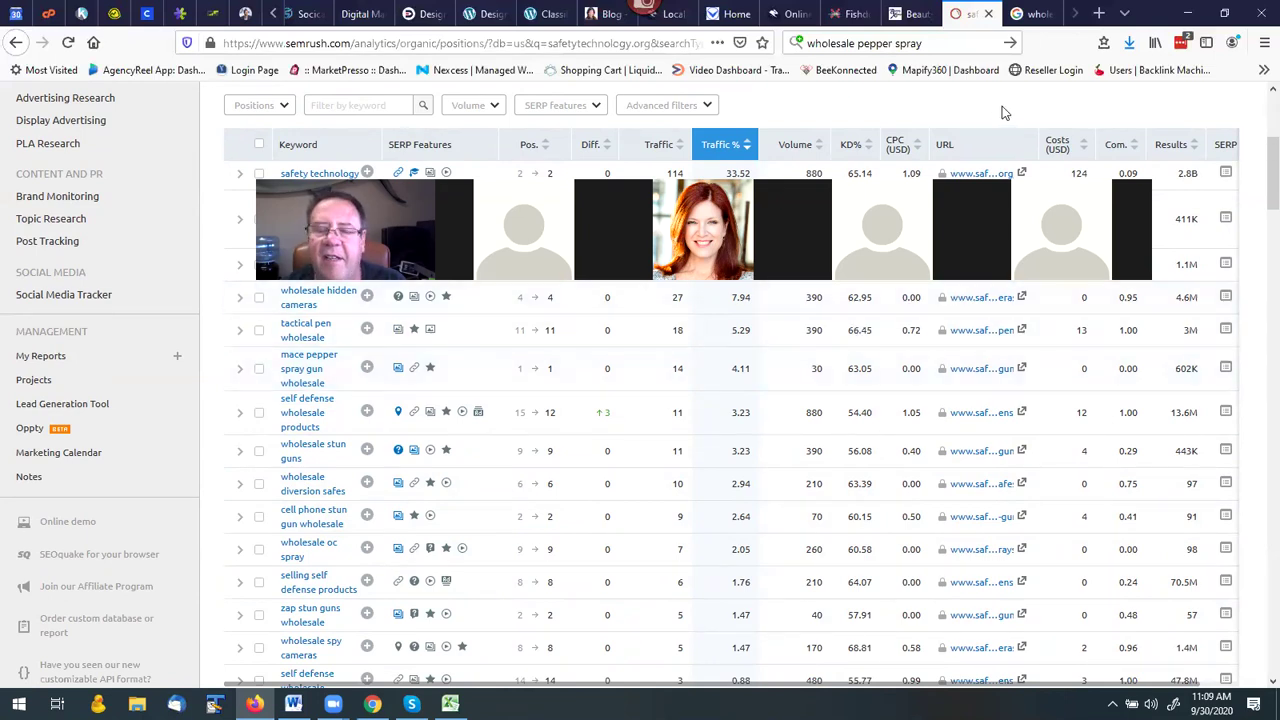
pyautogui.click(372, 703)
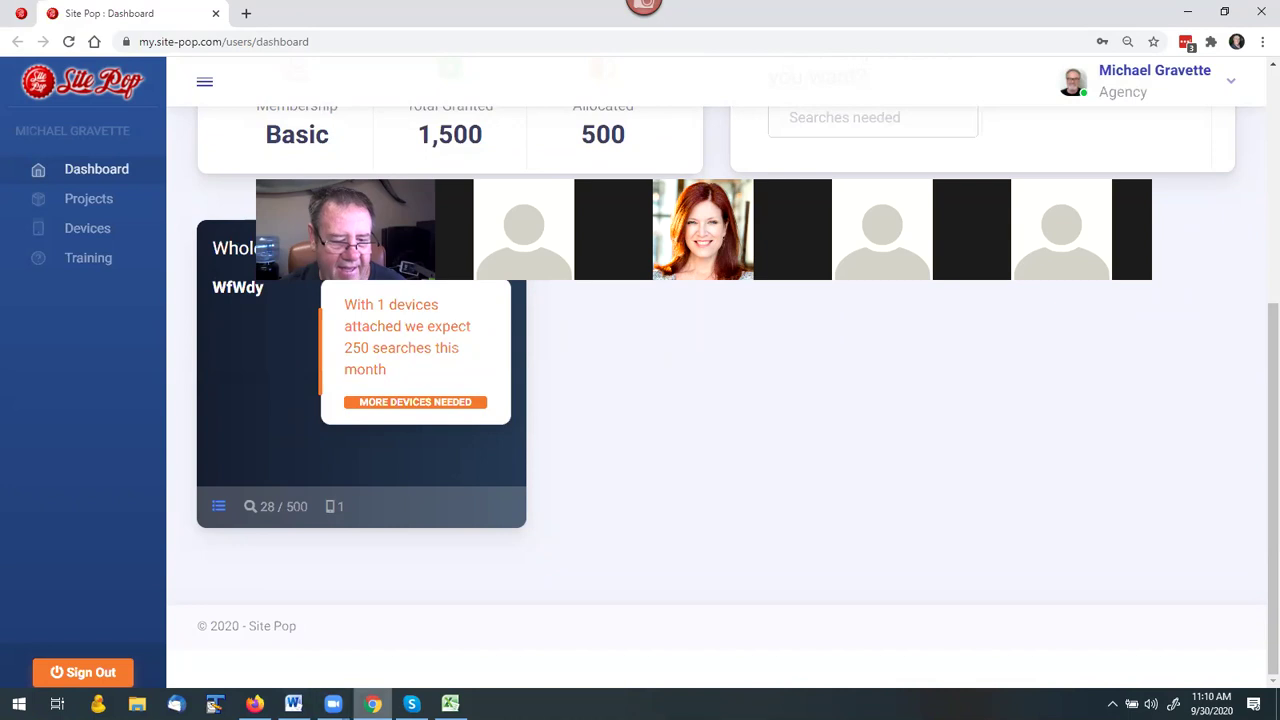
# Replace the domain in the SEMrush search bar with 'wholesale pepper spray' and run the keyword search.
pyautogui.click(254, 704)
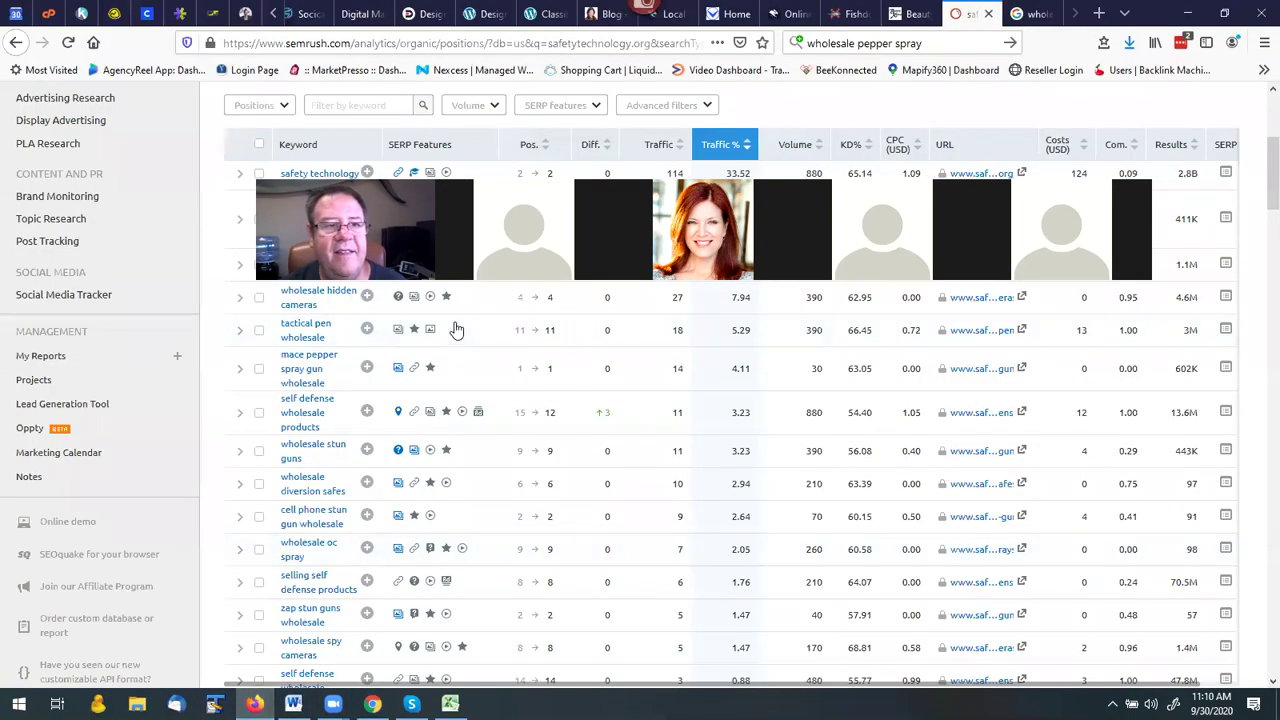
pyautogui.scroll(3, 352, 155)
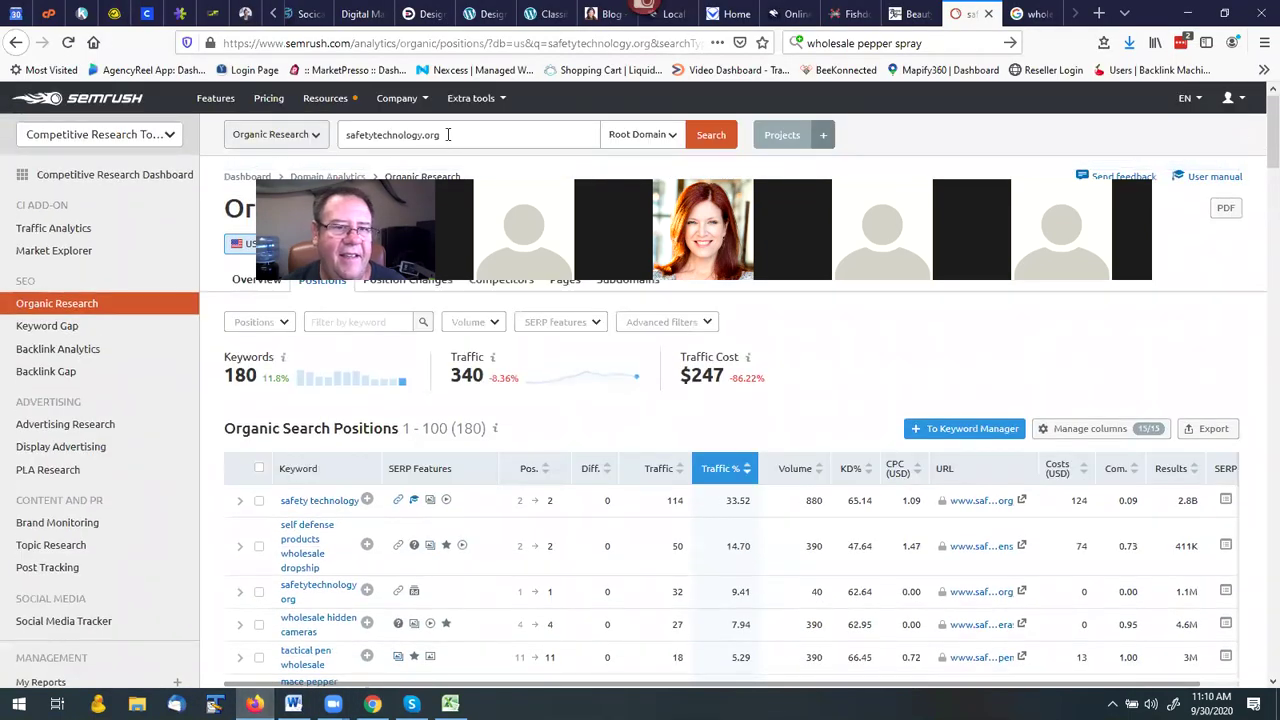
pyautogui.moveTo(445, 134); pyautogui.dragTo(309, 147)
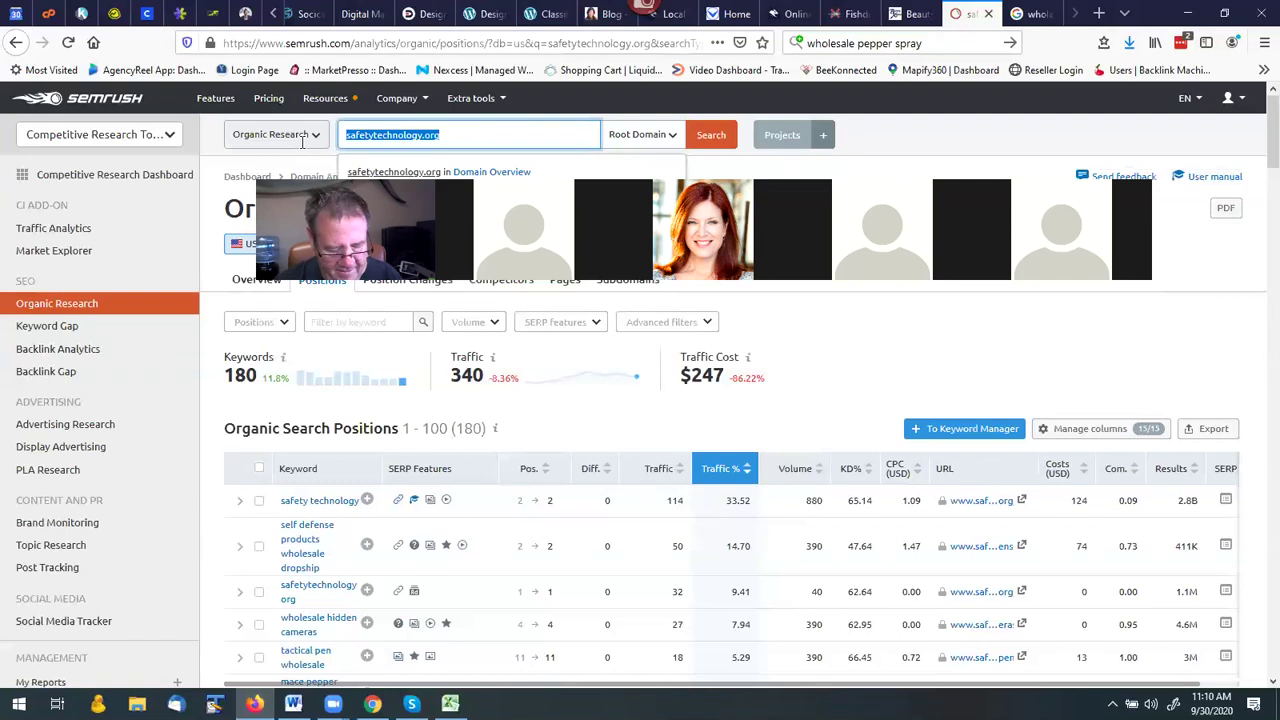
pyautogui.write('wholesal')
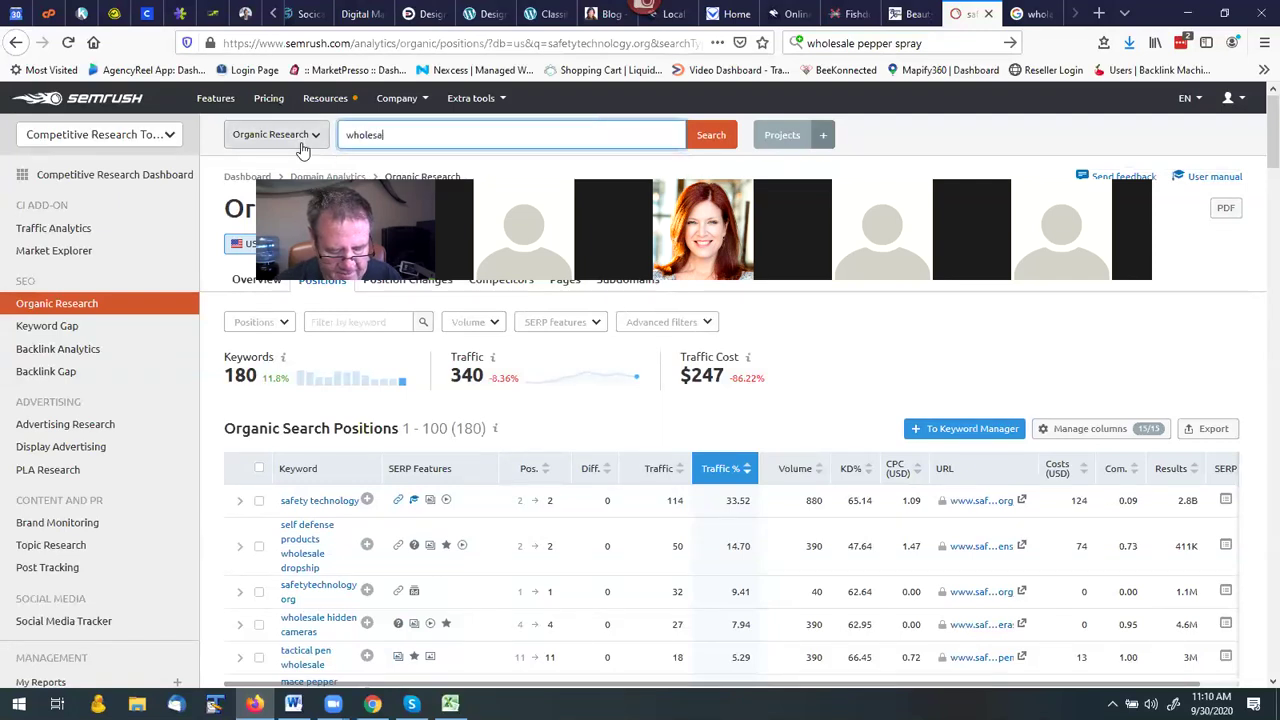
pyautogui.write('e peppe')
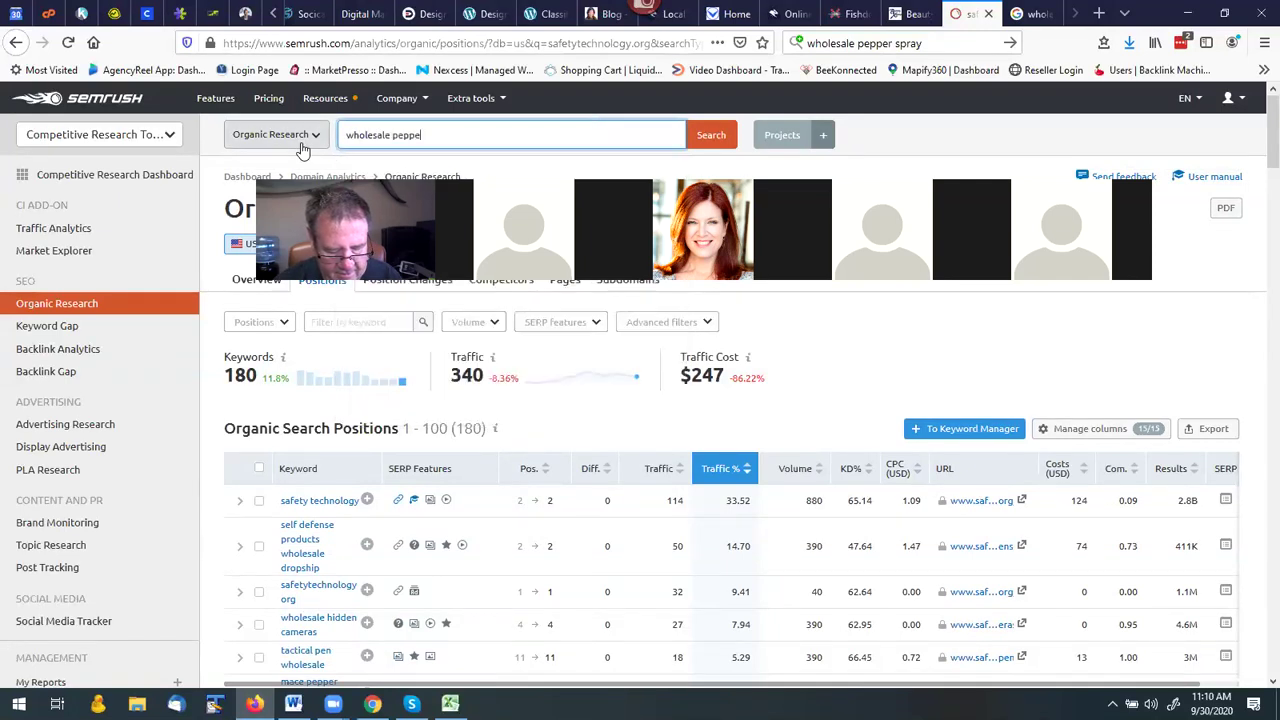
pyautogui.write('r spray')
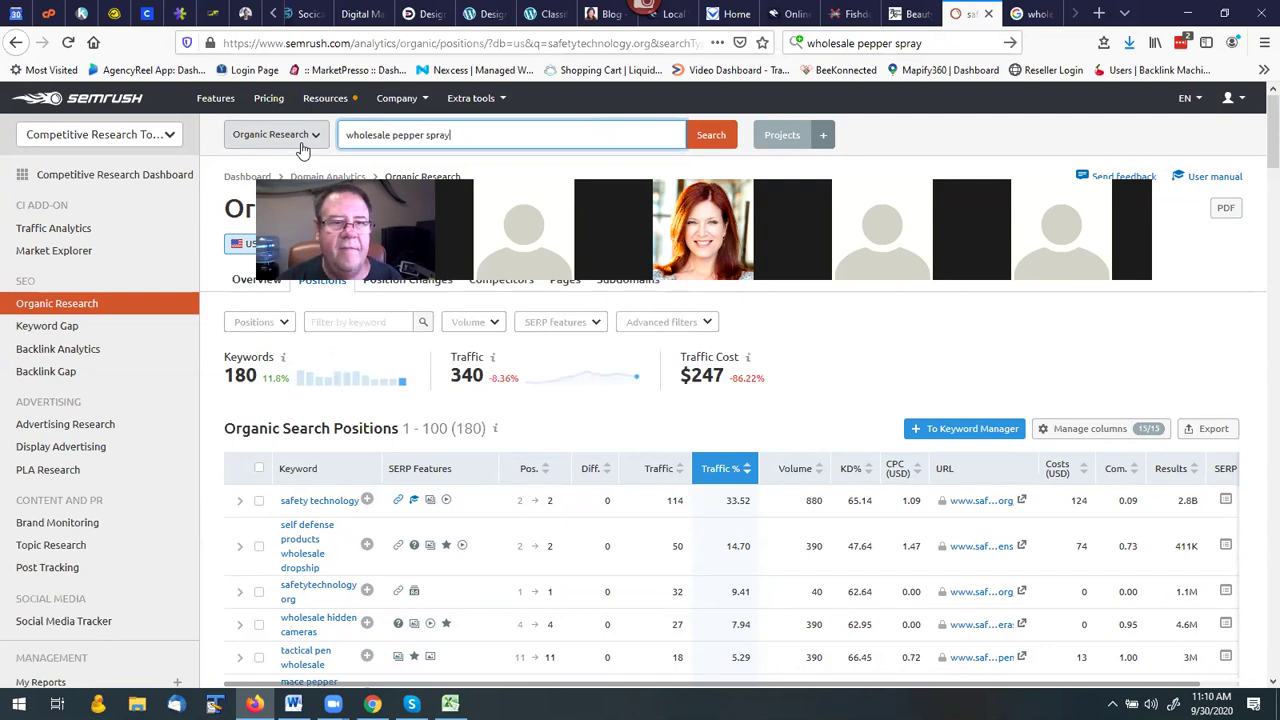
pyautogui.press('Return')
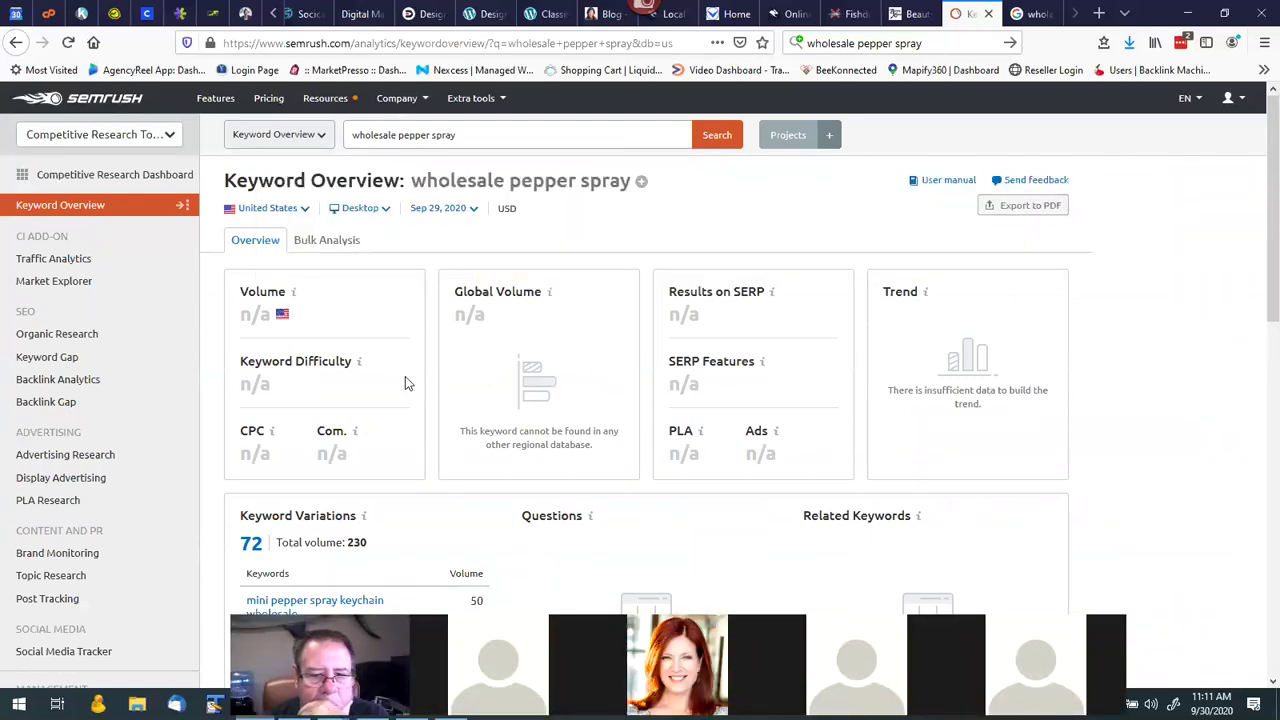
pyautogui.scroll(-3, 405, 376)
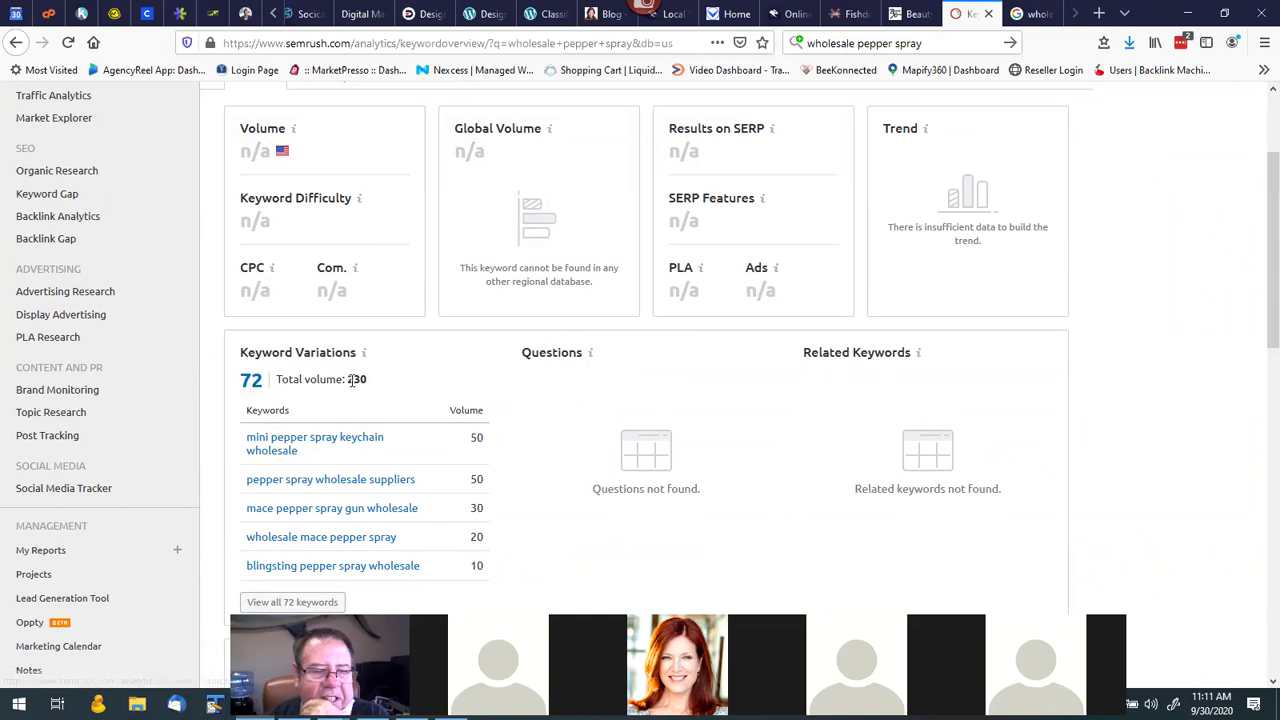
pyautogui.moveTo(348, 381); pyautogui.dragTo(372, 383)
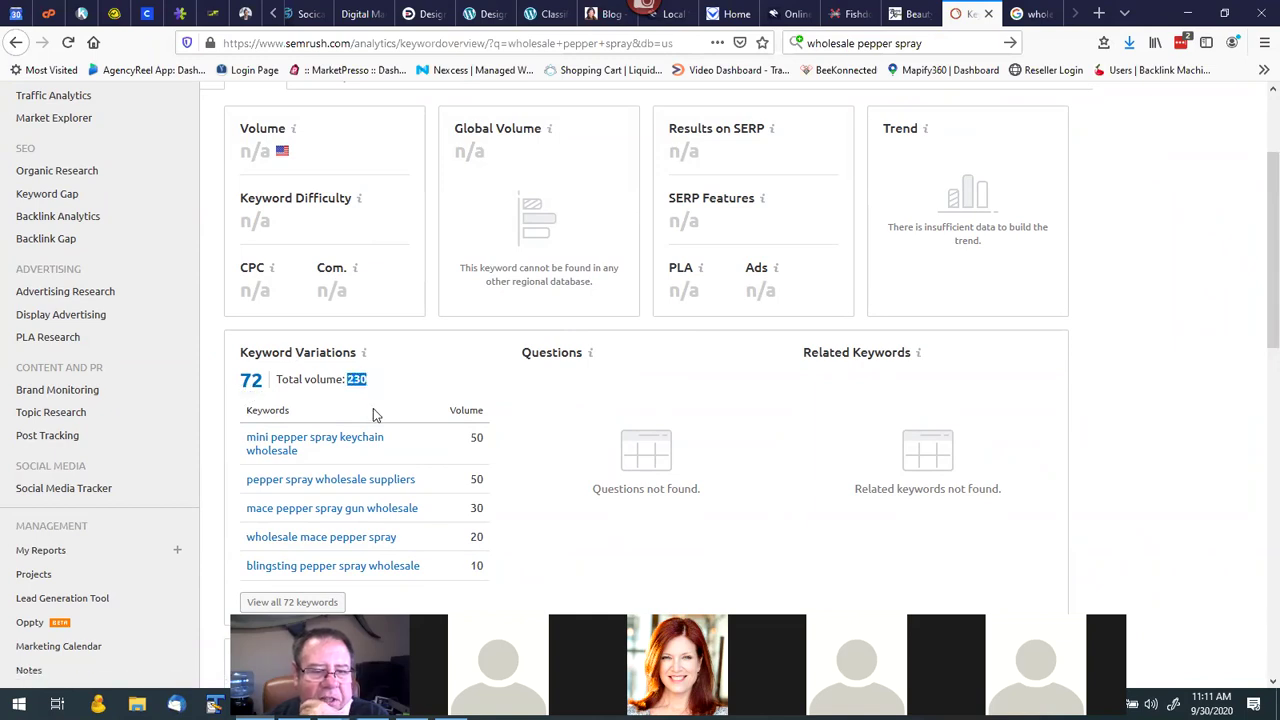
pyautogui.scroll(-1, 380, 410)
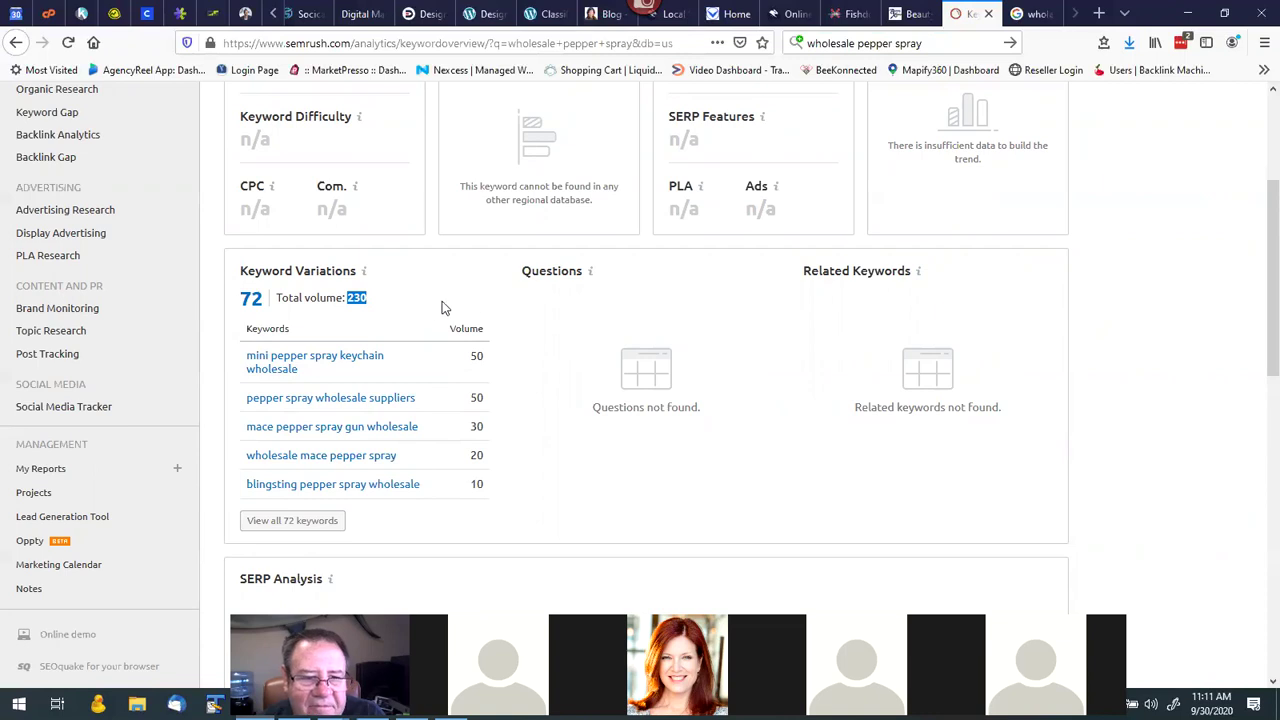
pyautogui.scroll(3, 485, 314)
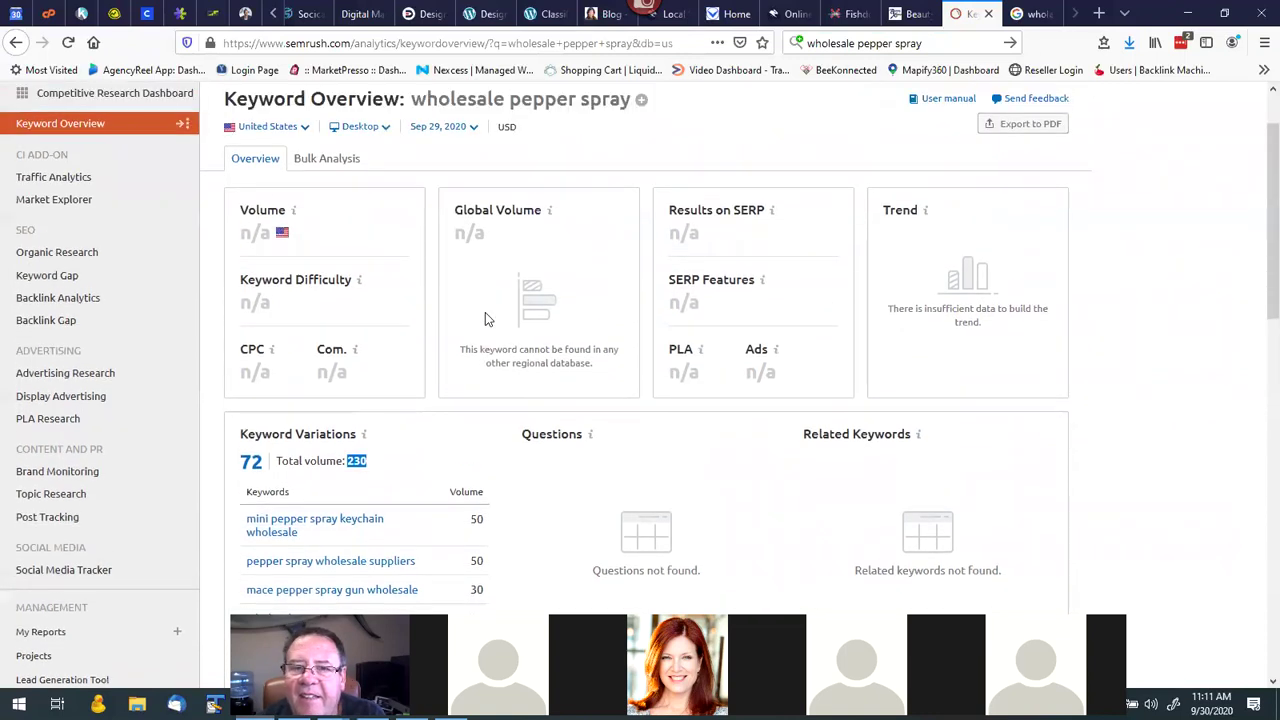
pyautogui.scroll(-1, 489, 400)
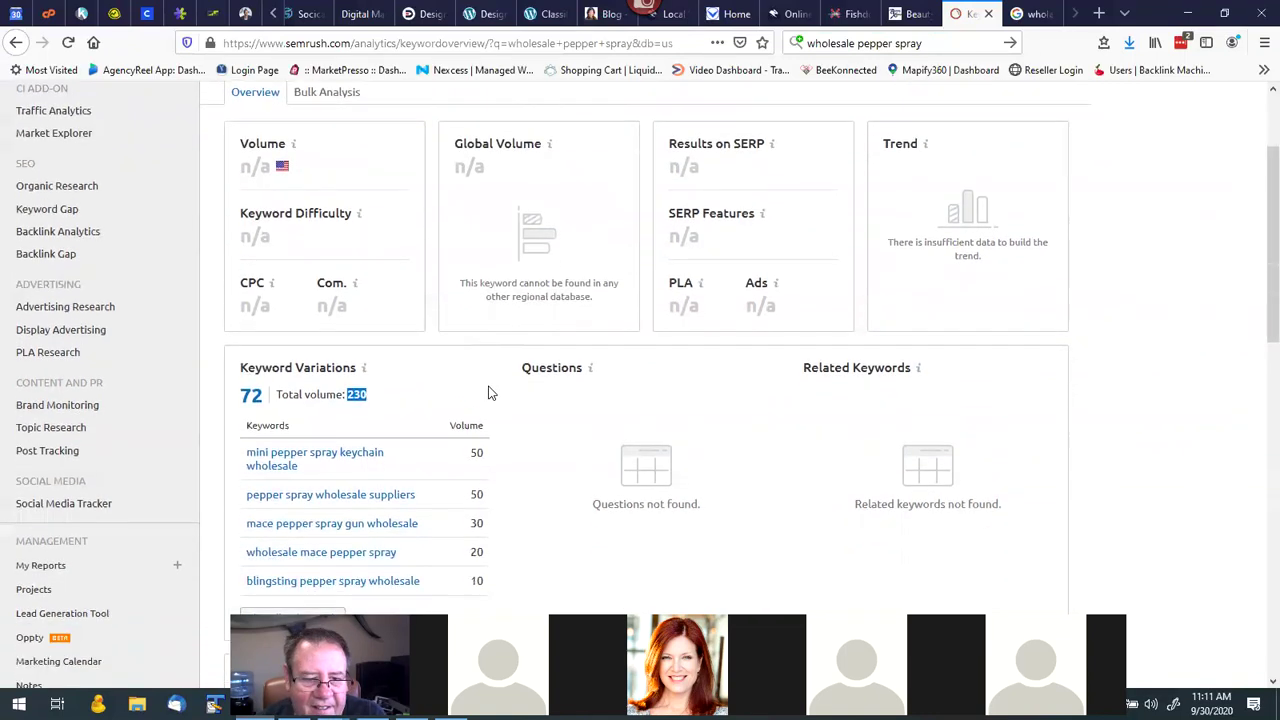
pyautogui.scroll(-3, 489, 393)
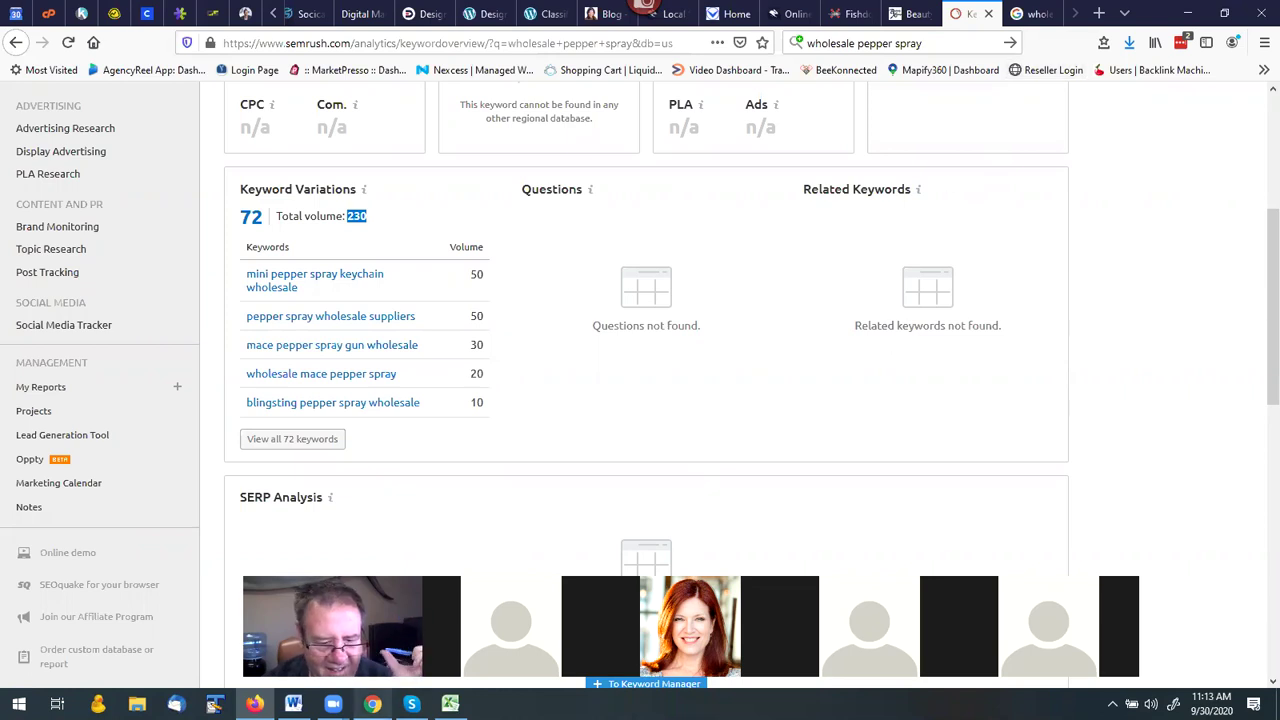
# Return to the Site Pop dashboard showing the Wholesale Stun Guns project at 28/500 searches.
pyautogui.click(372, 704)
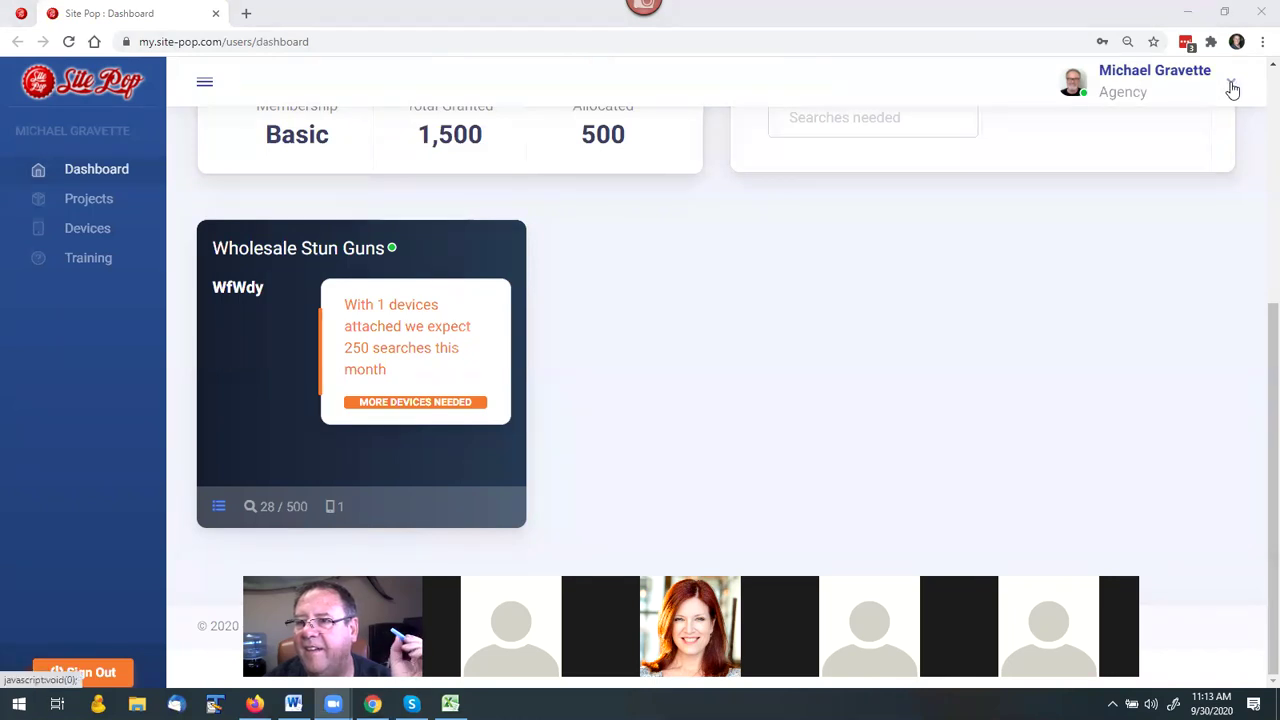
# Log out of the Site Pop agency account and sign back in with the saved admin credentials.
pyautogui.click(1232, 89)
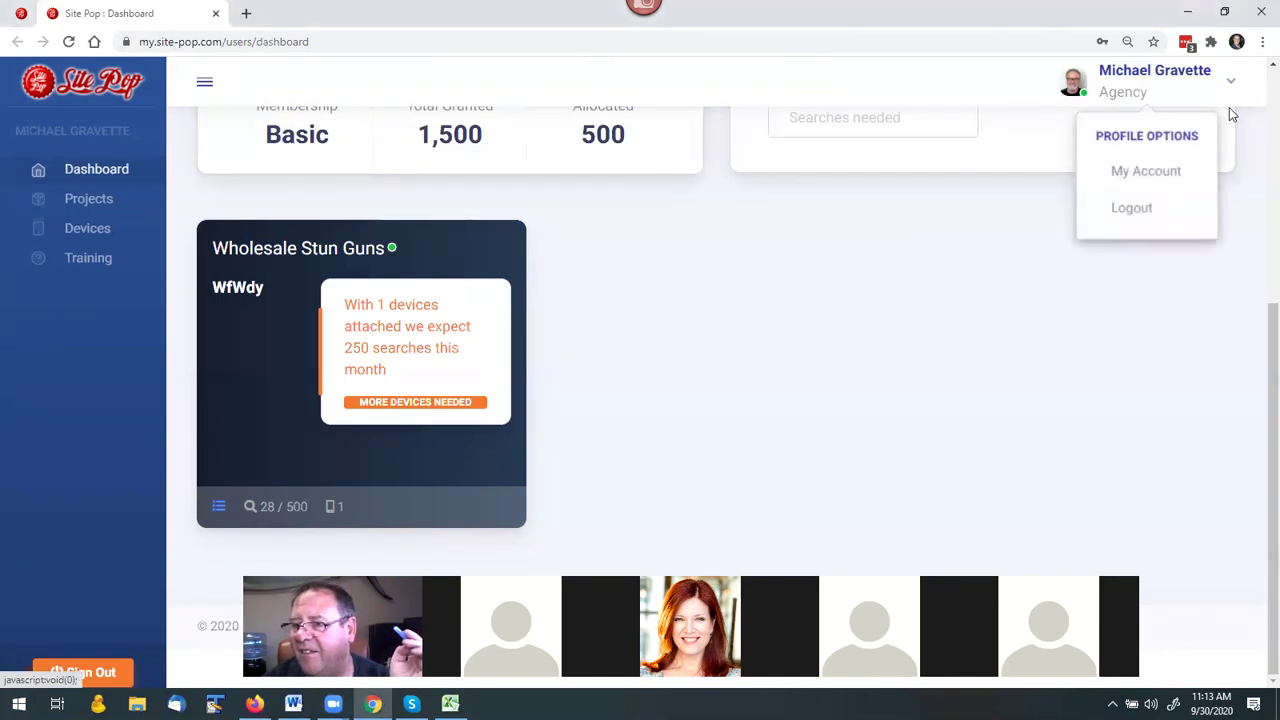
pyautogui.click(1135, 216)
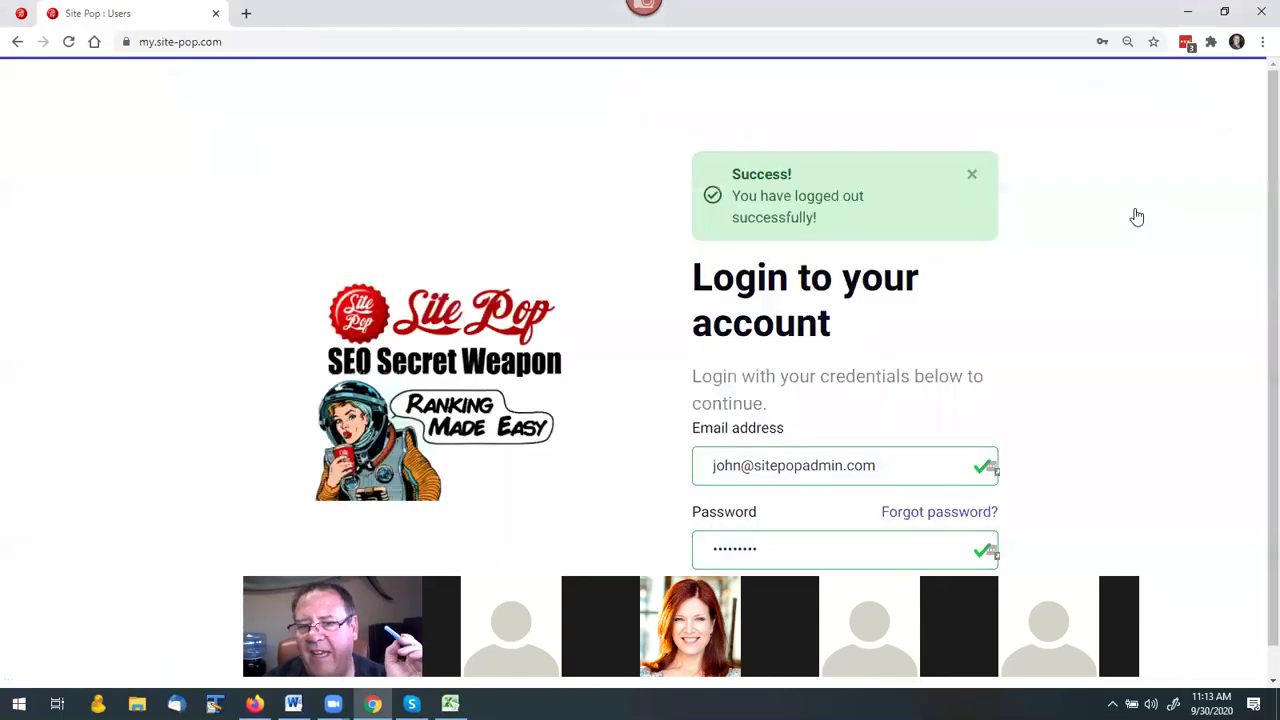
pyautogui.scroll(-1, 1135, 322)
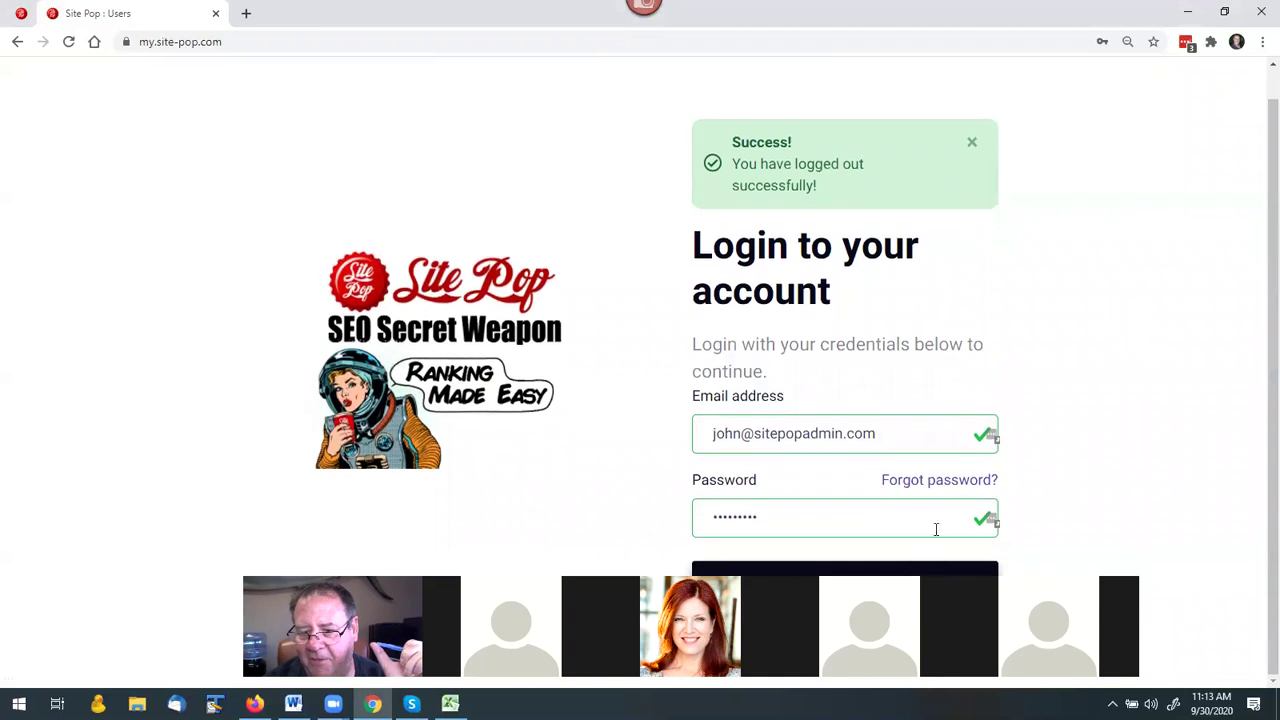
pyautogui.click(879, 570)
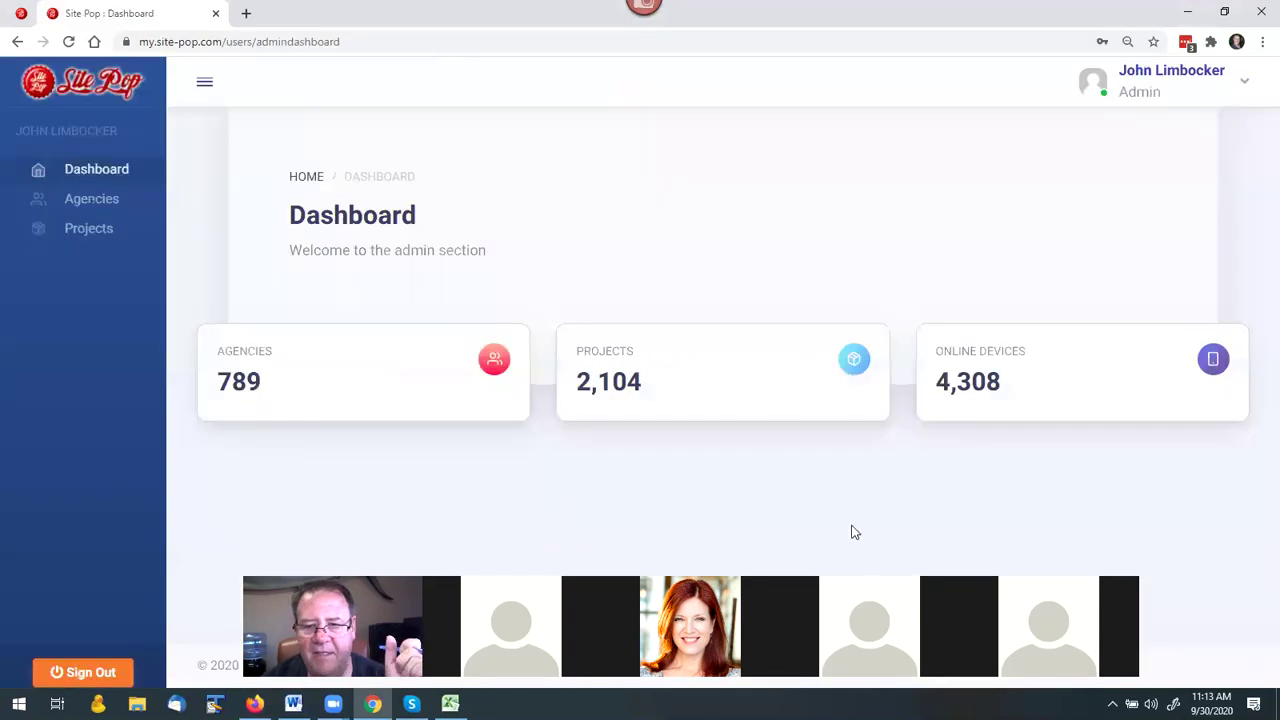
# Reload the Agencies list and search for the agency by the owner's name.
pyautogui.click(216, 15)
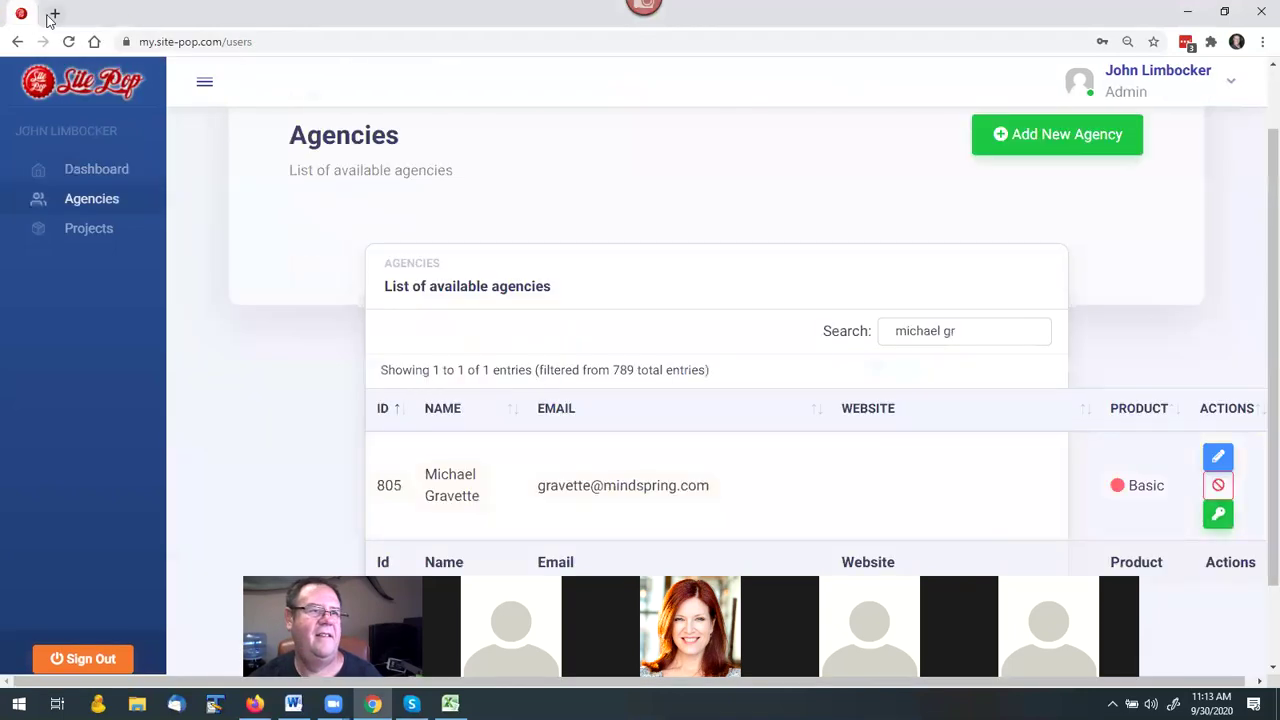
pyautogui.click(972, 334)
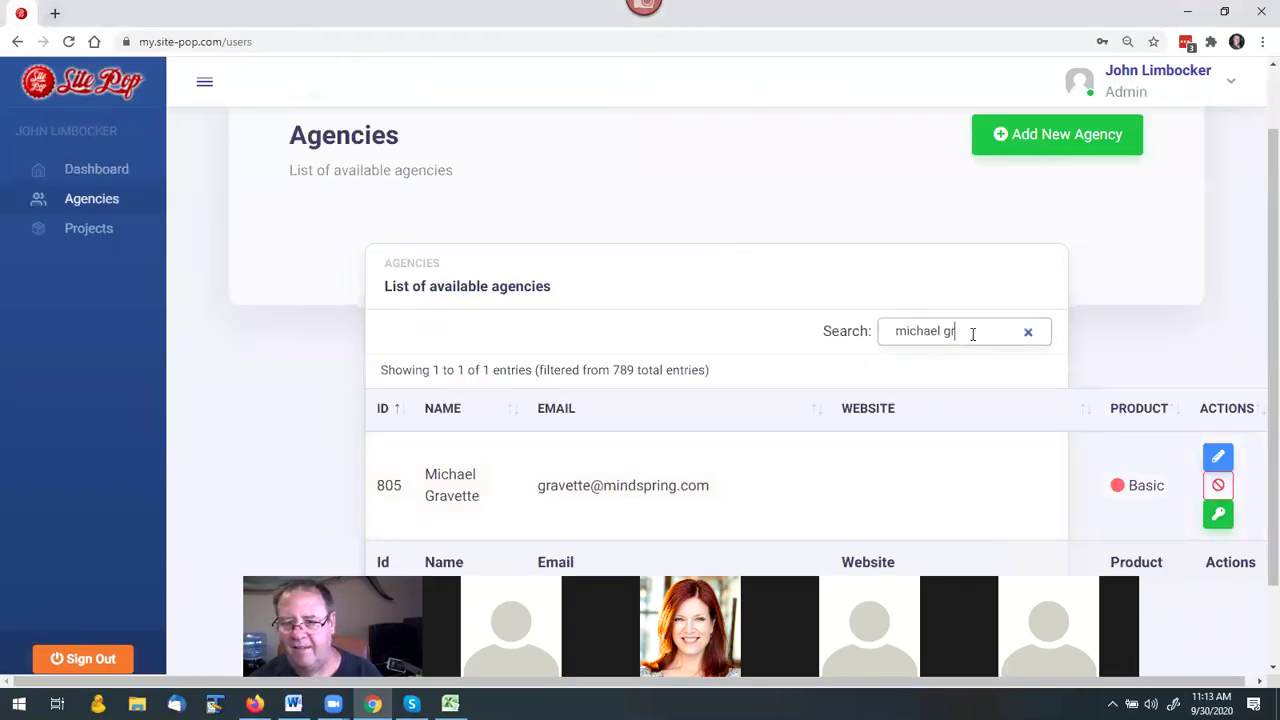
pyautogui.click(69, 41)
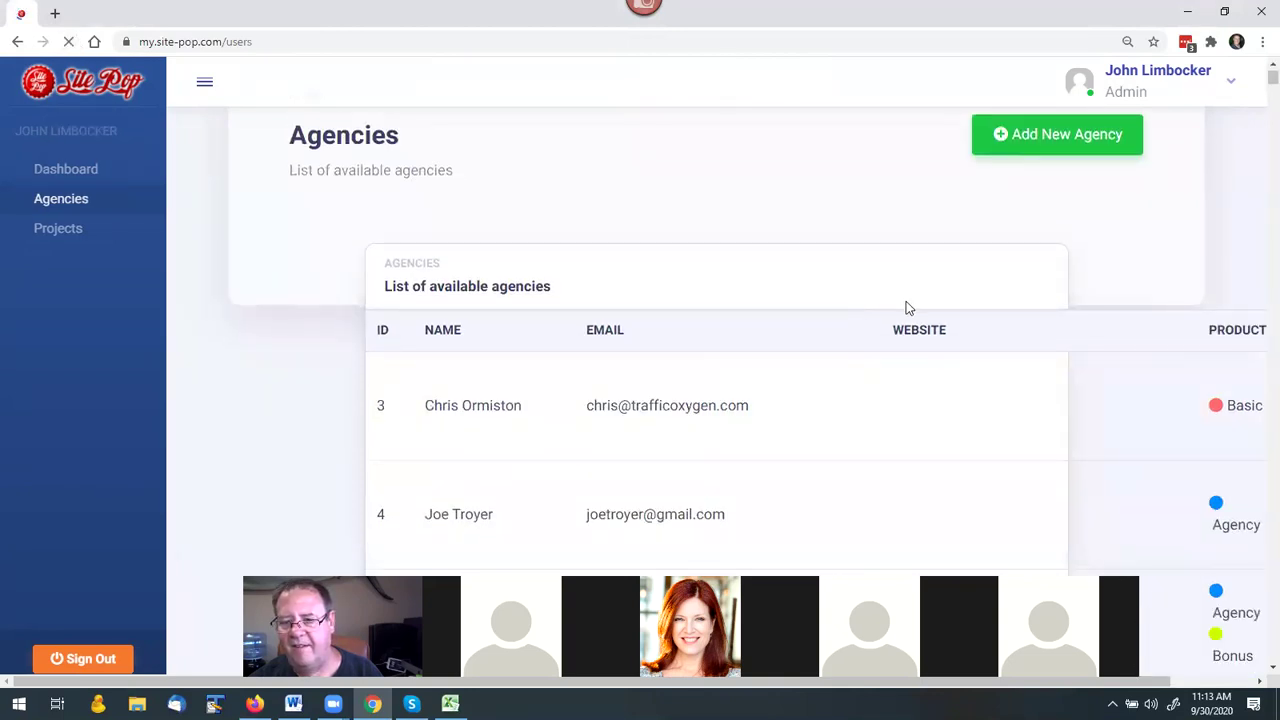
pyautogui.click(901, 334)
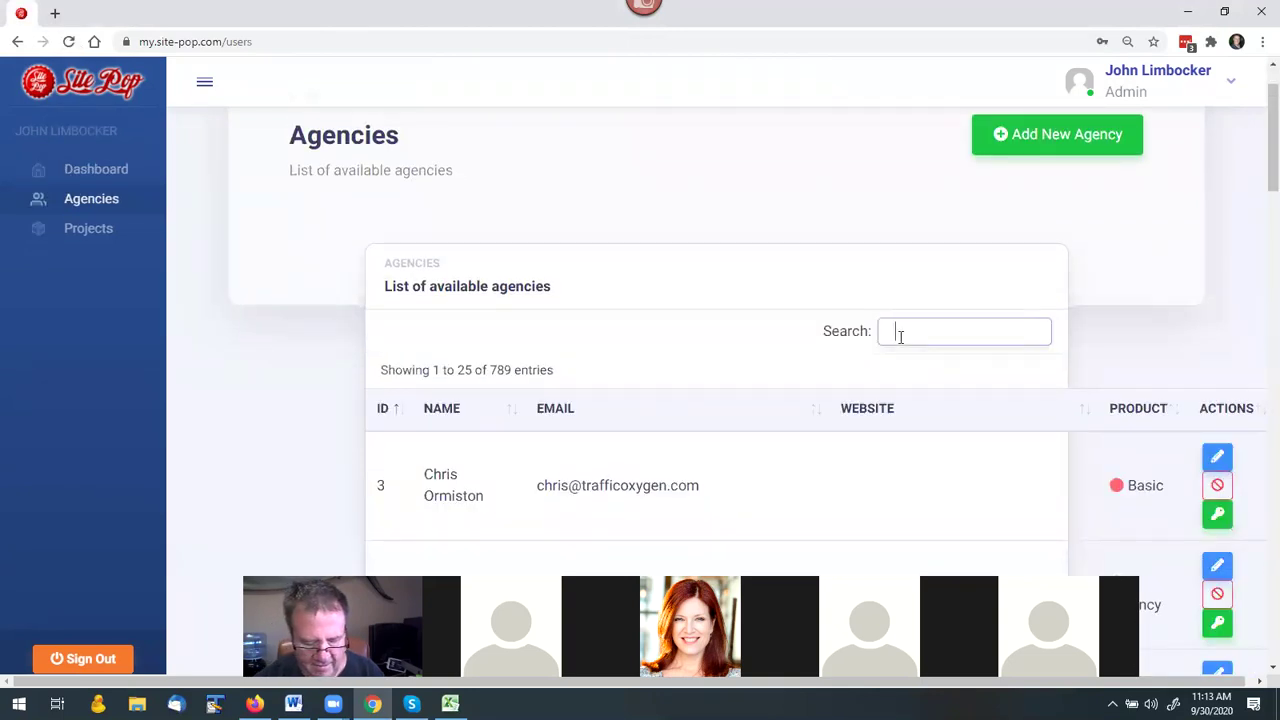
pyautogui.write('michael gr')
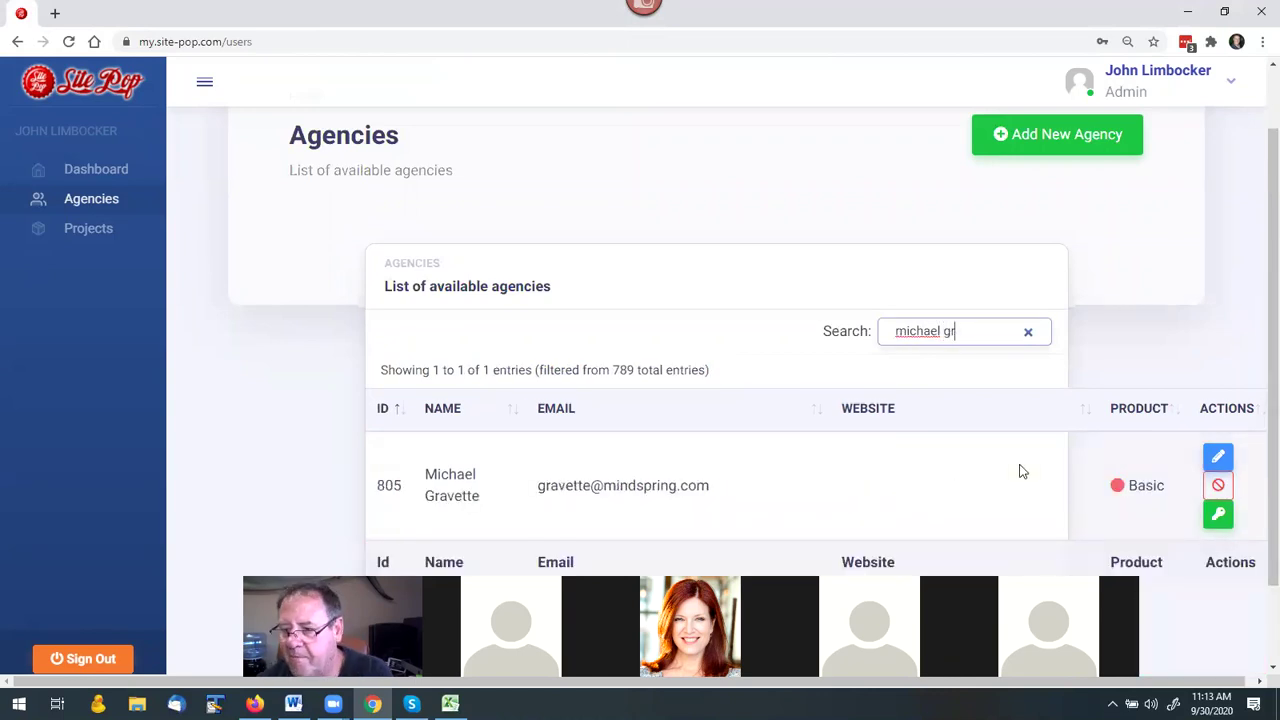
# Change the matching agency's product from Basic to Pro and save its details.
pyautogui.click(1218, 458)
pyautogui.scroll(-3, 1040, 420)
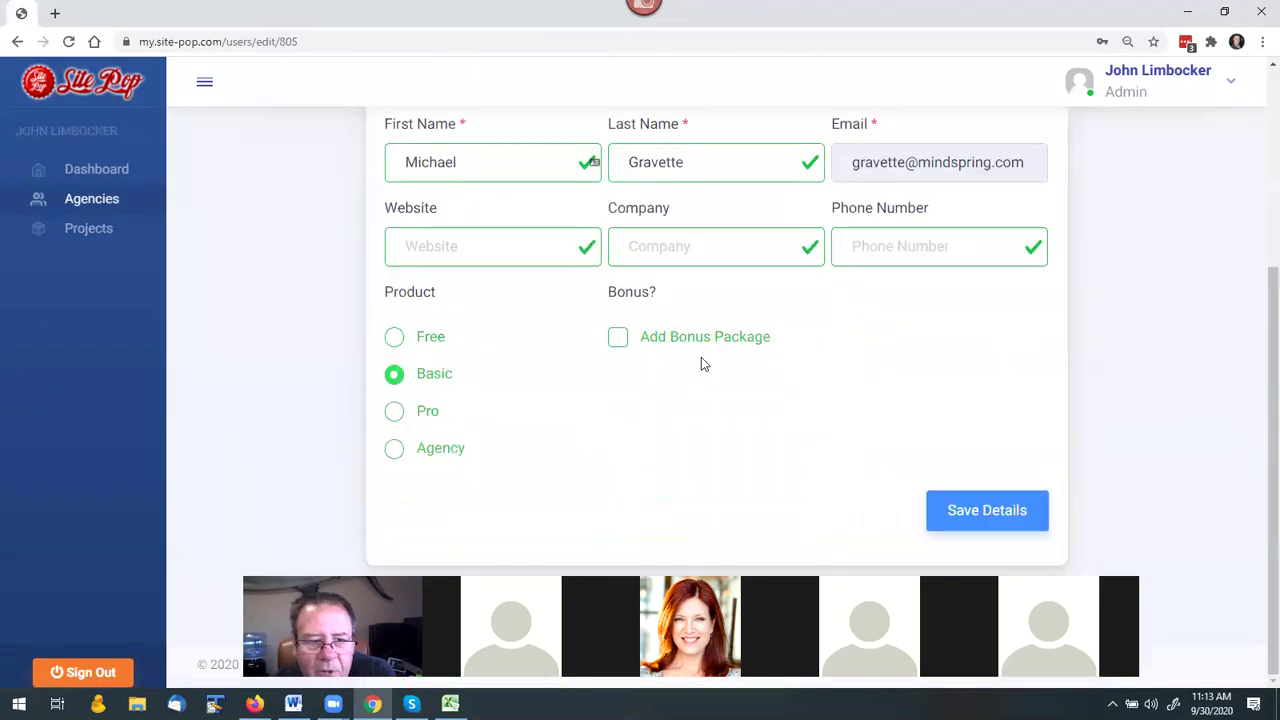
pyautogui.click(395, 412)
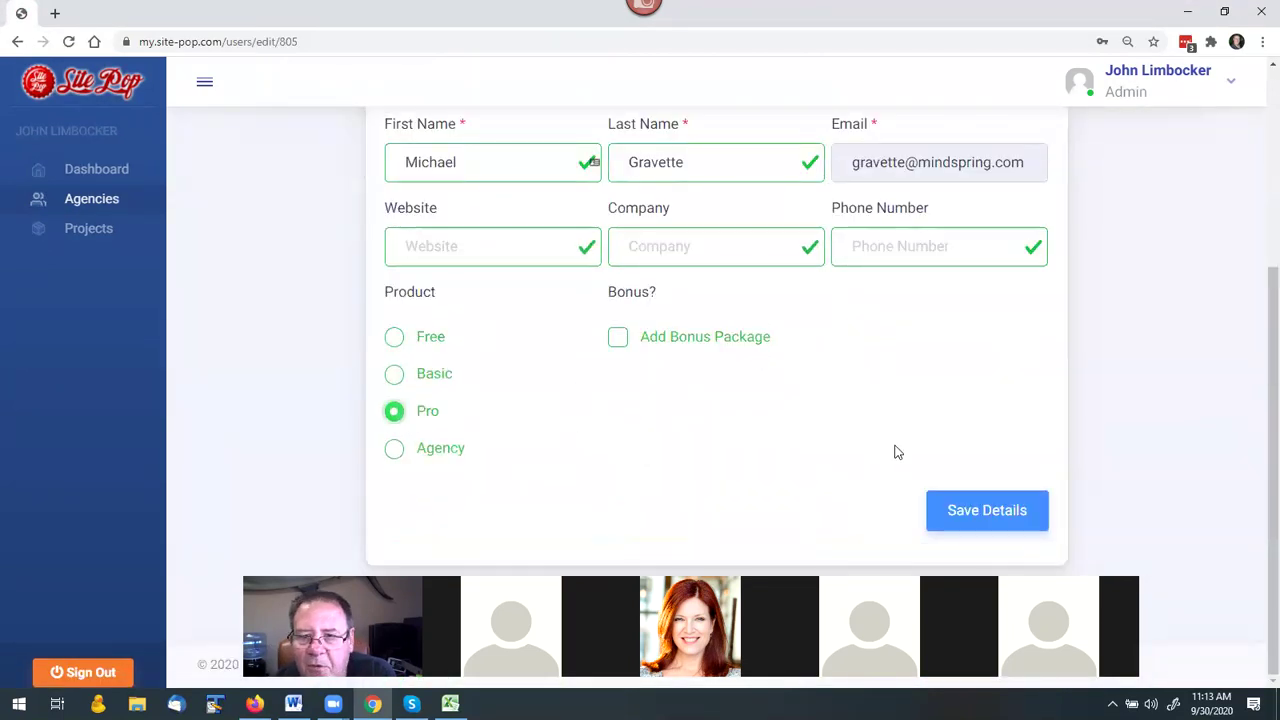
pyautogui.click(968, 511)
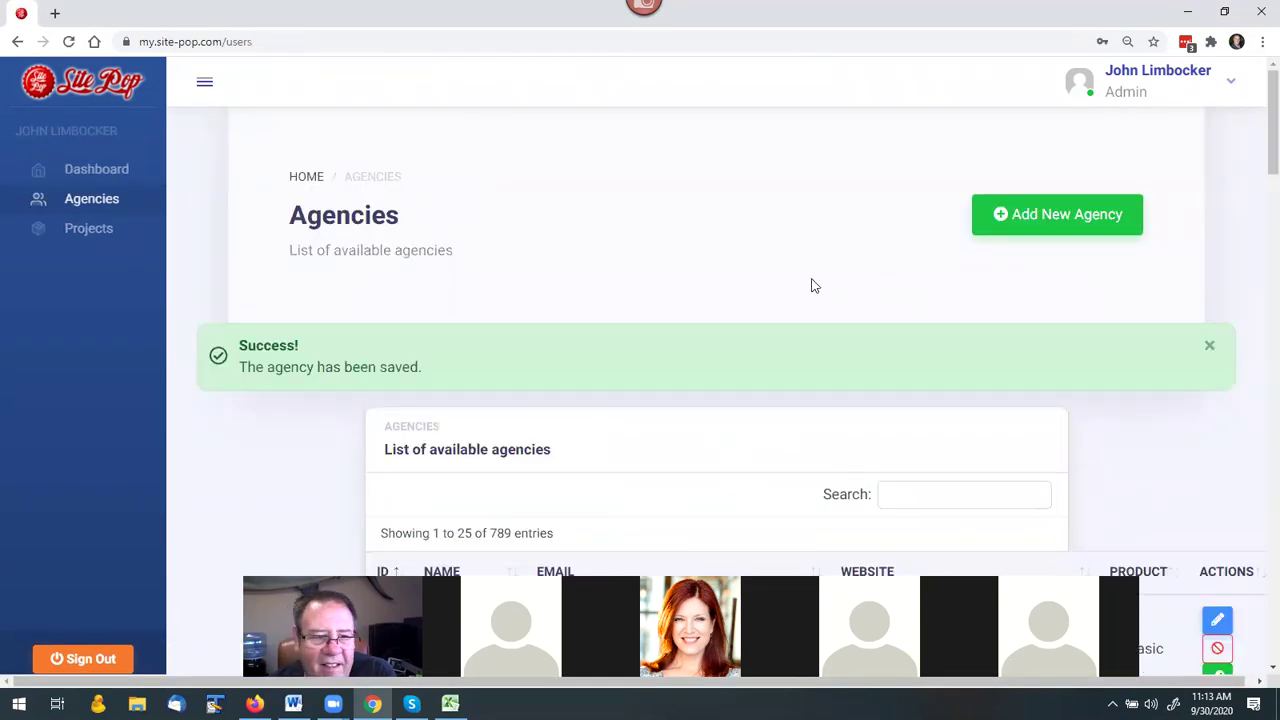
pyautogui.scroll(-2, 803, 274)
pyautogui.scroll(2, 804, 273)
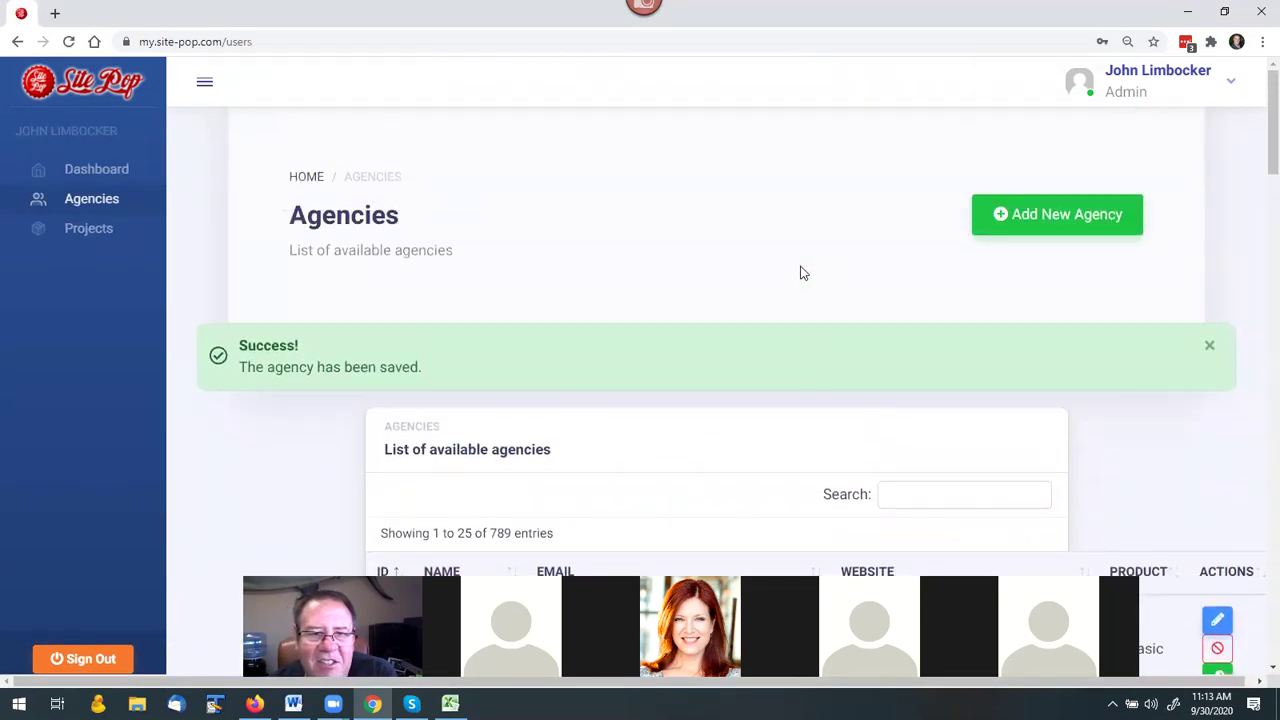